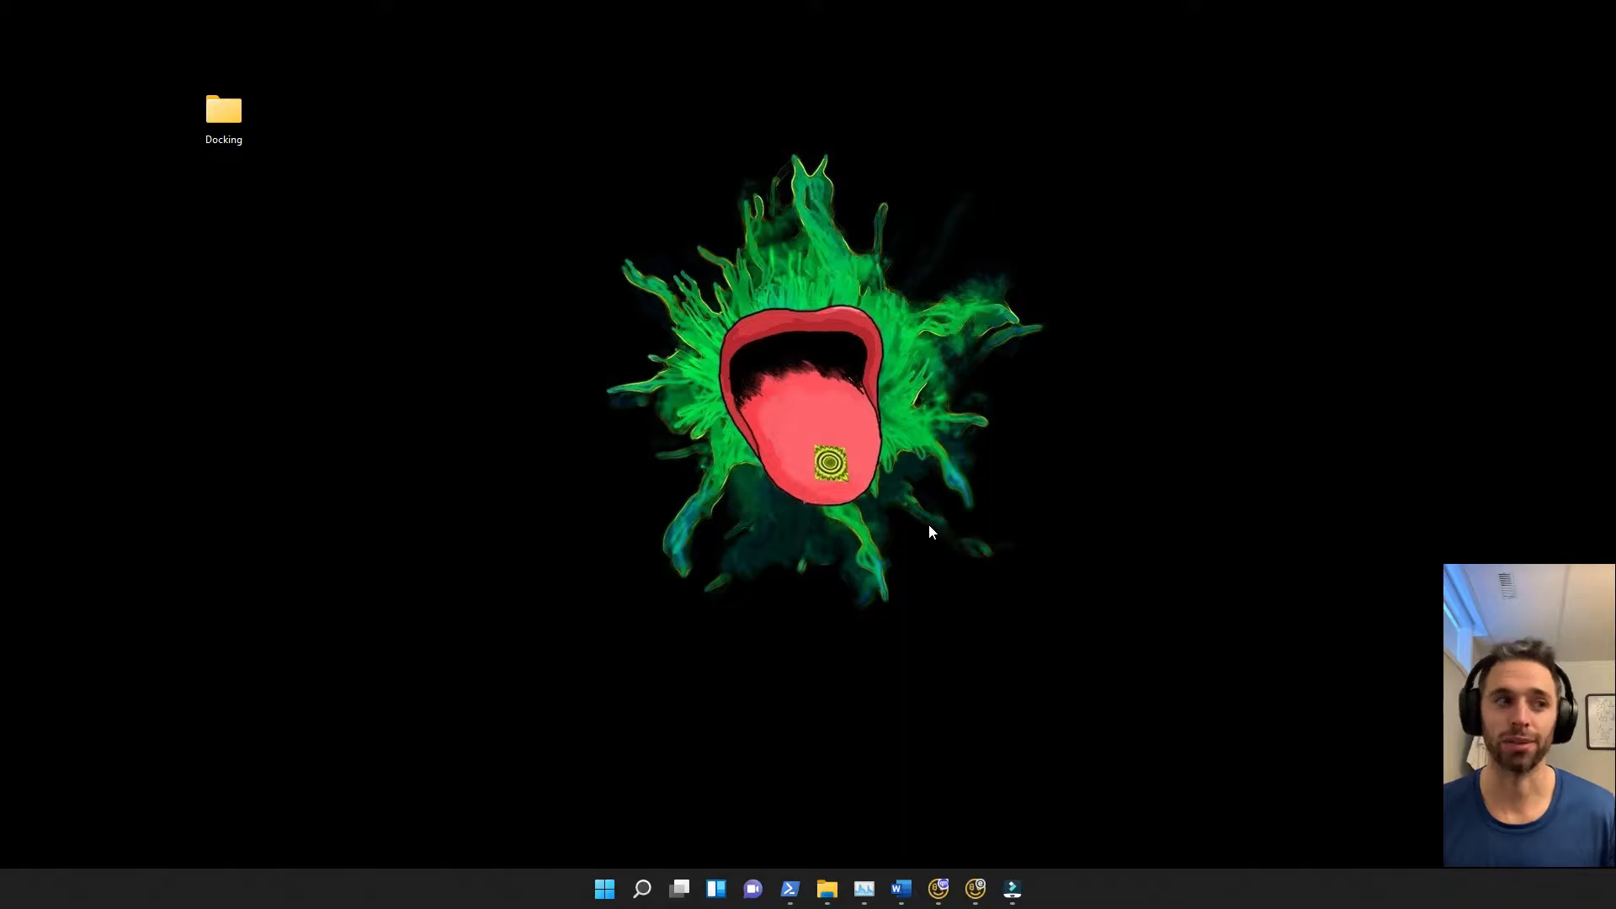
Open the Docking folder on the desktop and look through its subfolders
double_click(234, 124)
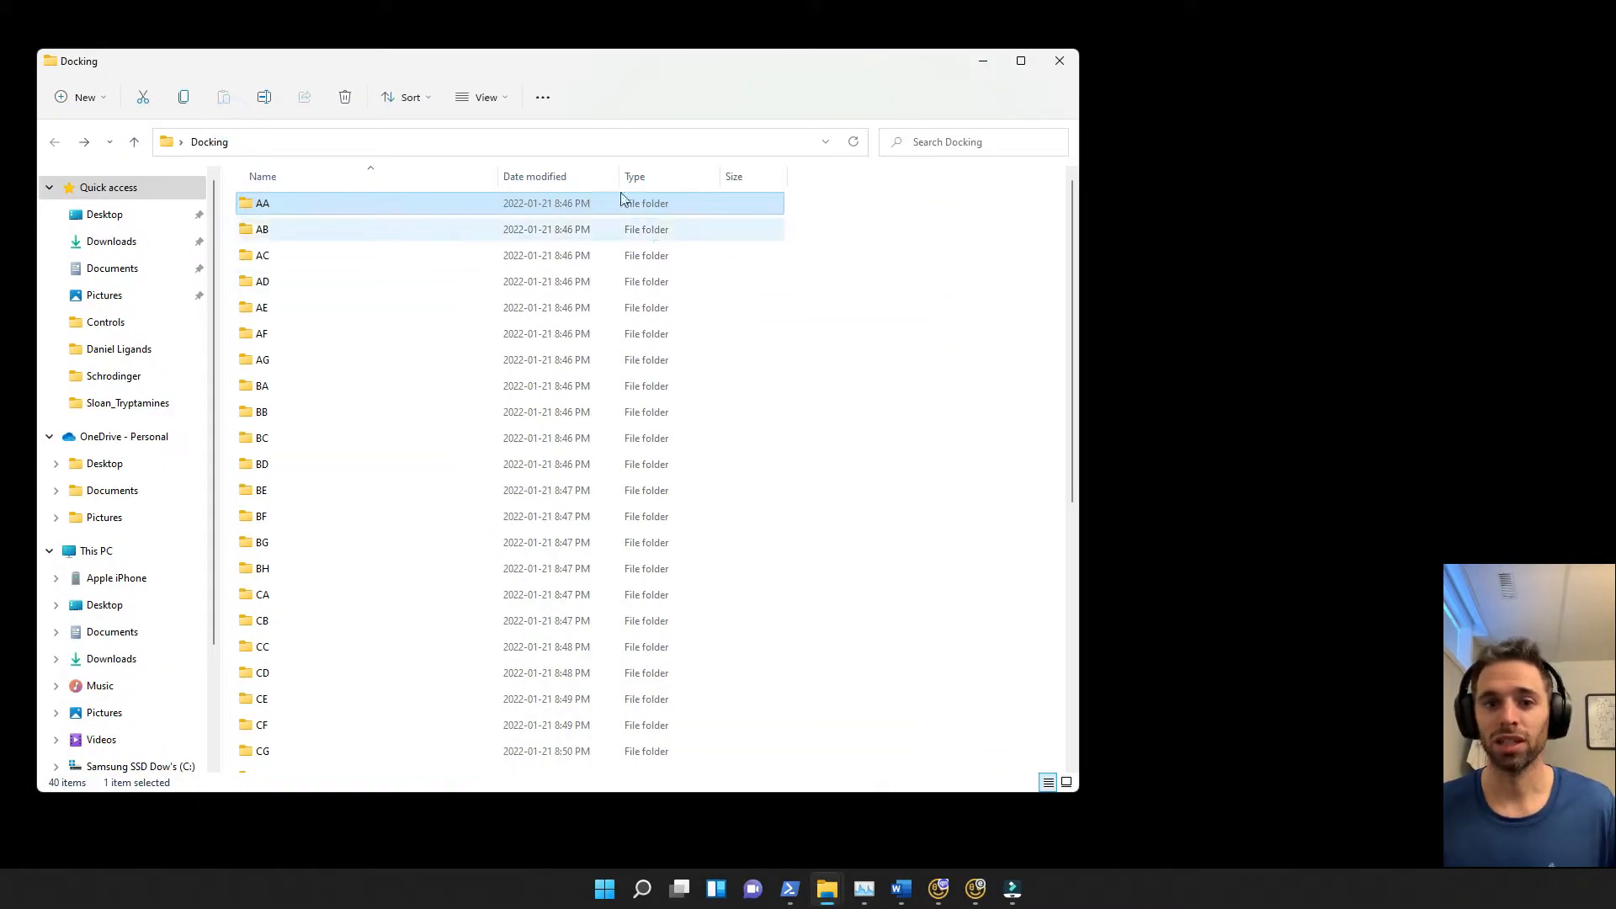
drag(583, 65, 668, 88)
scroll(715, 417, down, 3)
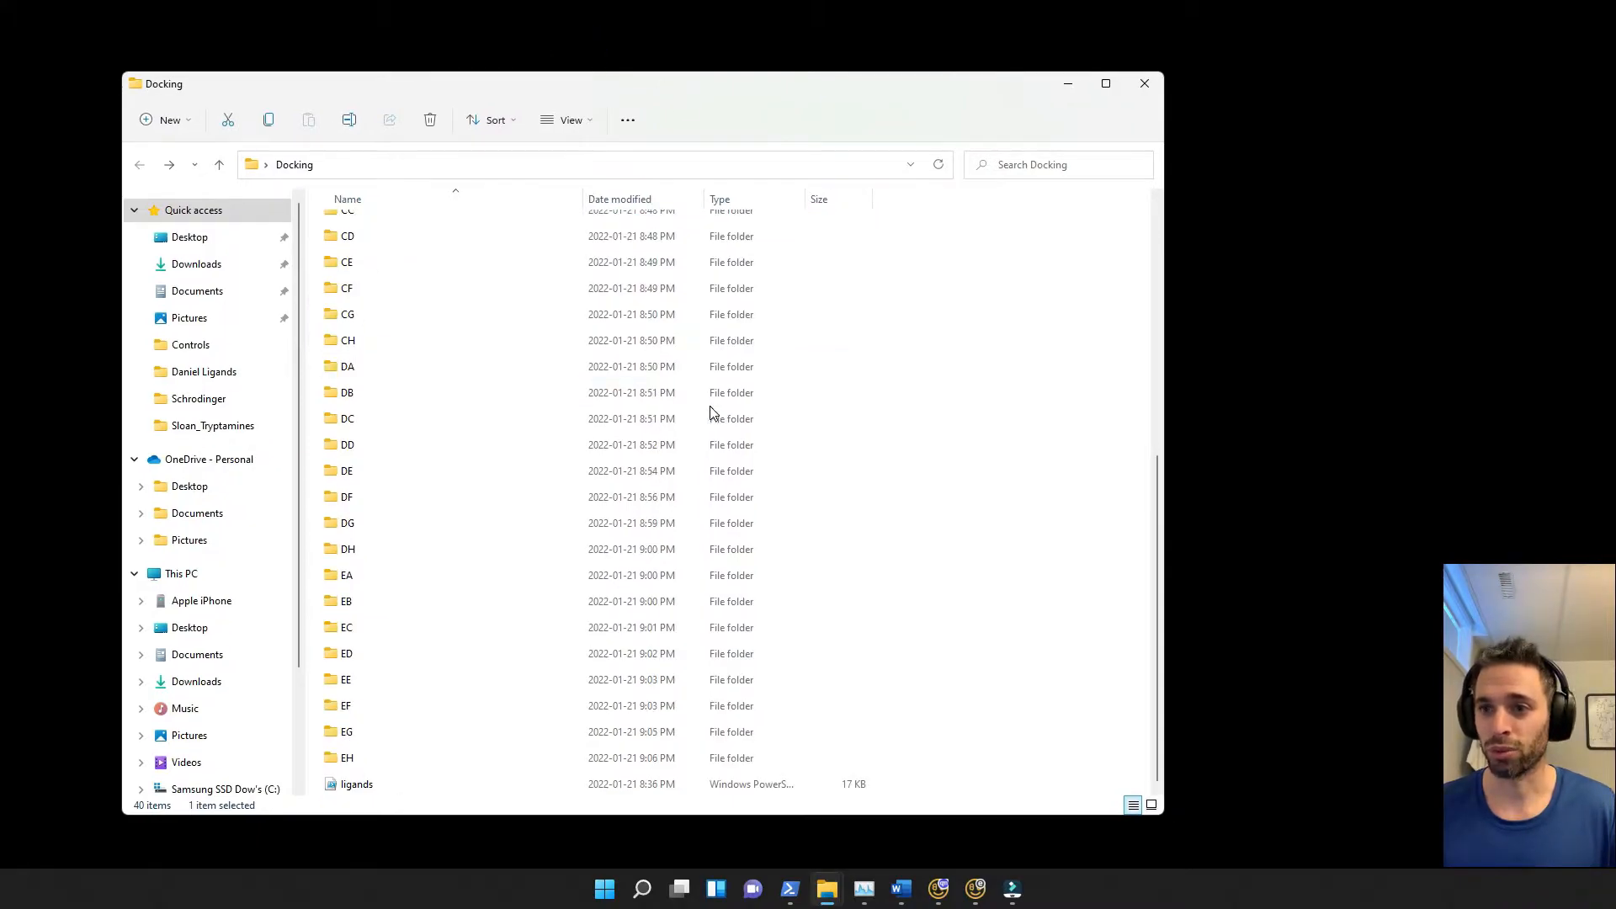
scroll(518, 391, down, 3)
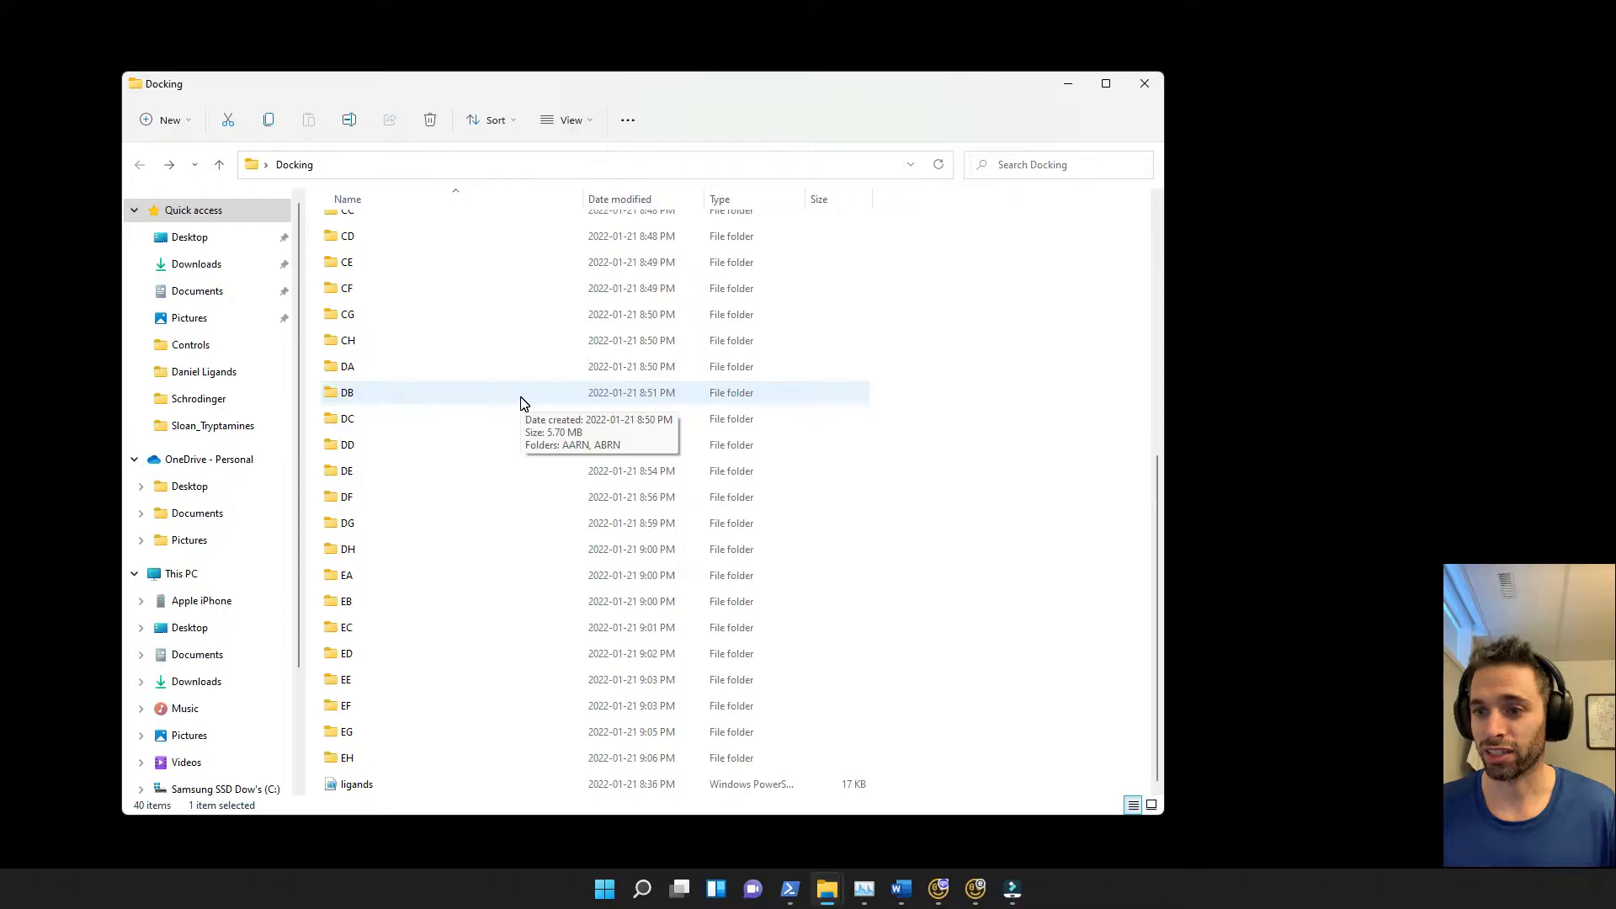
scroll(523, 396, up, 6)
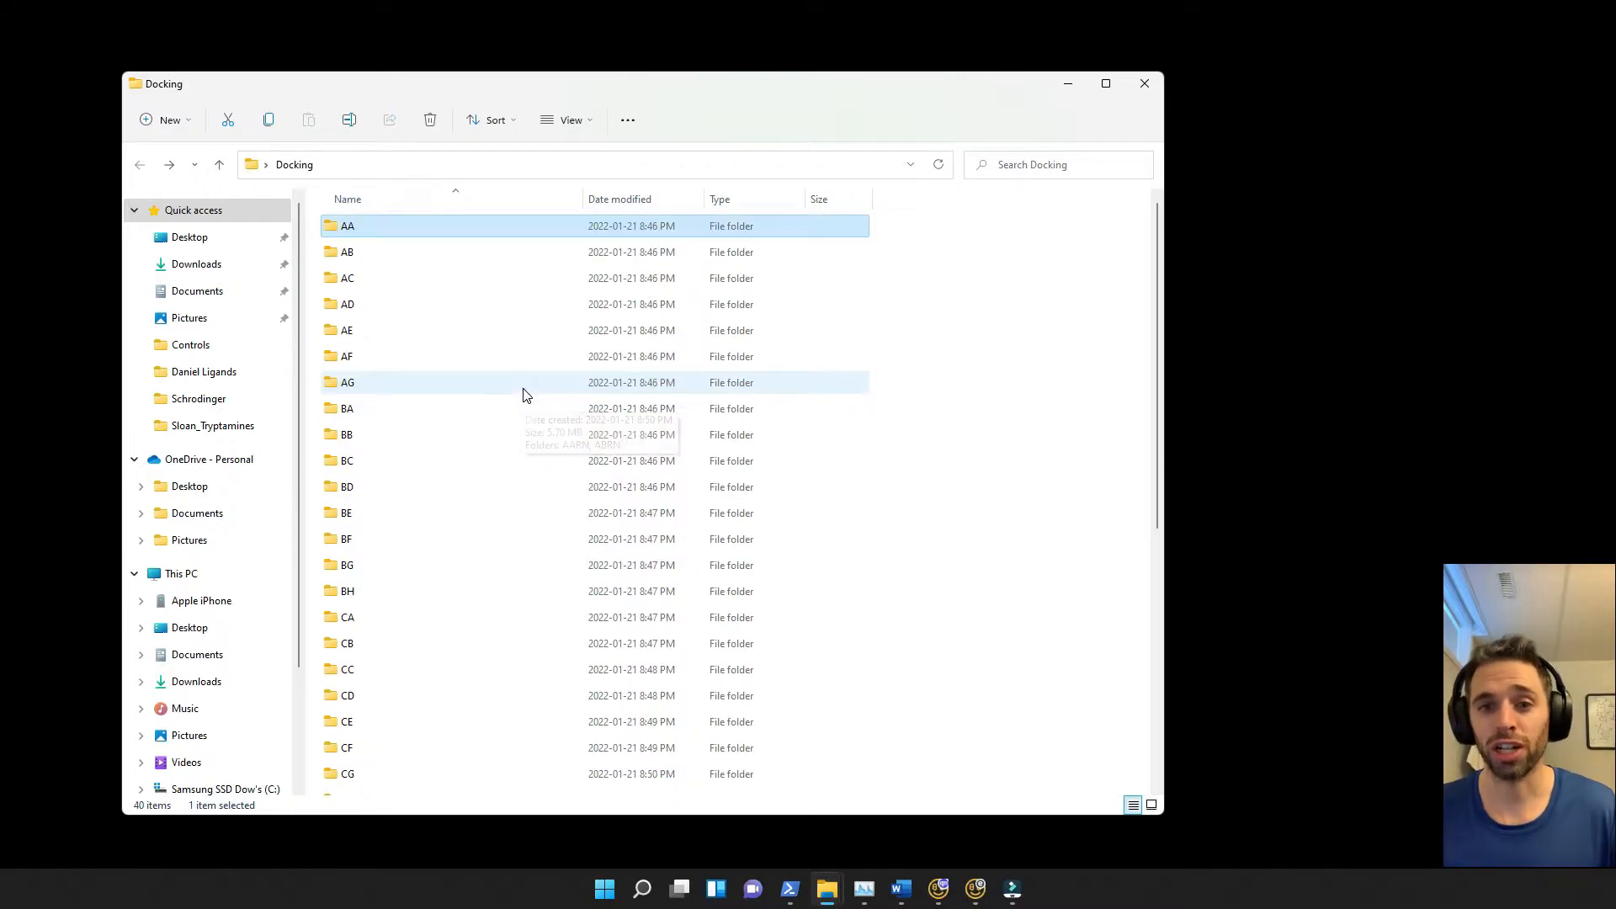
Inspect the compressed ligand file inside the AA\AARN subfolder and return to the Docking folder
double_click(433, 226)
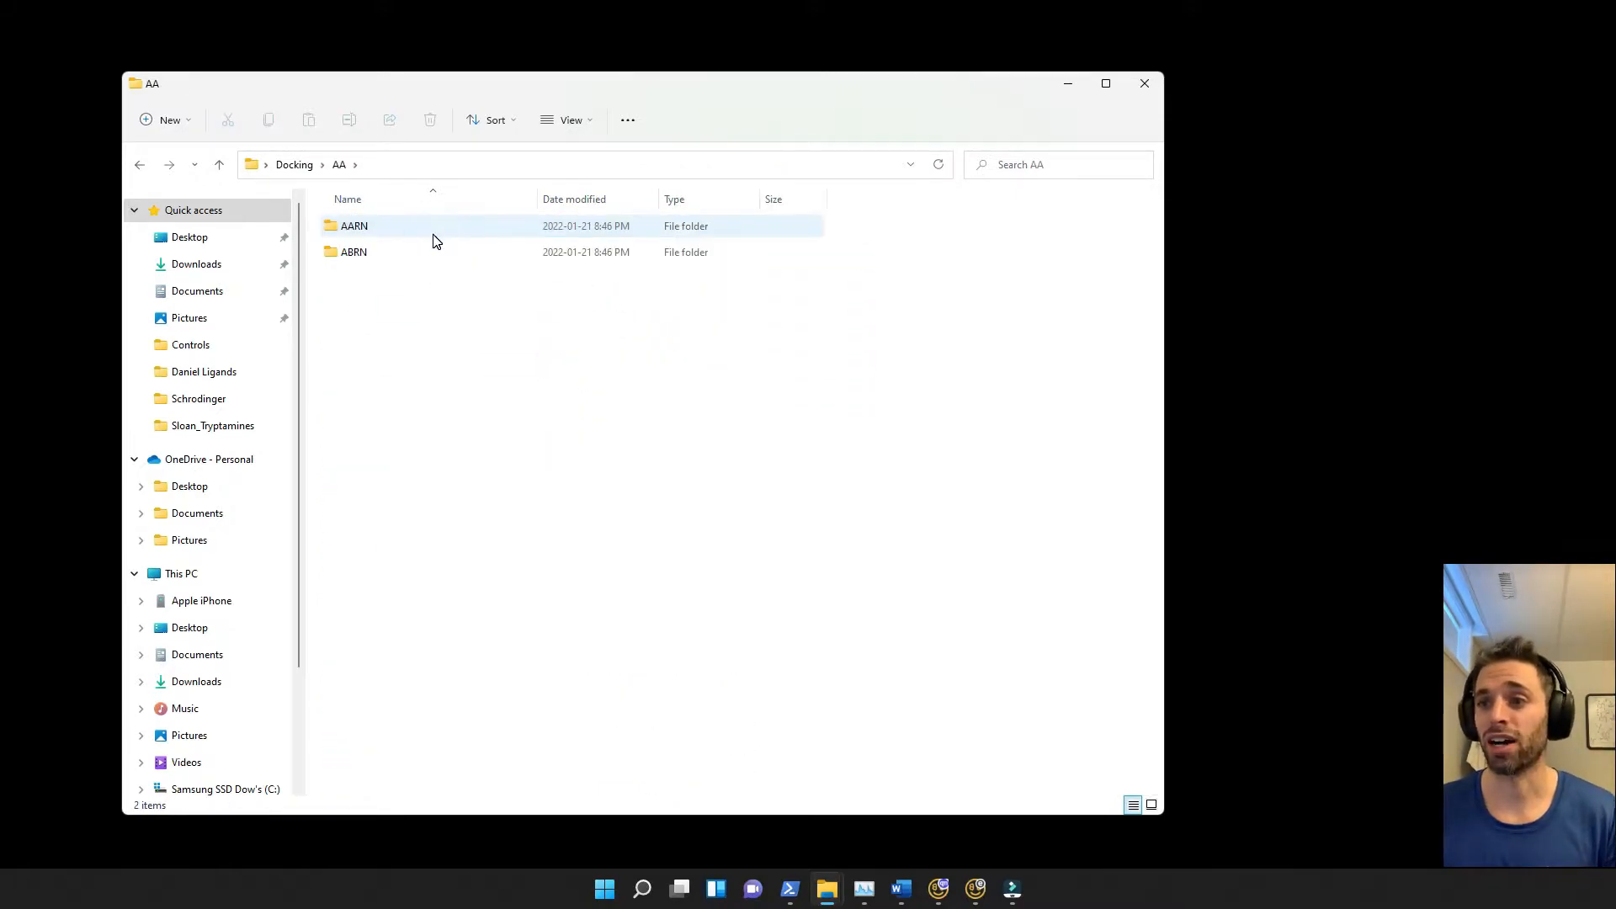
double_click(436, 227)
click(655, 227)
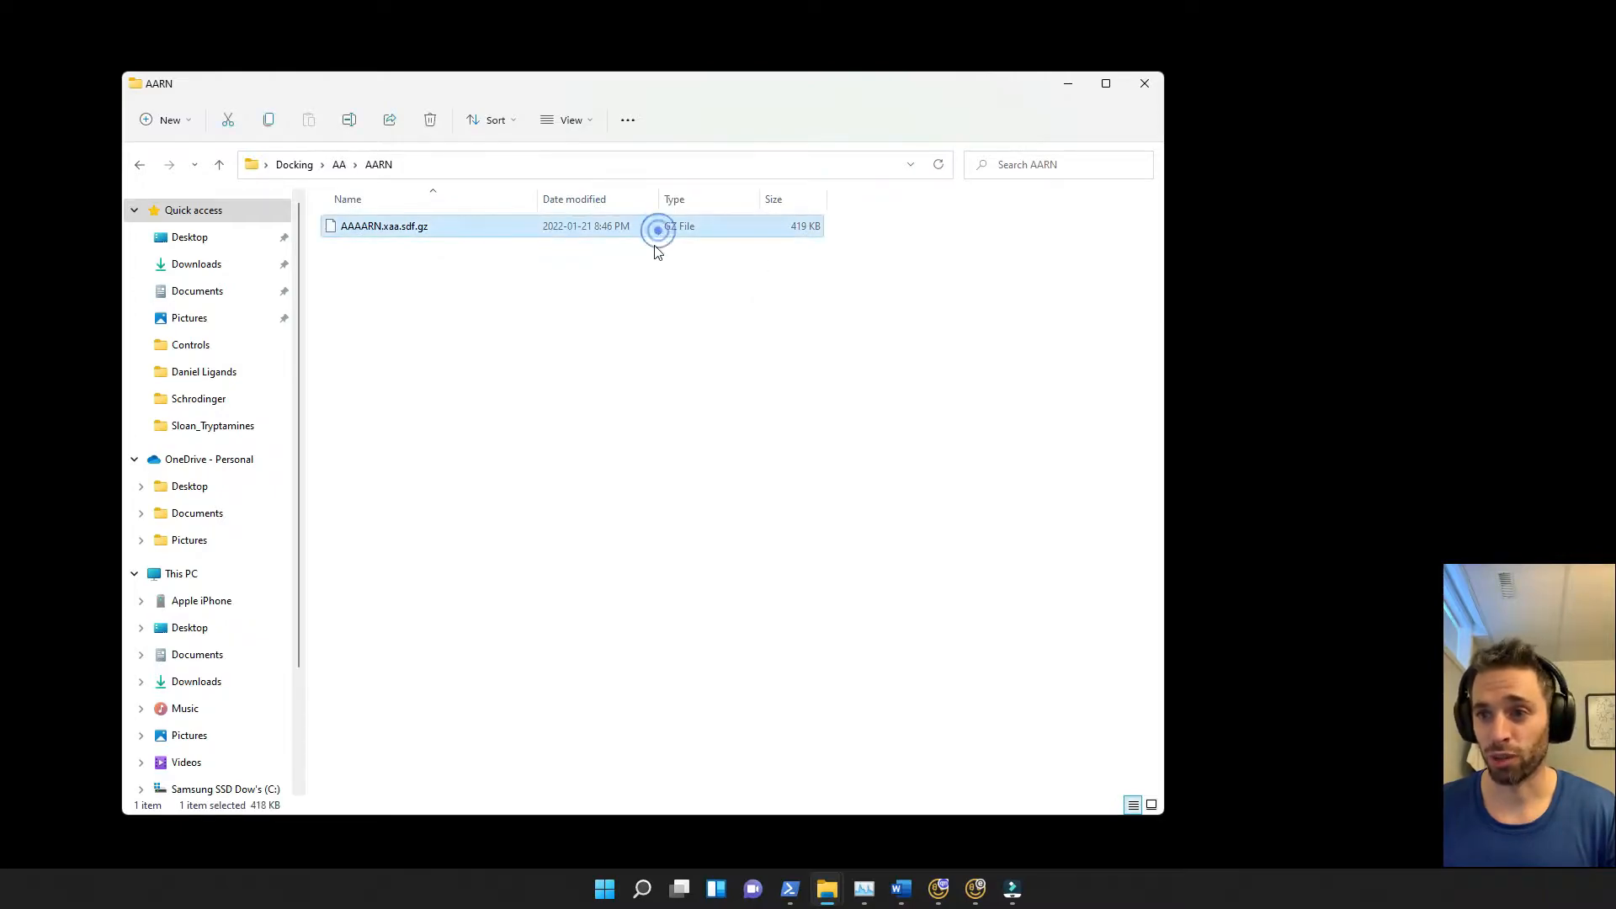
click(140, 165)
click(144, 165)
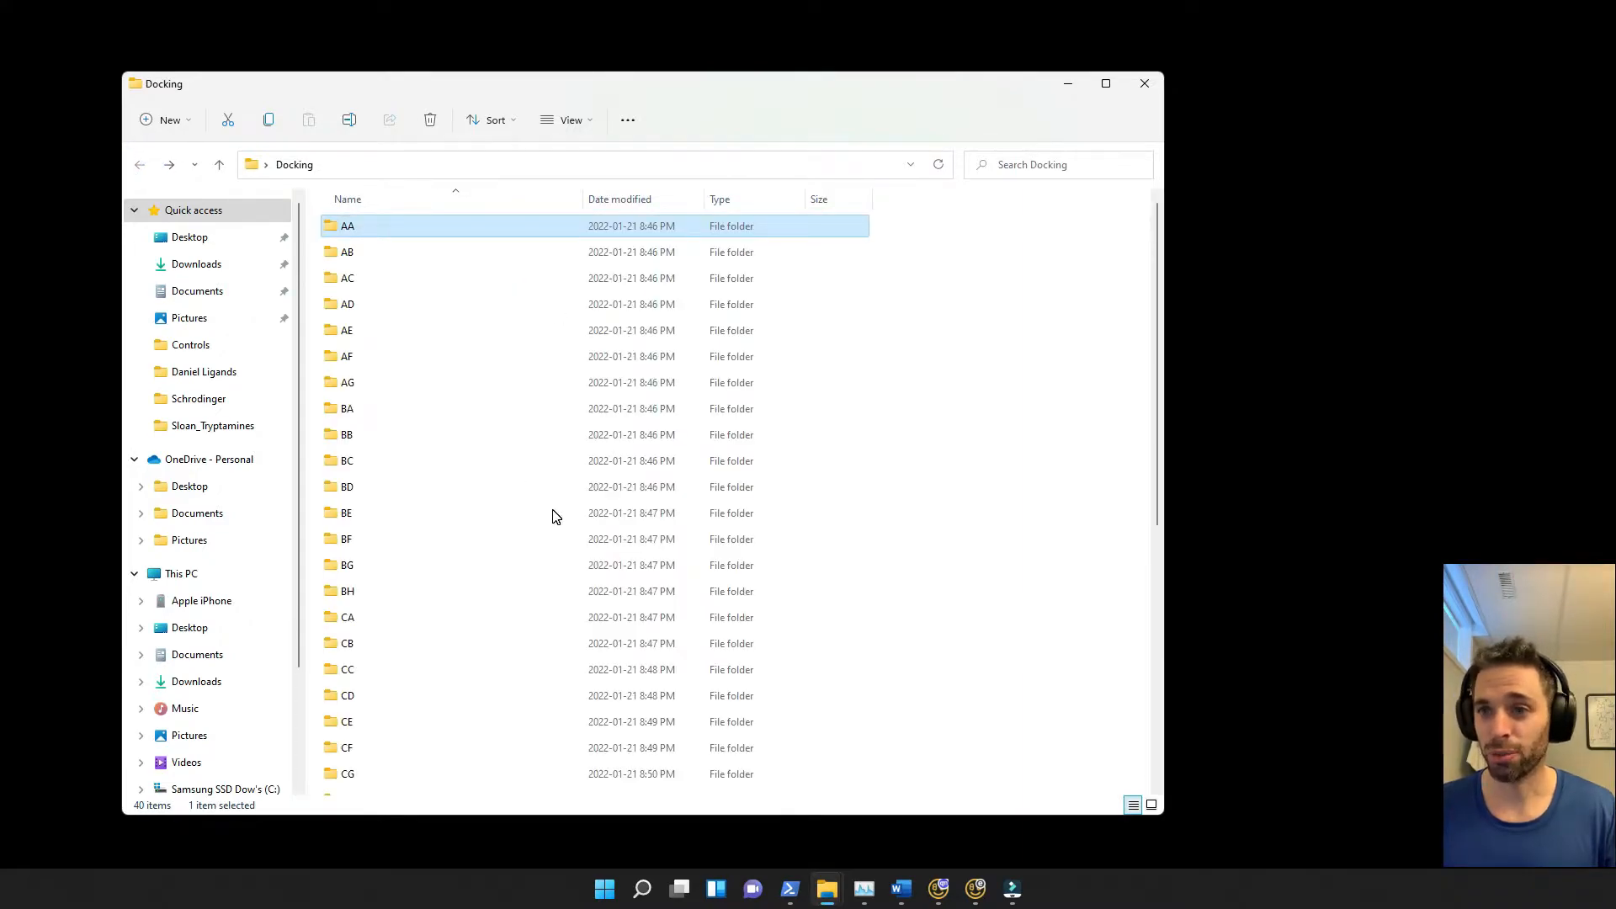
Search the Docking folder for gz and look through the compressed ligand files
key(ctrl)
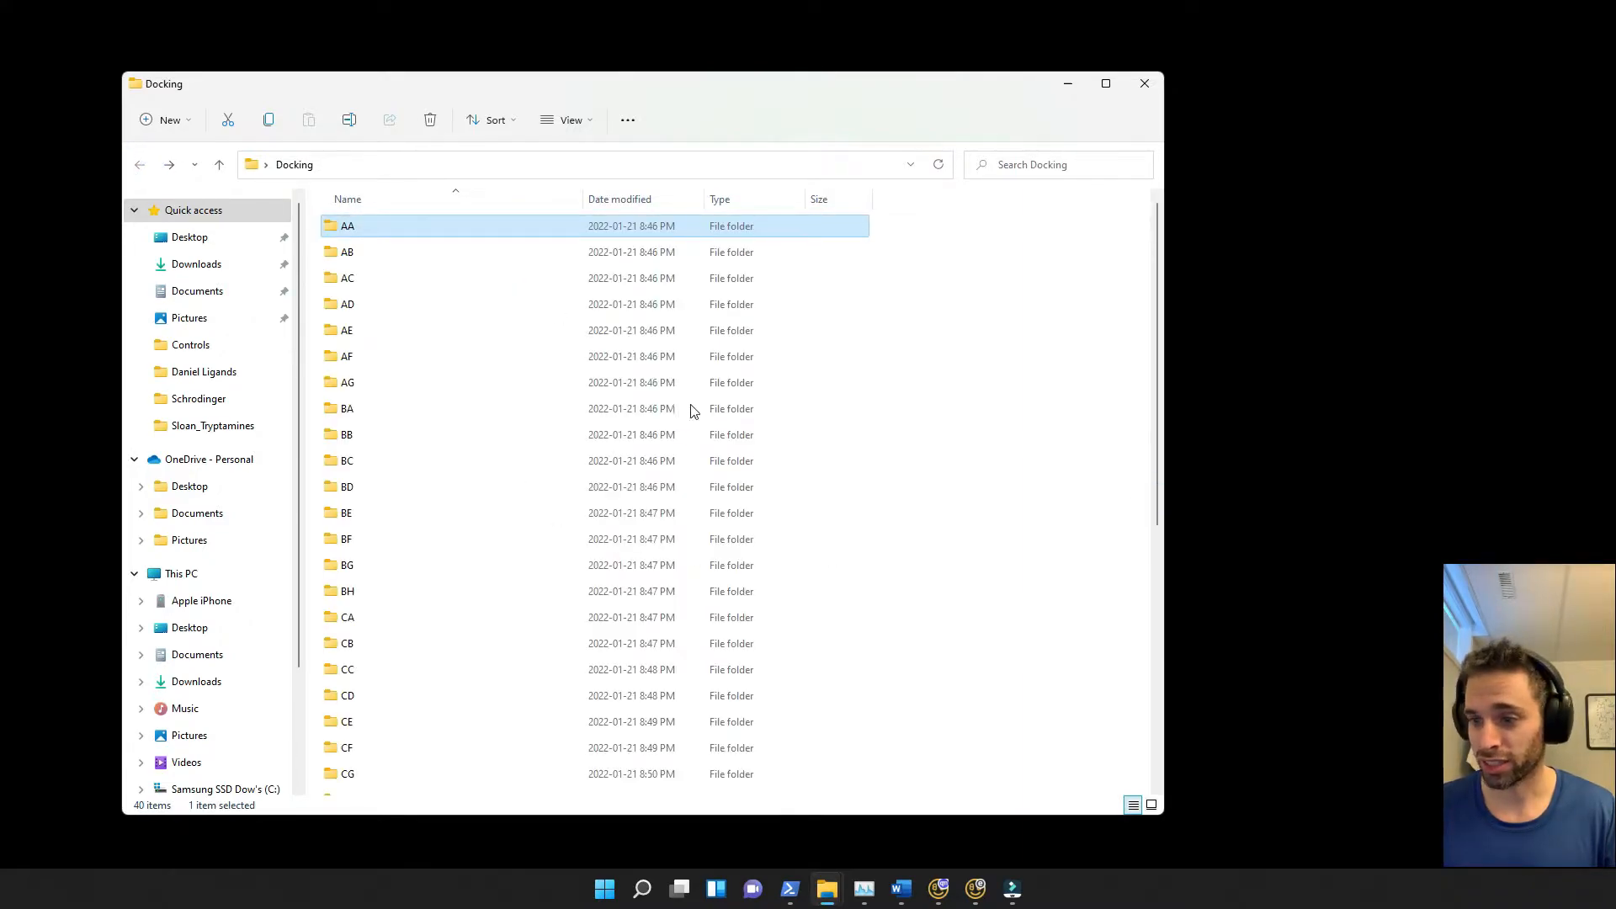
key(ctrl)
click(455, 399)
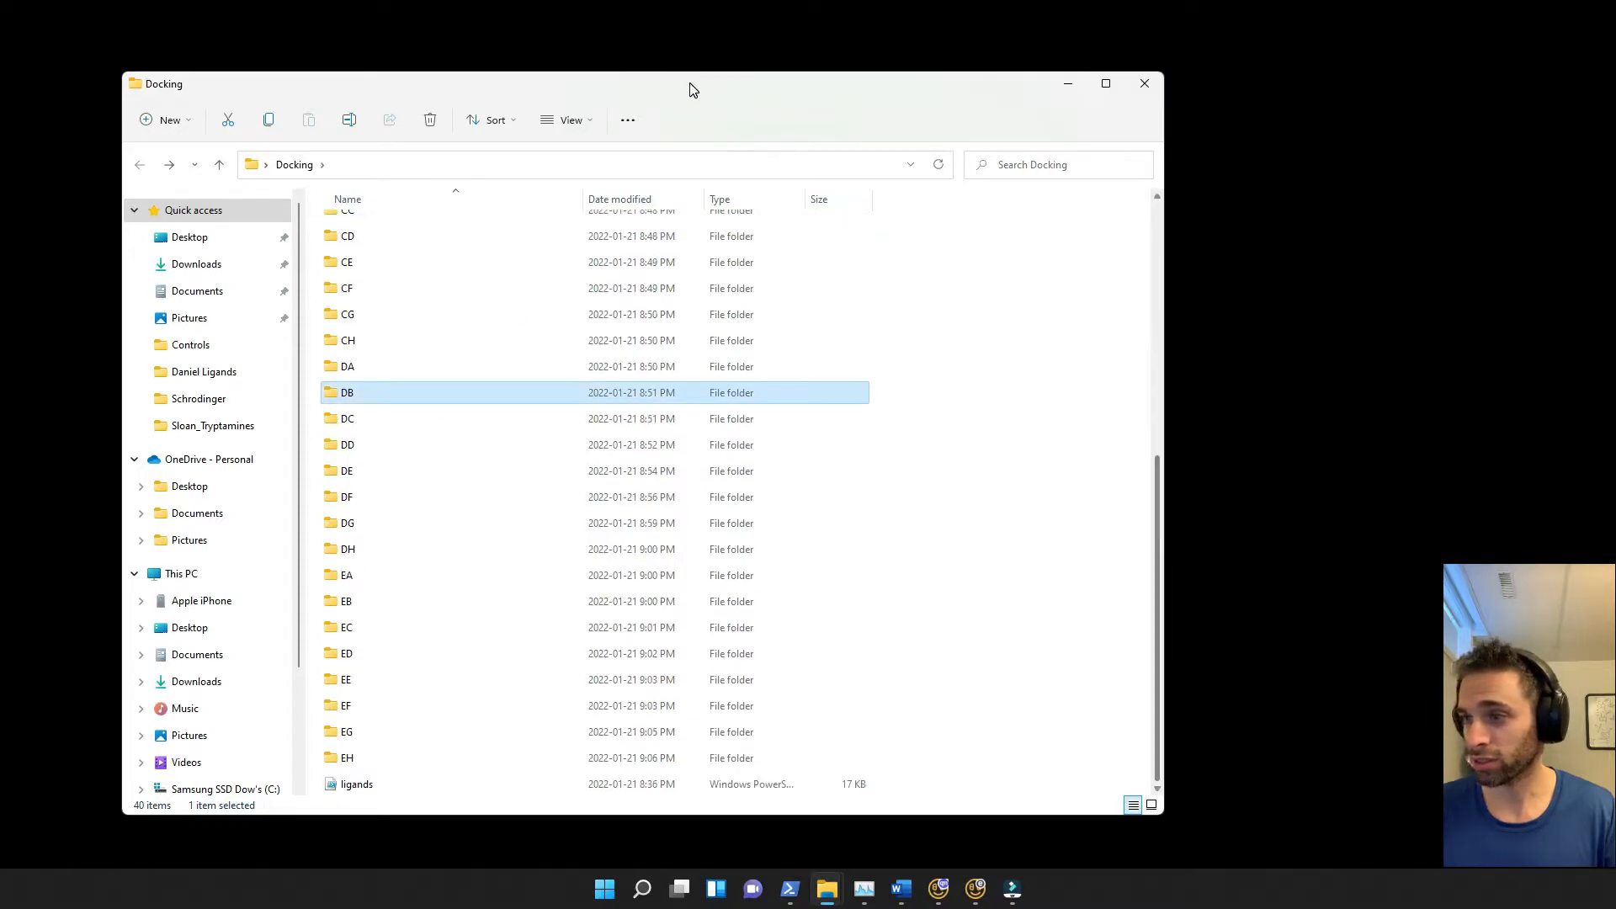
drag(689, 85, 681, 53)
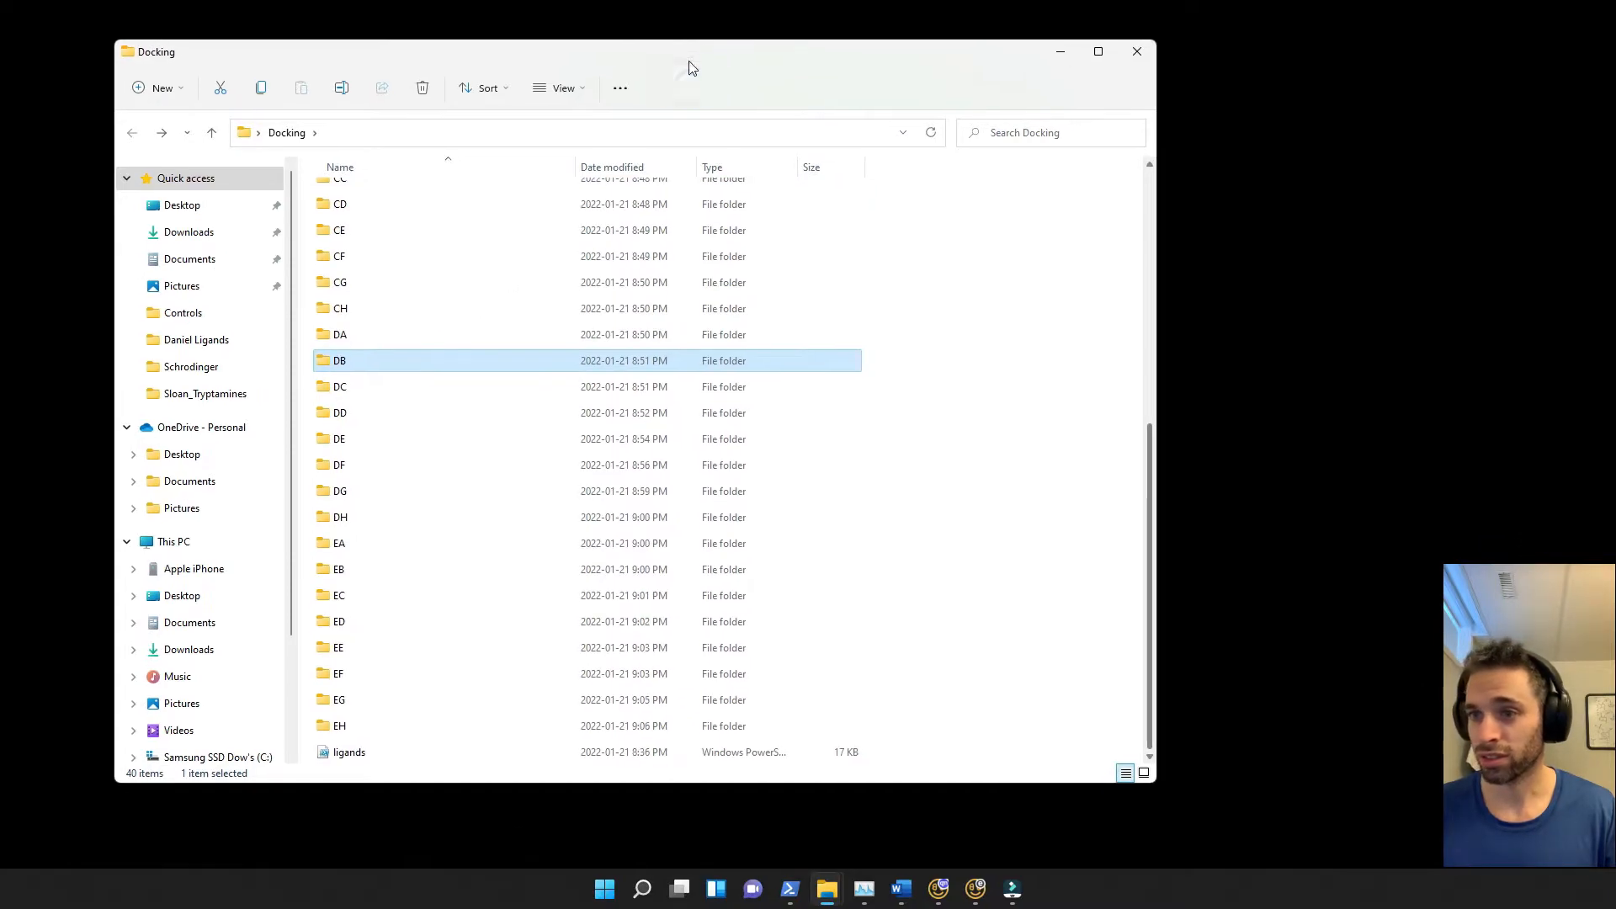
click(1066, 133)
text(gz)
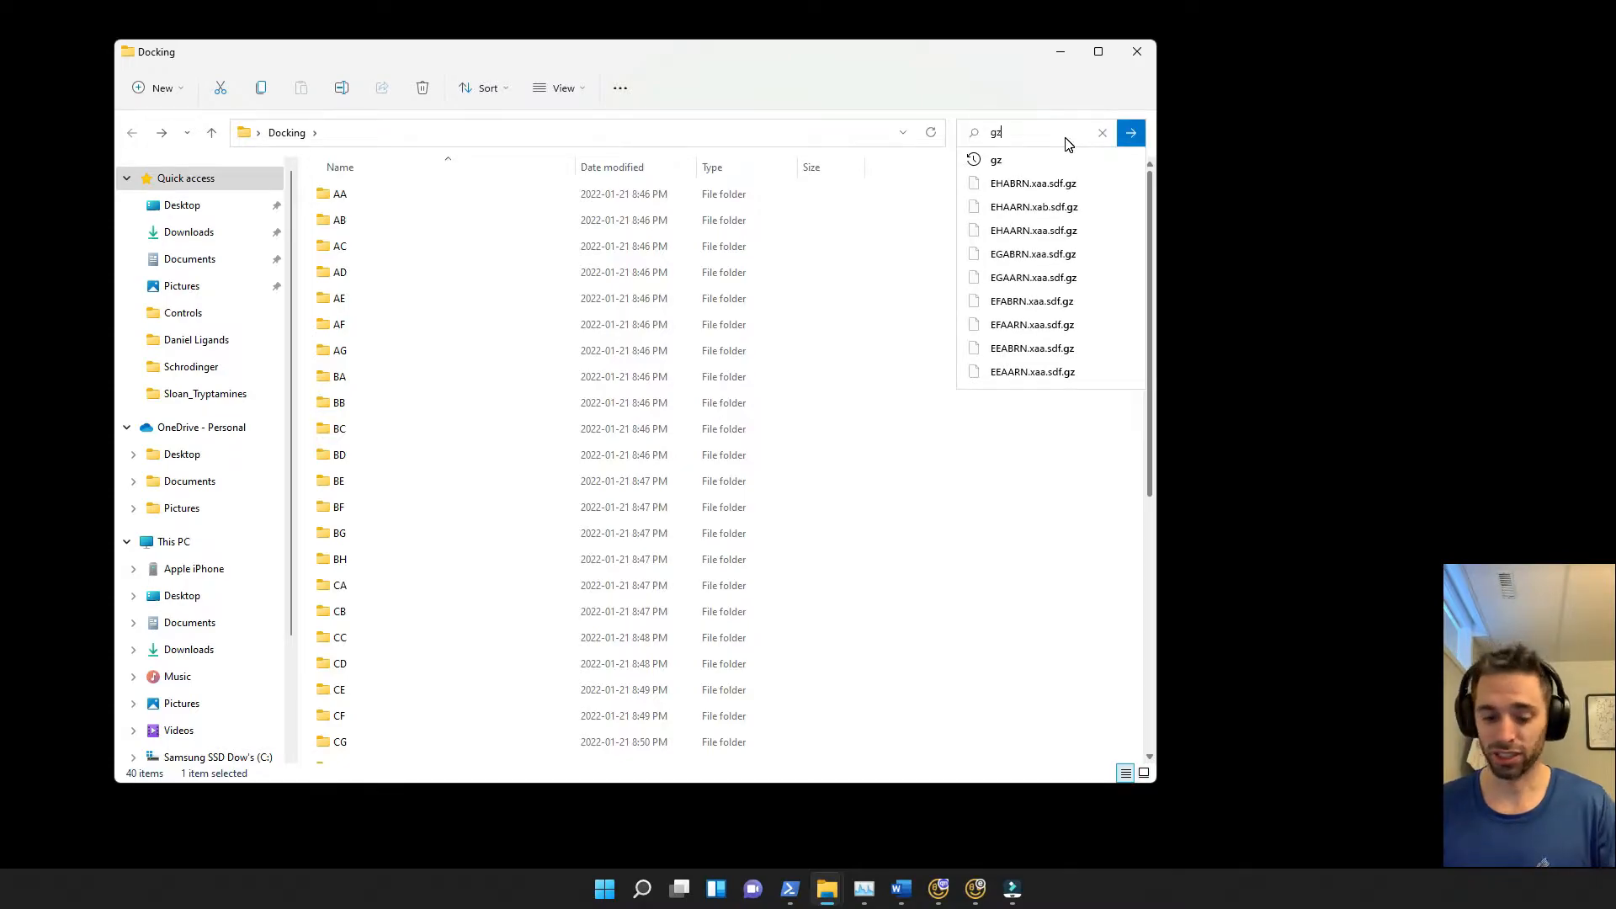
key(Return)
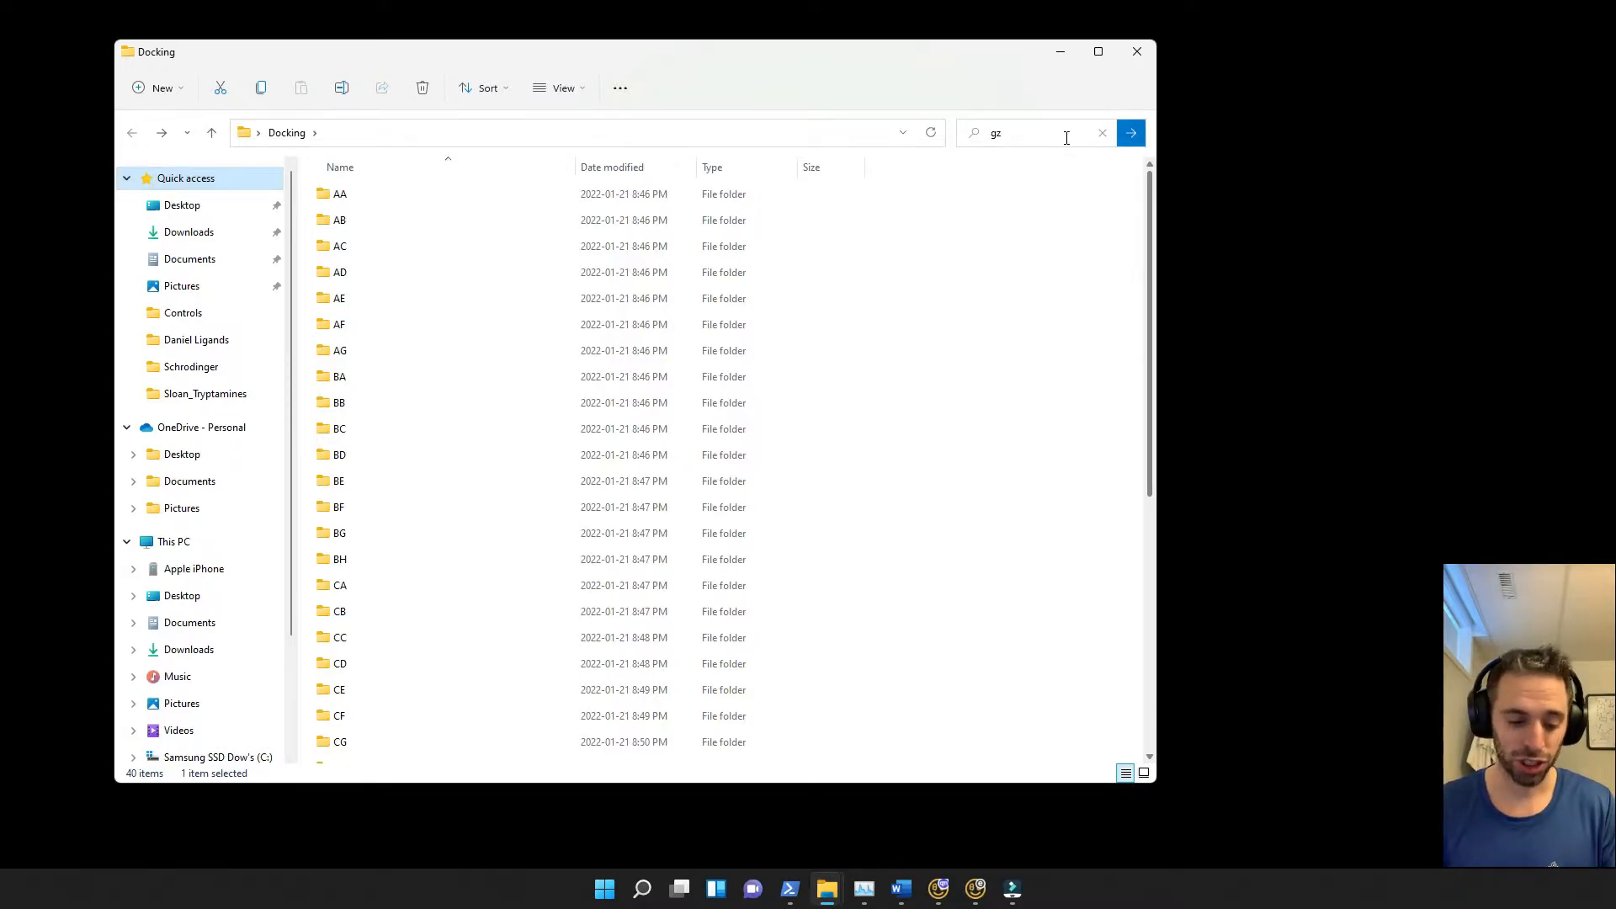
scroll(516, 368, down, 14)
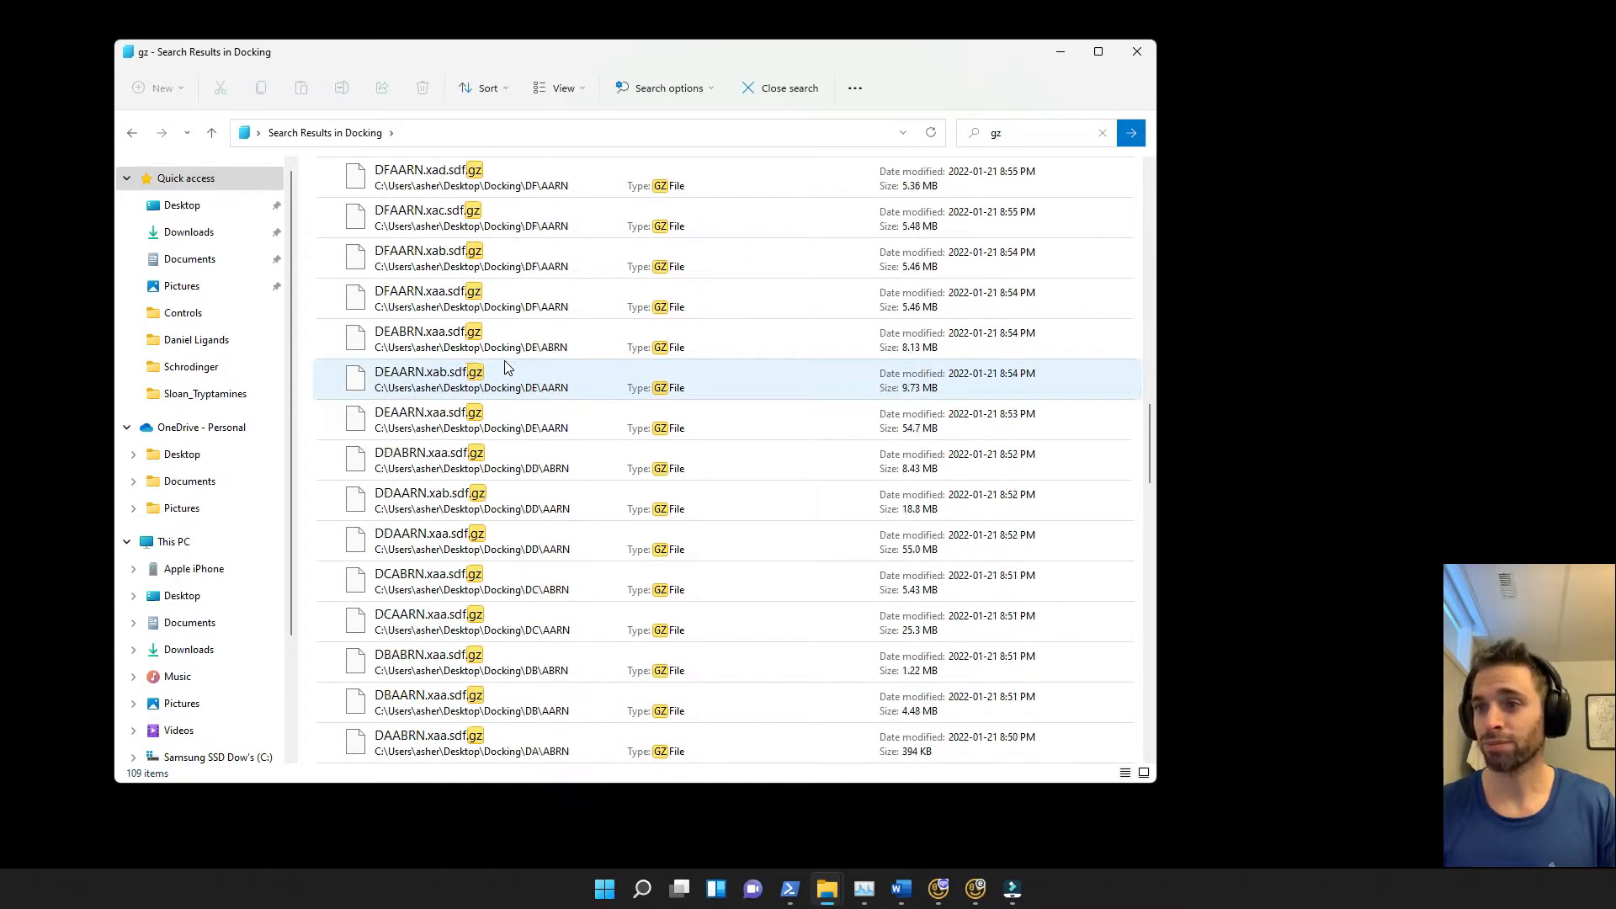
scroll(507, 368, down, 10)
scroll(509, 368, up, 12)
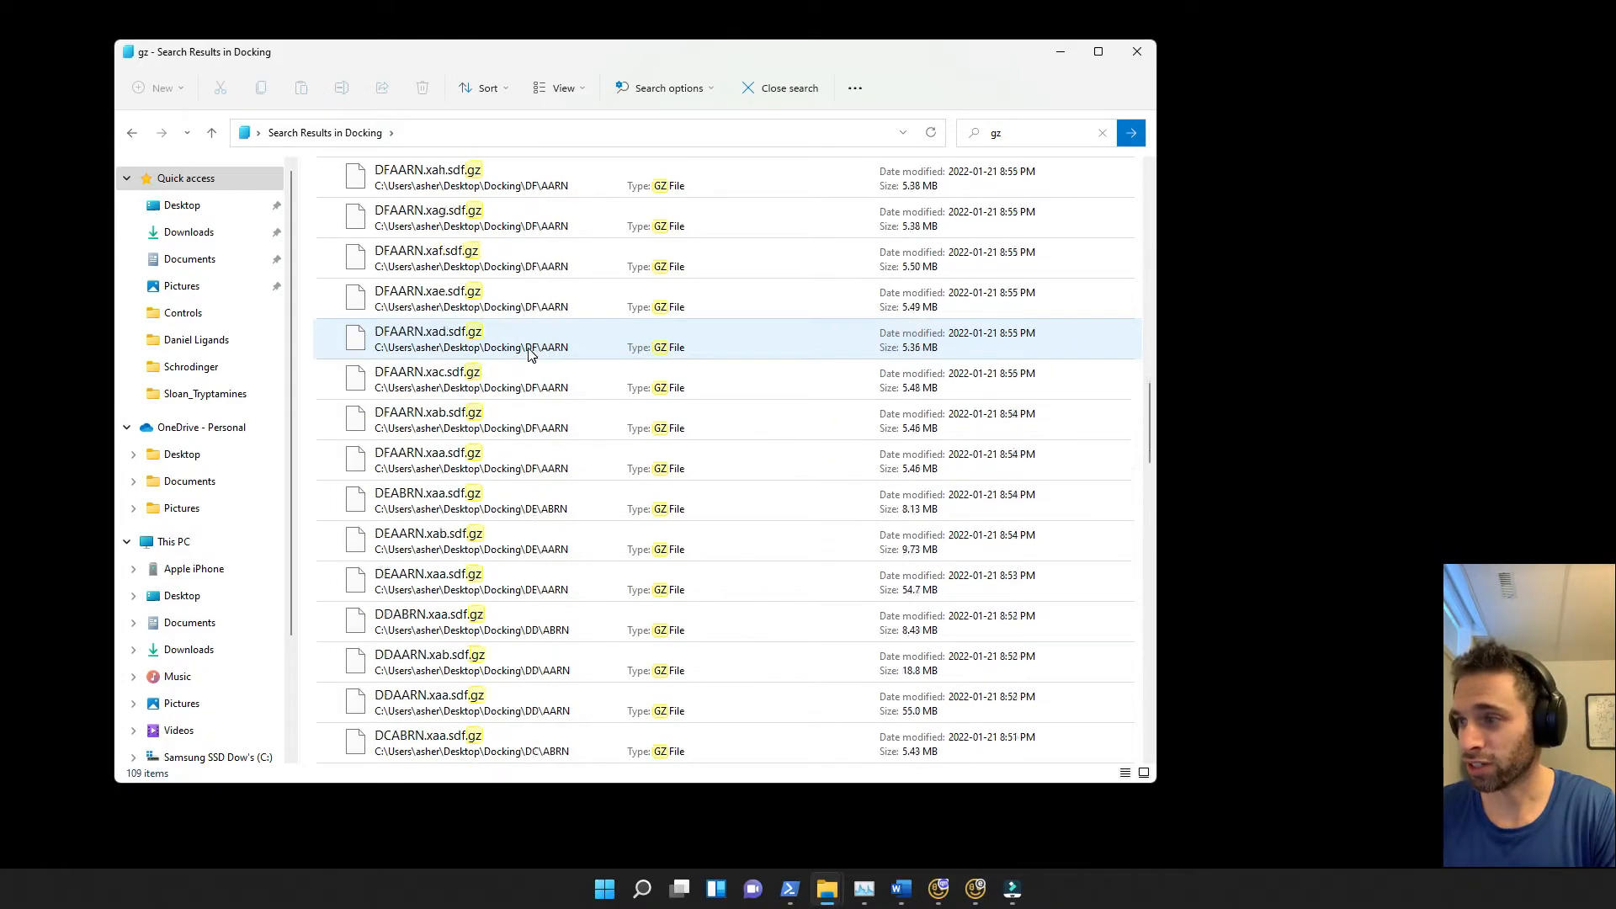
scroll(522, 362, up, 12)
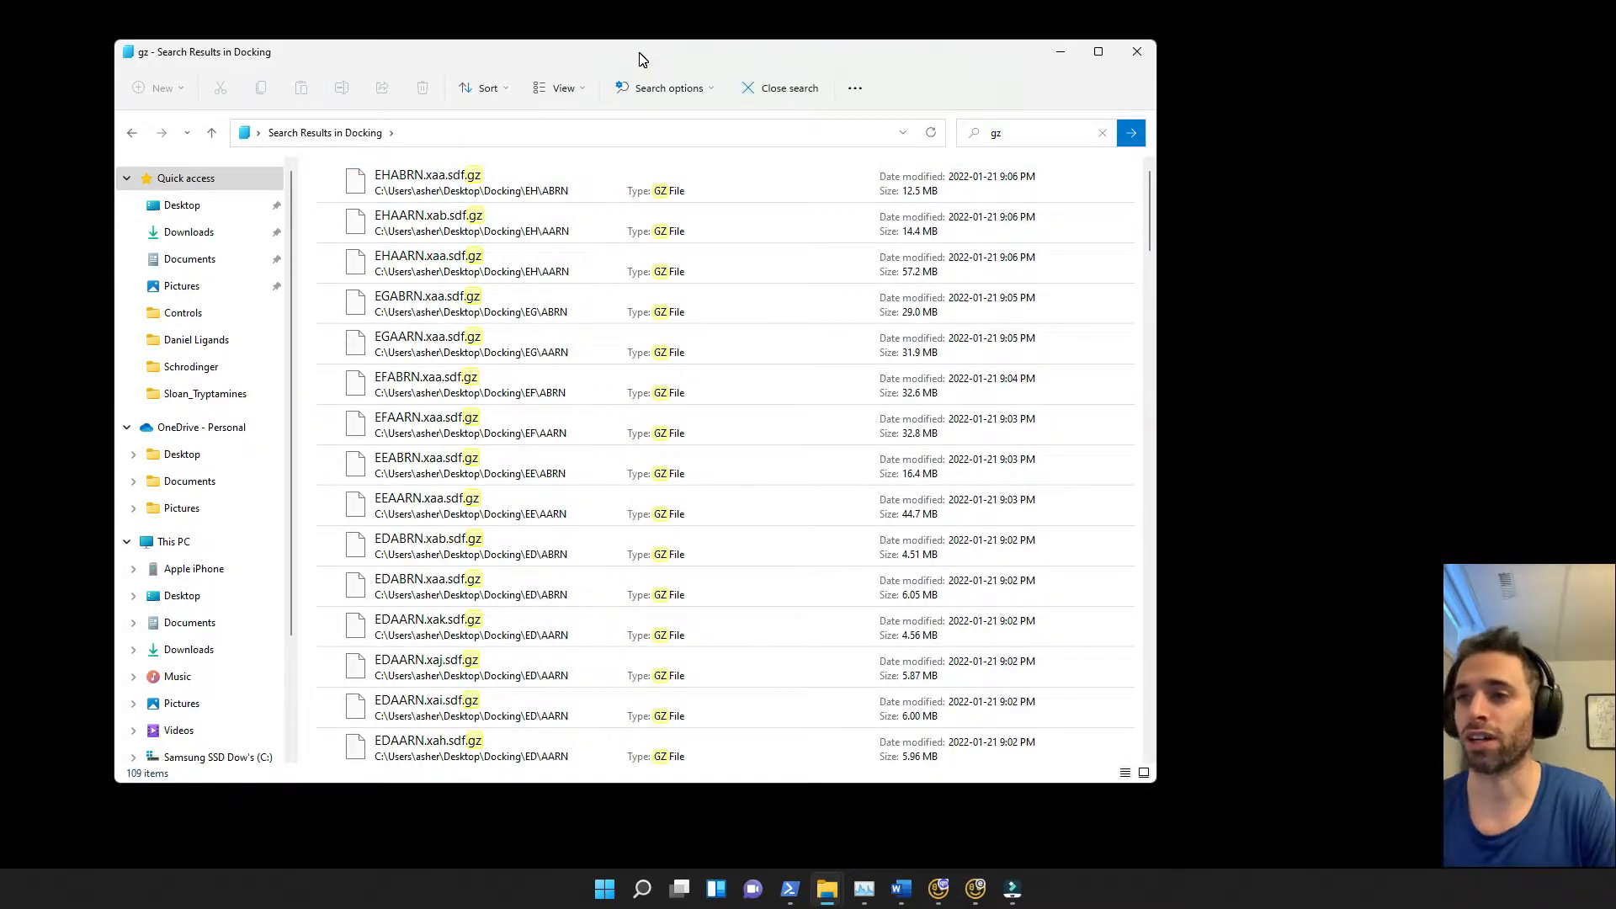
Move the search results window off the desktop view and launch Maestro
drag(640, 53, 0, 56)
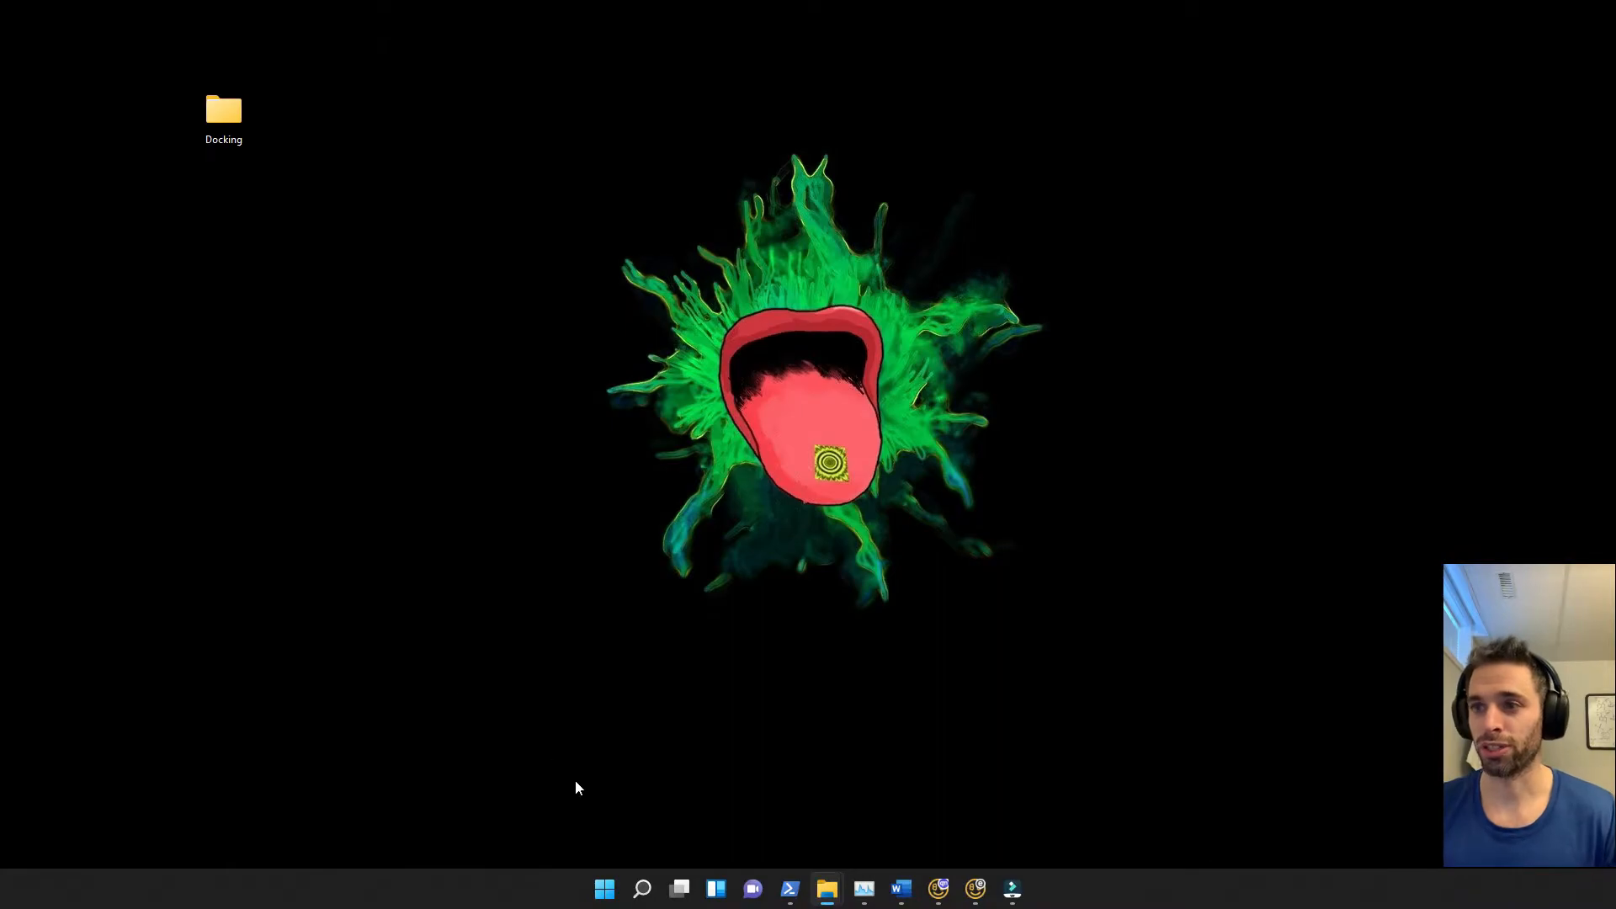
click(642, 889)
click(805, 452)
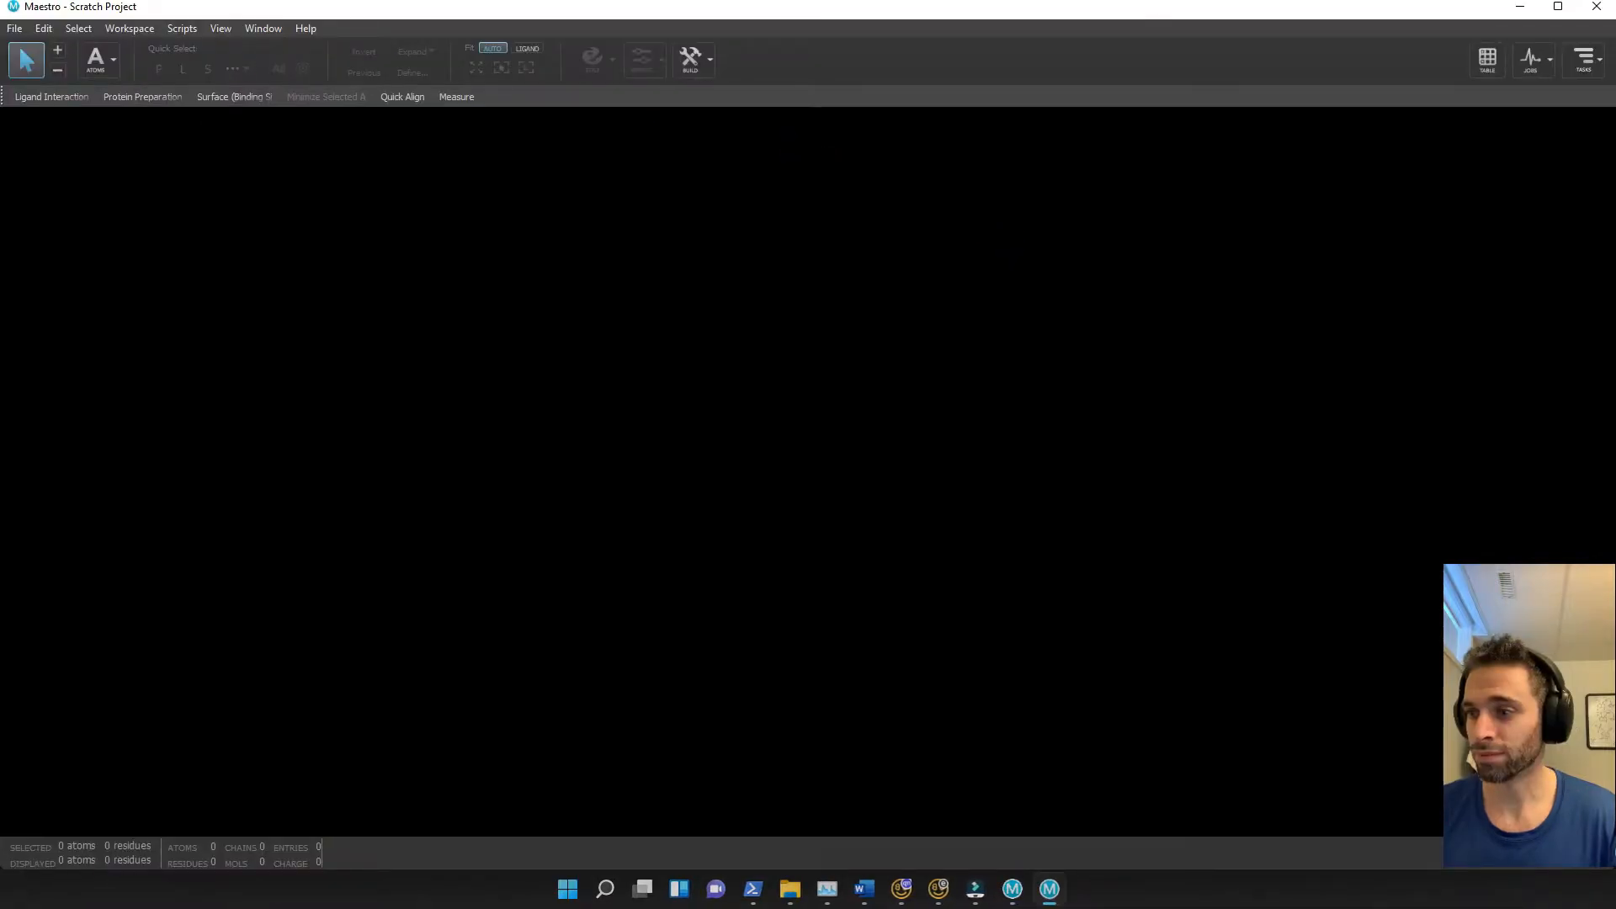
Place the narrowed gz search results window over Maestro and select the first 15 files
drag(0, 88, 505, 63)
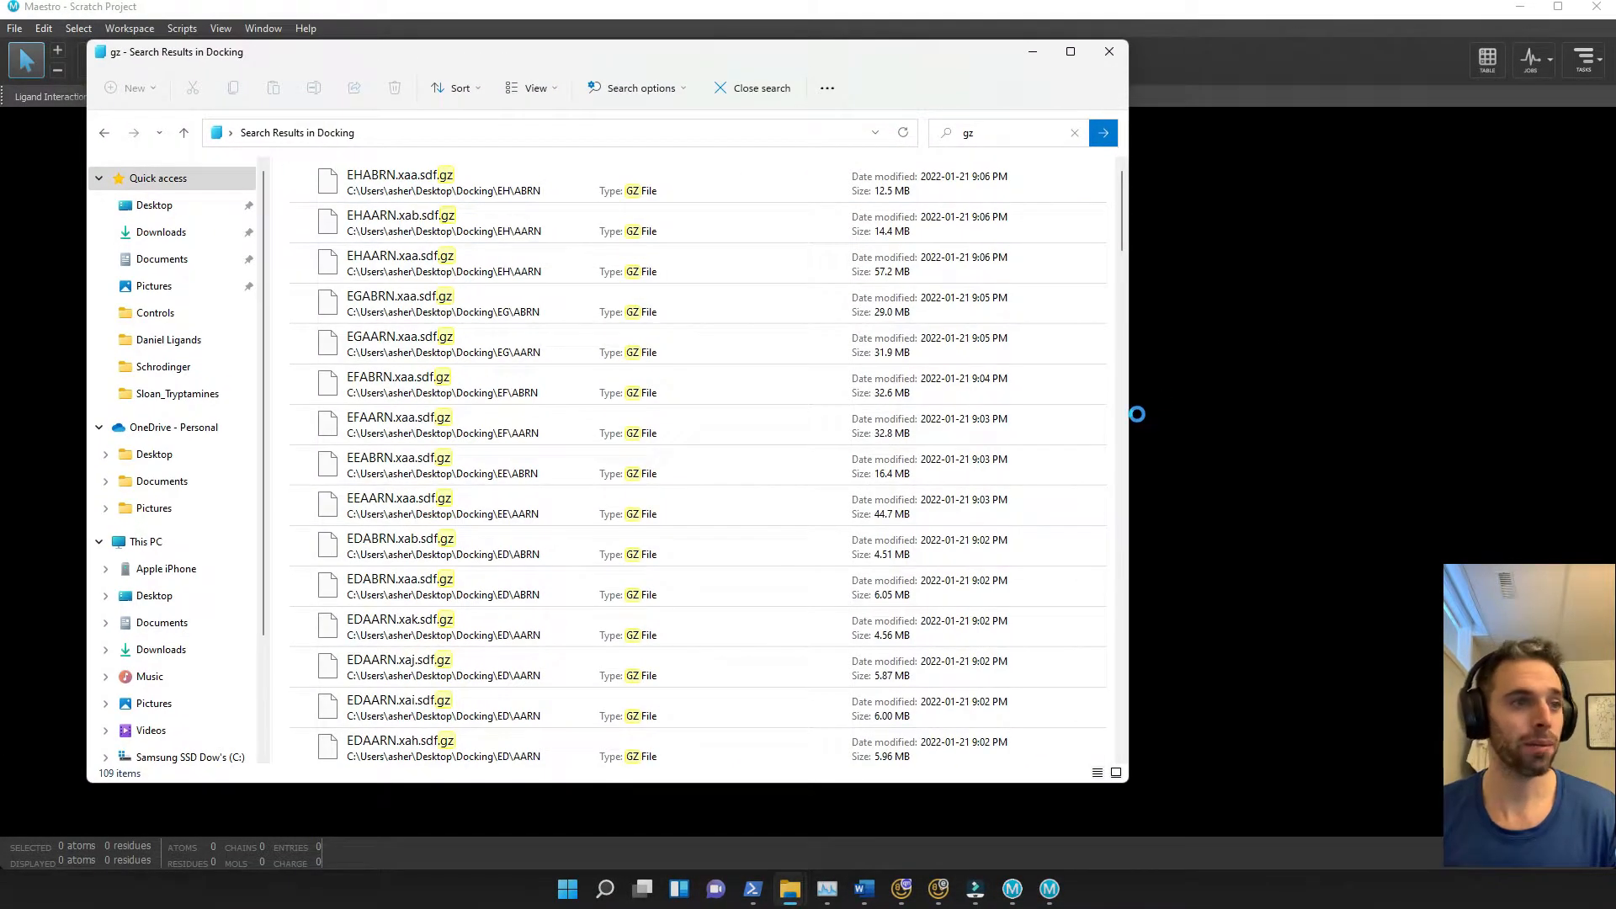
drag(1128, 425, 785, 454)
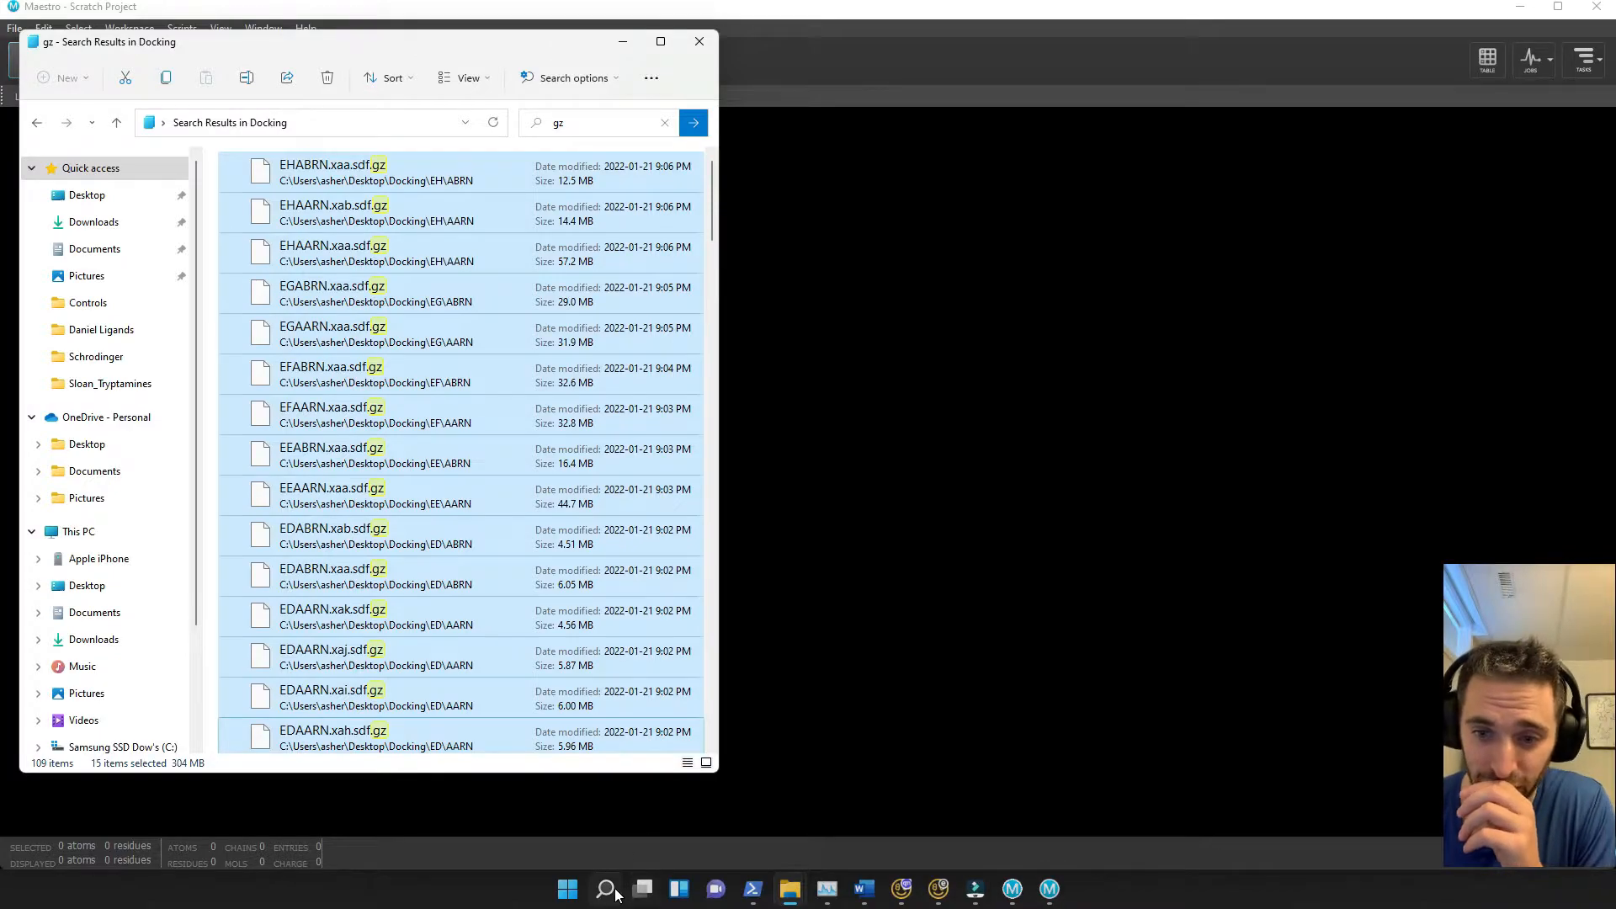
Calculate 109 ÷ 5 in Calculator and move its window out of the way
click(613, 891)
text(calc)
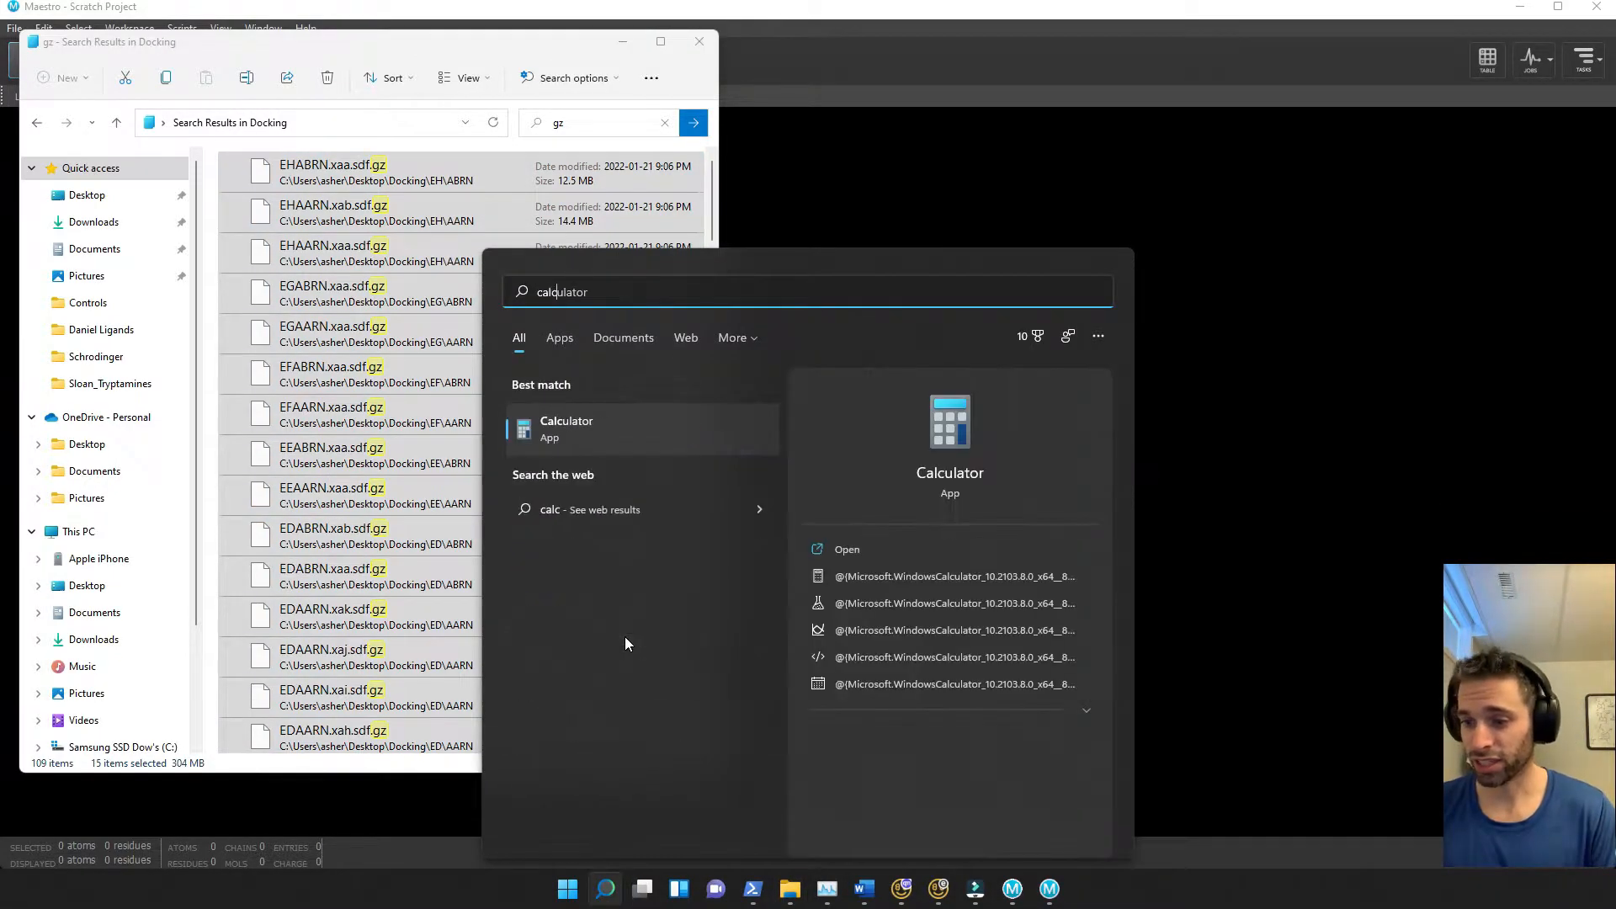
key(Return)
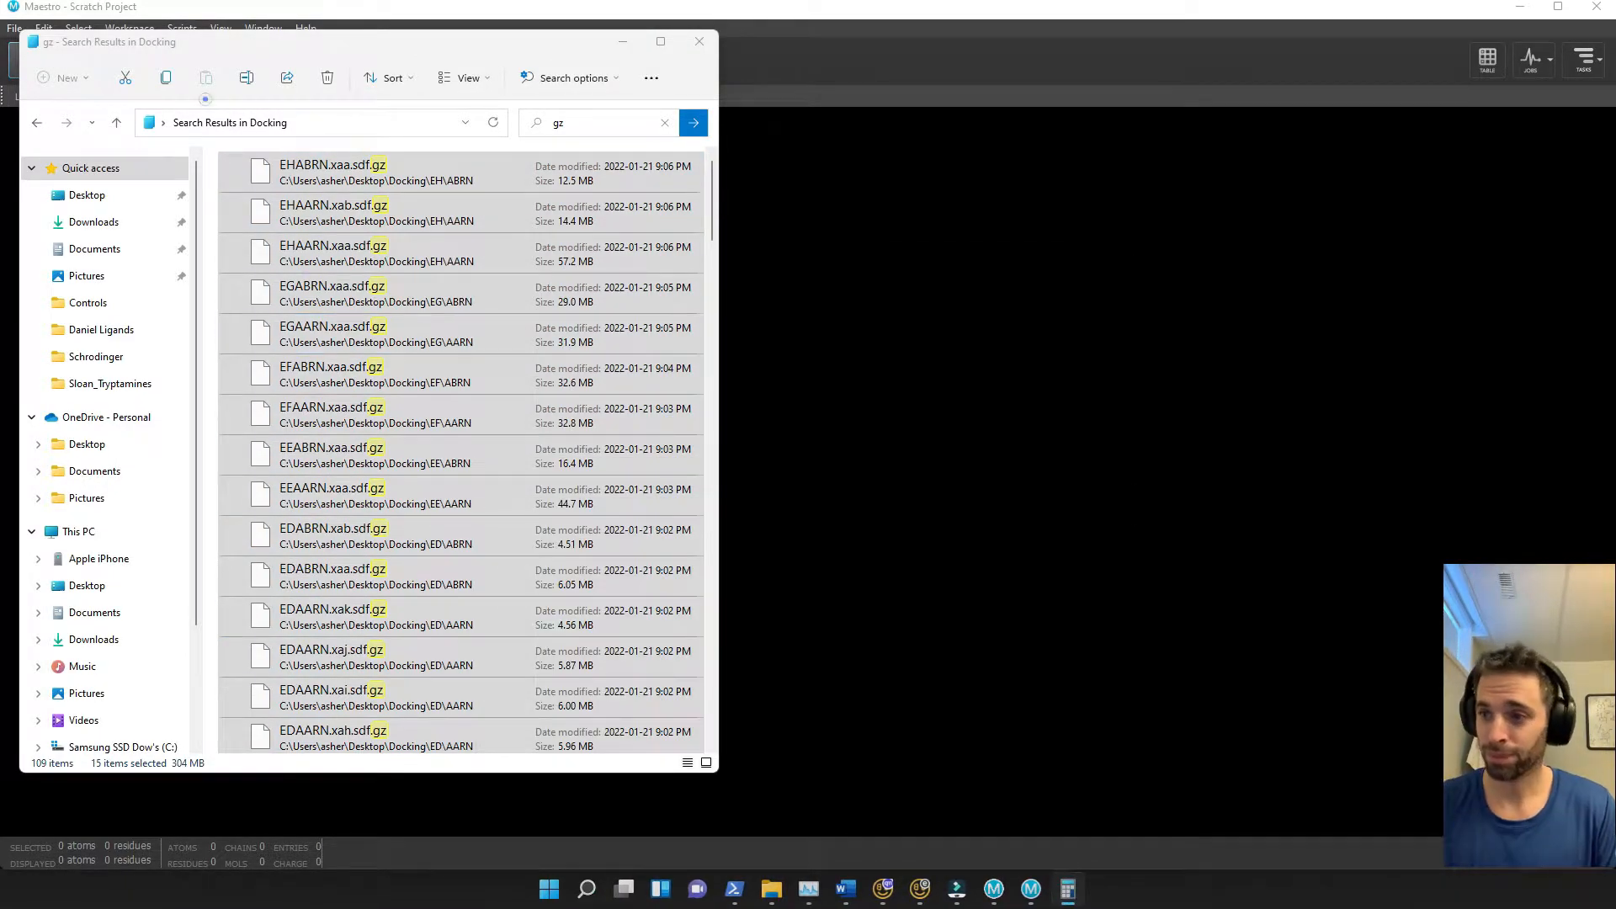
click(951, 506)
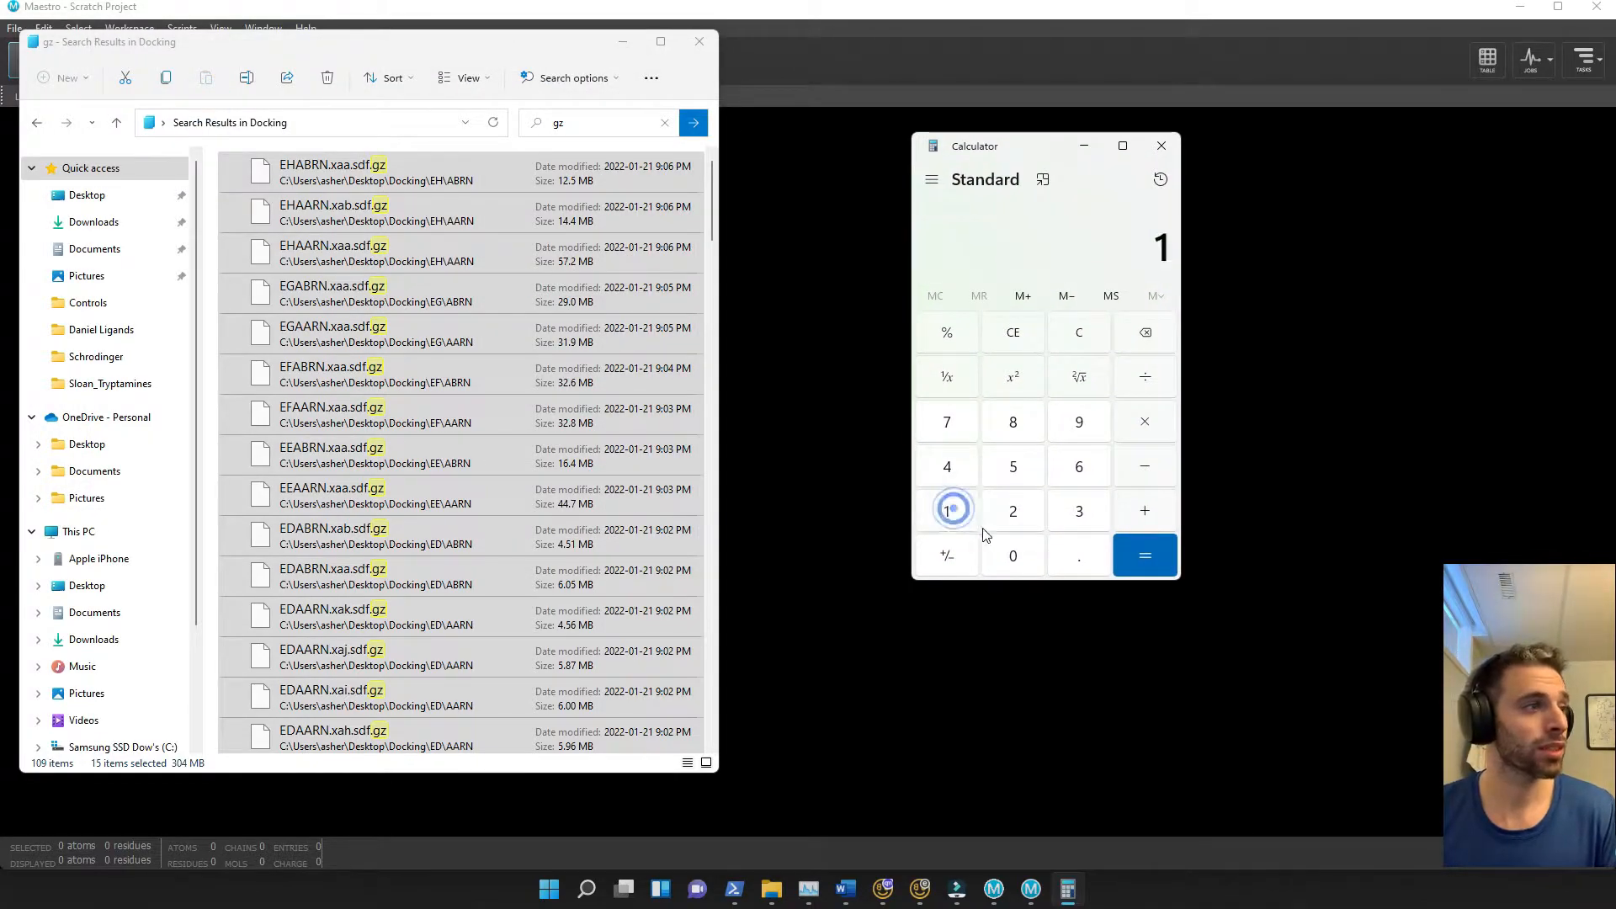
click(1006, 551)
click(1081, 425)
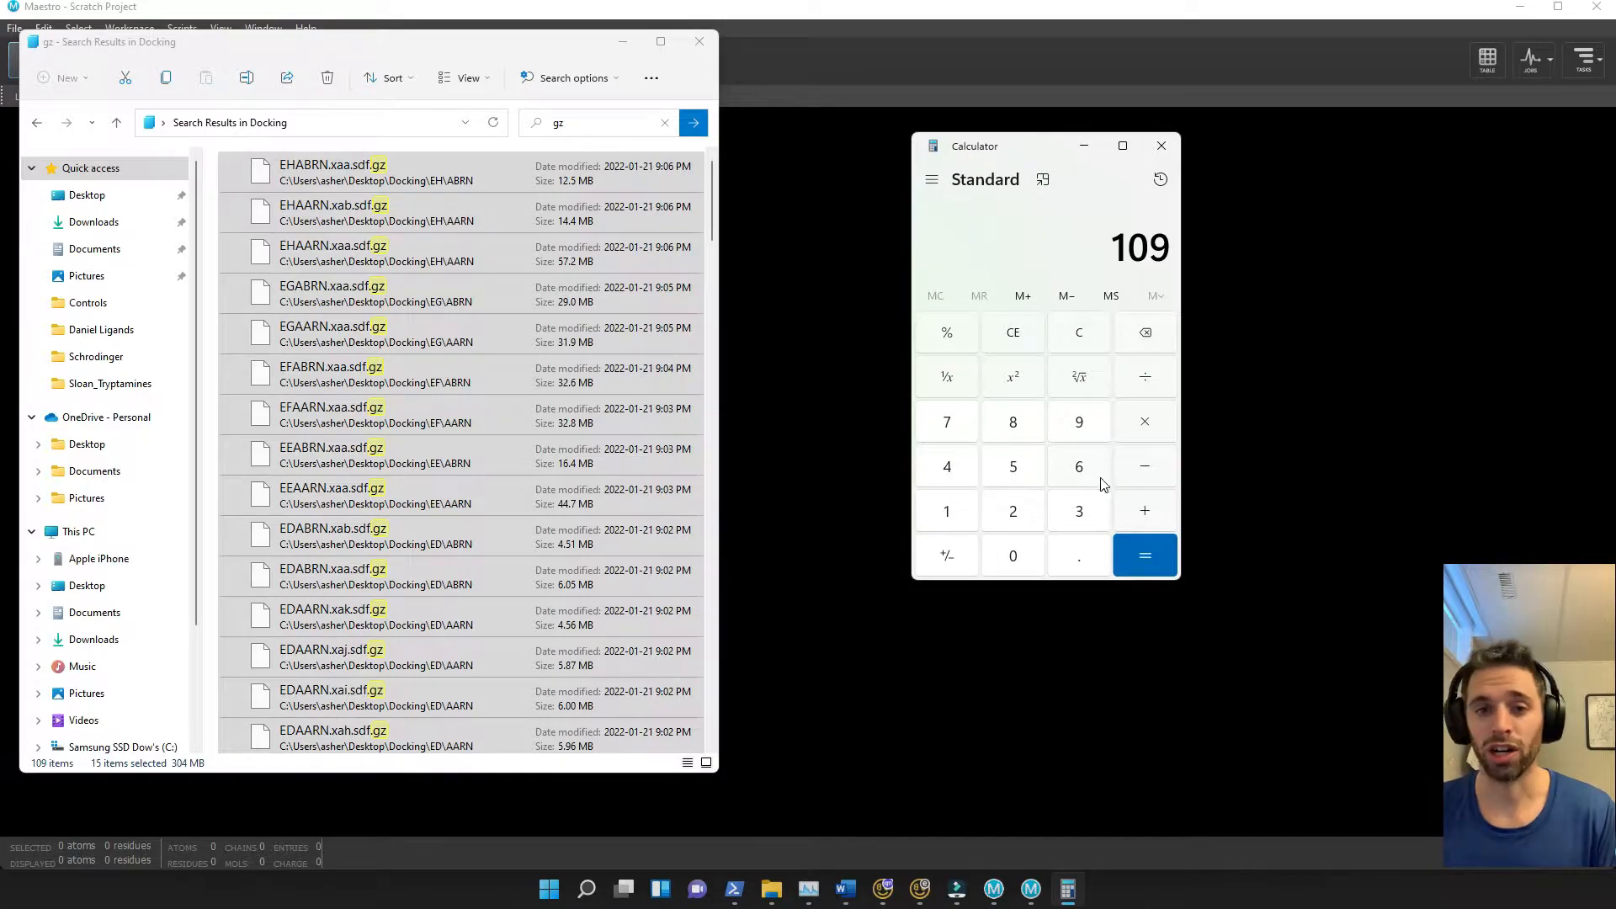
click(1157, 379)
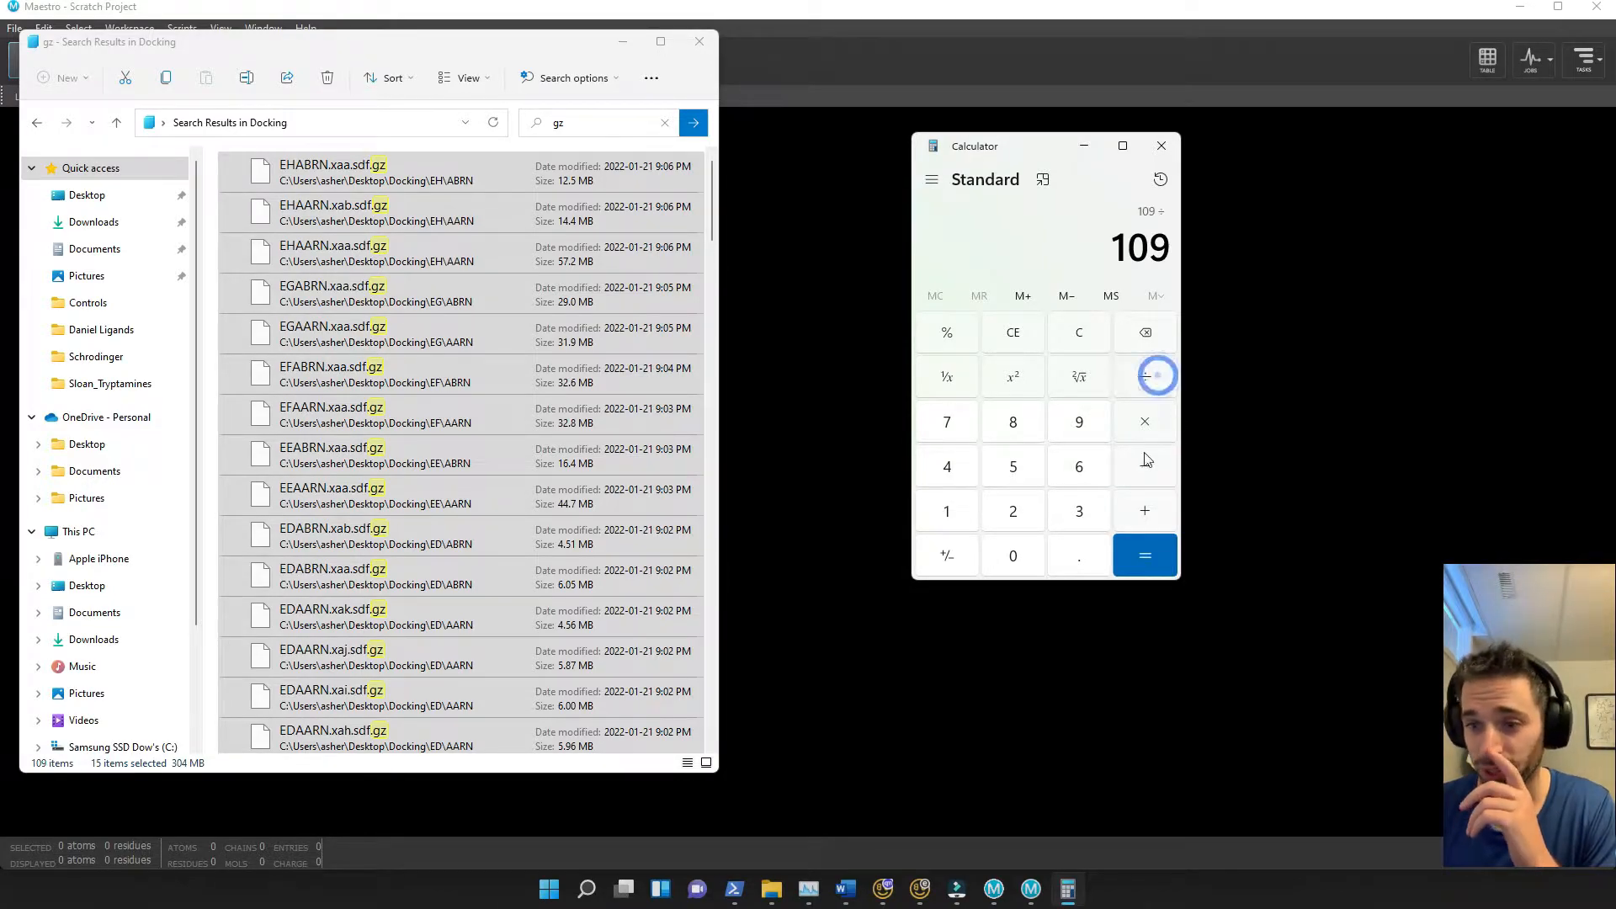
click(1022, 475)
click(1159, 569)
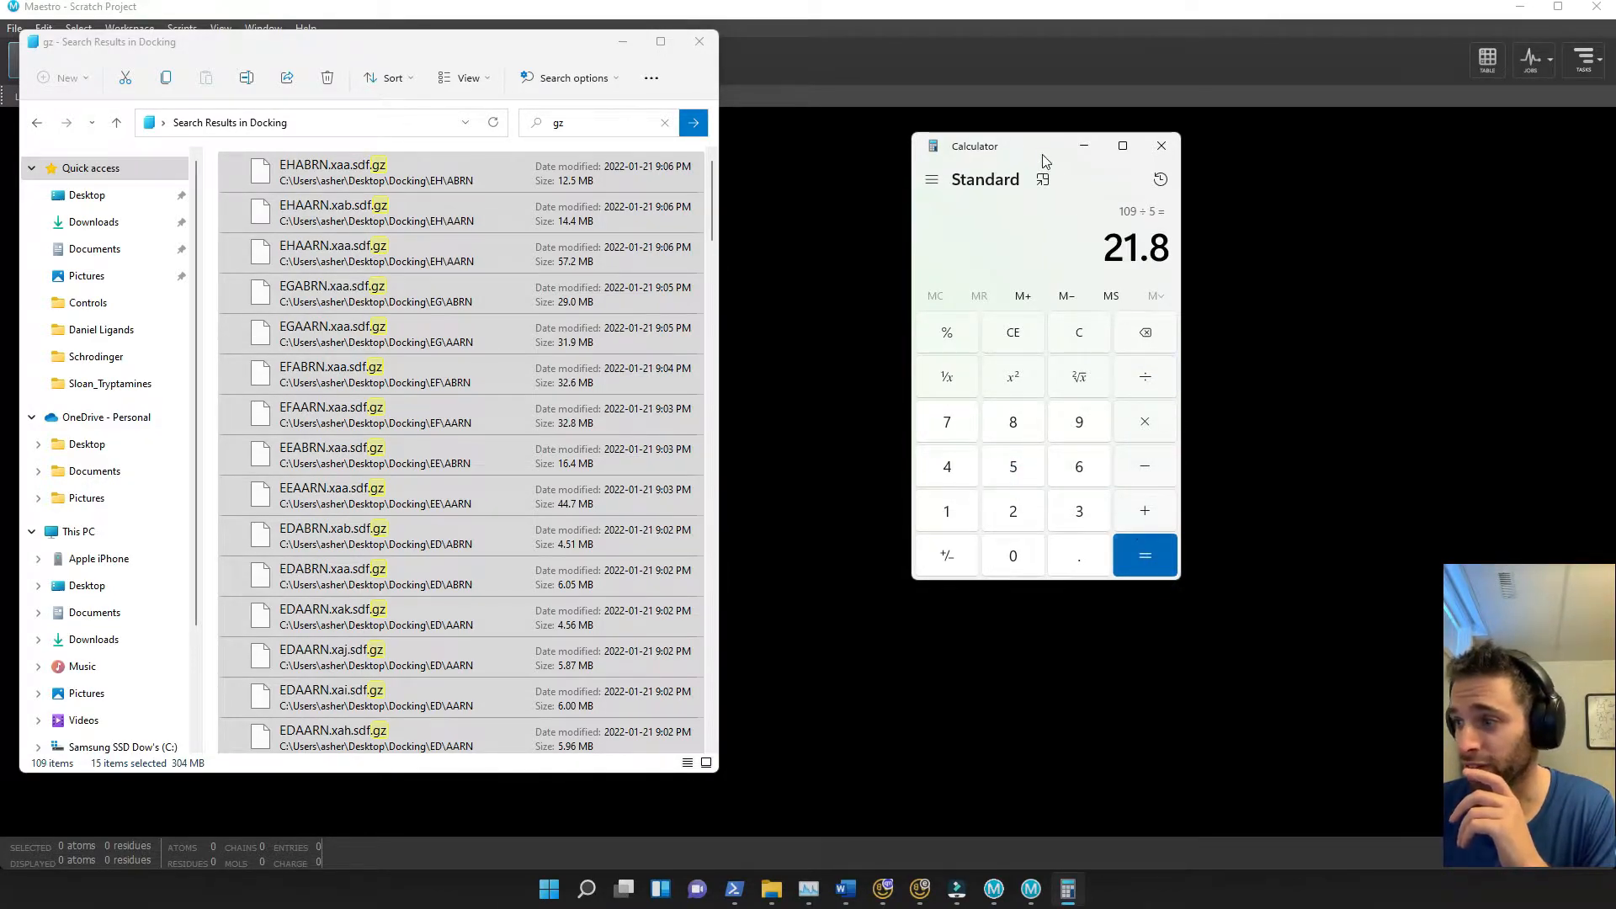
drag(1028, 157, 0, 240)
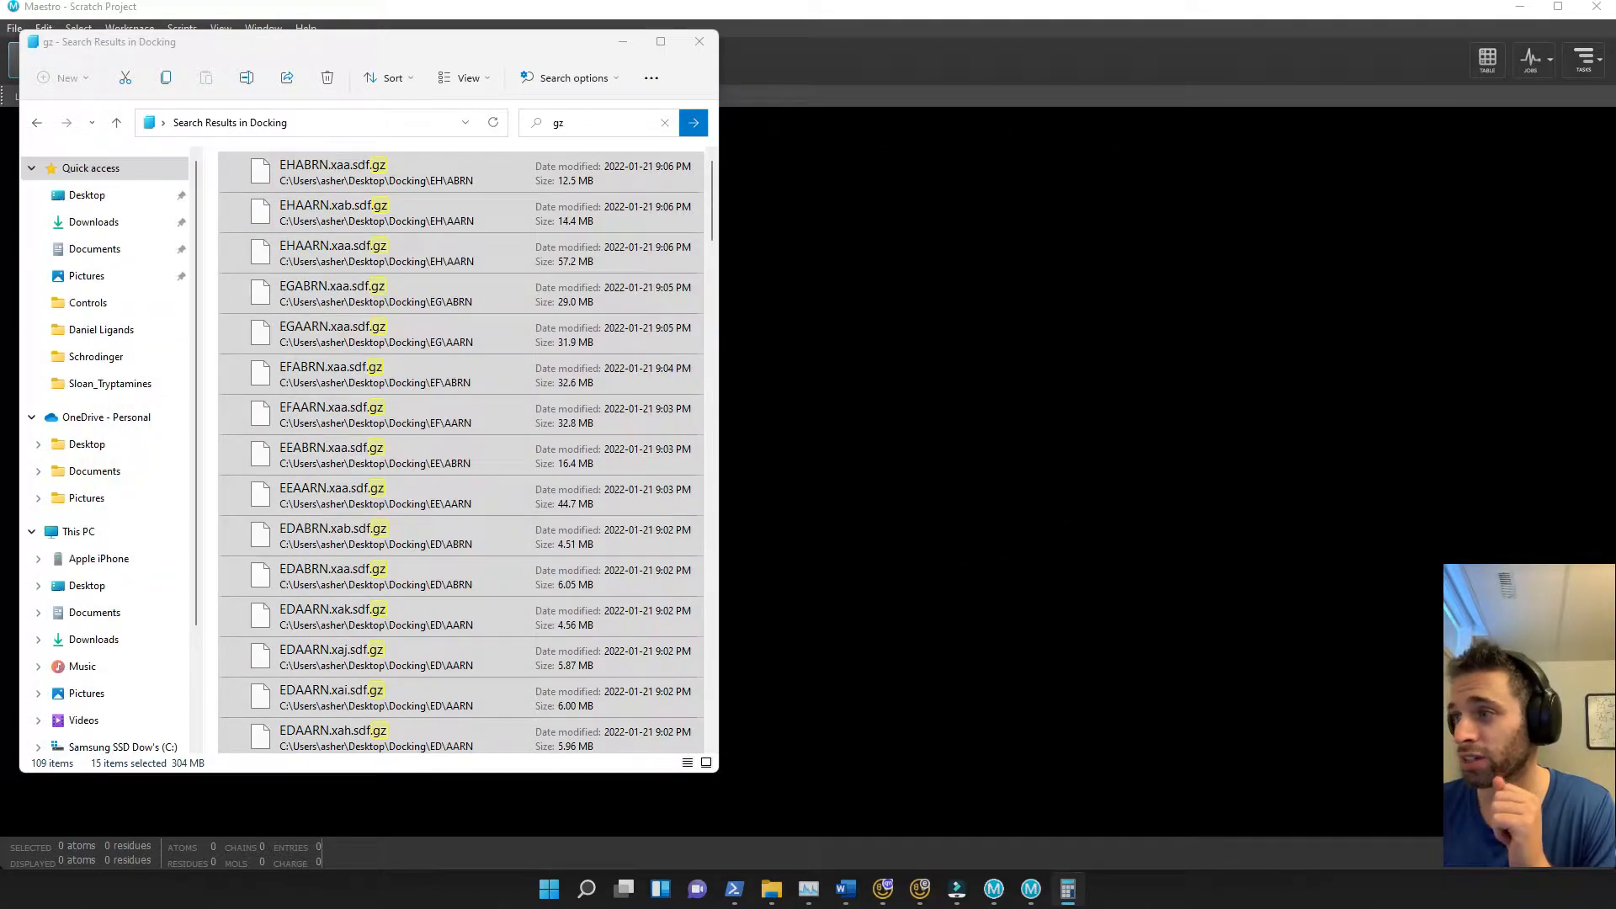
Add the six files from EDAARN.xag.sdf.gz through EDAARN.xab.sdf.gz to the existing file selection
scroll(602, 455, down, 5)
scroll(603, 454, up, 5)
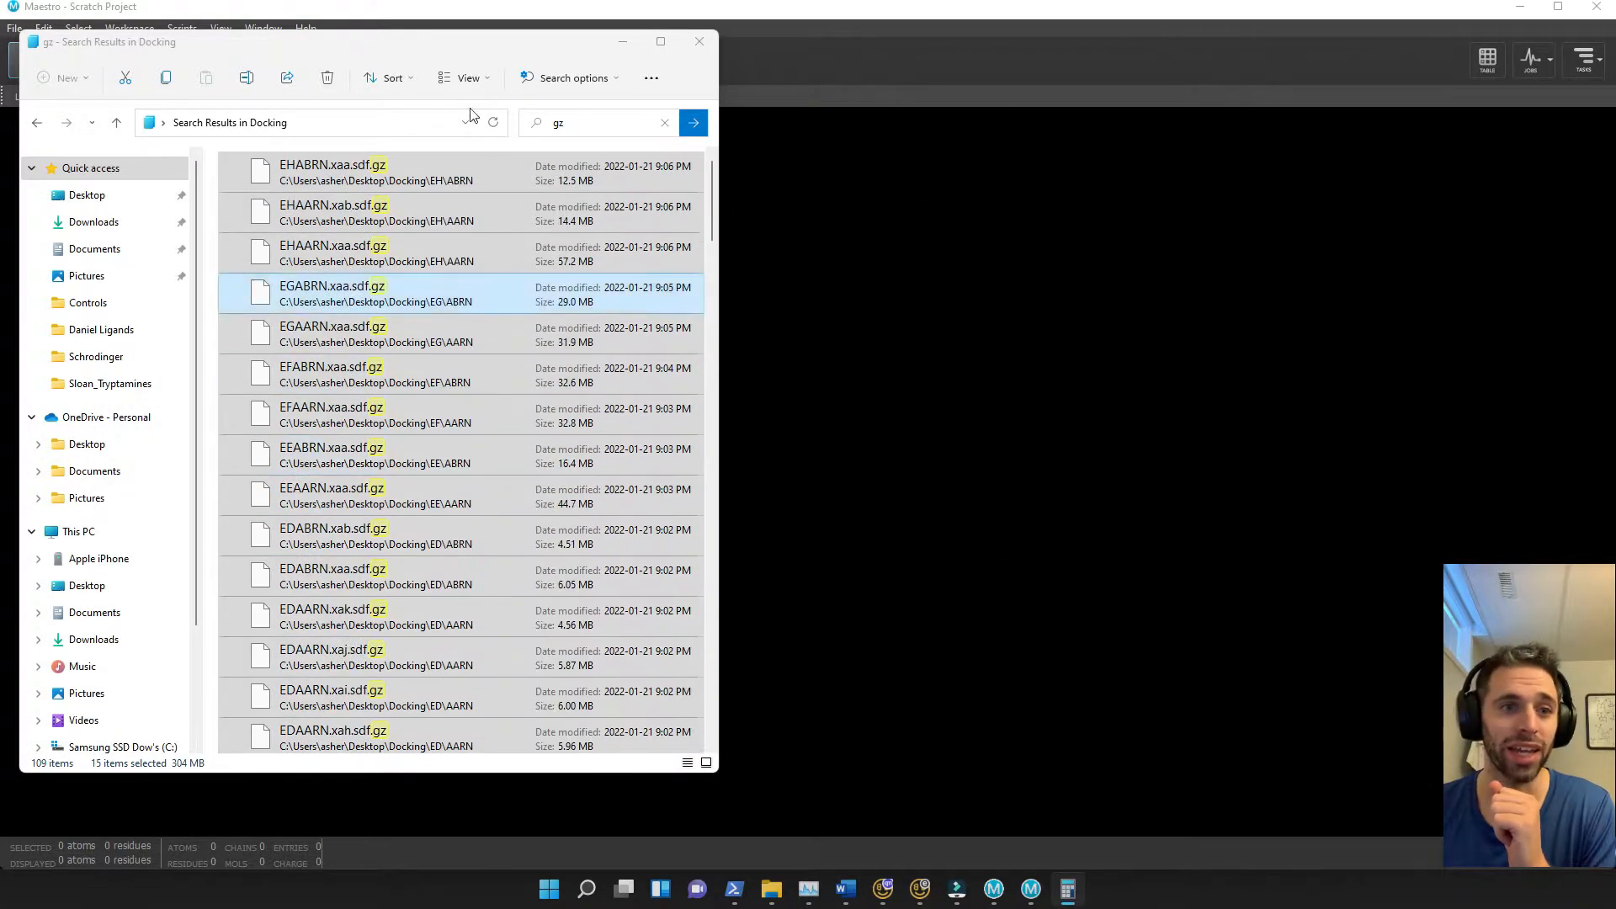
scroll(523, 505, down, 3)
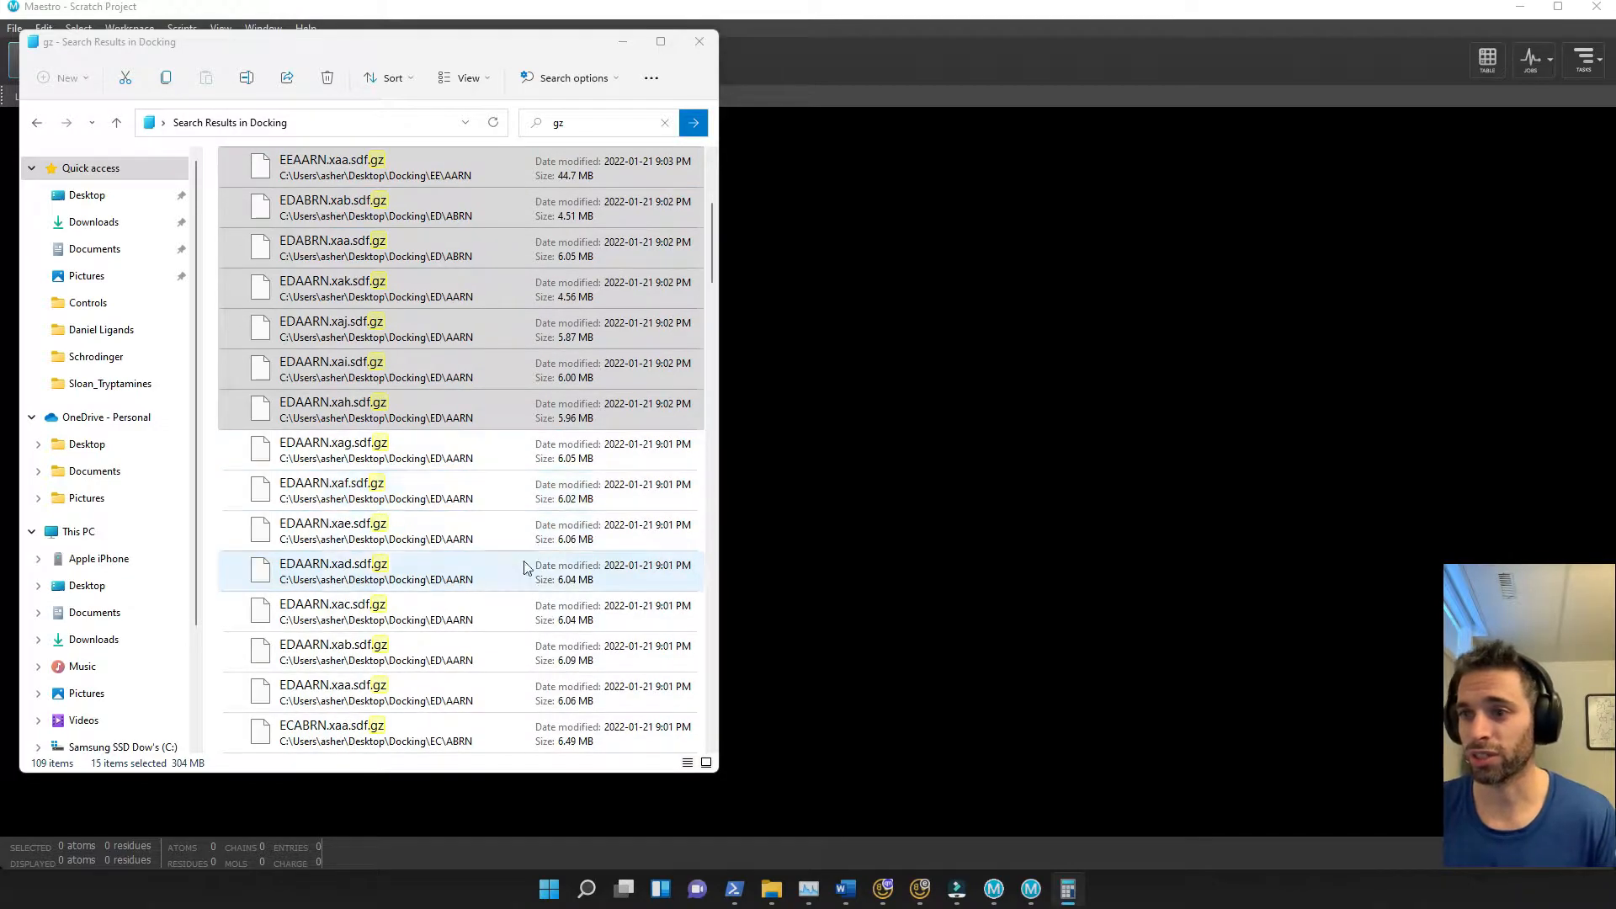
ctrl+click(468, 455)
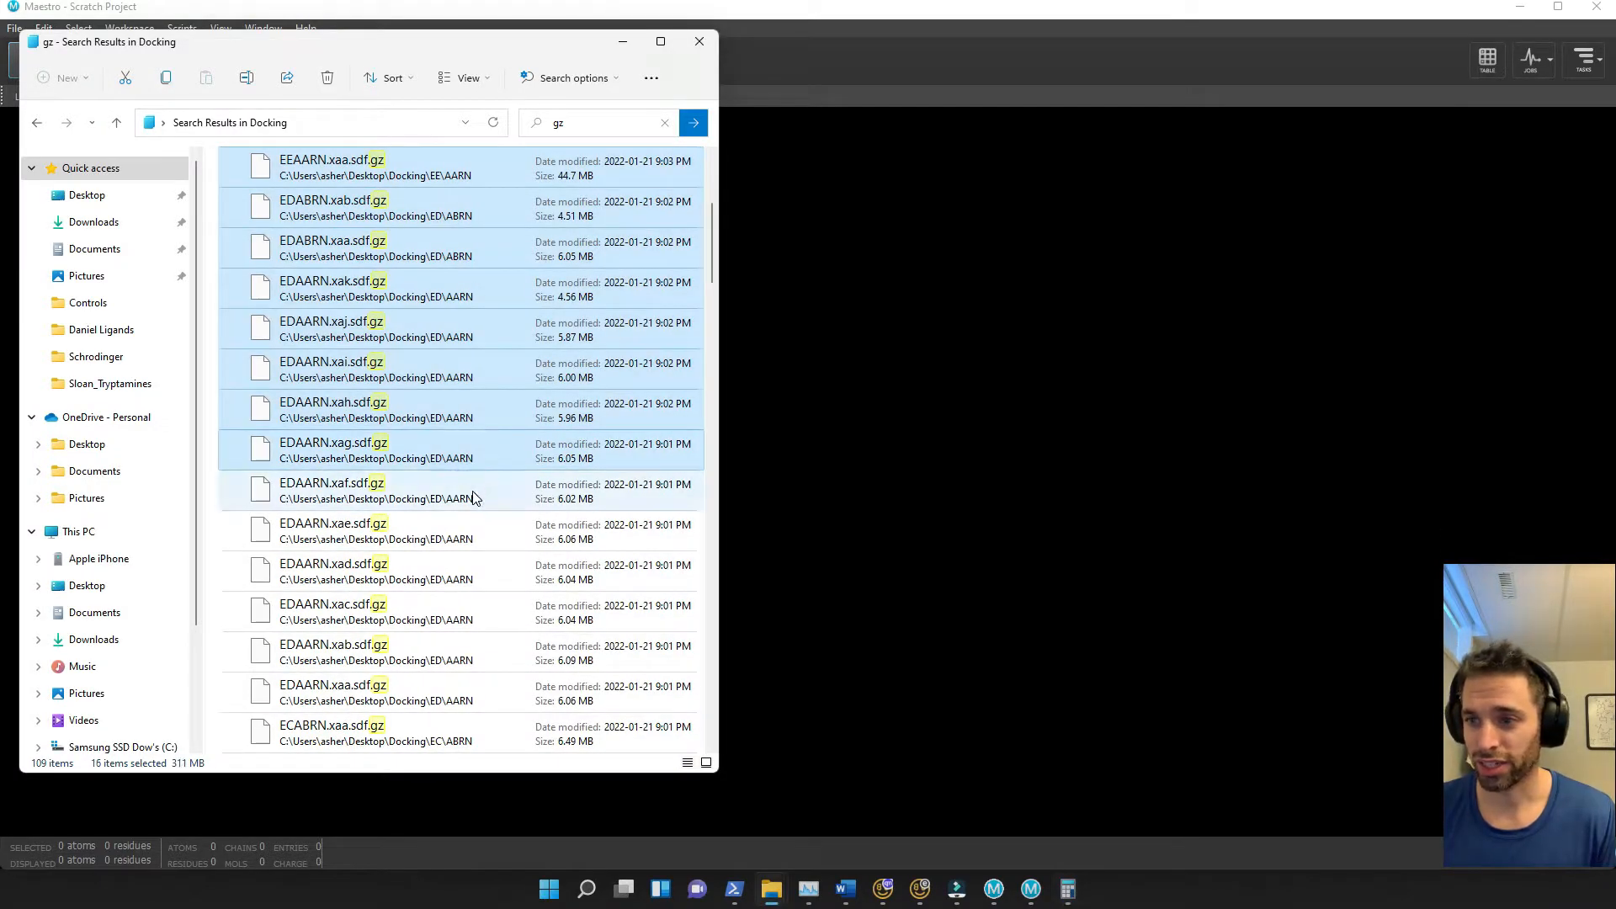
ctrl+click(473, 496)
ctrl+click(485, 537)
ctrl+click(482, 573)
ctrl+click(484, 612)
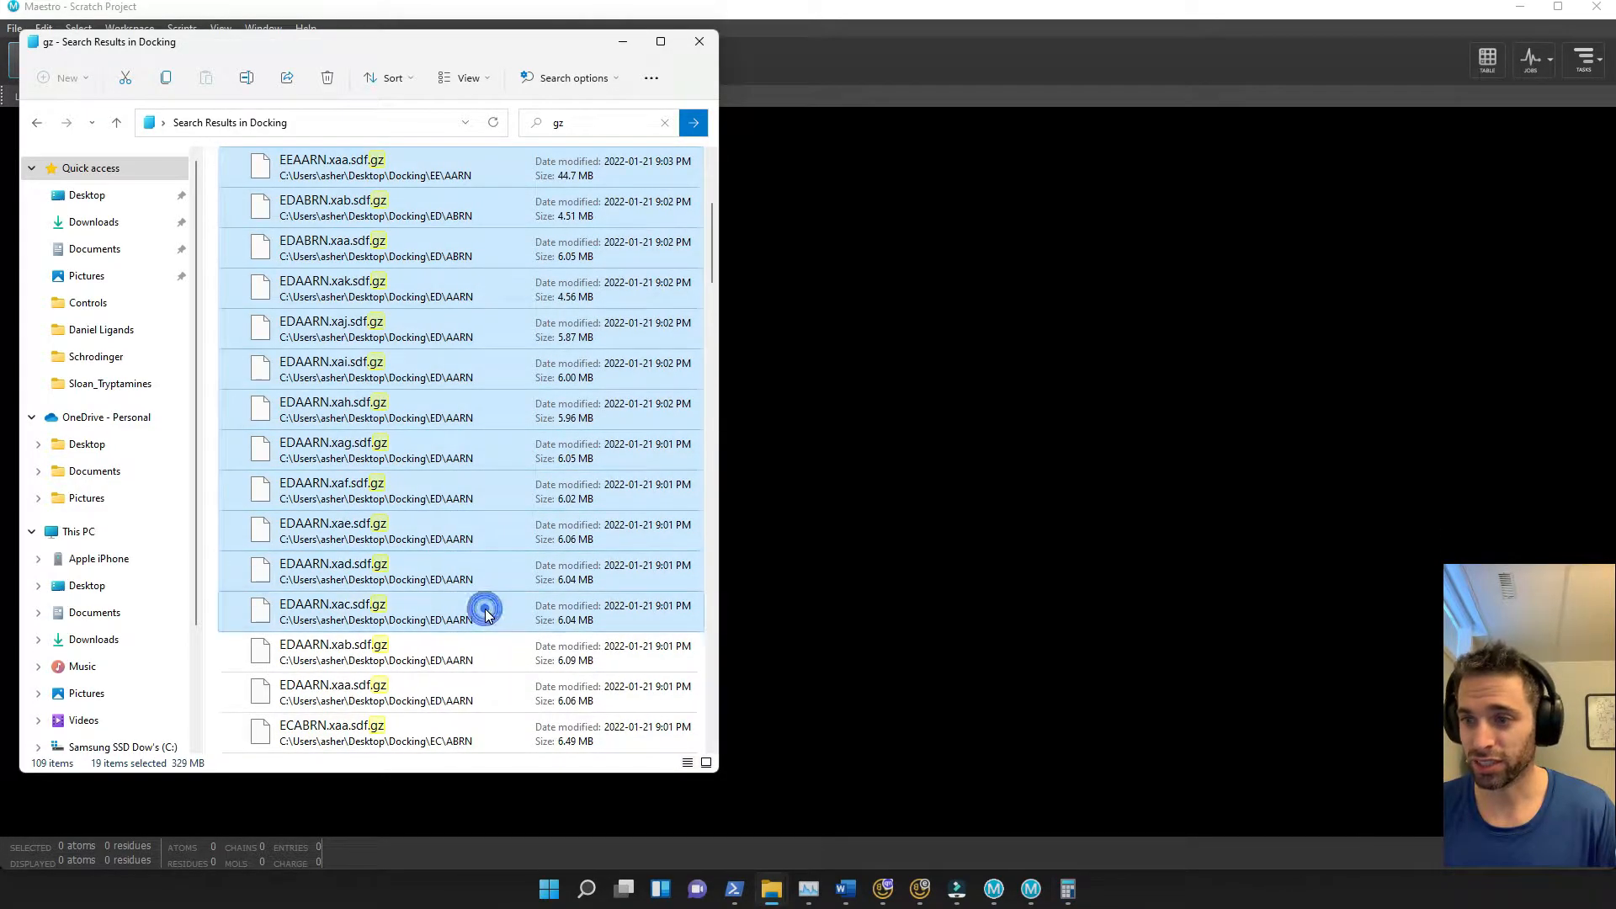
ctrl+click(491, 650)
Check the selection of 21 sdf.gz files and import them into the Maestro workspace
scroll(480, 560, up, 3)
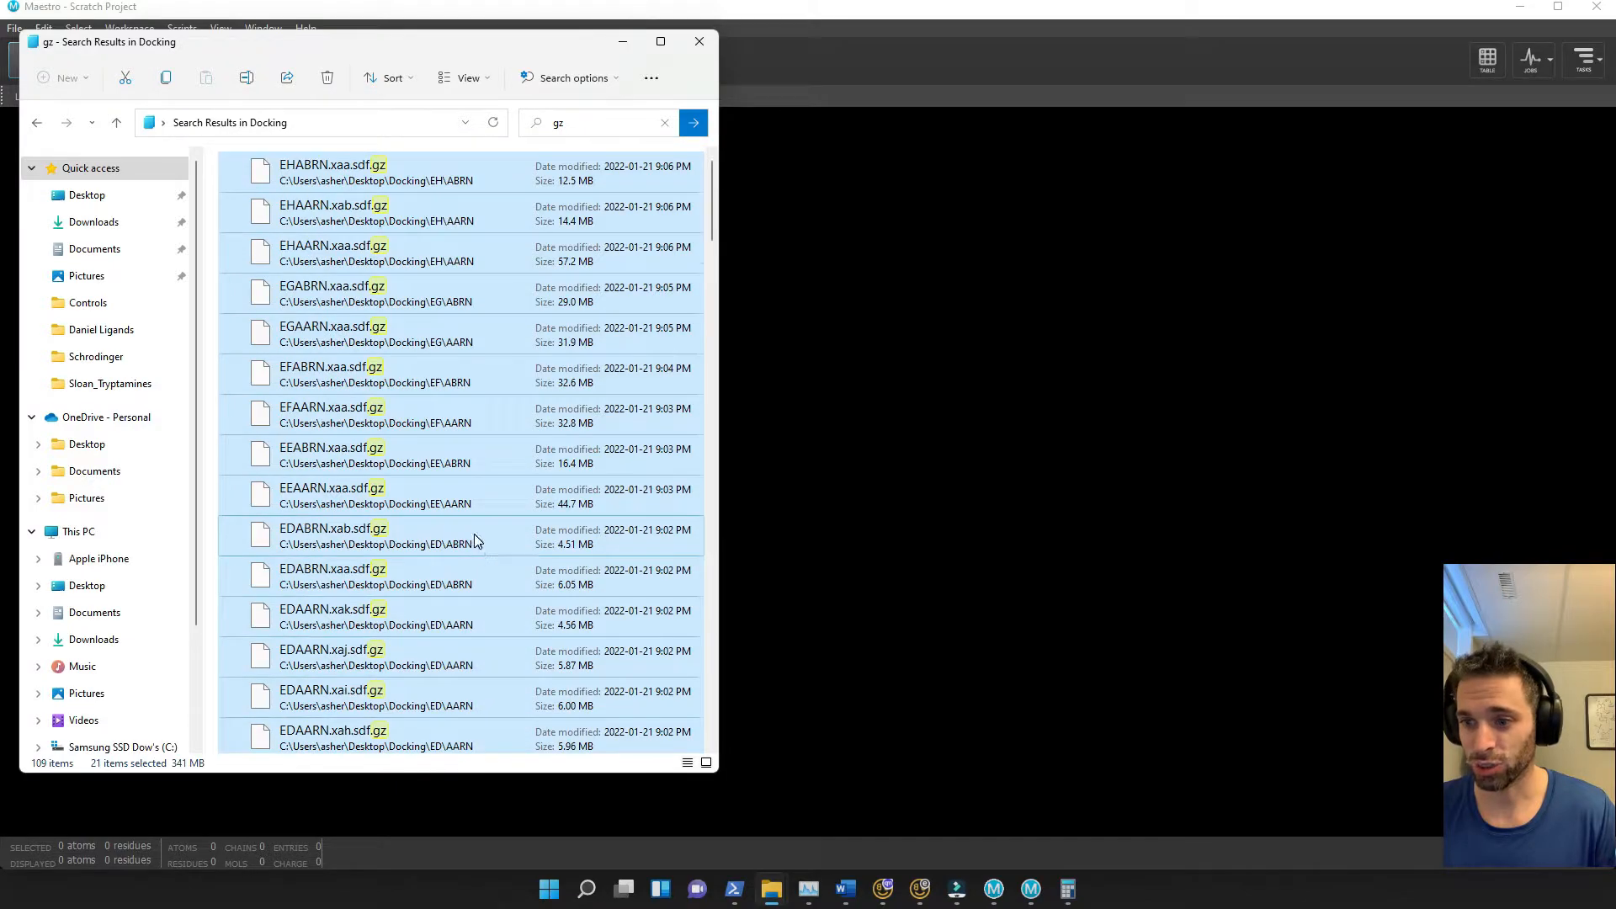
scroll(474, 540, down, 3)
scroll(476, 425, up, 3)
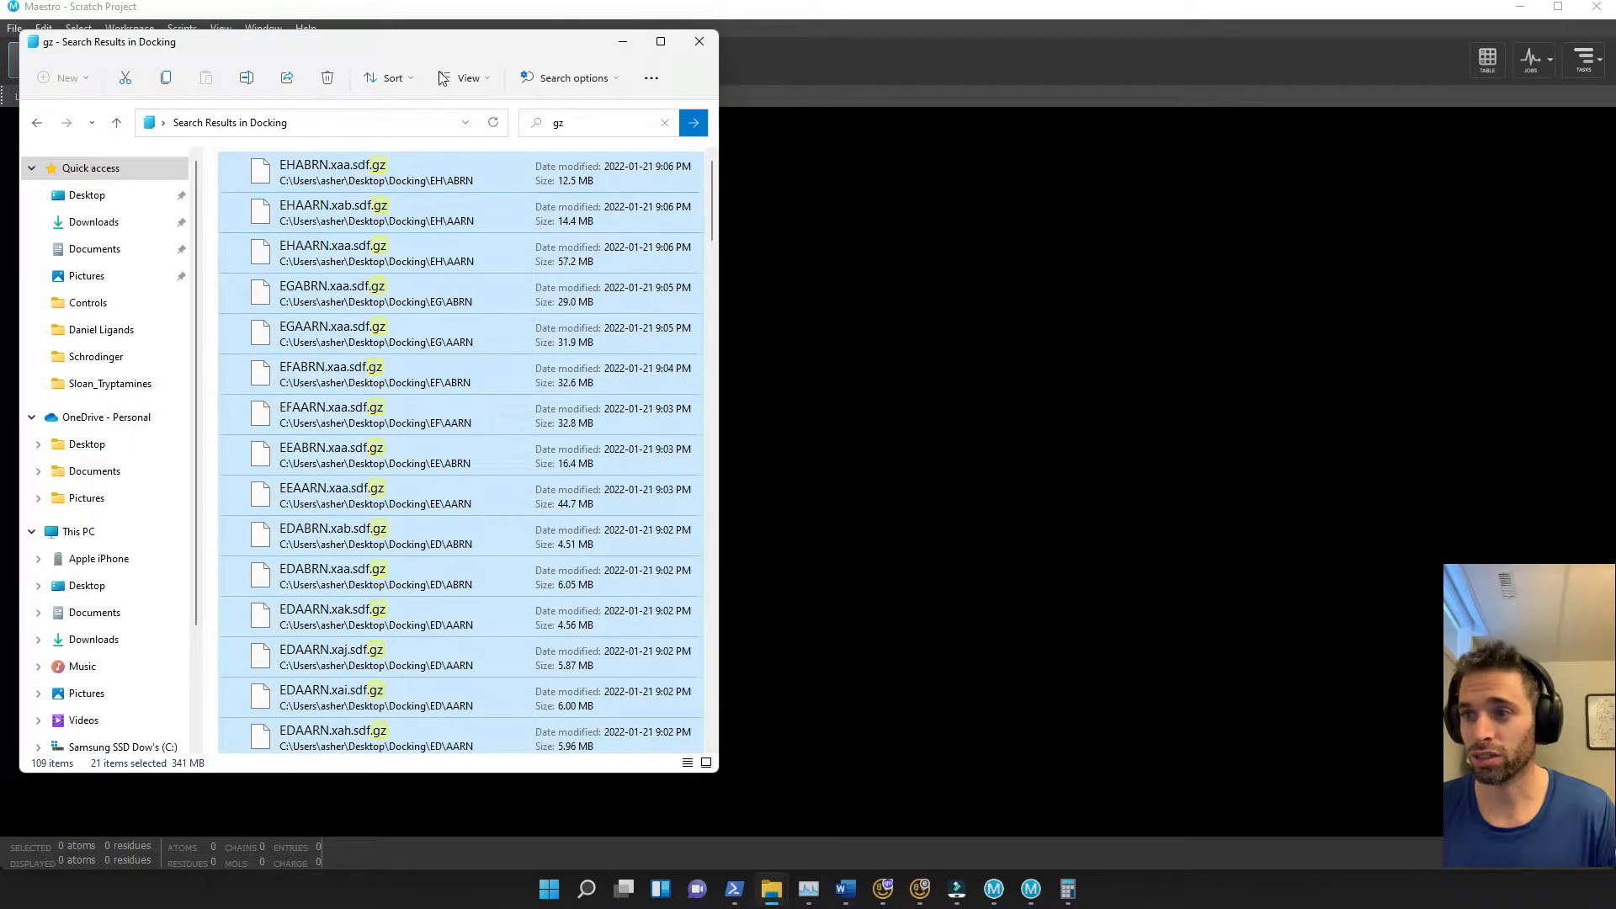
scroll(592, 320, down, 5)
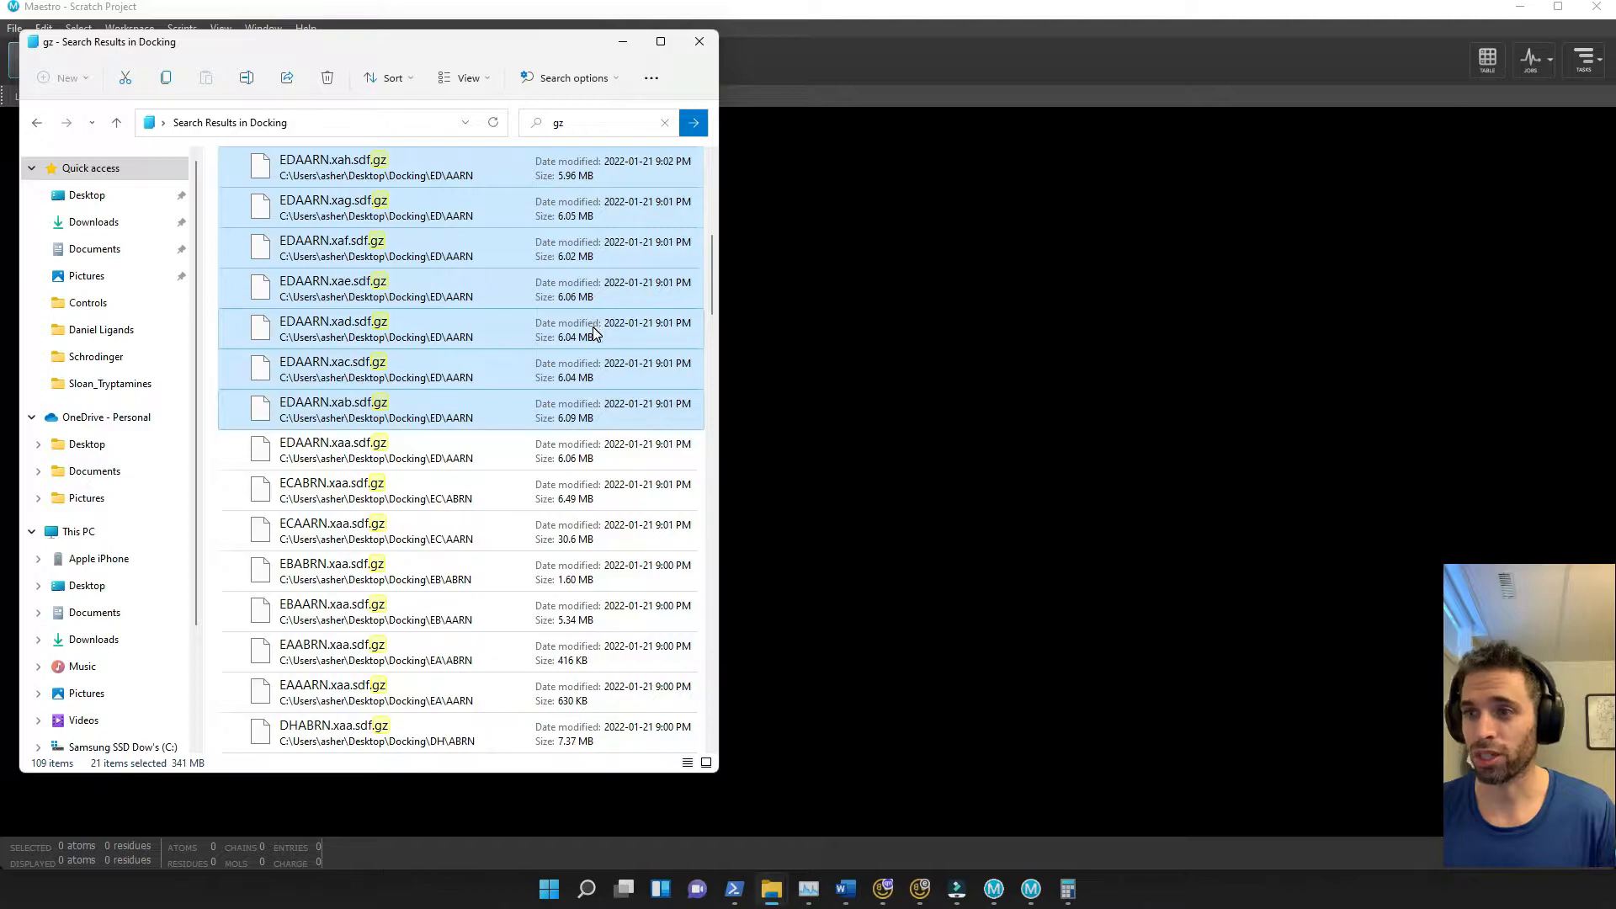
scroll(521, 375, up, 5)
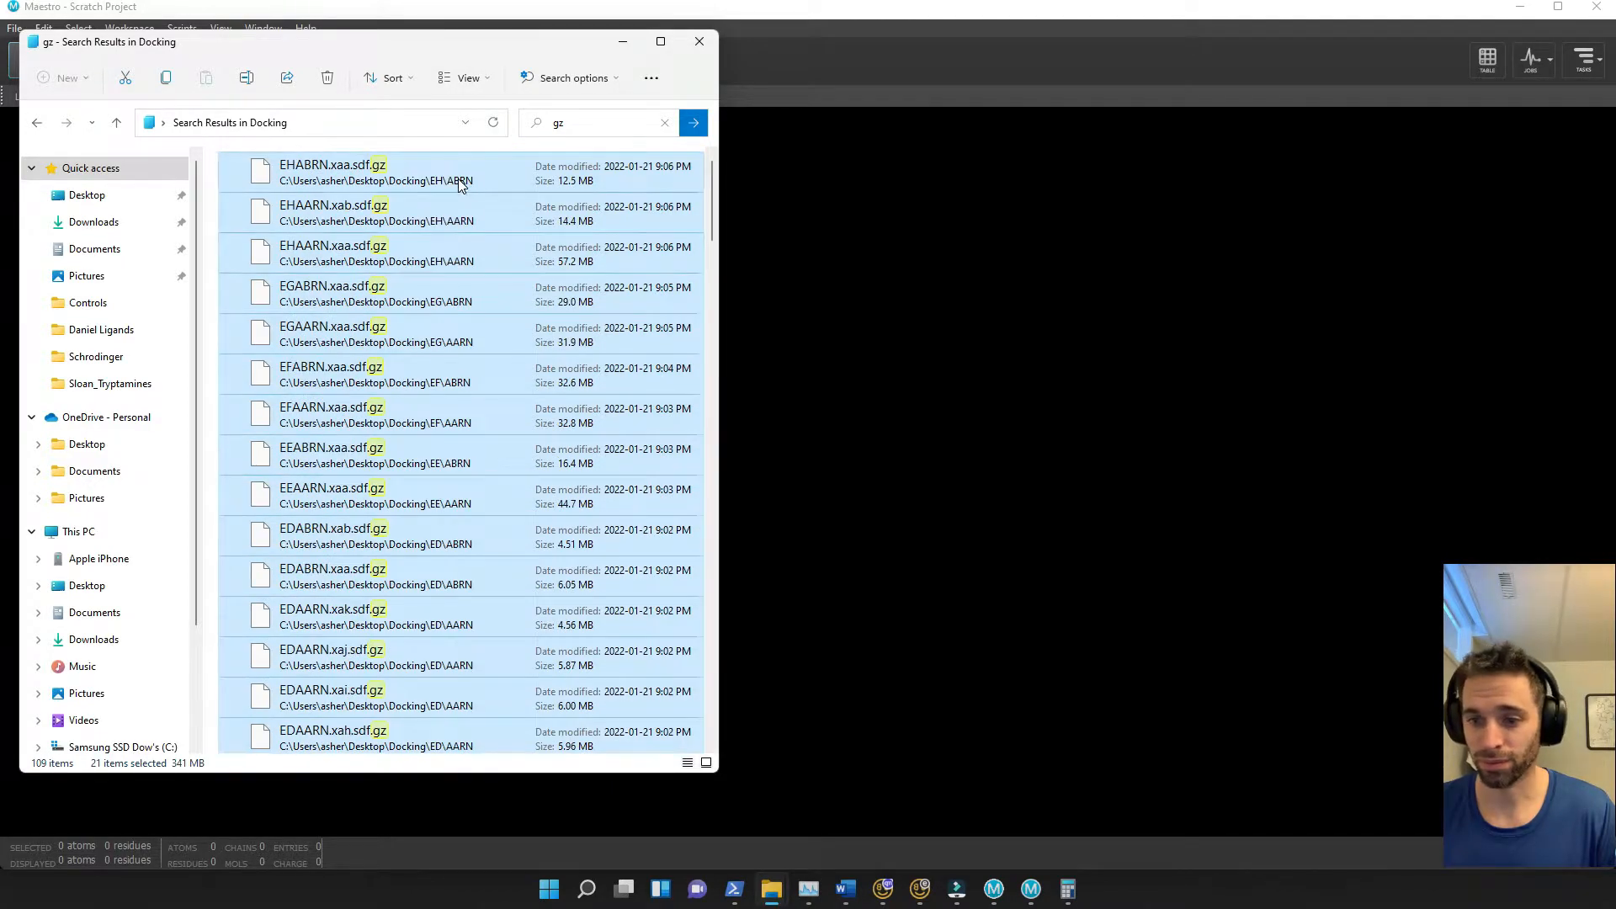
drag(460, 184, 1272, 389)
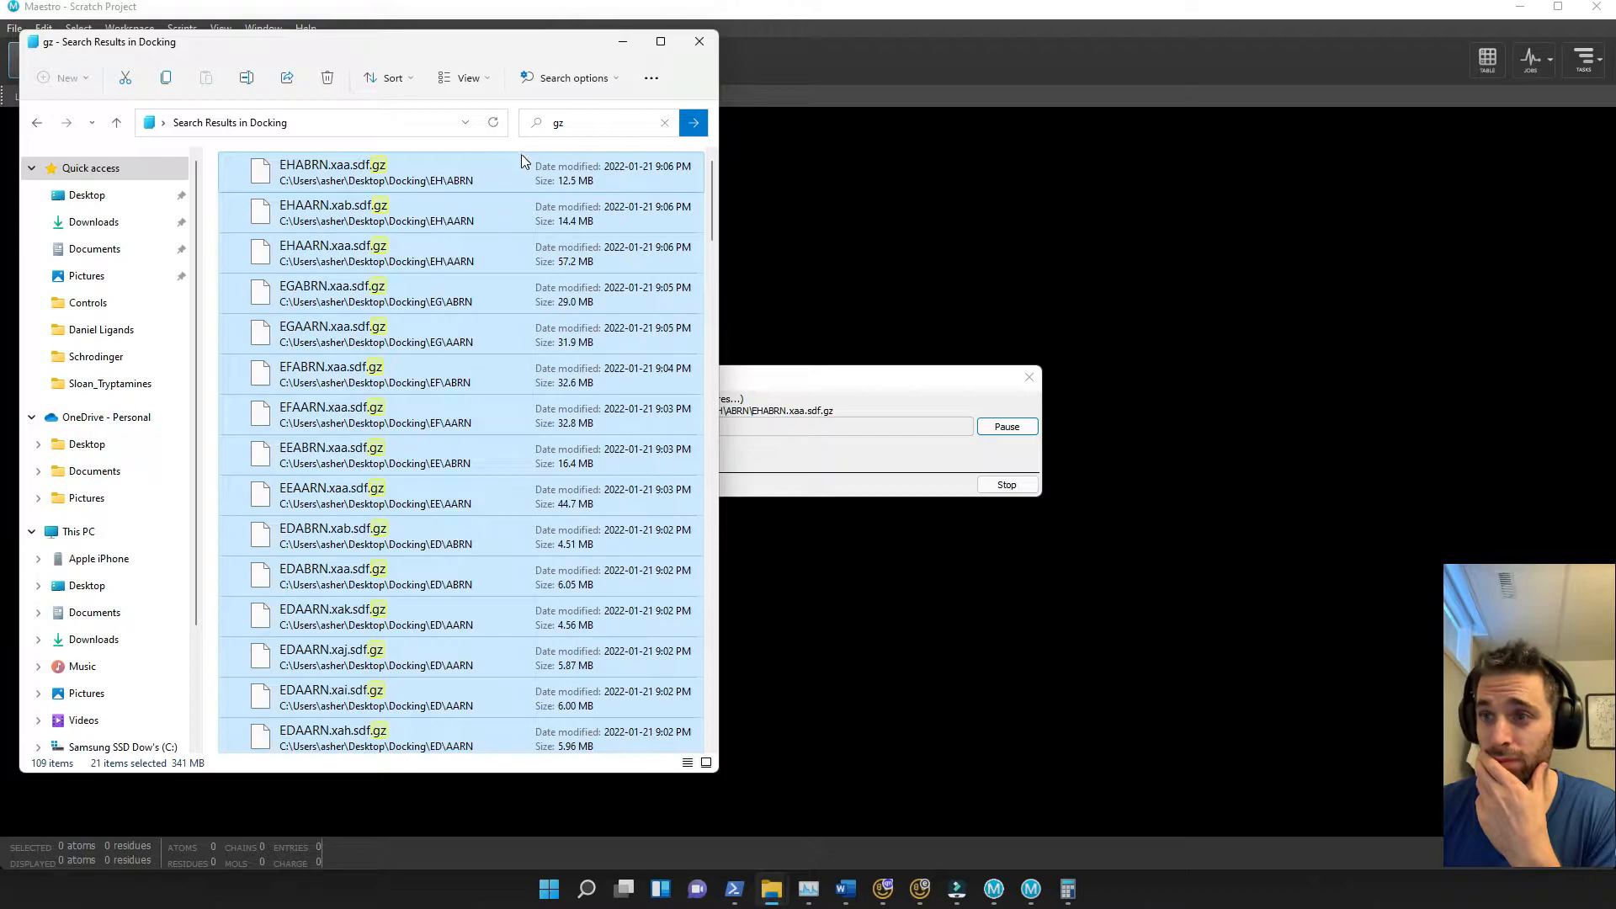
Launch another Maestro 12.9 session while the first import is running
click(882, 384)
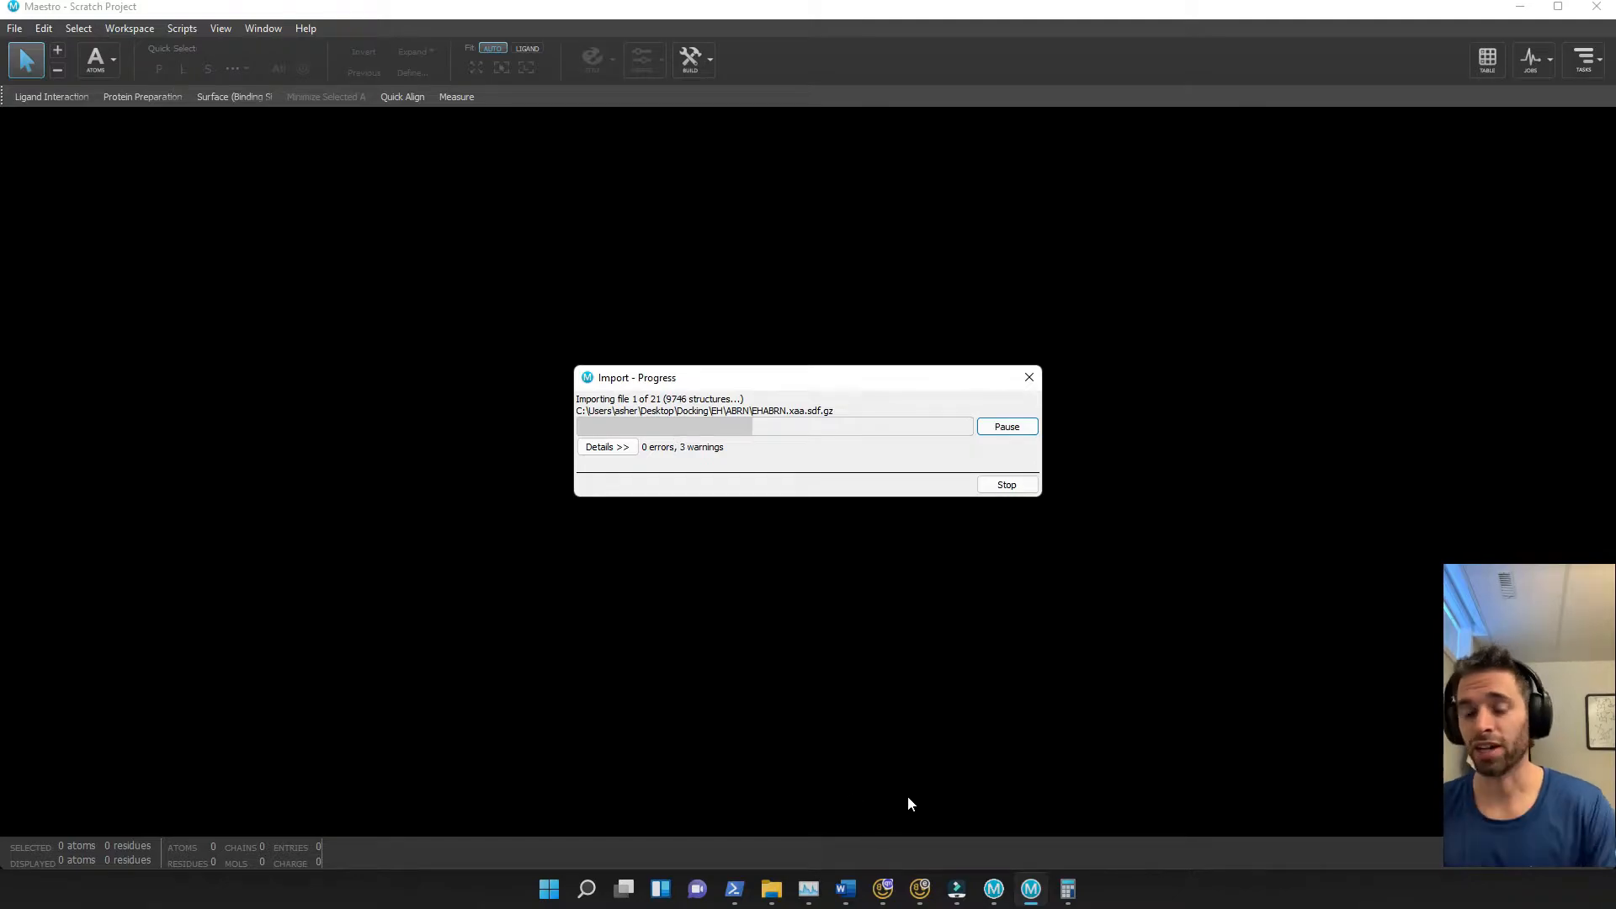
click(586, 890)
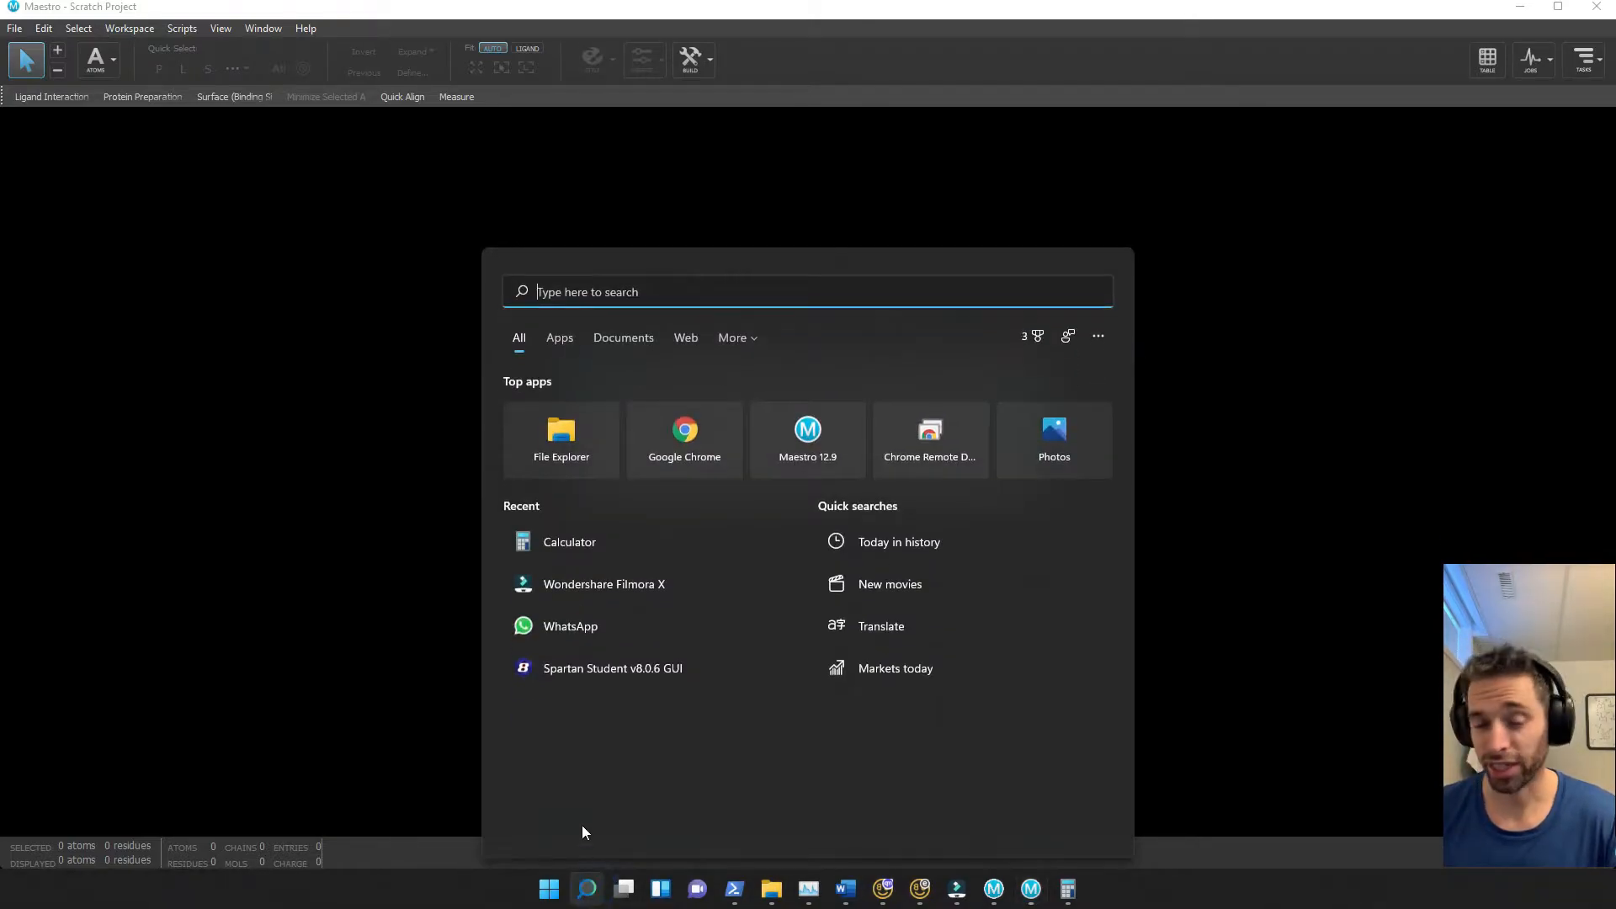
click(773, 444)
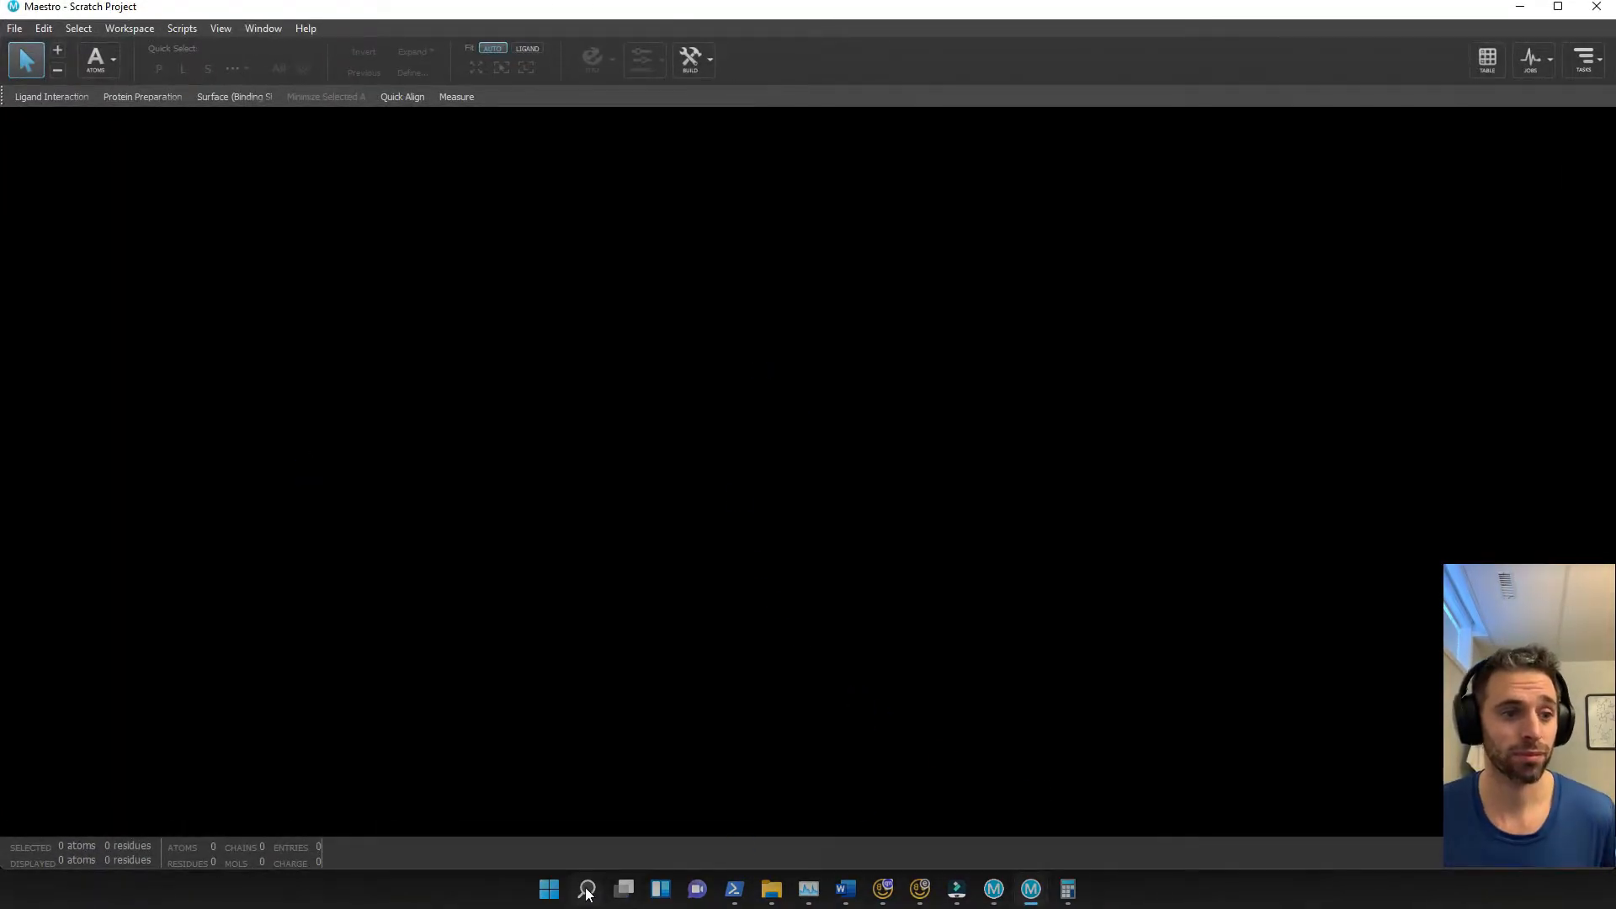
Open File Explorer in front of the new Maestro session and search the Docking folder for "gz"
click(596, 890)
text(file explorer)
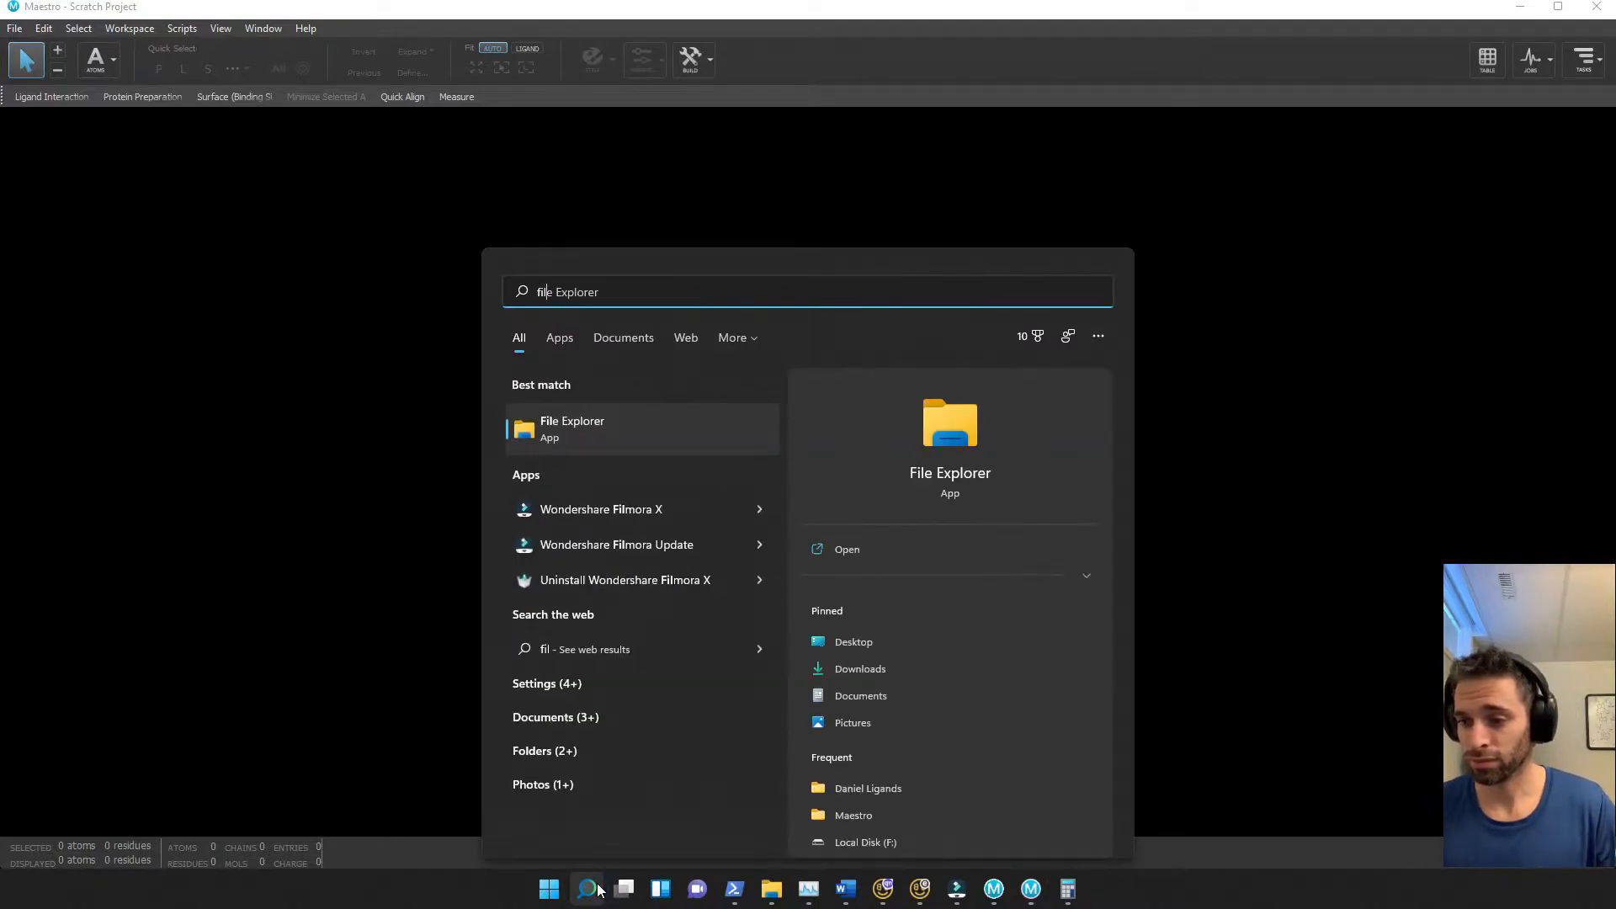
key(Return)
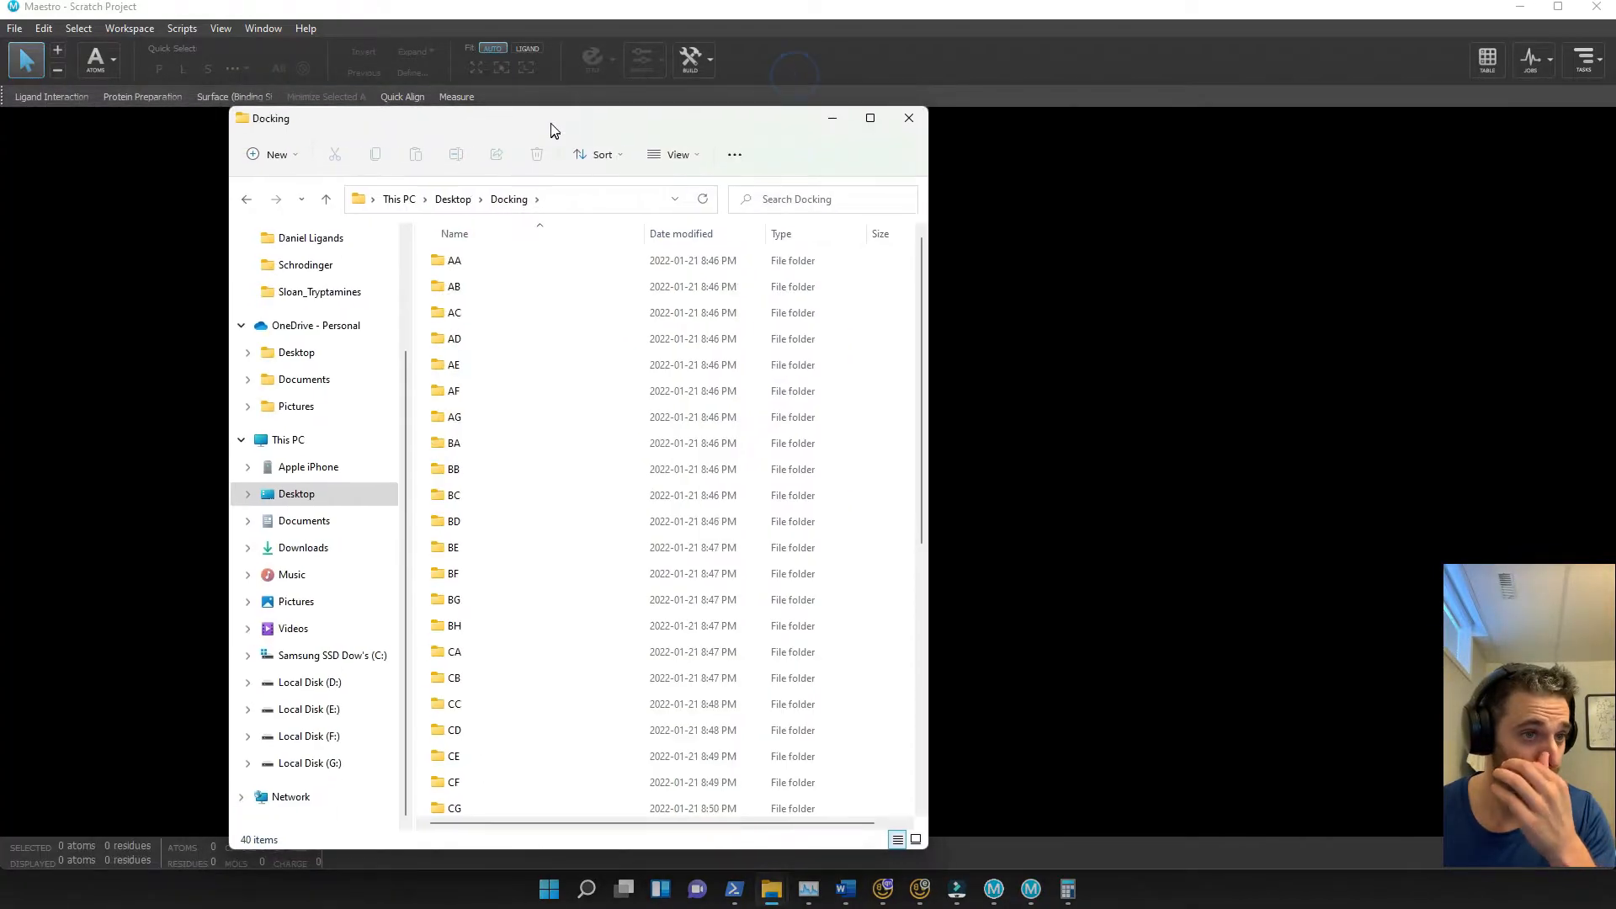
drag(551, 125, 510, 90)
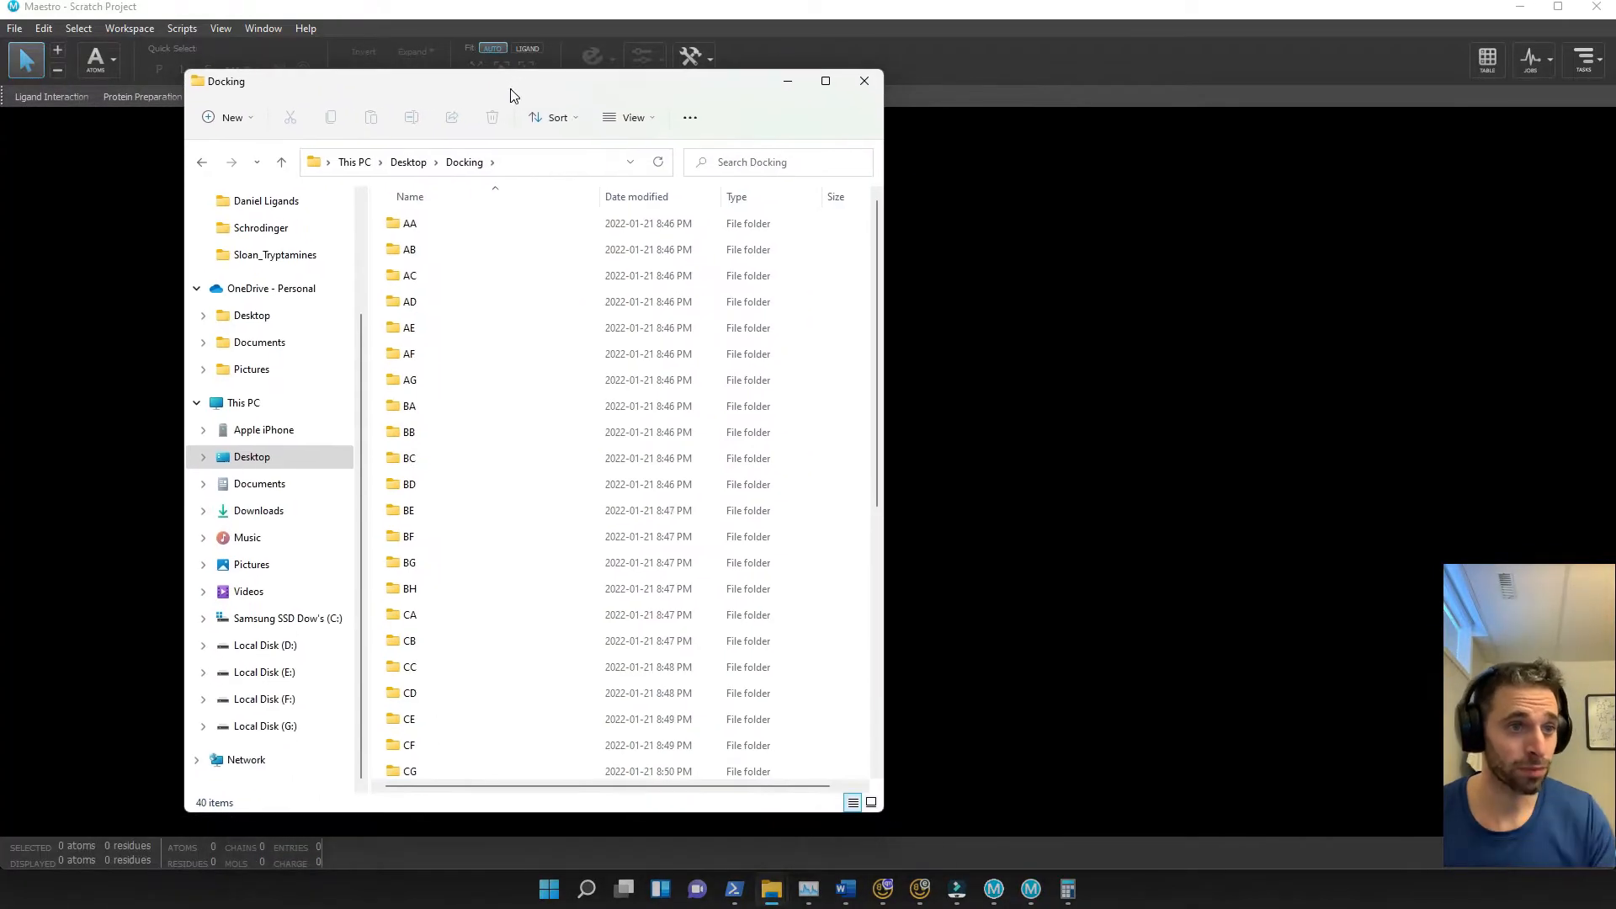
click(811, 160)
text(gz)
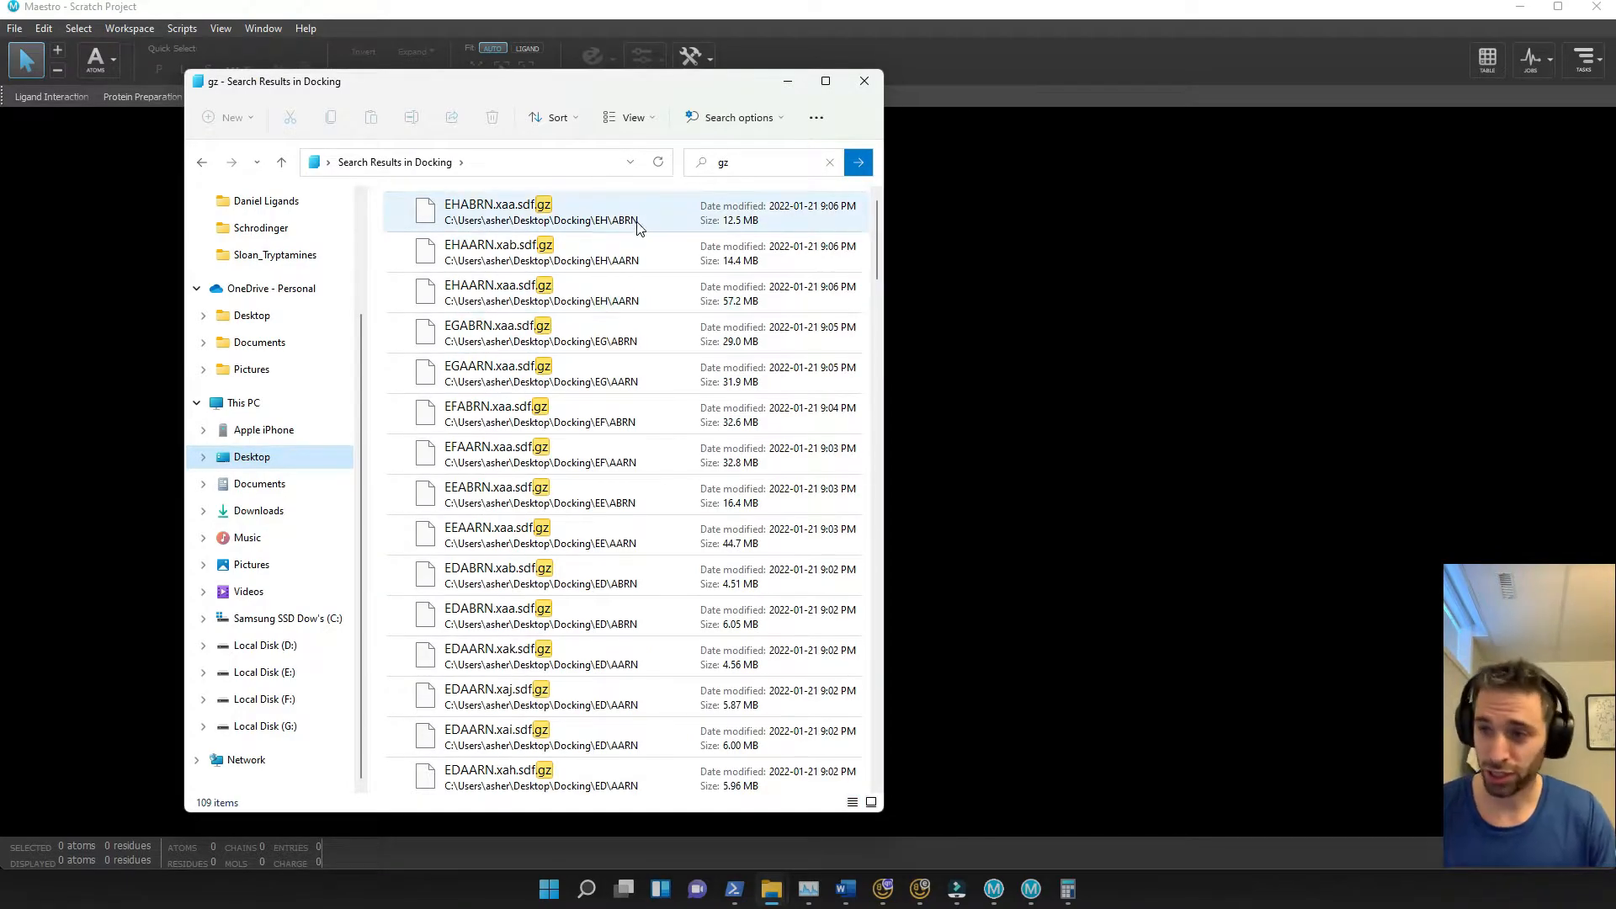
Select EHABRN.xaa.sdf.gz through EDAARN.xab.sdf.gz in the search results to locate where the first batch ends
click(637, 218)
shift+click(654, 496)
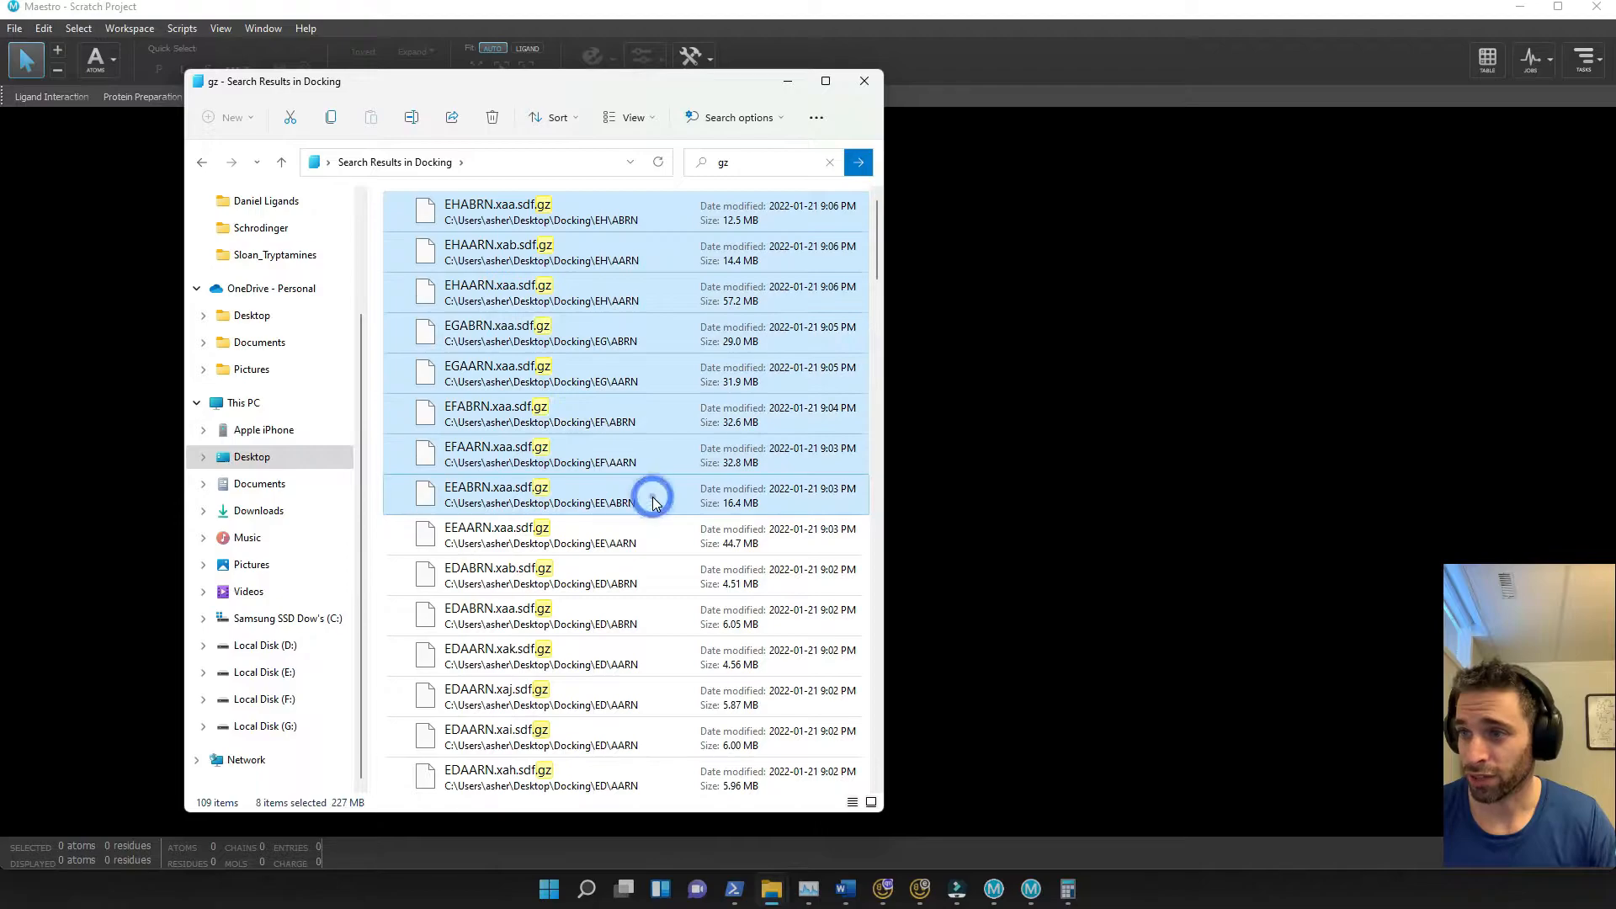
scroll(650, 516, down, 5)
shift+click(651, 517)
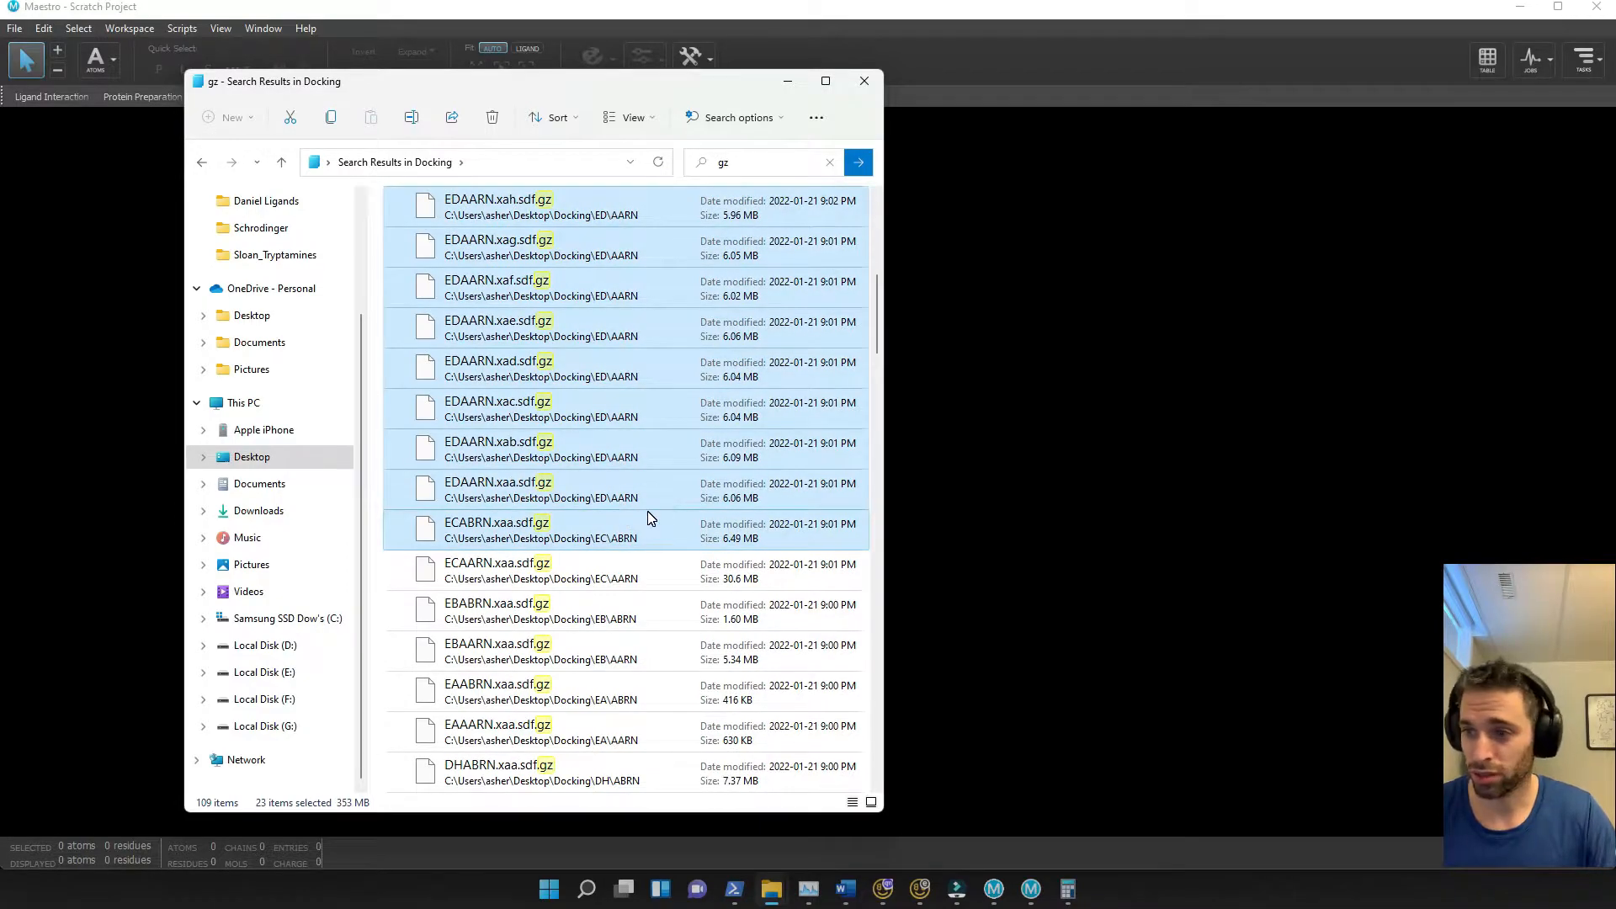
shift+click(642, 496)
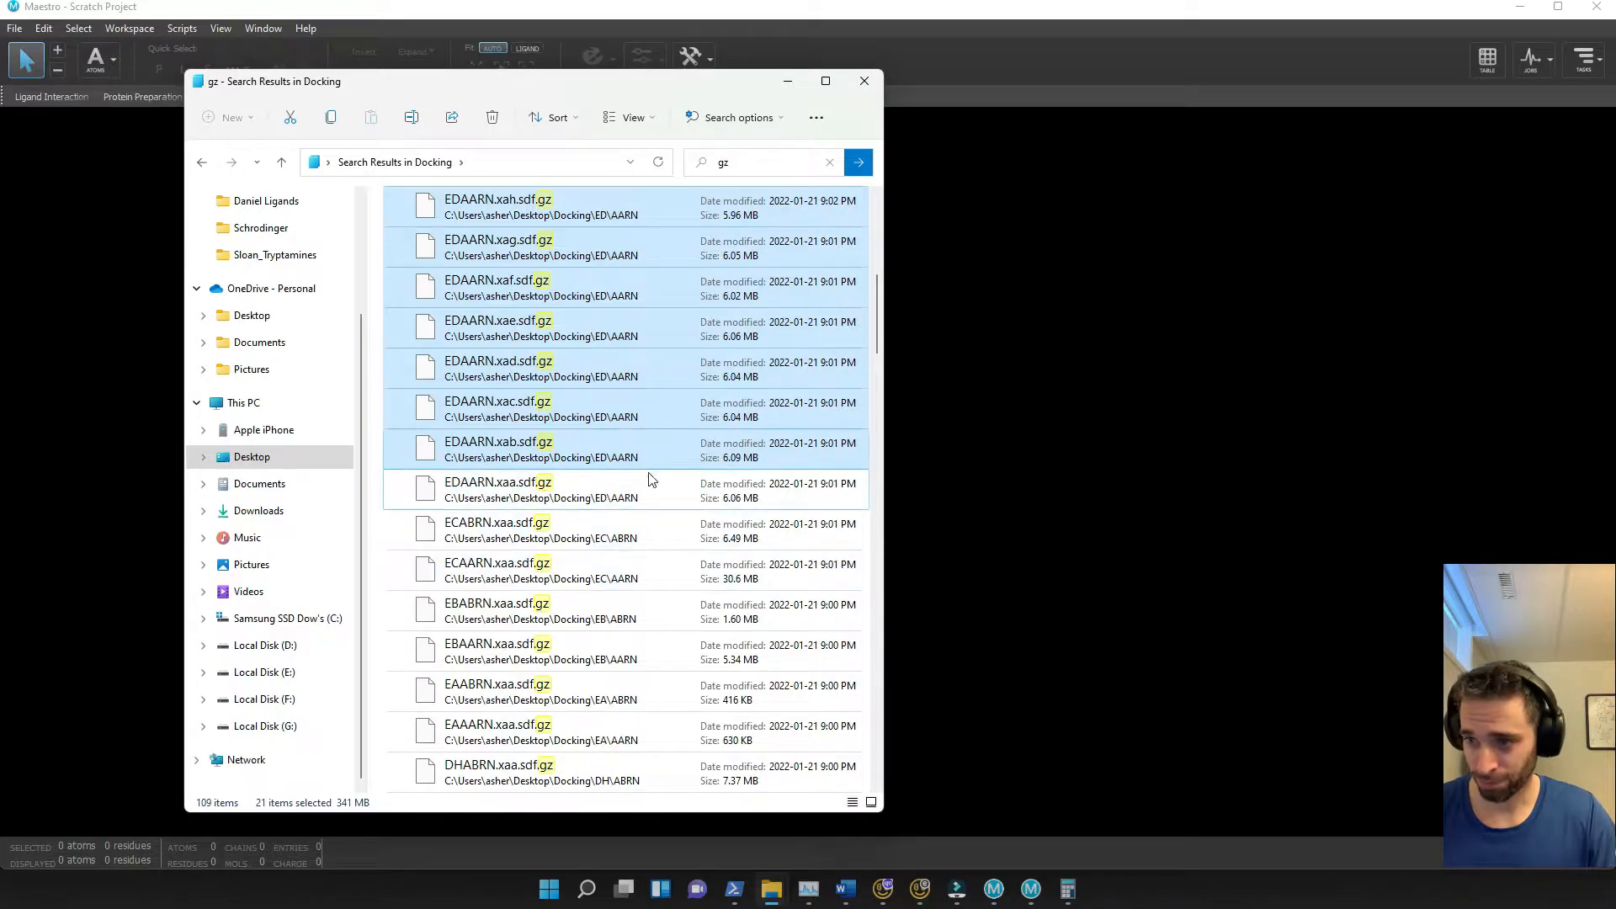
Select the next batch of 22 files, from EDAARN.xaa.sdf.gz through DFAARN.xaf.sdf.gz
click(651, 489)
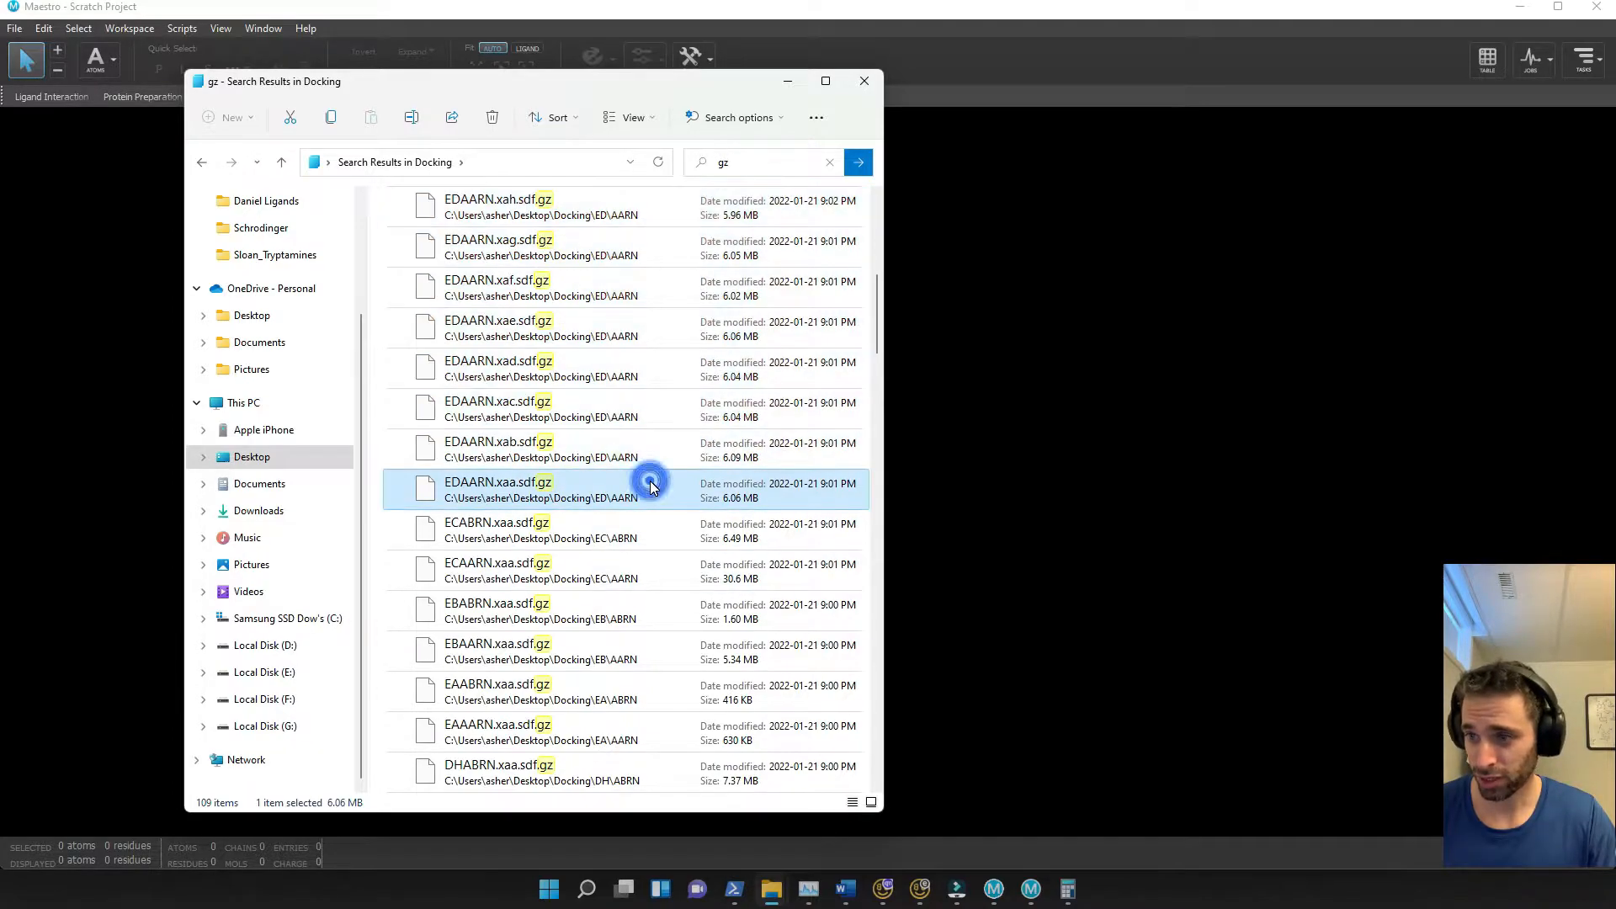
shift+click(657, 609)
scroll(658, 610, down, 2)
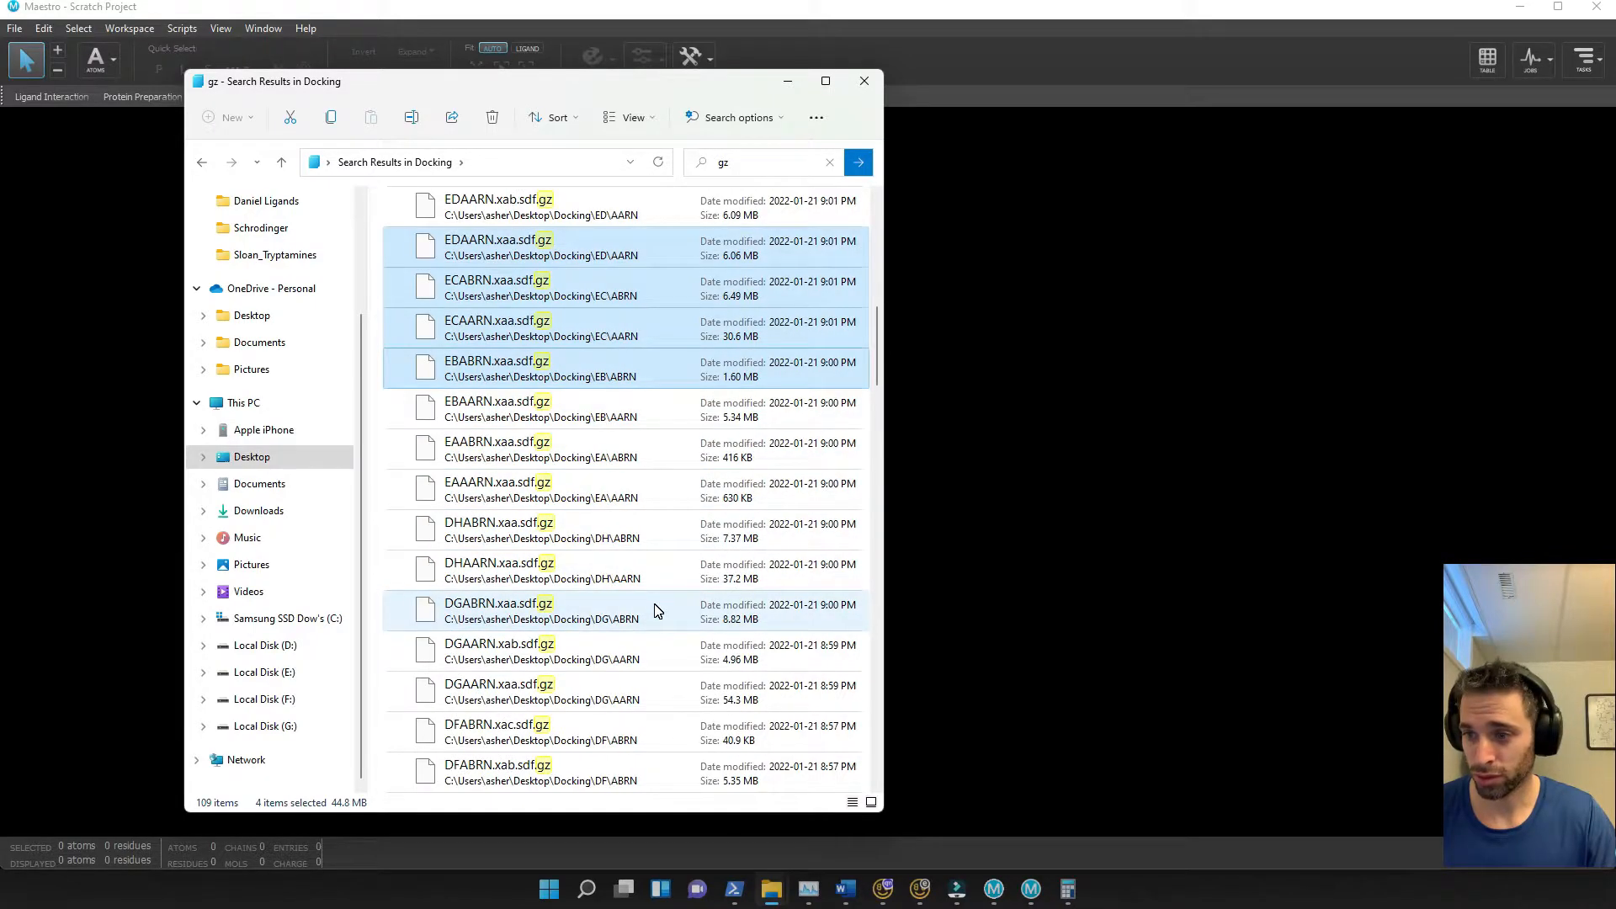
scroll(658, 610, up, 2)
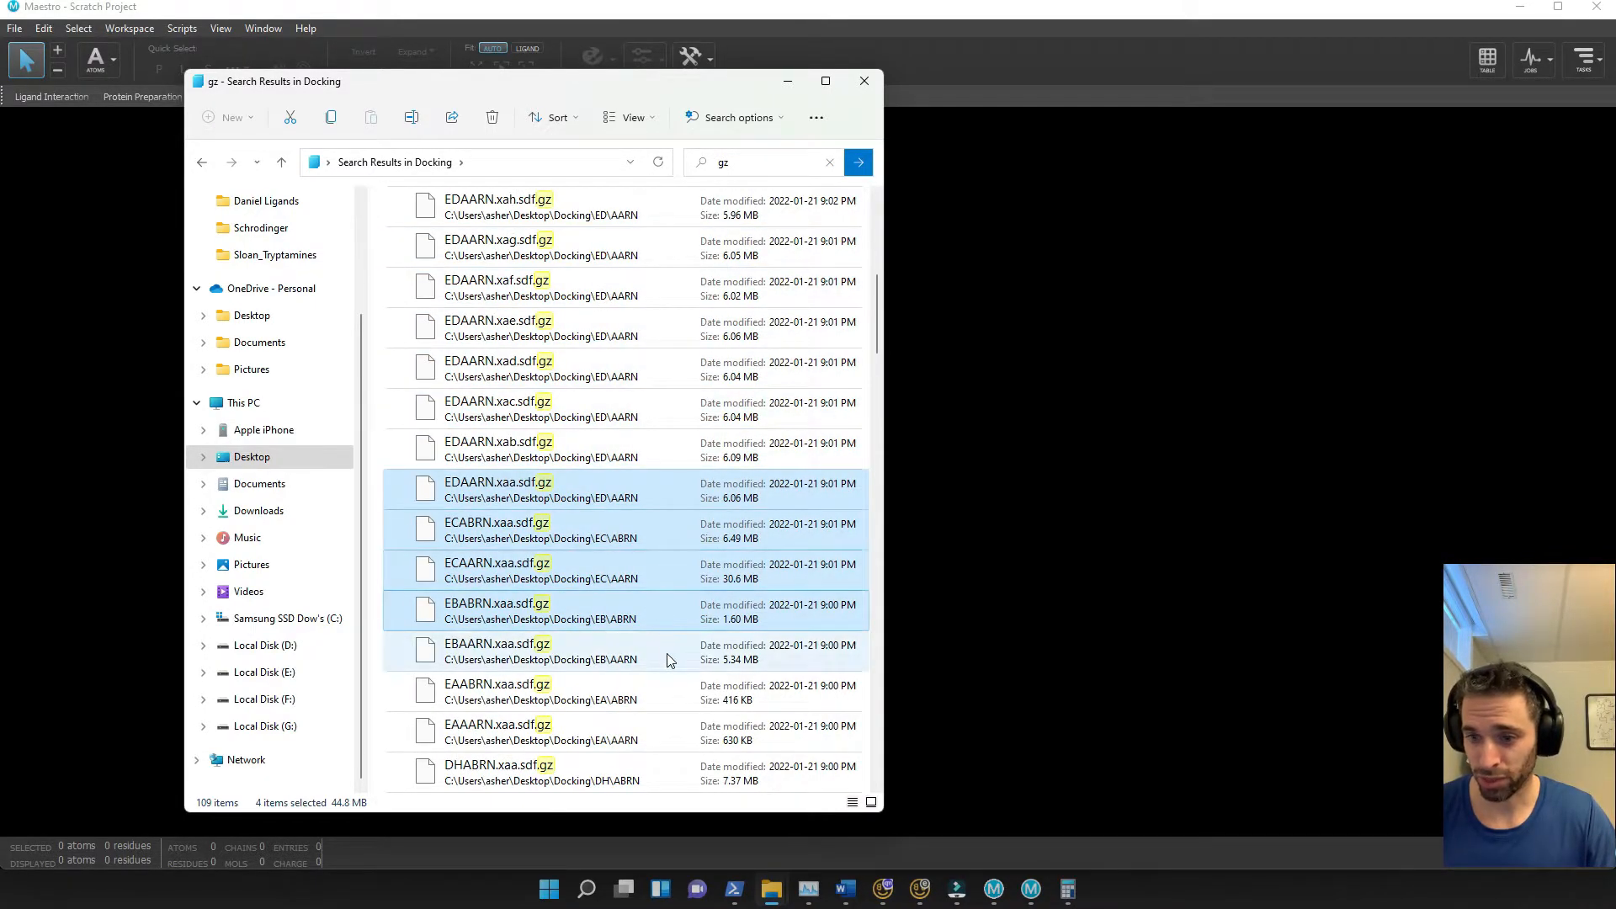
shift+click(674, 729)
scroll(665, 665, down, 2)
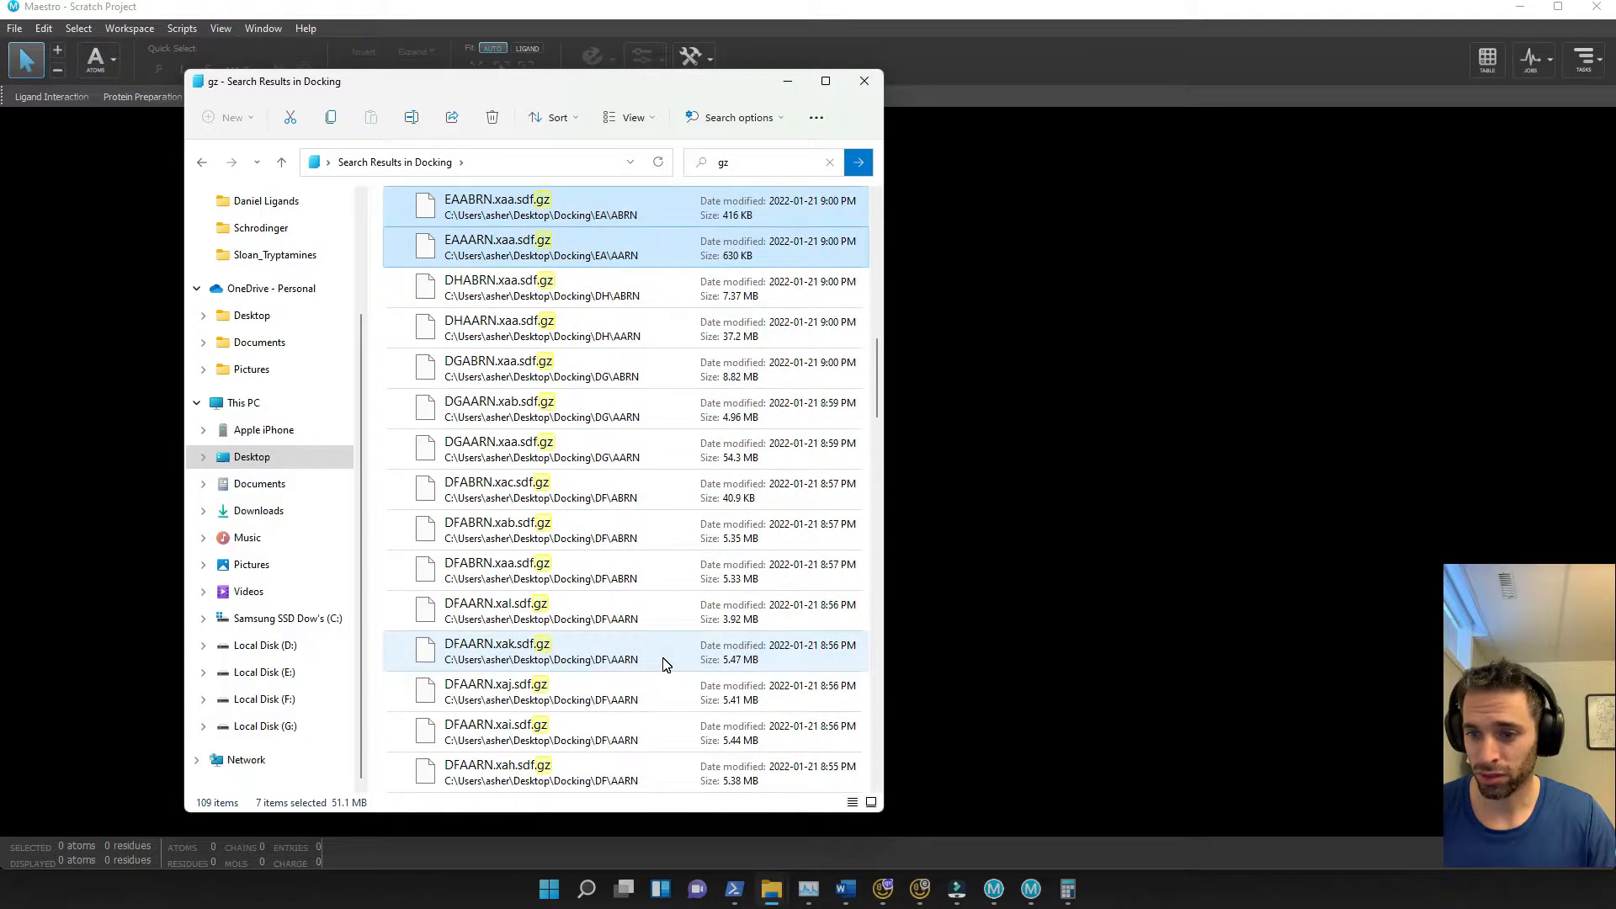
shift+click(660, 658)
scroll(661, 653, down, 2)
shift+click(661, 647)
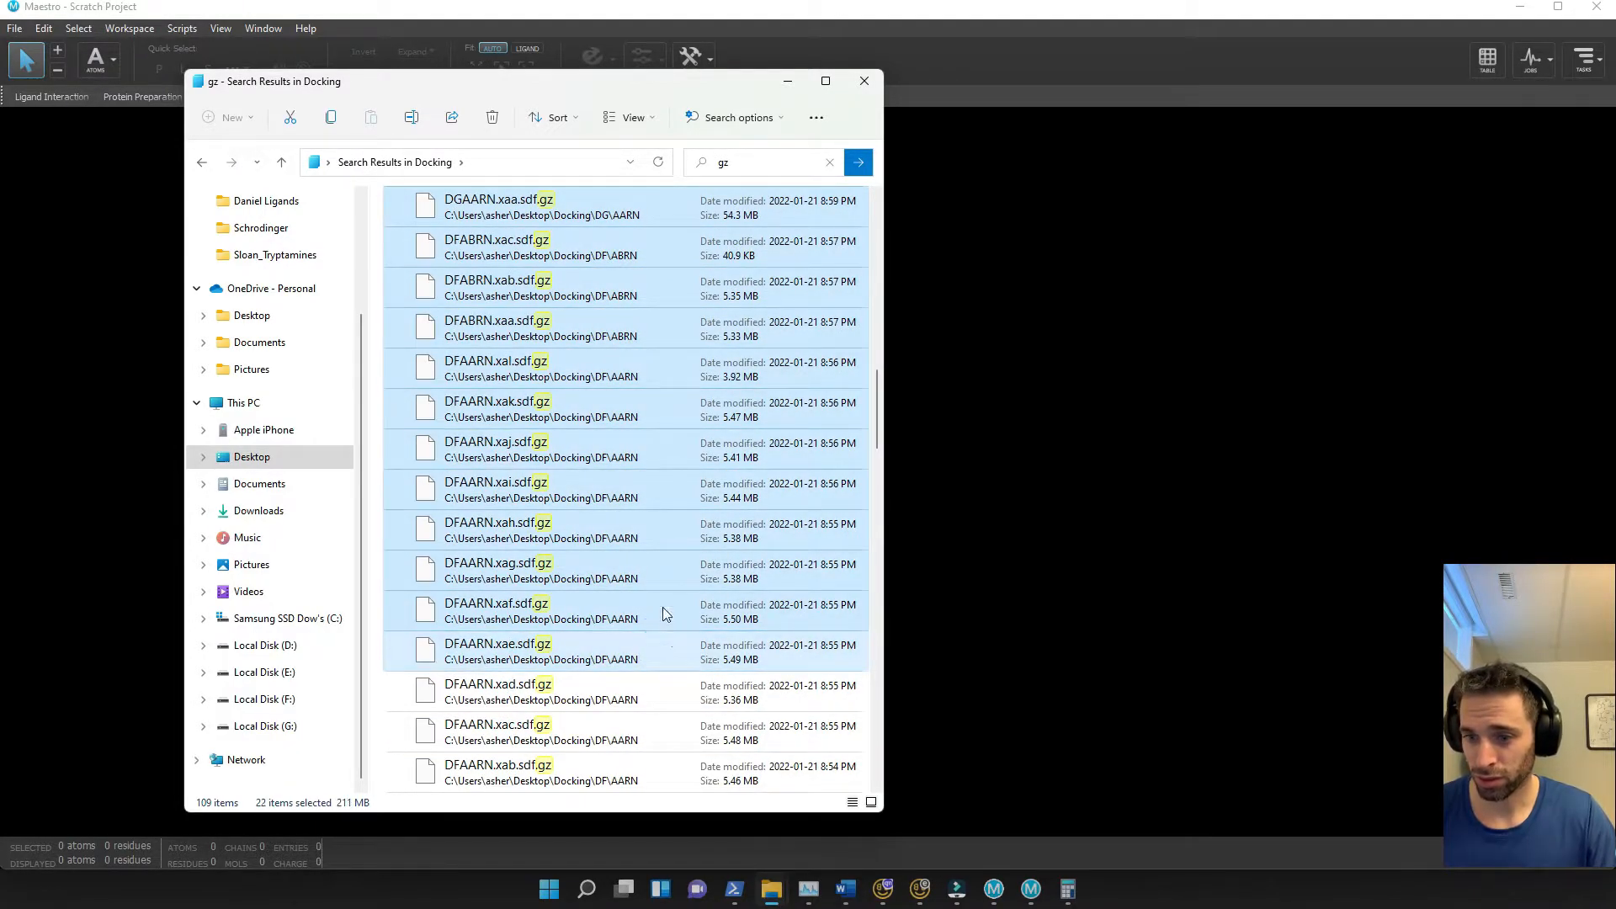
shift+click(664, 608)
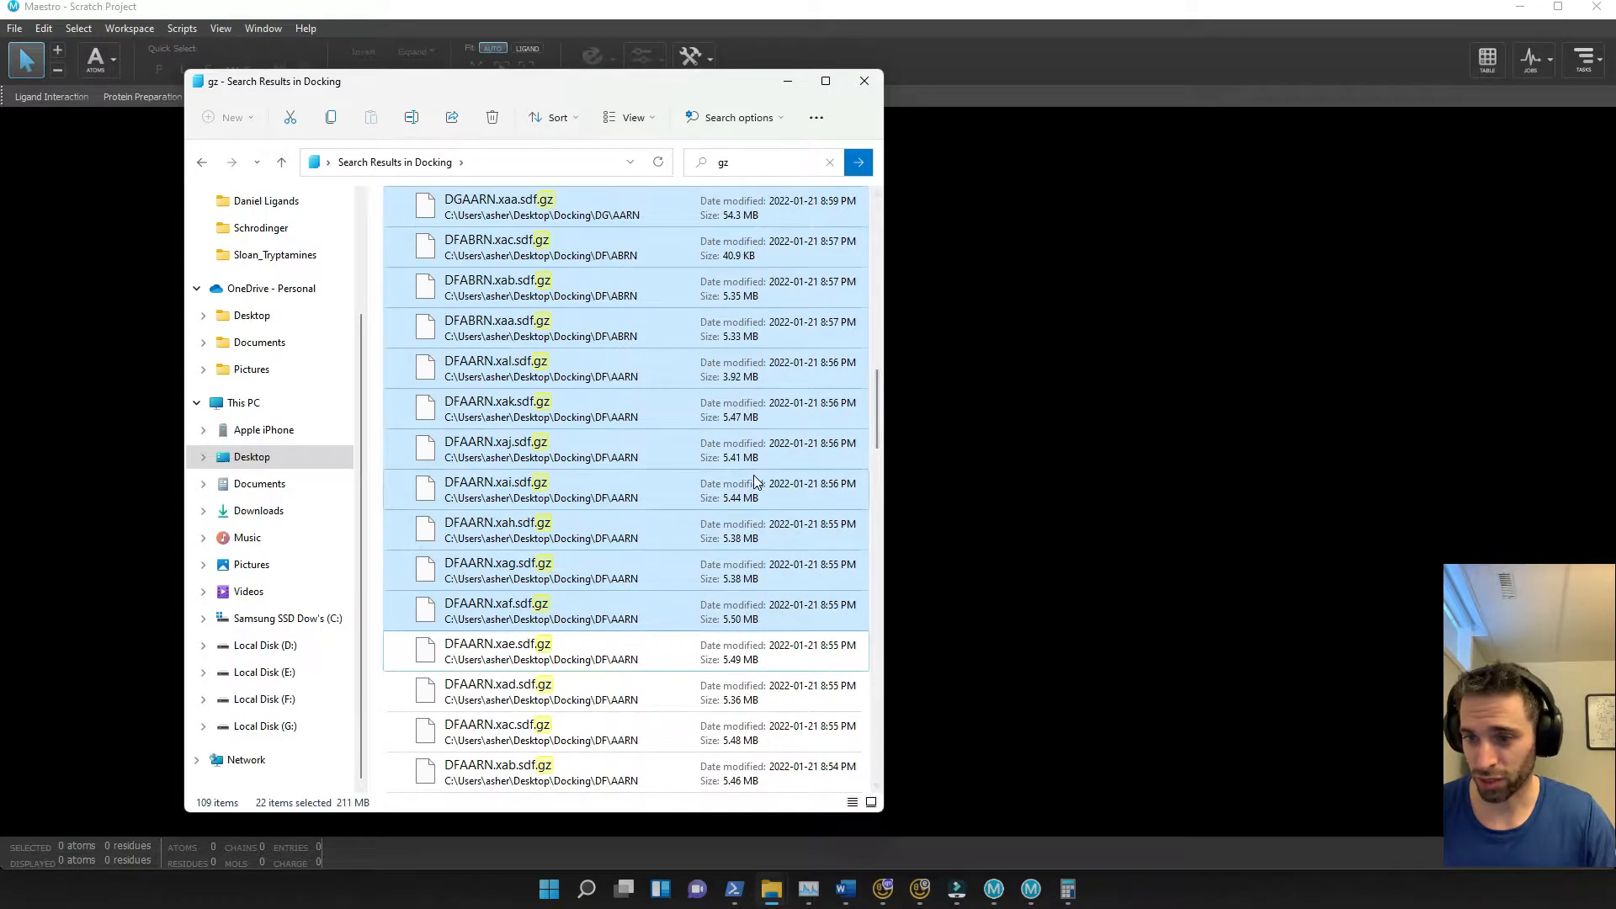
Move the search results window aside and import the selected files into the new Maestro session's workspace
drag(624, 77, 0, 126)
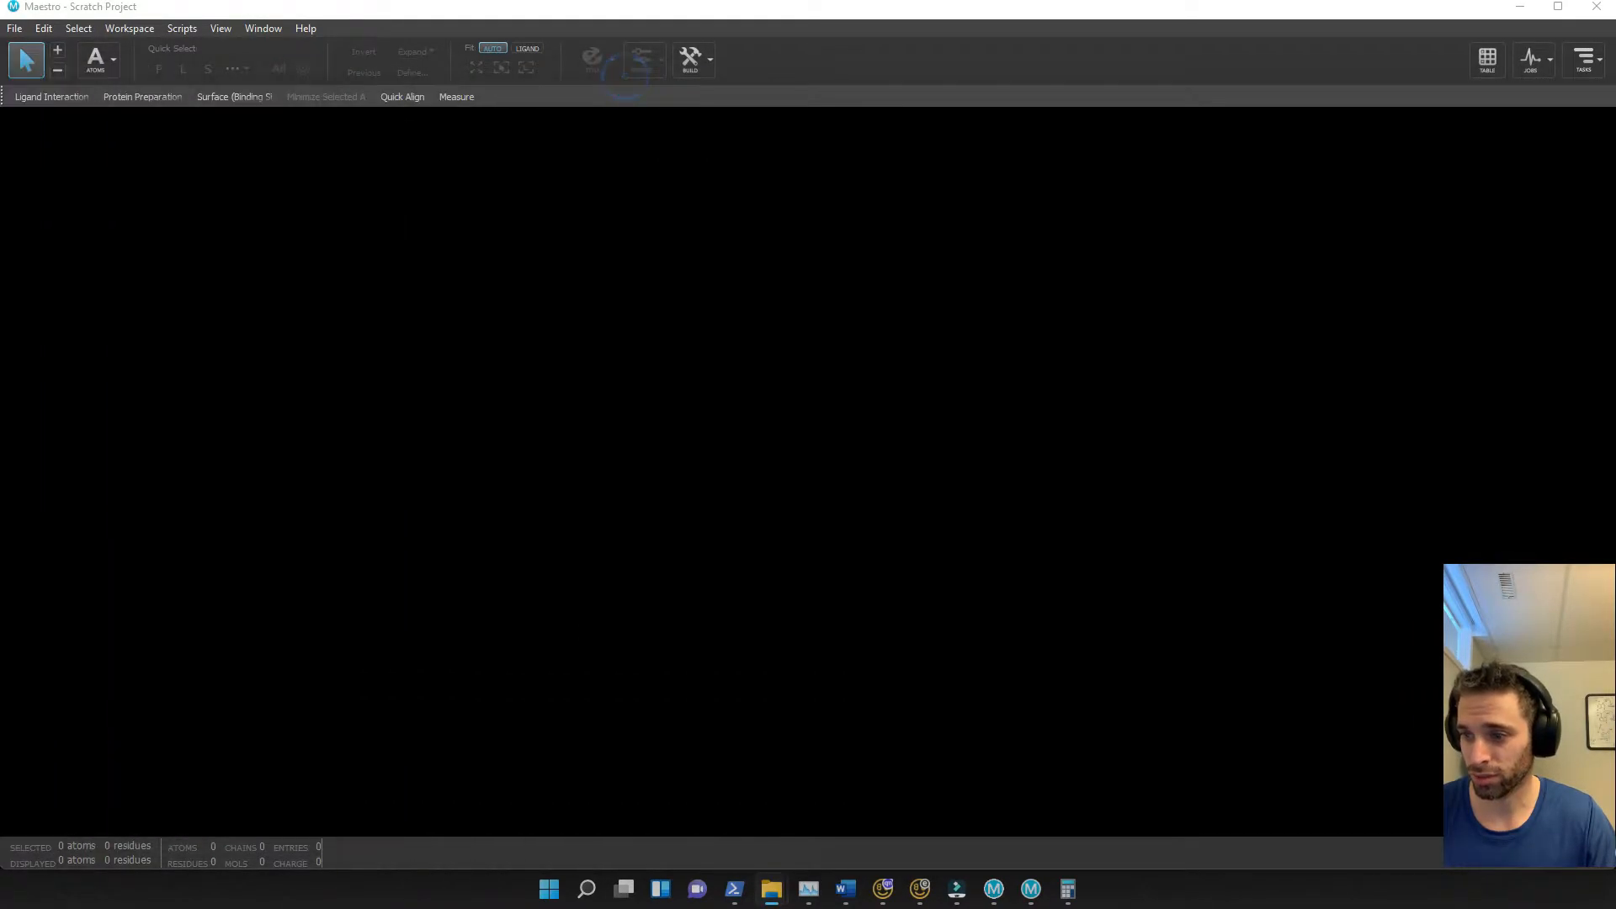
drag(392, 217, 1033, 383)
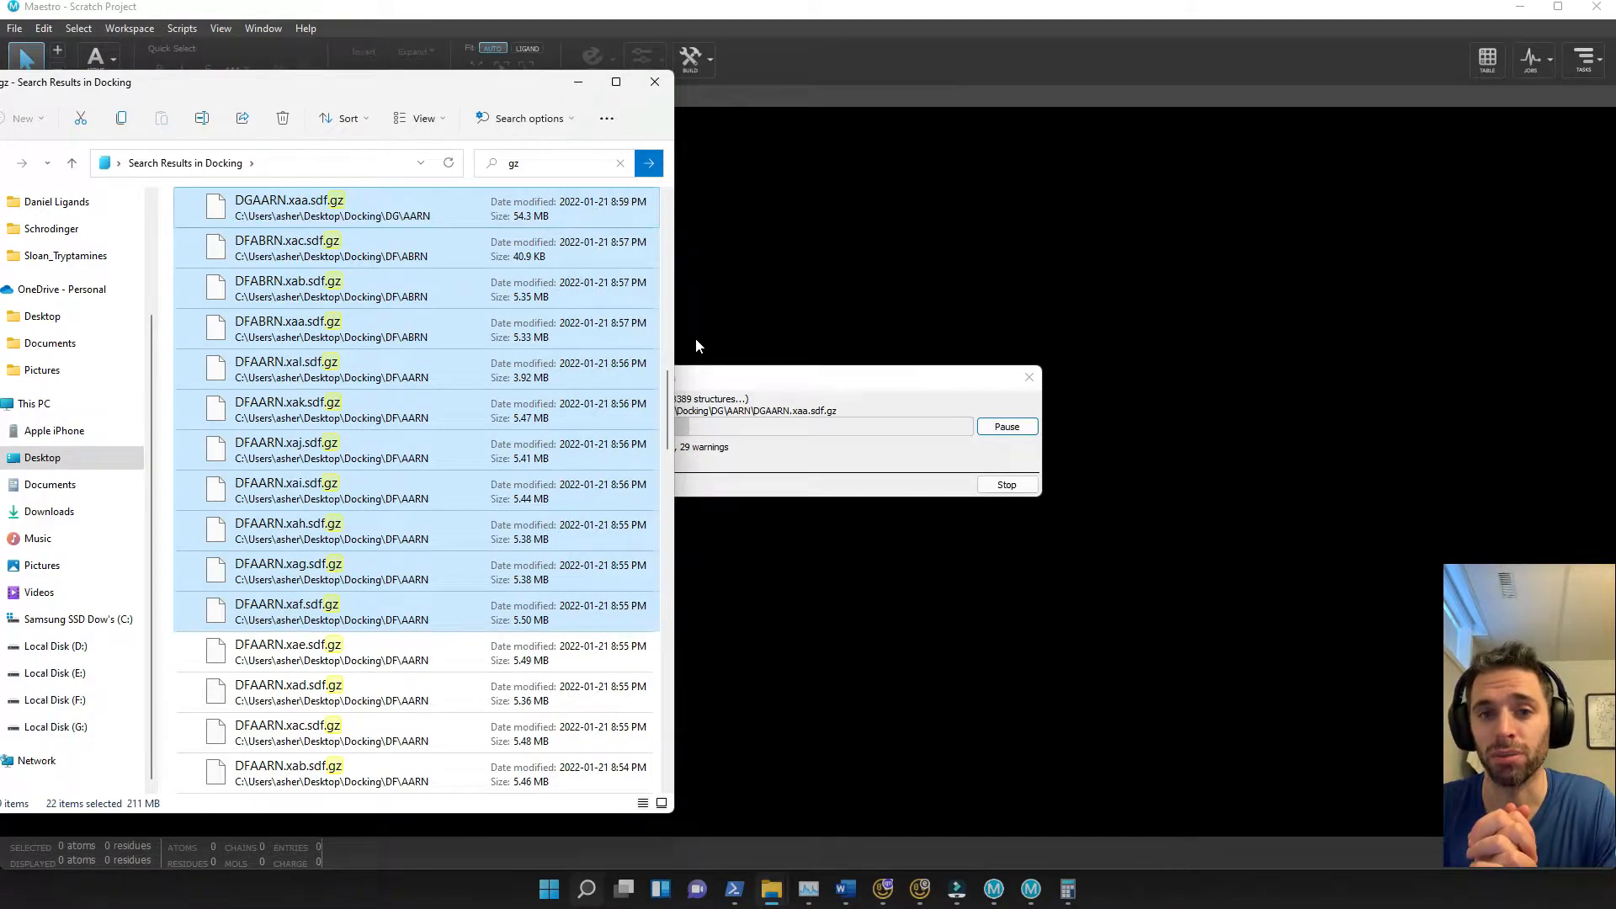
Dismiss the finished import report in the 21-file Maestro session and review the imported ligands in the maximized Project Table
click(1029, 898)
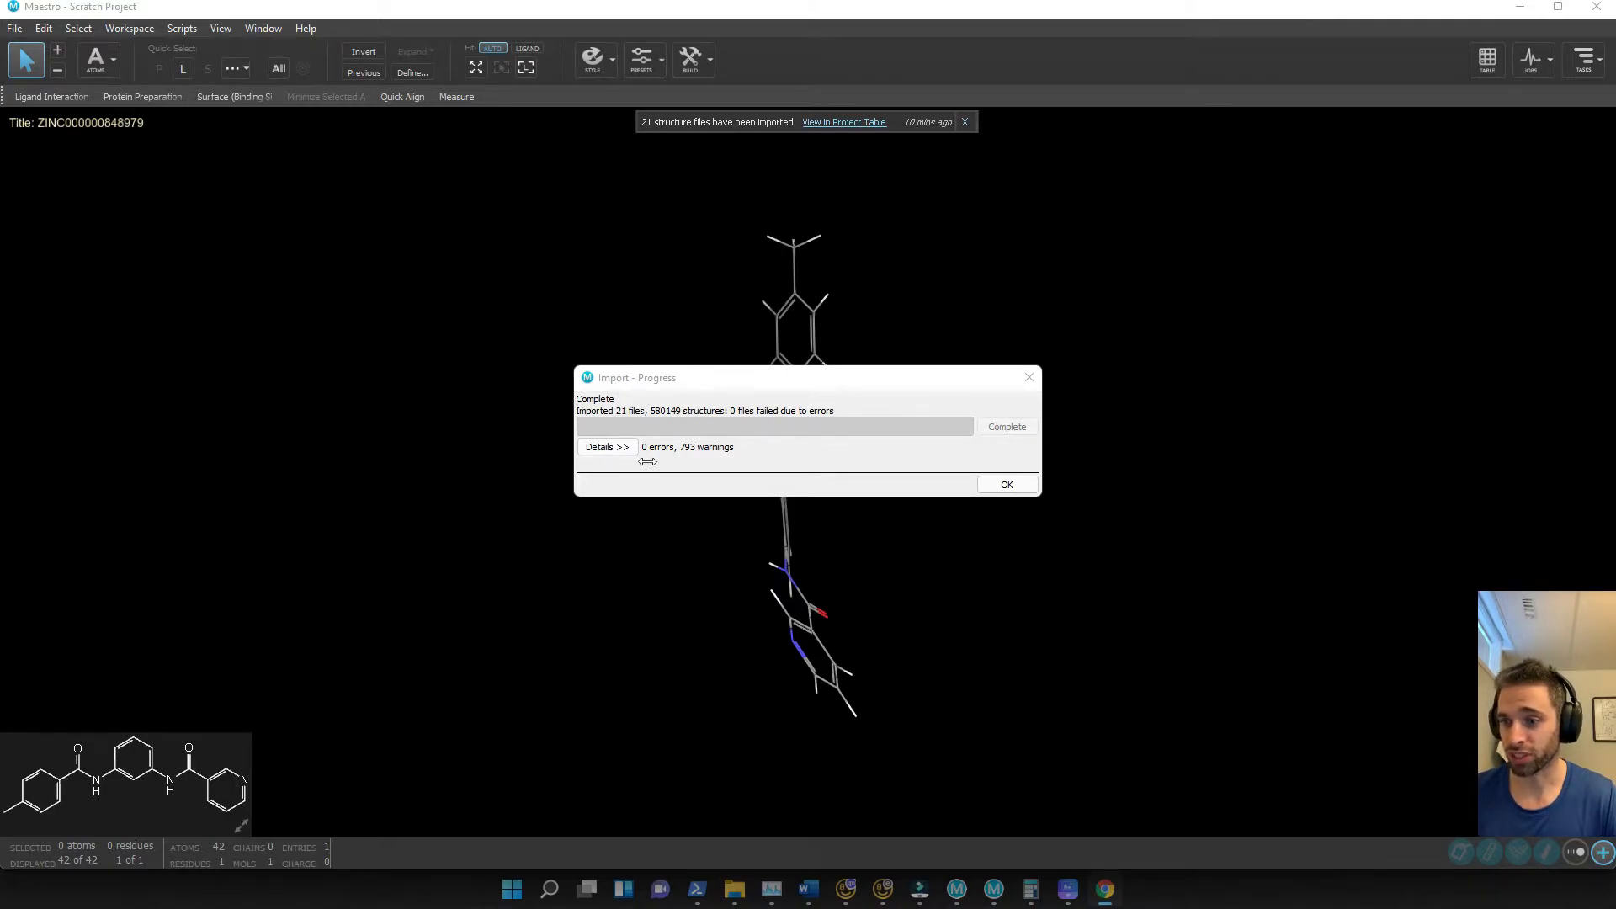
click(1019, 482)
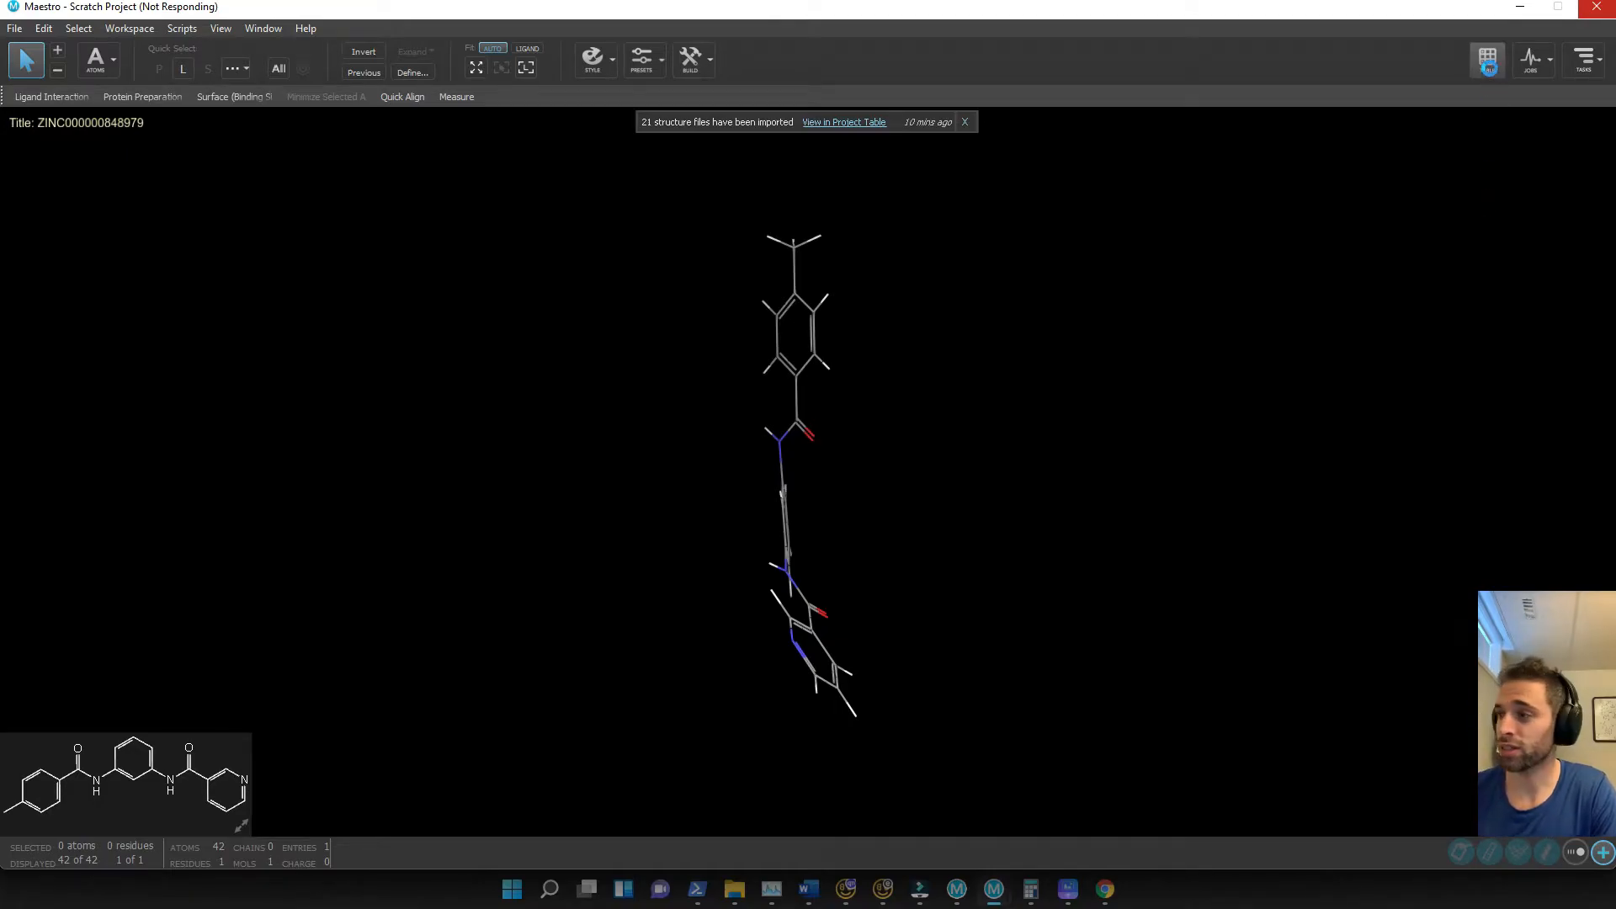
click(1488, 58)
click(1556, 13)
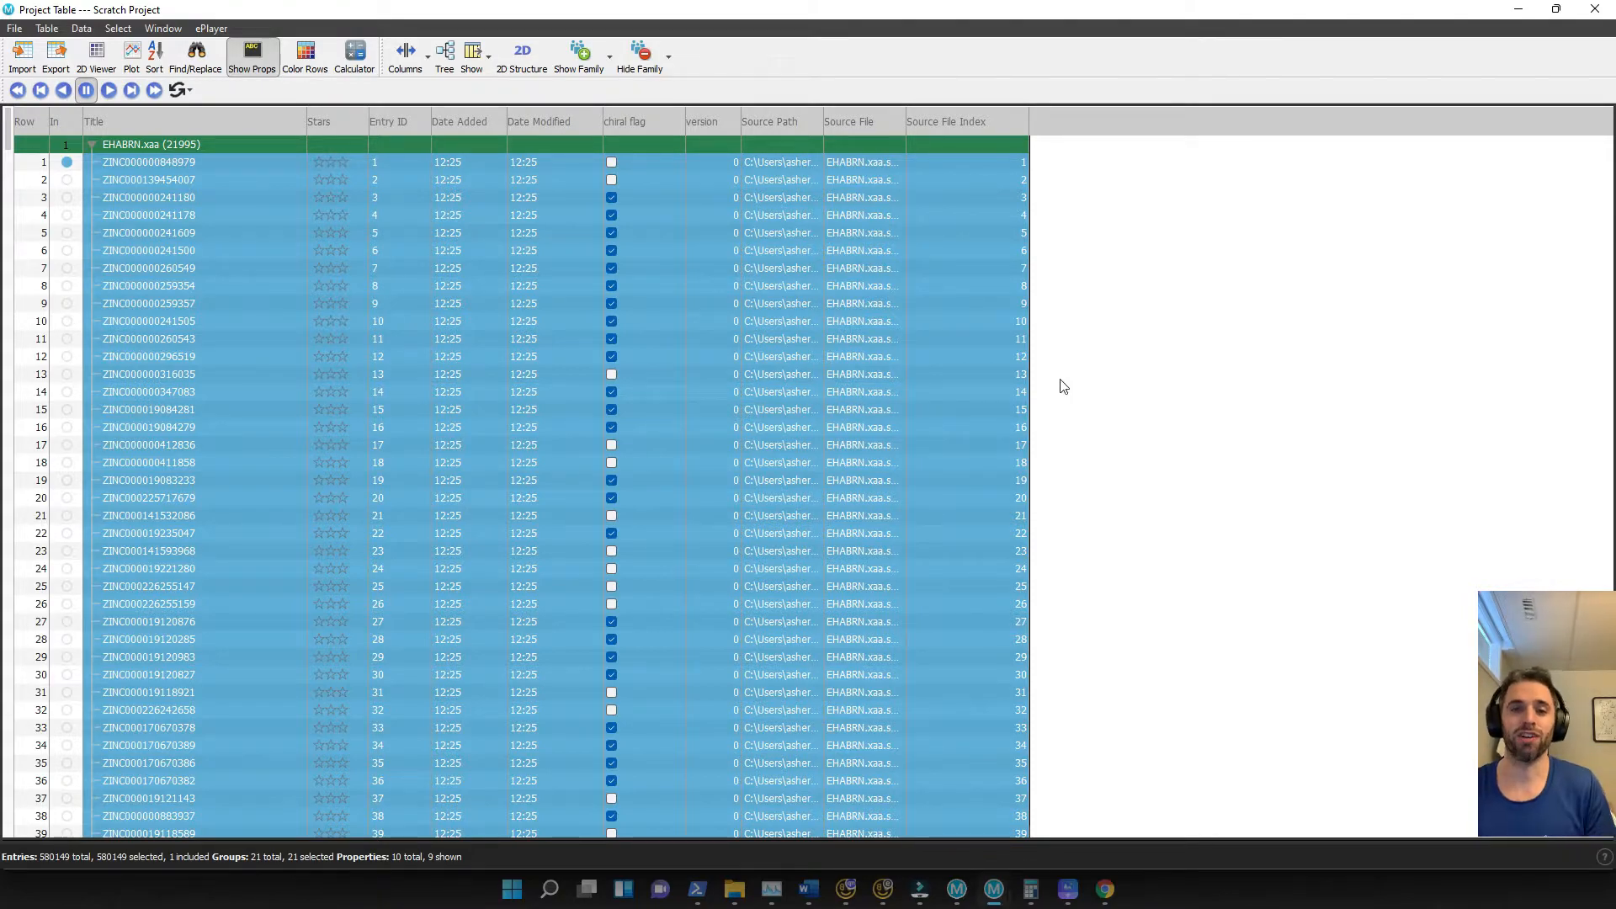
drag(1473, 12, 0, 78)
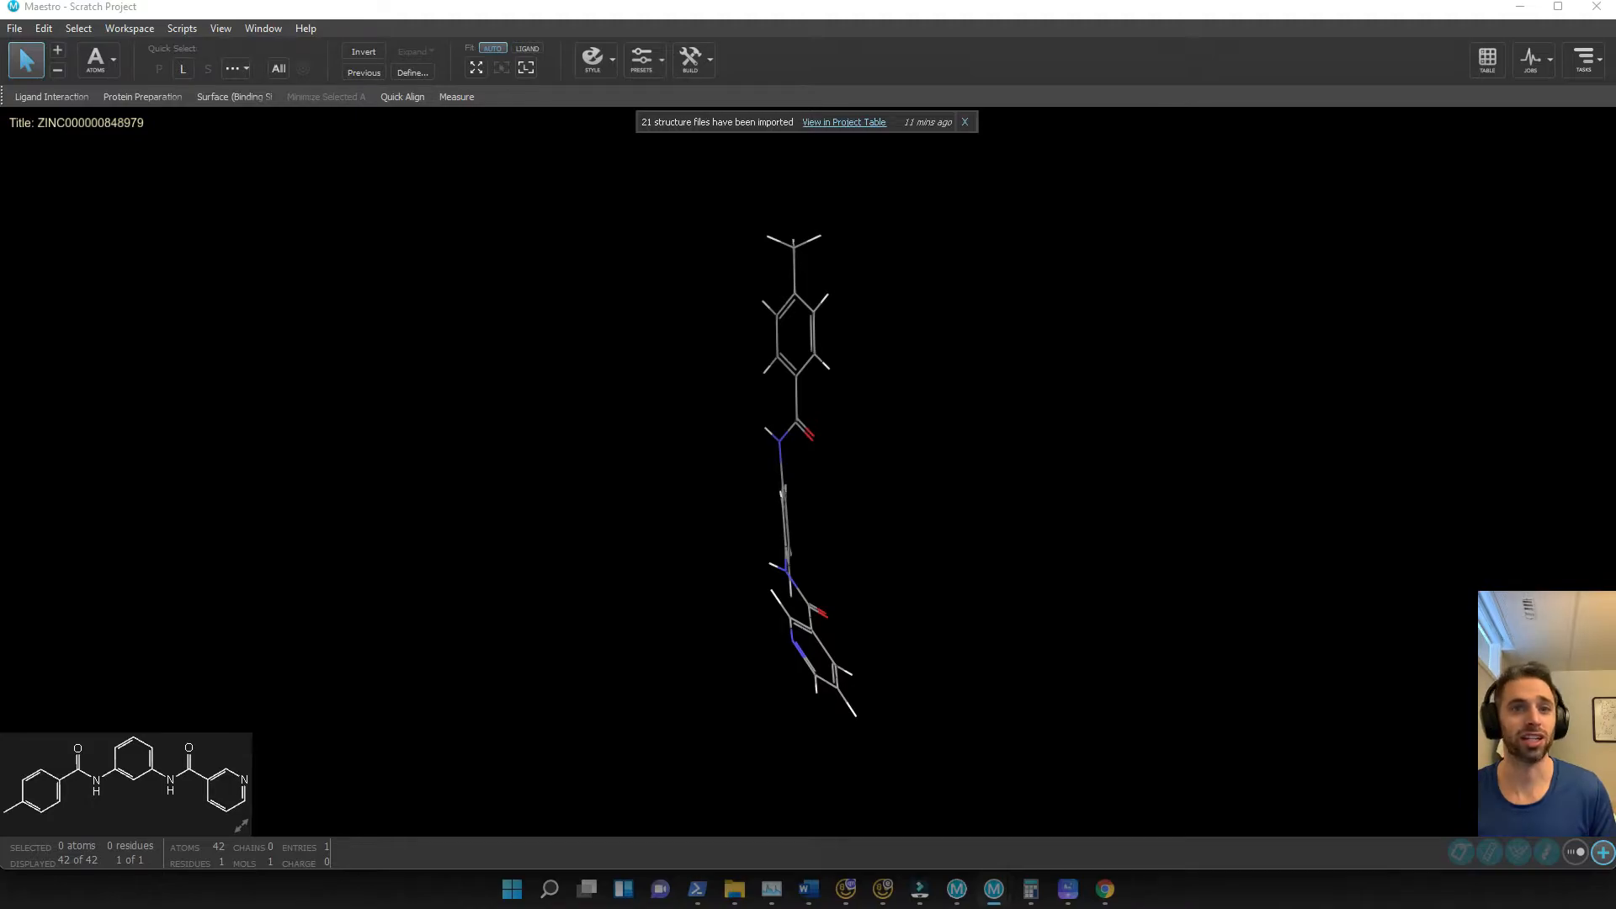
Open the QikProp task and keep Project Table (selected entries) as the structure source
click(1598, 75)
click(1494, 132)
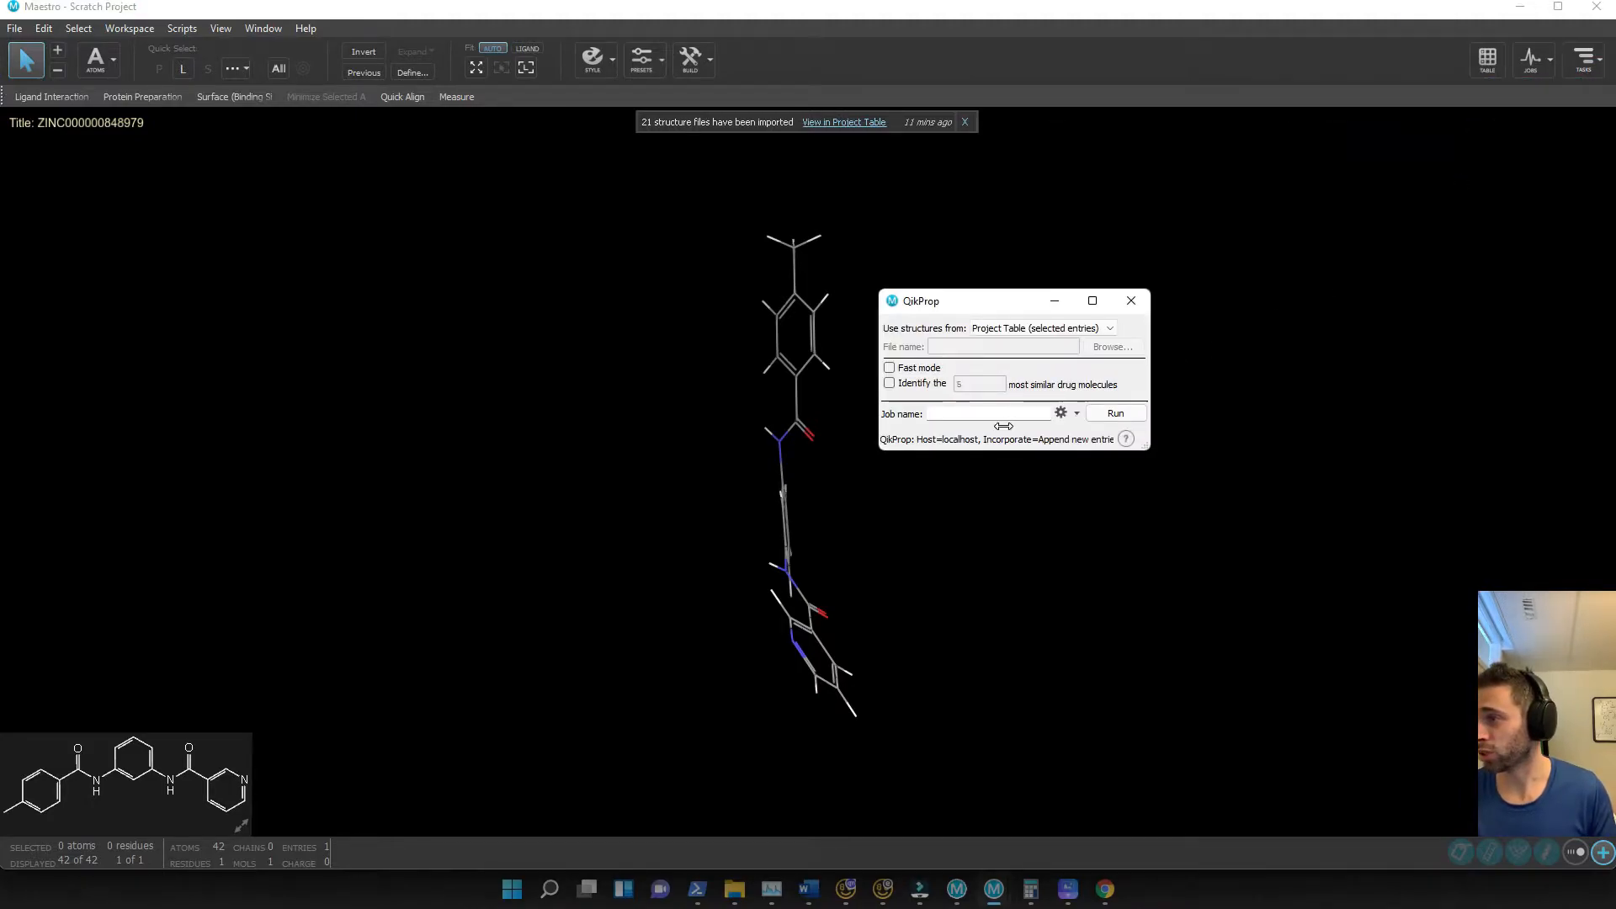
click(1026, 327)
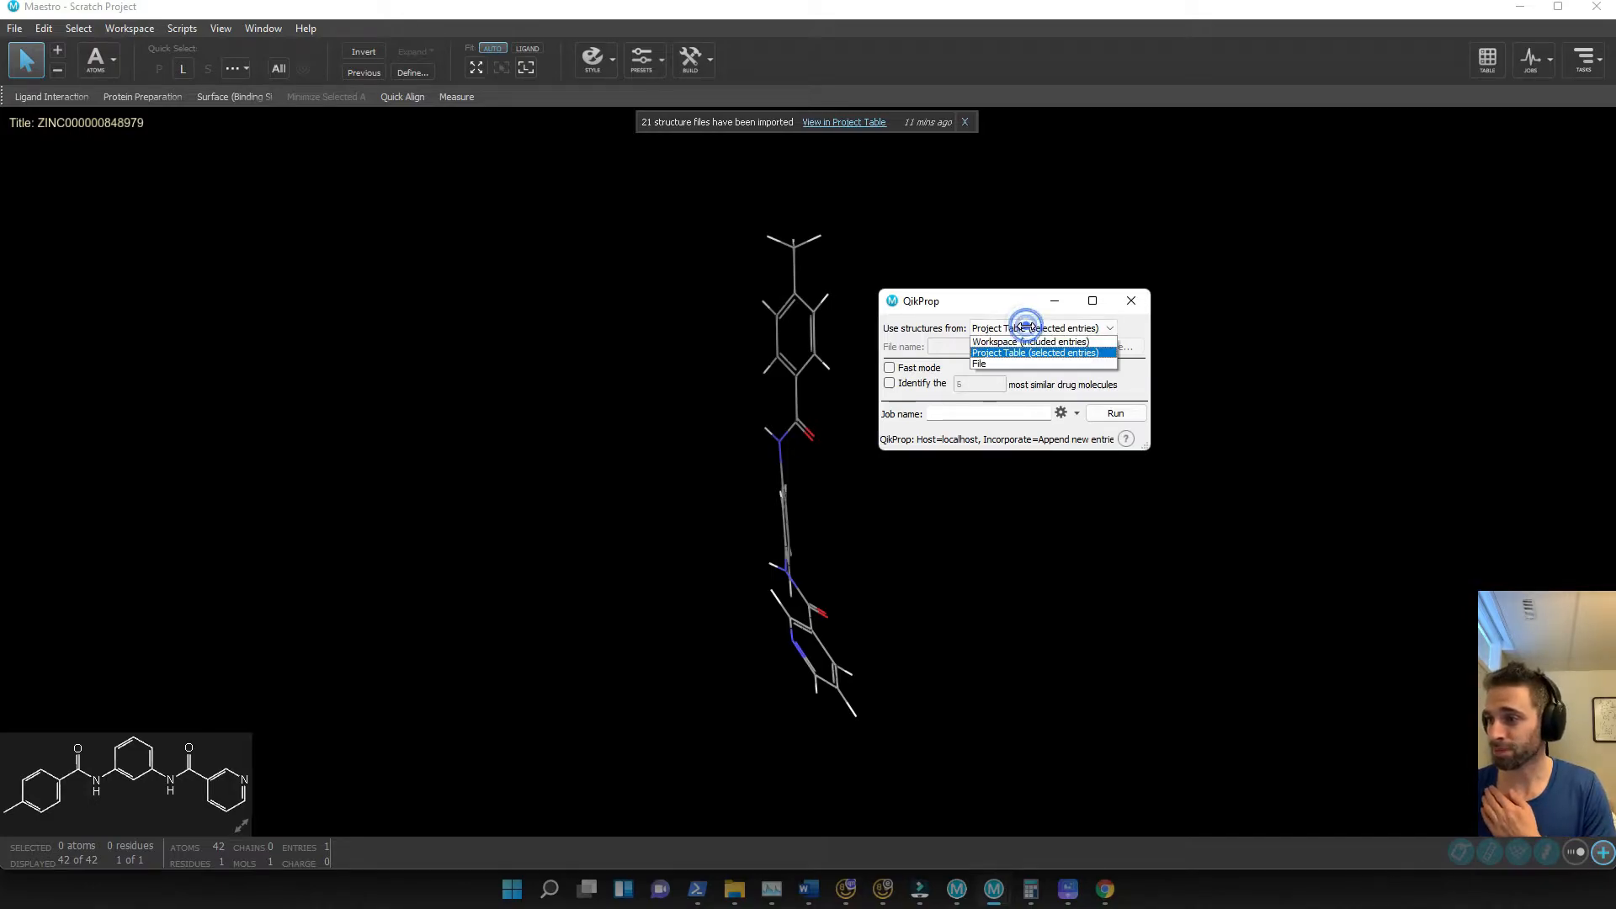
click(1078, 361)
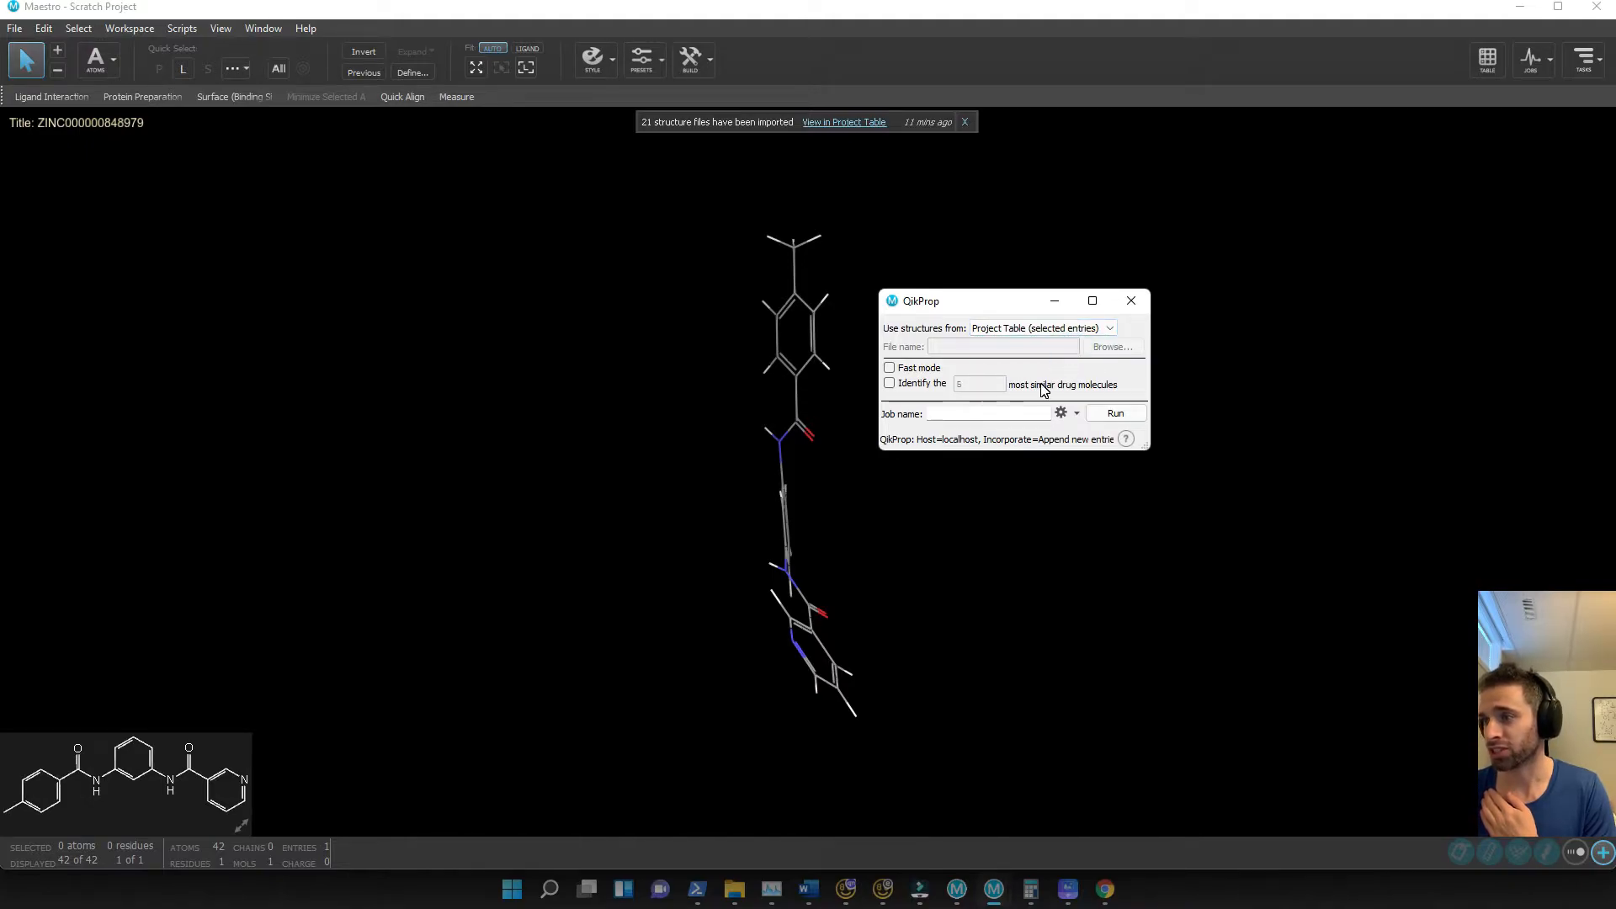
Name the QikProp job CB1_QikProp_1 and run it, applying the All-atom with No-Lp hydrogen treatment to all entries
click(971, 414)
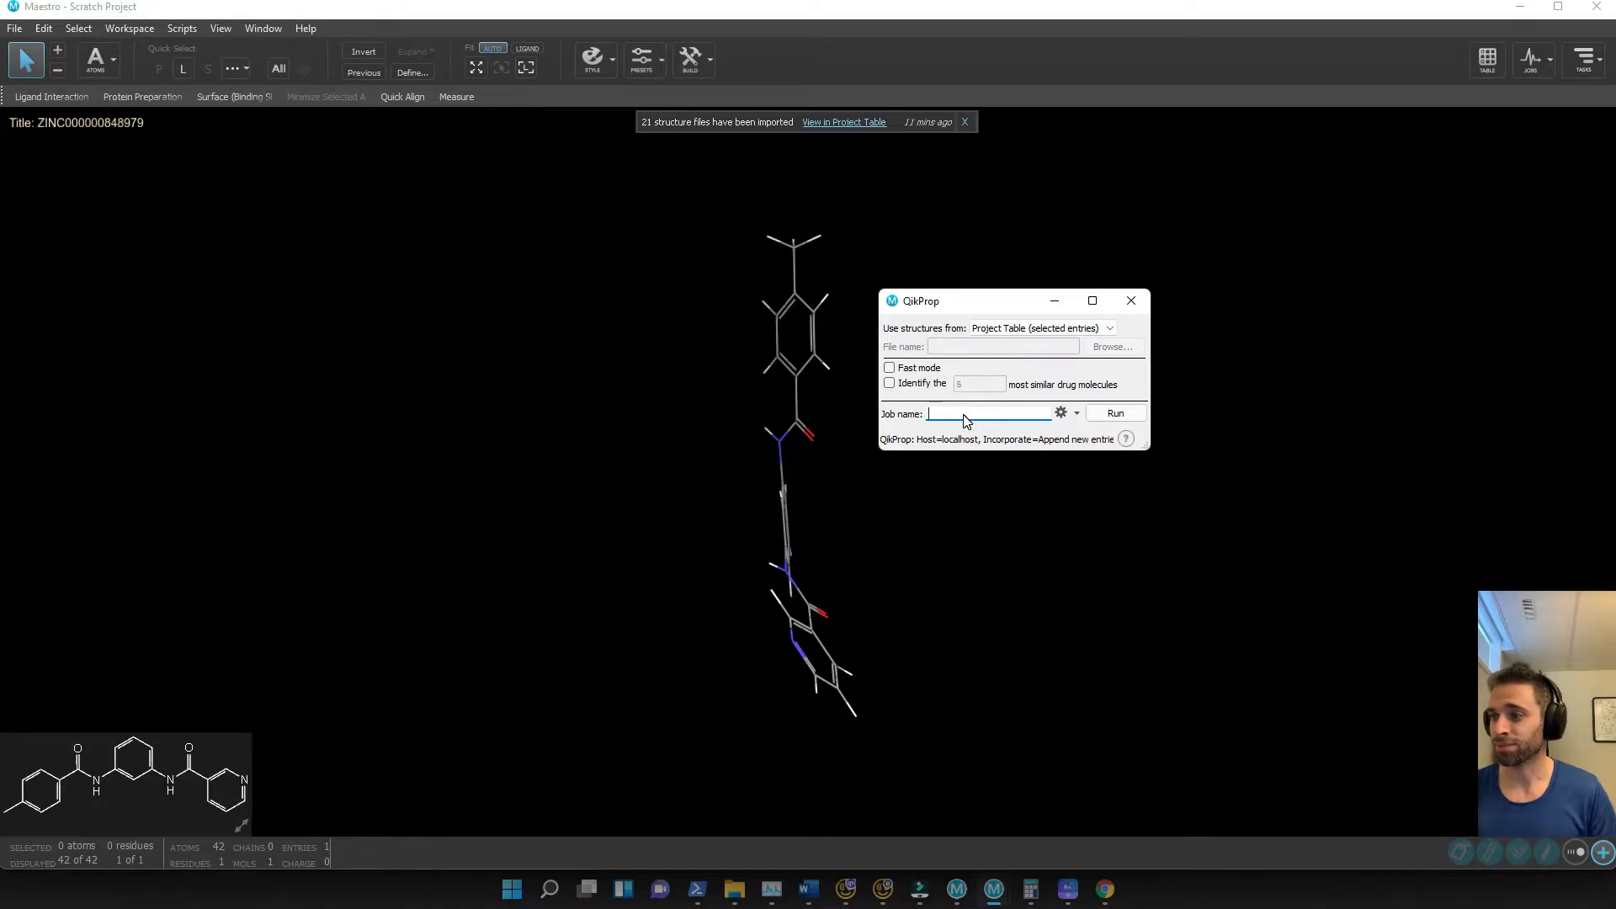
text(CB)
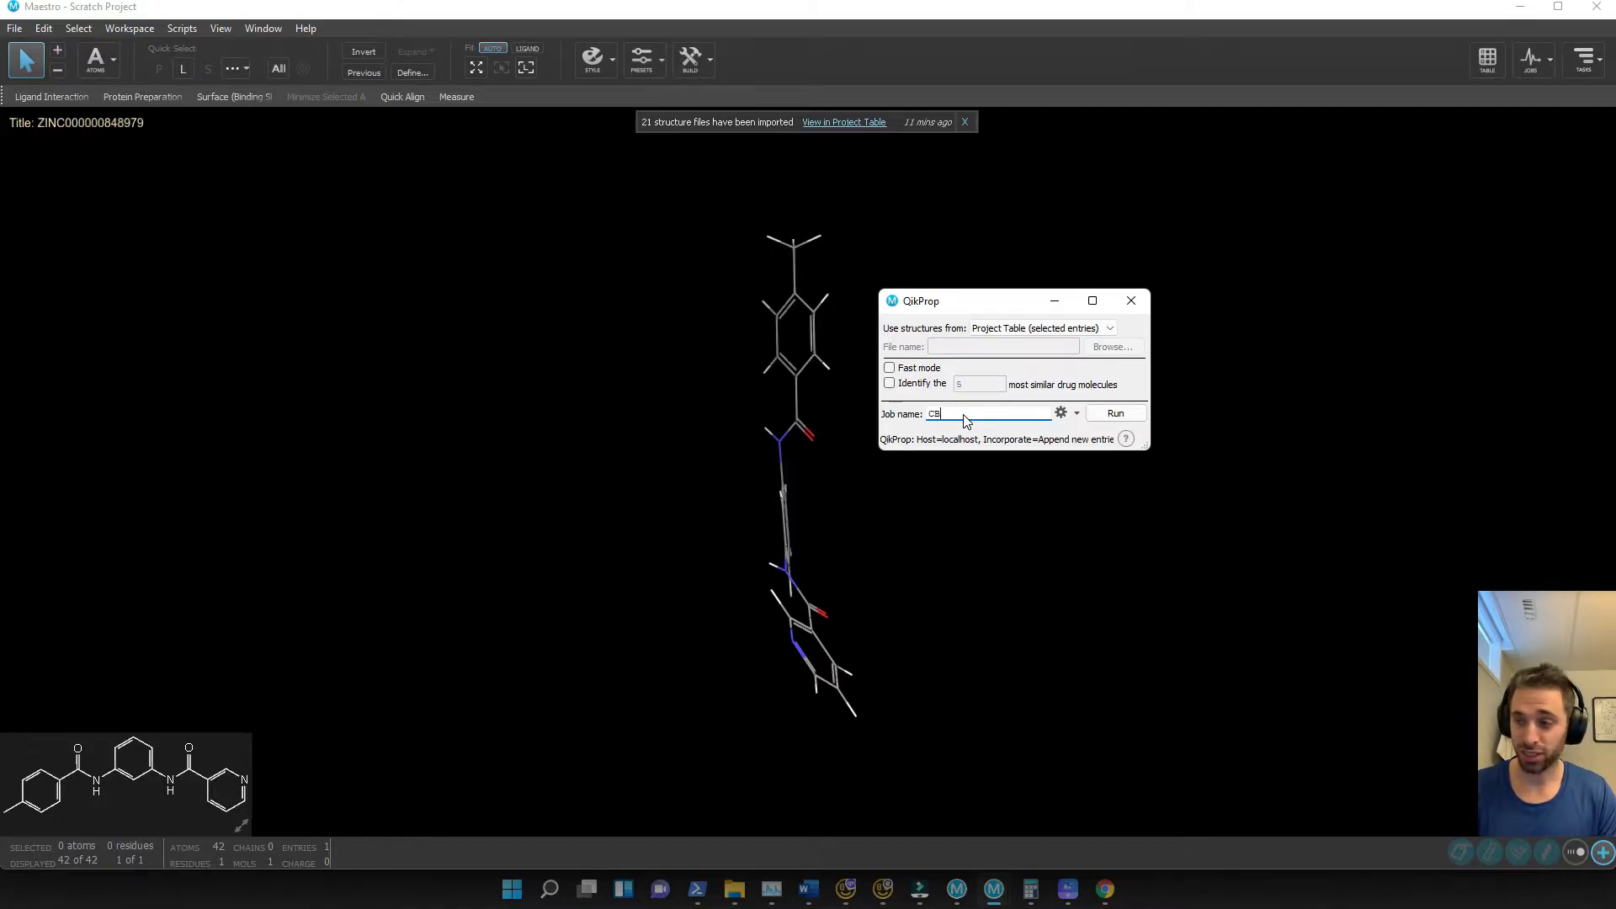
text(1_QikPr)
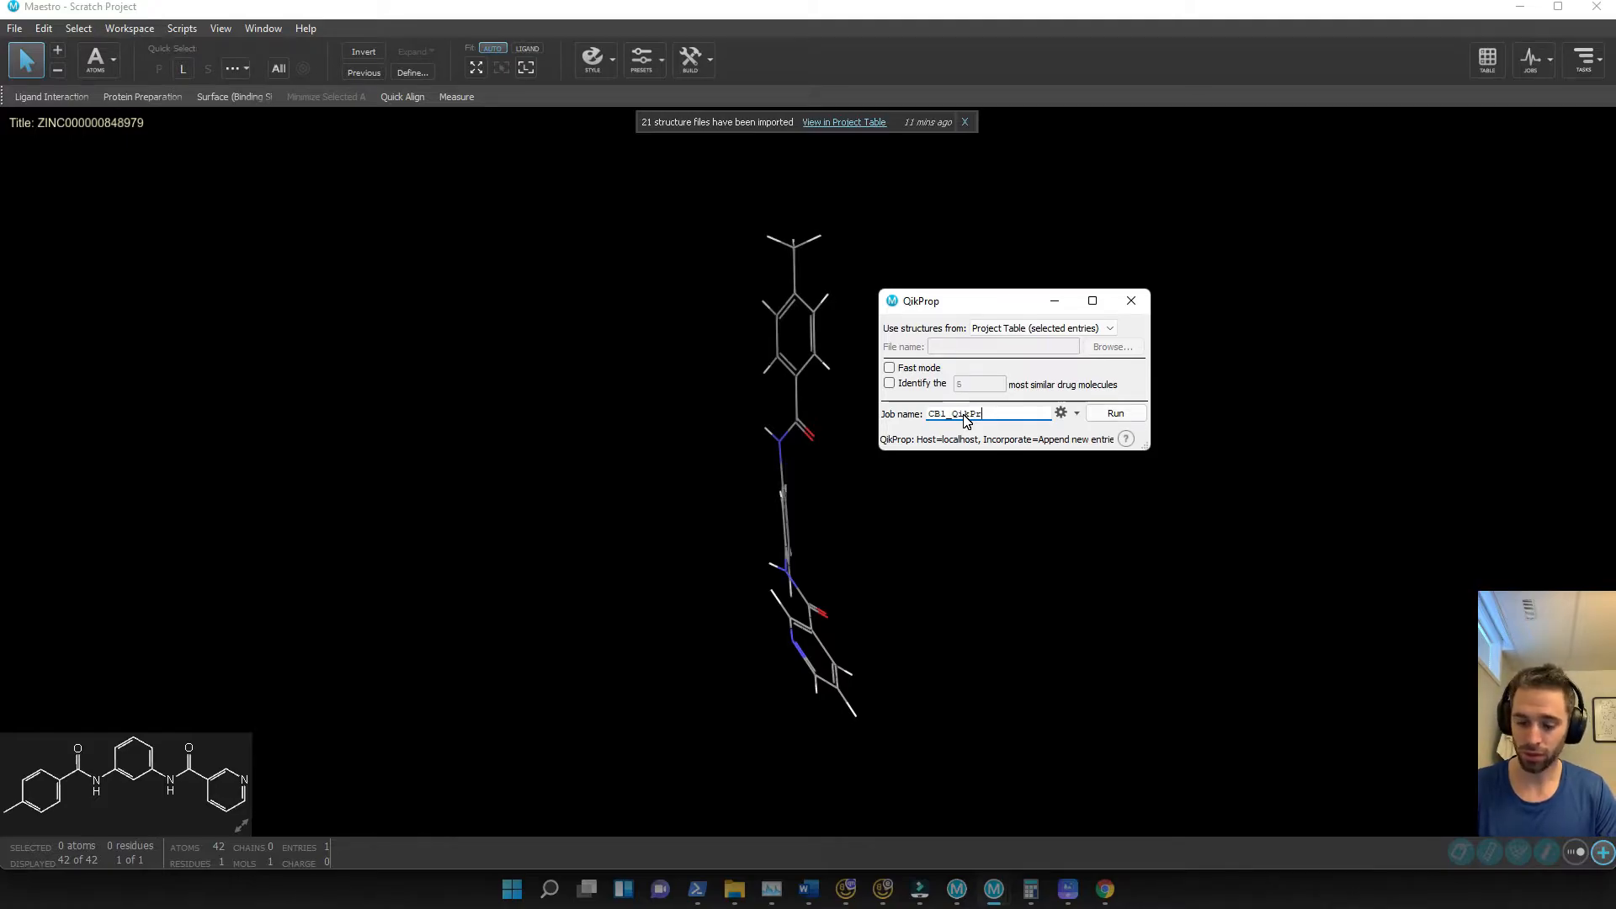
text(op_1)
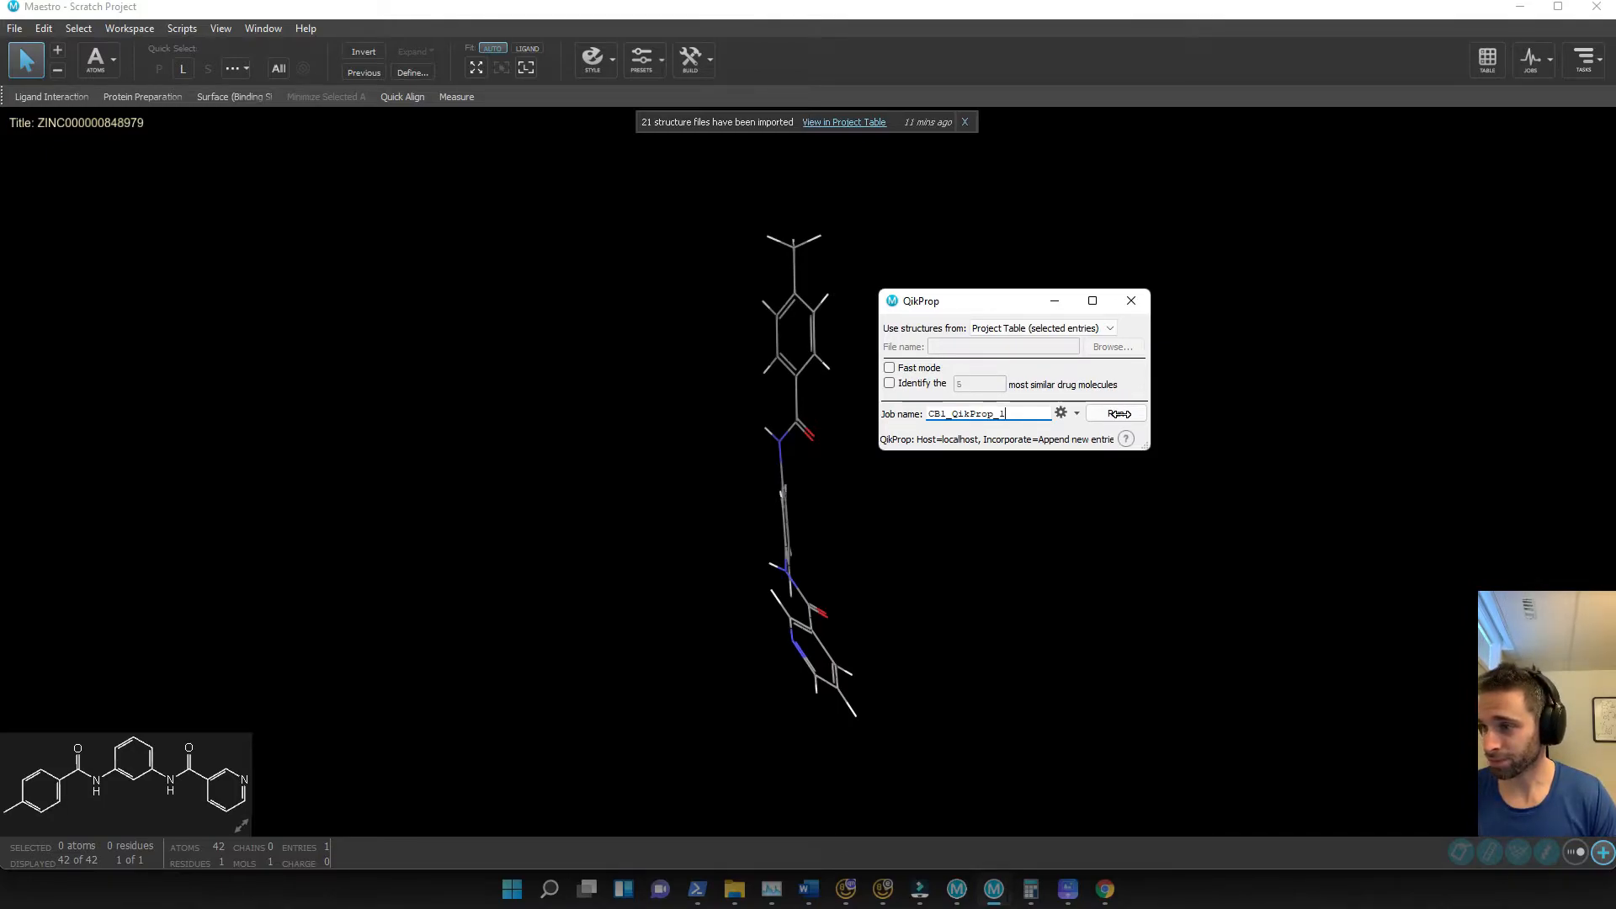
click(1119, 413)
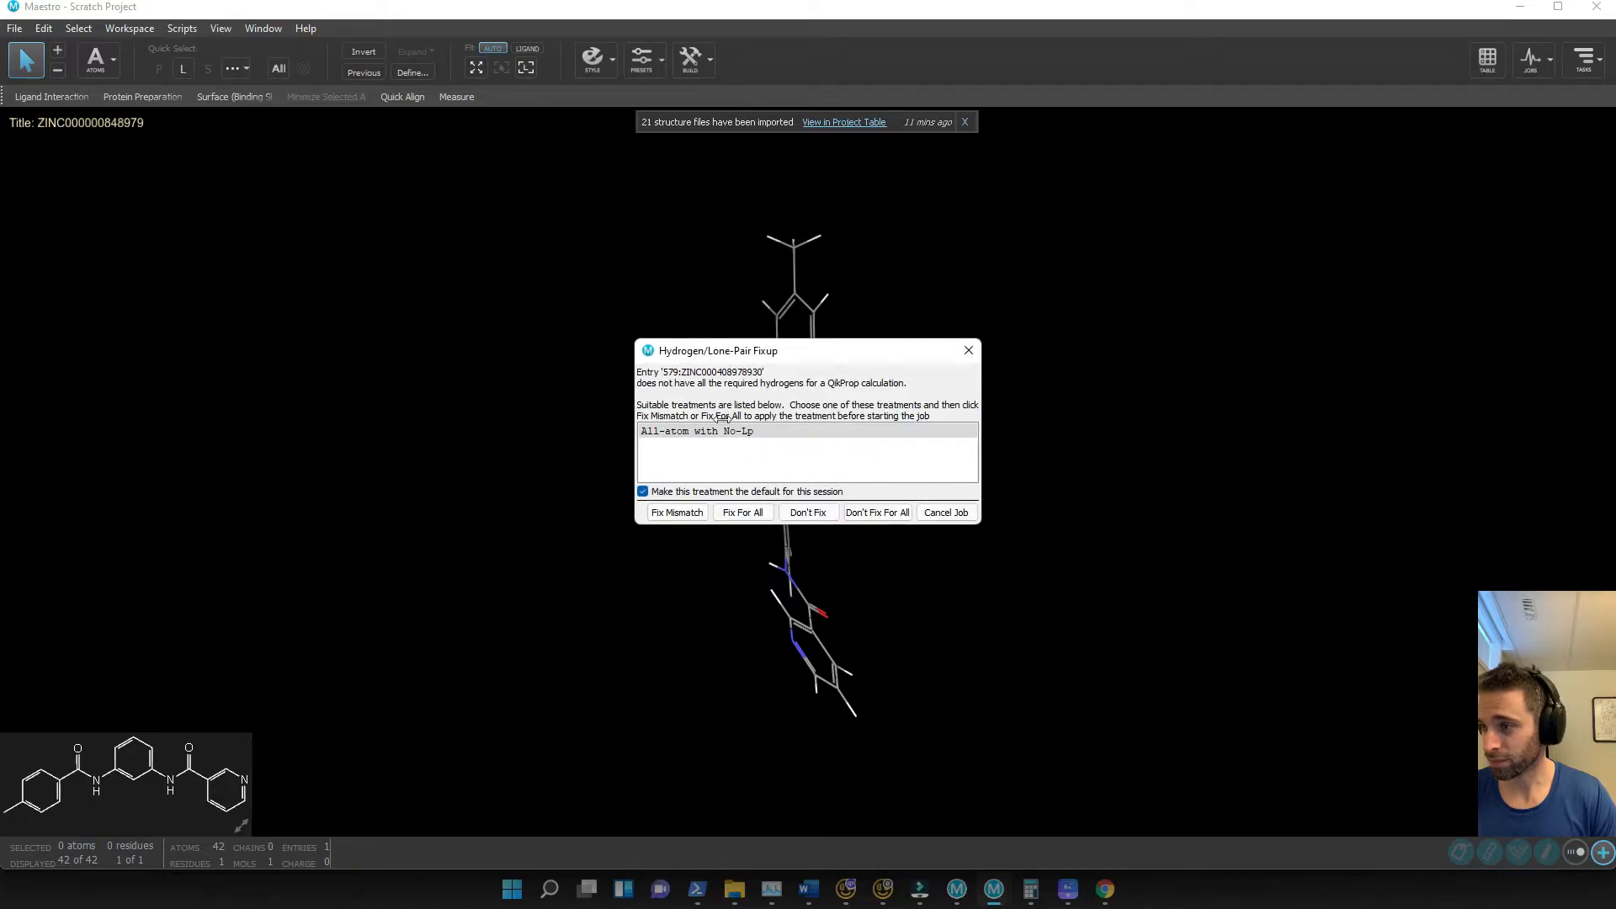
click(739, 511)
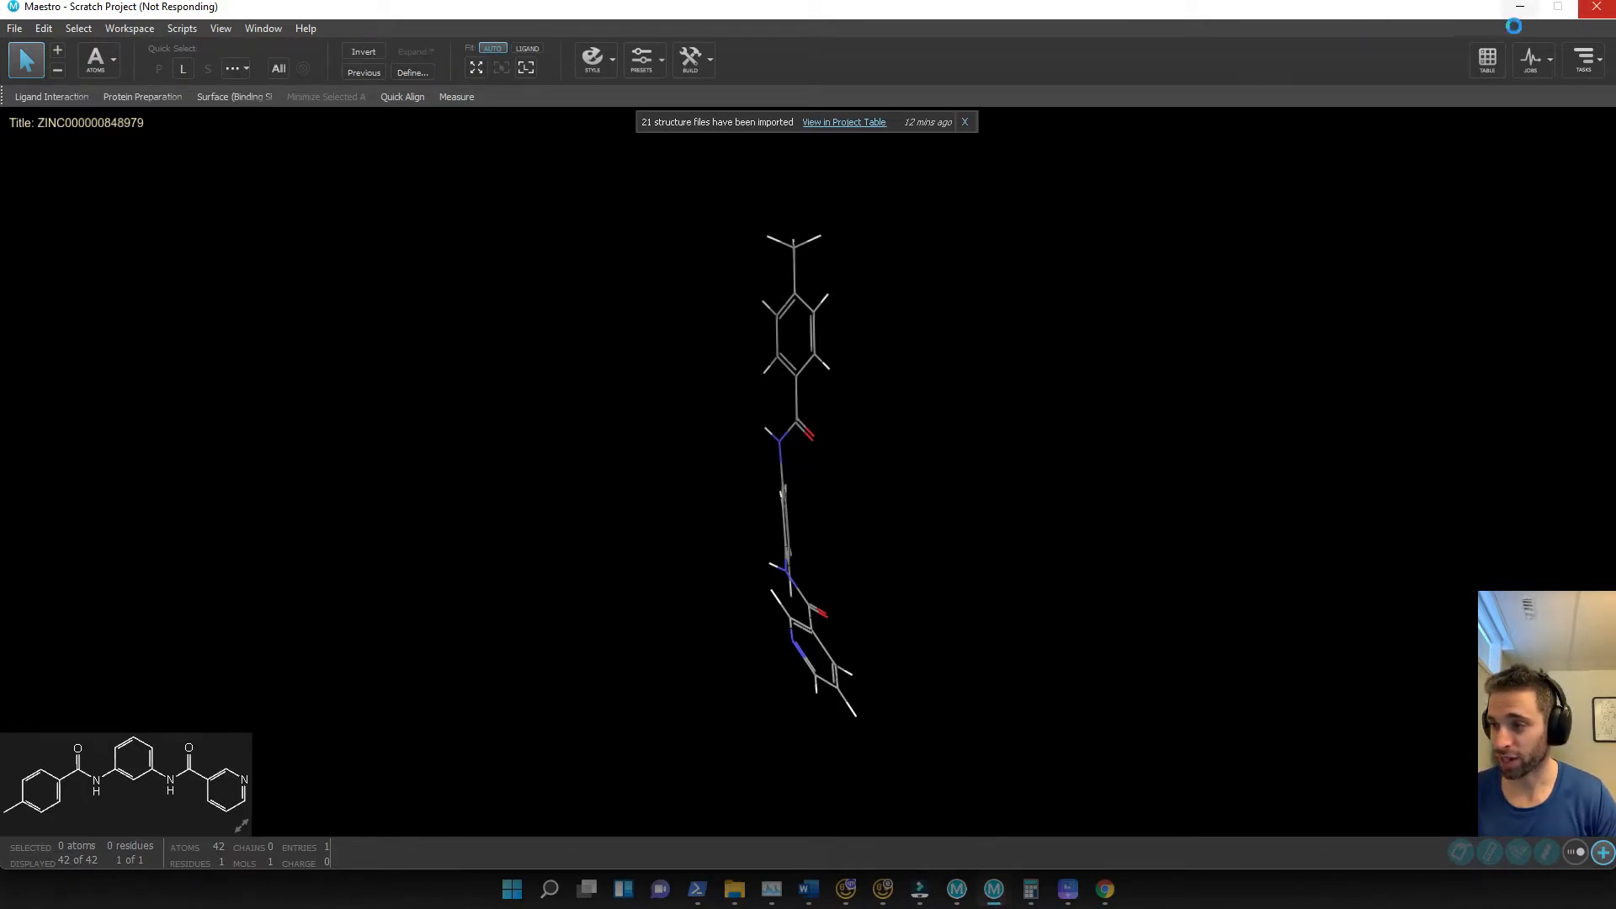
Switch to the Maestro session with the 23 imported files, dismiss its import report and open QikProp
click(992, 899)
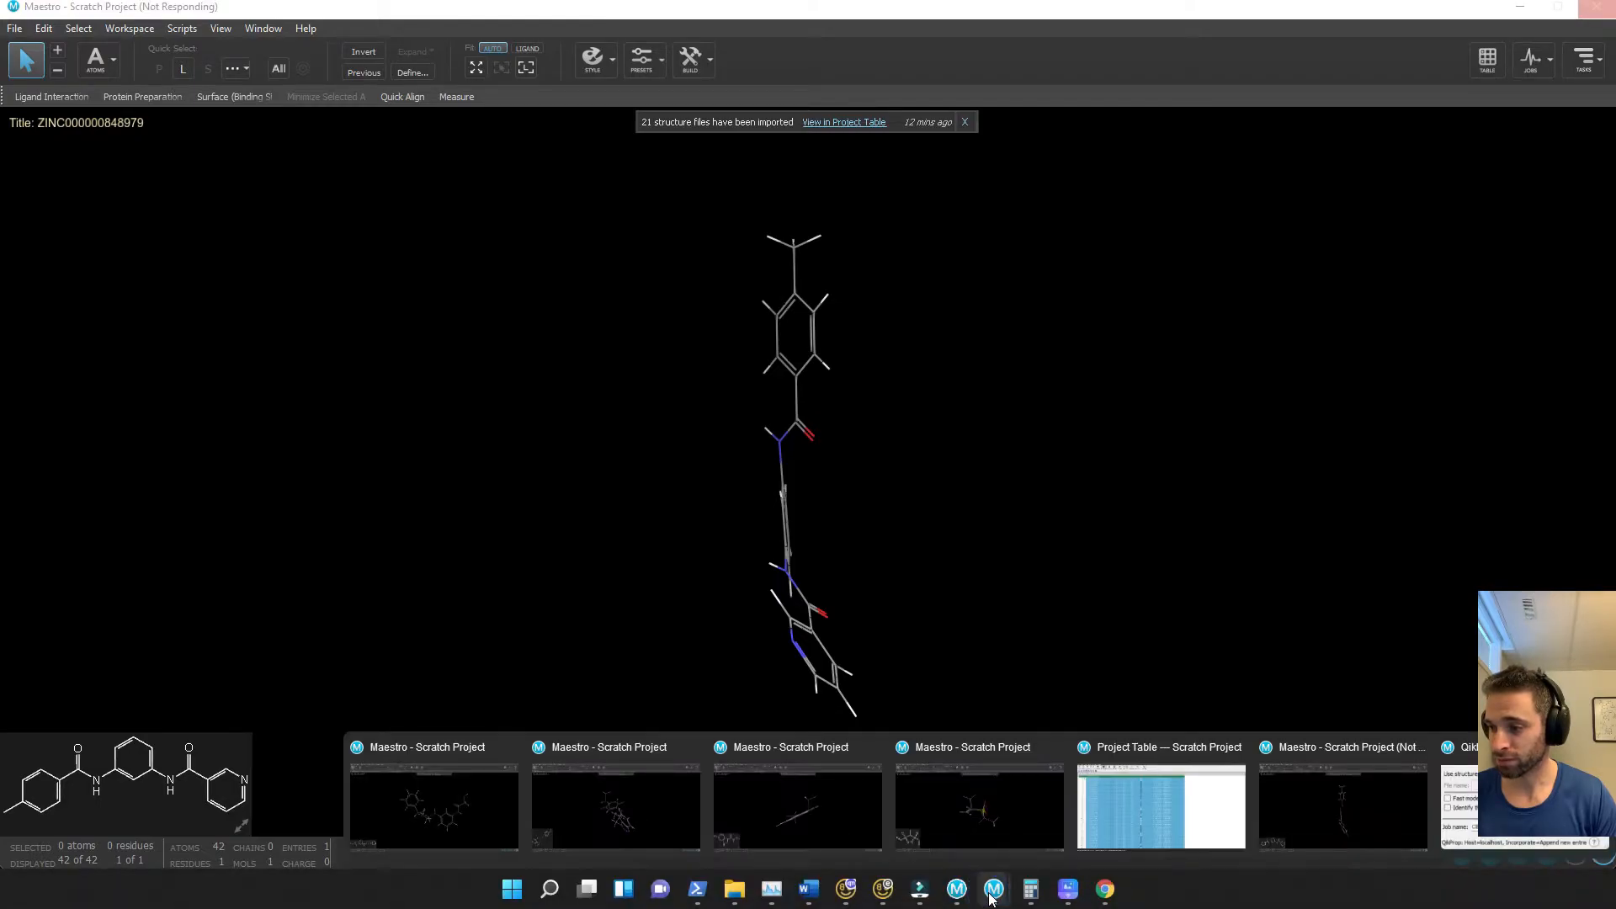
click(569, 805)
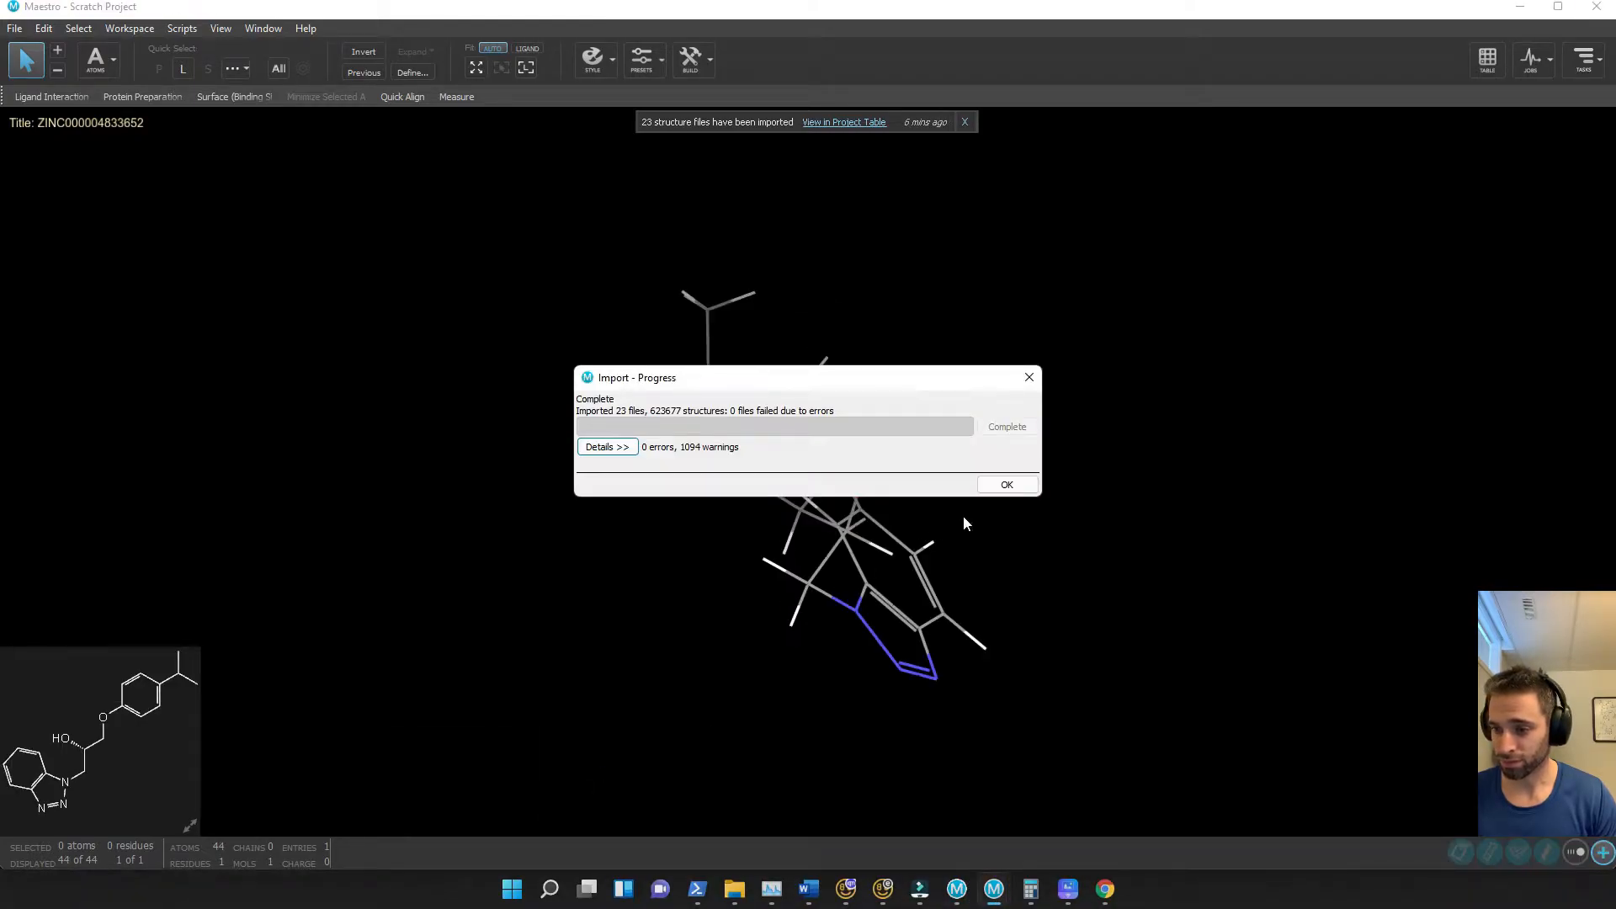
click(1007, 486)
click(1584, 59)
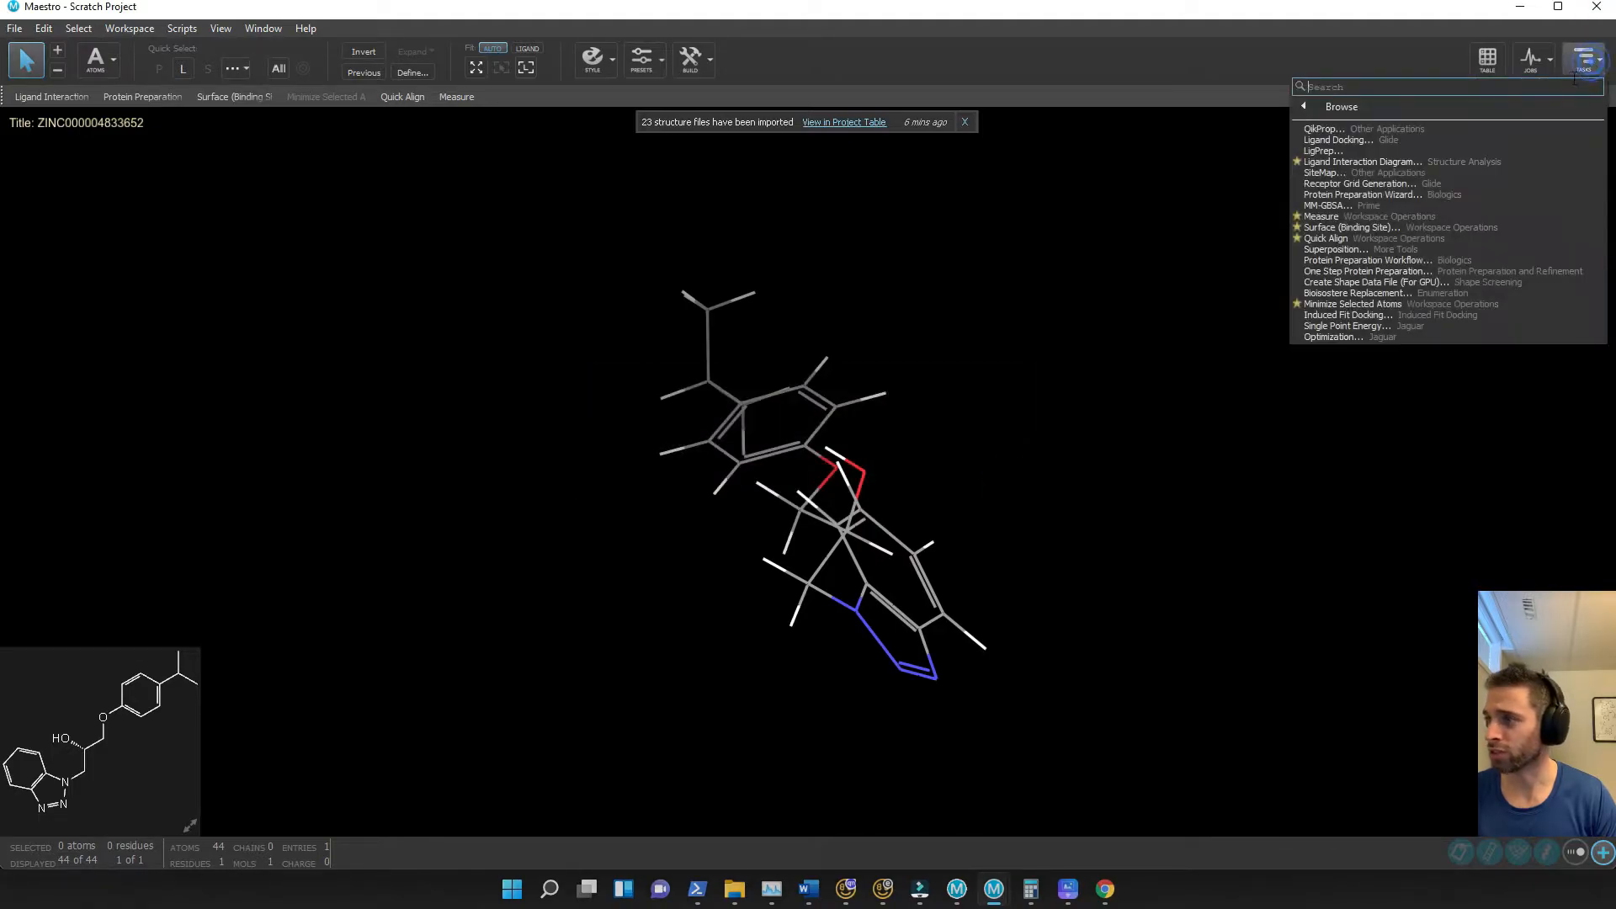
click(1463, 129)
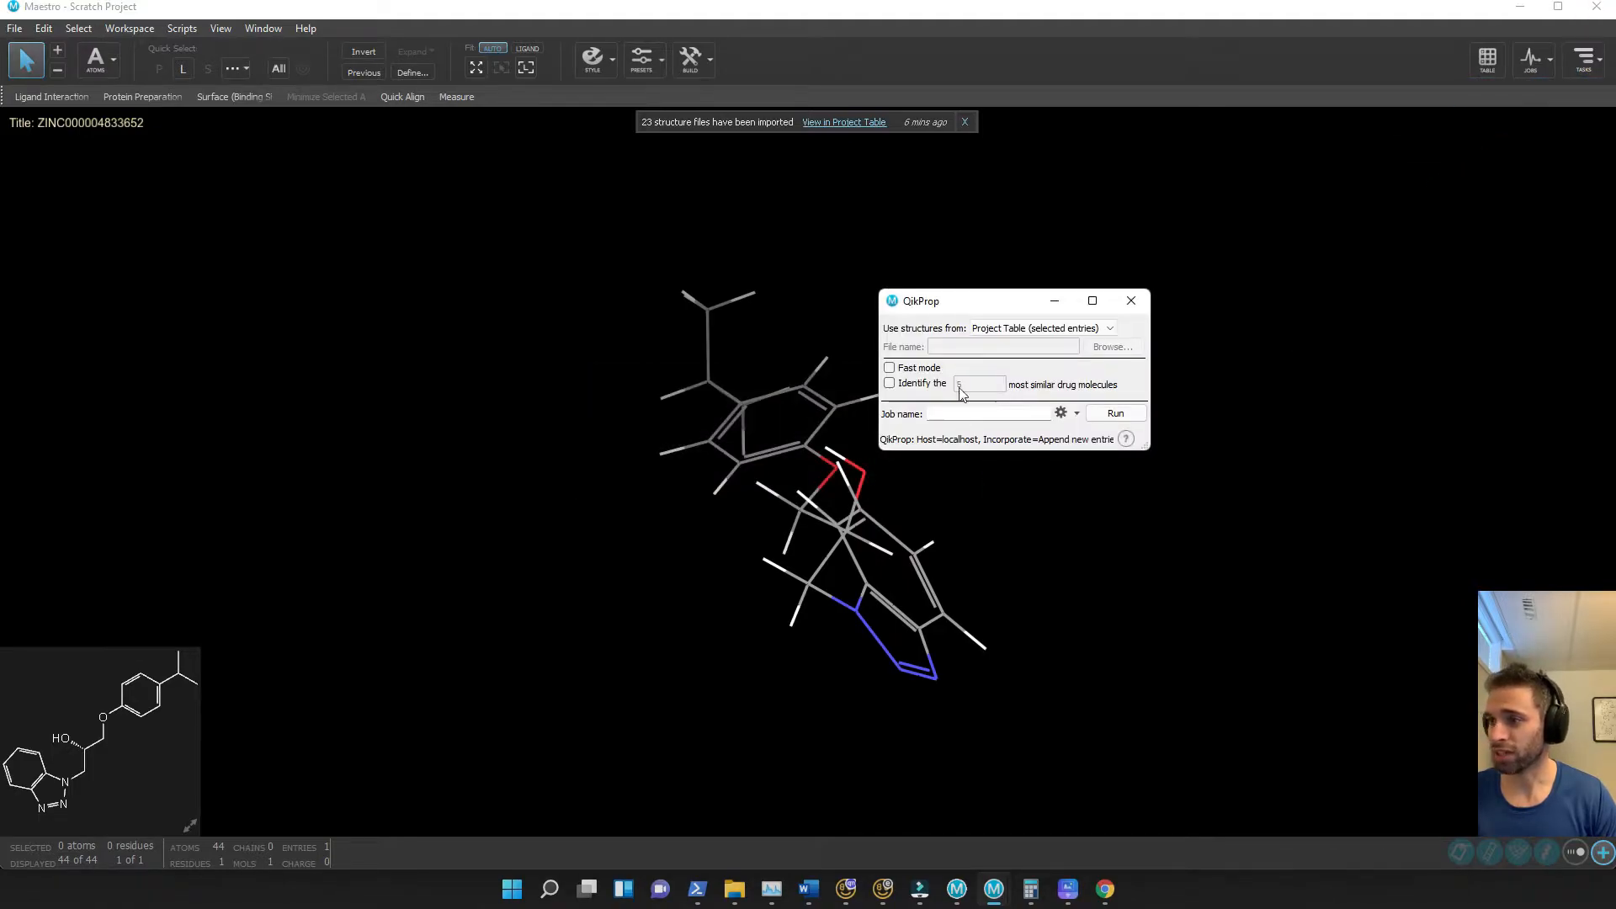
Keep Project Table (selected entries) as the source, name the job CB1_QikProp_2 and run it, fixing hydrogens for all entries
click(1018, 325)
click(1023, 353)
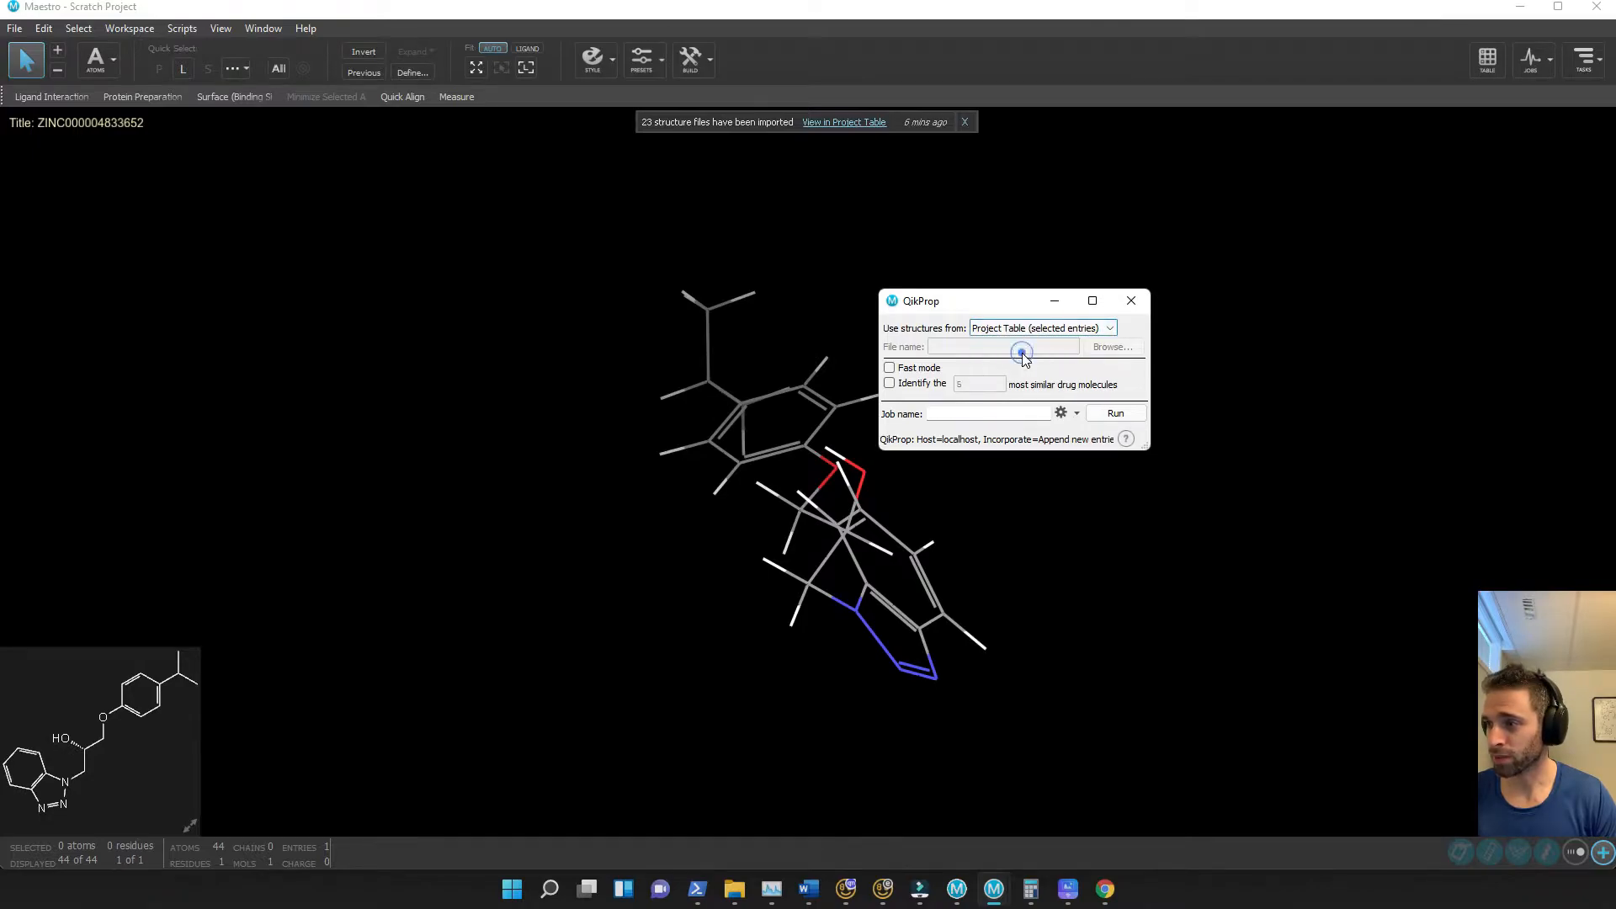
click(993, 413)
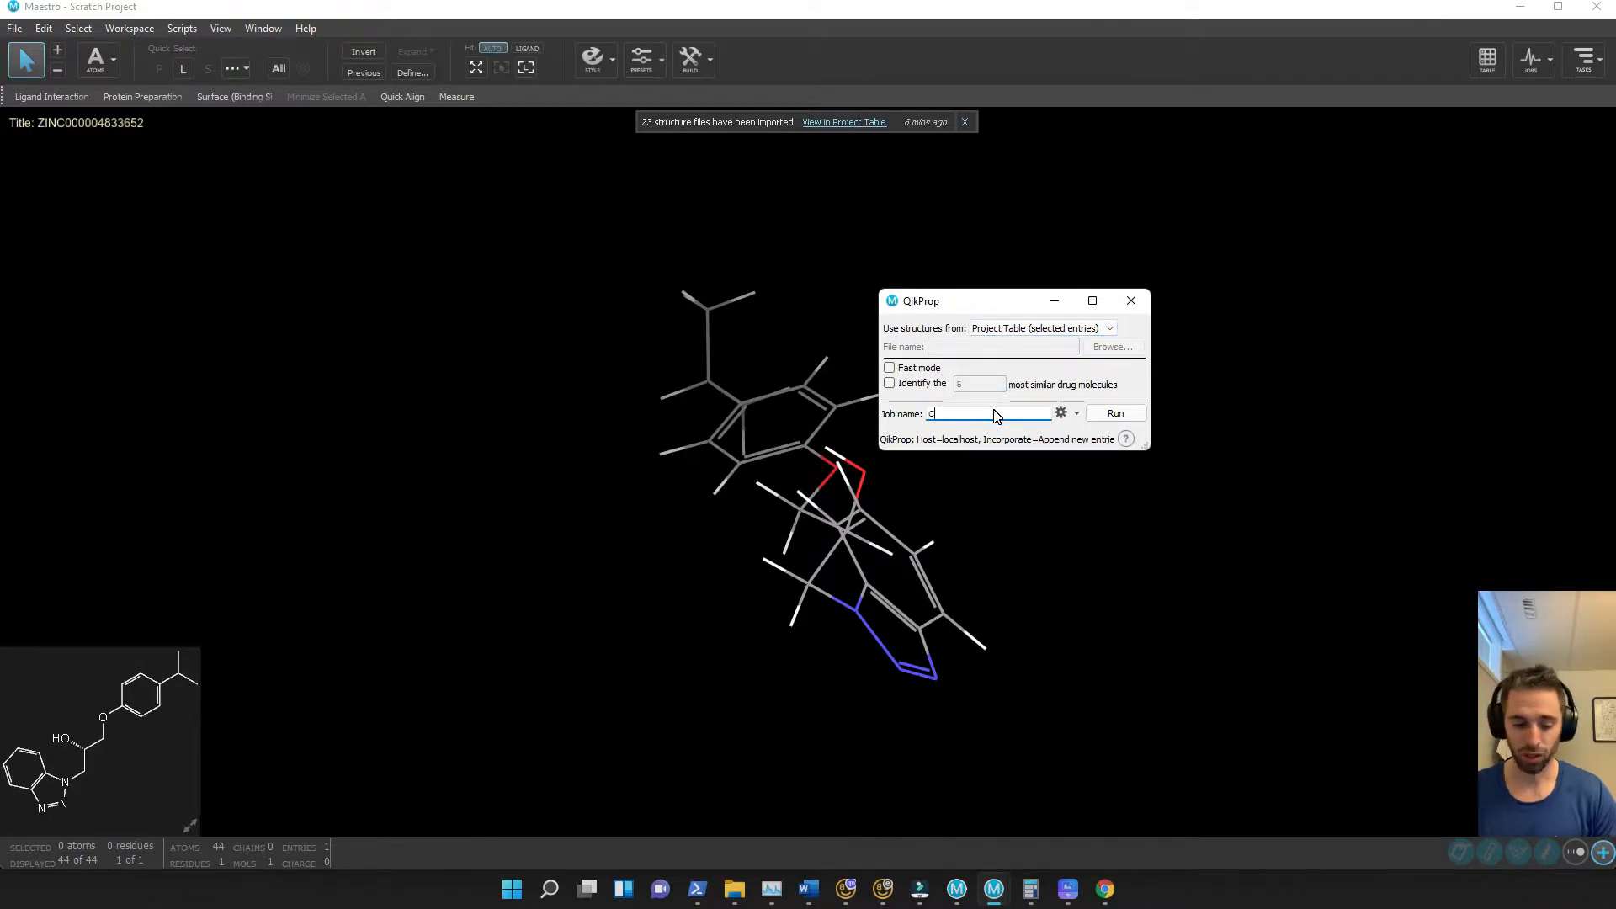
text(CB1)
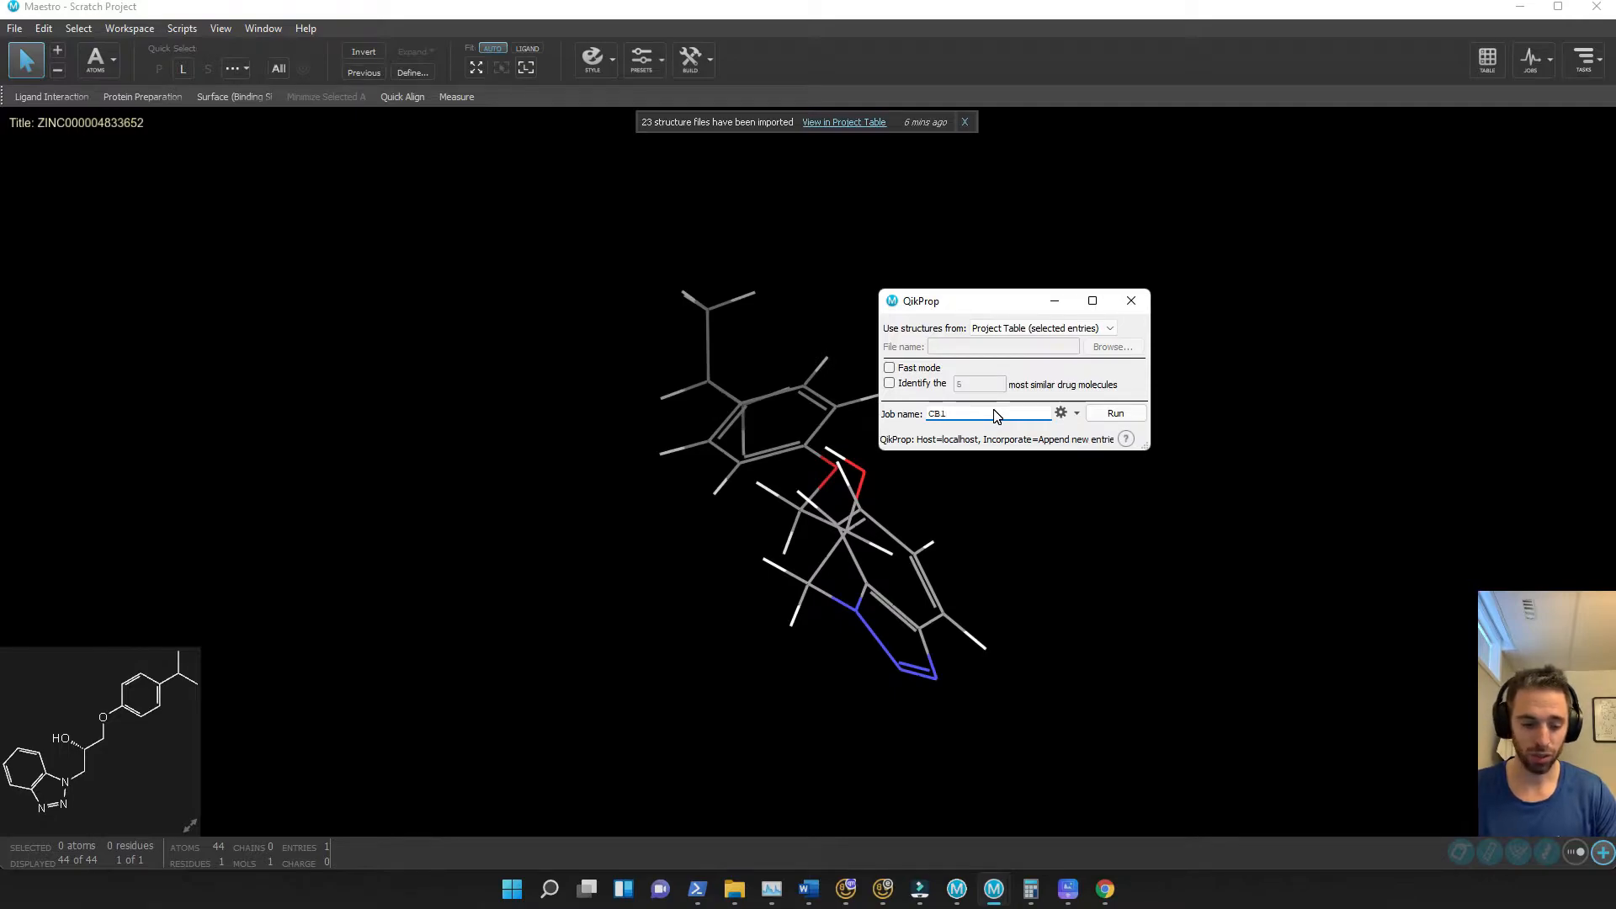
text(_Qikp)
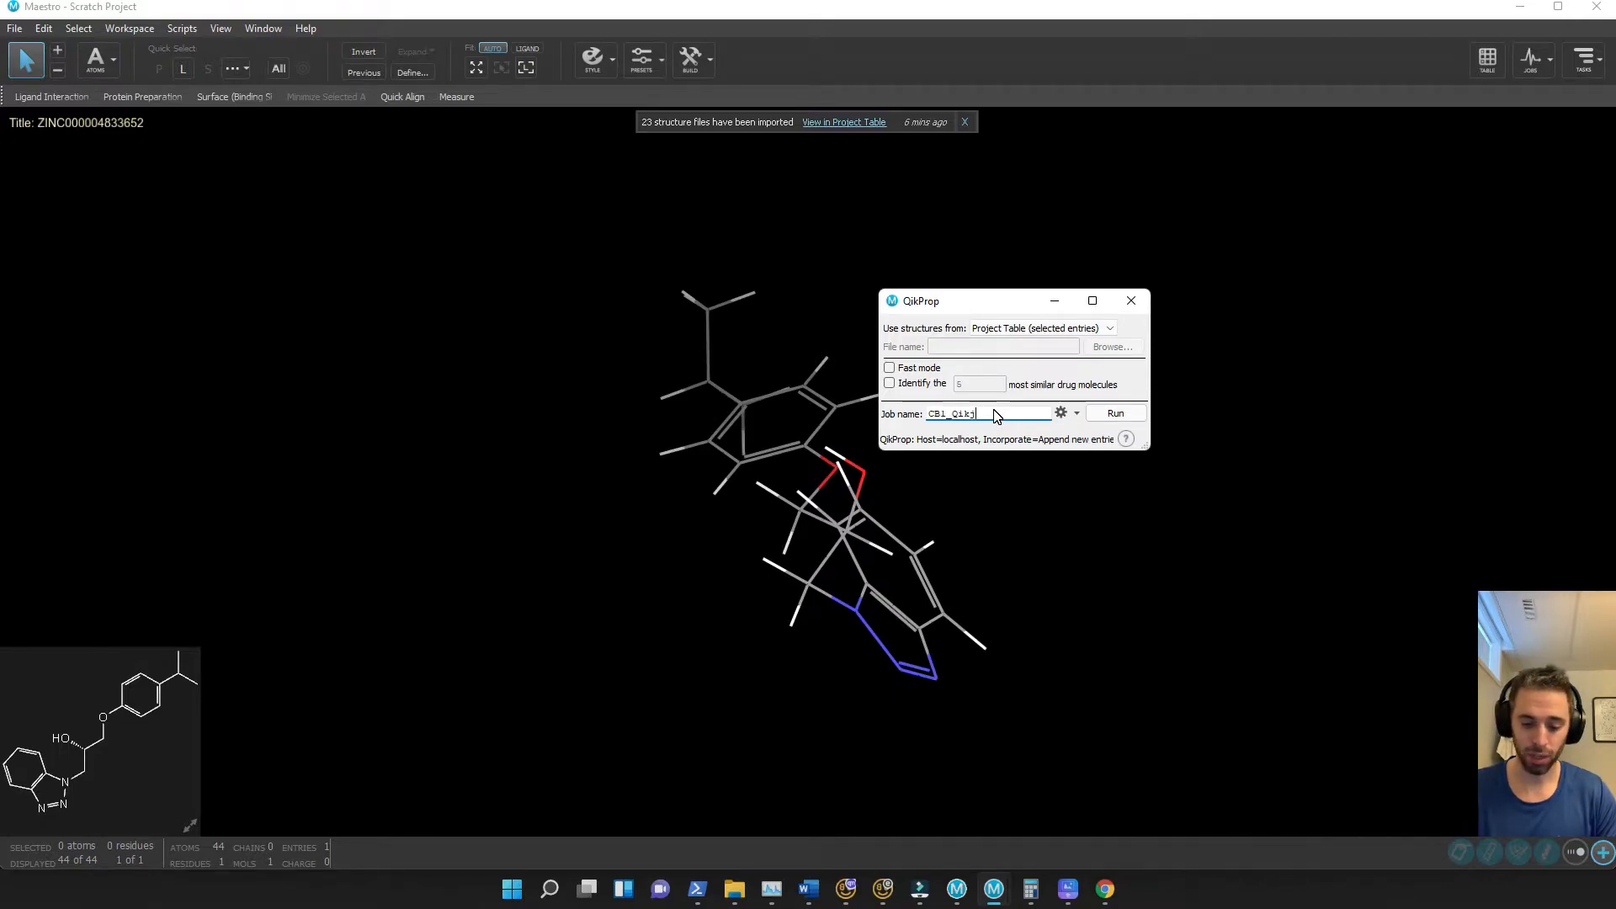
text(Prop)
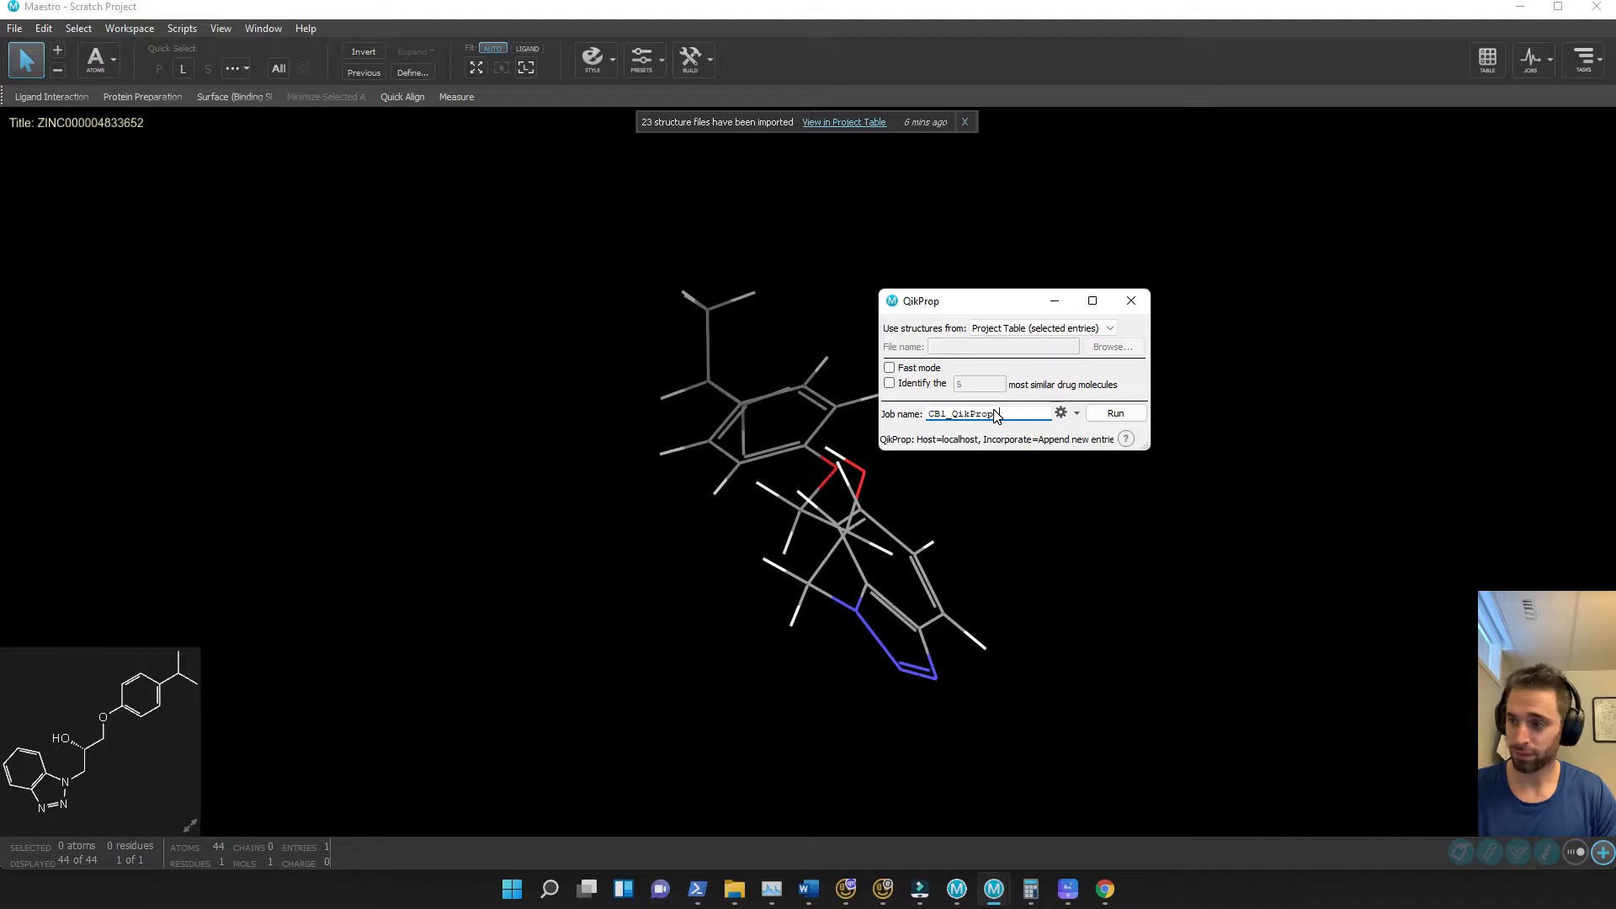
text(_2)
click(1103, 413)
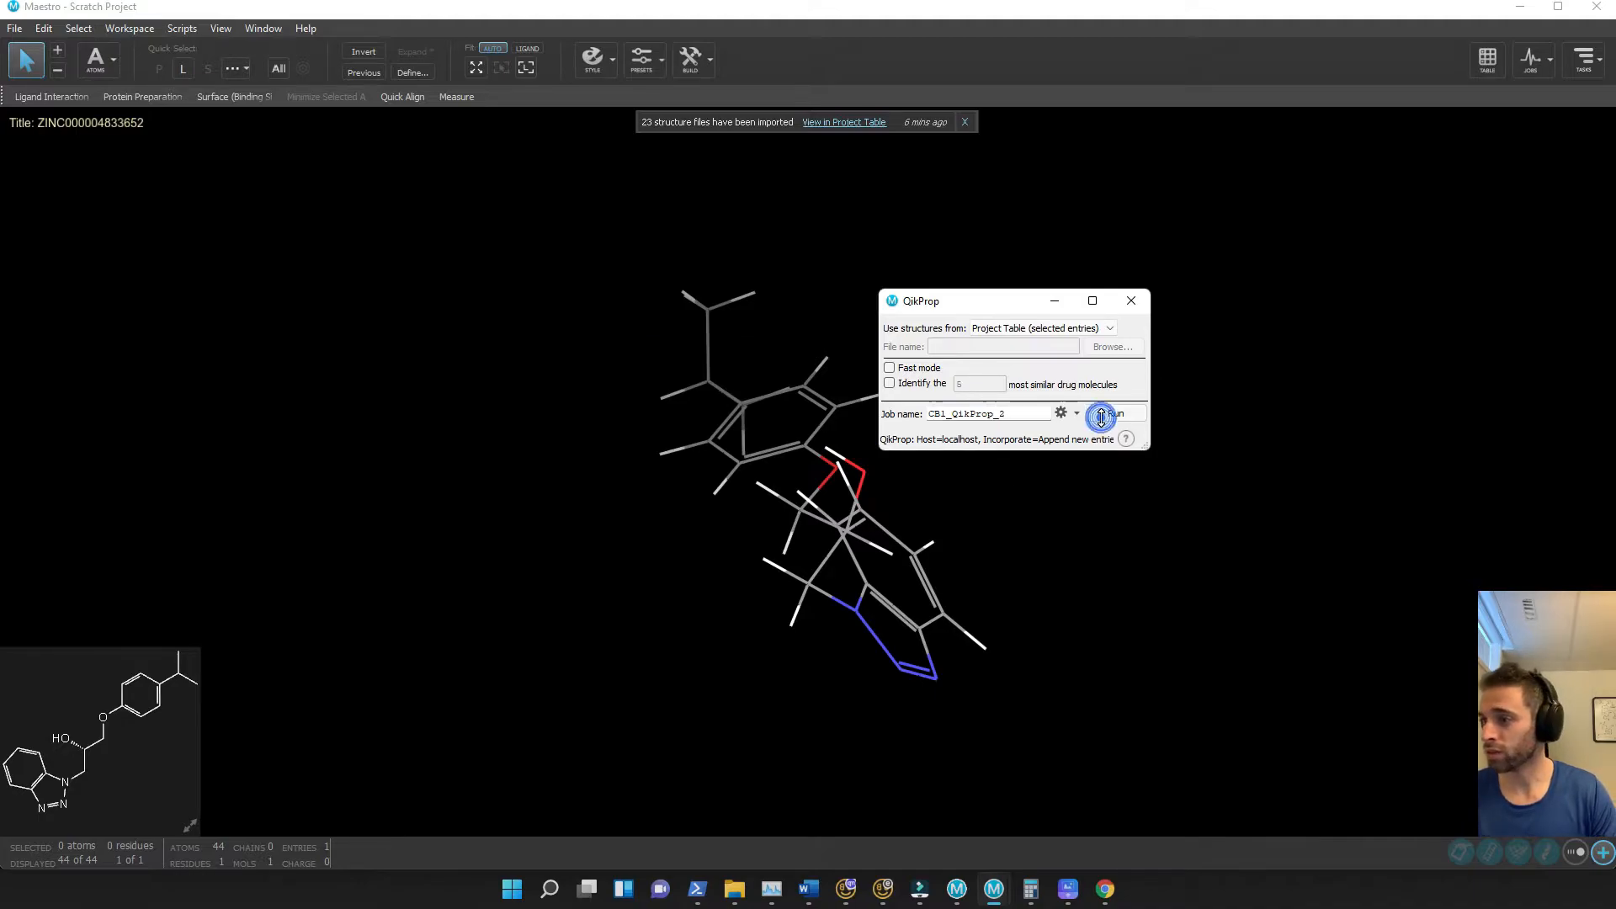
click(761, 513)
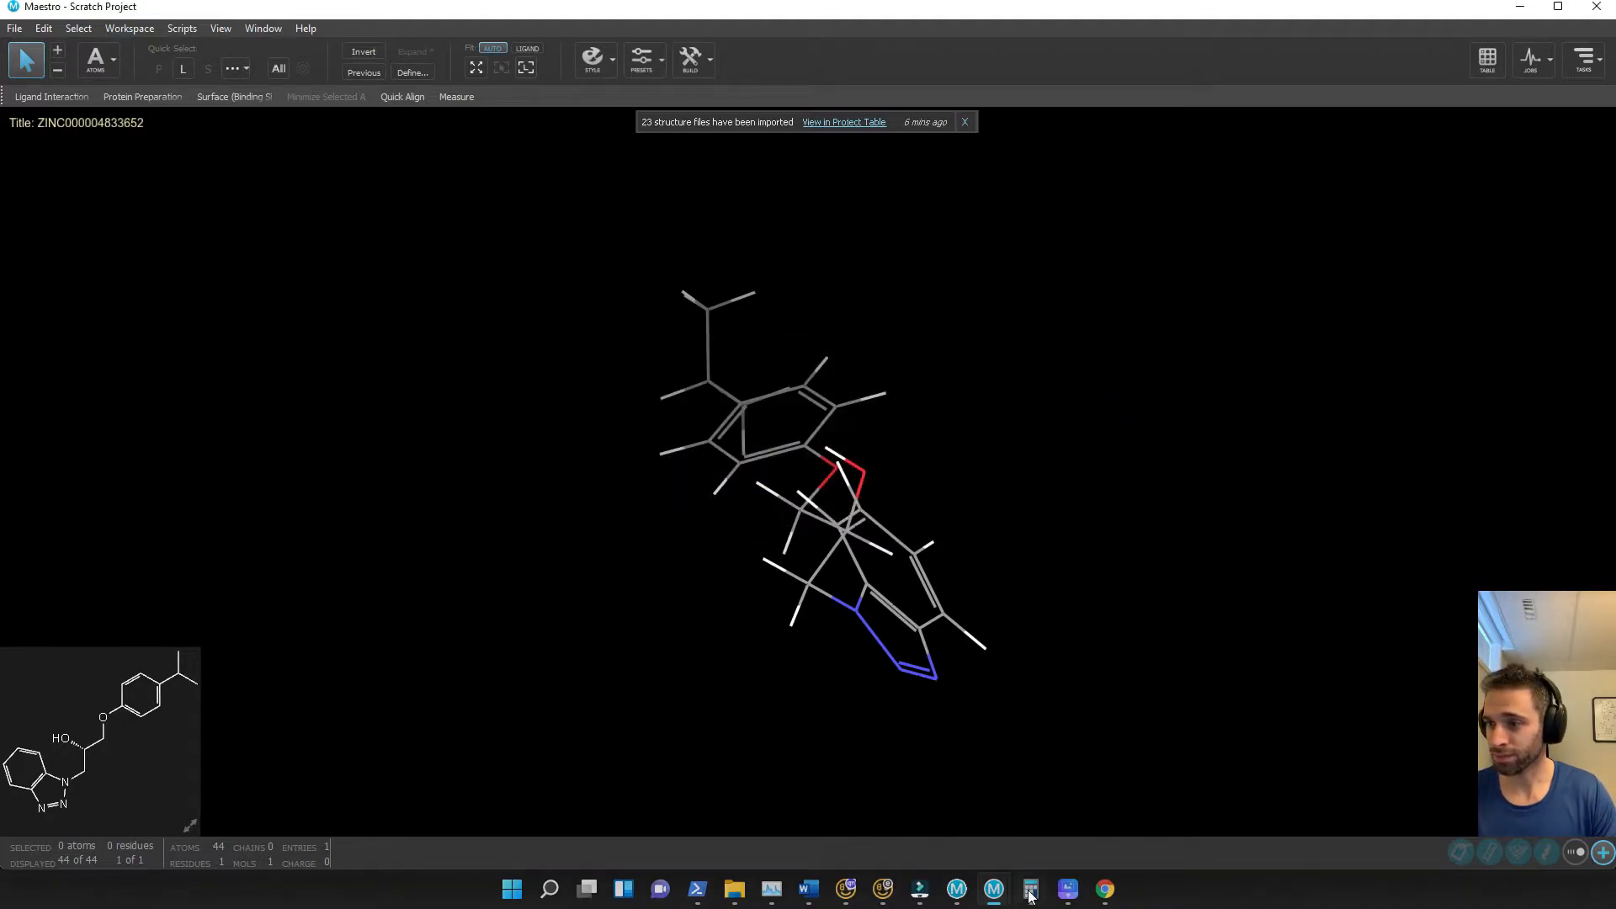
mouse_move(989, 891)
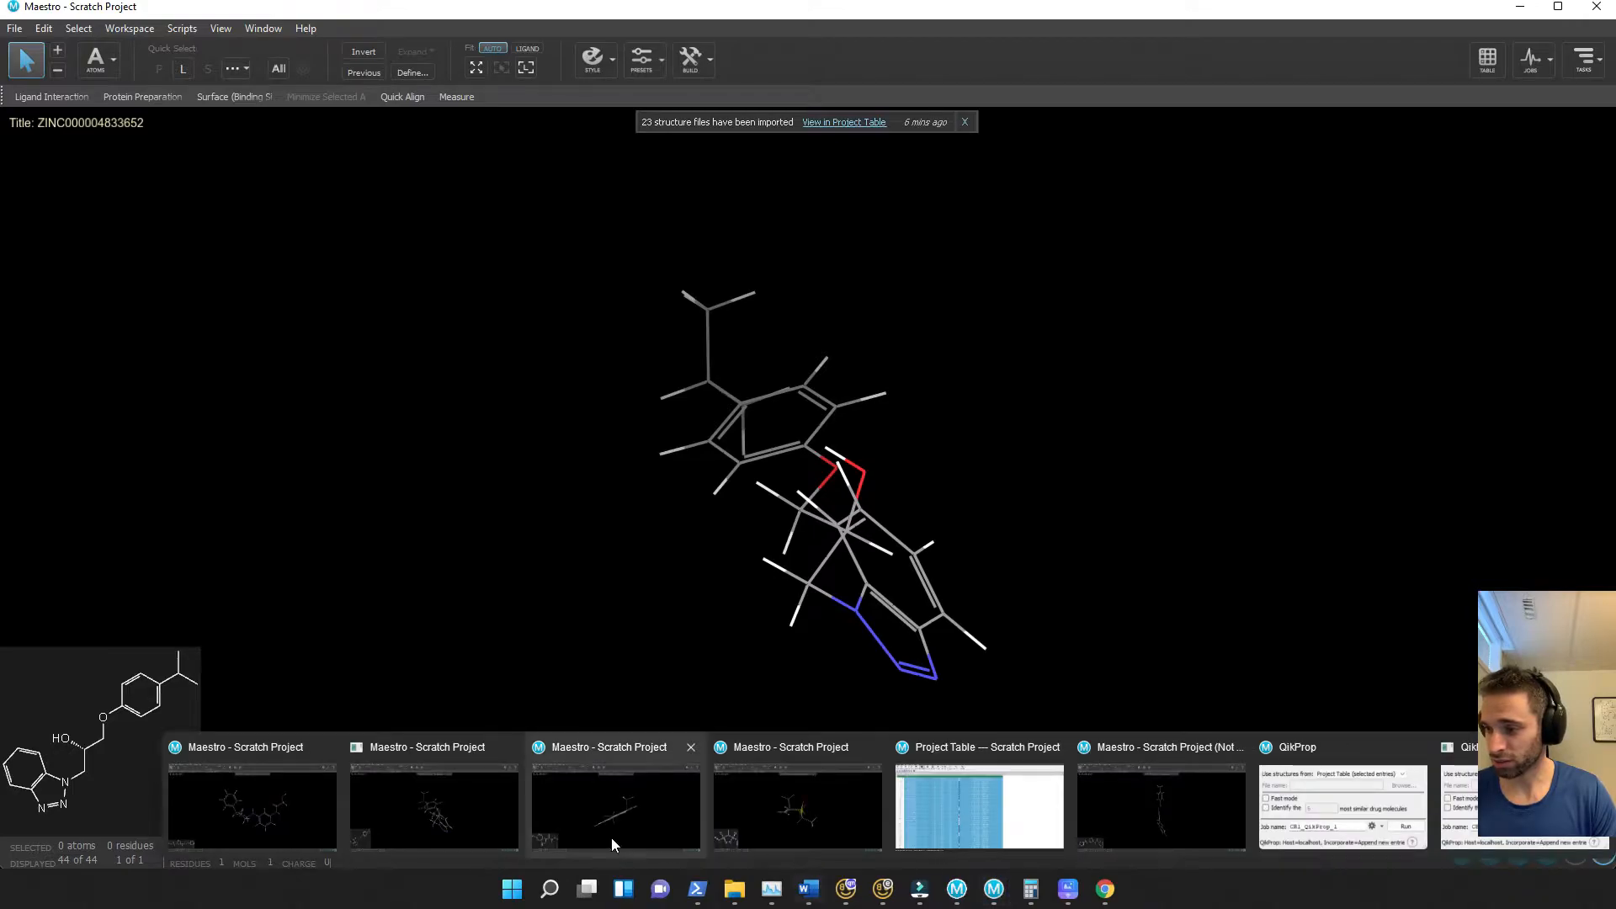
click(614, 842)
click(1007, 487)
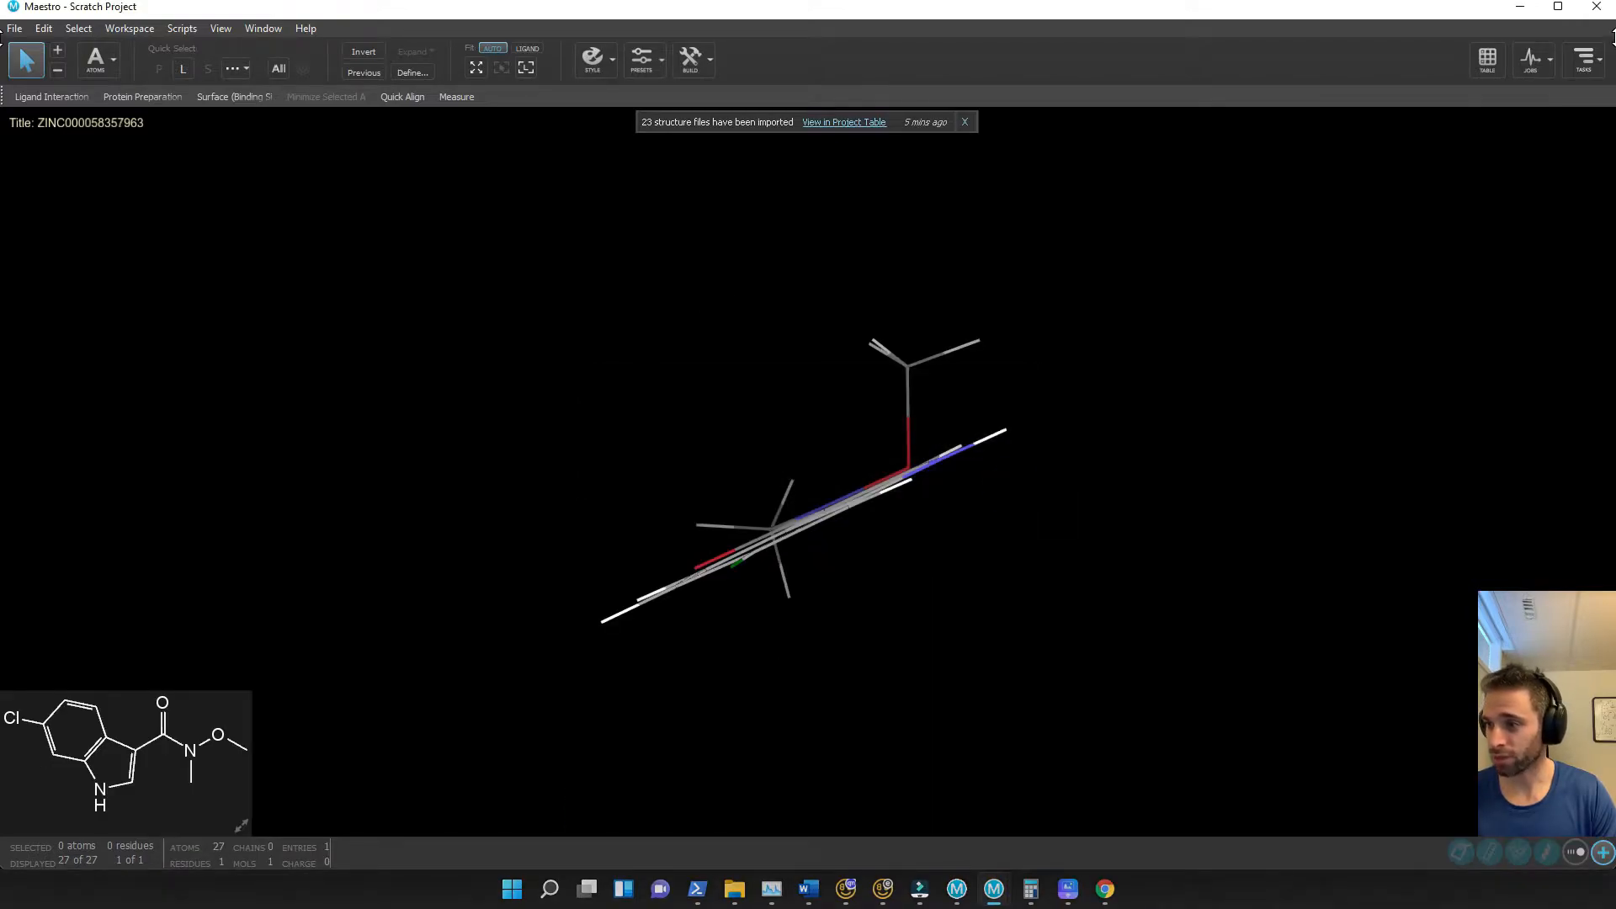
click(1583, 59)
click(1484, 130)
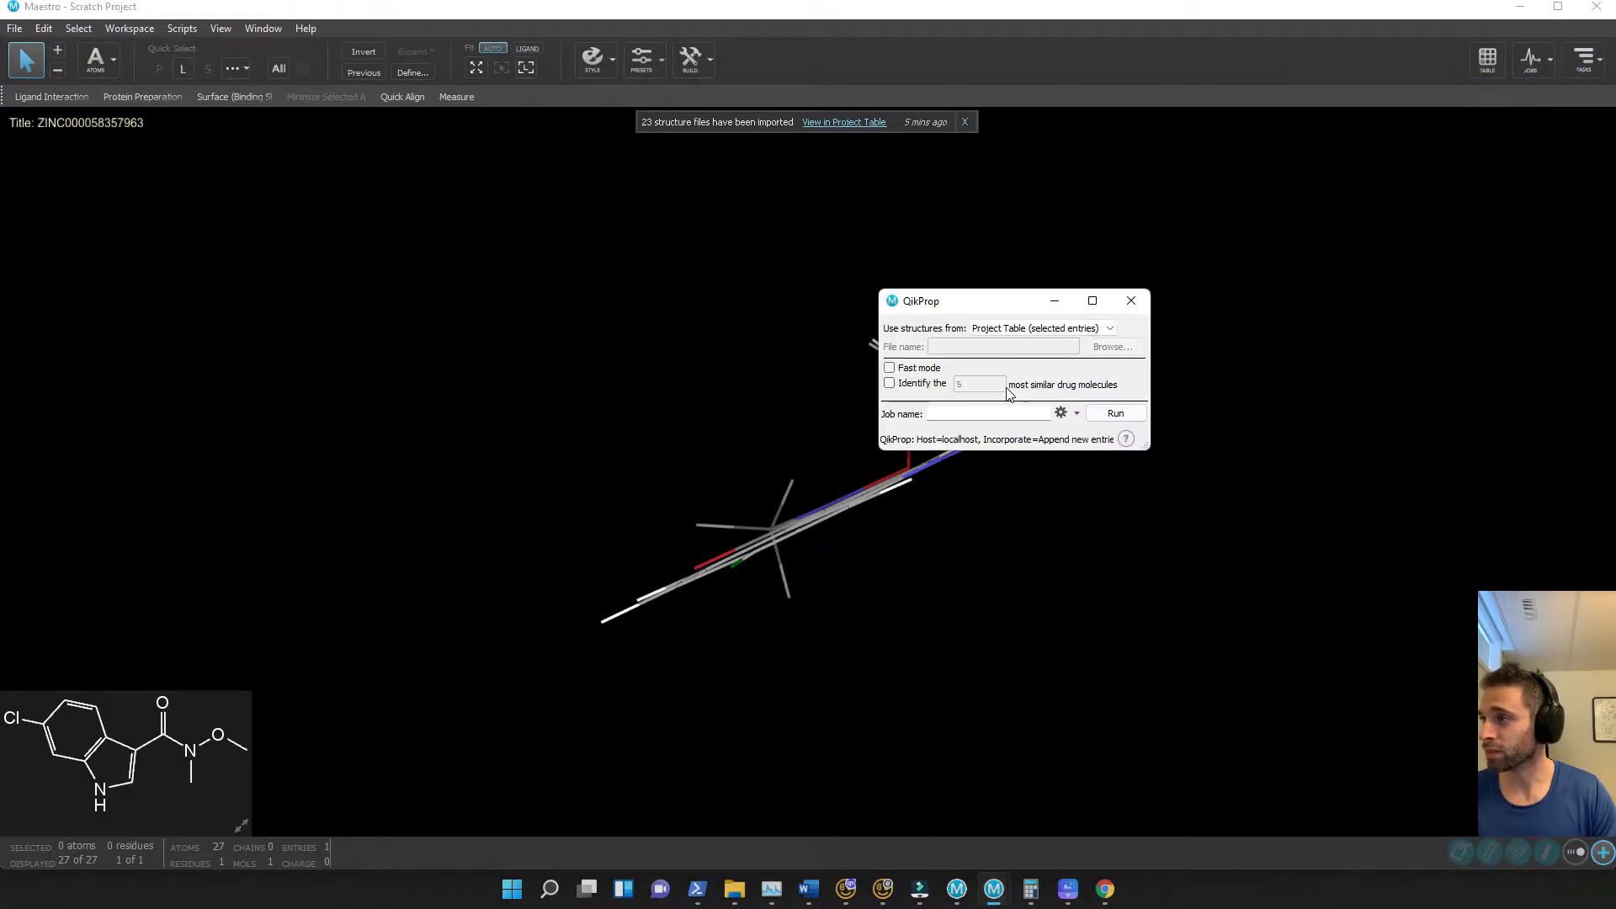
Name the QikProp job CB1_QikProp_3 and run it, applying the All-atom with No-Lp treatment to all entries
click(995, 412)
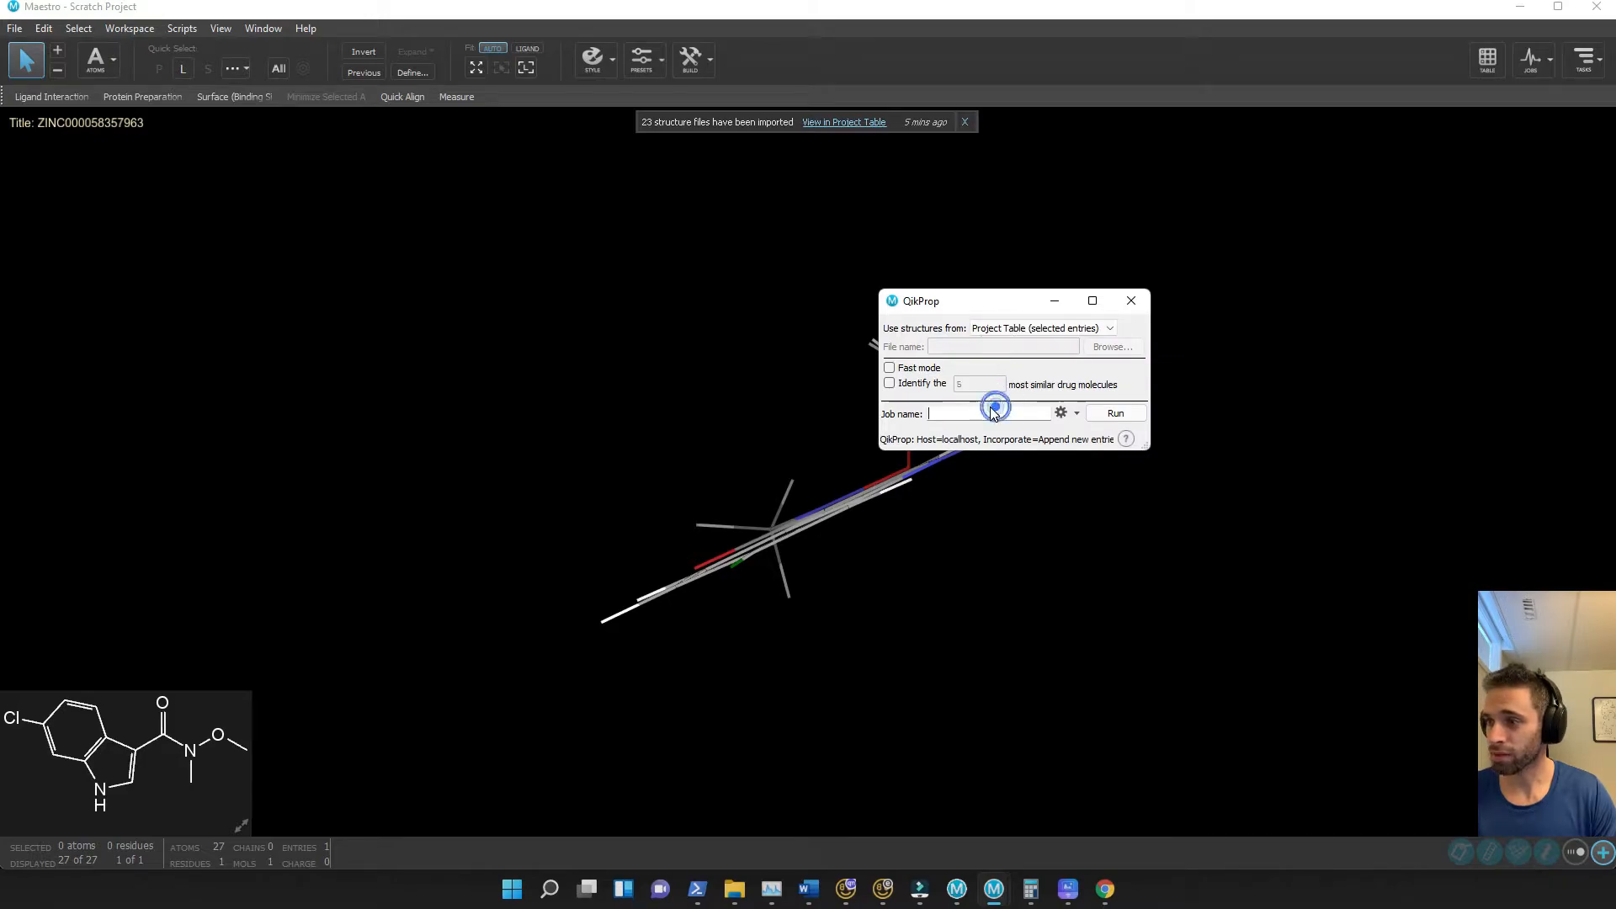
text(Cb)
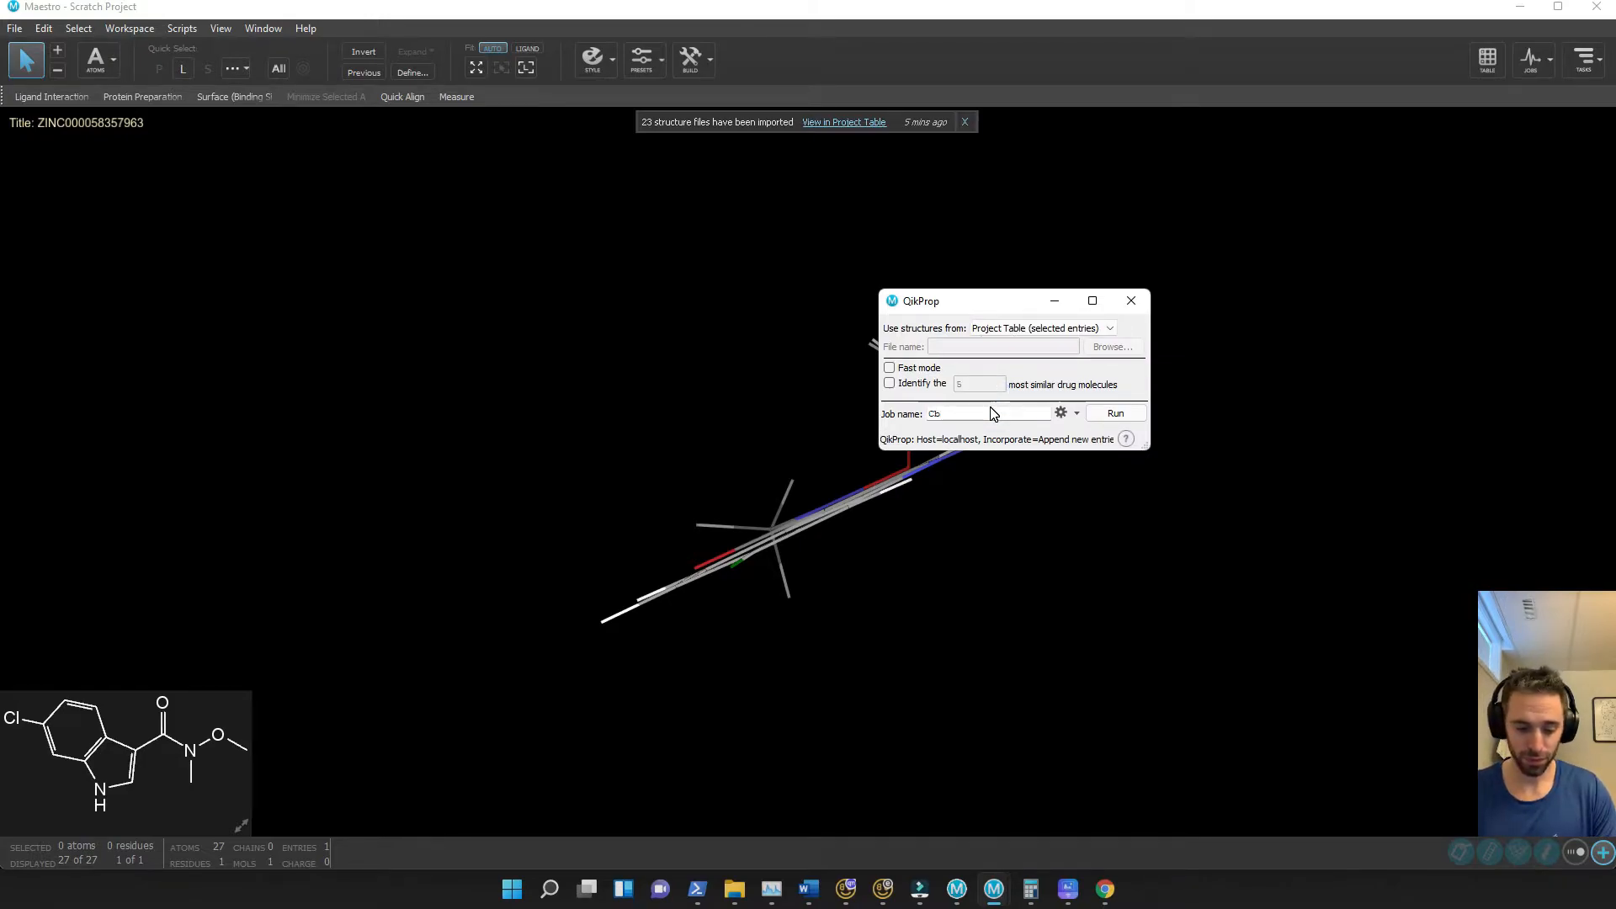
key(BackSpace)
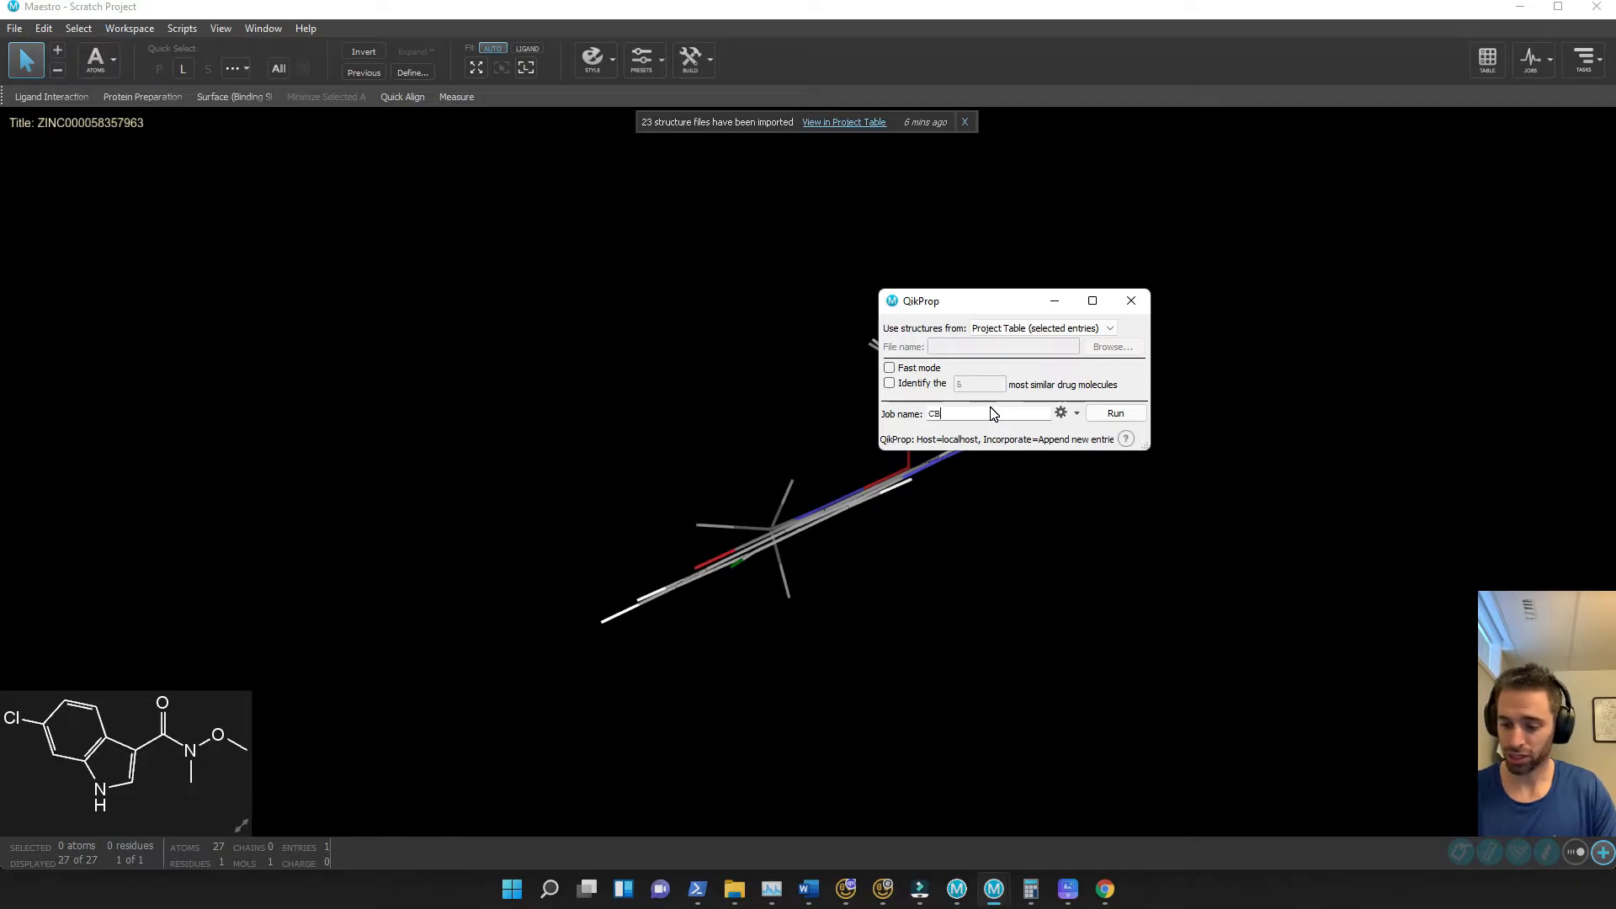
text(B1_QikPro)
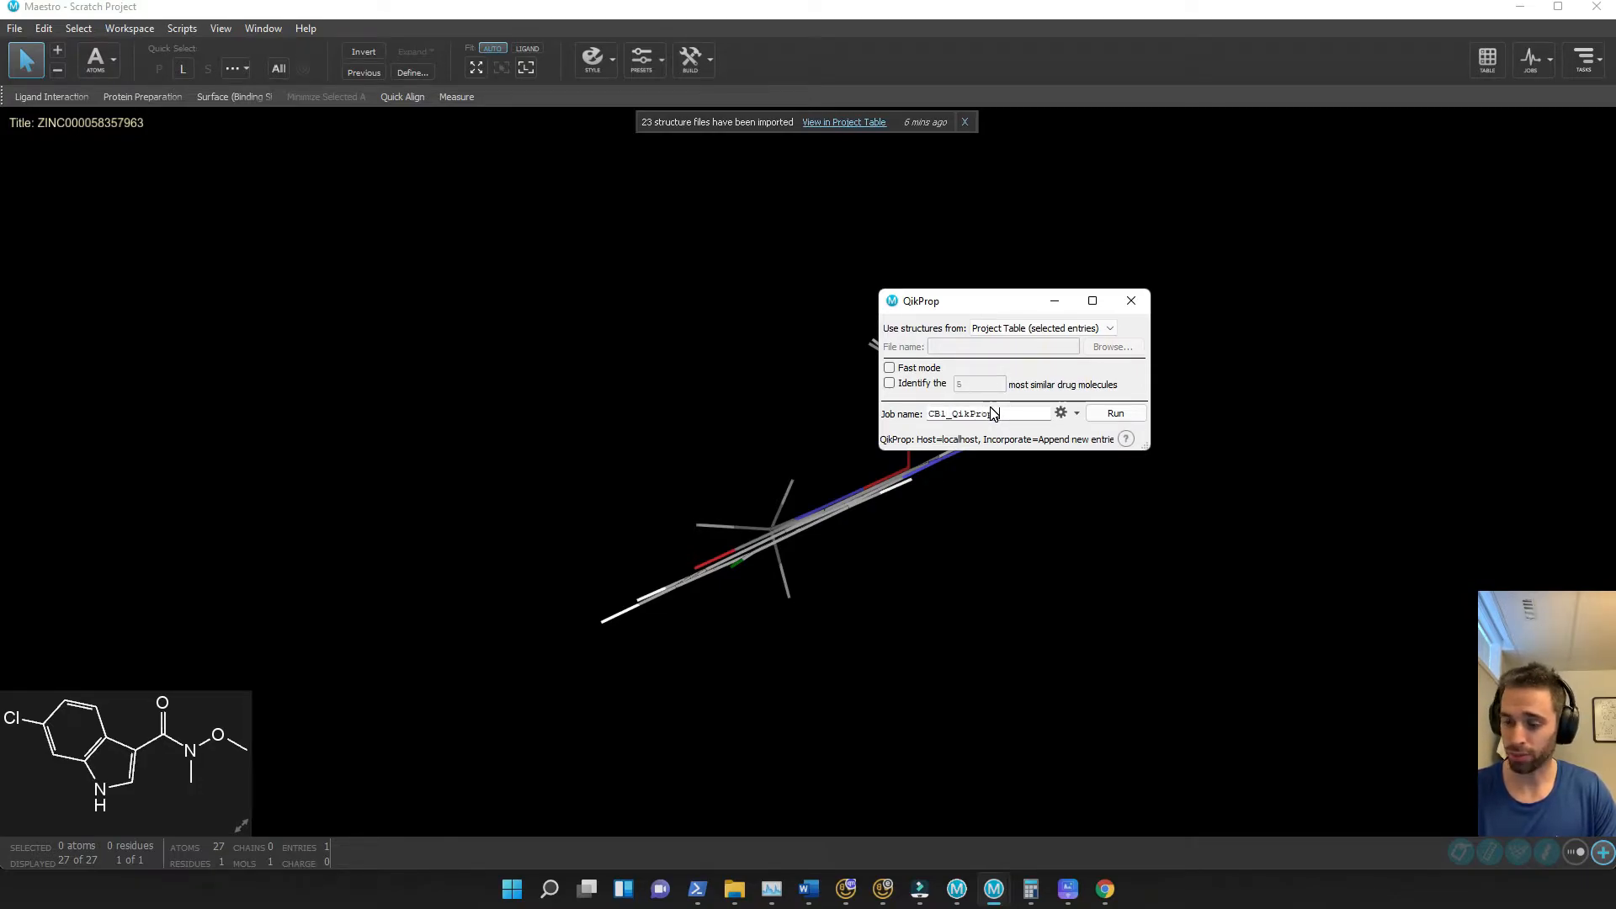
text(p_3)
click(1115, 412)
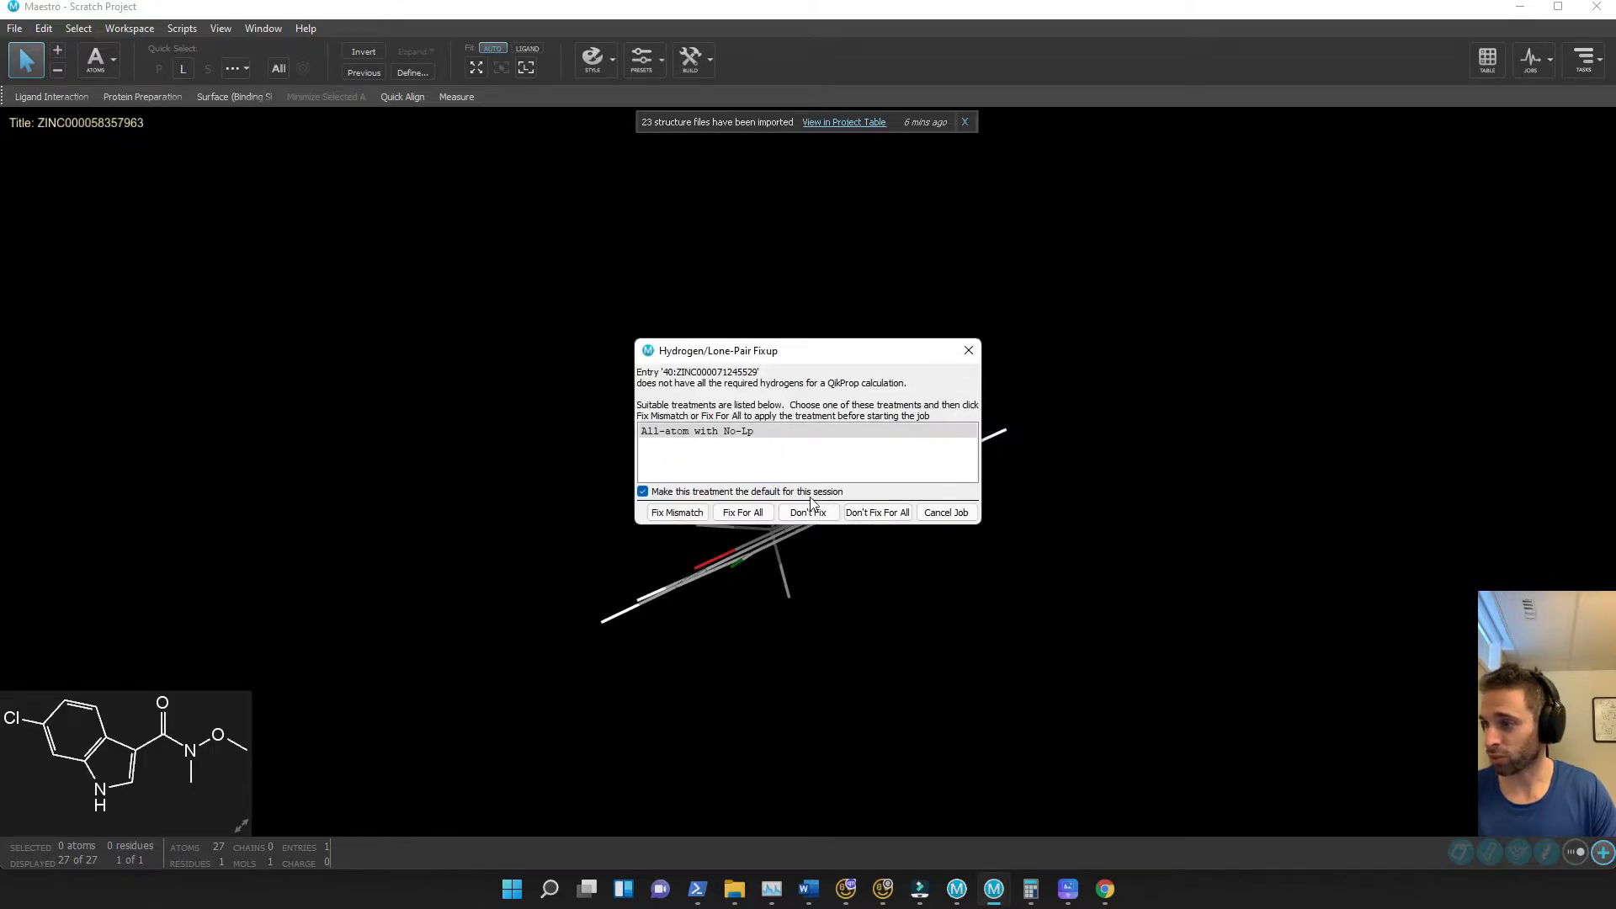
click(758, 511)
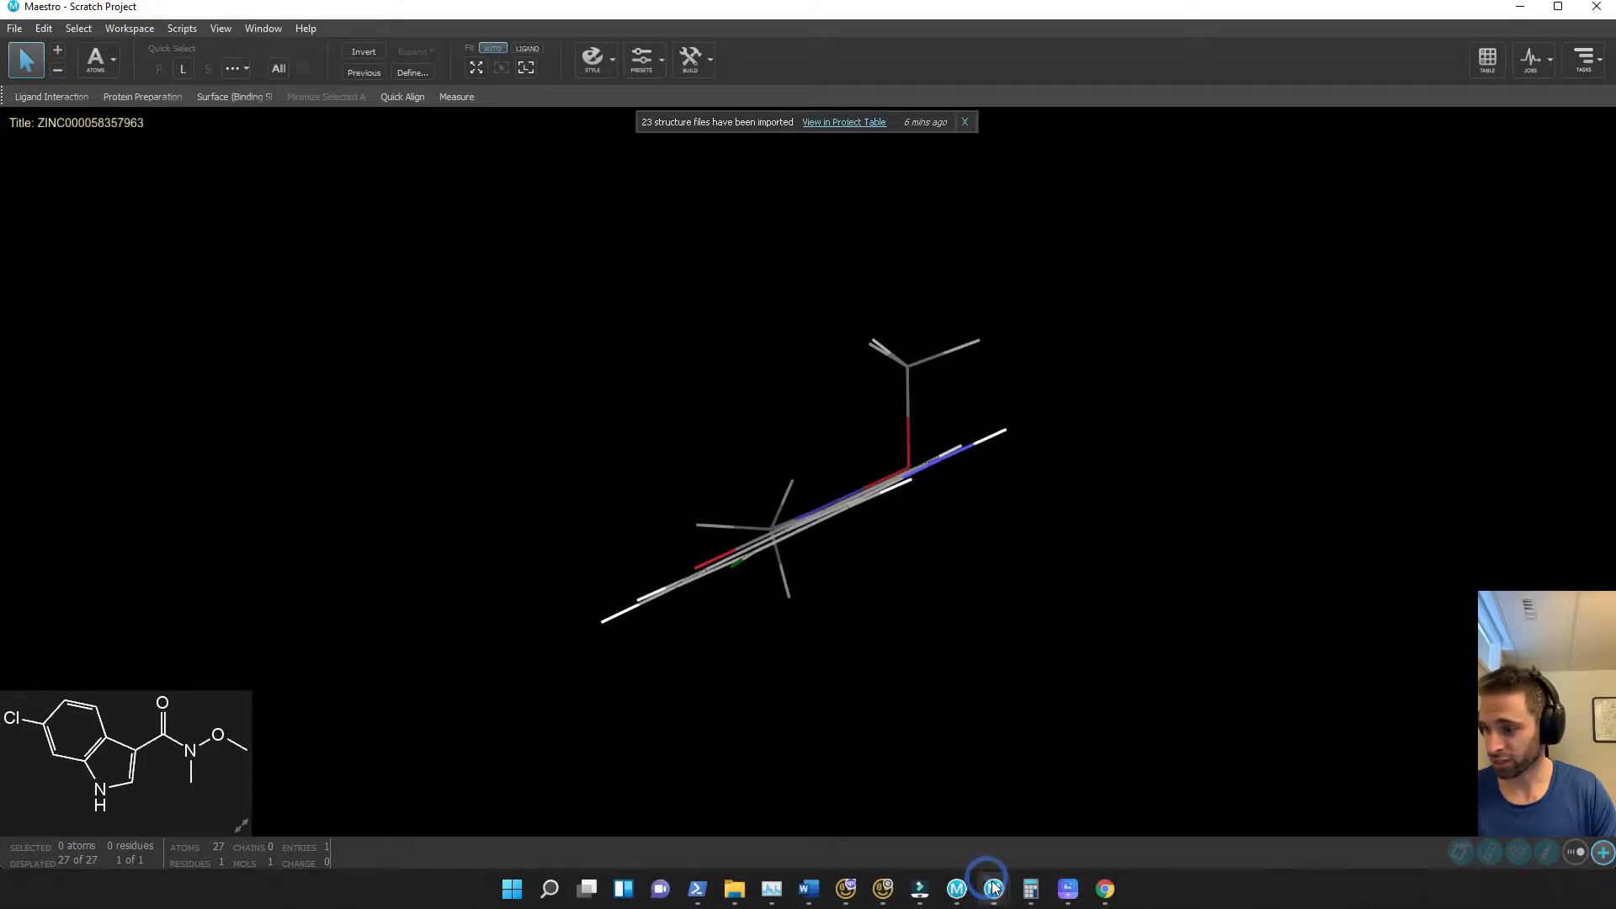
Switch to the Maestro session with the twenty imported structure files and open QikProp
mouse_move(993, 888)
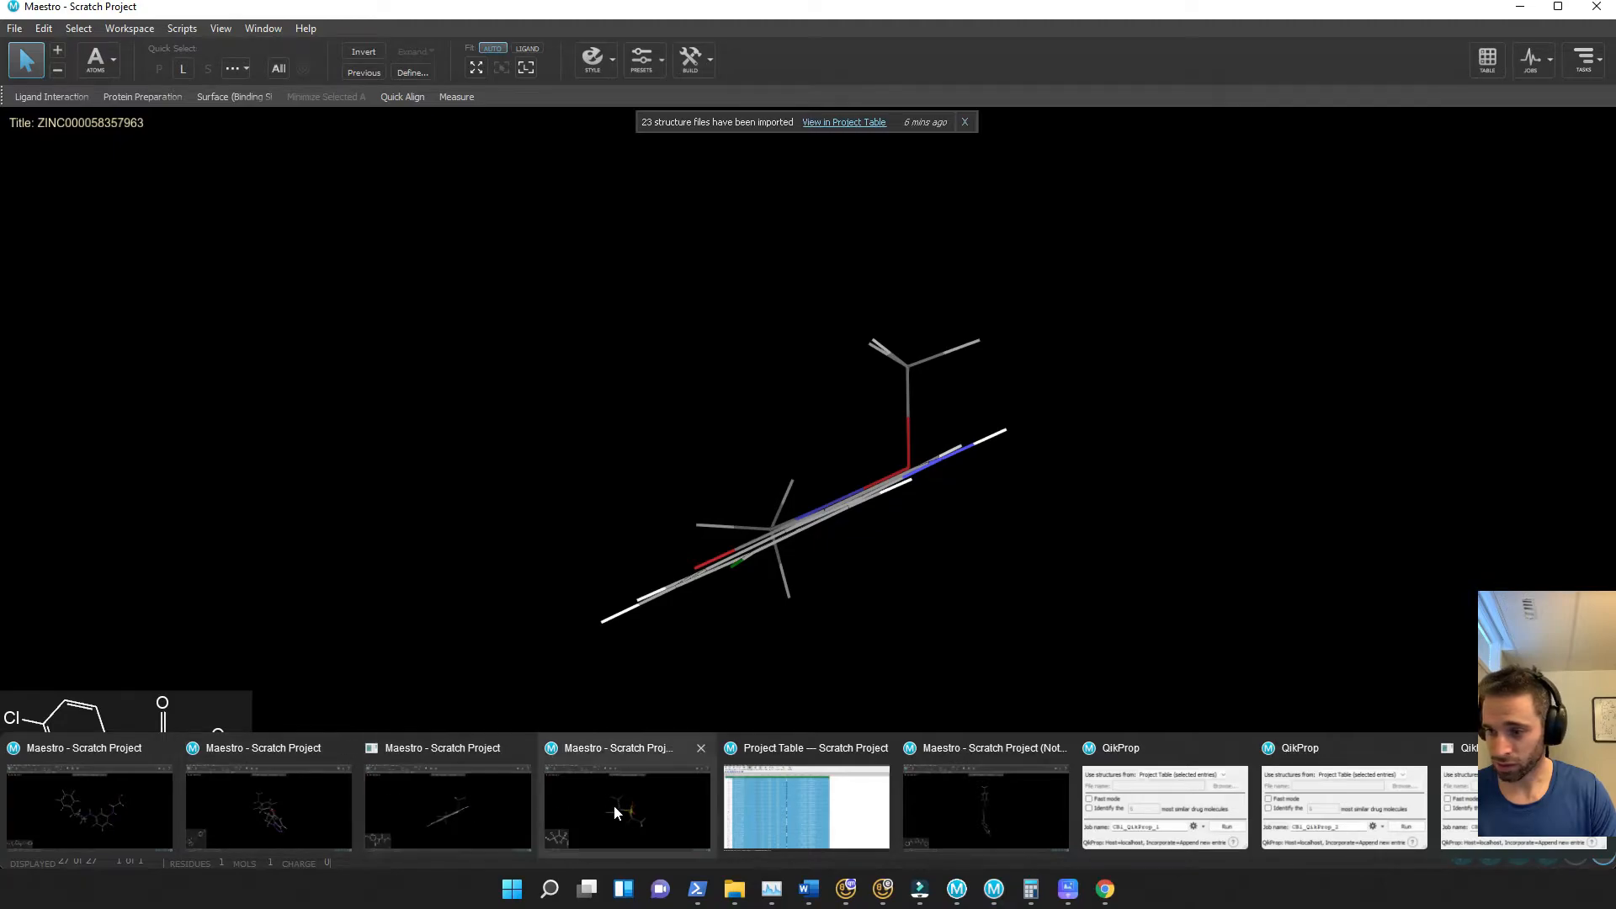
click(614, 805)
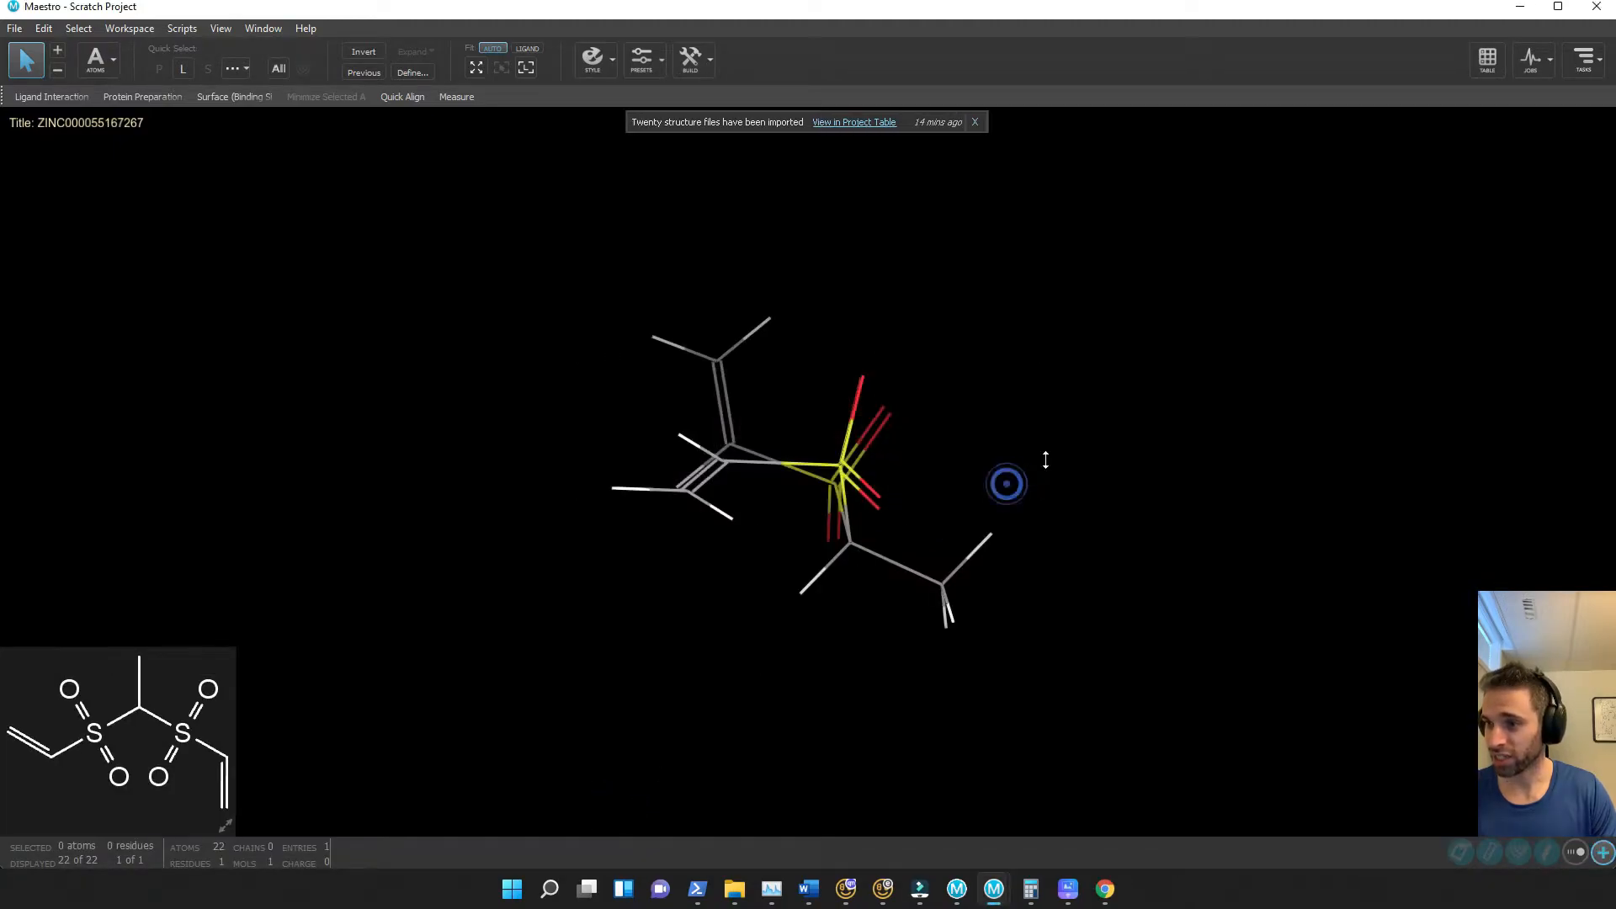
click(1588, 62)
click(1470, 136)
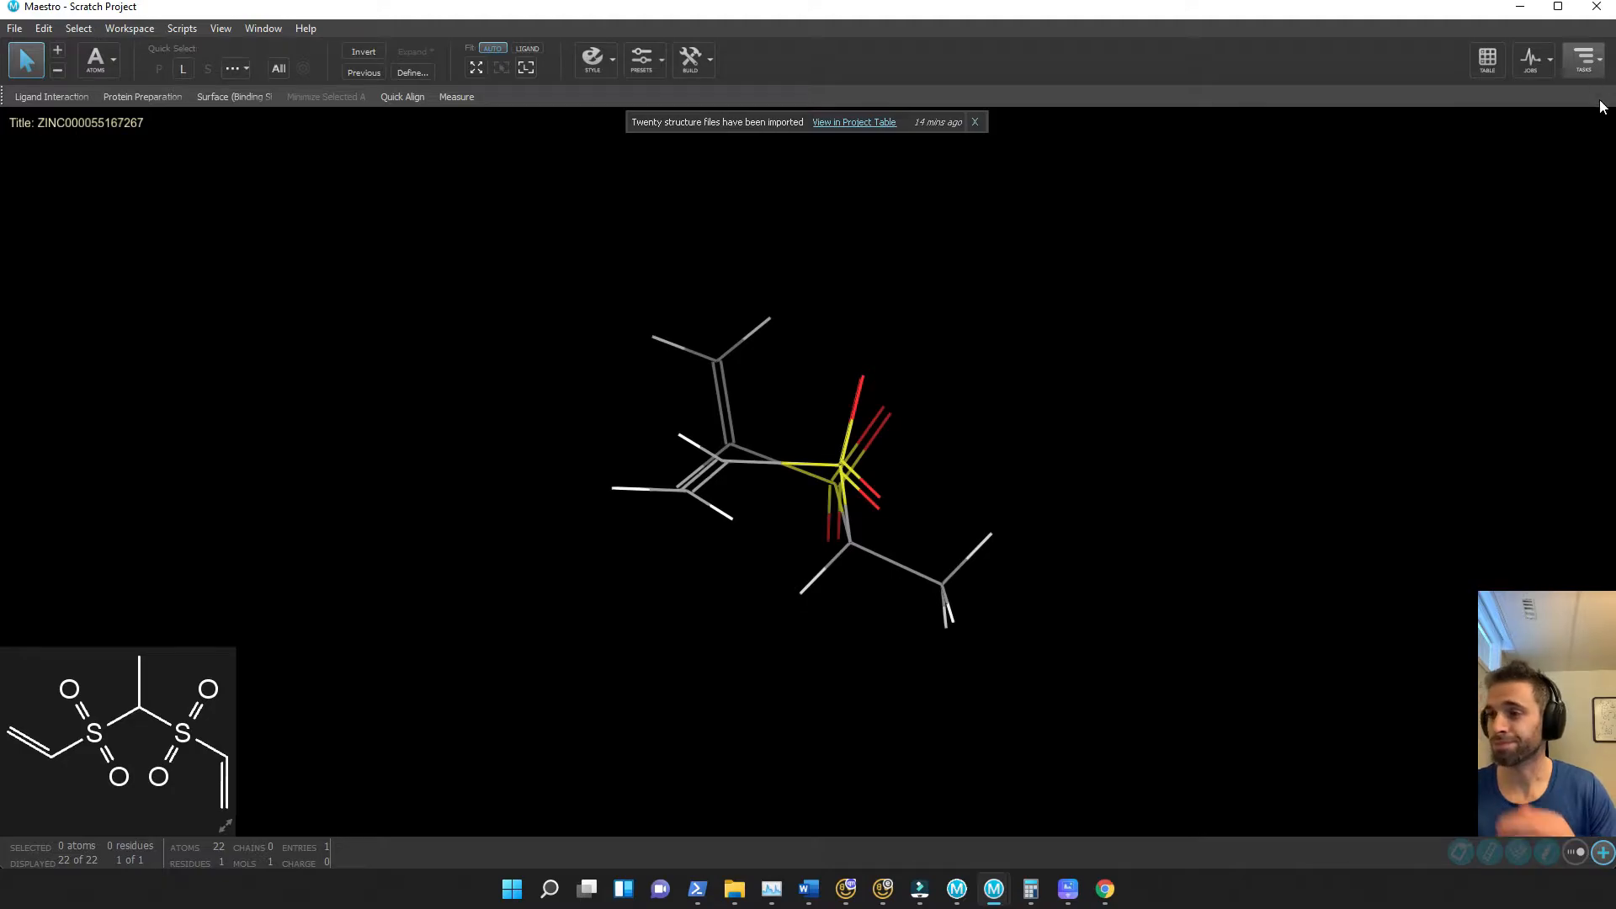
click(1083, 169)
click(1585, 58)
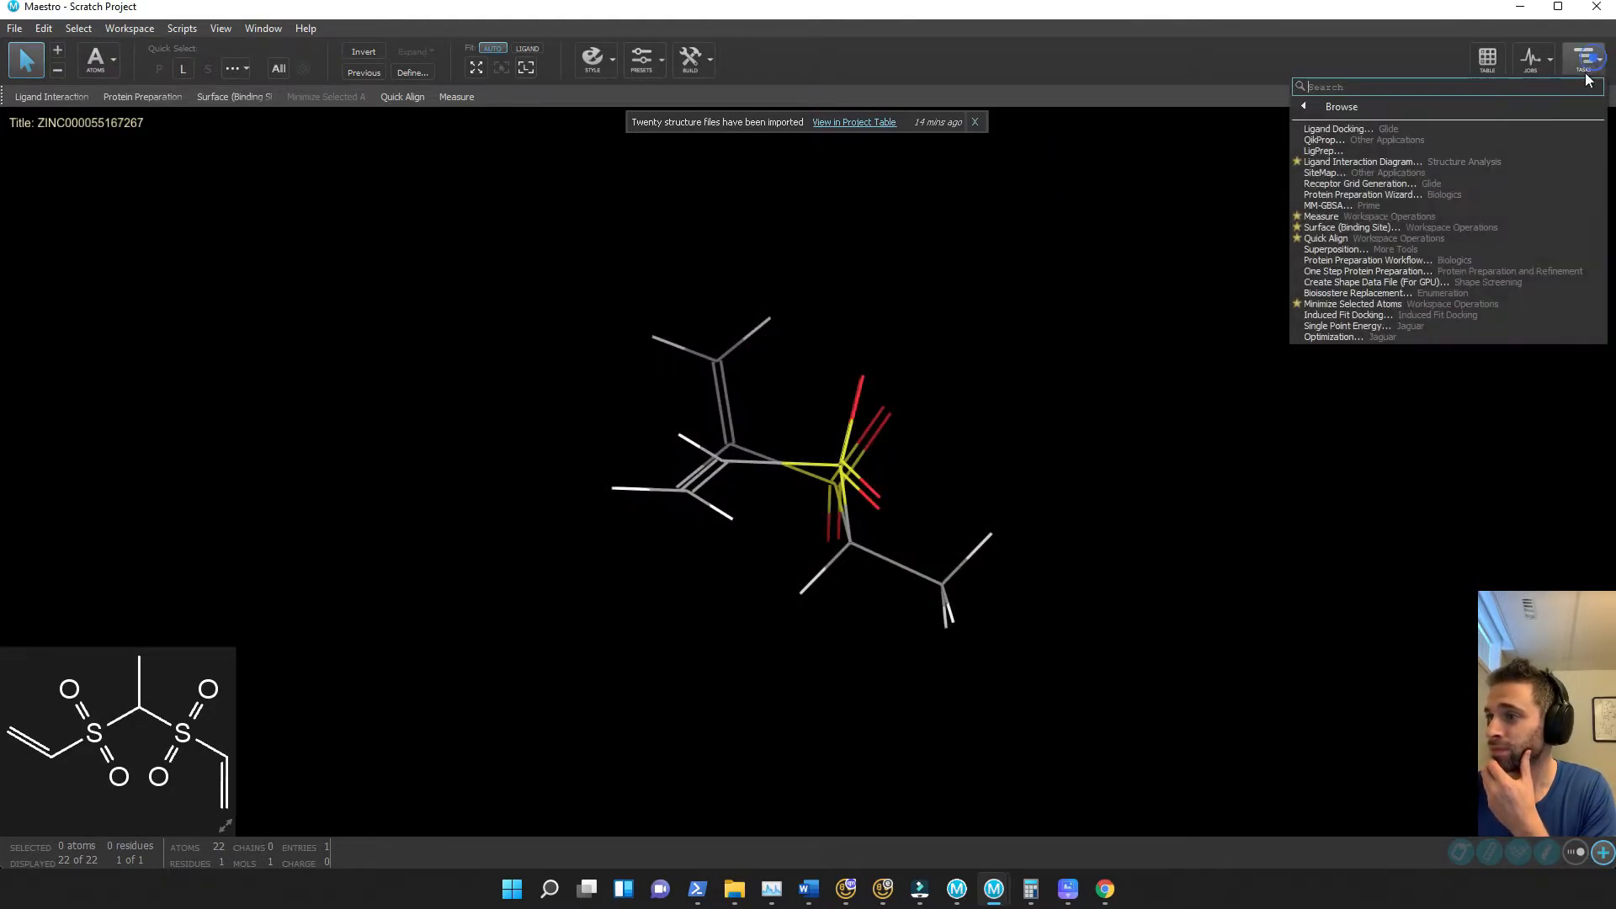
click(1529, 140)
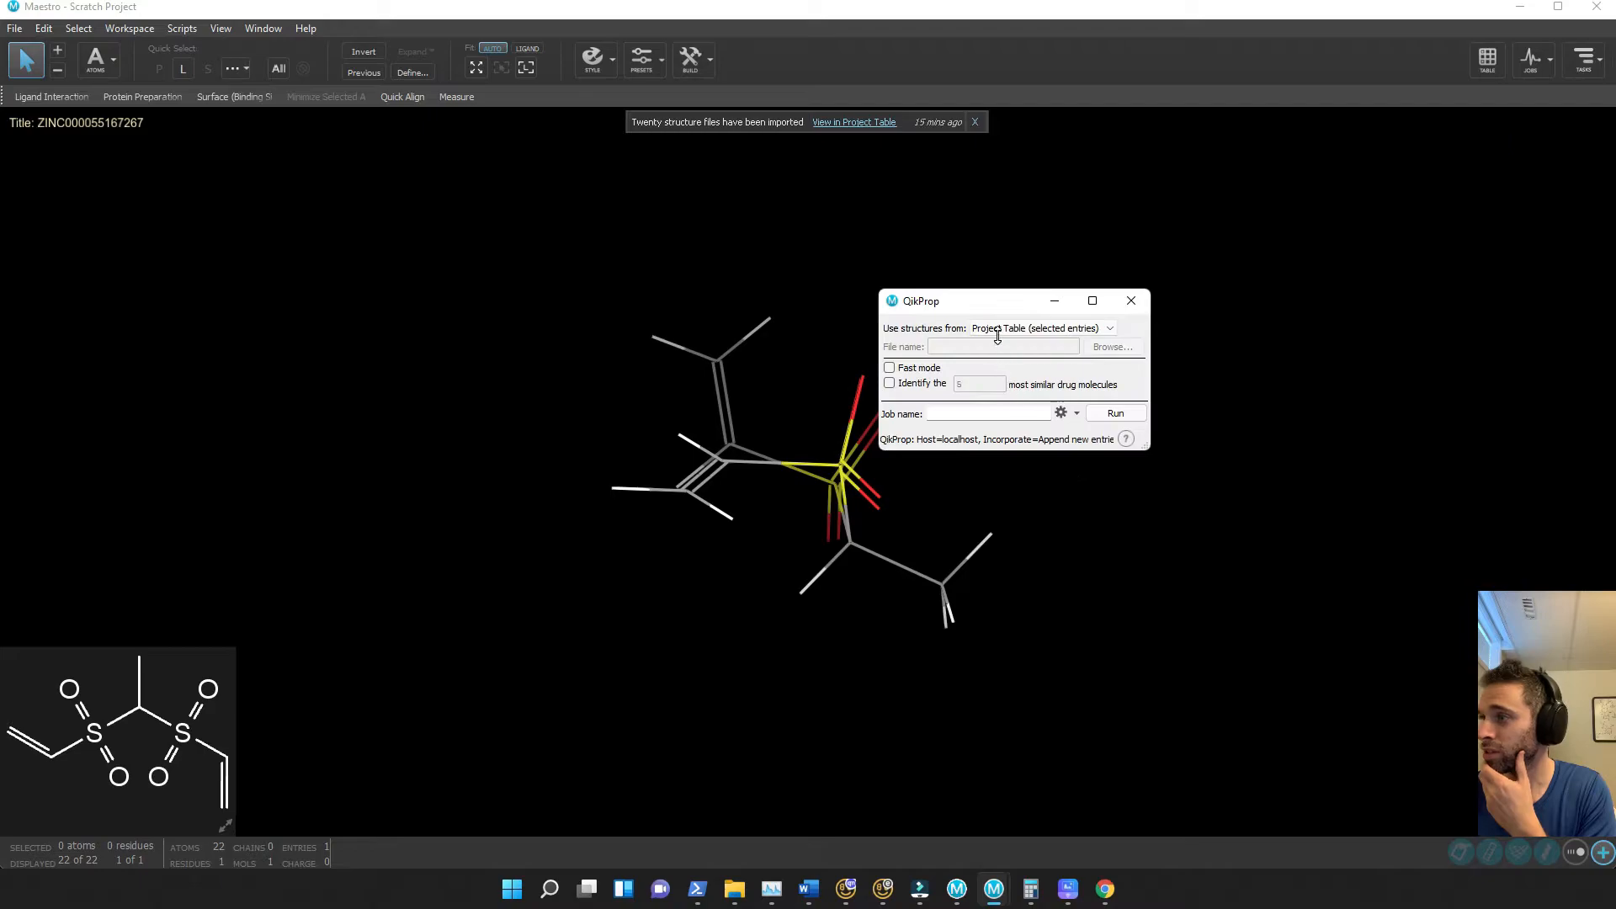
Keep Project Table (selected entries) as the source, name the job CB1_QikProp_4 and run it with the hydrogen fix for all entries
click(997, 351)
click(1029, 328)
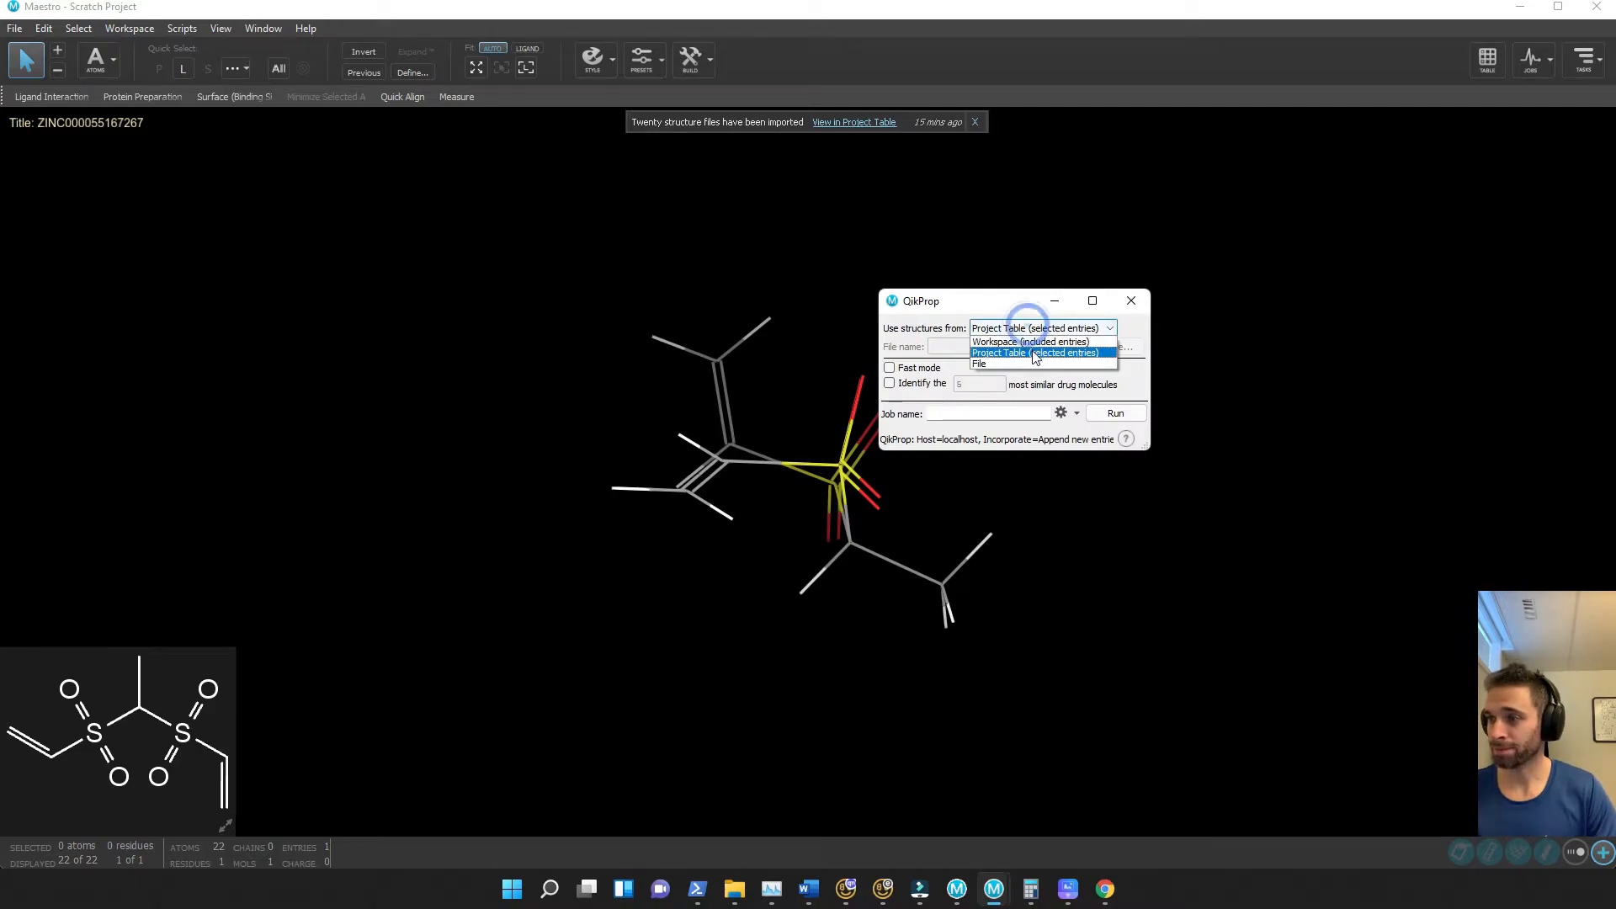
click(1028, 348)
click(990, 414)
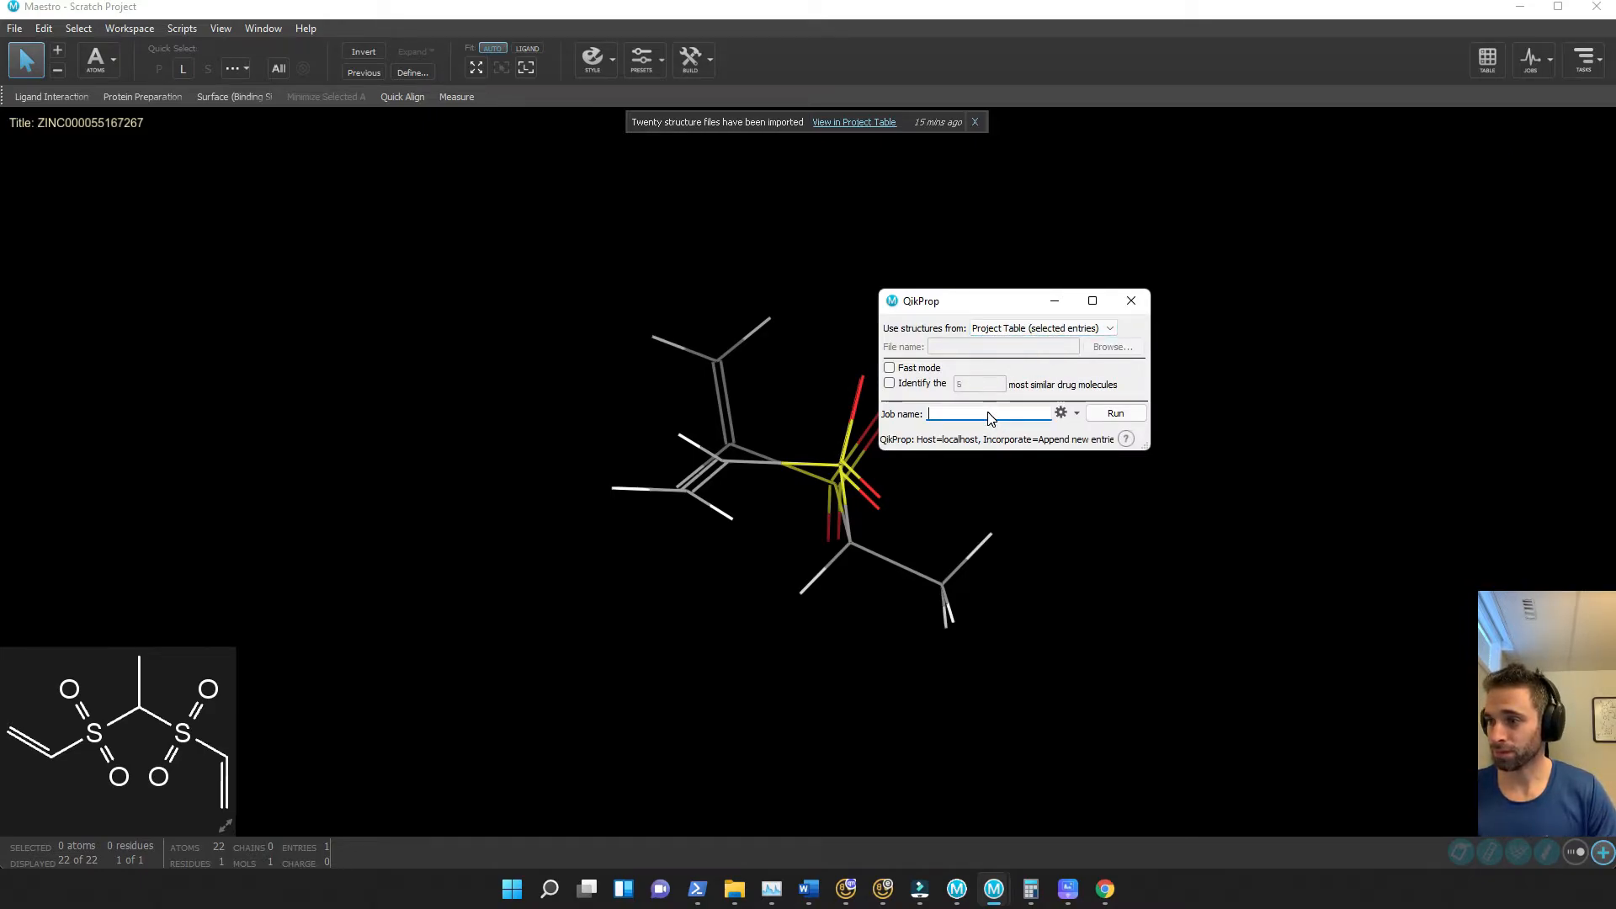
text(CB)
text(1)
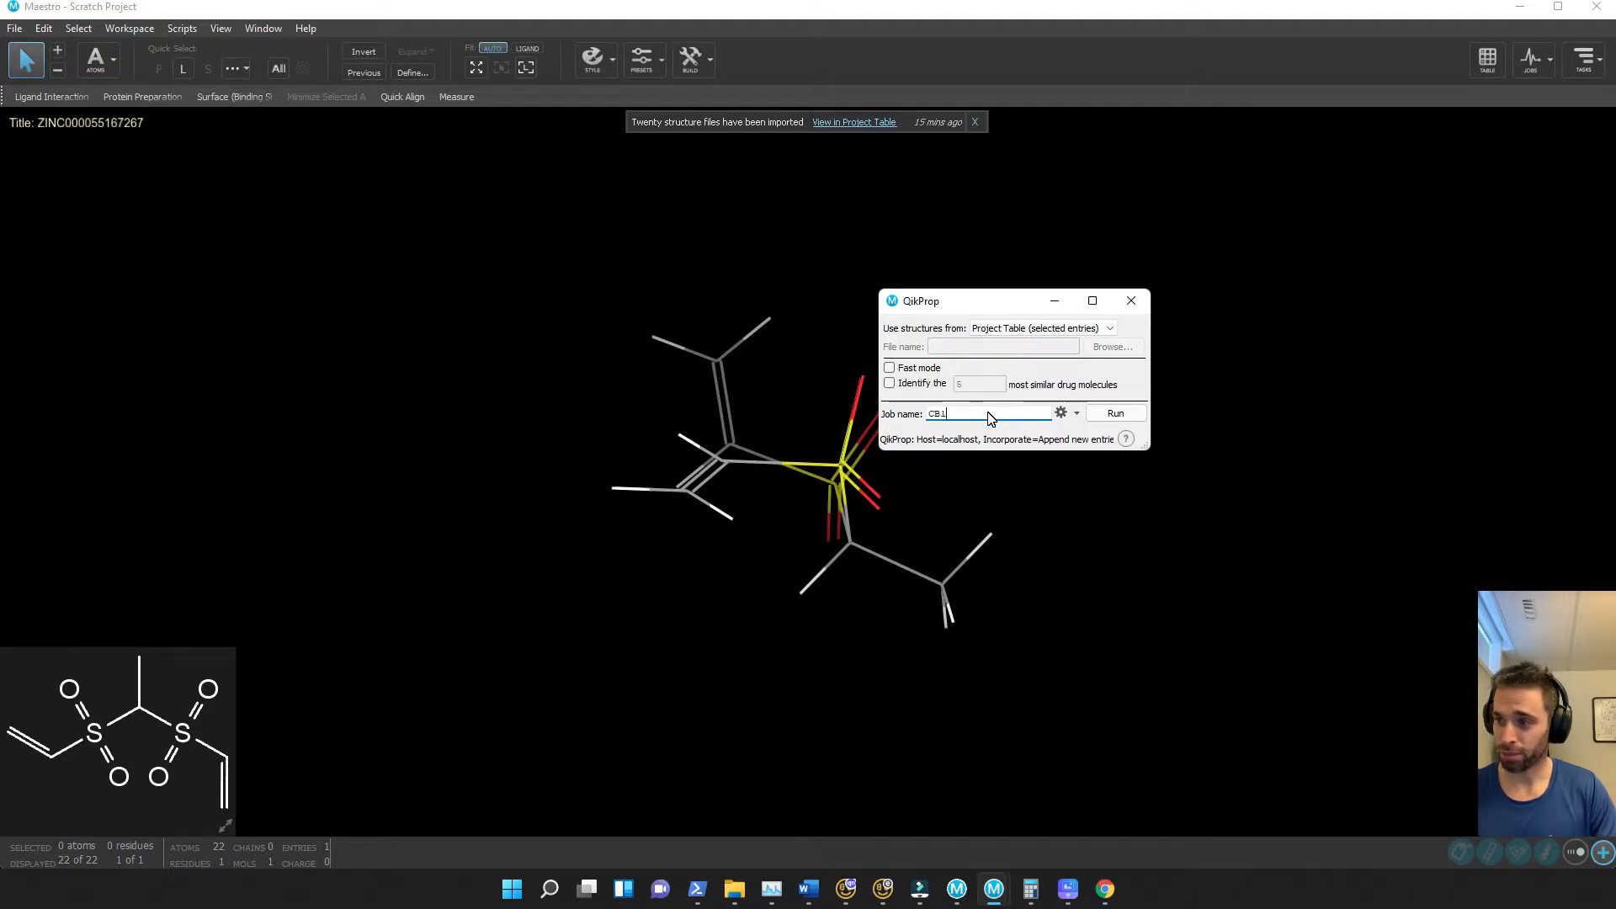
text(_Qik)
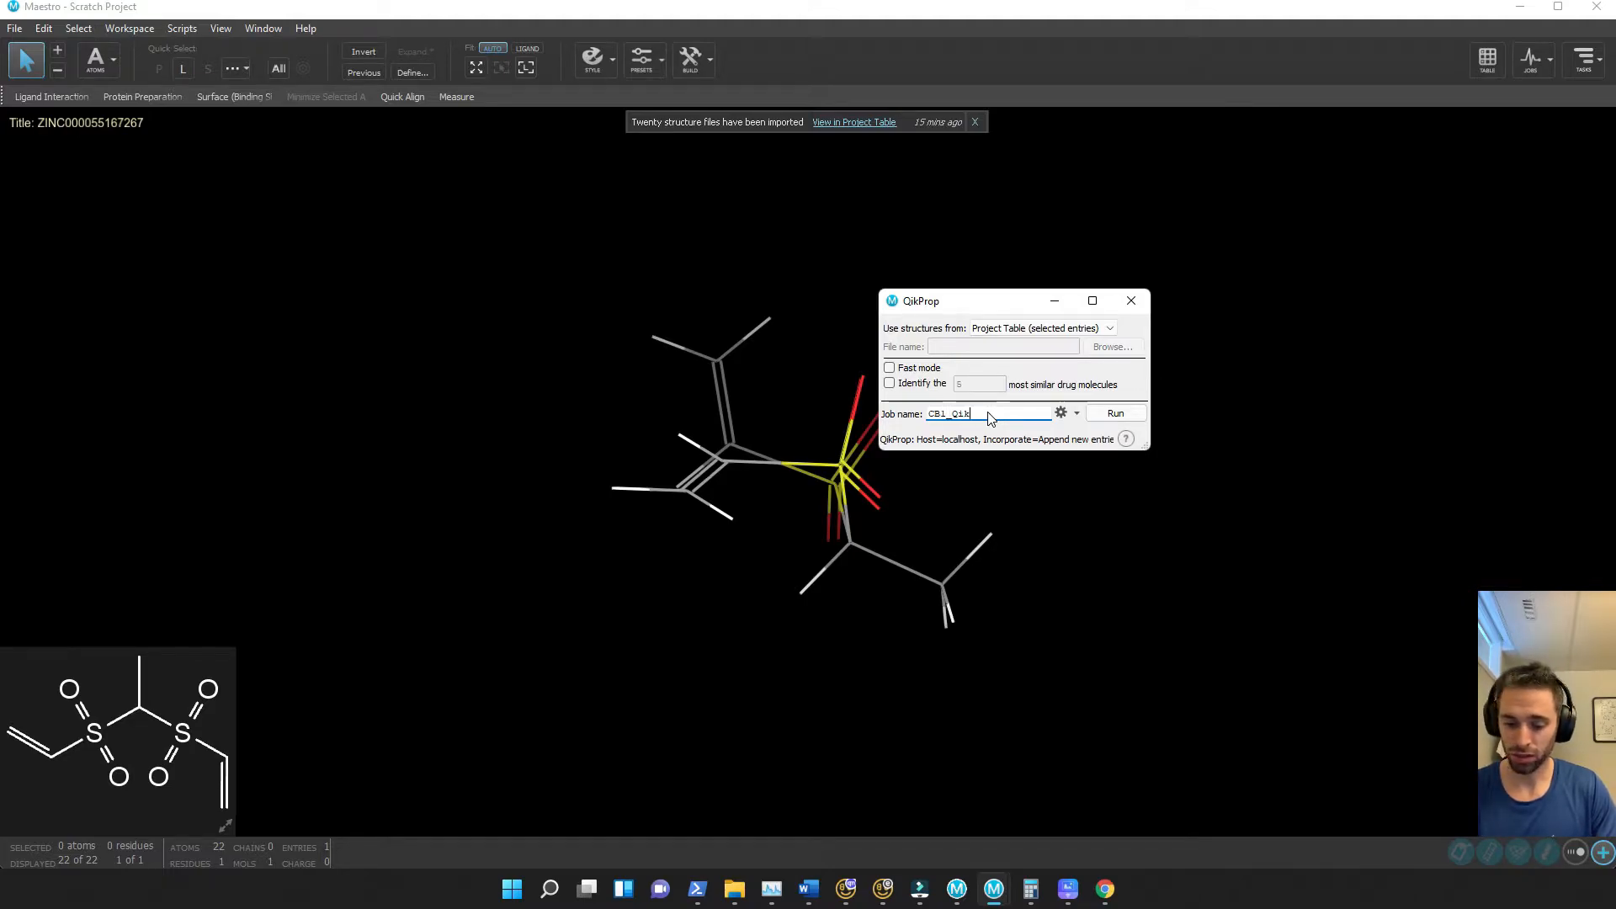
text(Prop_4)
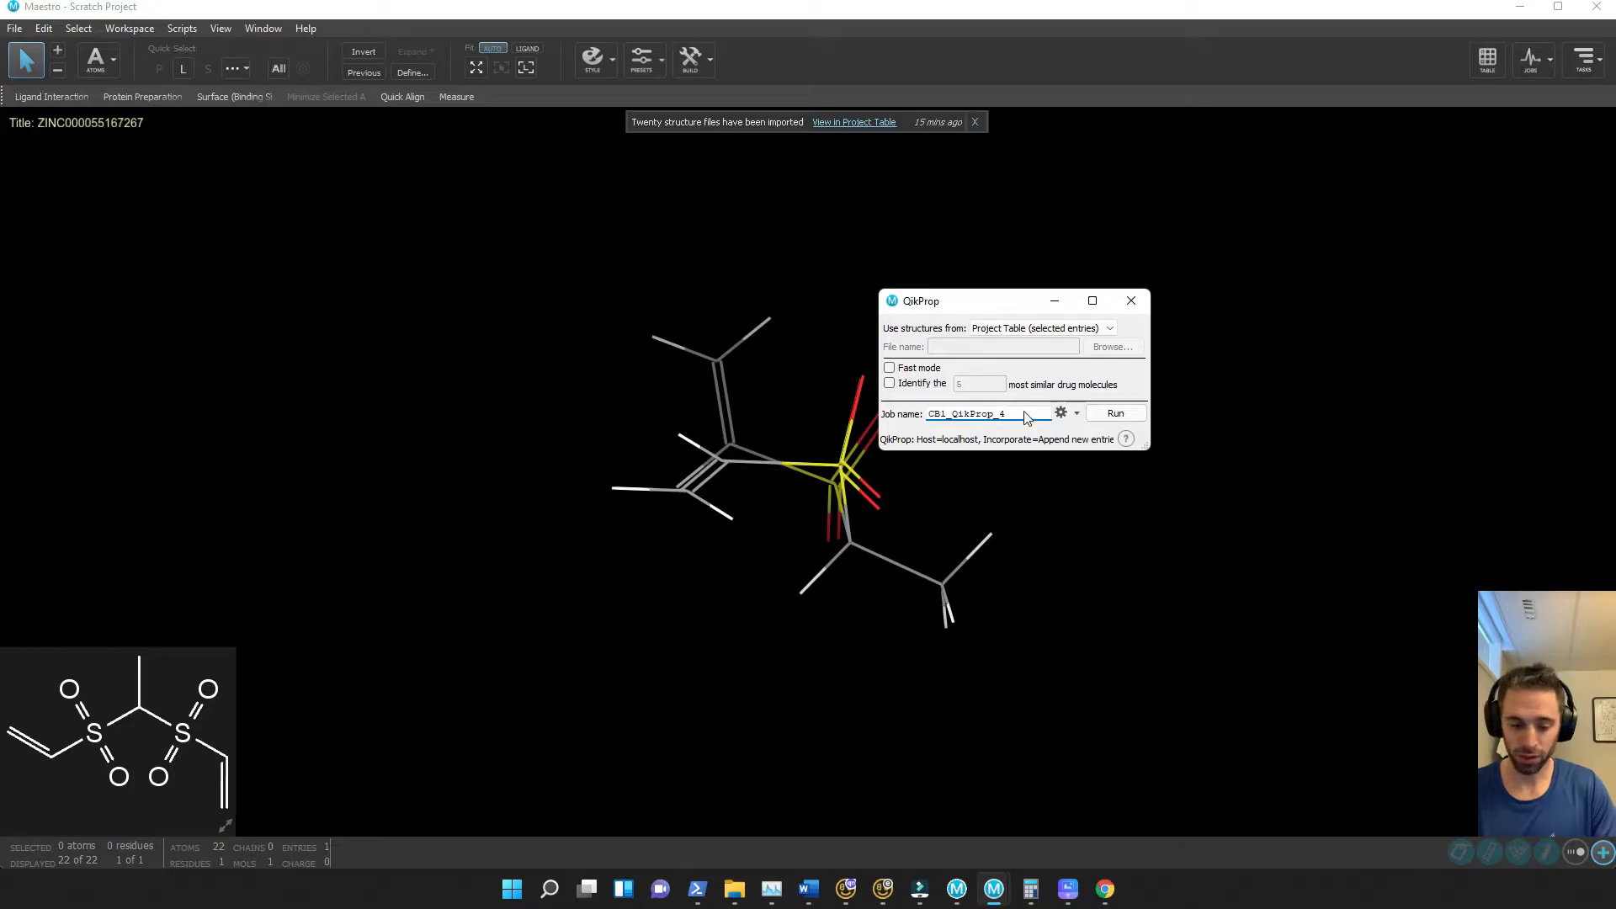
click(1116, 413)
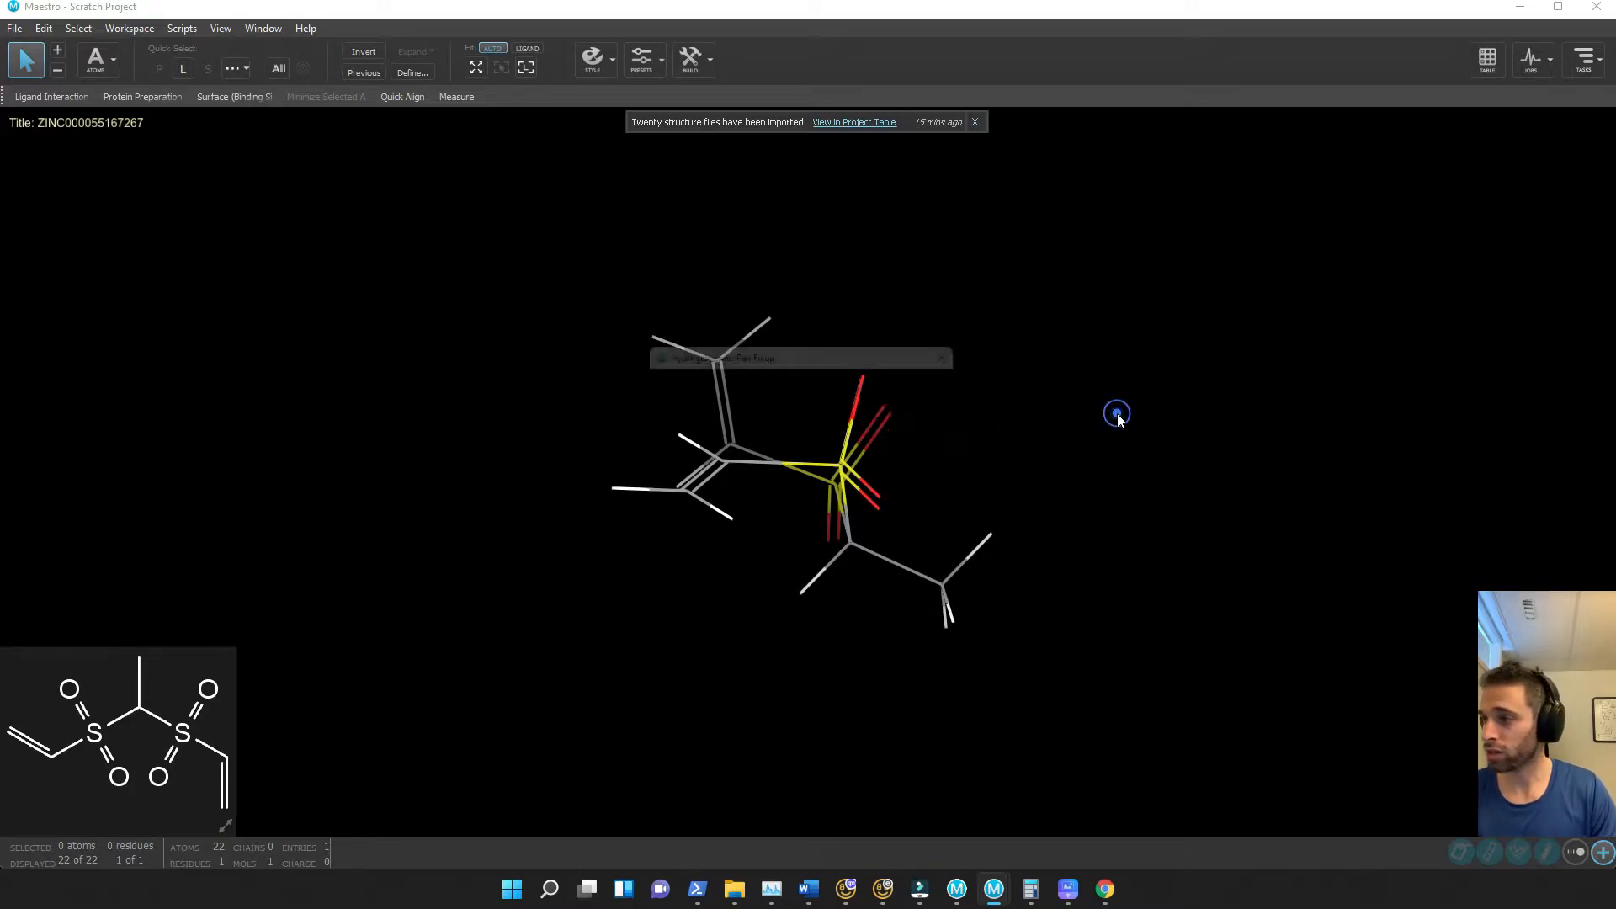
click(746, 510)
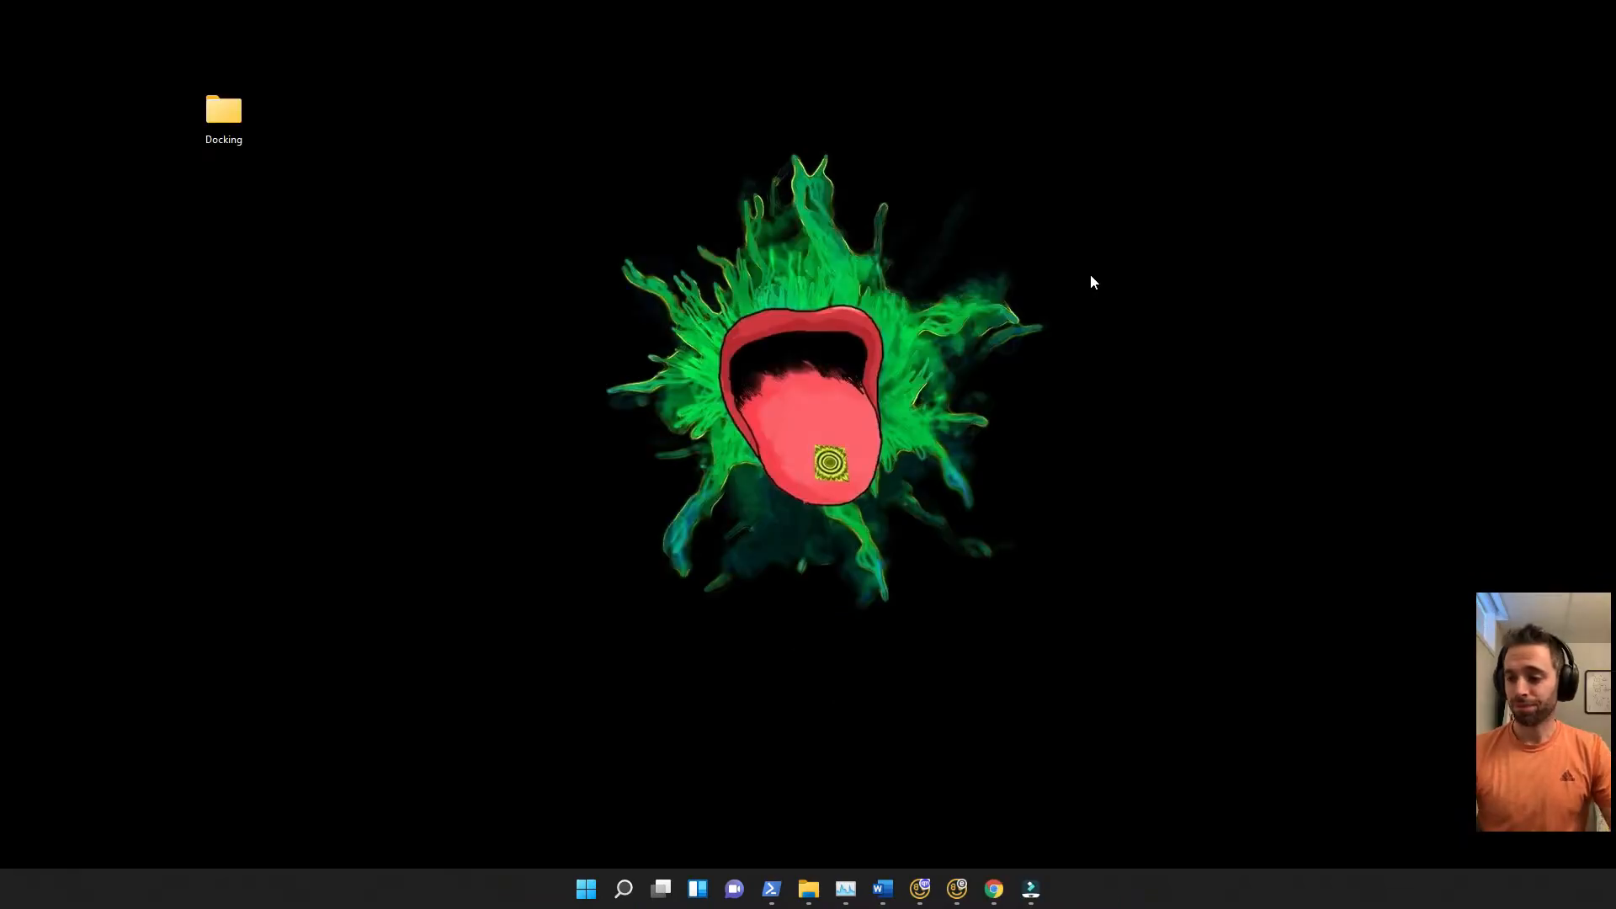
Launch Maestro and open the recent project Youtube - CB2.prj
click(624, 882)
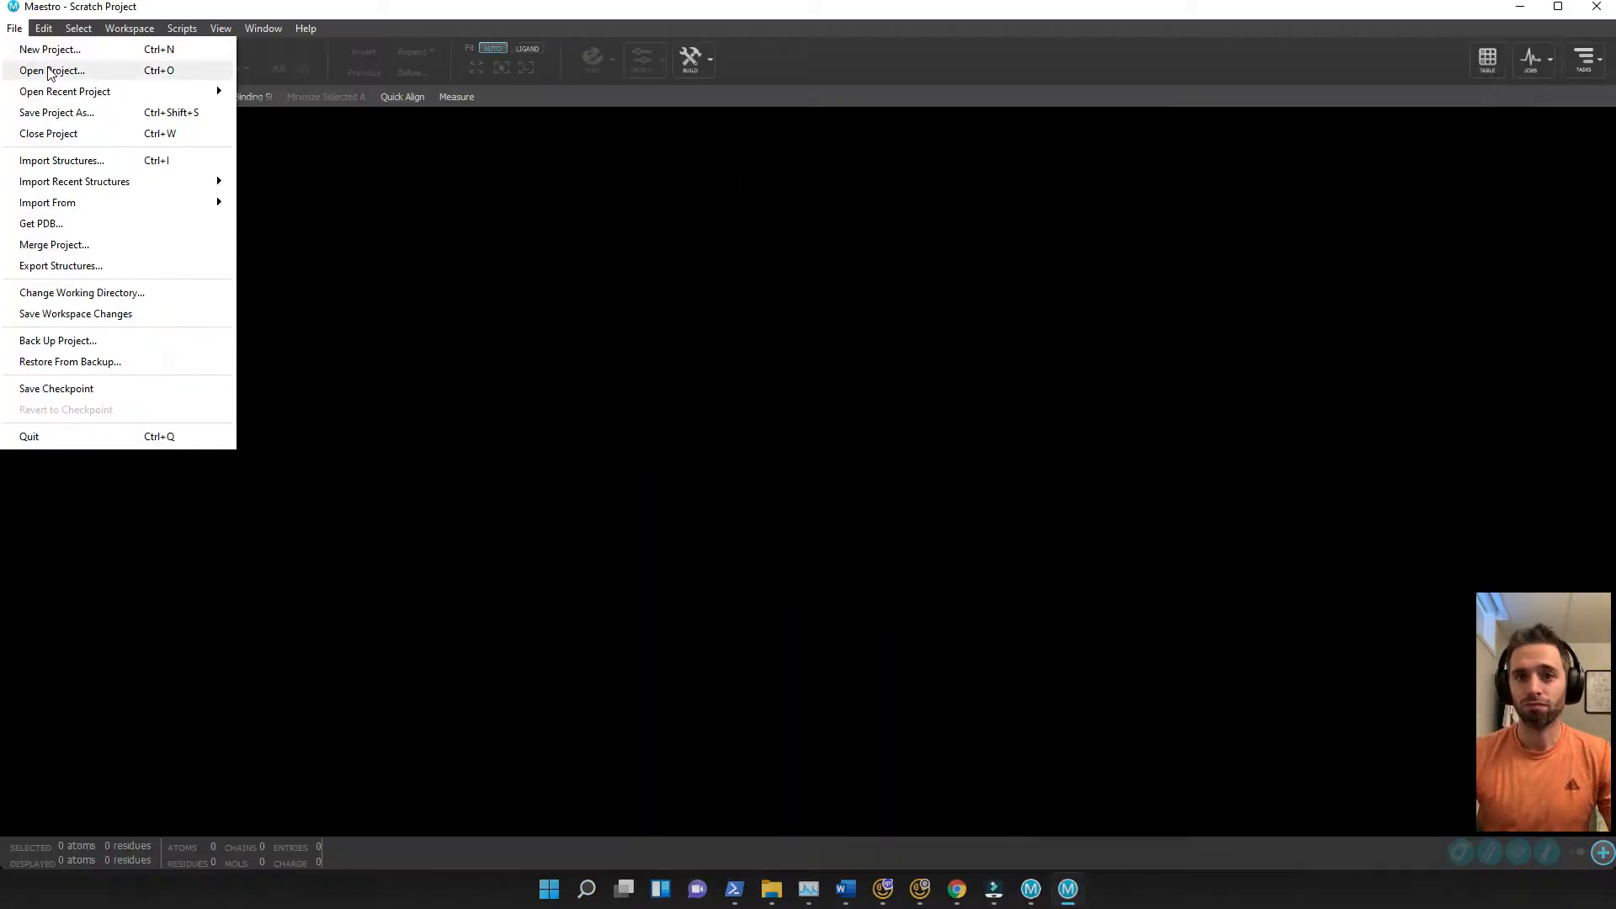
mouse_move(216, 89)
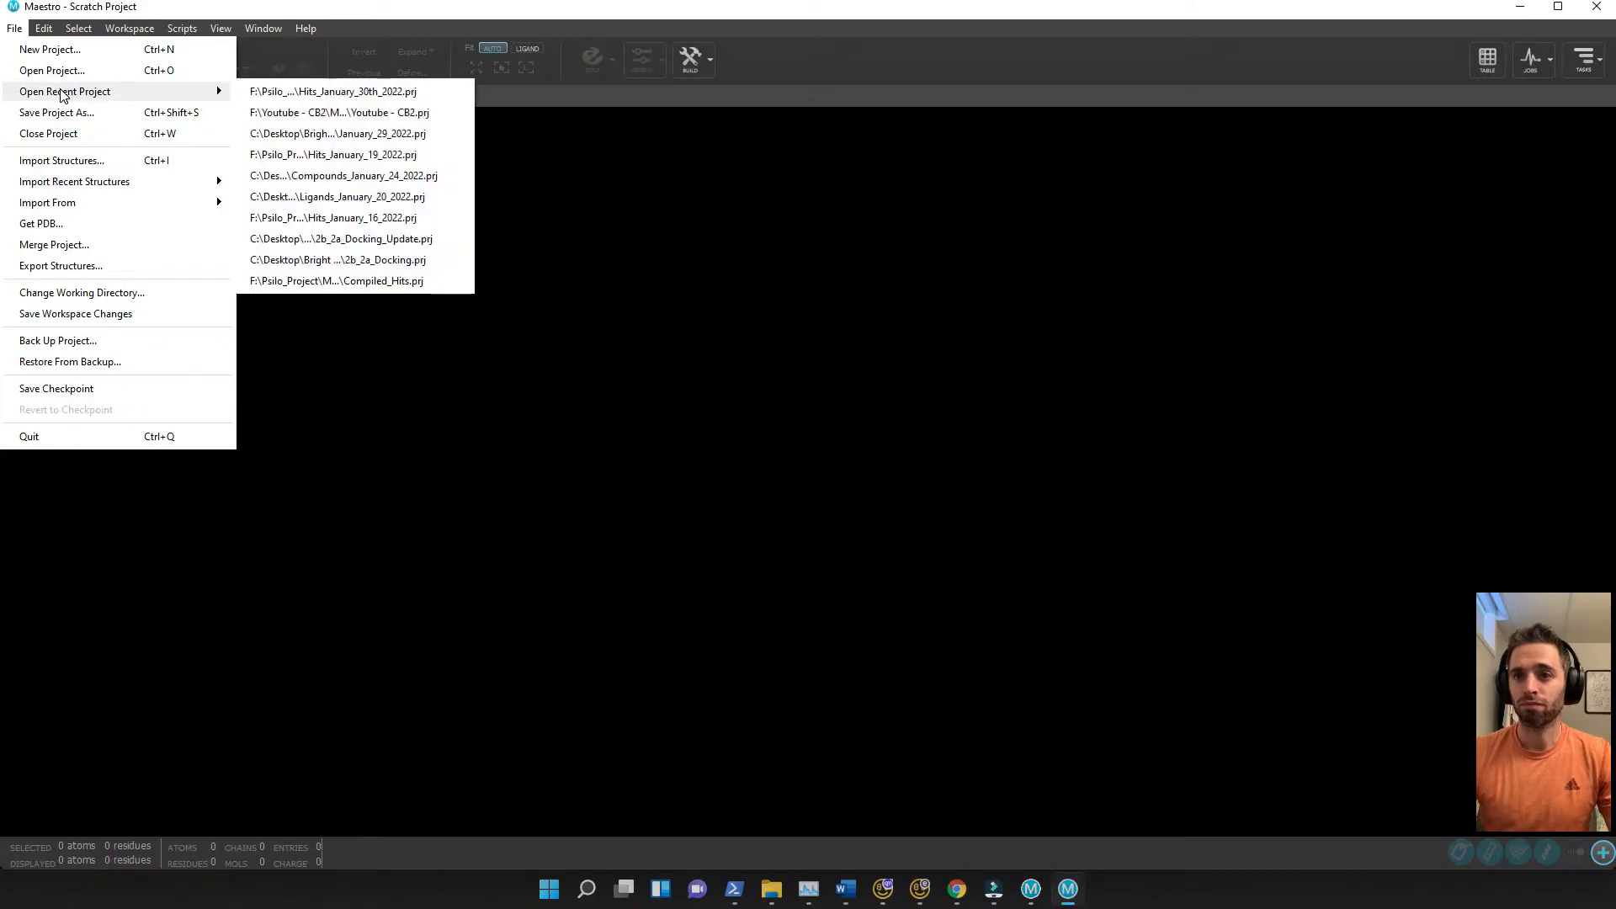
click(375, 113)
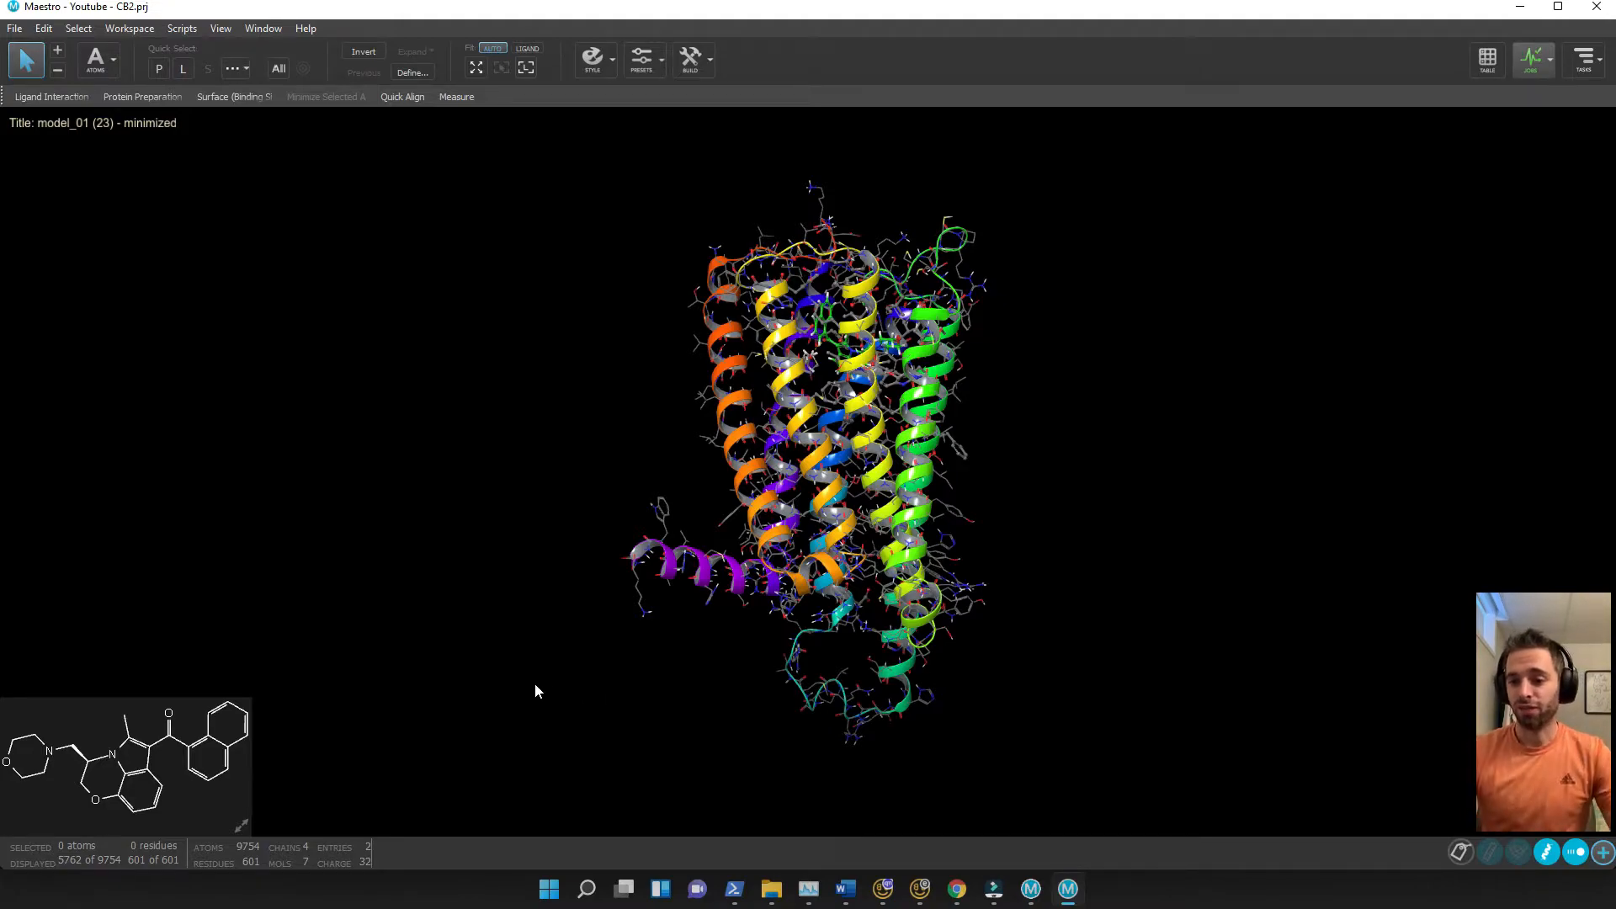
Open File Explorer and browse the C: drive to the Schrodinger folder inside the user account's Documents
click(587, 889)
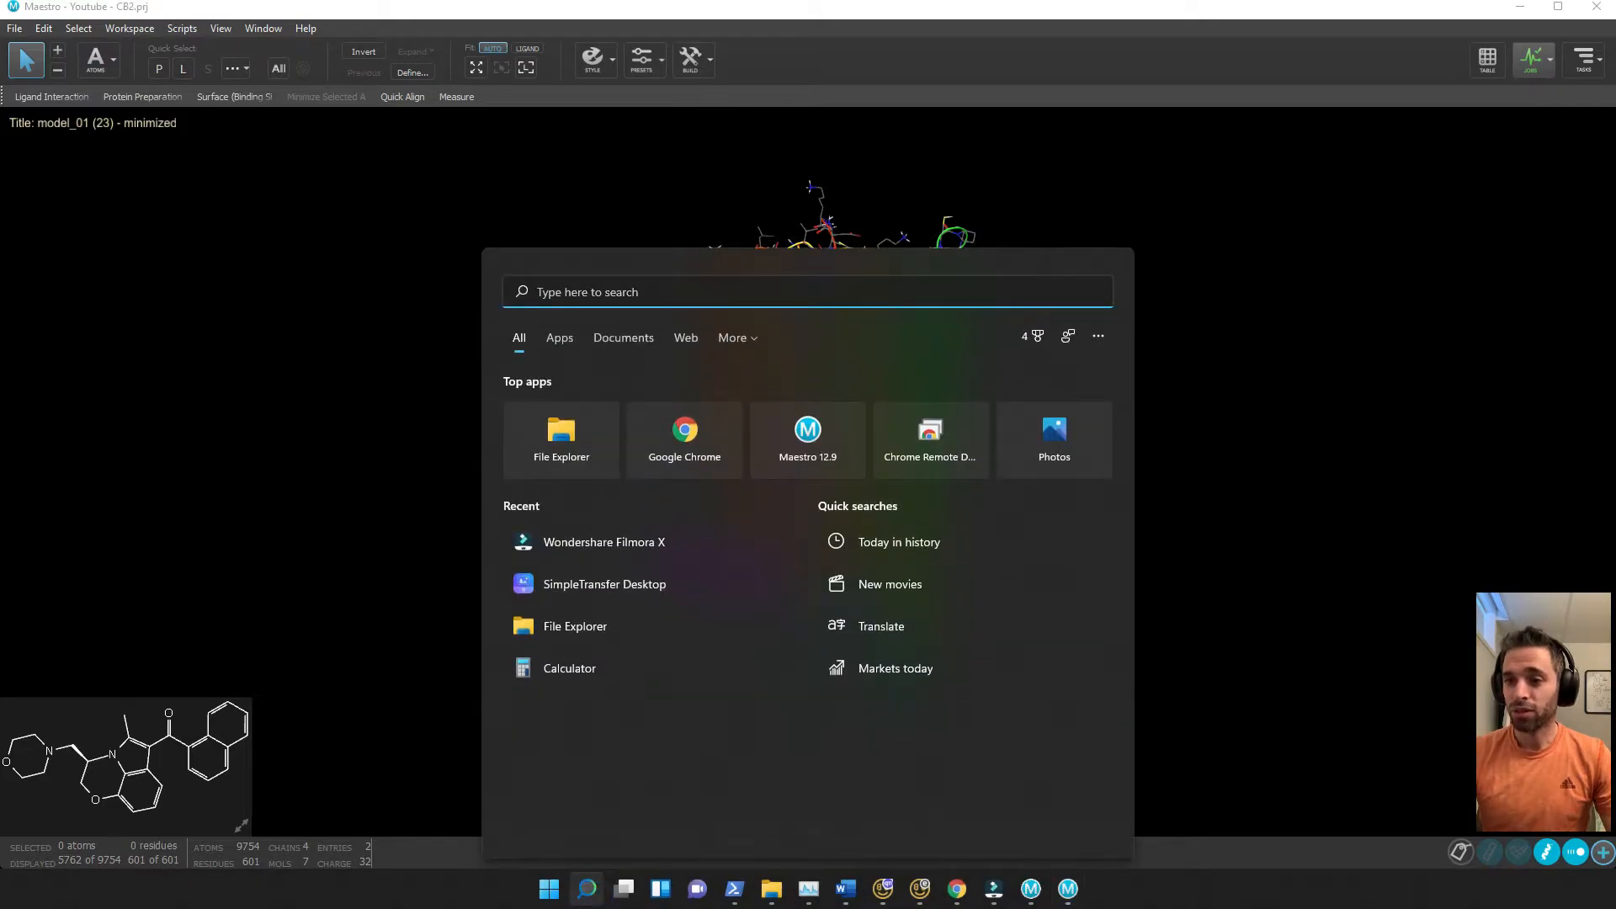
click(577, 440)
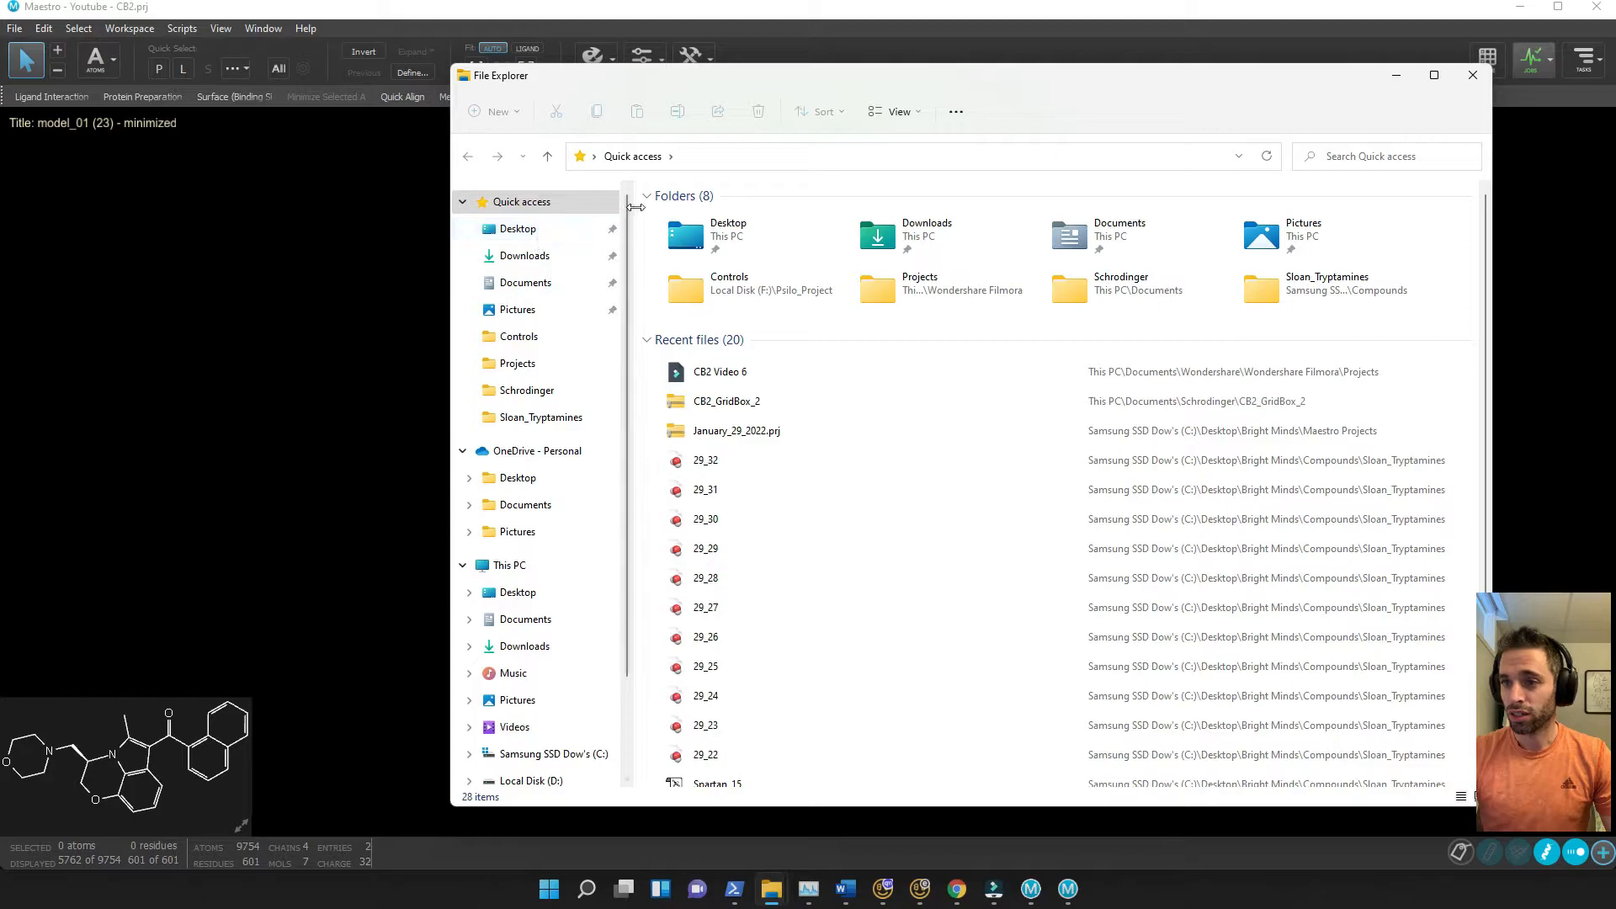
click(526, 228)
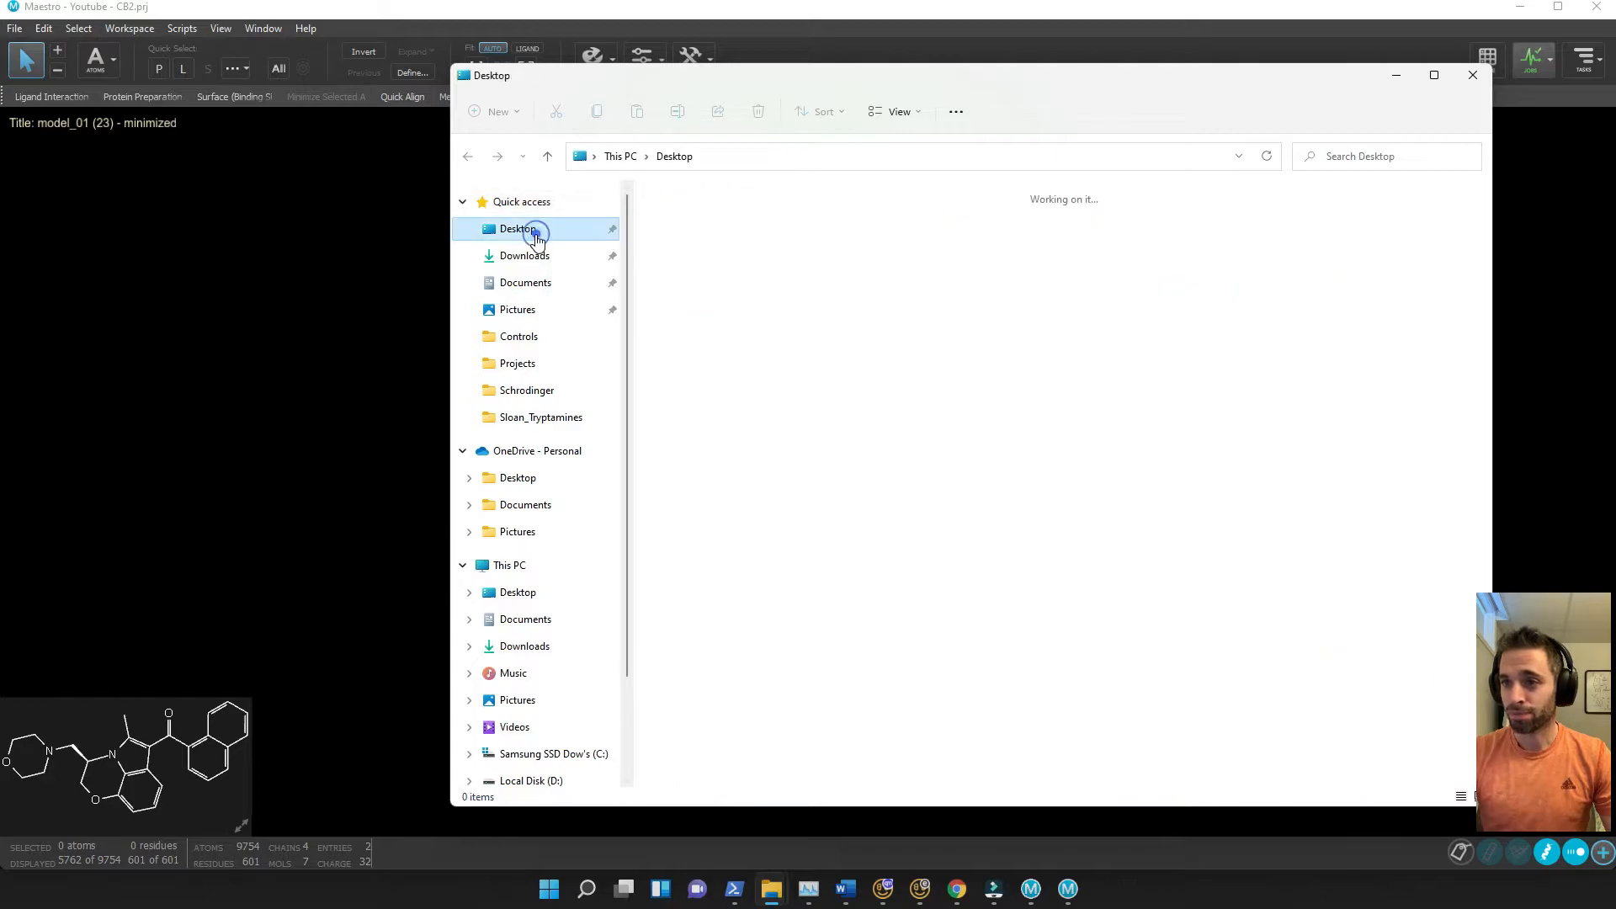
click(621, 156)
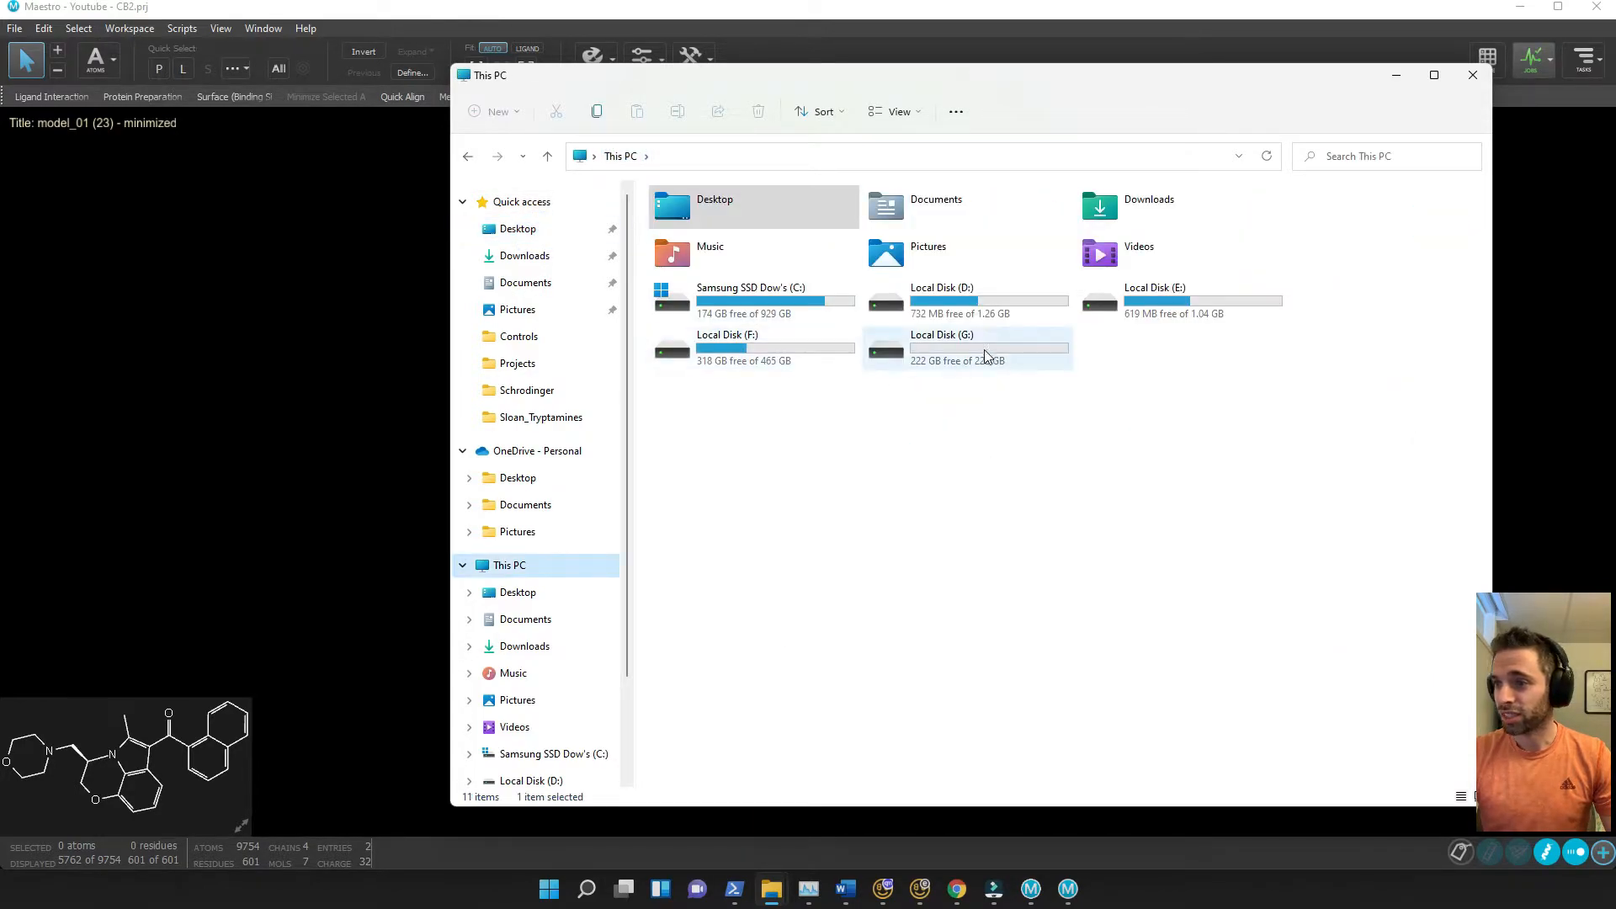
double_click(787, 358)
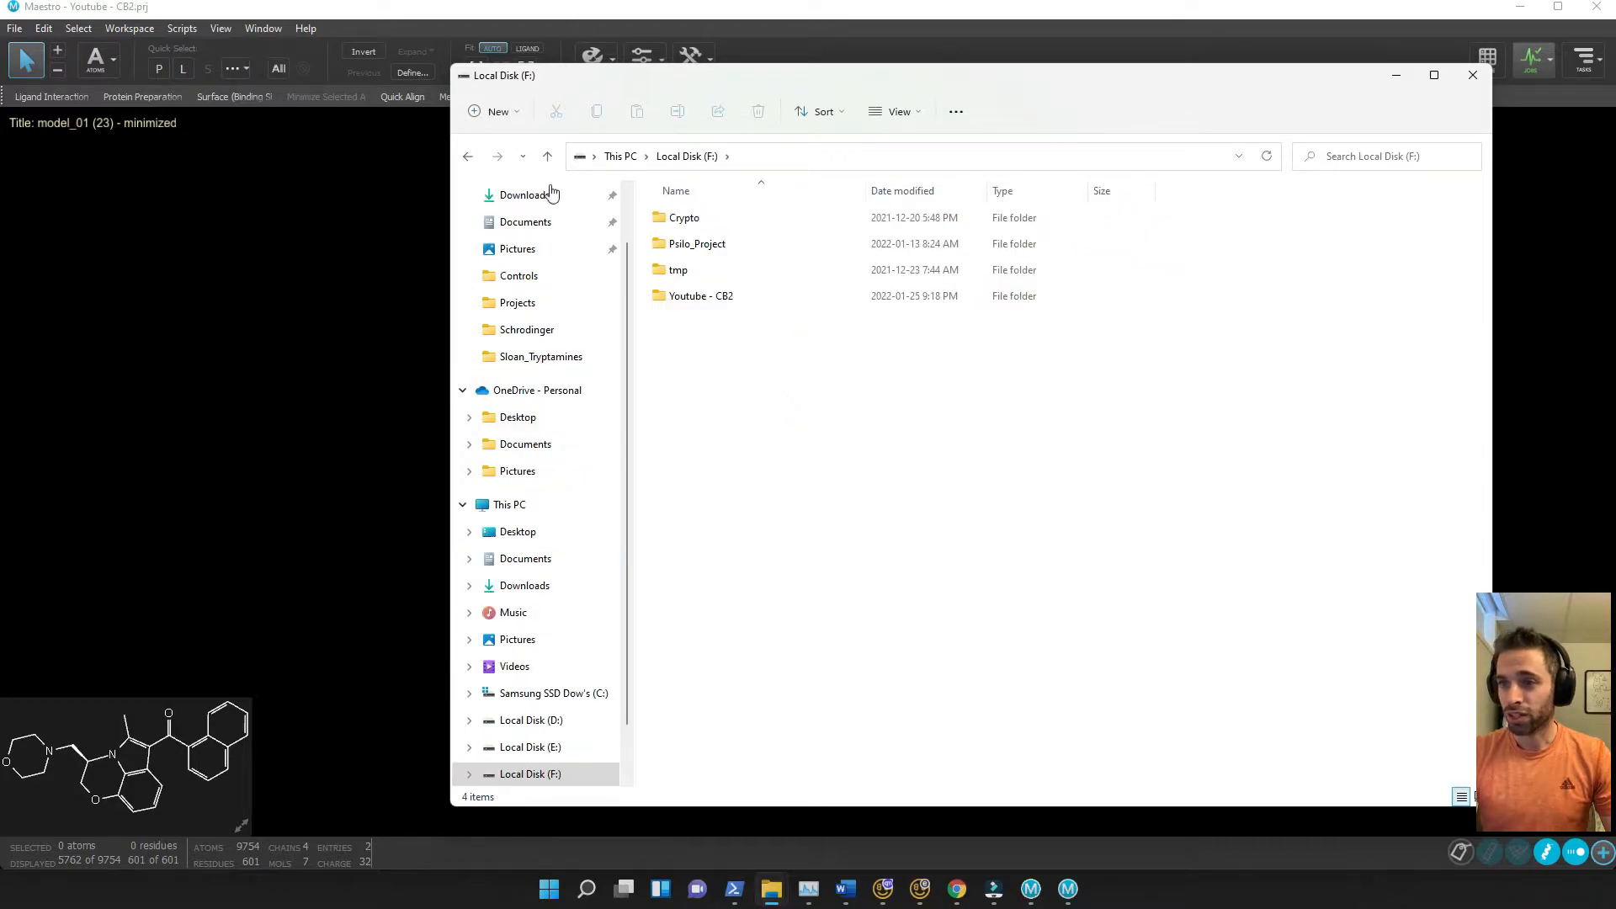
click(468, 155)
double_click(774, 299)
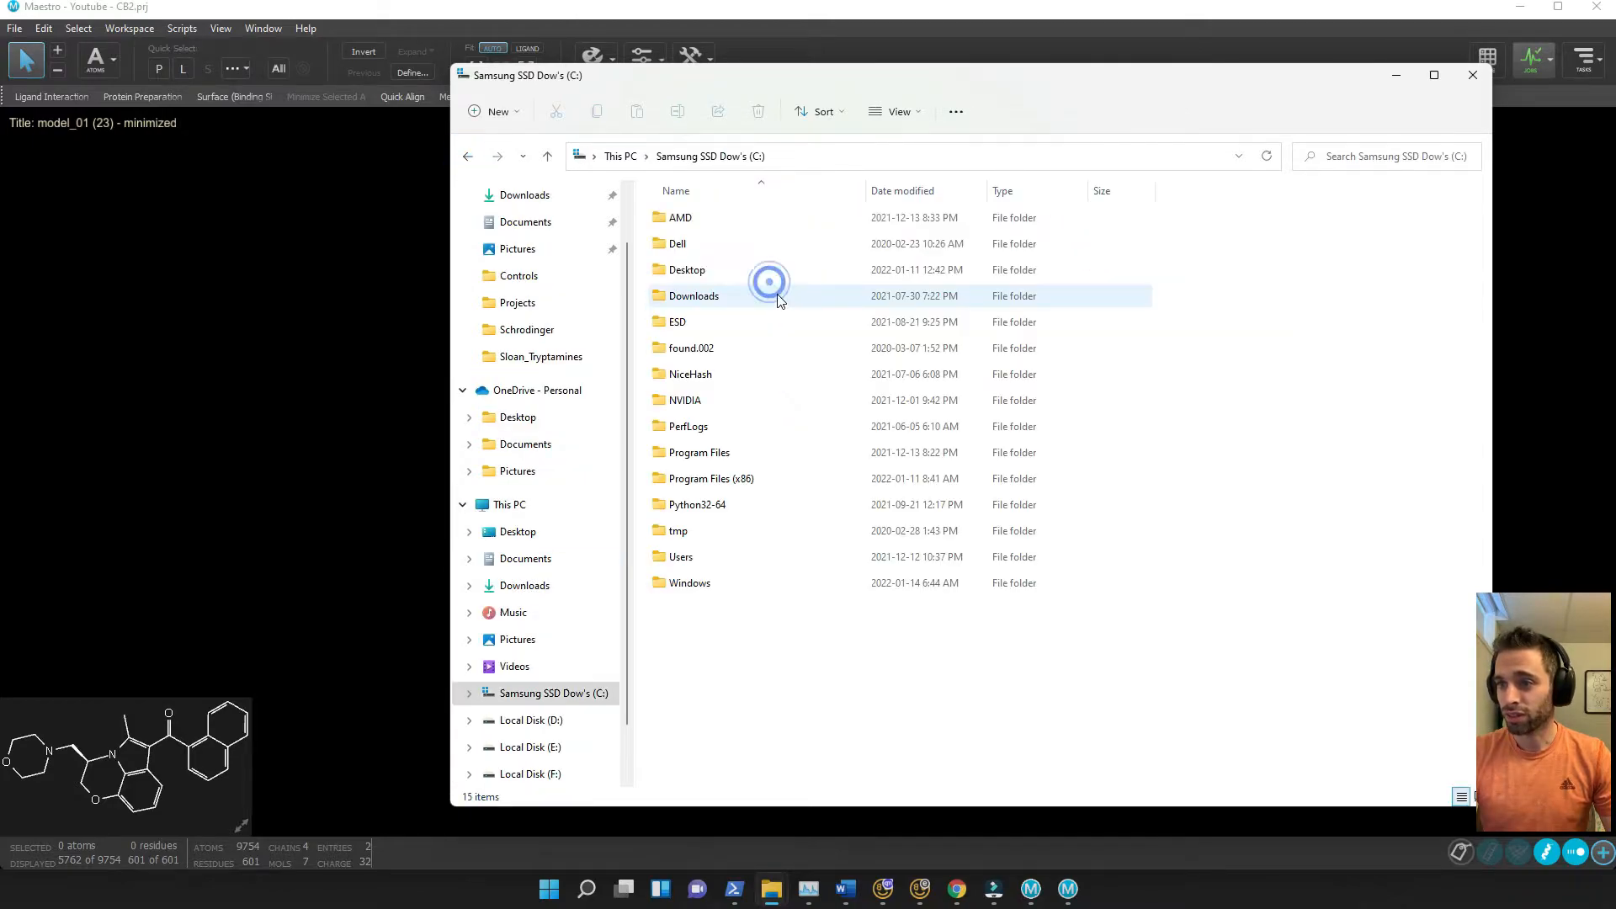
double_click(756, 560)
double_click(687, 245)
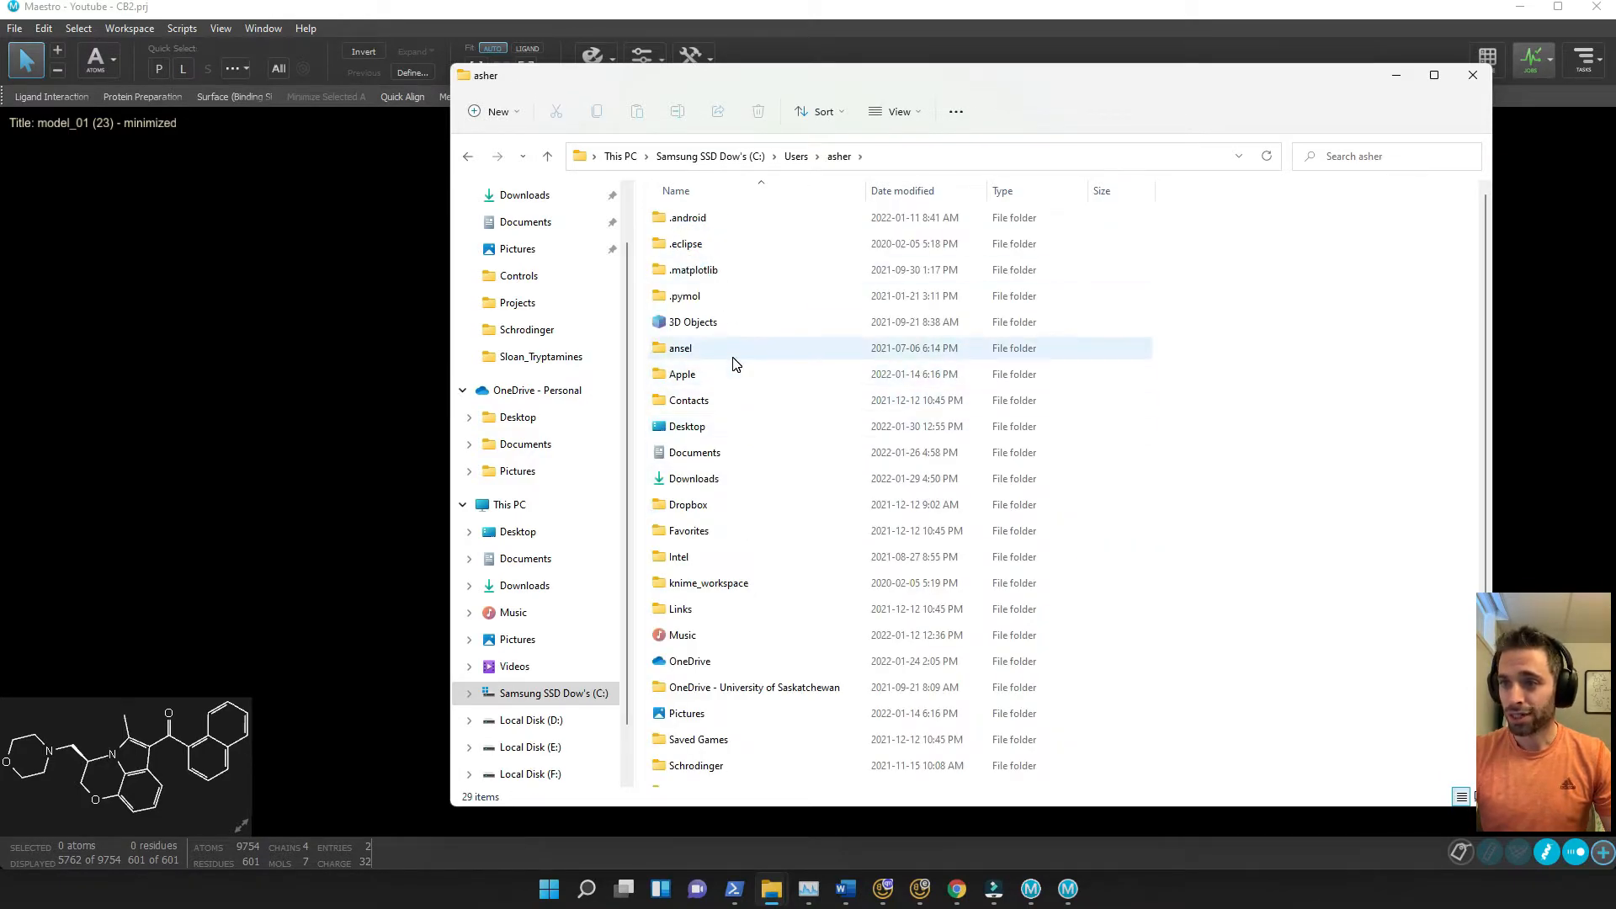
double_click(715, 454)
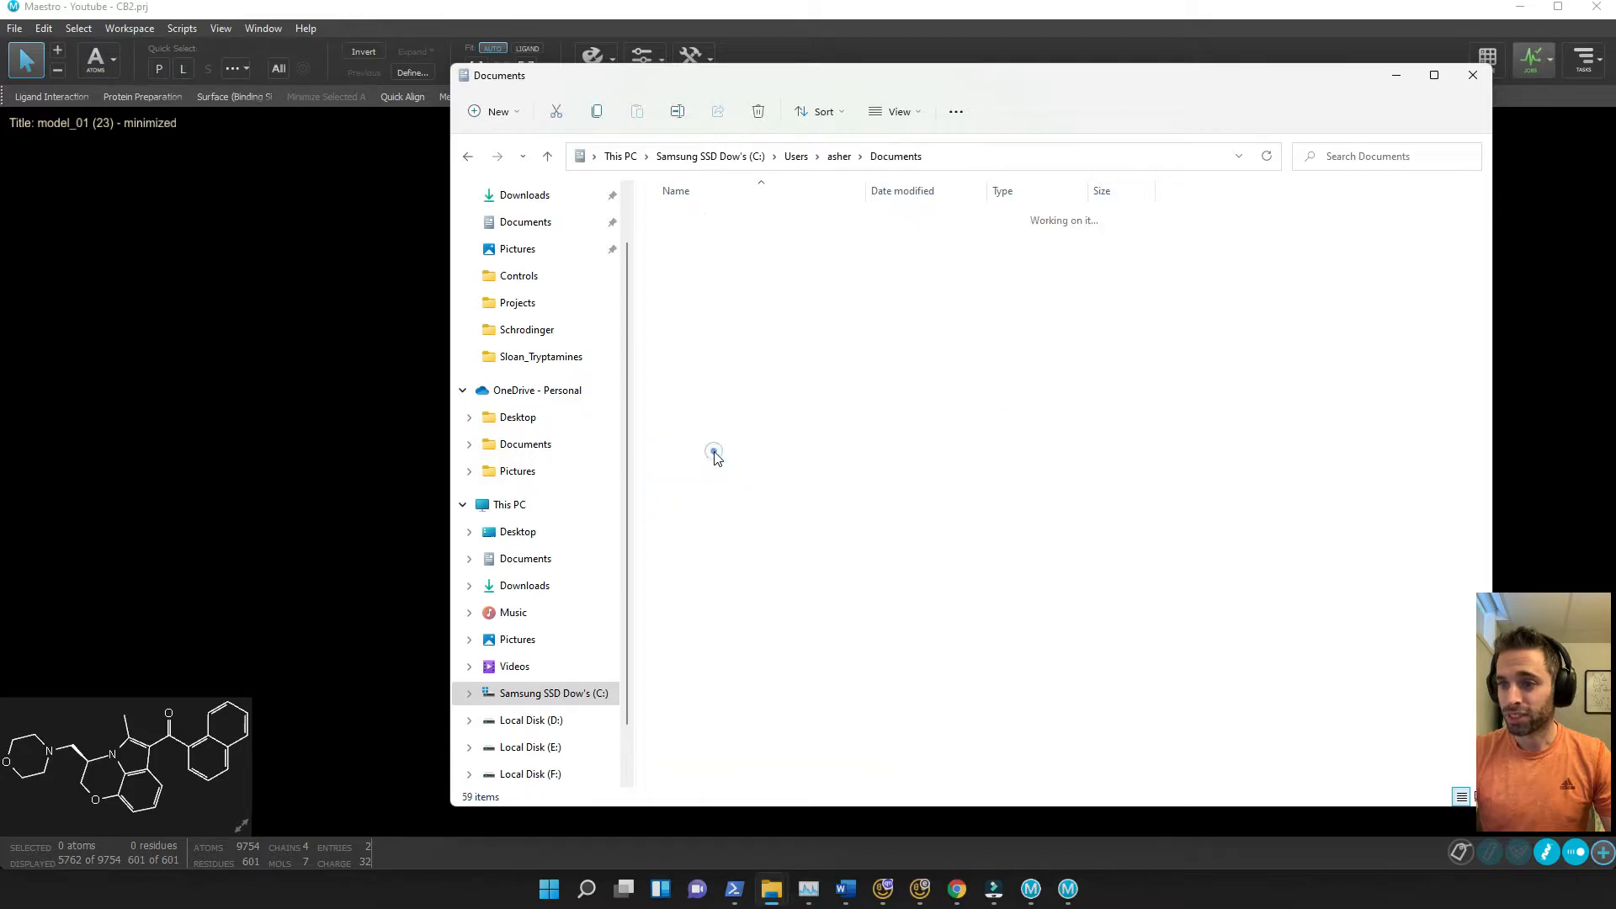
double_click(737, 379)
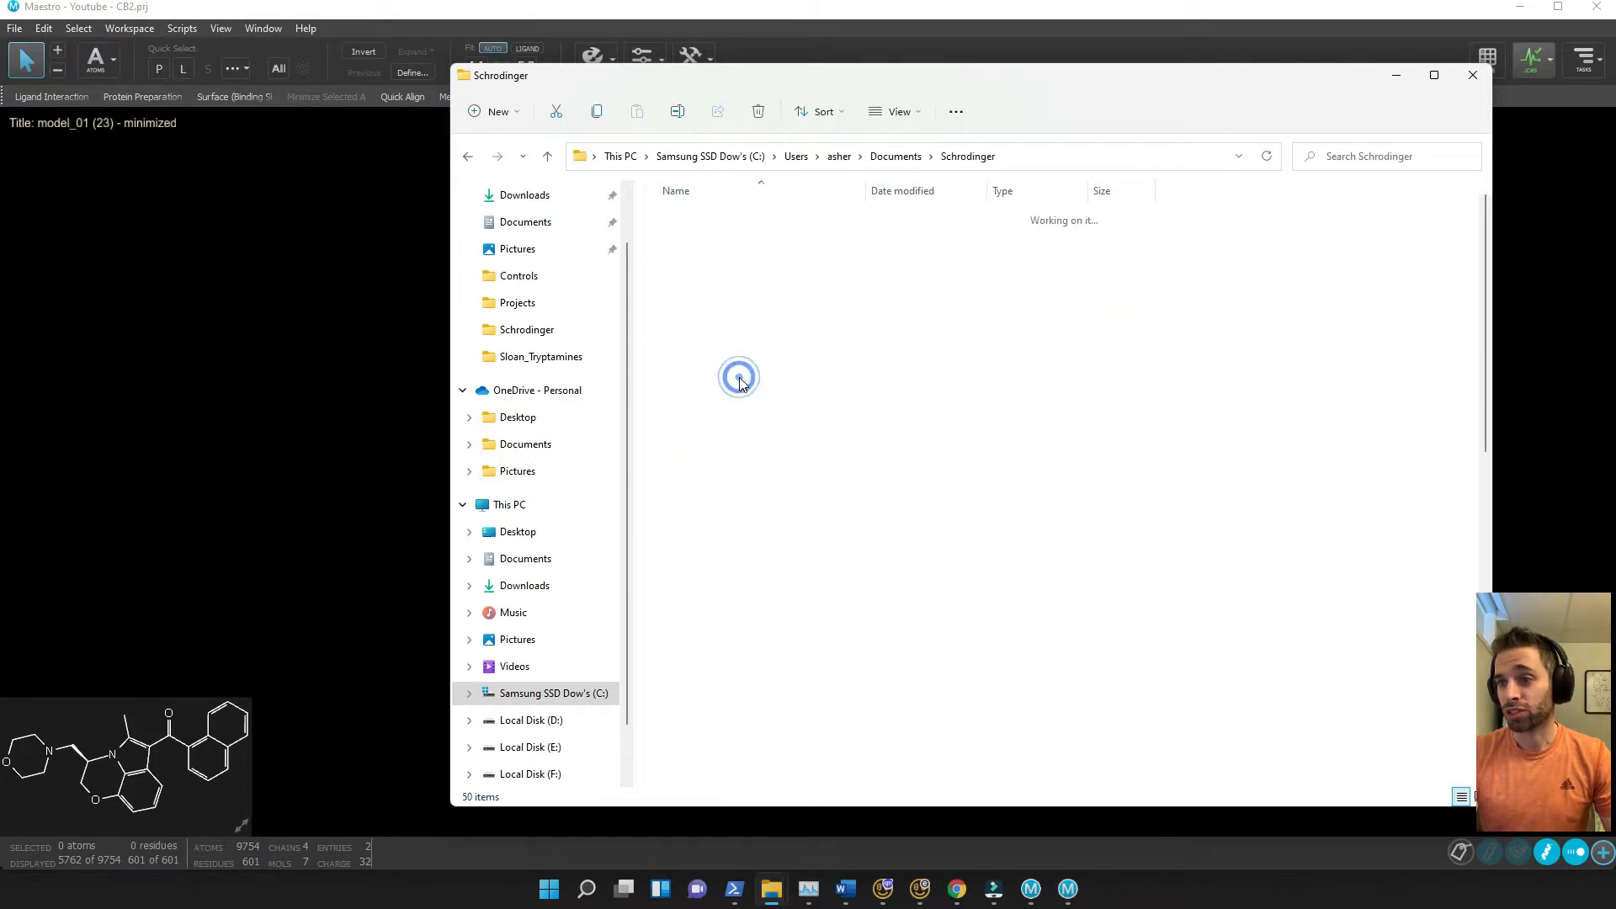
Filter the Schrodinger folder to items modified on 2022-01-30 and select the folders CB1_QikProp_1 through CB1_QikProp_5
click(980, 191)
click(1039, 336)
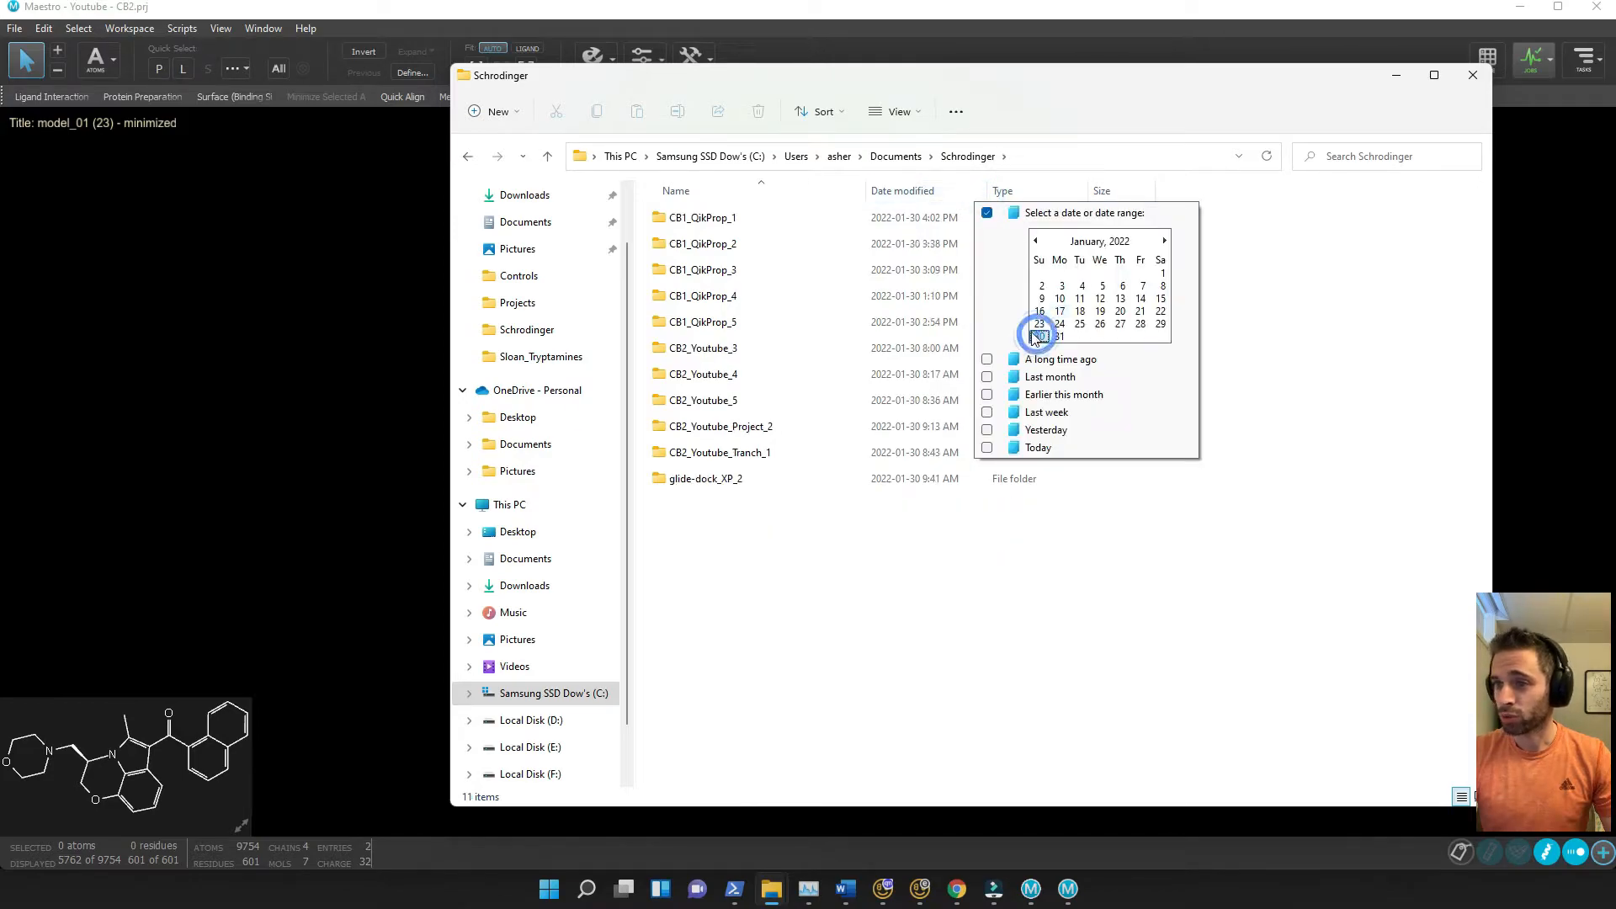
click(744, 216)
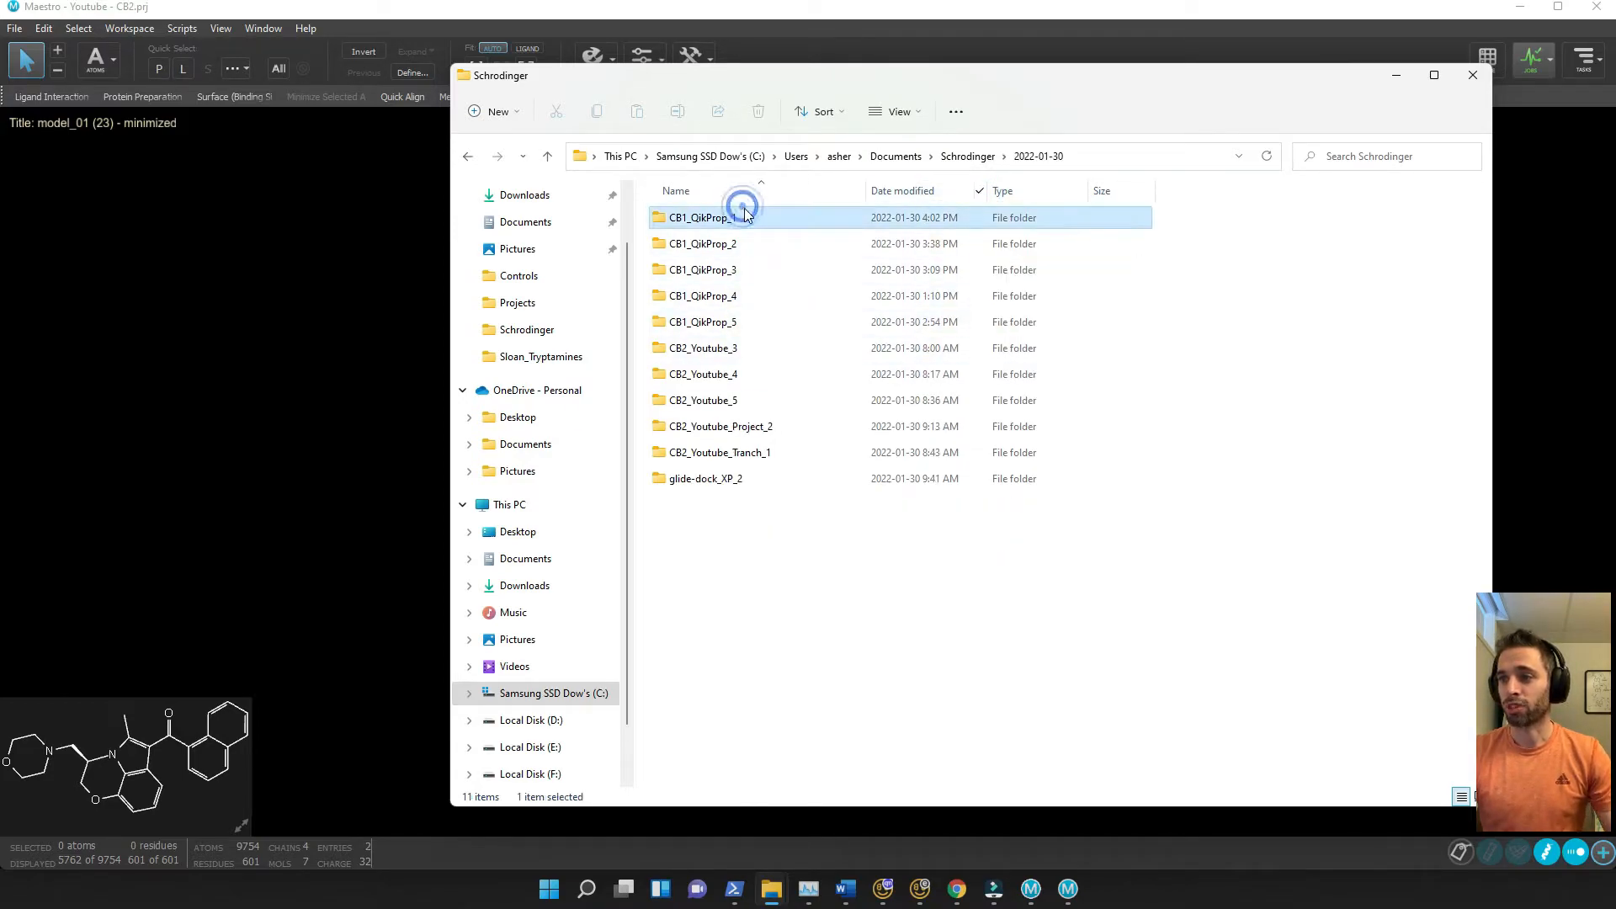
ctrl+click(752, 243)
ctrl+click(756, 267)
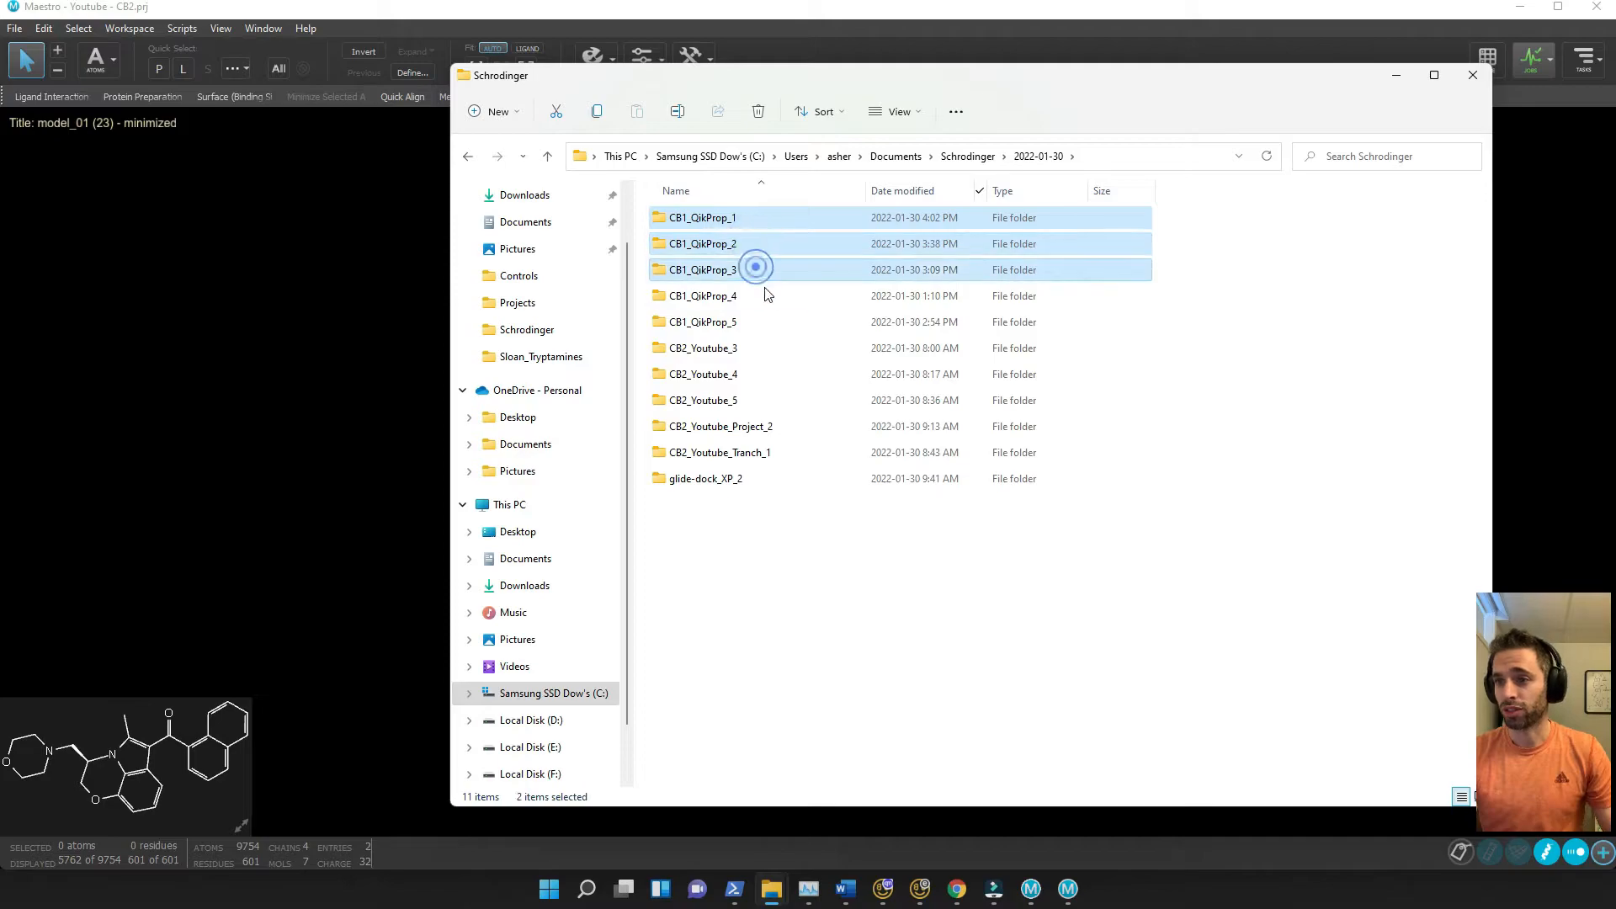
ctrl+click(768, 296)
ctrl+click(770, 325)
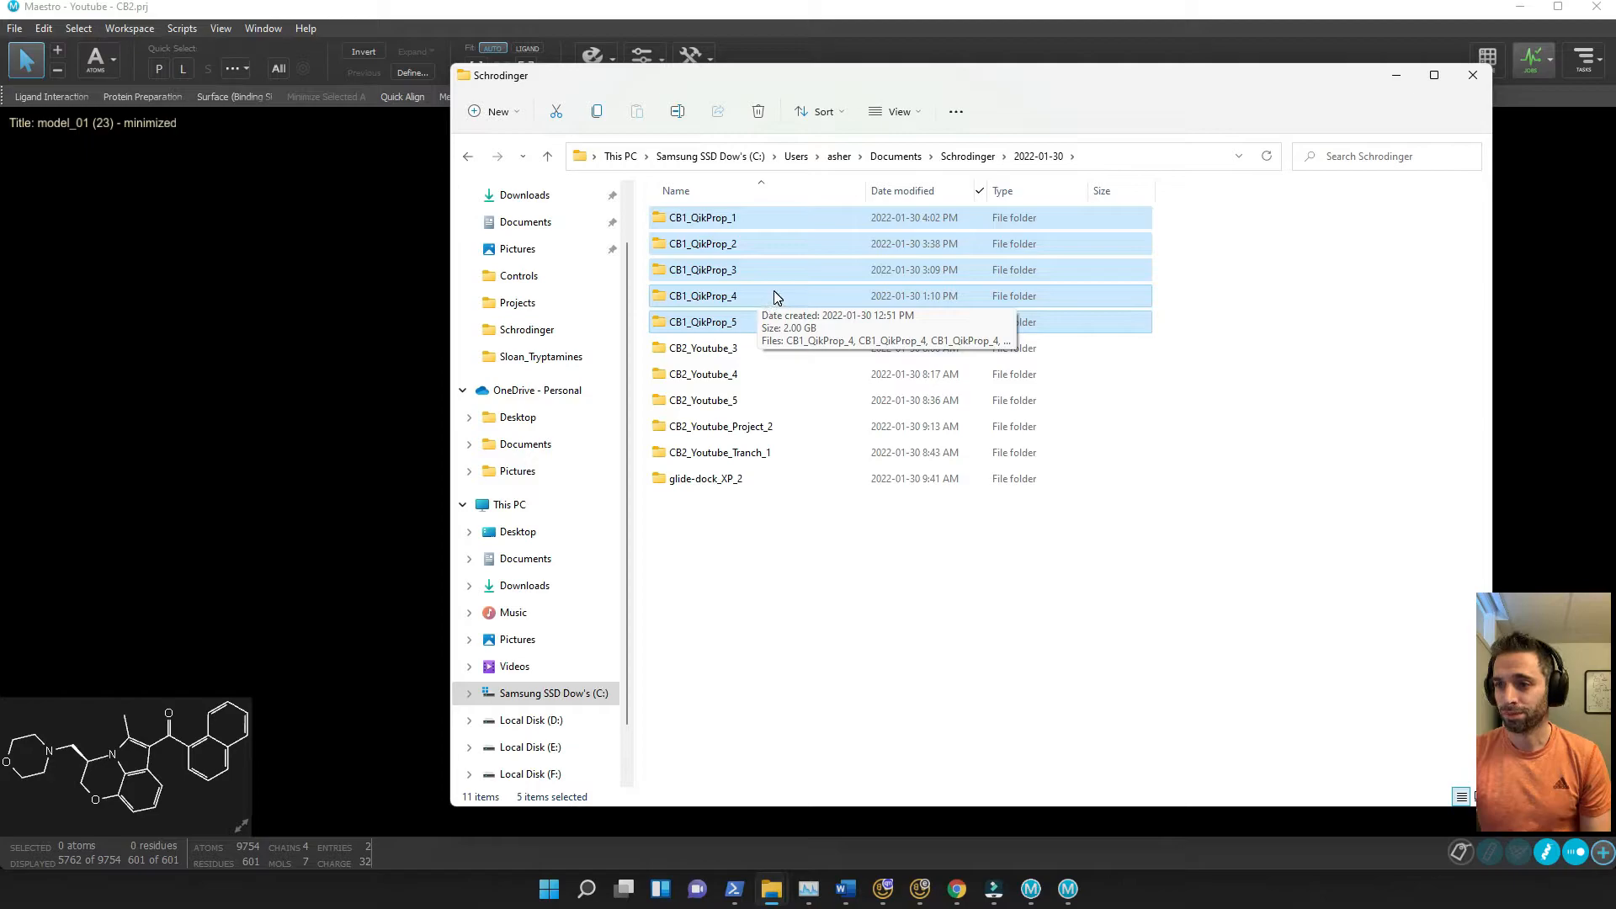
Open the CB1_QikProp_4 folder, place its window beside the Maestro workspace and import the CB1_QikProp_4-out structure file
click(740, 321)
double_click(765, 292)
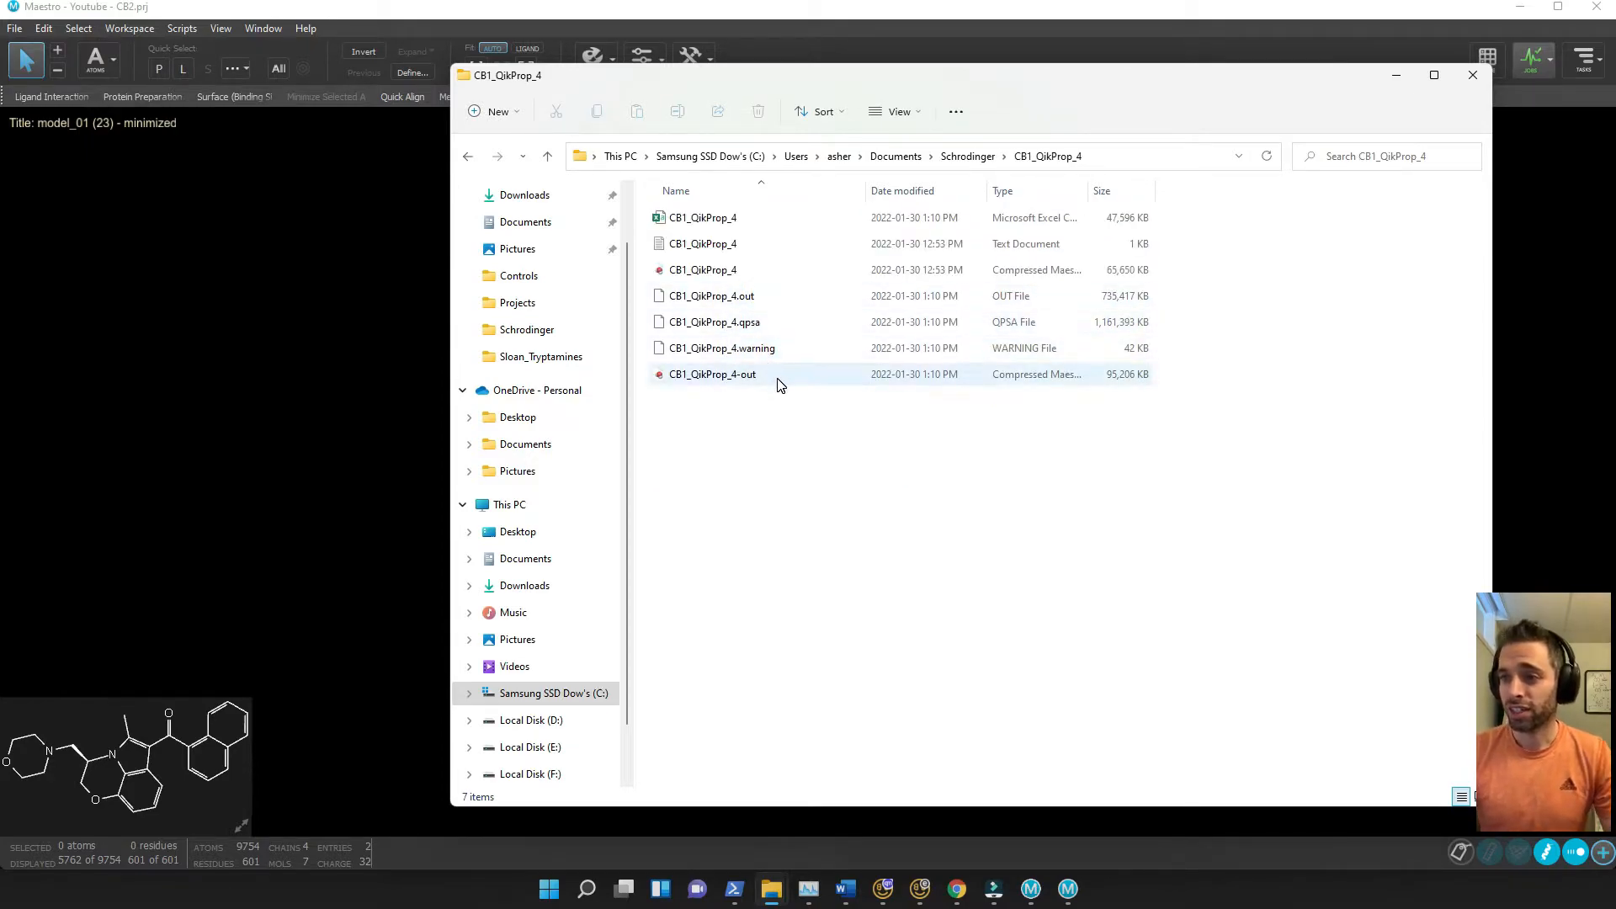
click(714, 374)
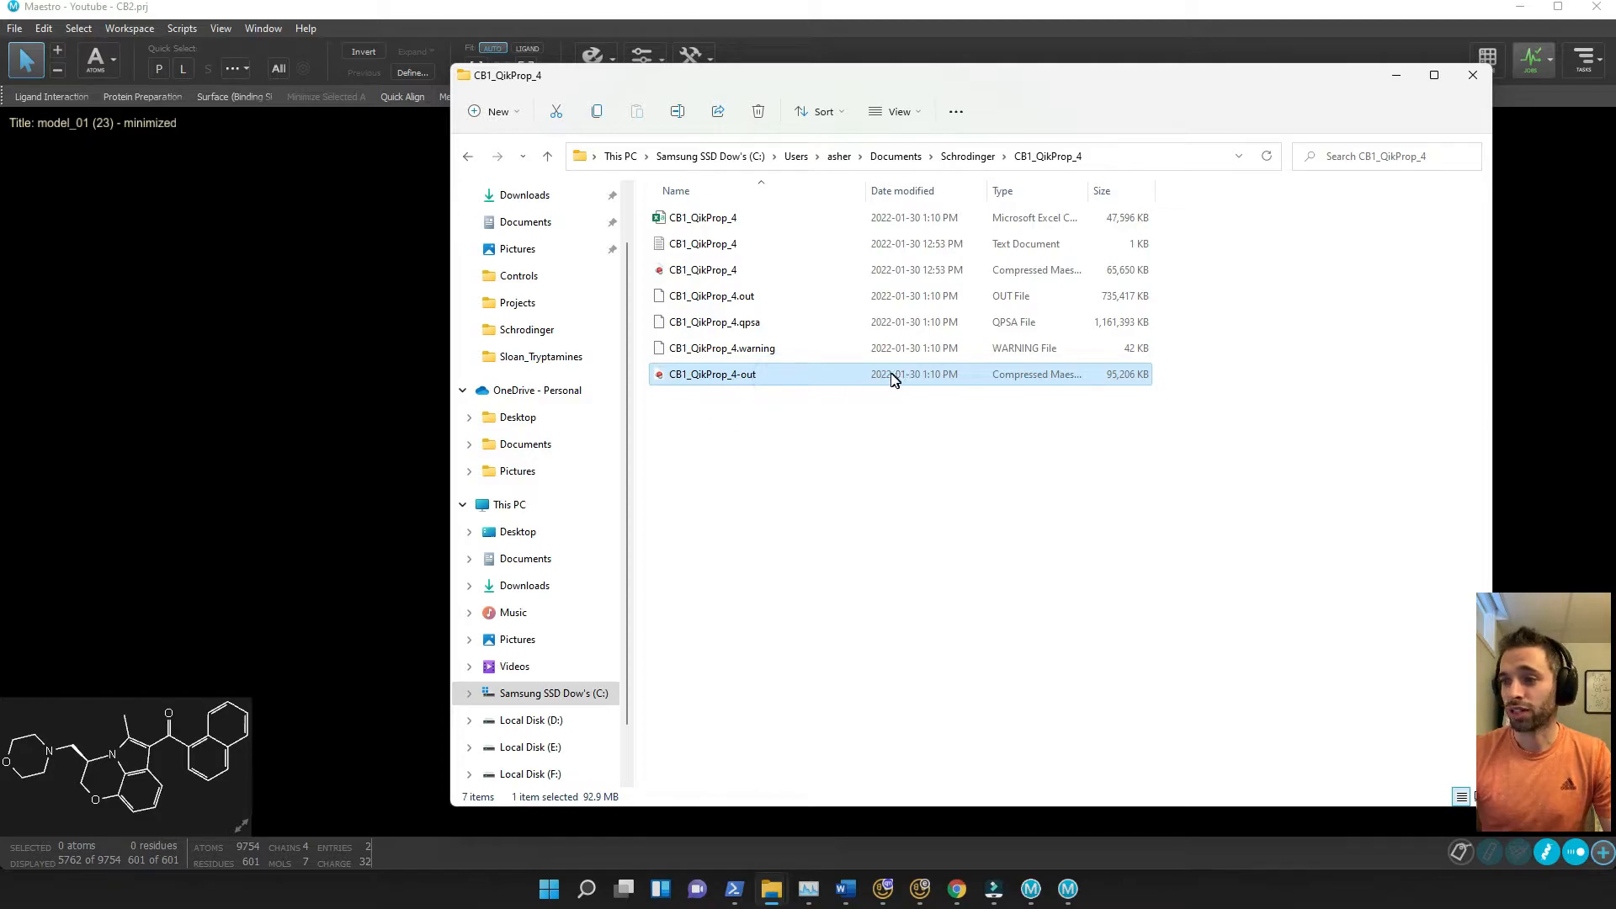
drag(960, 77, 528, 64)
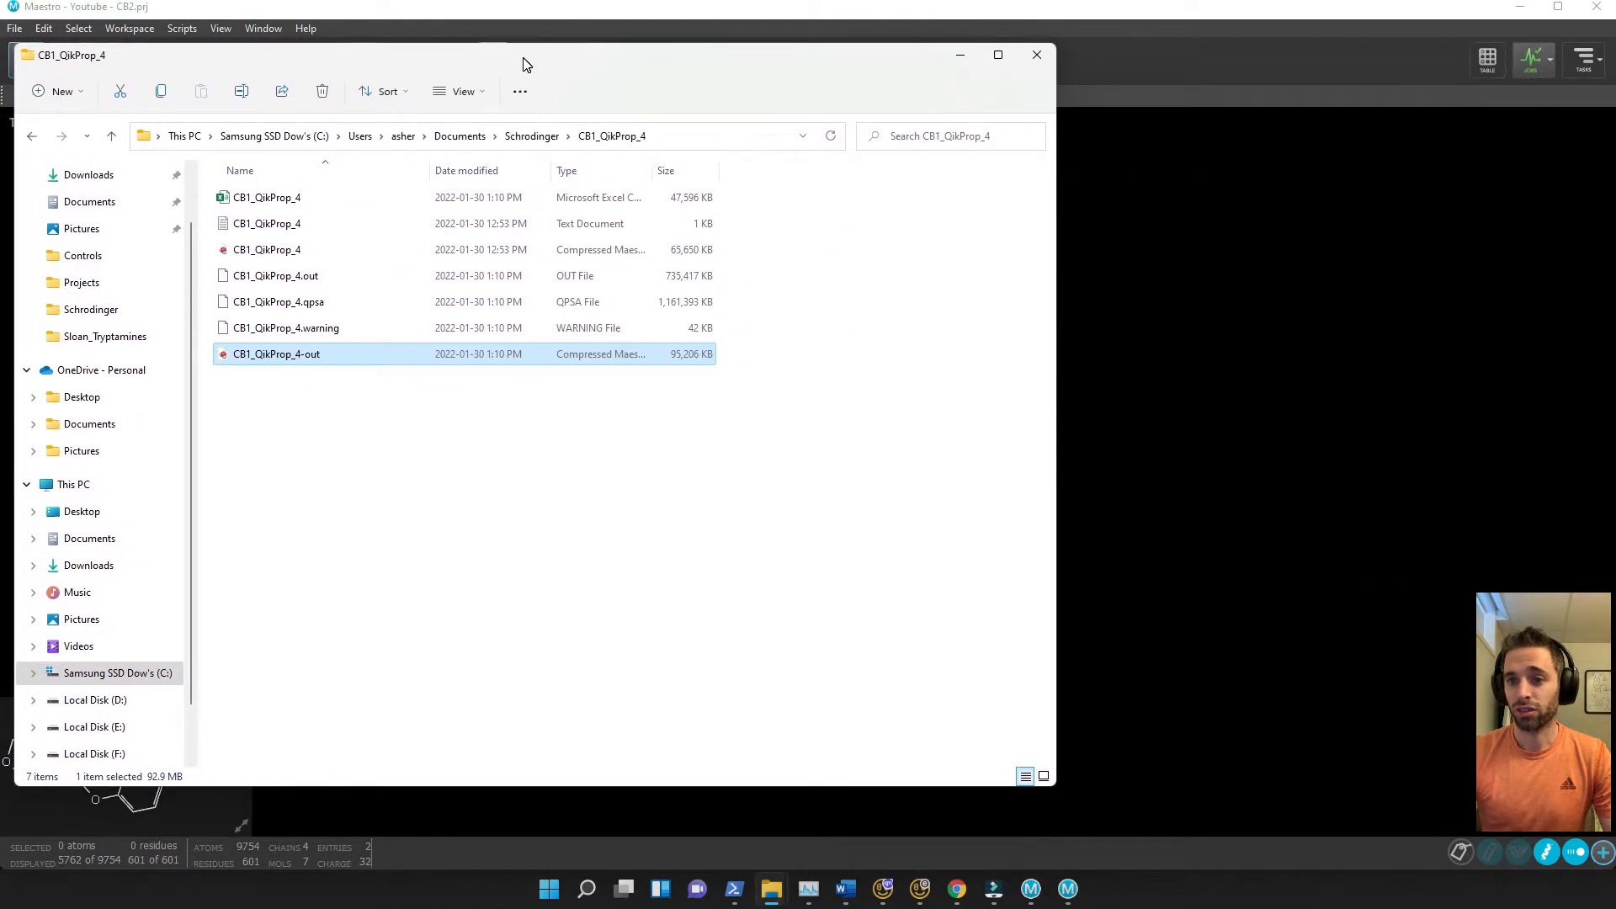
drag(1058, 181, 535, 279)
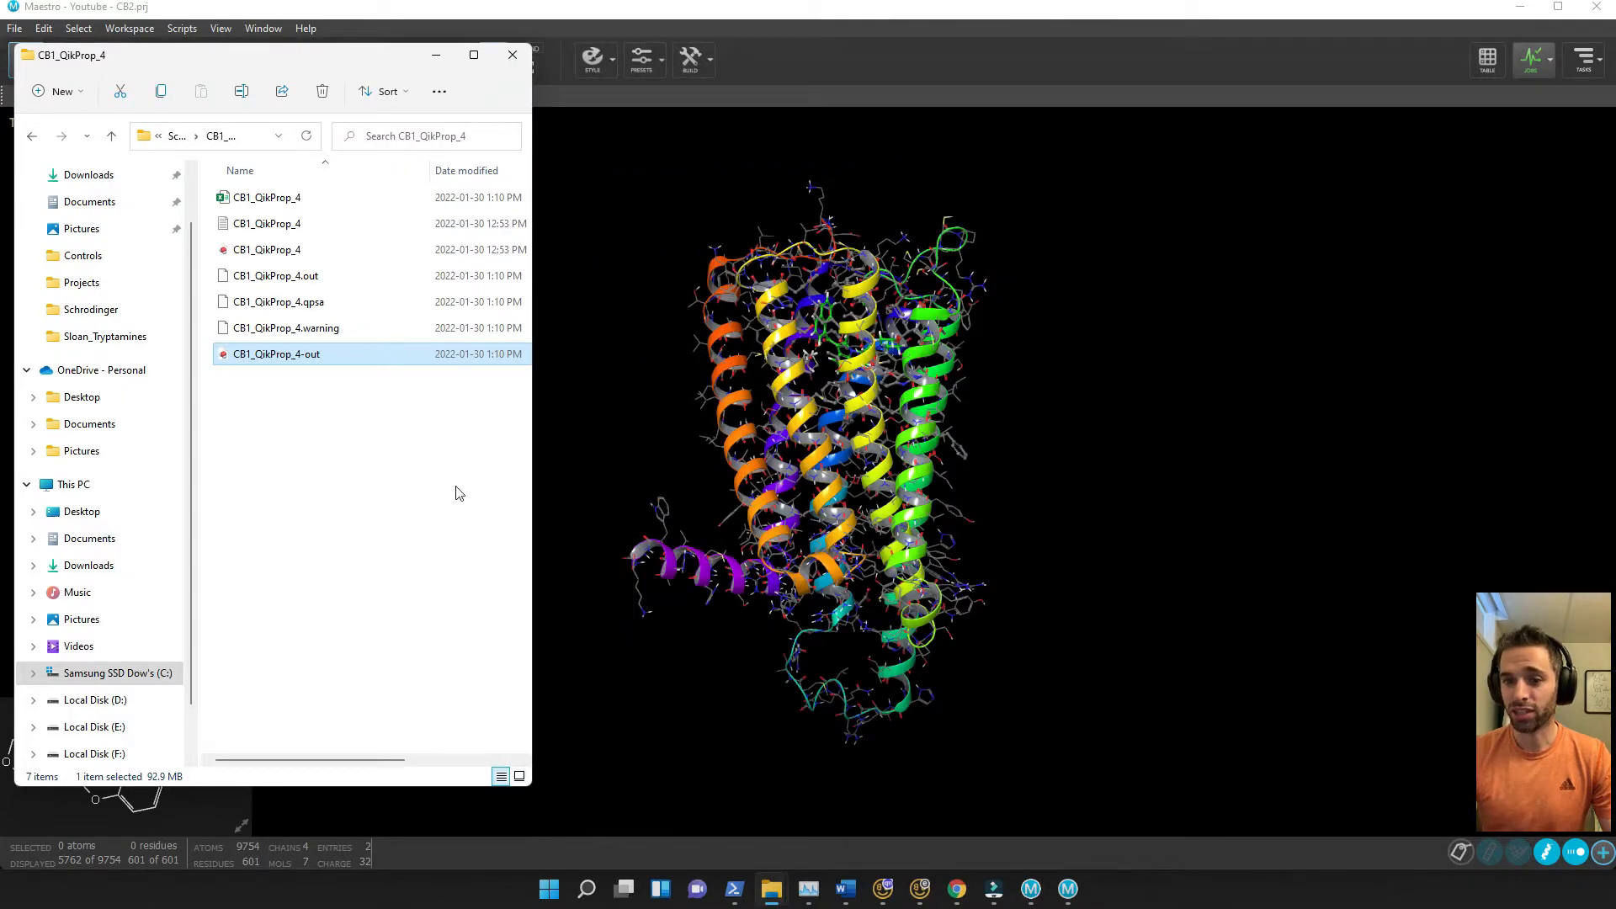
drag(270, 355, 1229, 376)
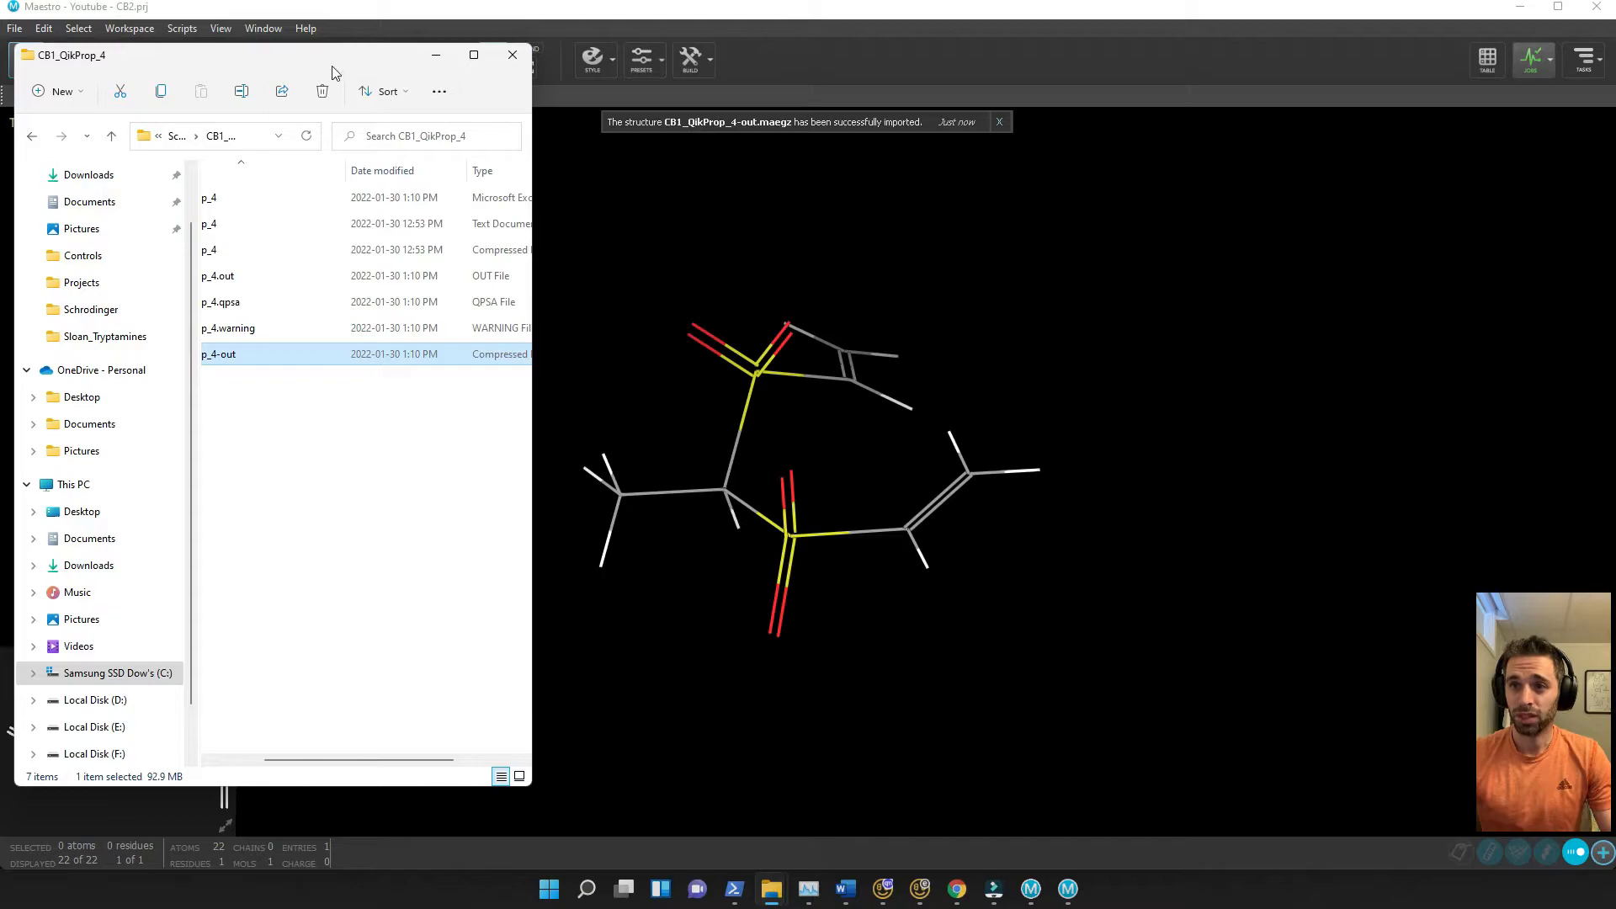
Minimize File Explorer, open the Project Table maximized and look over the imported CB1_QikProp_4-out group
click(436, 55)
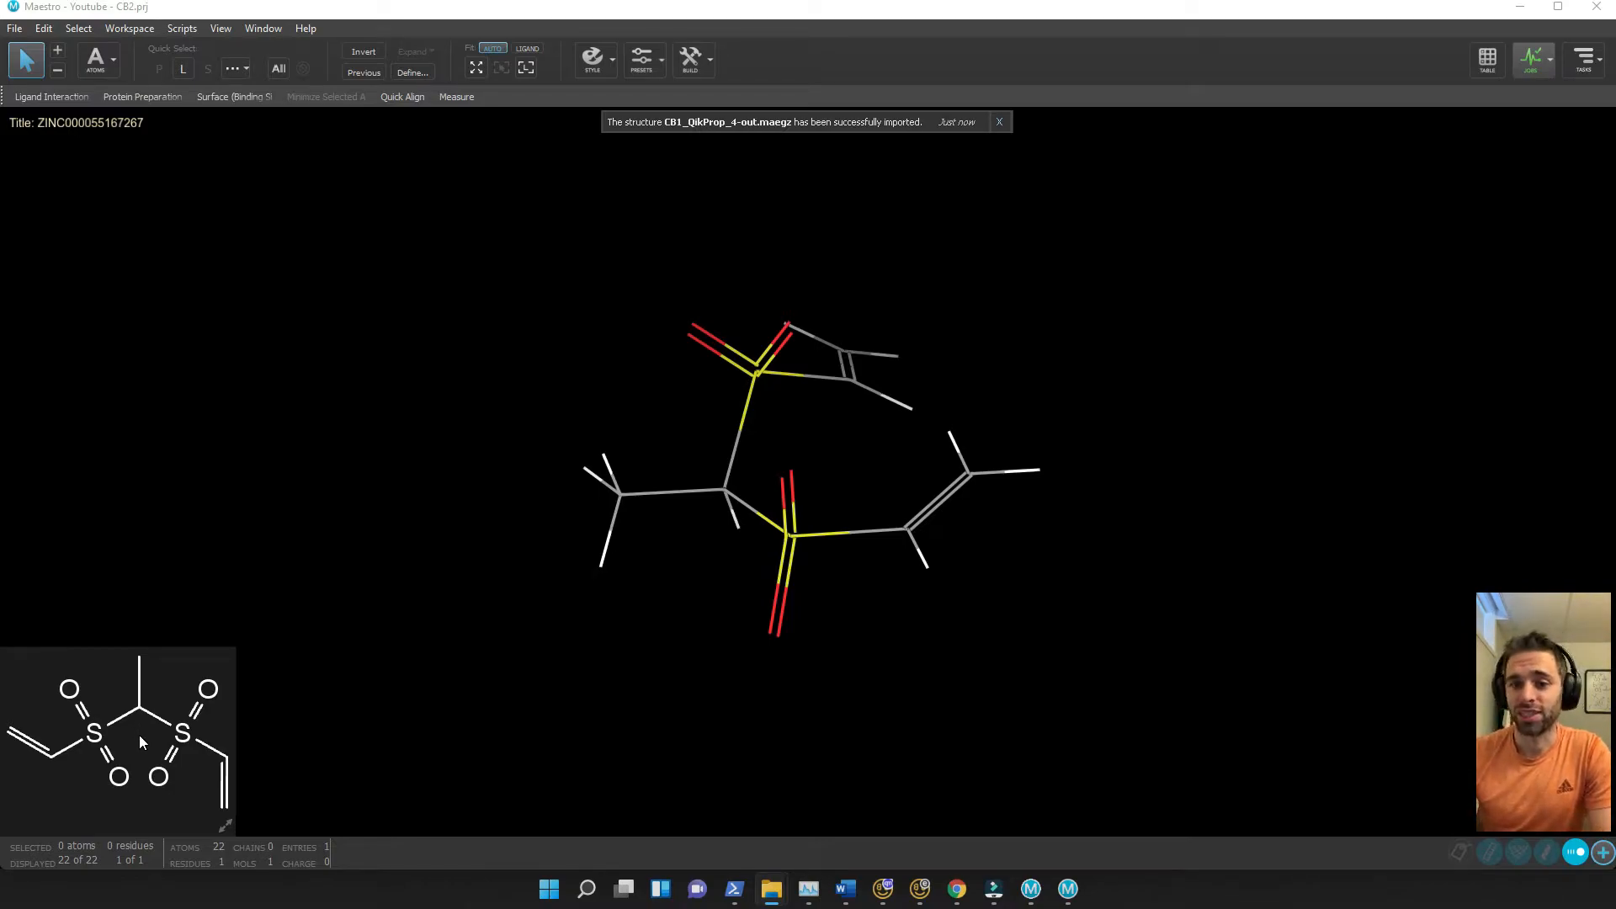
click(1486, 67)
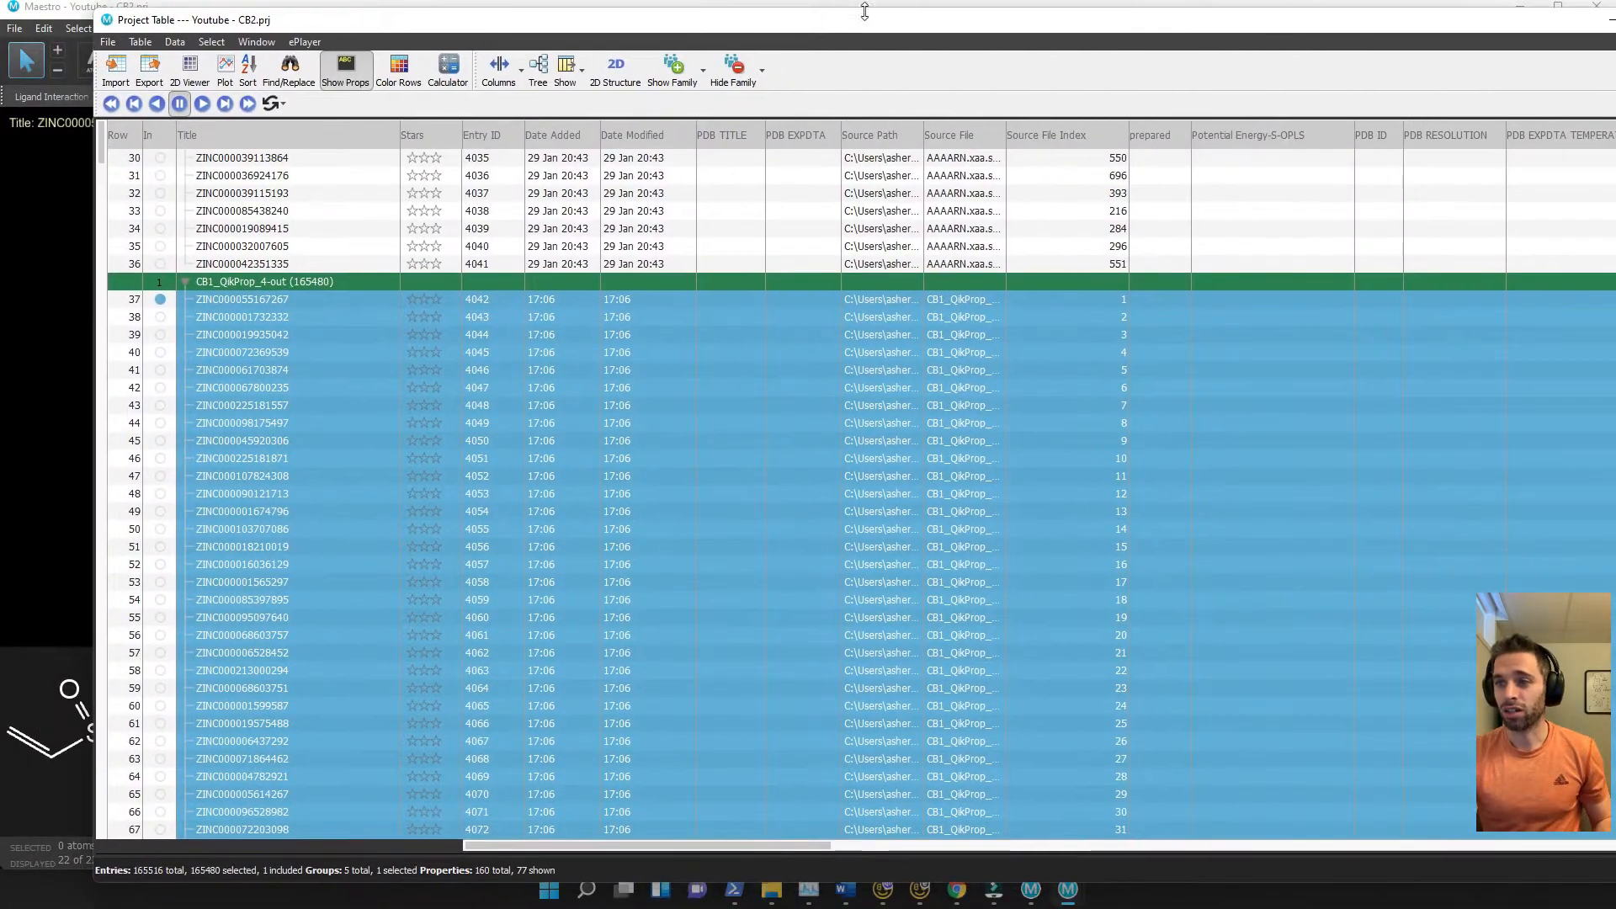
double_click(1546, 18)
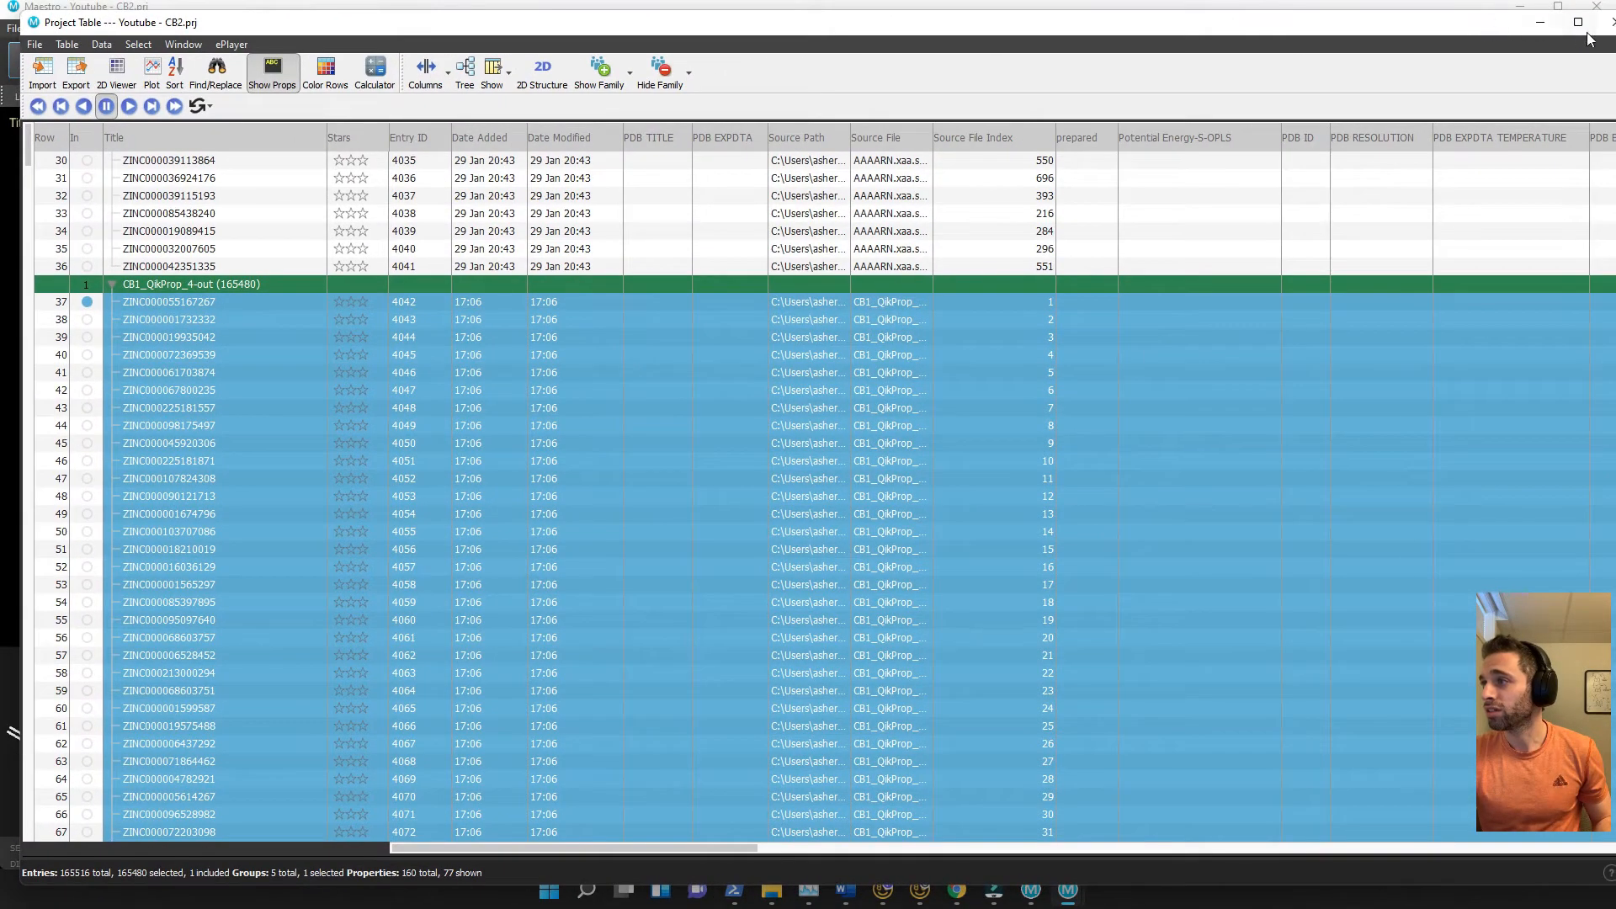
scroll(324, 494, down, 5)
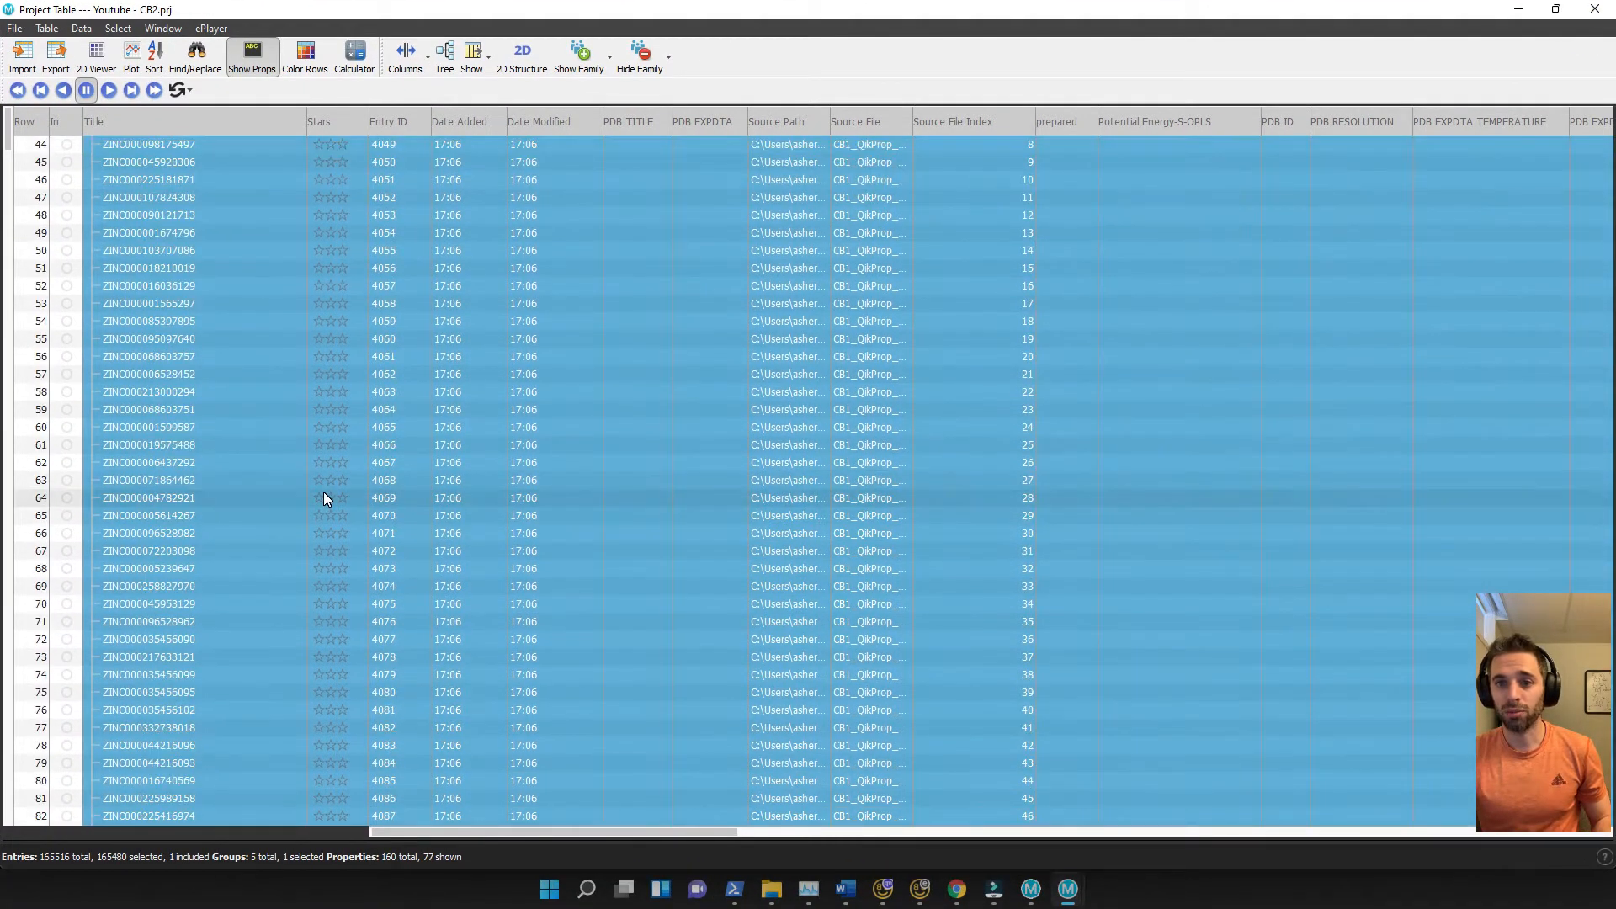
scroll(322, 490, up, 4)
scroll(321, 488, up, 2)
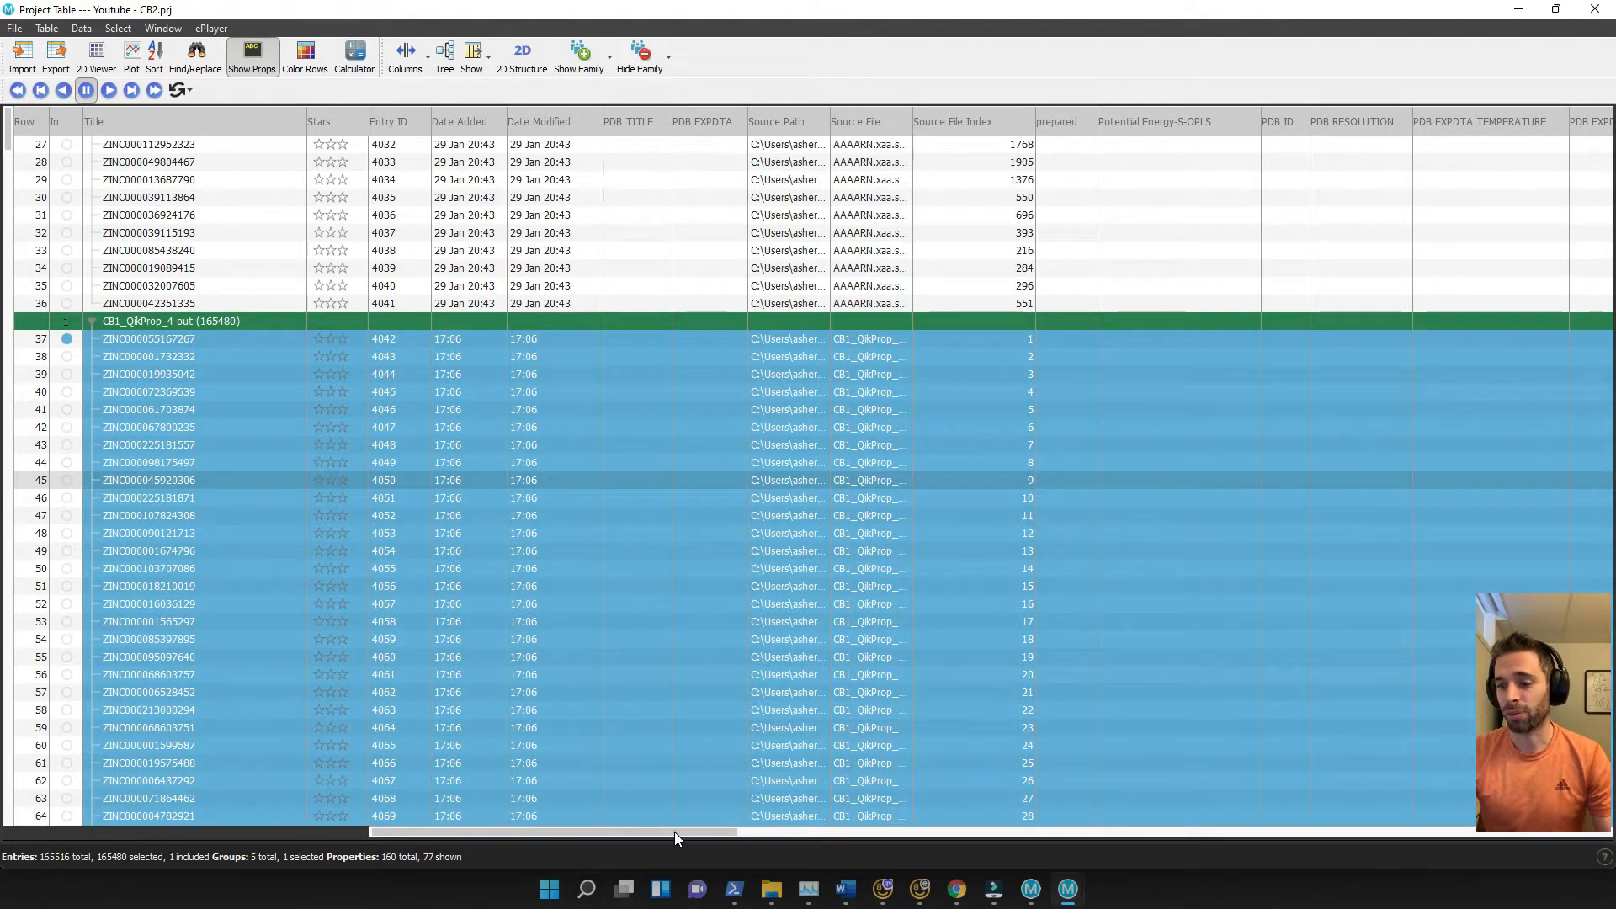
drag(674, 832, 475, 822)
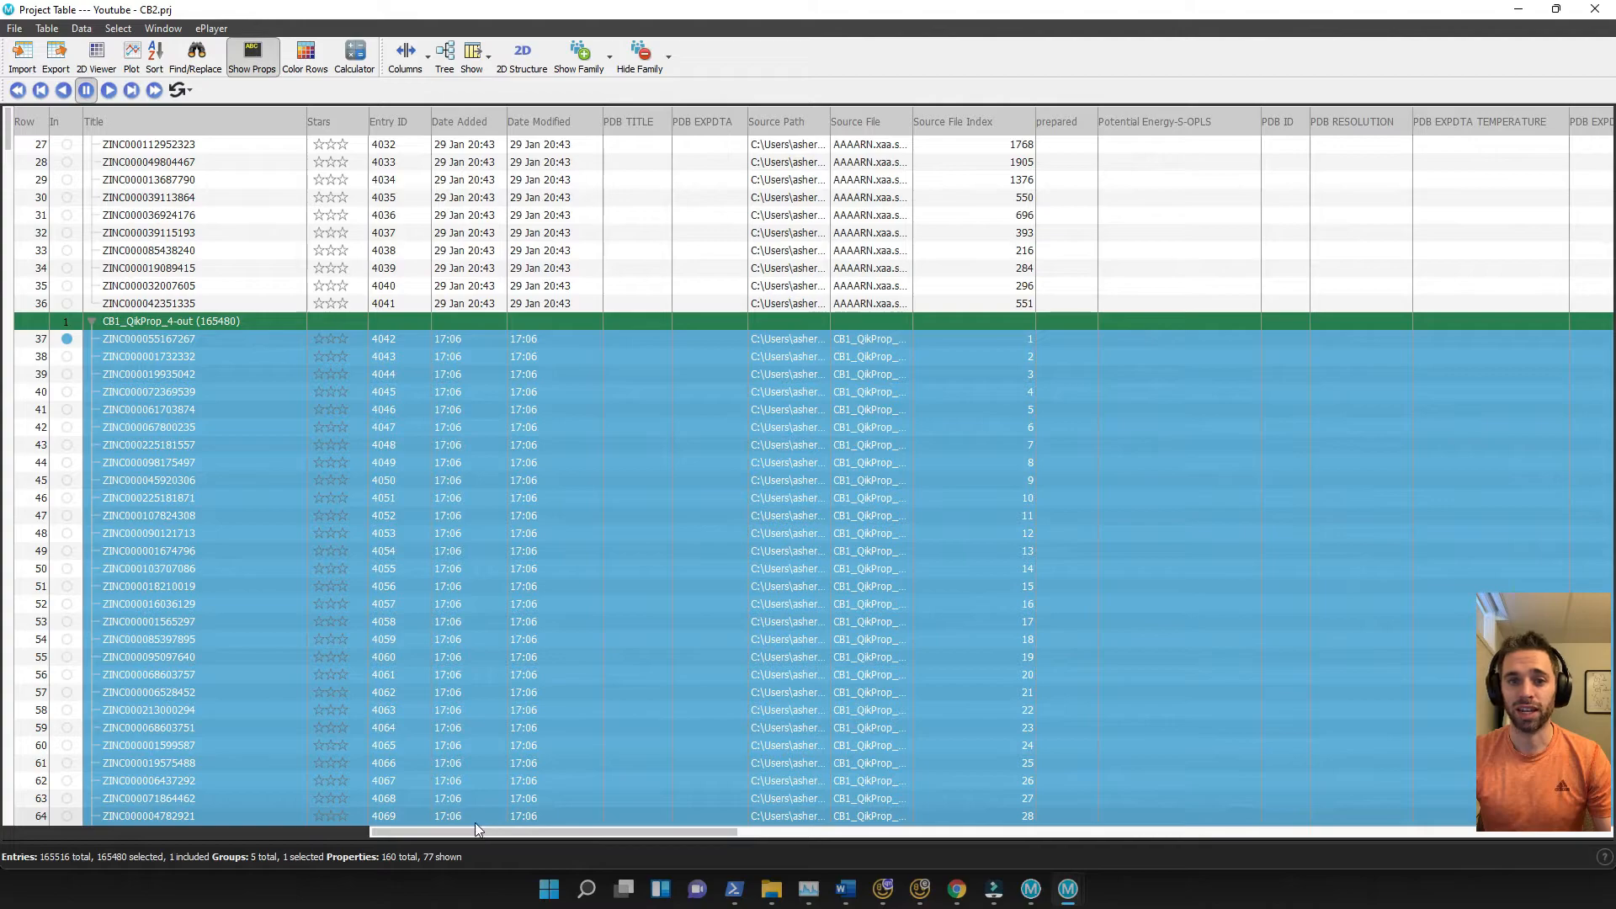
Select only the first entry of the CB1_QikProp_4-out group and sort all entries by #stars in descending order
click(257, 341)
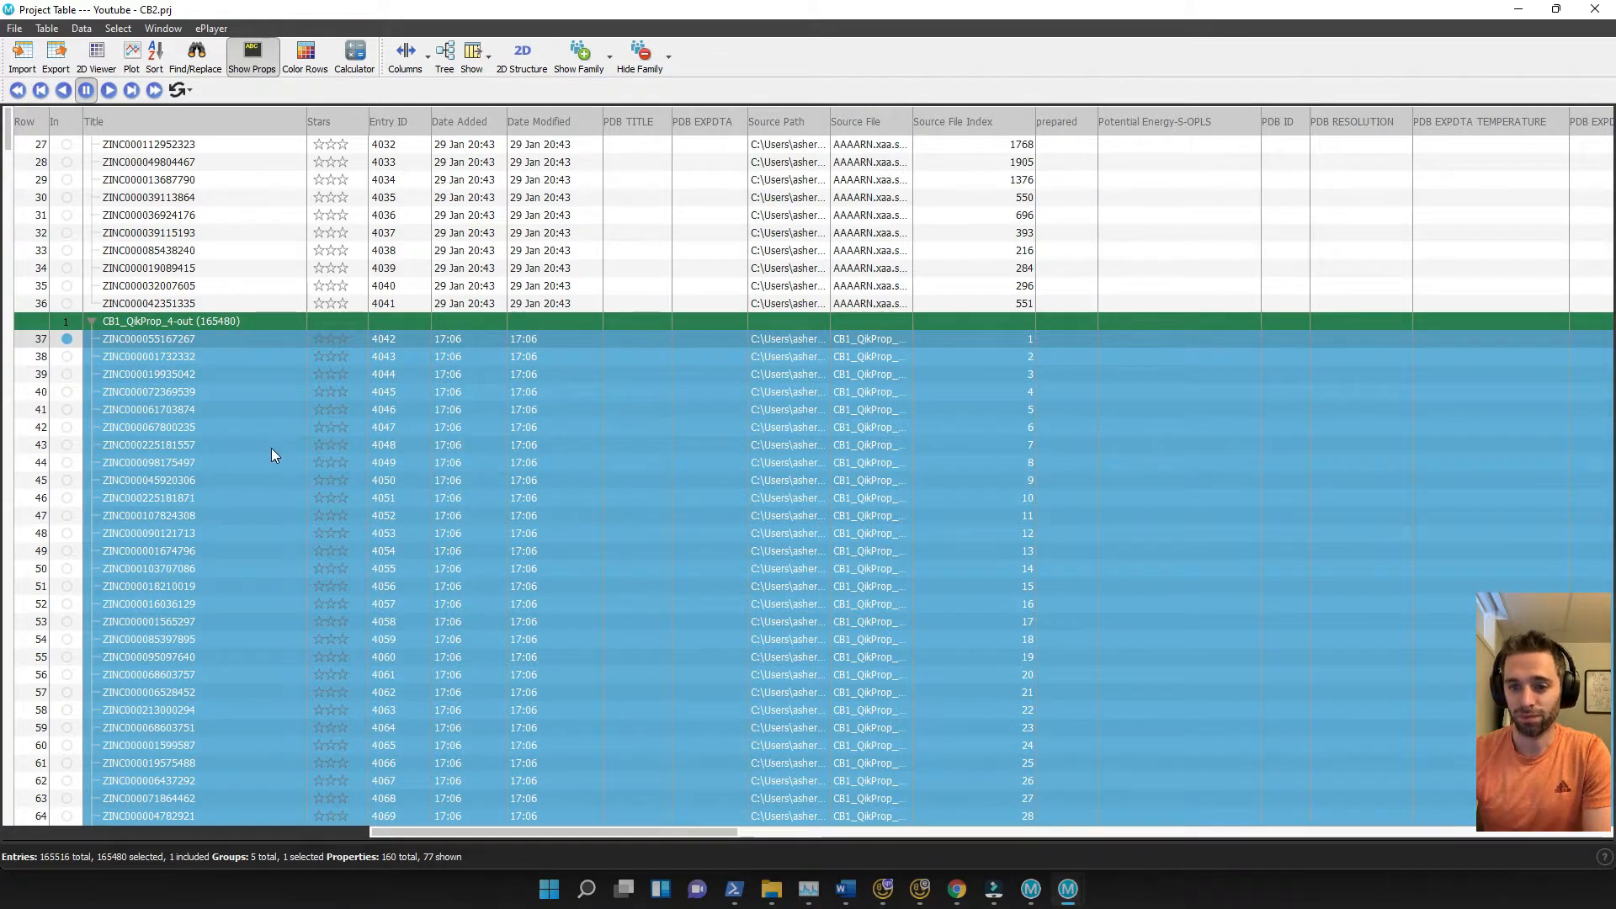
click(252, 339)
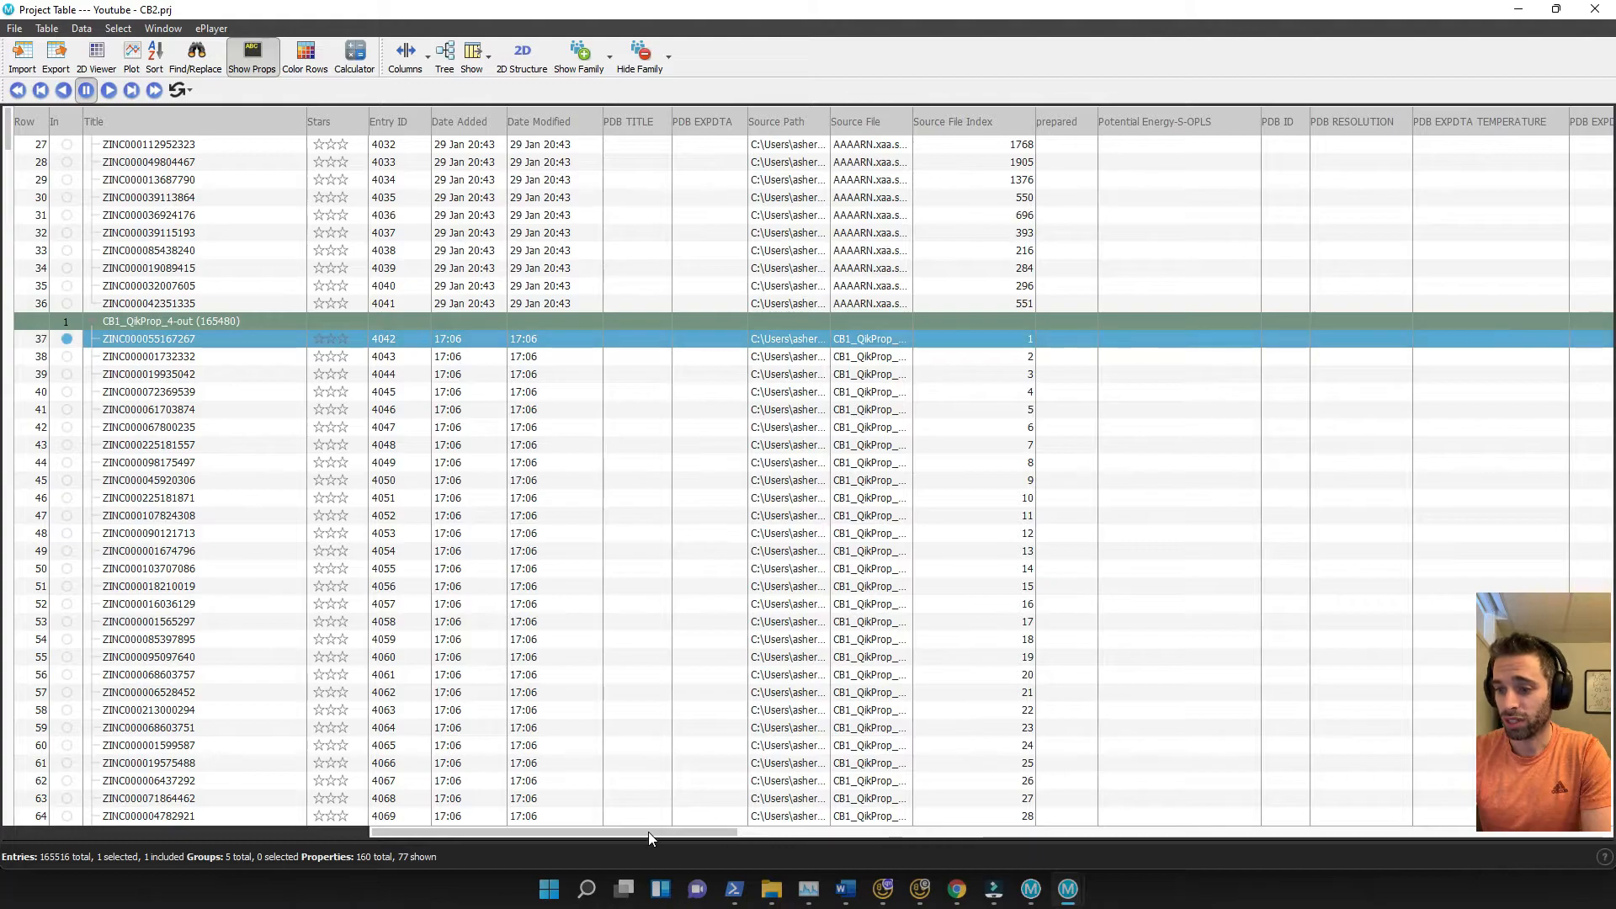
drag(669, 832, 865, 832)
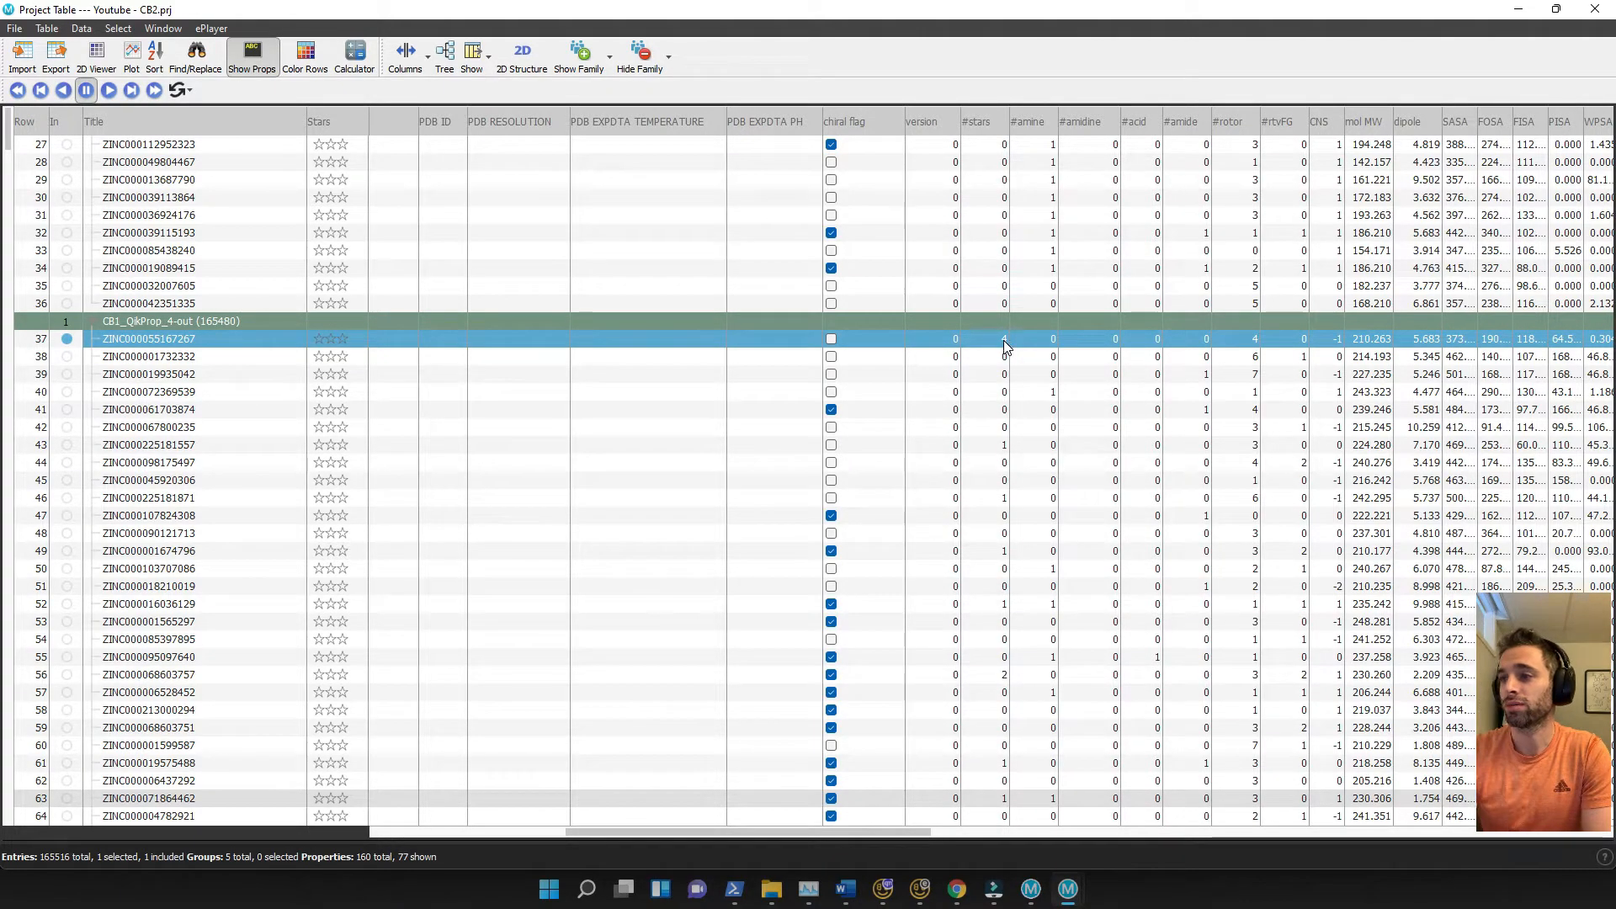
click(1007, 131)
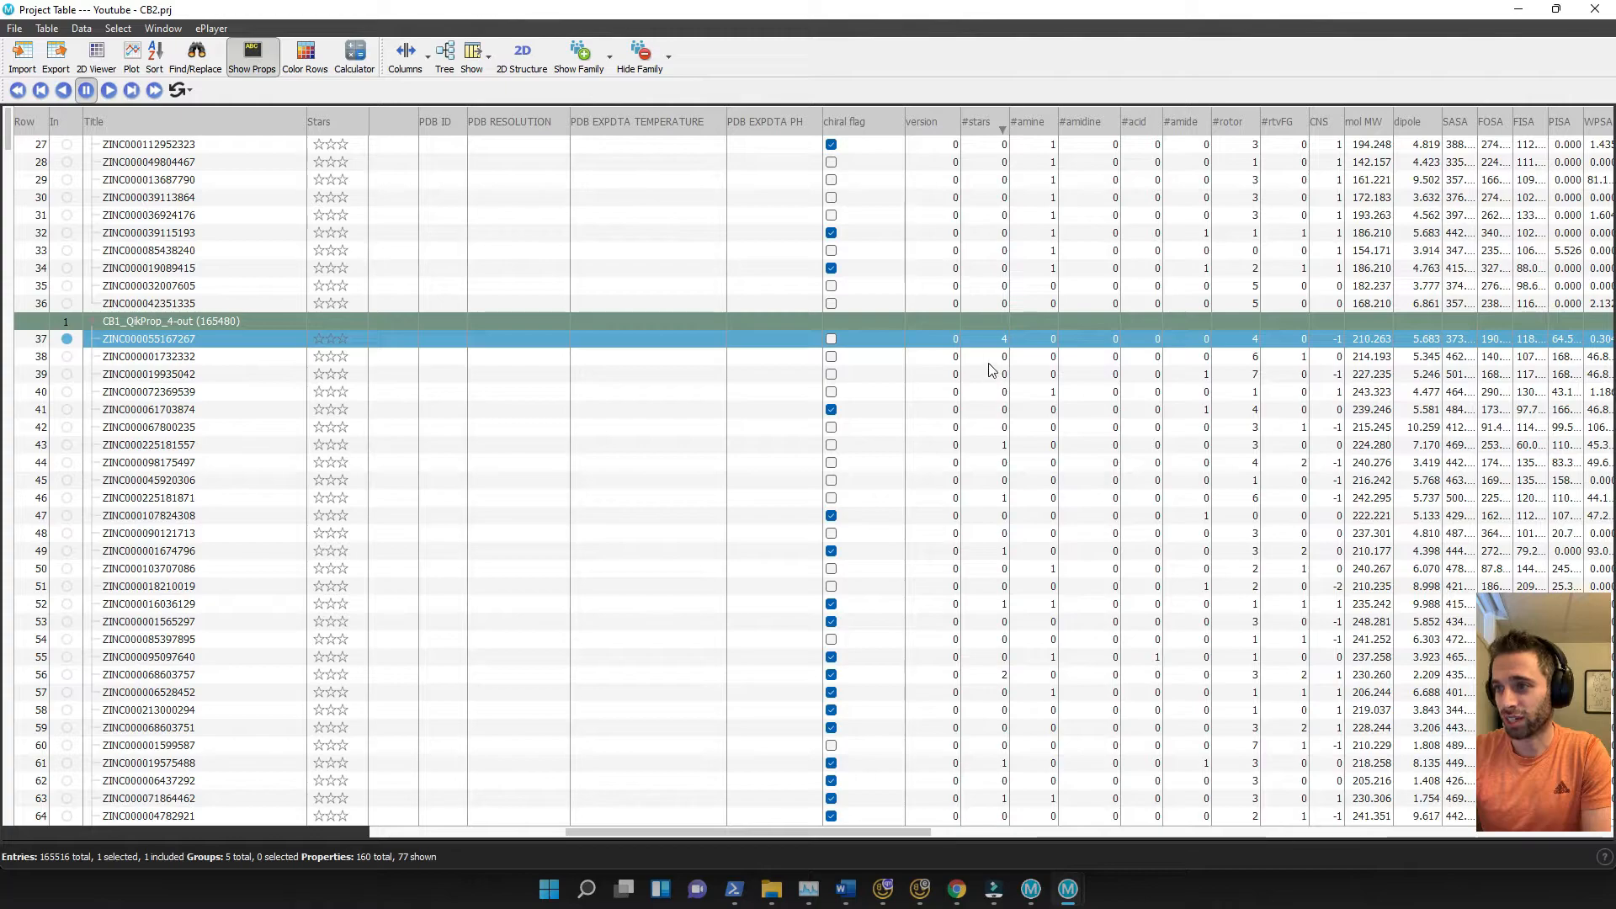
right_click(1004, 132)
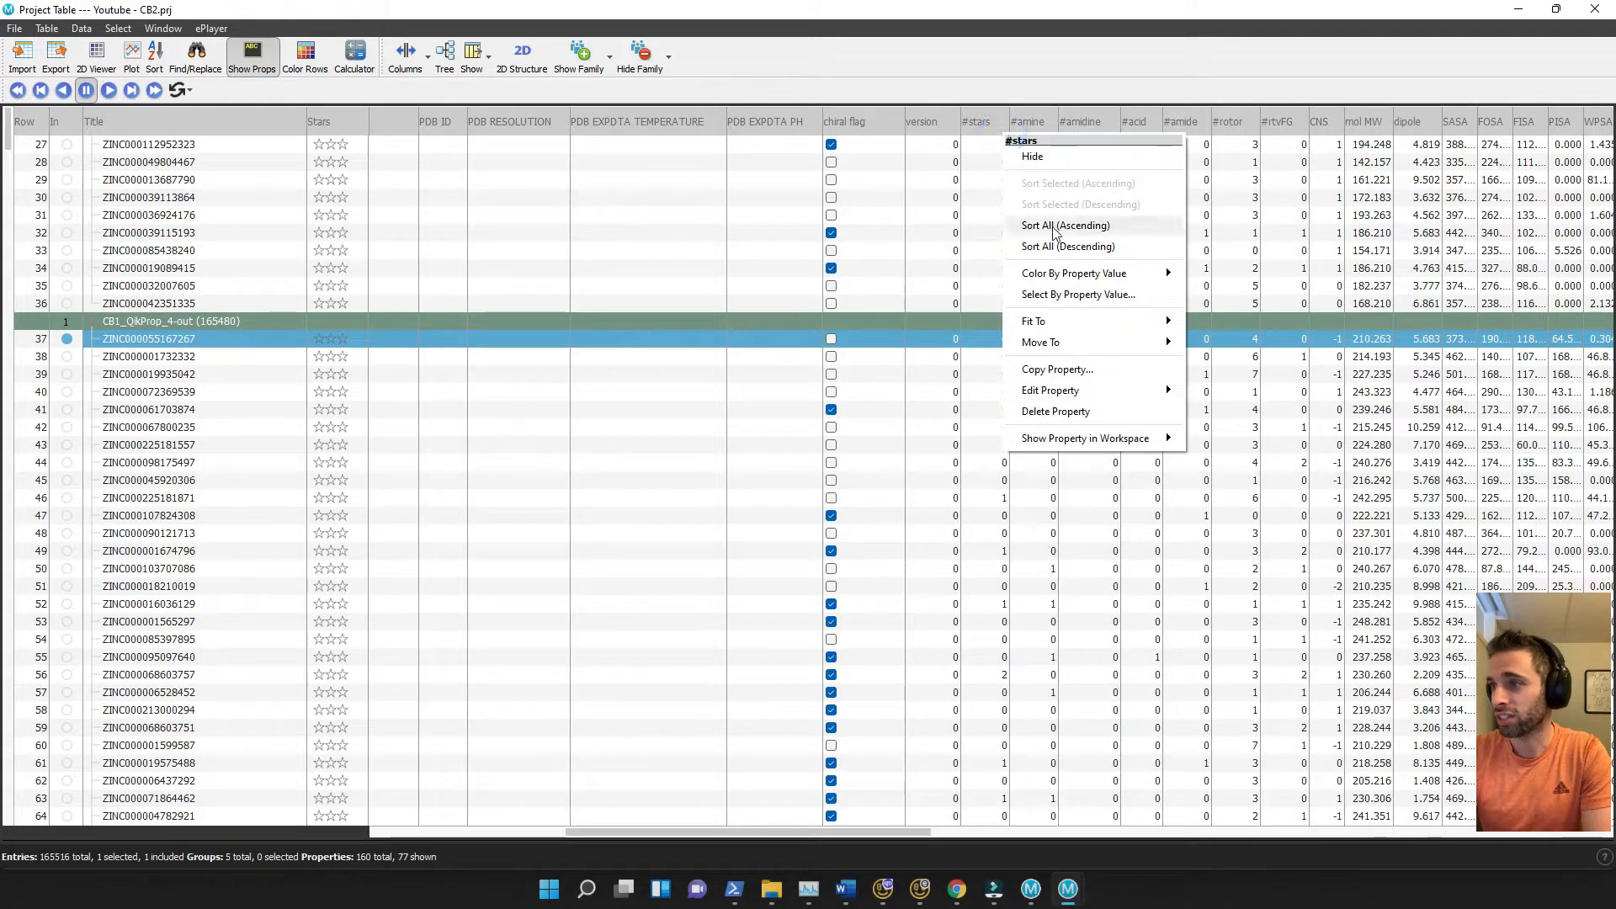
click(1060, 247)
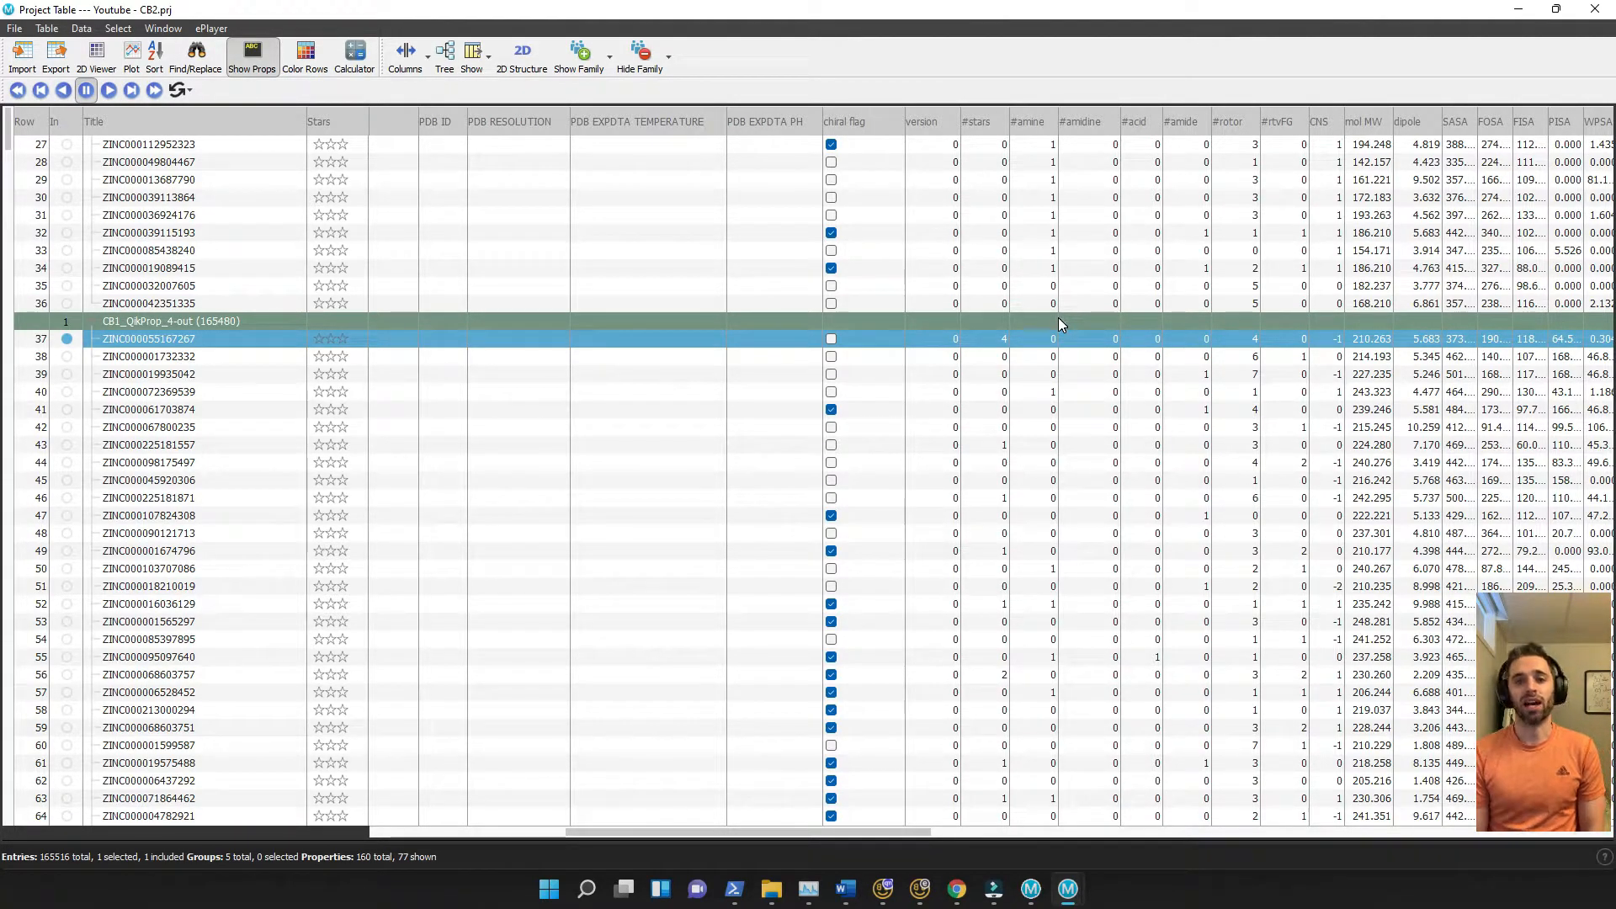
click(1000, 338)
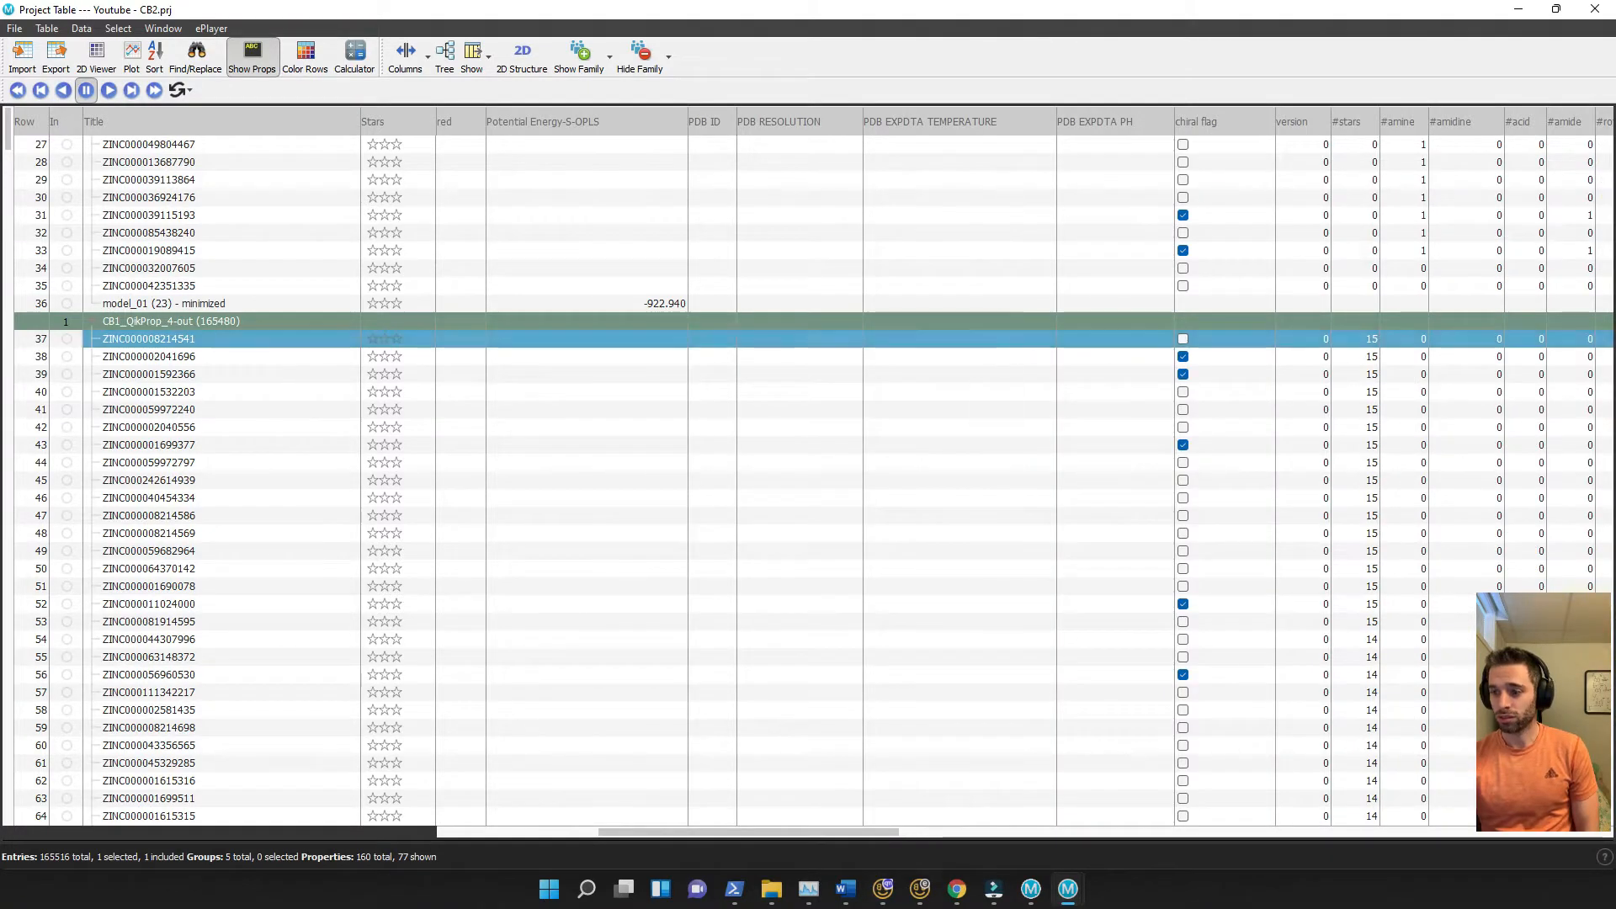
Examine the #stars values and neighbouring QikProp properties of the sorted CB1_QikProp_4-out entries
drag(800, 830, 916, 822)
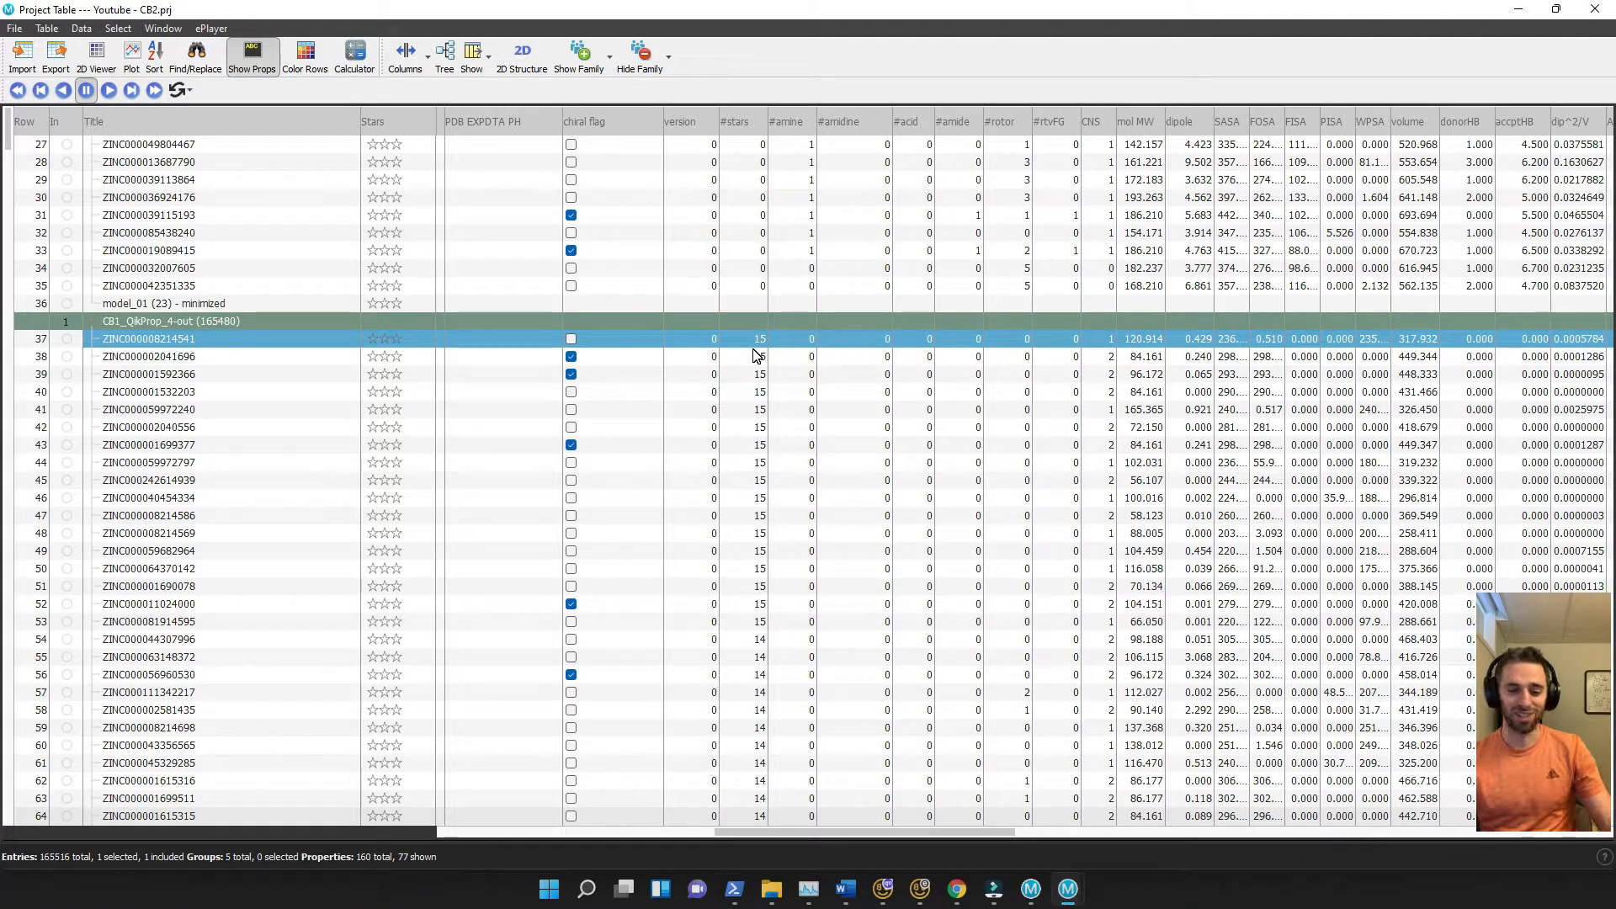
scroll(760, 412, down, 20)
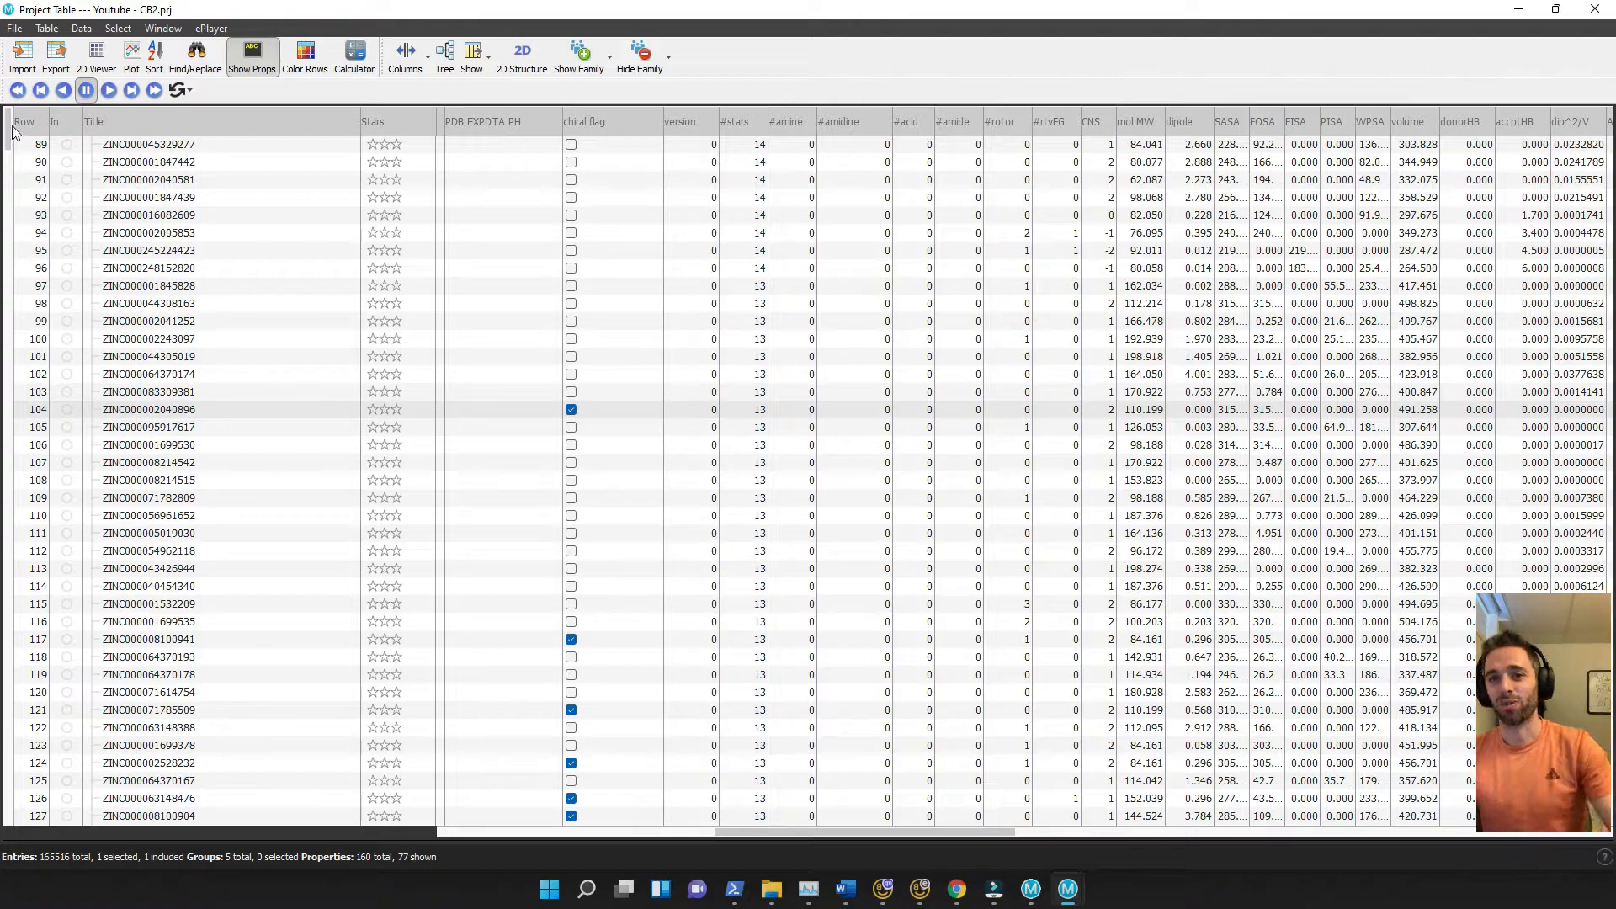
scroll(64, 261, up, 10)
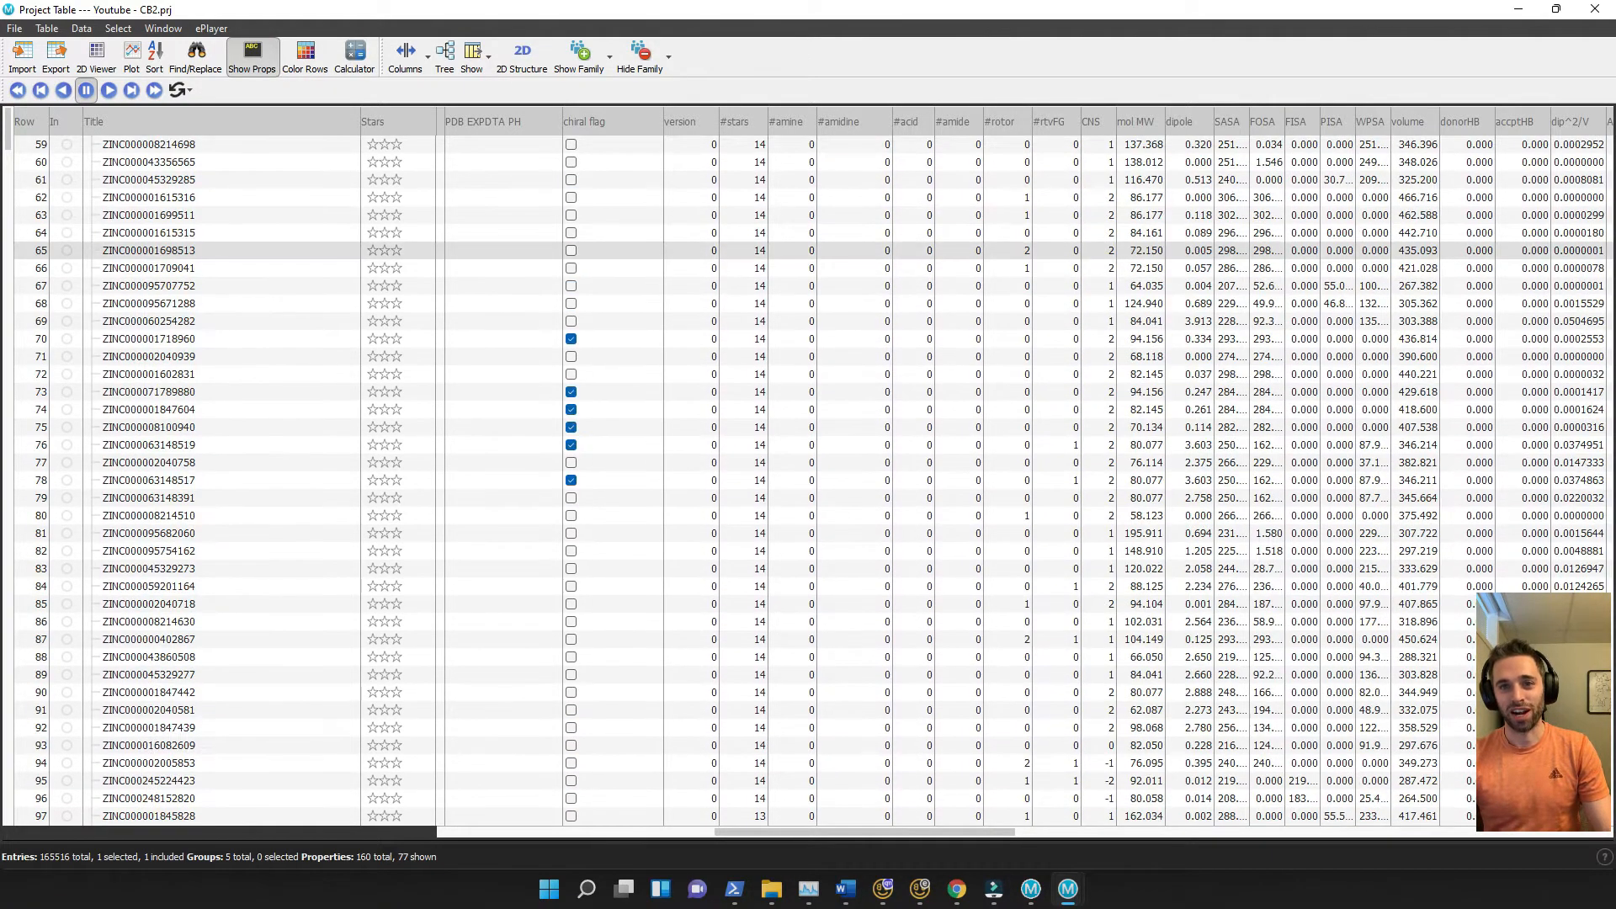
scroll(152, 287, up, 5)
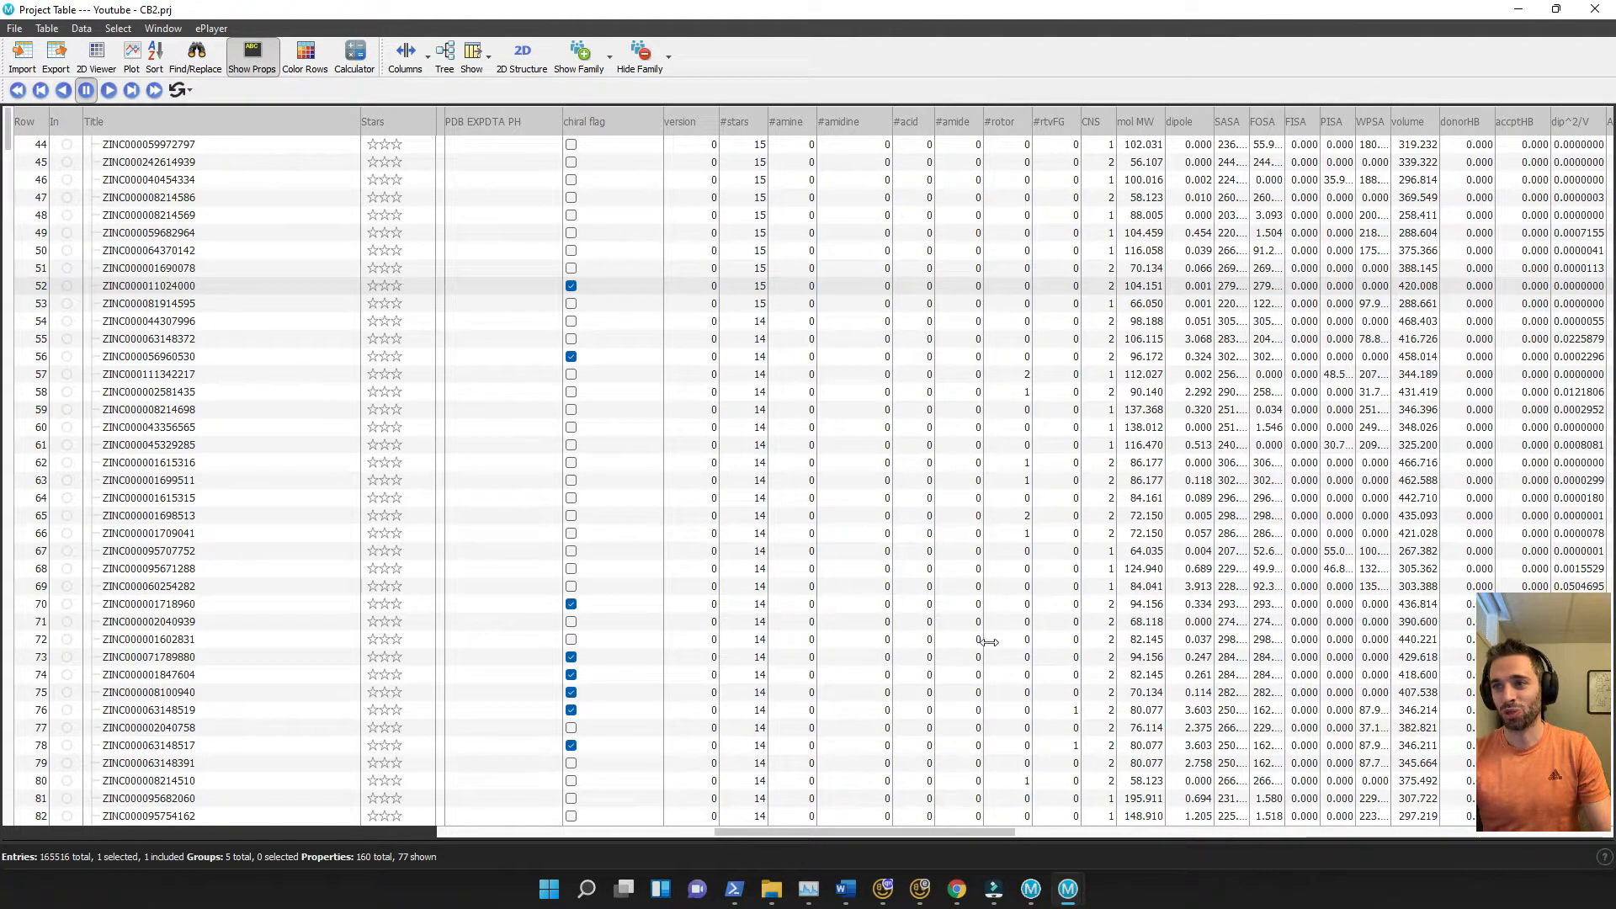
scroll(989, 642, up, 15)
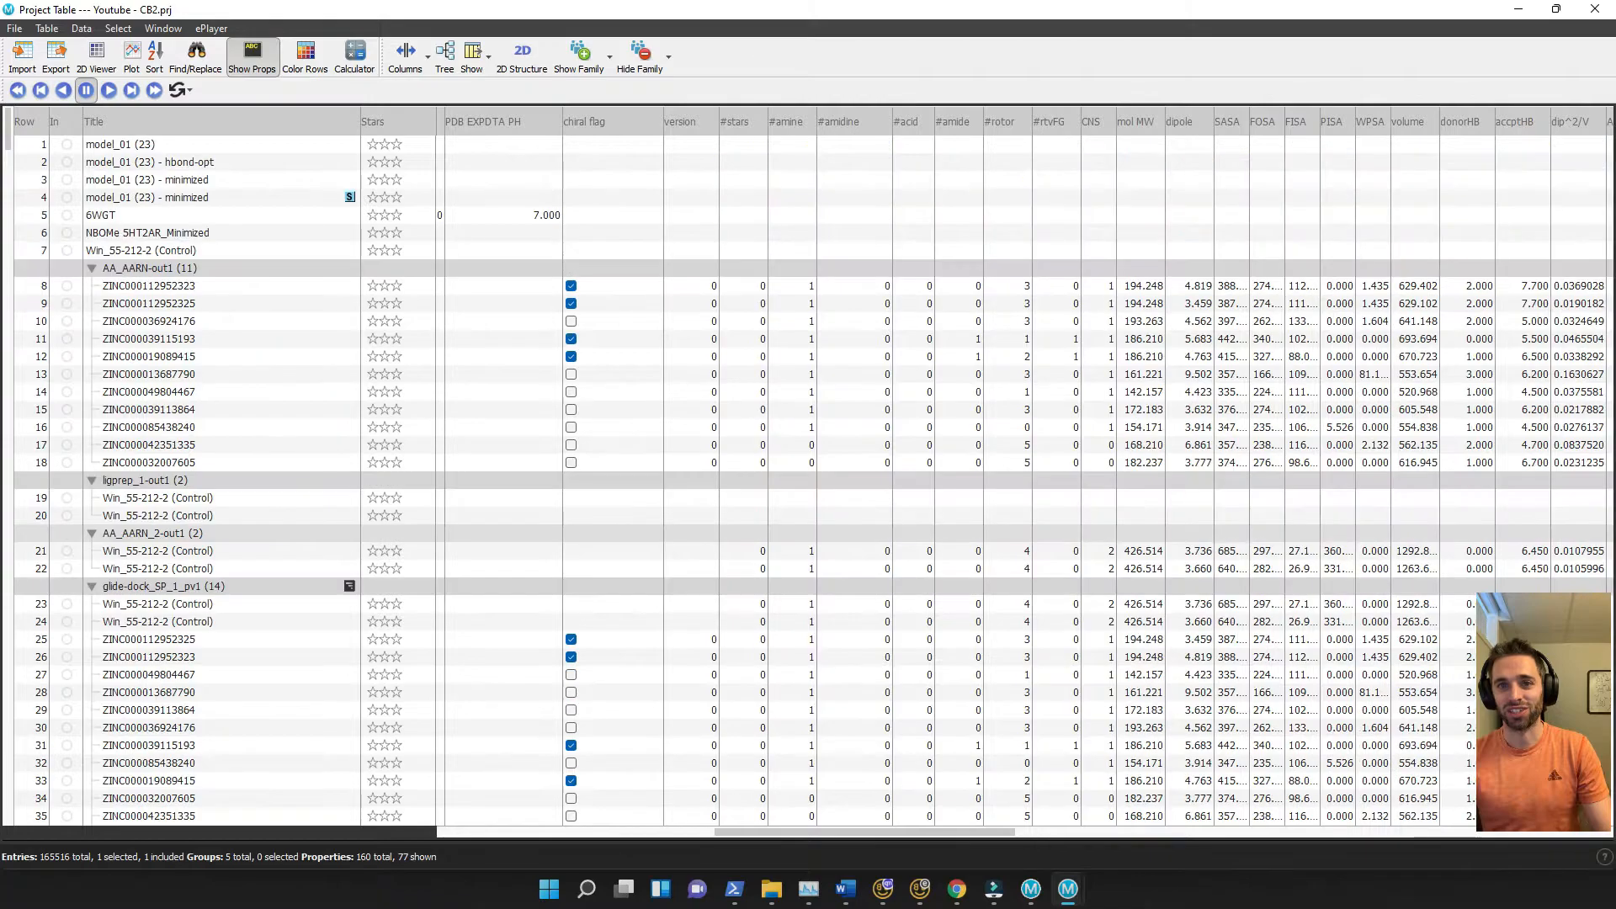
mouse_move(8, 126)
mouse_down()
mouse_move(9, 160)
mouse_move(8, 126)
mouse_up()
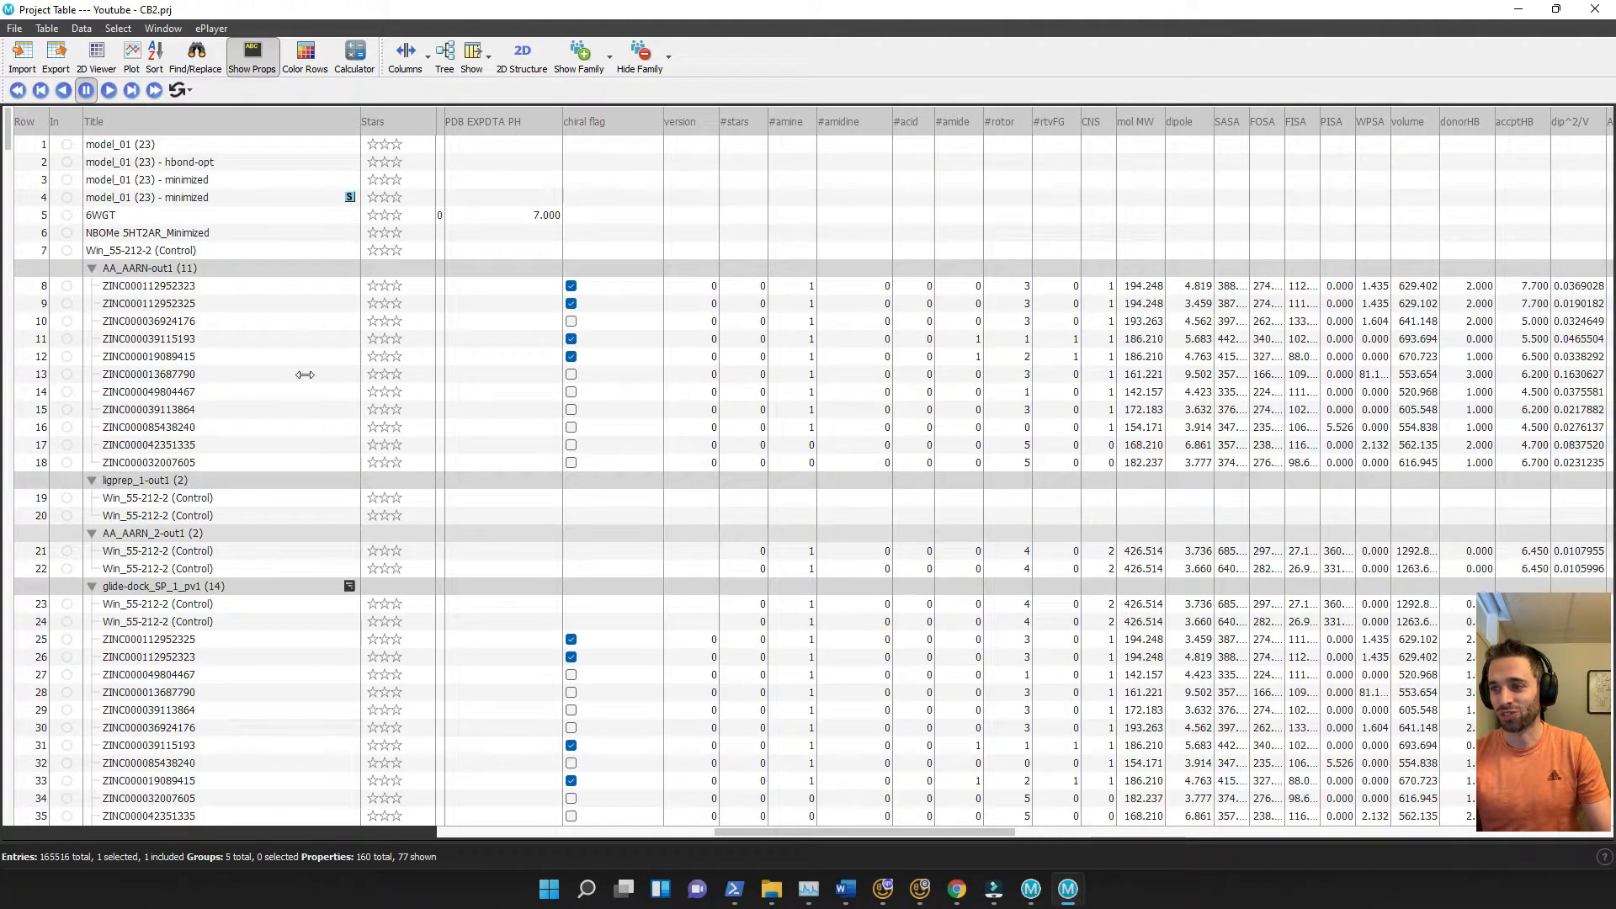
scroll(337, 417, down, 7)
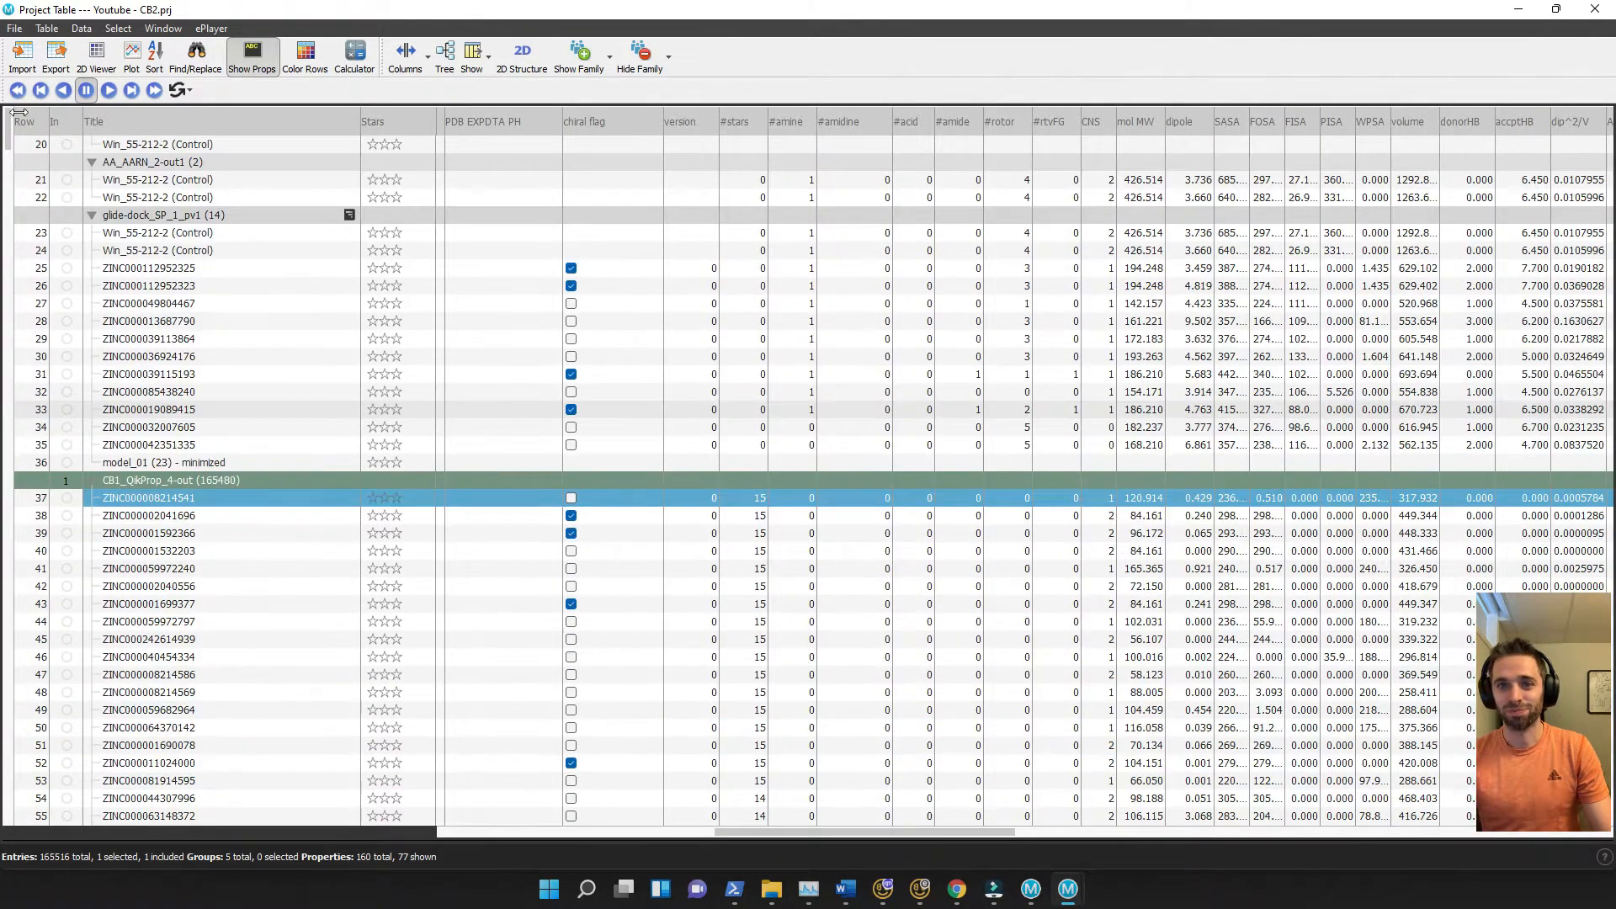
drag(8, 139, 31, 520)
scroll(392, 448, up, 18)
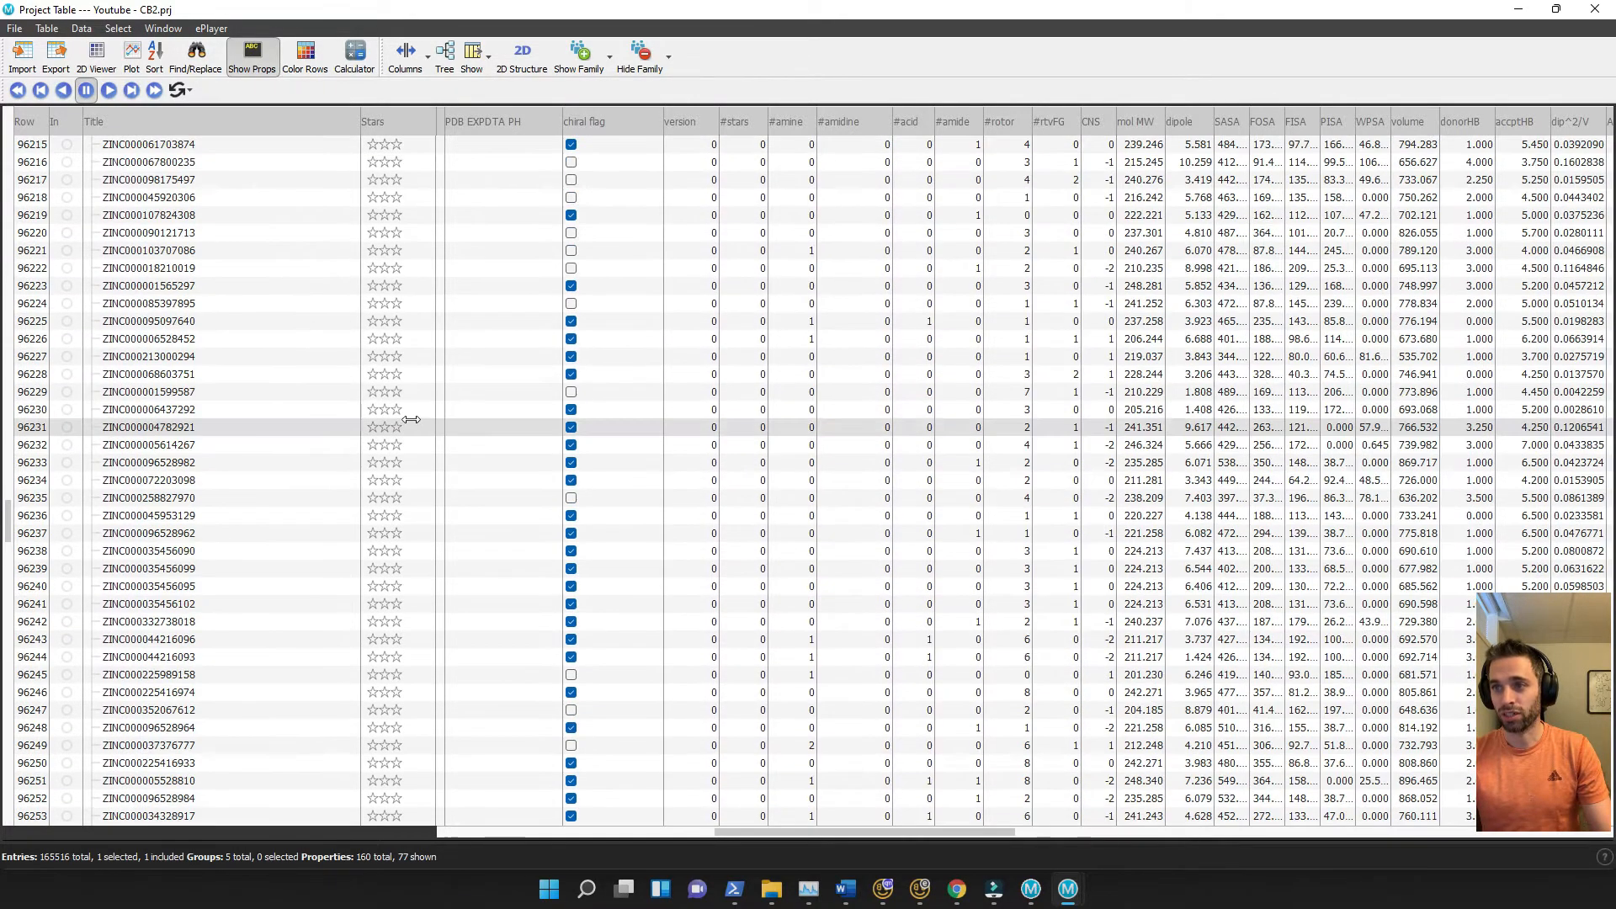
scroll(410, 419, up, 5)
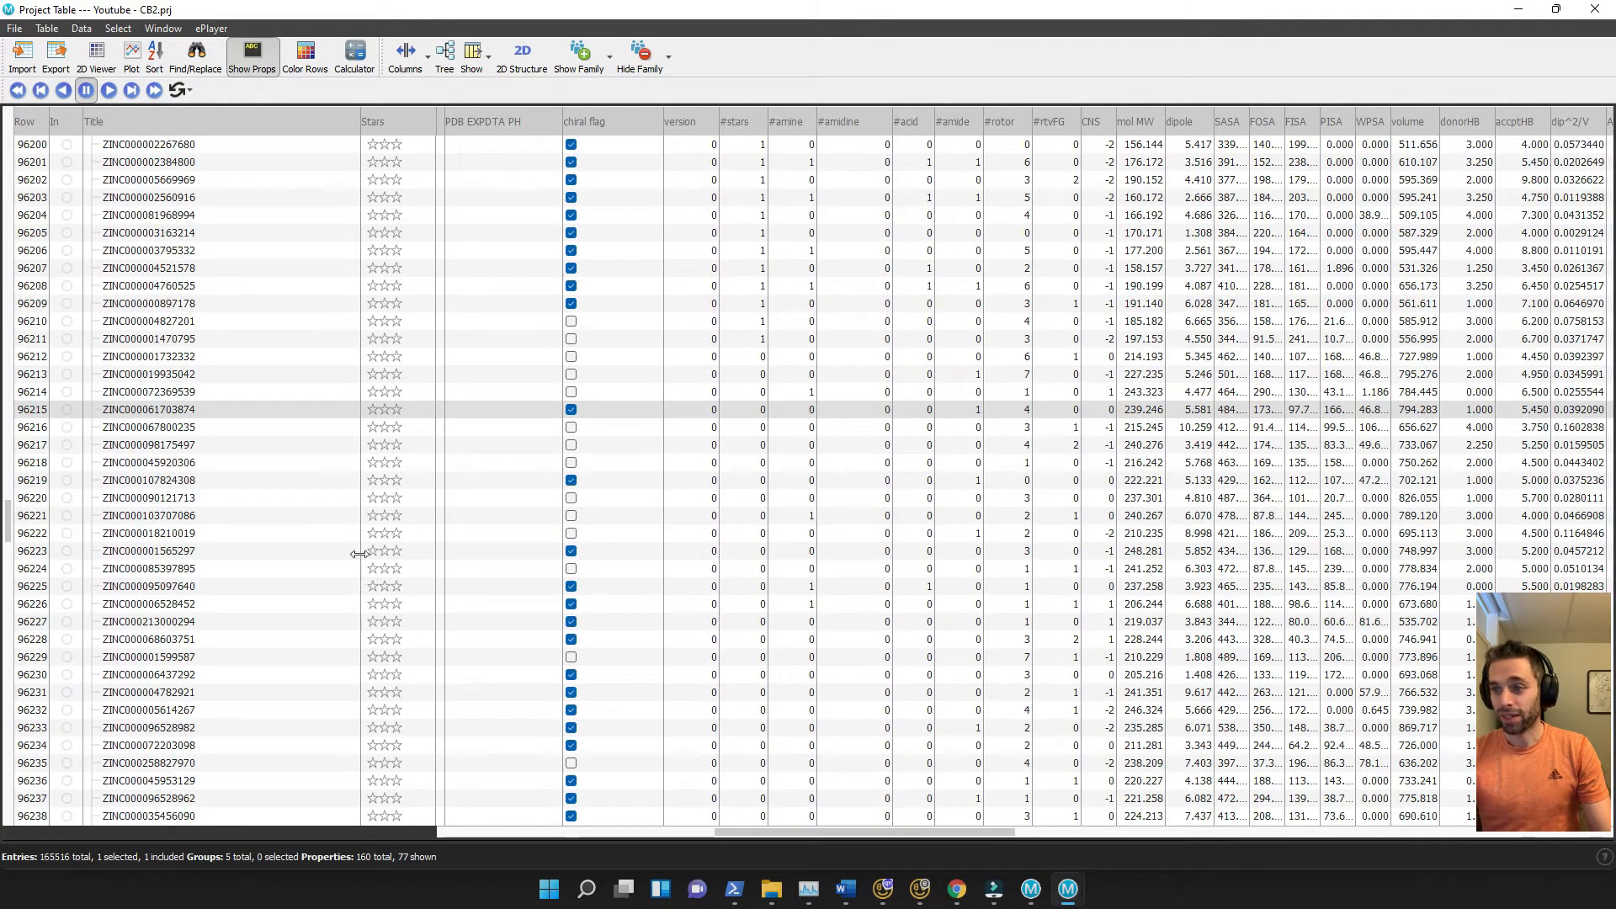
click(287, 341)
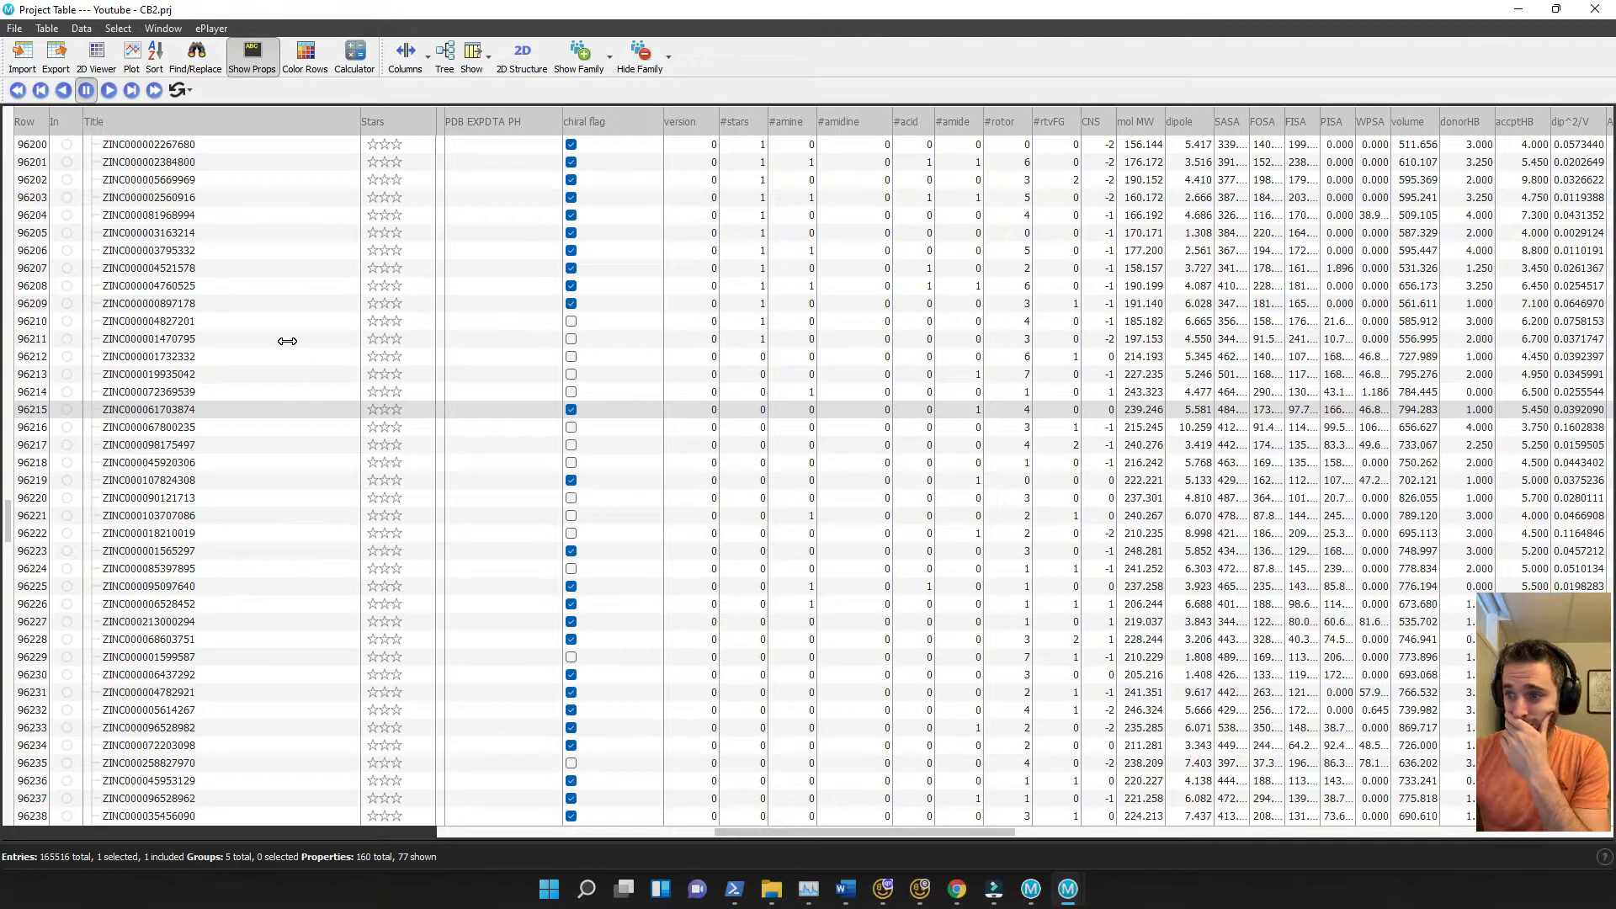
shift+click(287, 341)
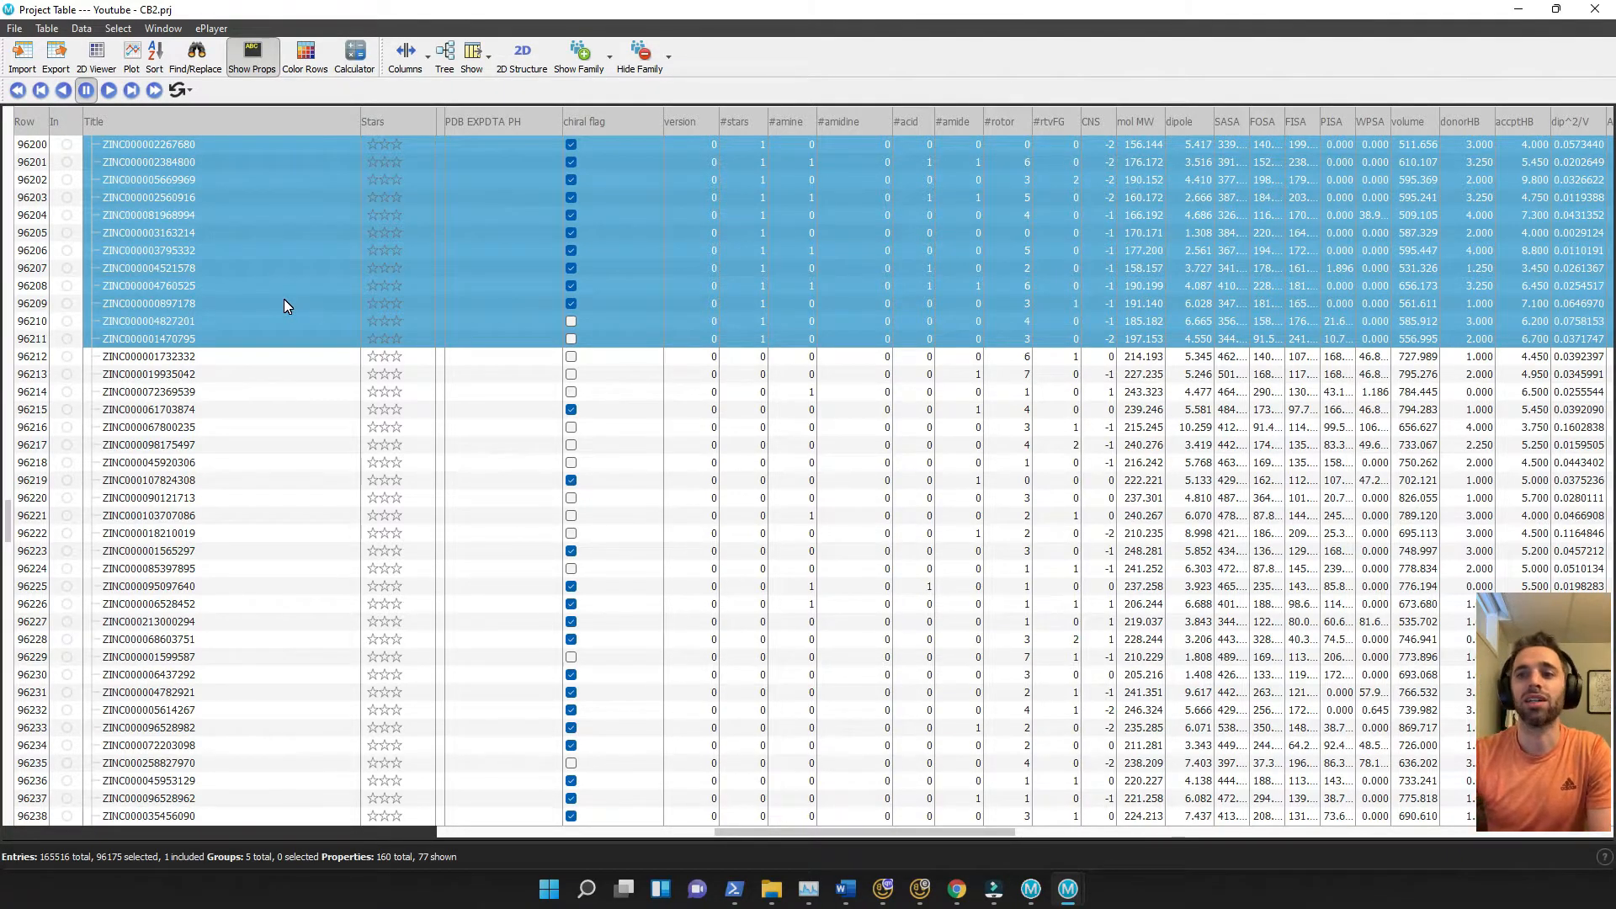
right_click(257, 165)
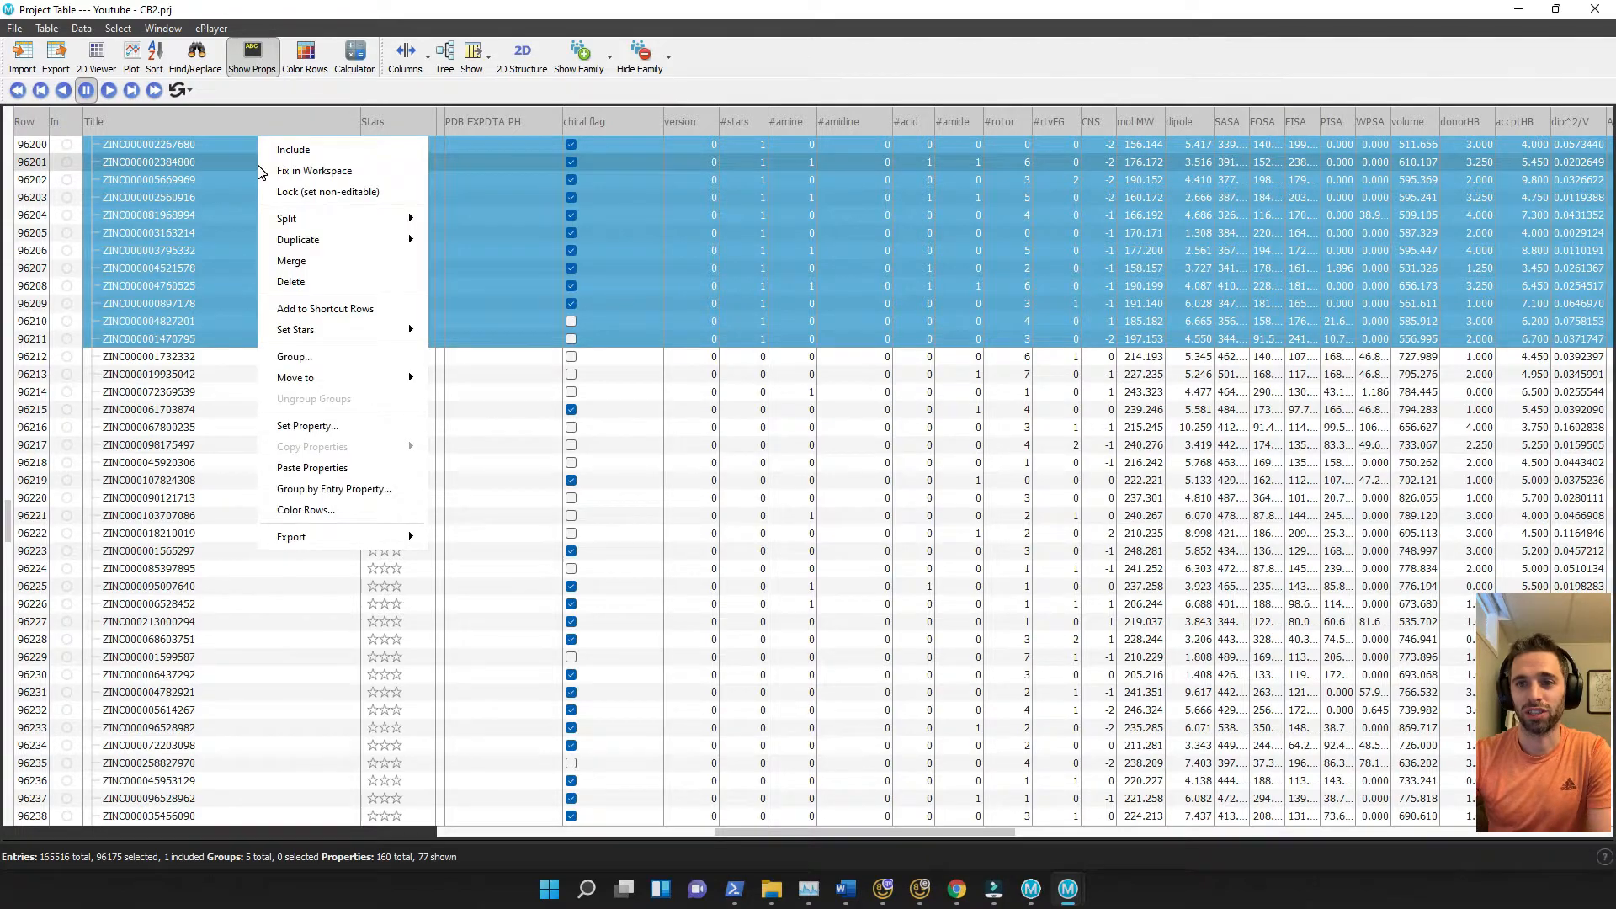
click(314, 284)
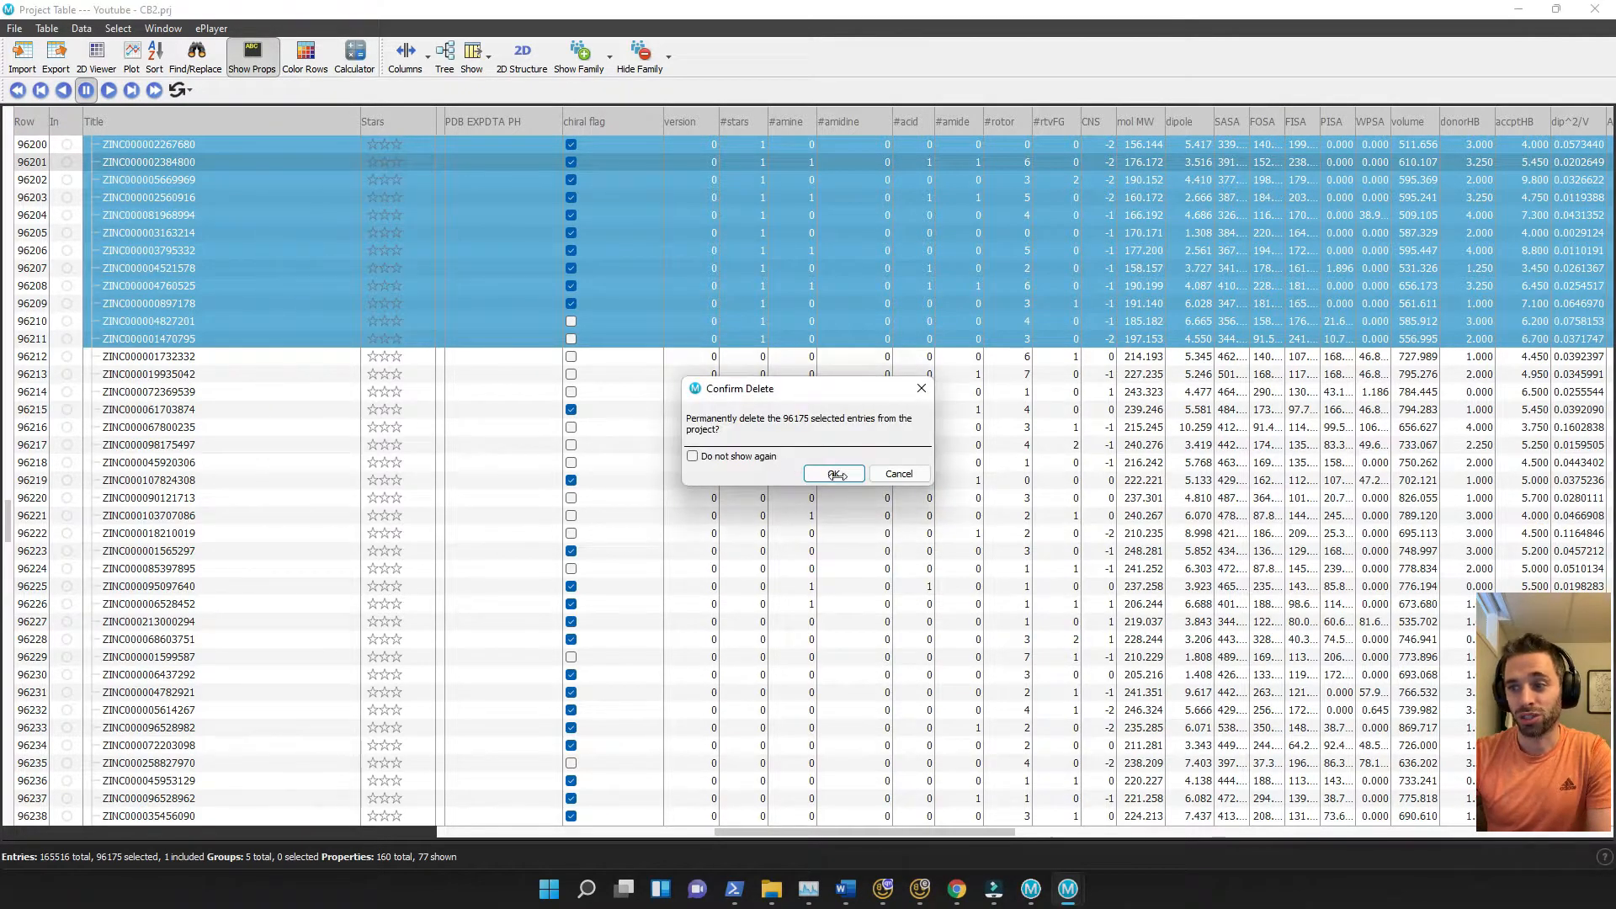
click(837, 477)
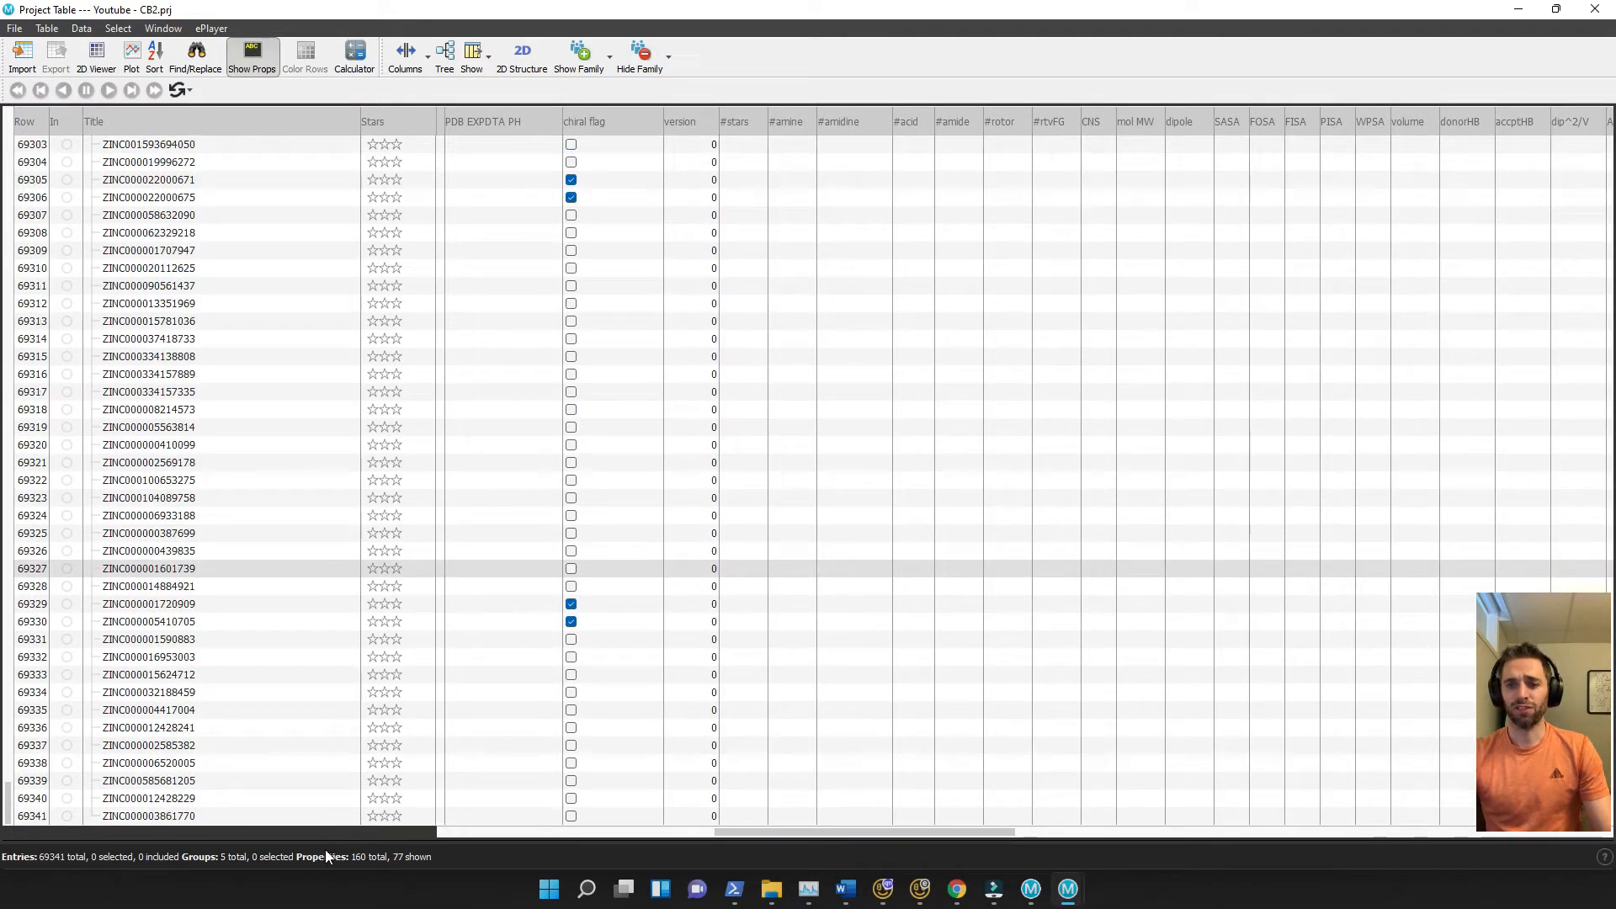
click(270, 816)
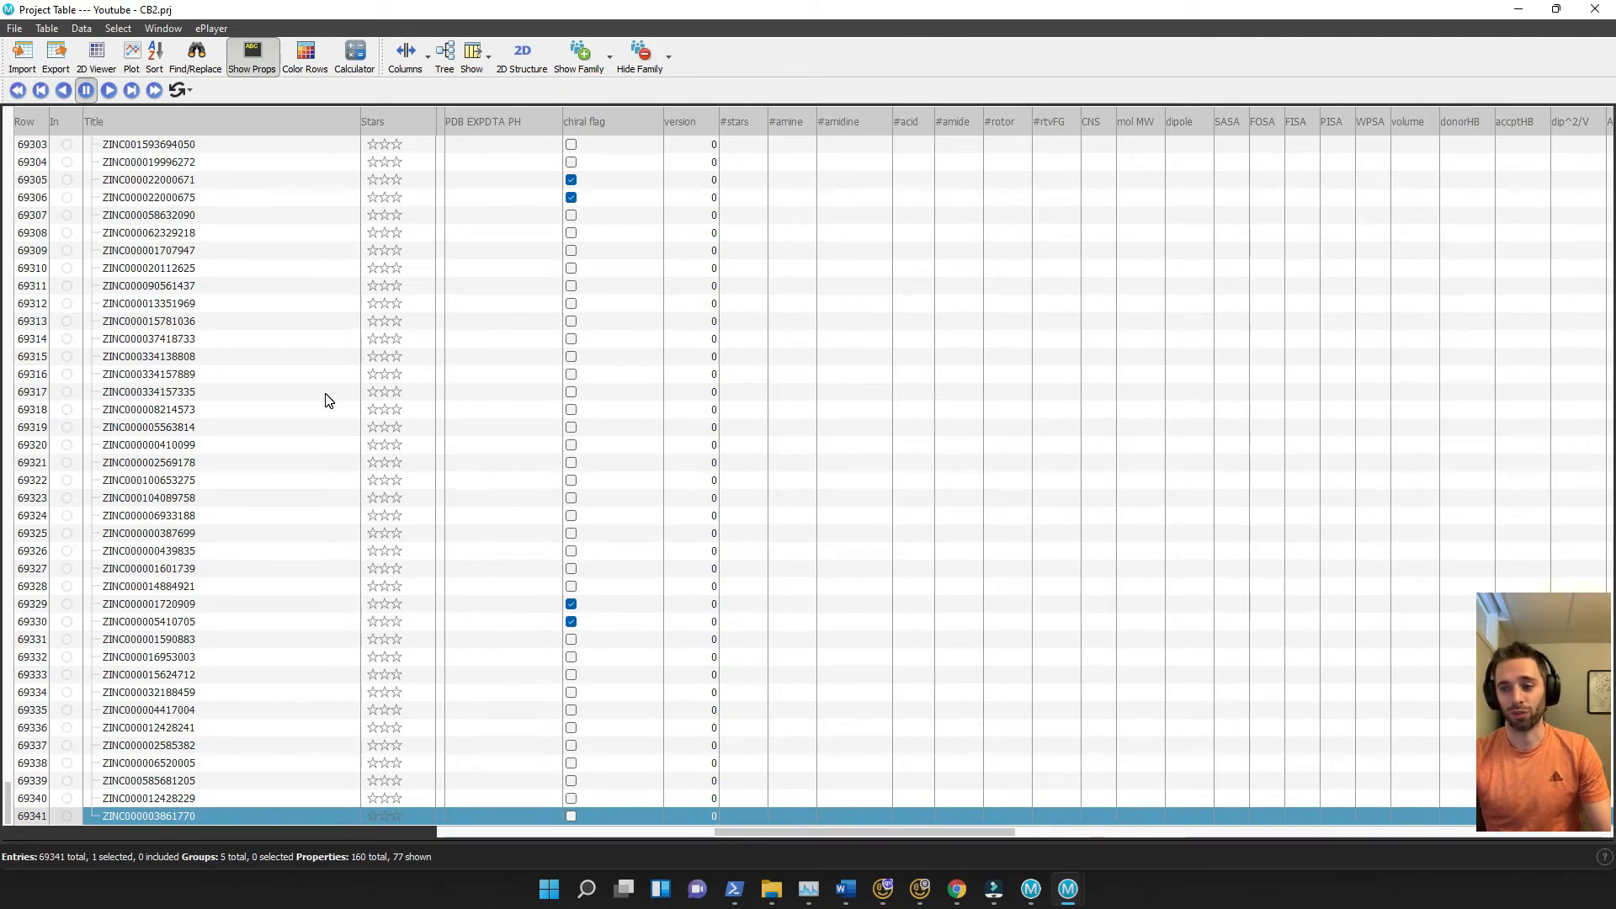
scroll(336, 389, up, 20)
scroll(357, 373, up, 20)
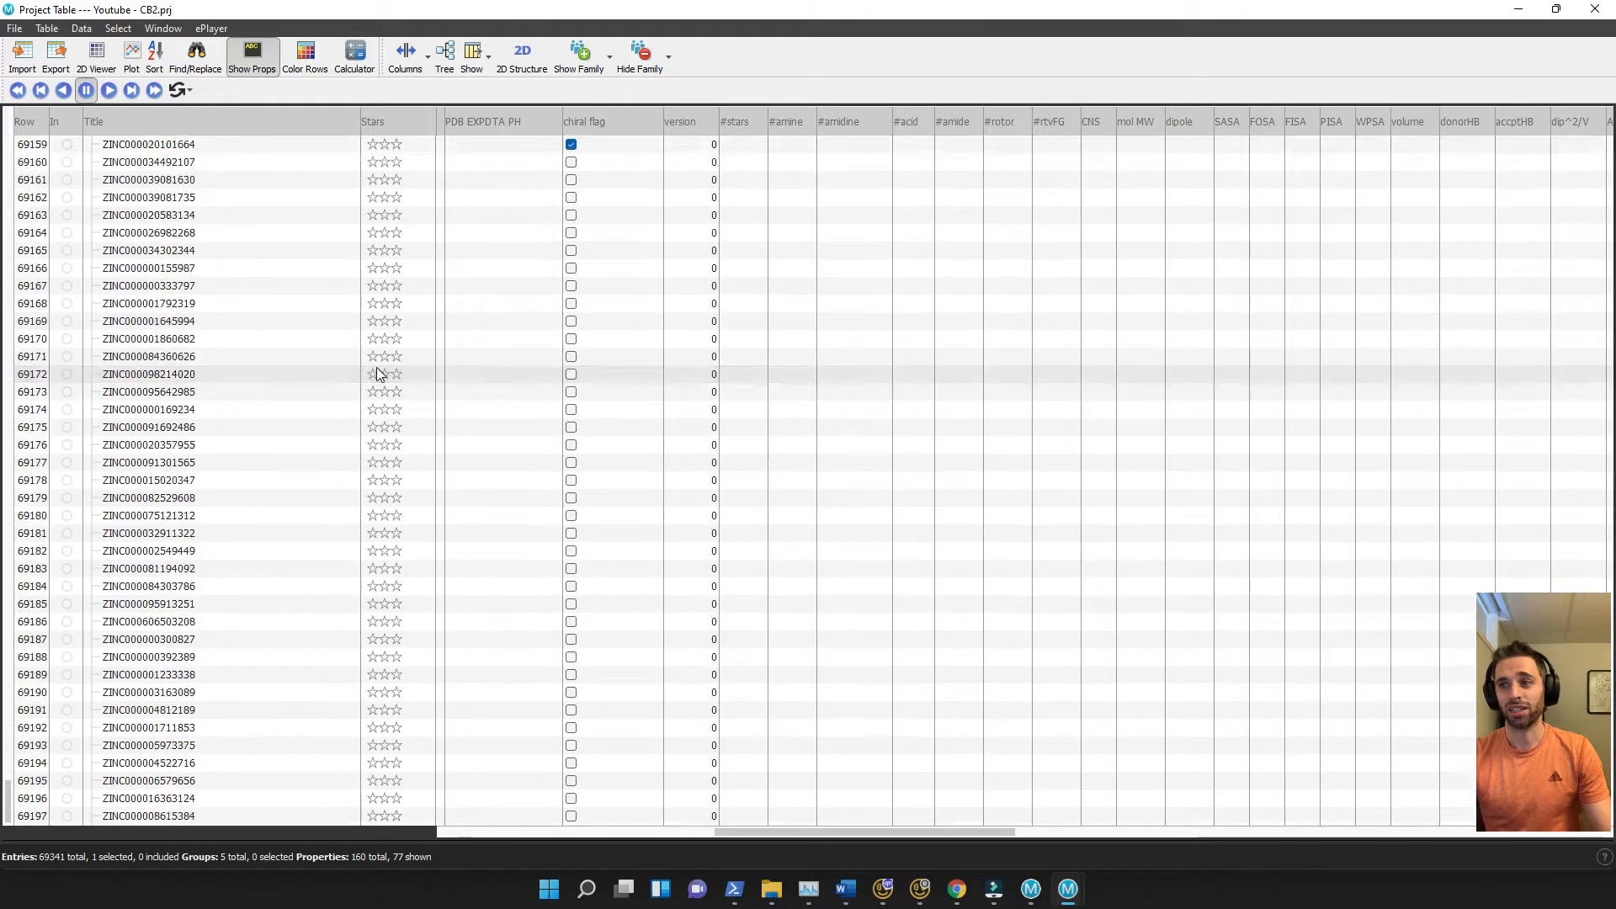
scroll(356, 352, up, 12)
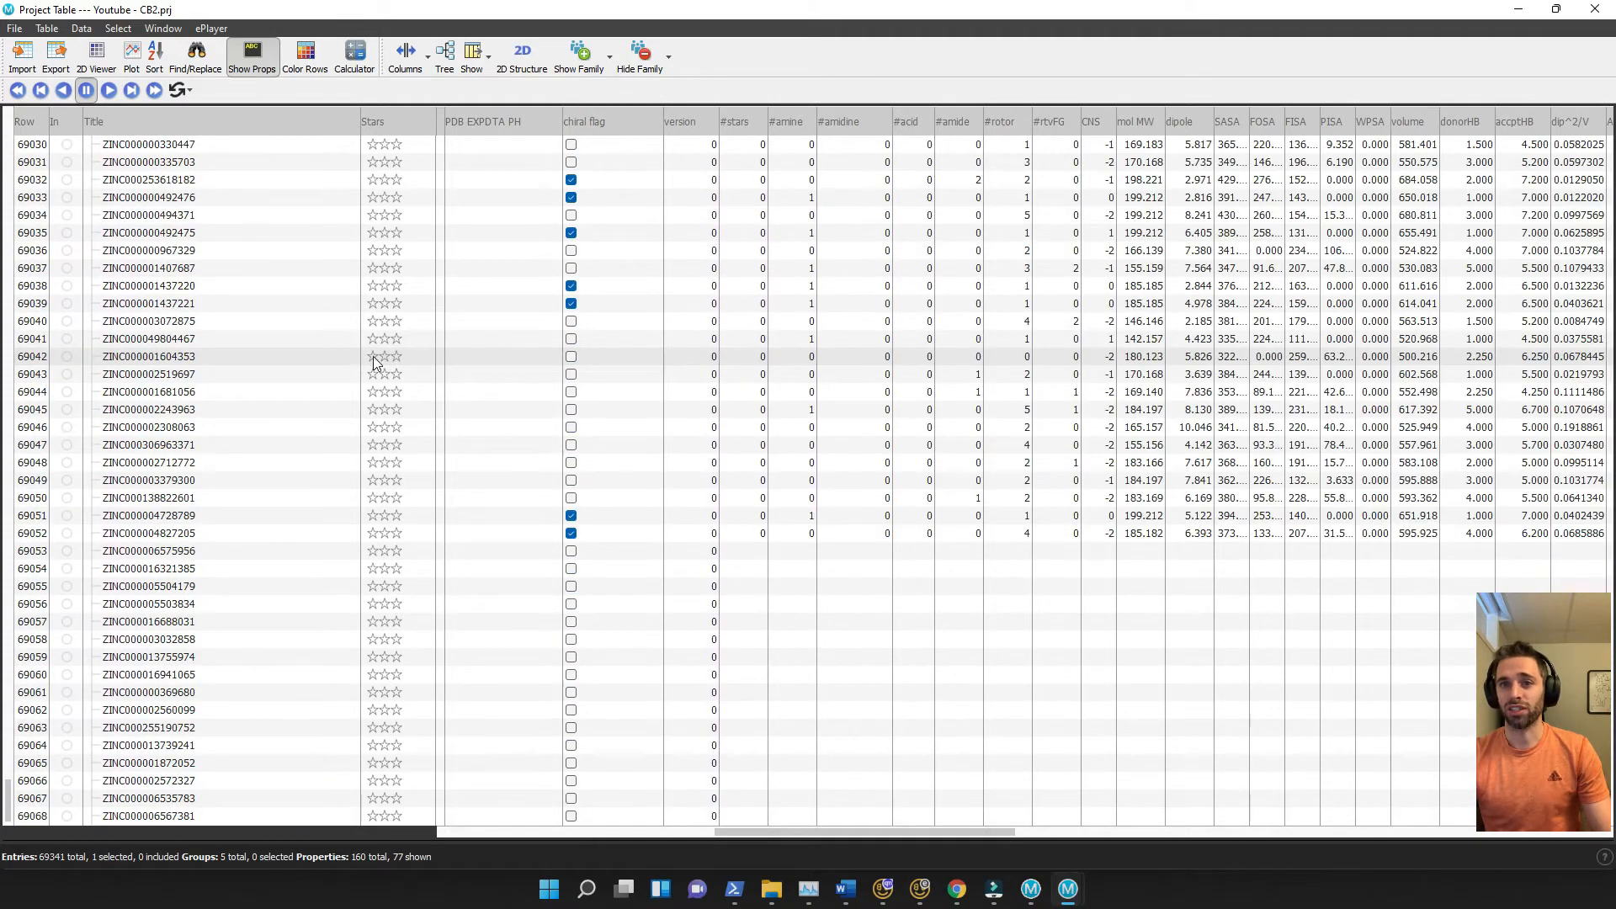
scroll(357, 351, down, 8)
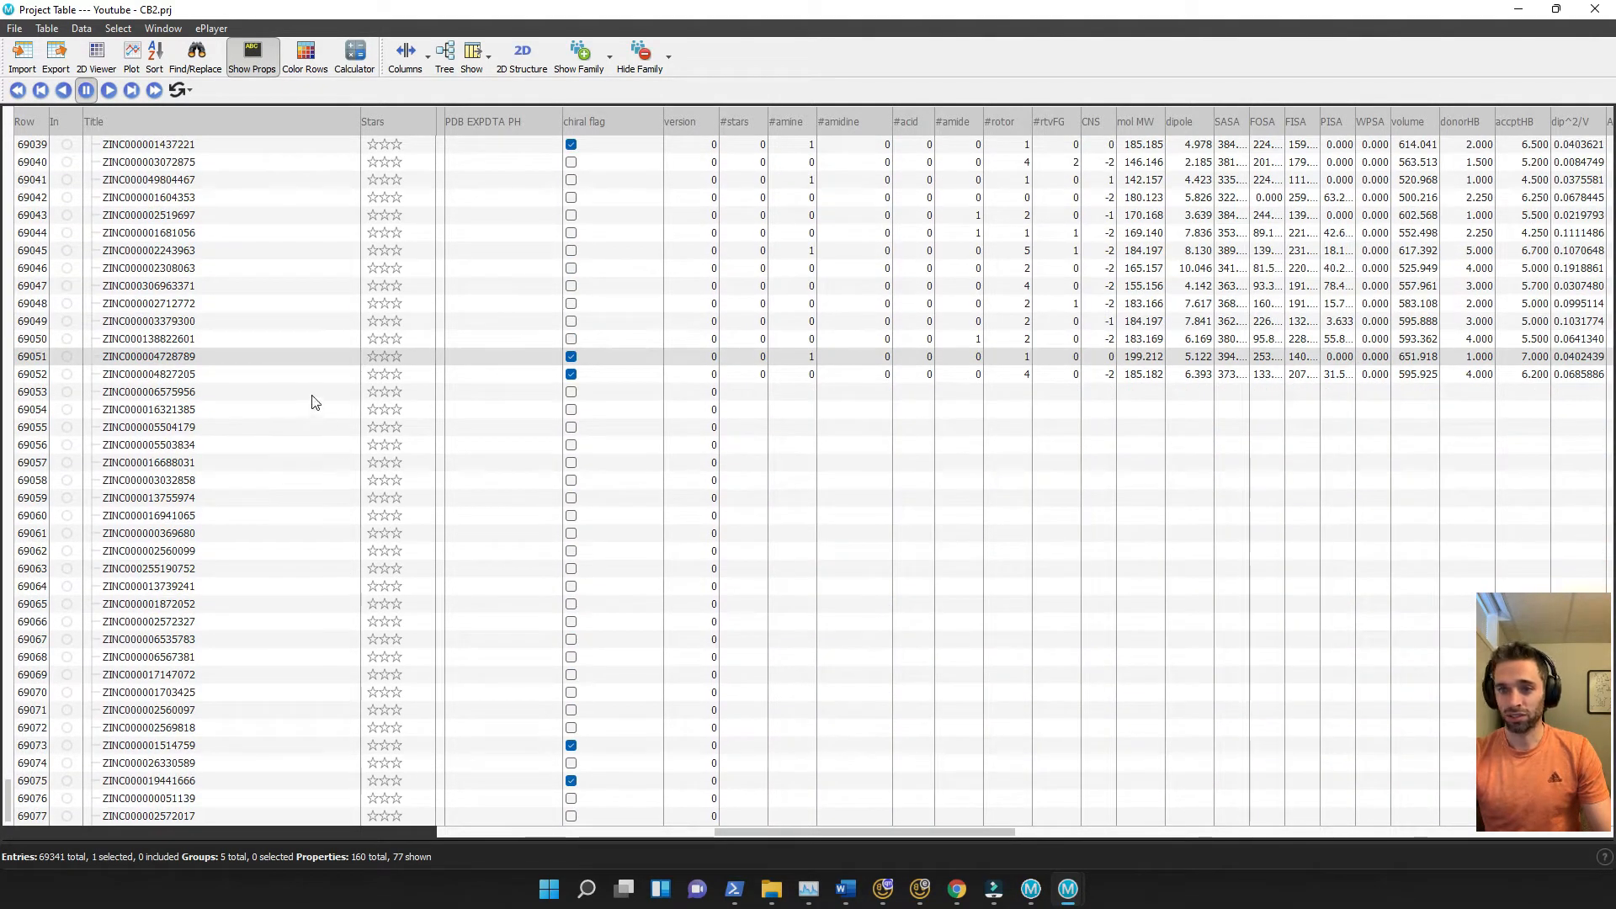
shift+click(313, 395)
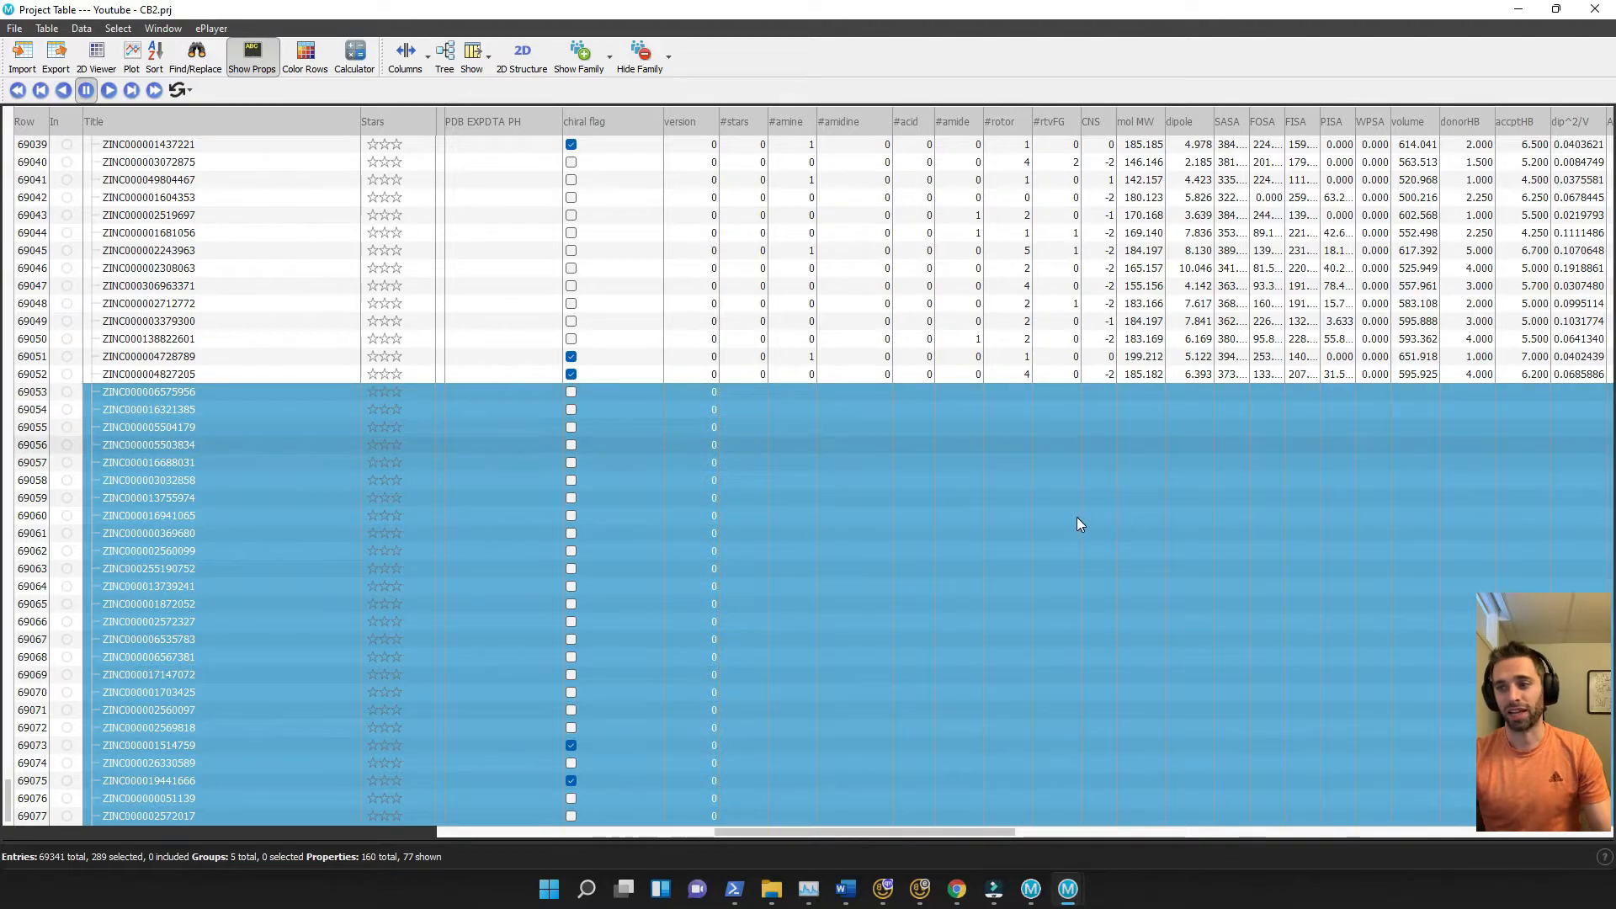
right_click(244, 488)
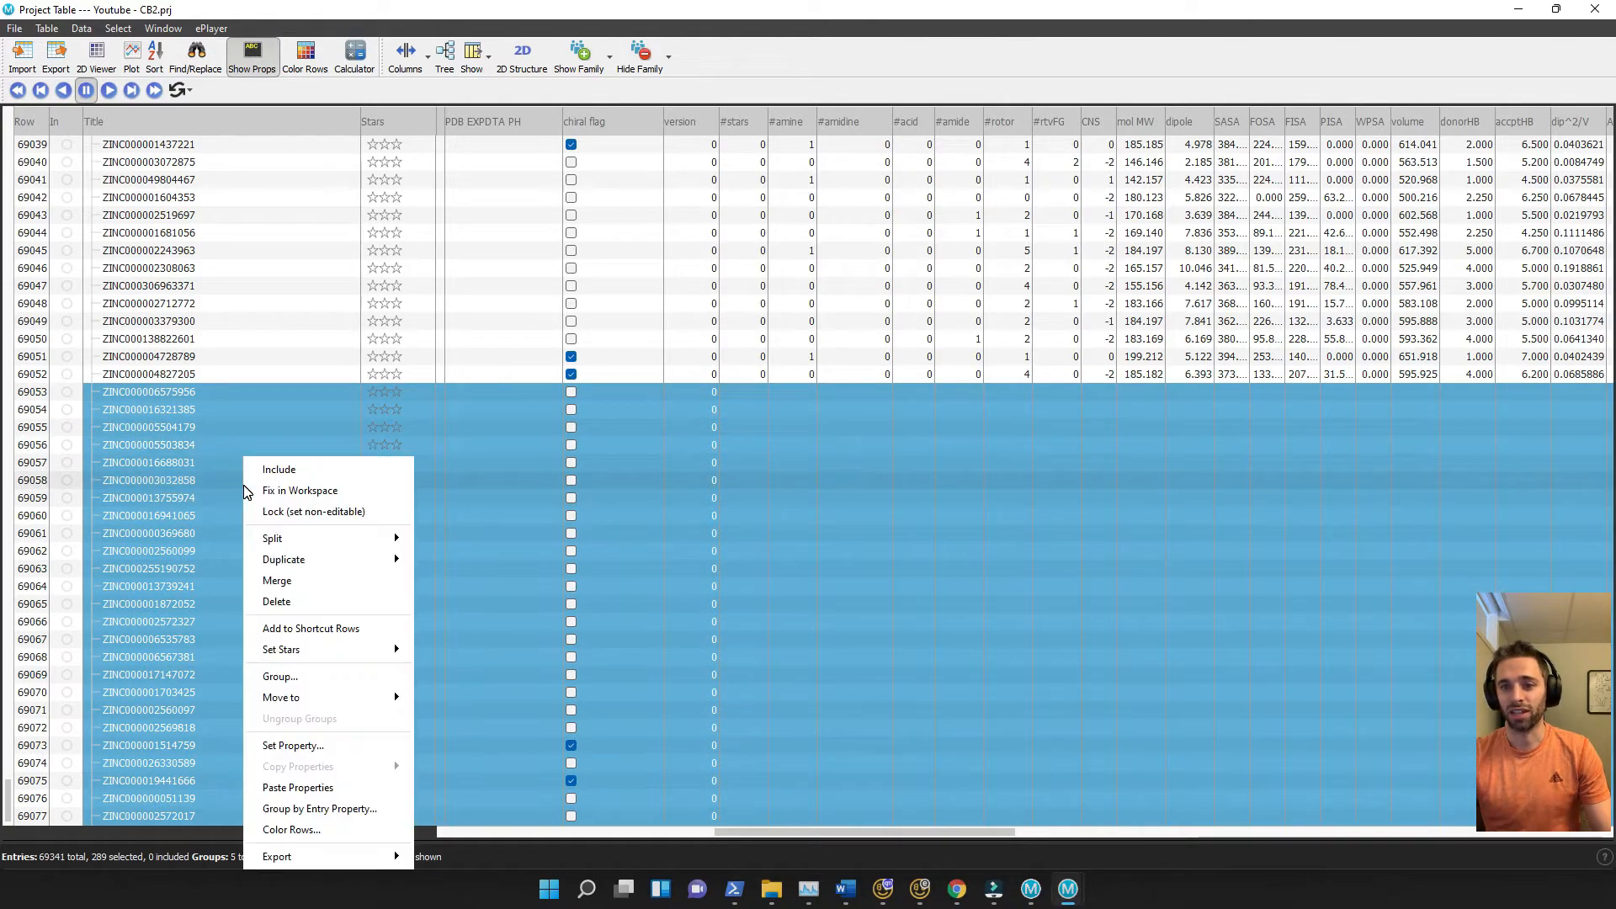
click(322, 599)
click(857, 476)
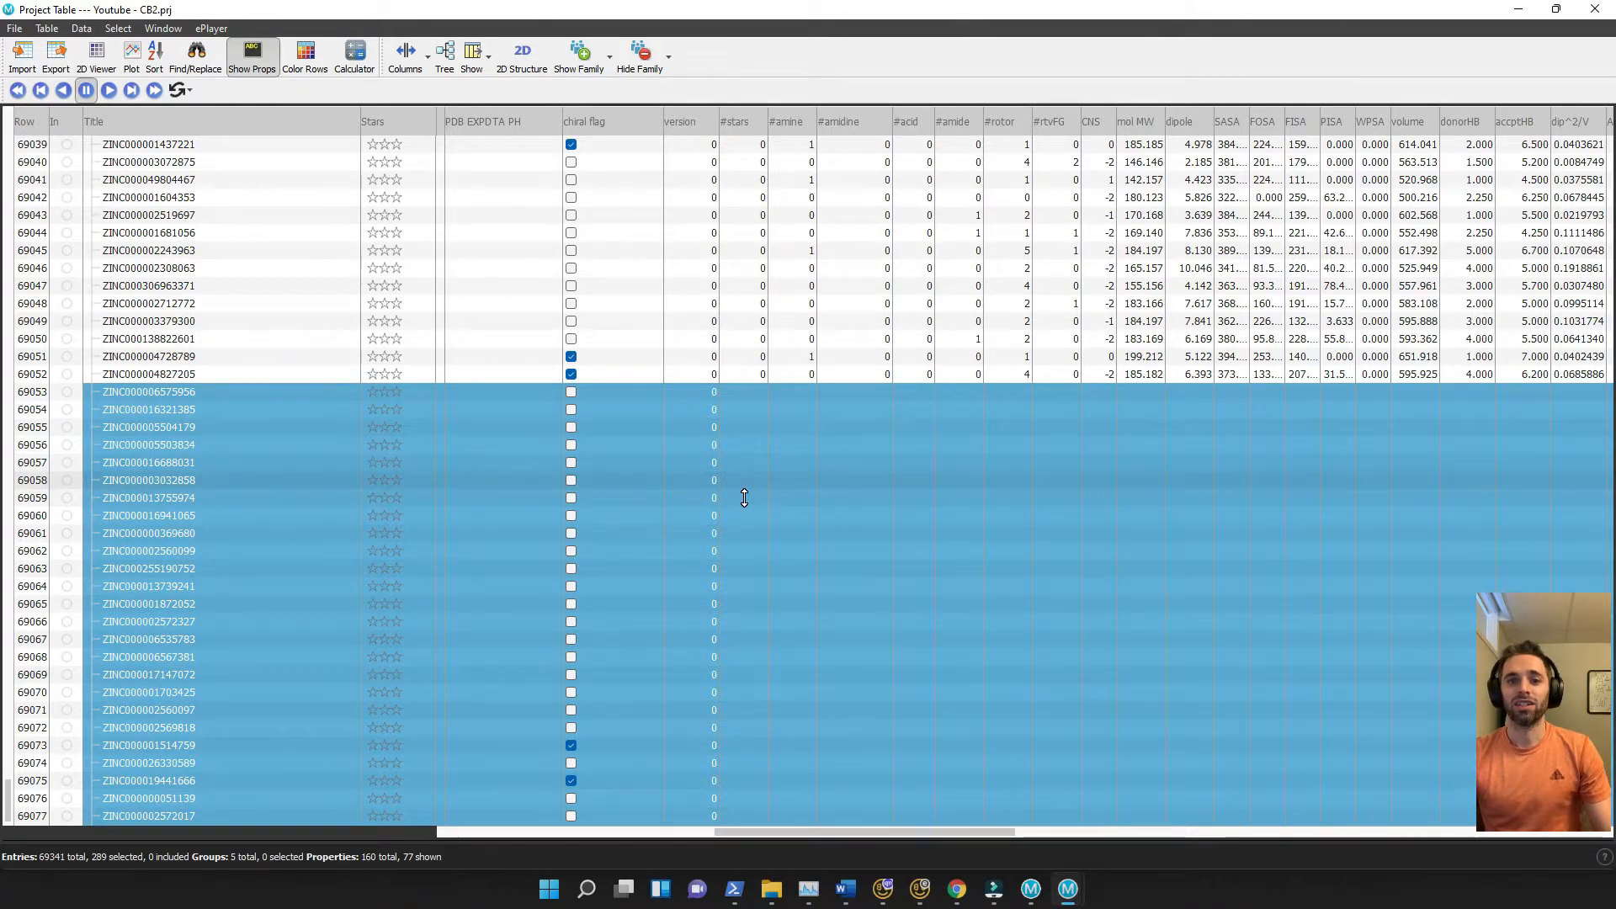
key(Delete)
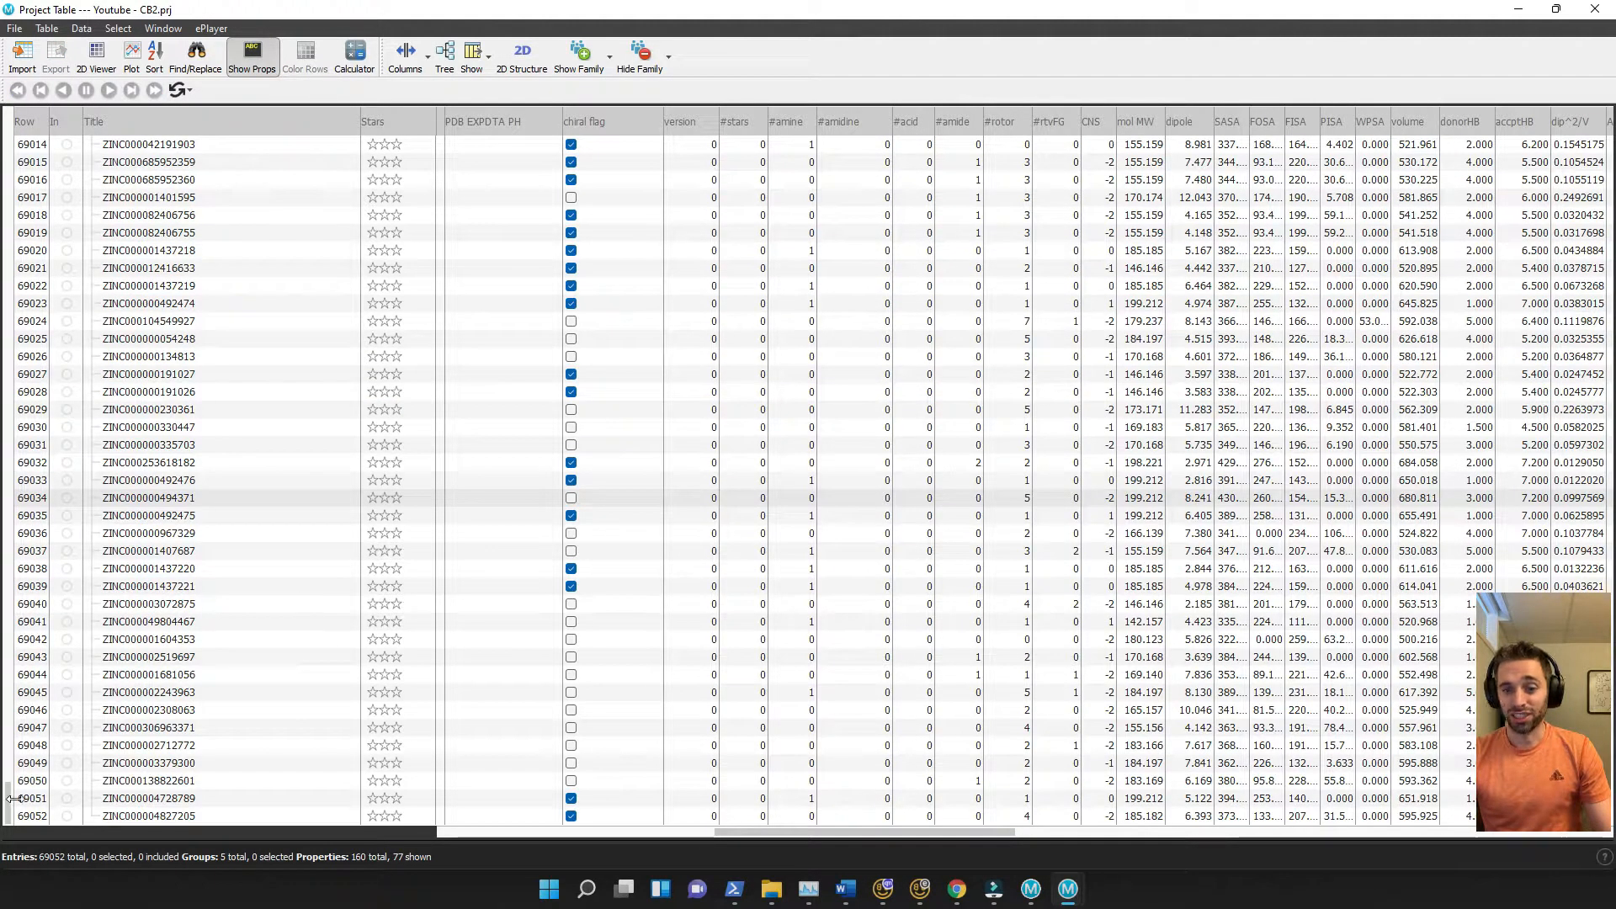
Select the first entry of the CB1_QikProp_4-out group and sort all entries by CNS in ascending order
drag(7, 802, 9, 126)
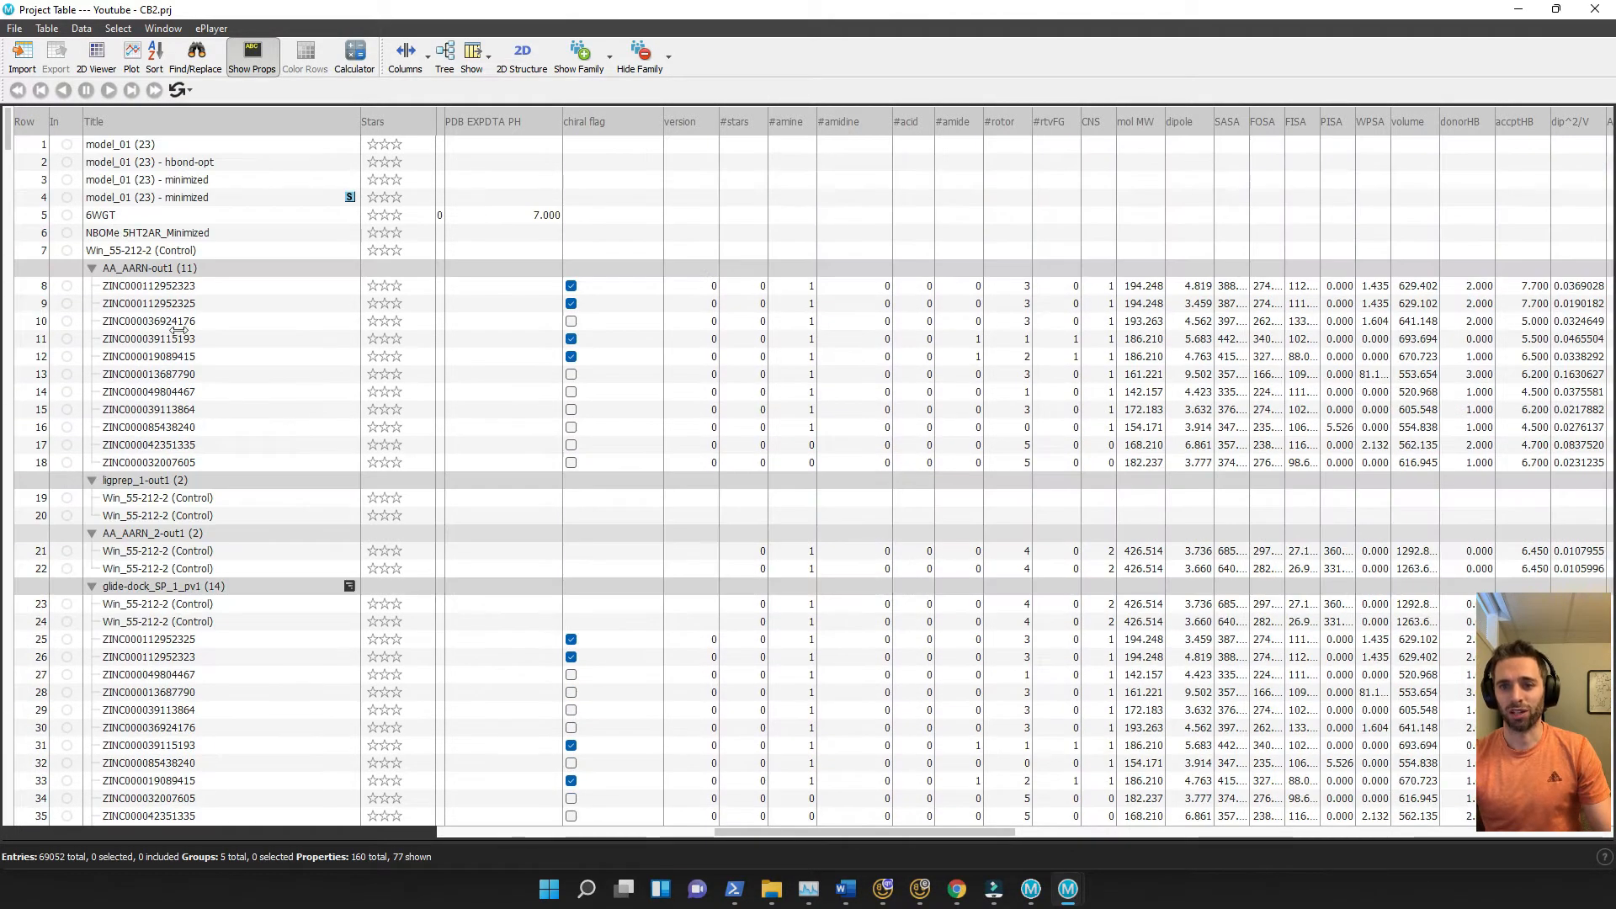
scroll(180, 331, down, 8)
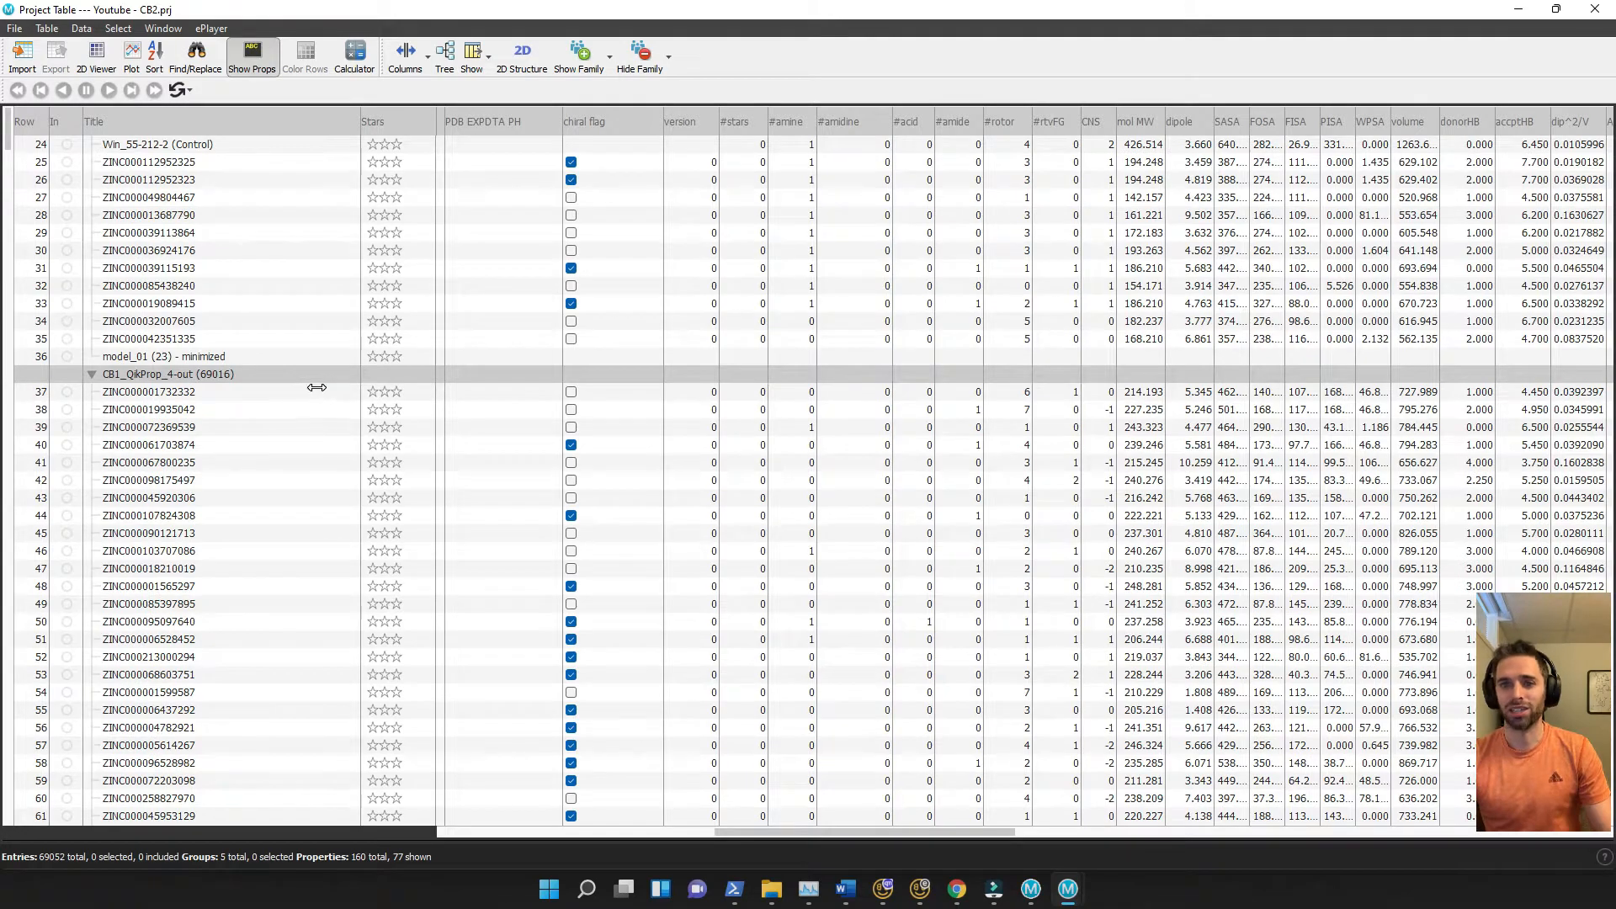
click(310, 390)
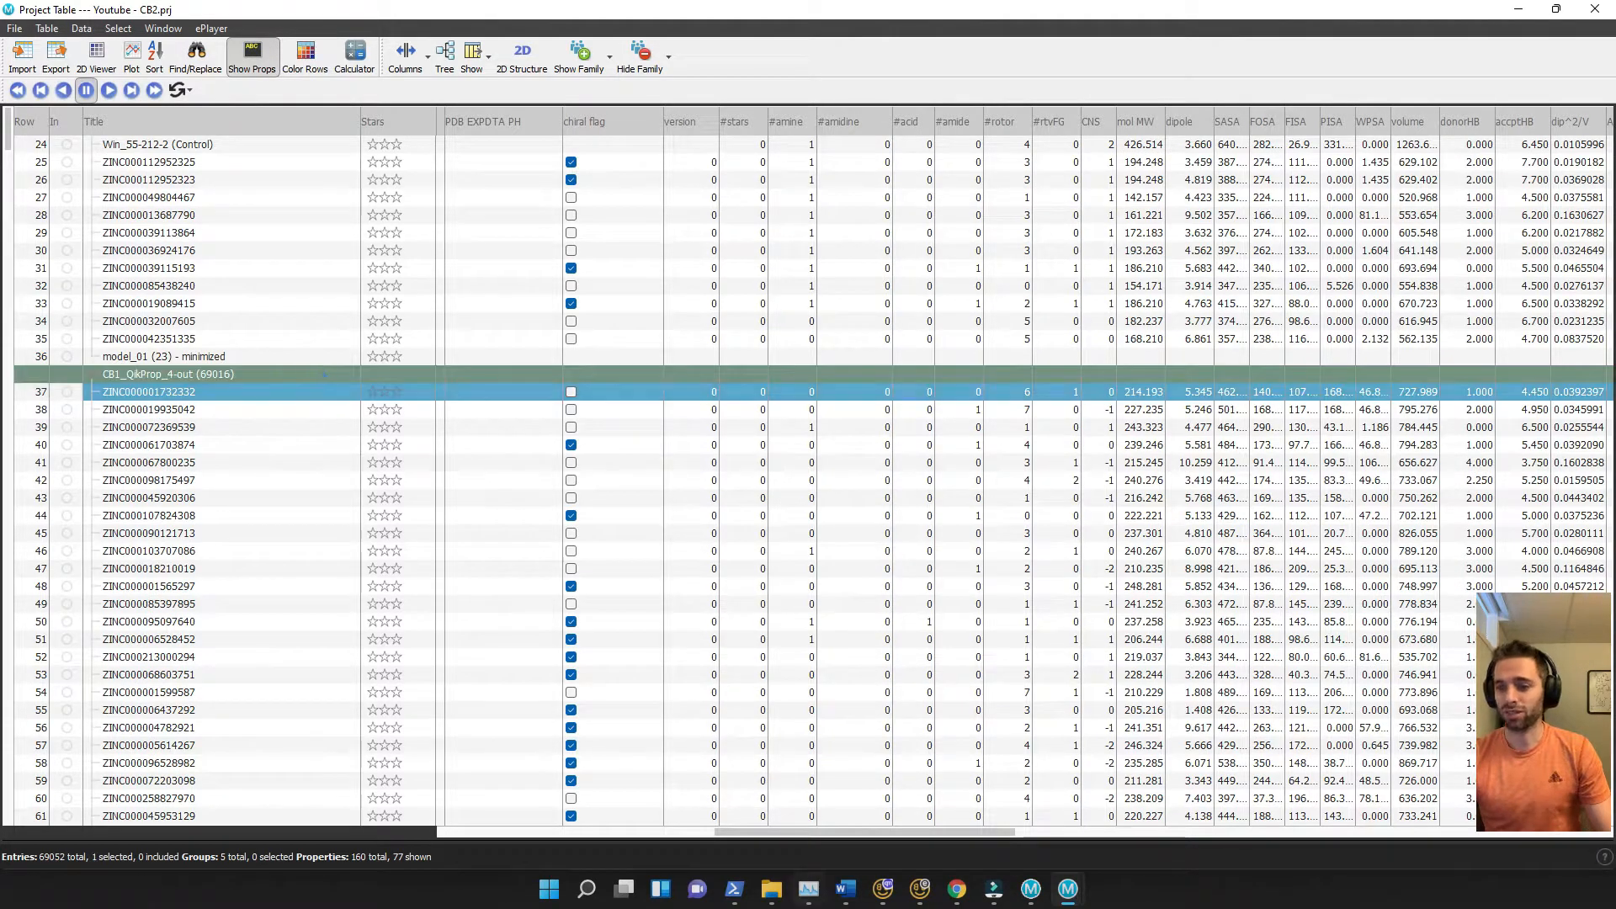
drag(888, 832, 892, 835)
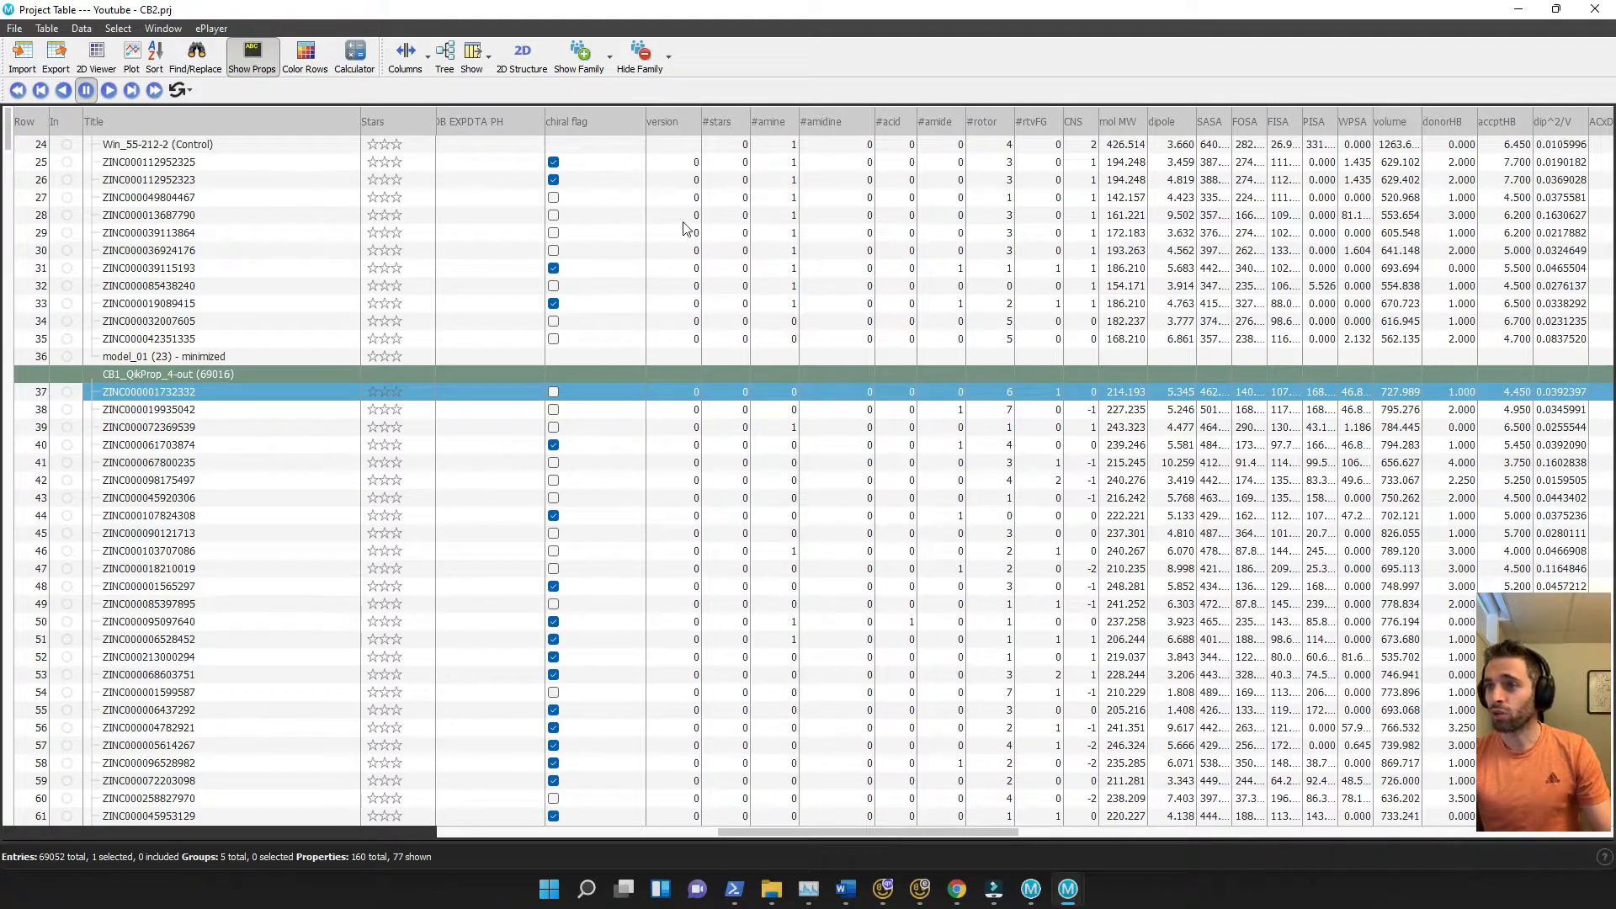
click(1092, 130)
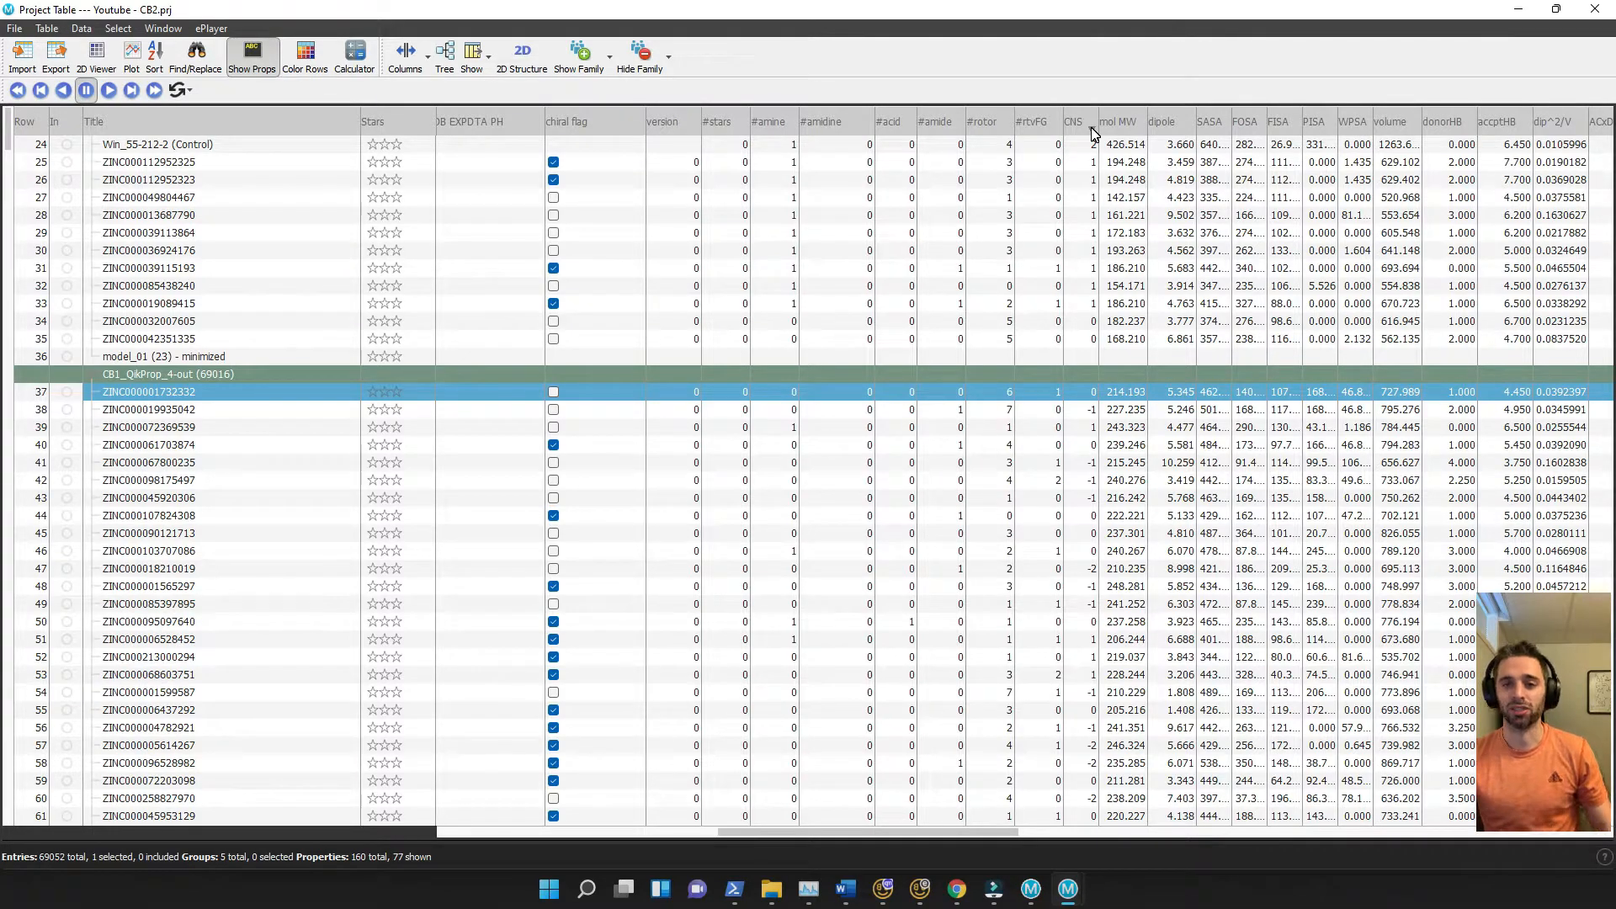
right_click(1092, 128)
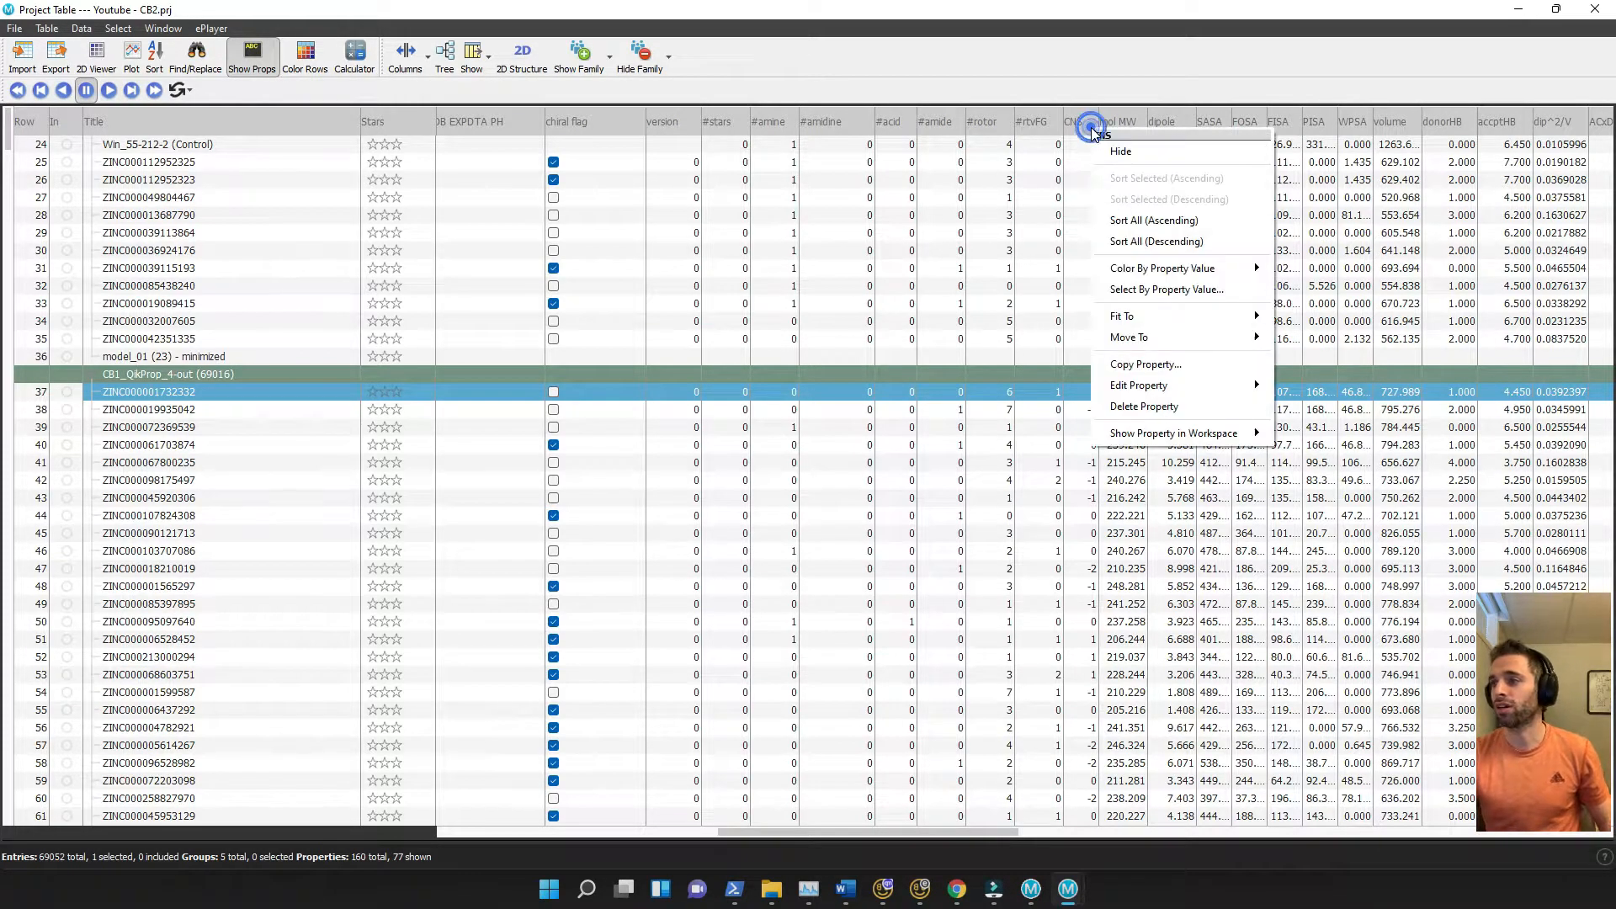
click(1153, 219)
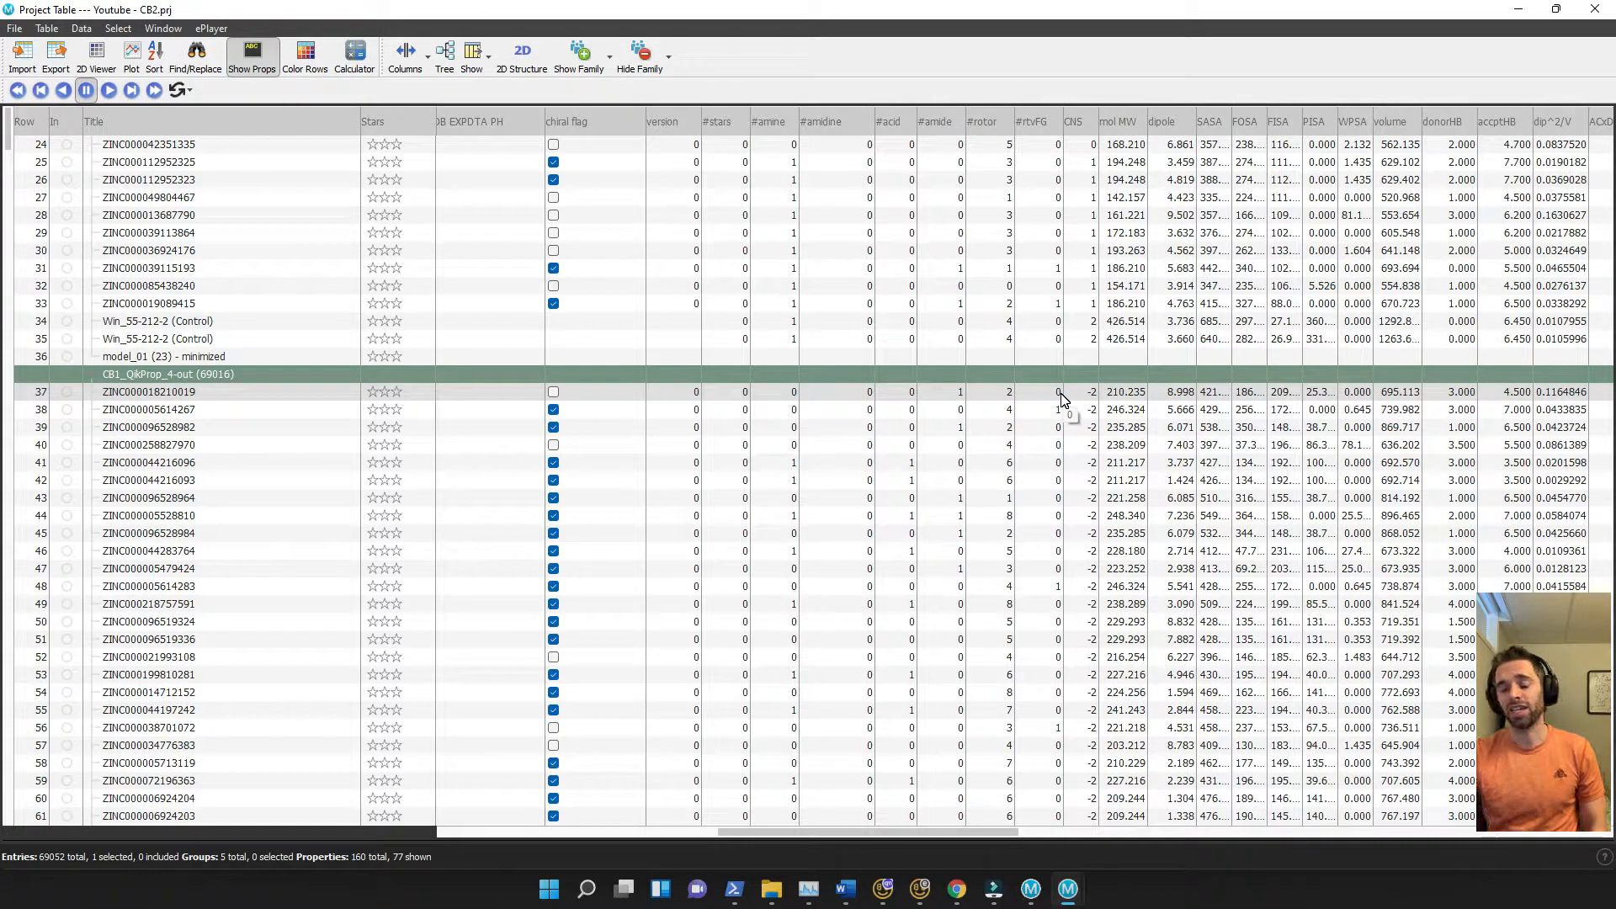
click(260, 391)
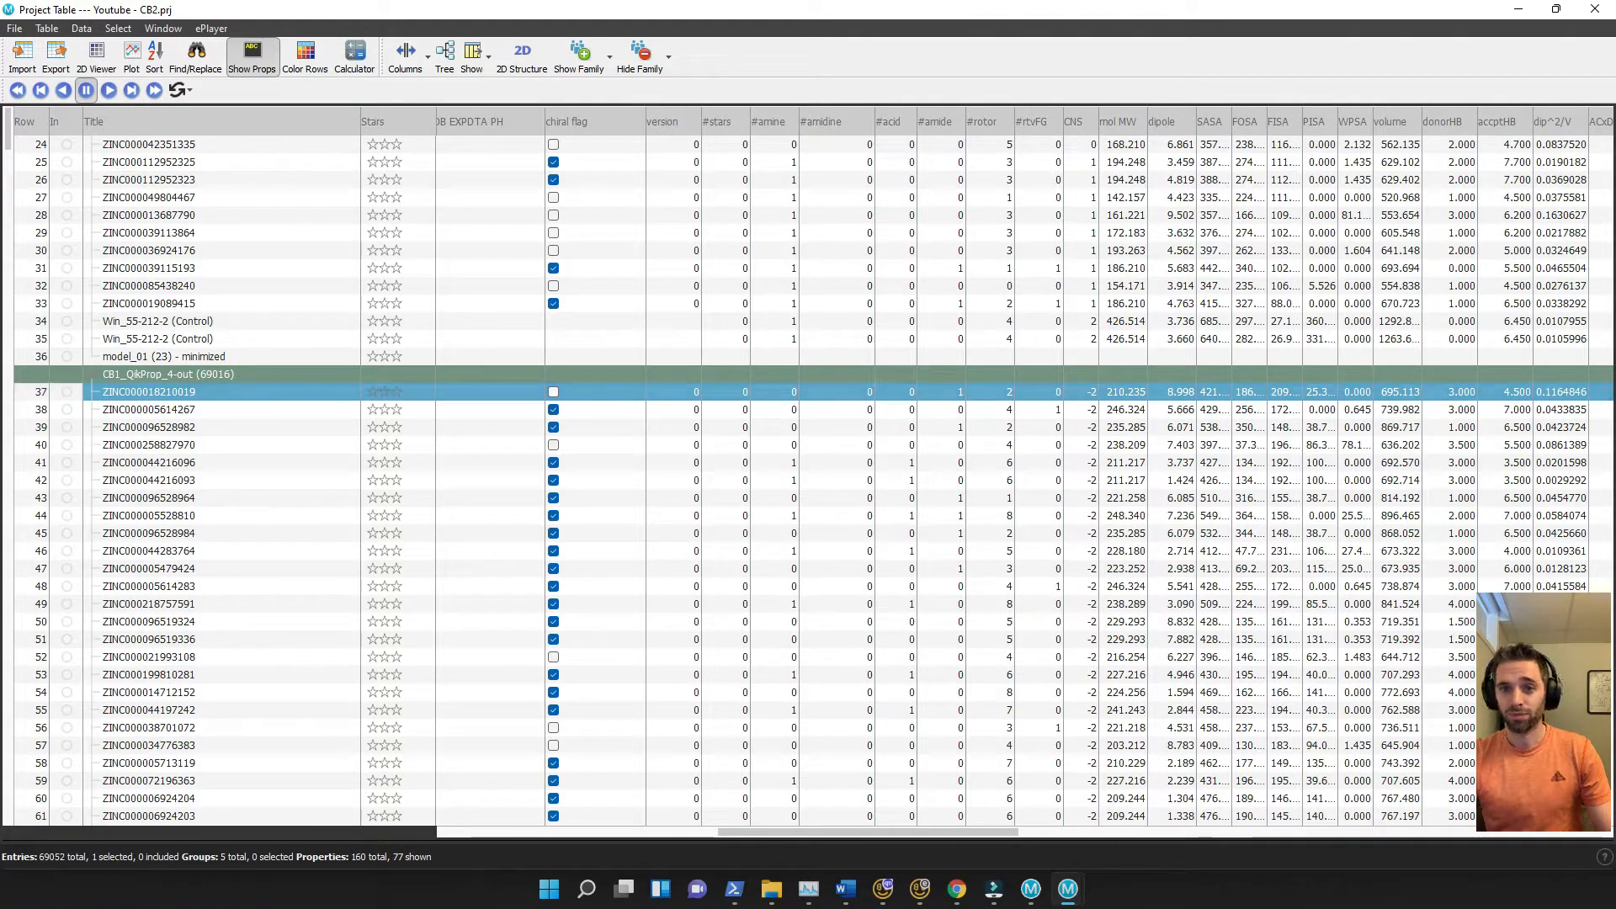
drag(9, 149, 20, 373)
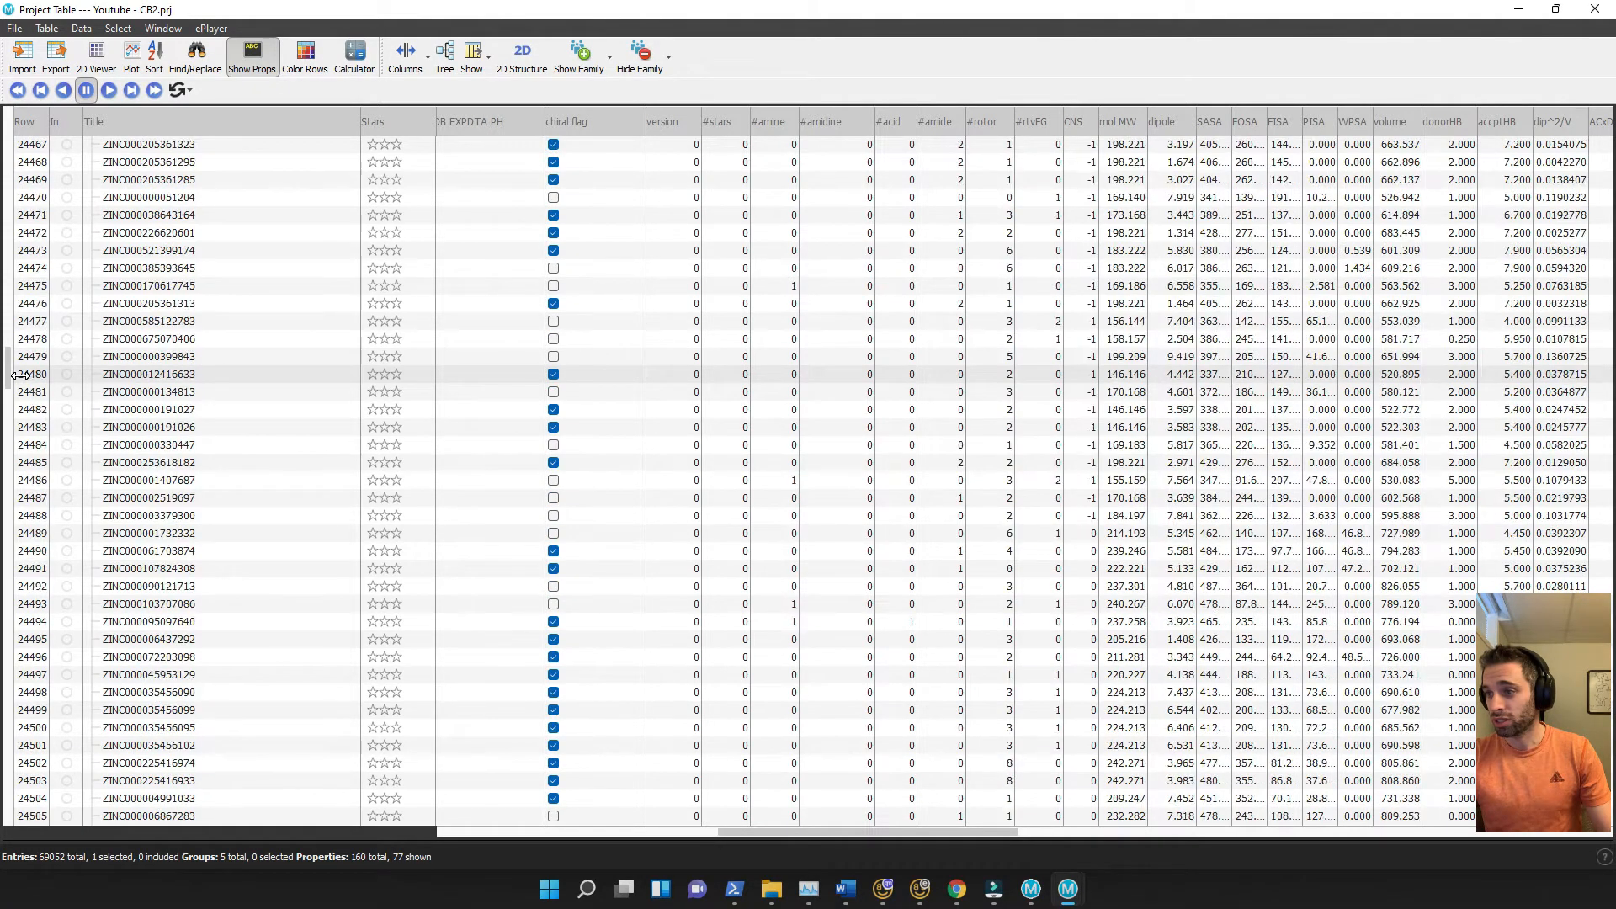
click(1027, 518)
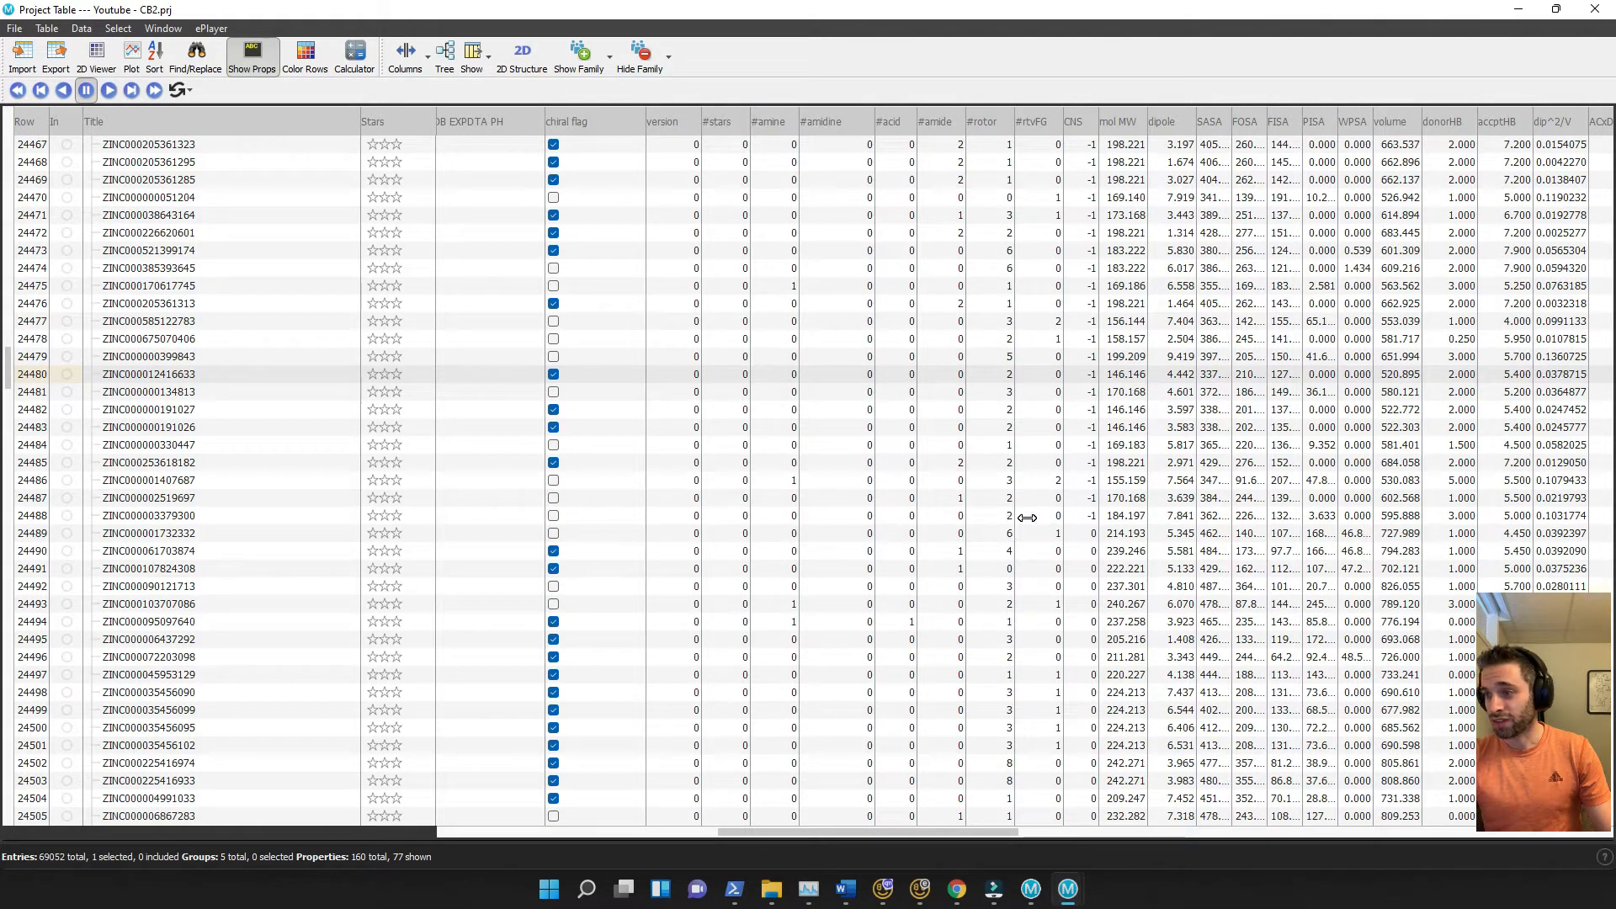
shift+click(1028, 518)
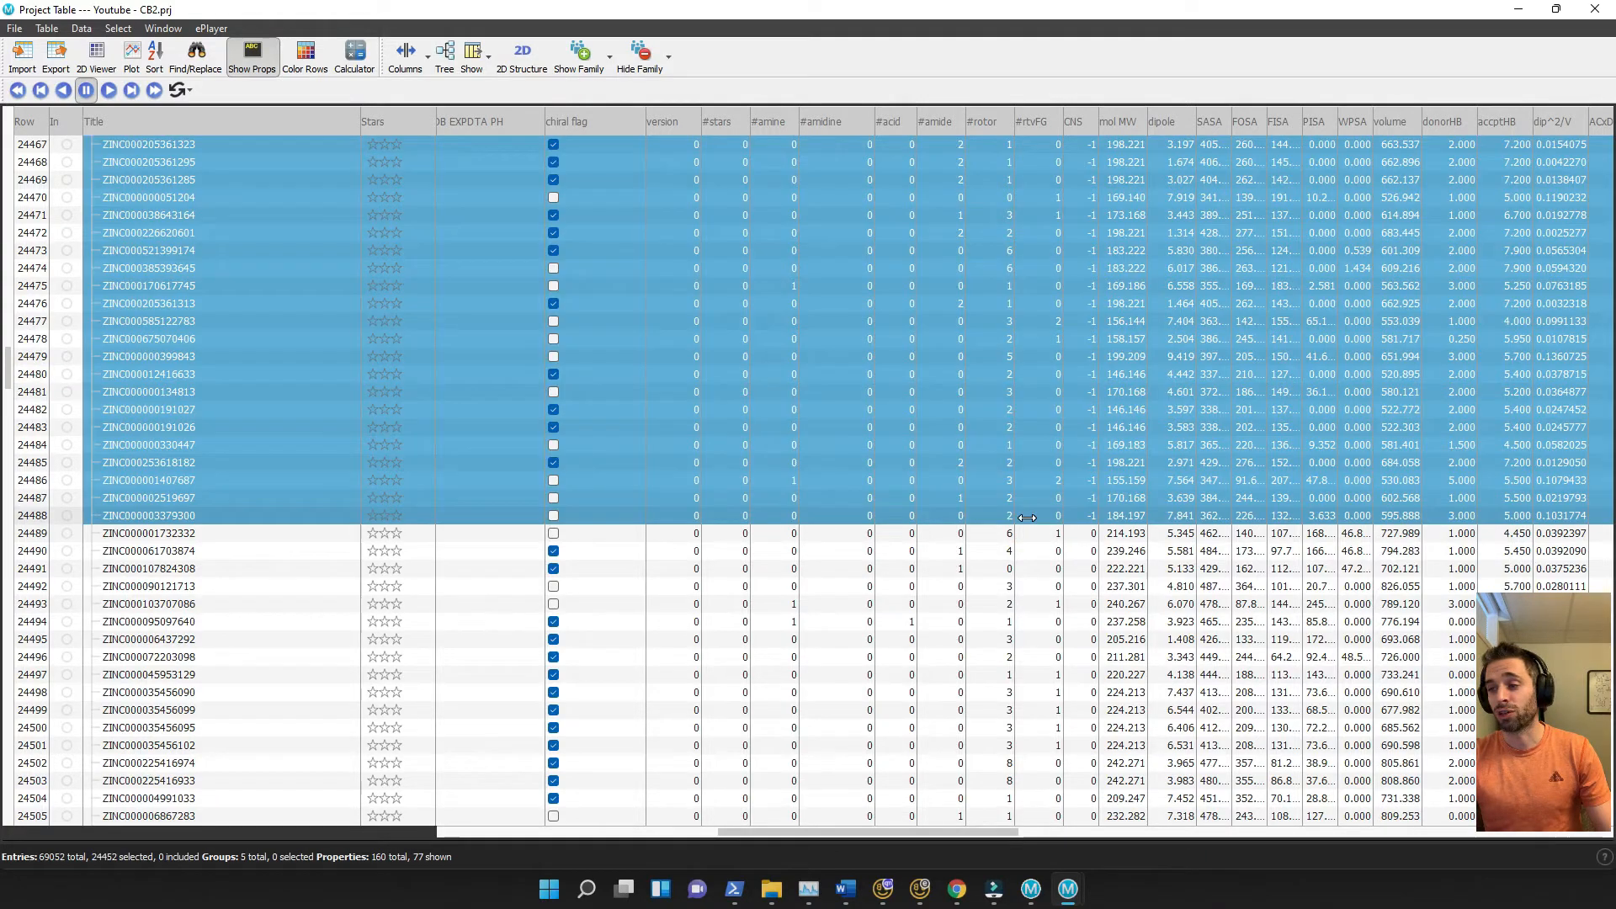
right_click(281, 270)
click(370, 387)
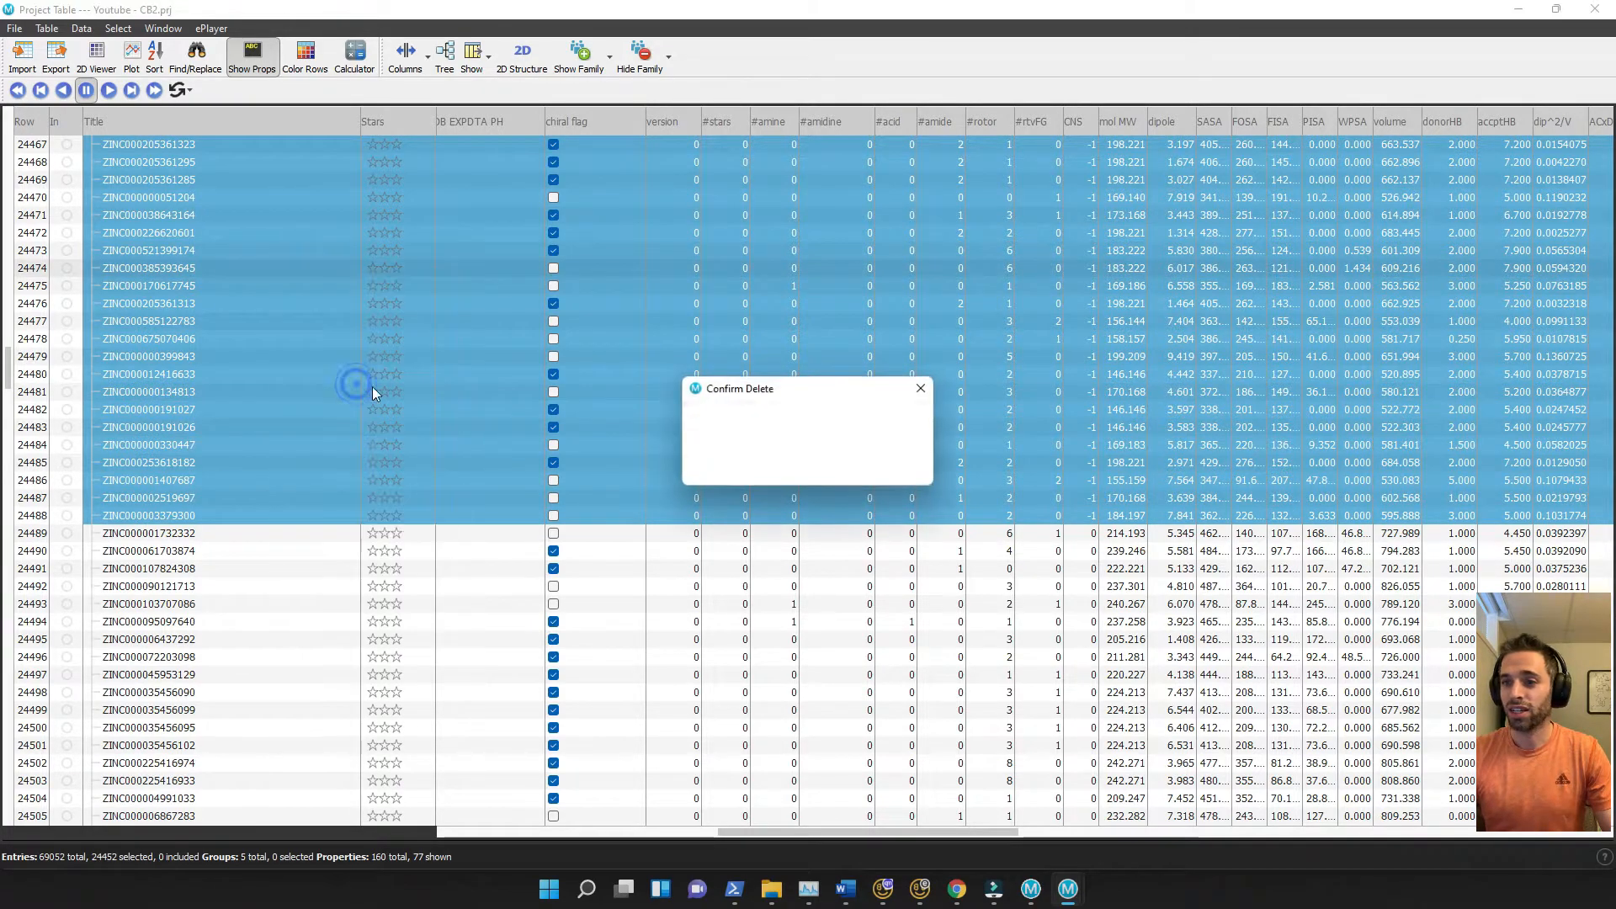
click(826, 475)
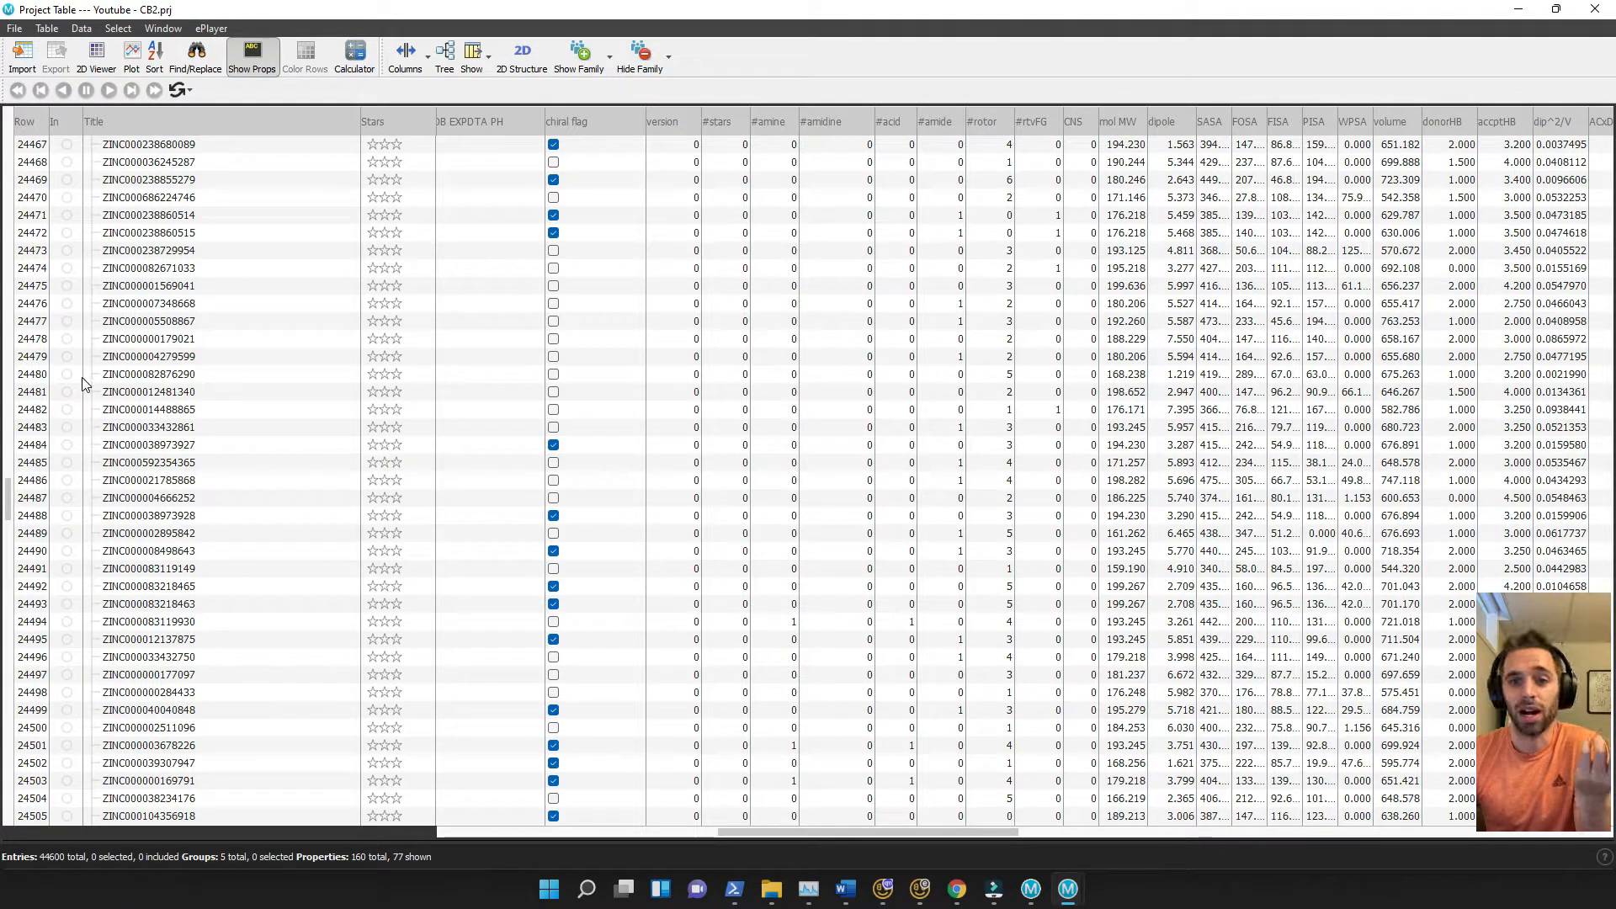
Select the first entry of the CB1_QikProp_4-out group and sort all entries by QPlogHERG in ascending order
drag(8, 498, 41, 111)
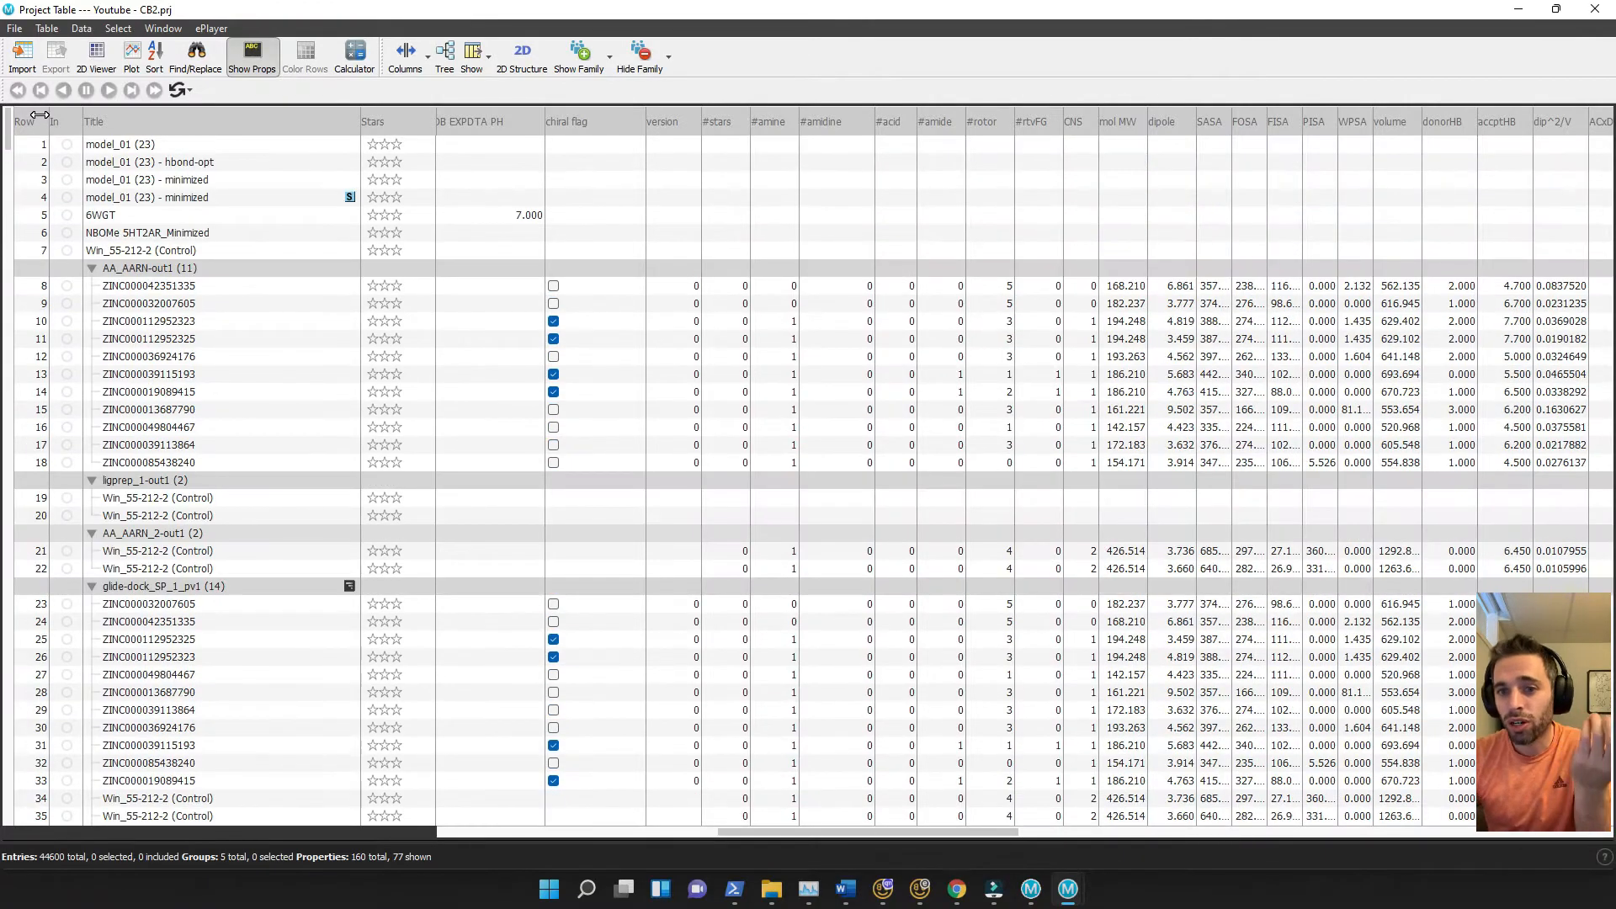
scroll(331, 454, down, 10)
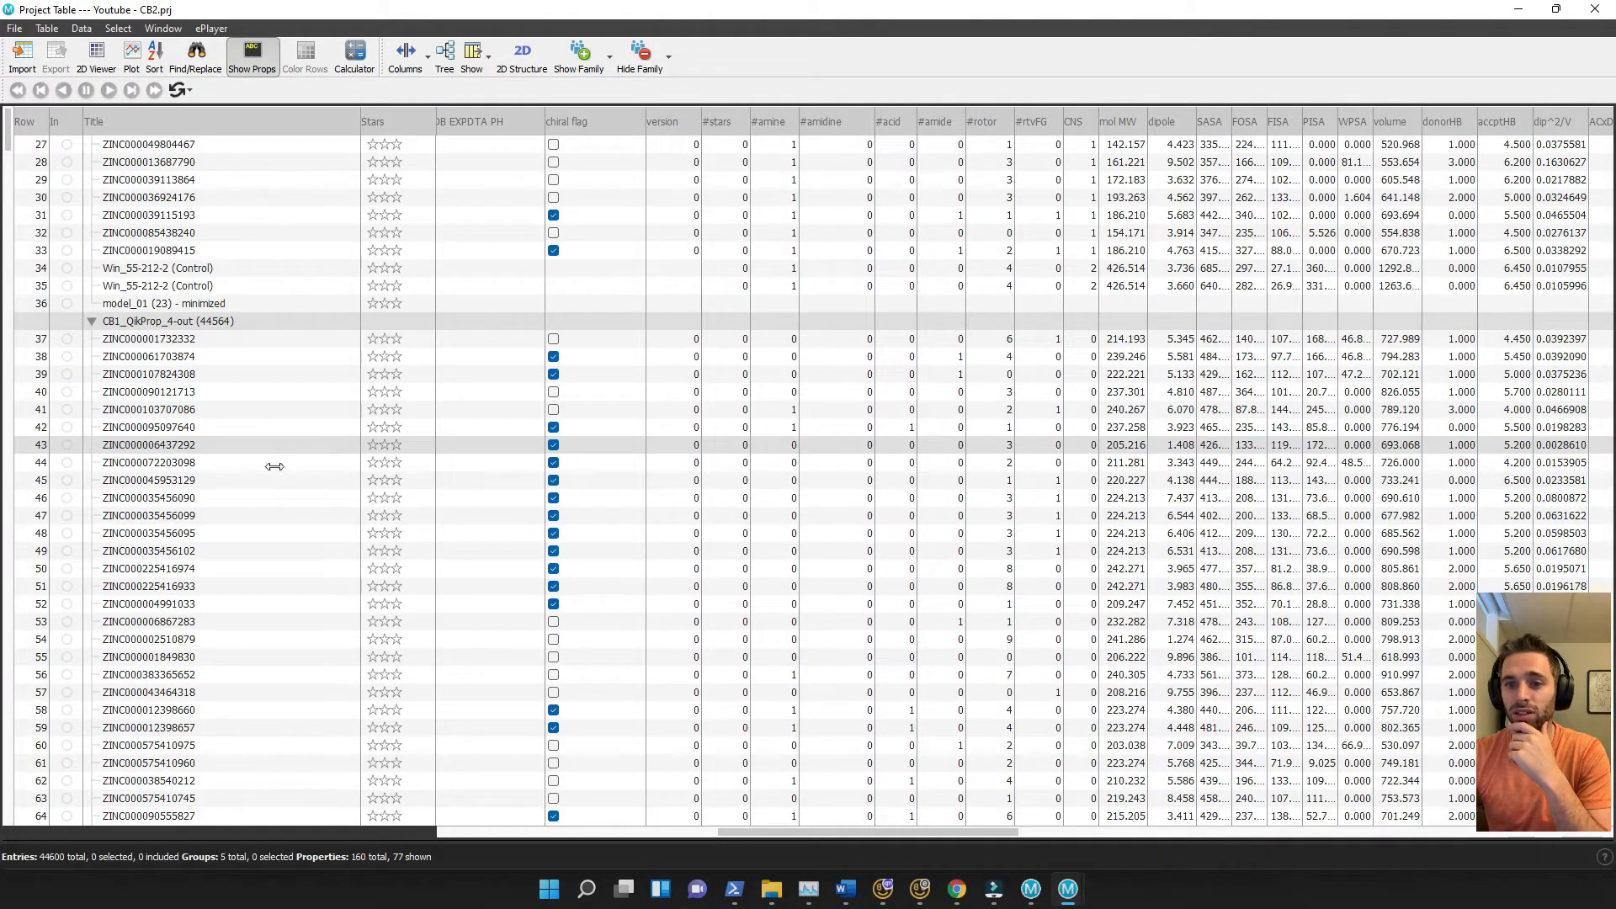
click(285, 340)
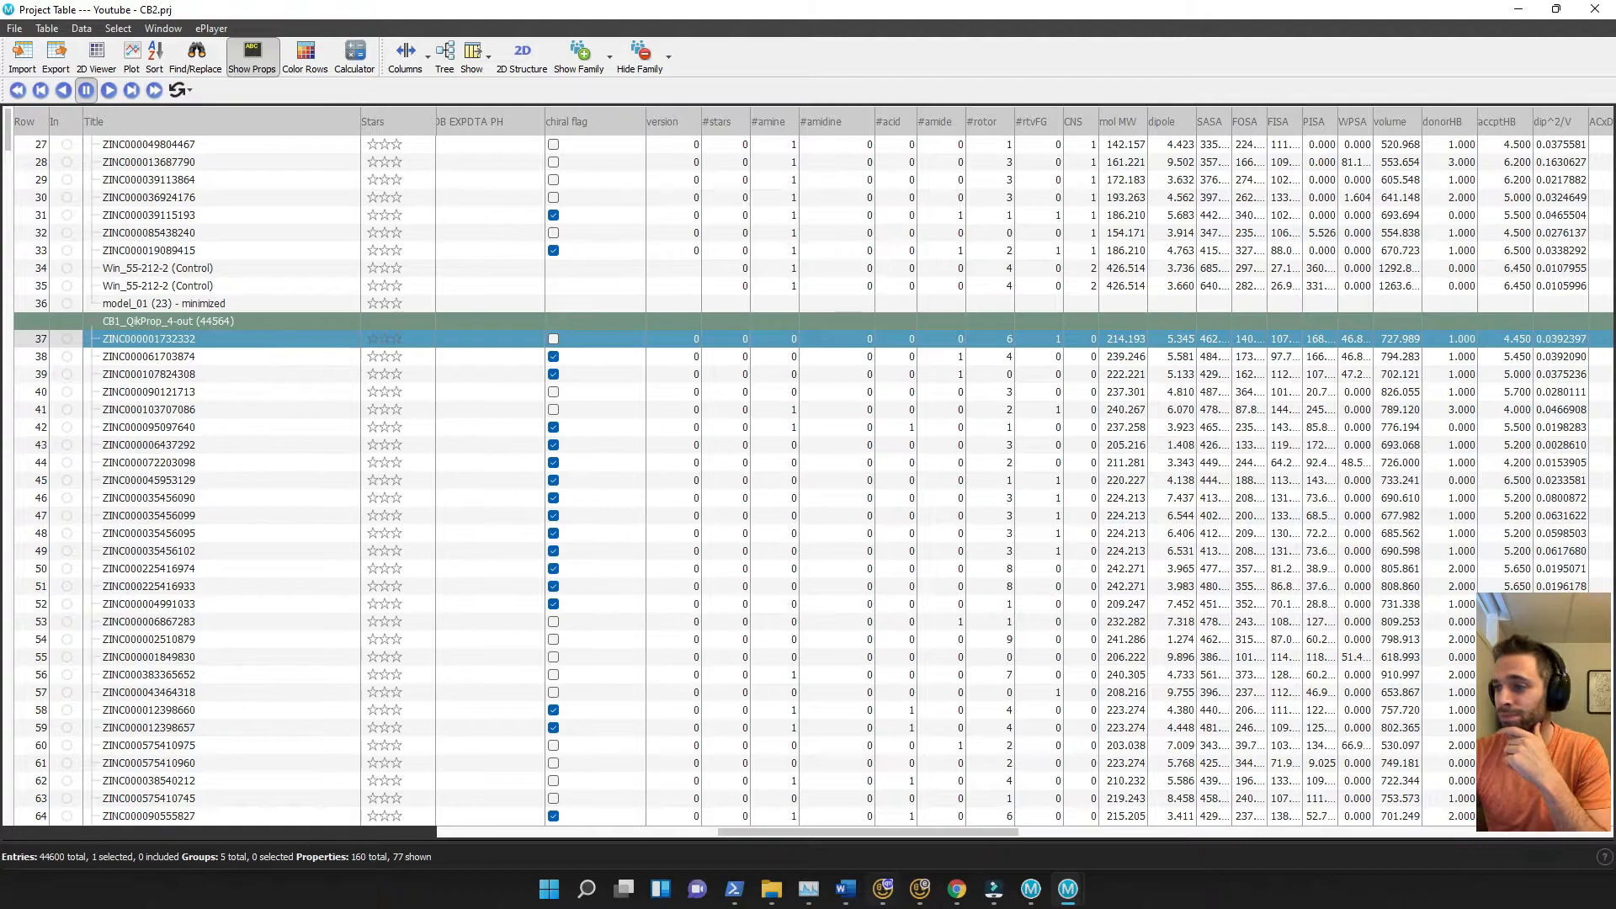
drag(968, 835, 1155, 819)
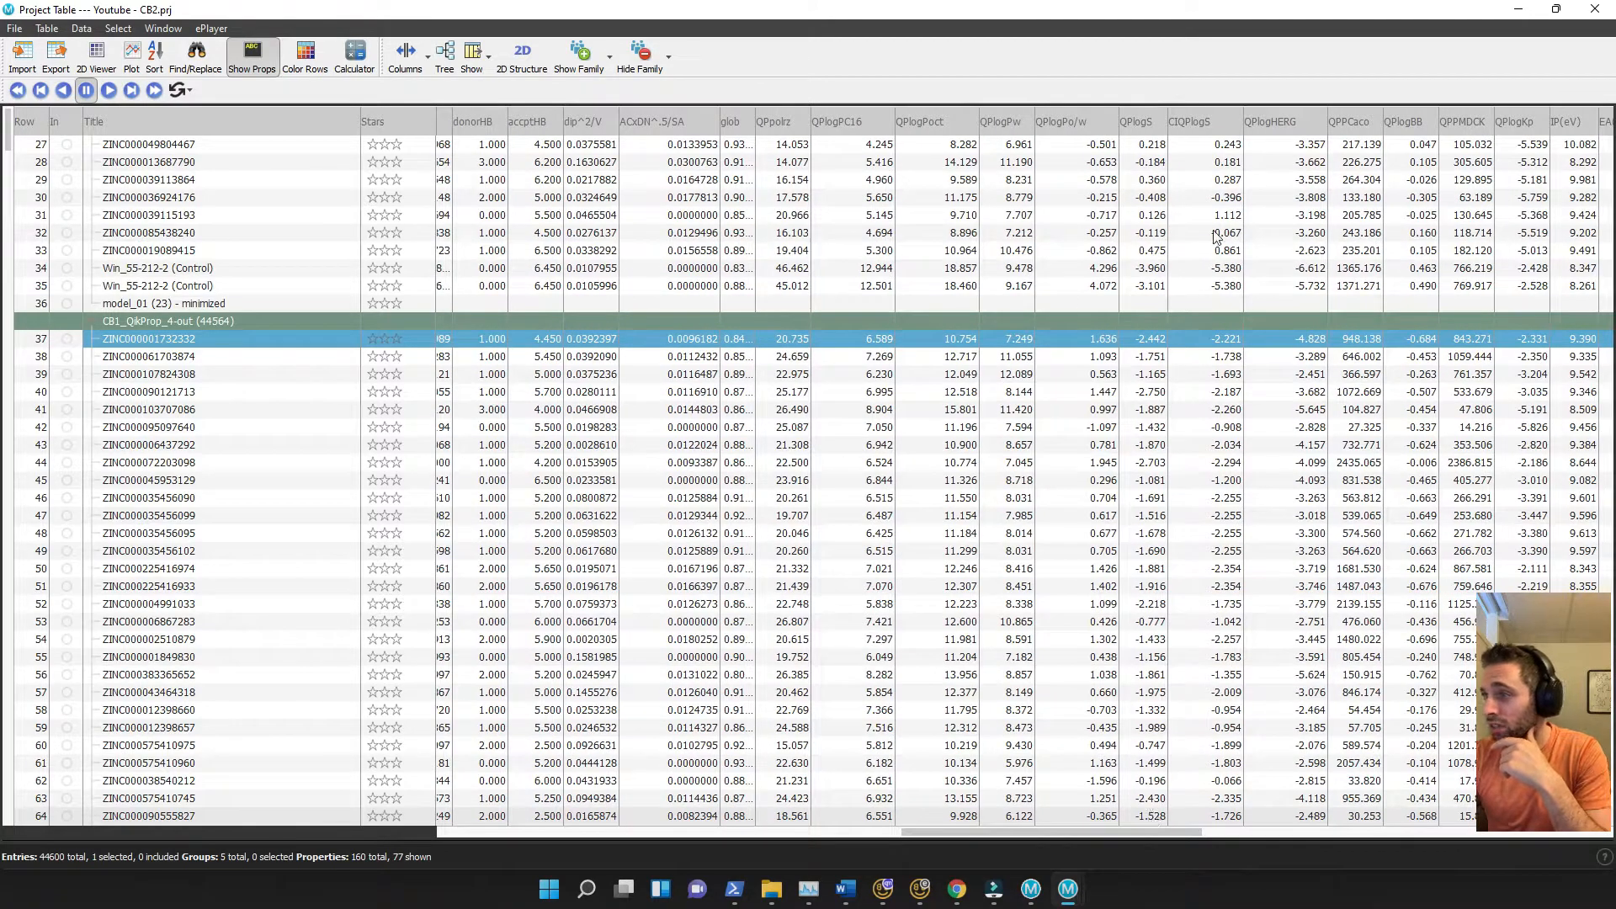
right_click(1324, 130)
click(1351, 222)
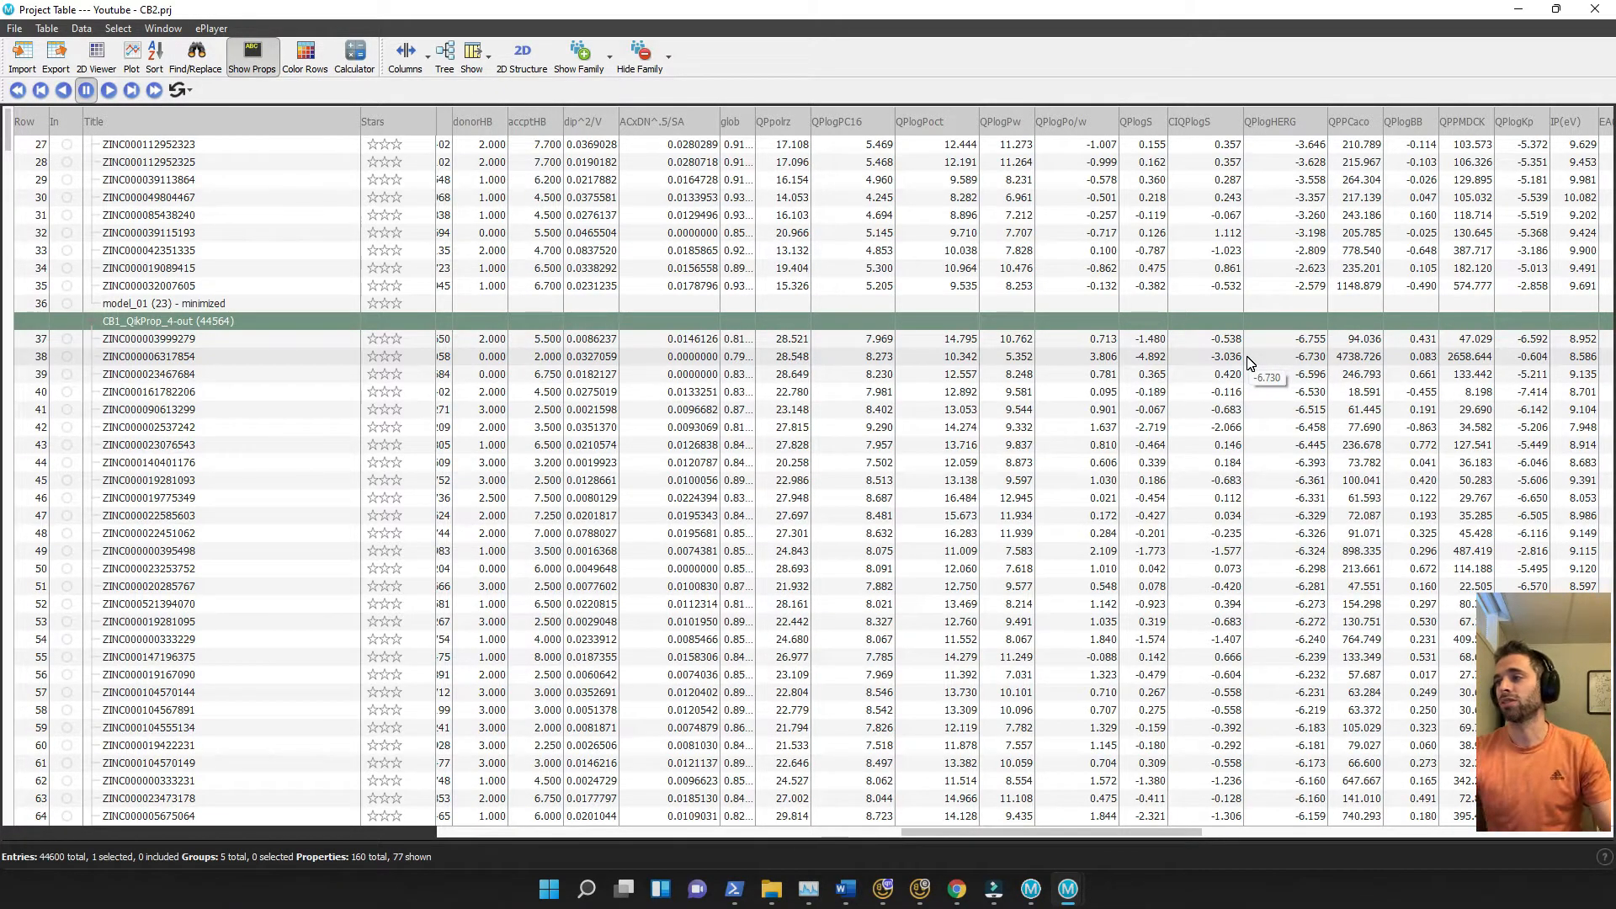
click(1265, 338)
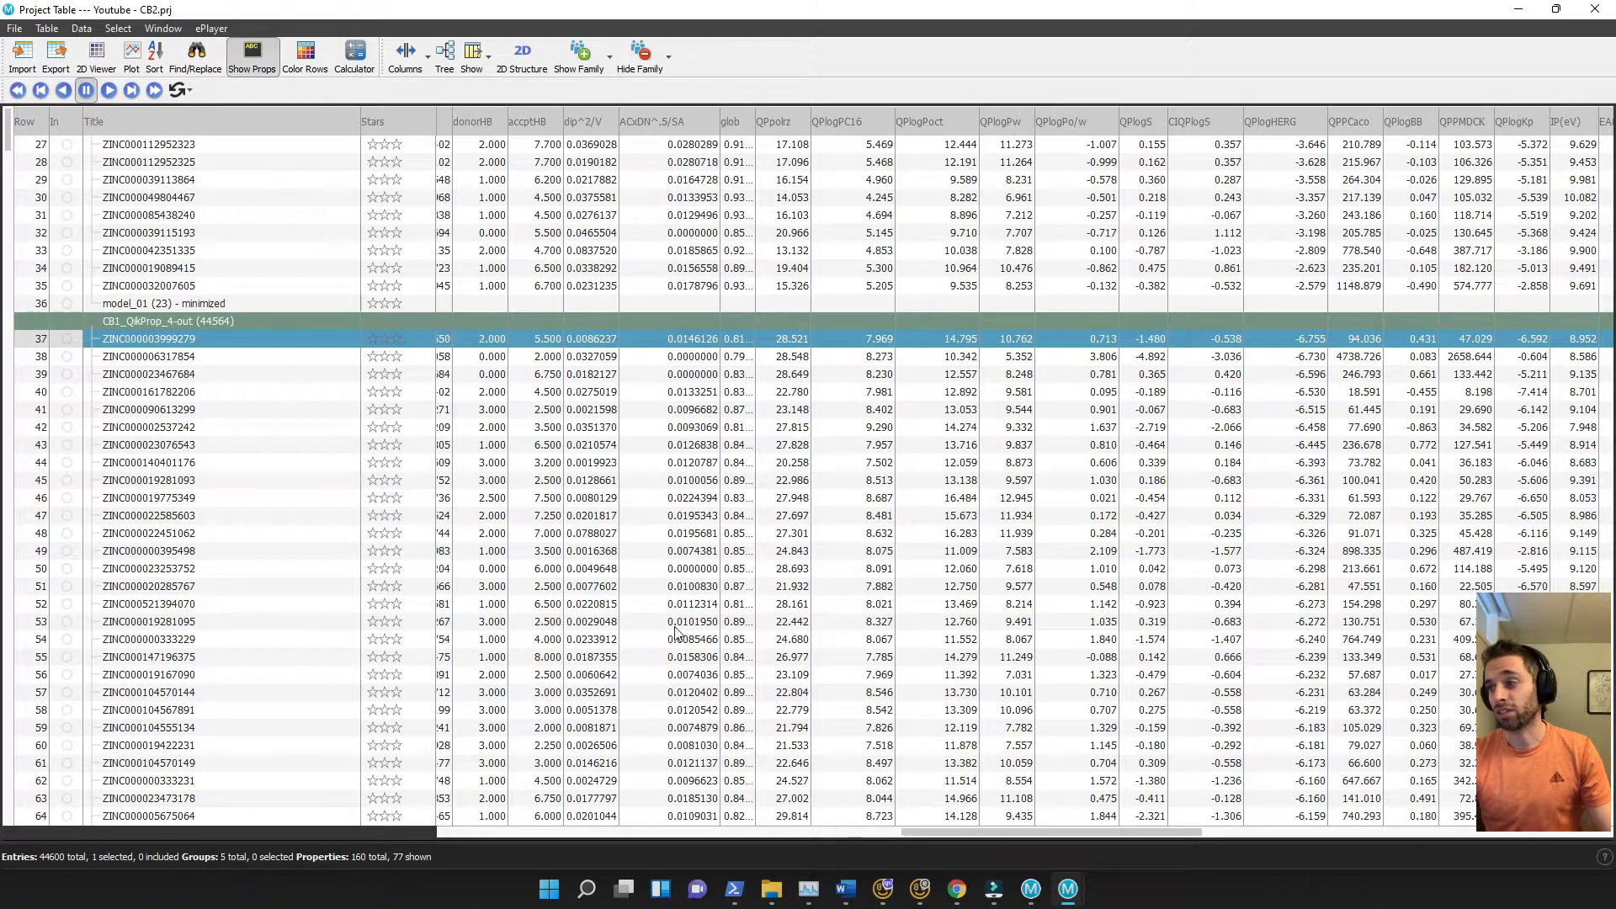
scroll(676, 633, down, 20)
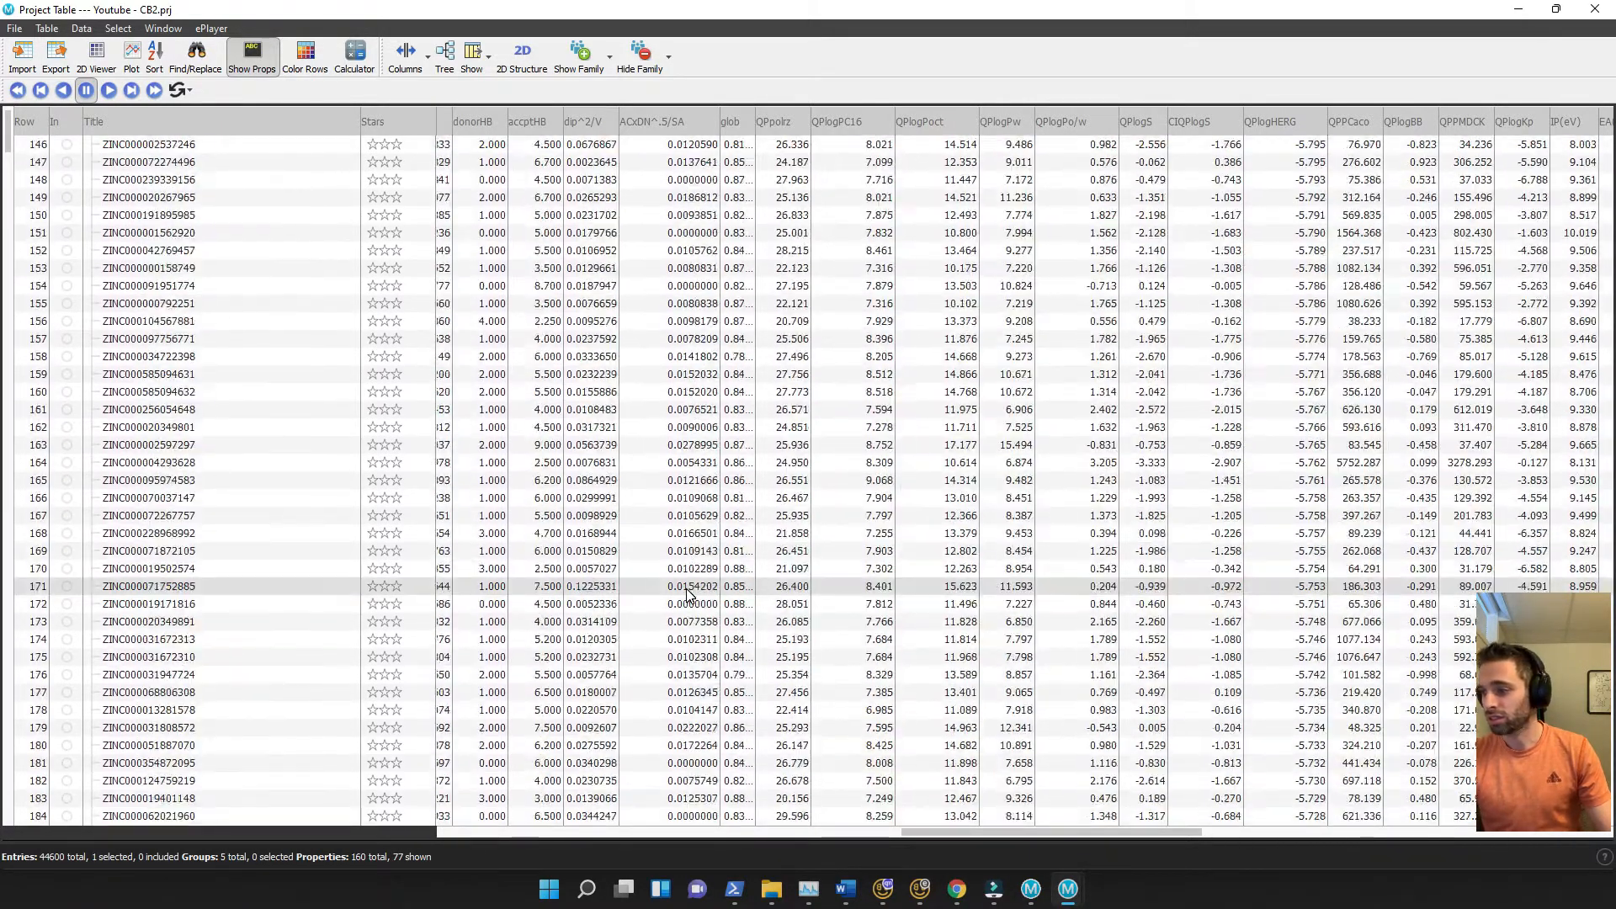
scroll(685, 589, down, 20)
scroll(476, 409, down, 20)
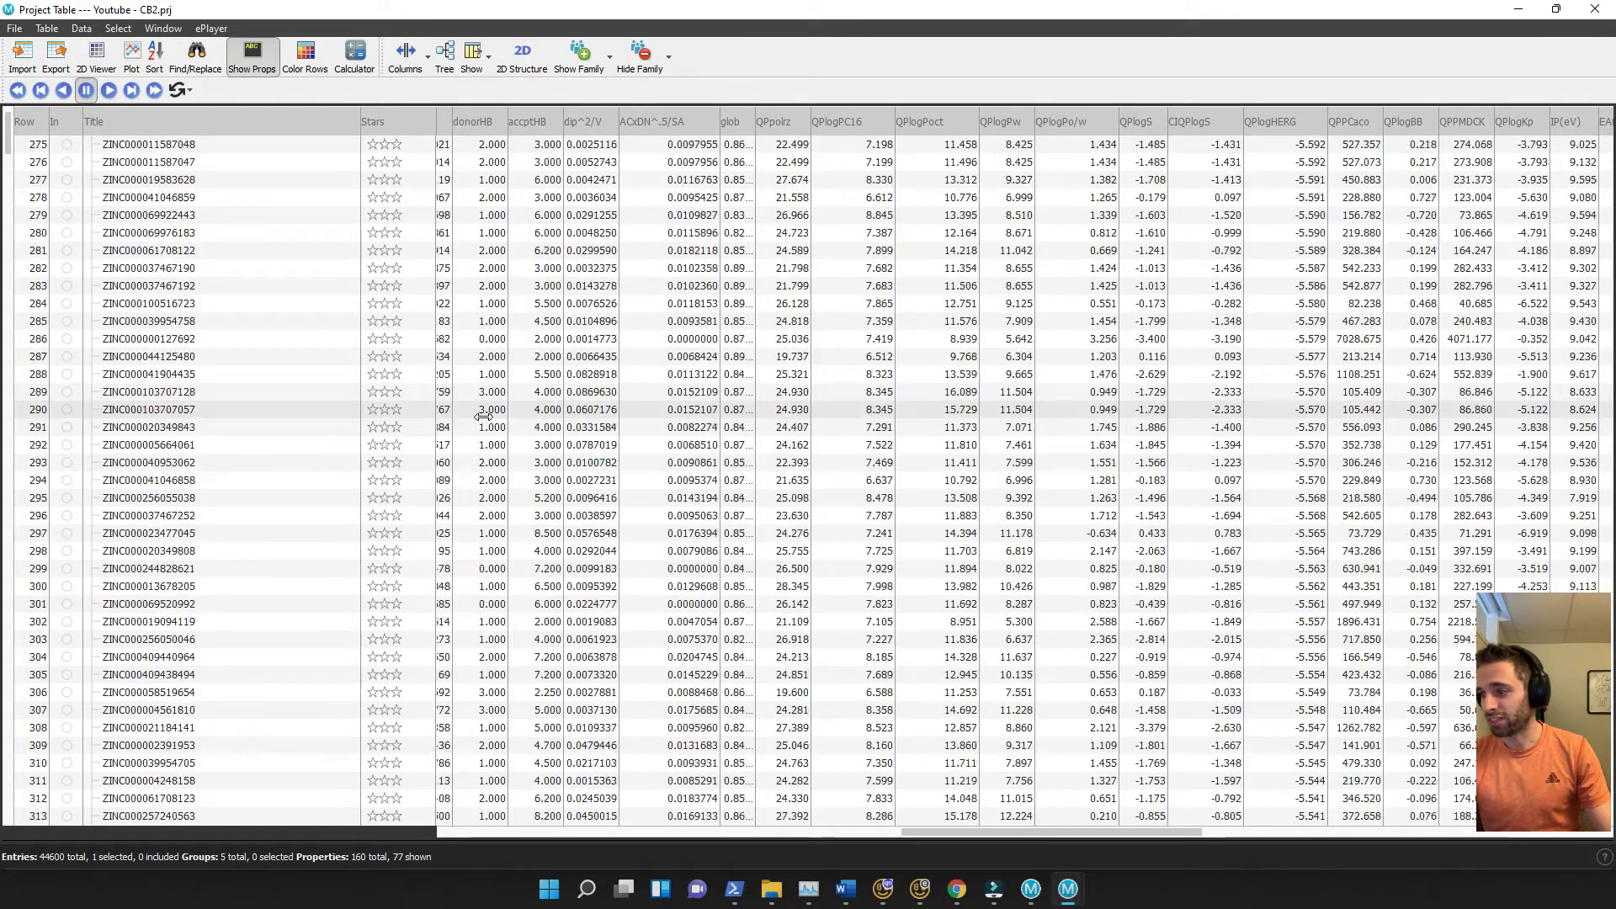
scroll(481, 459, down, 20)
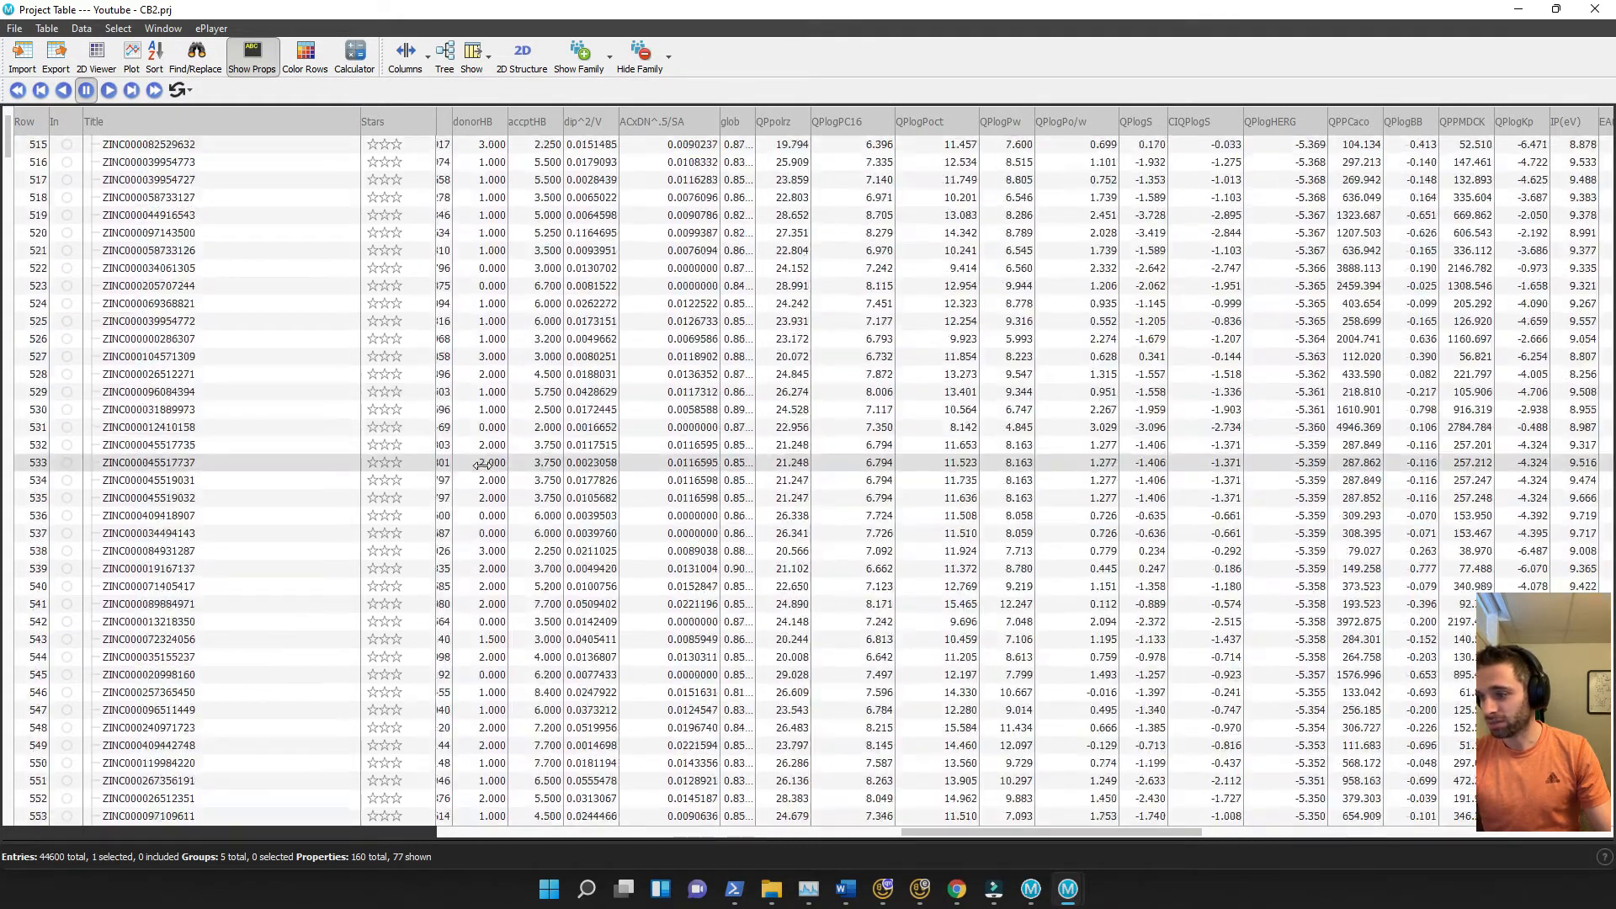
scroll(488, 475, down, 20)
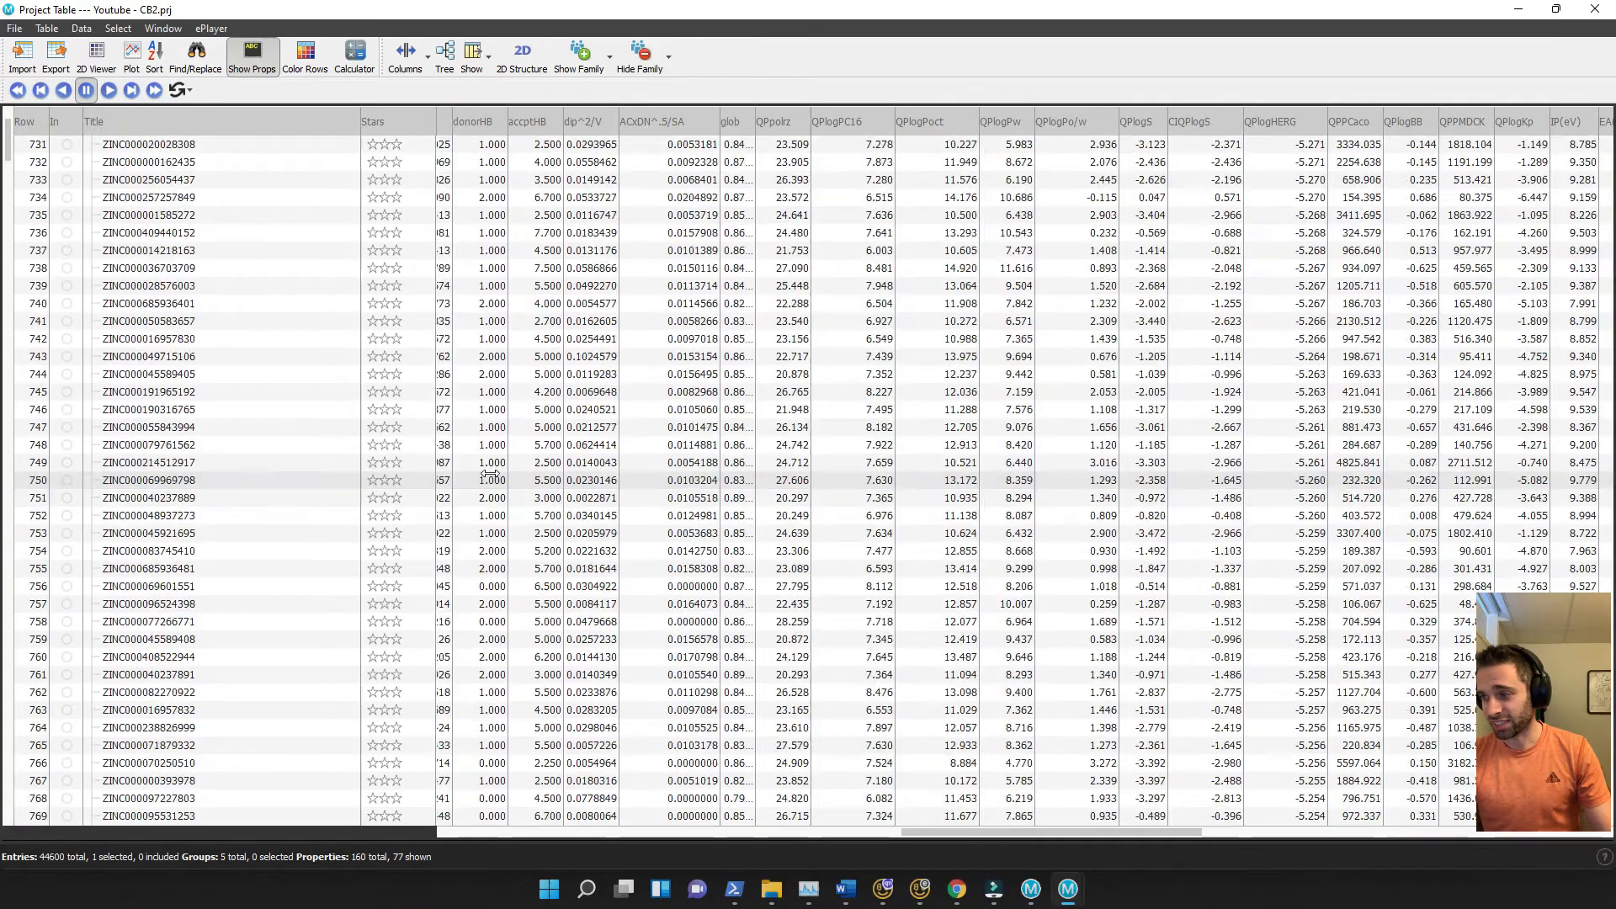
scroll(494, 481, down, 20)
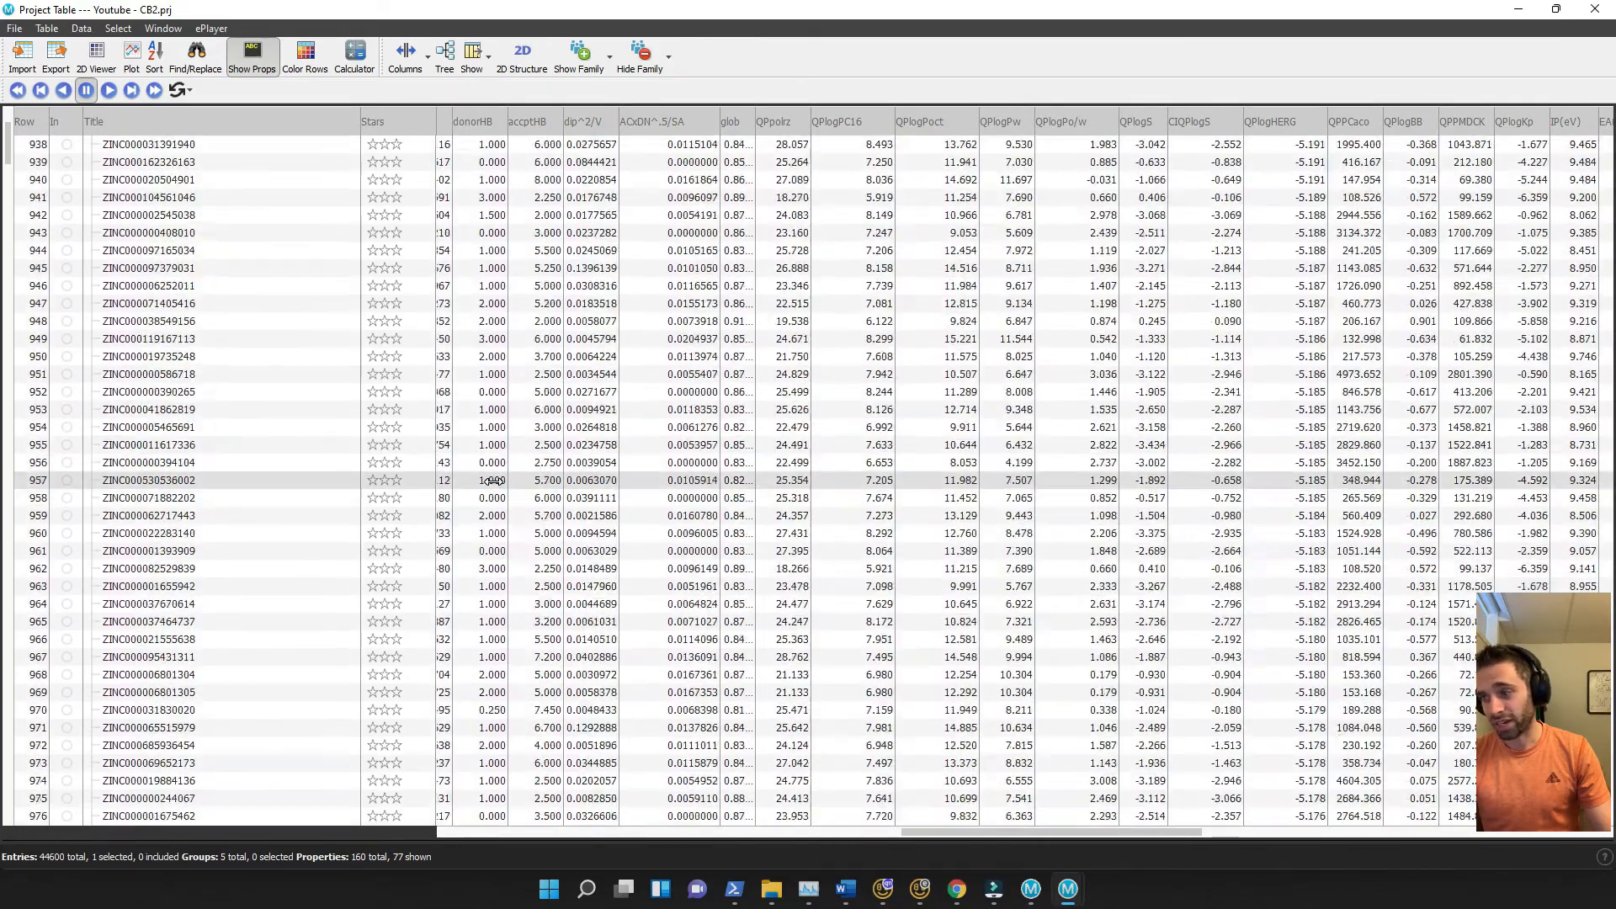
scroll(498, 486, down, 20)
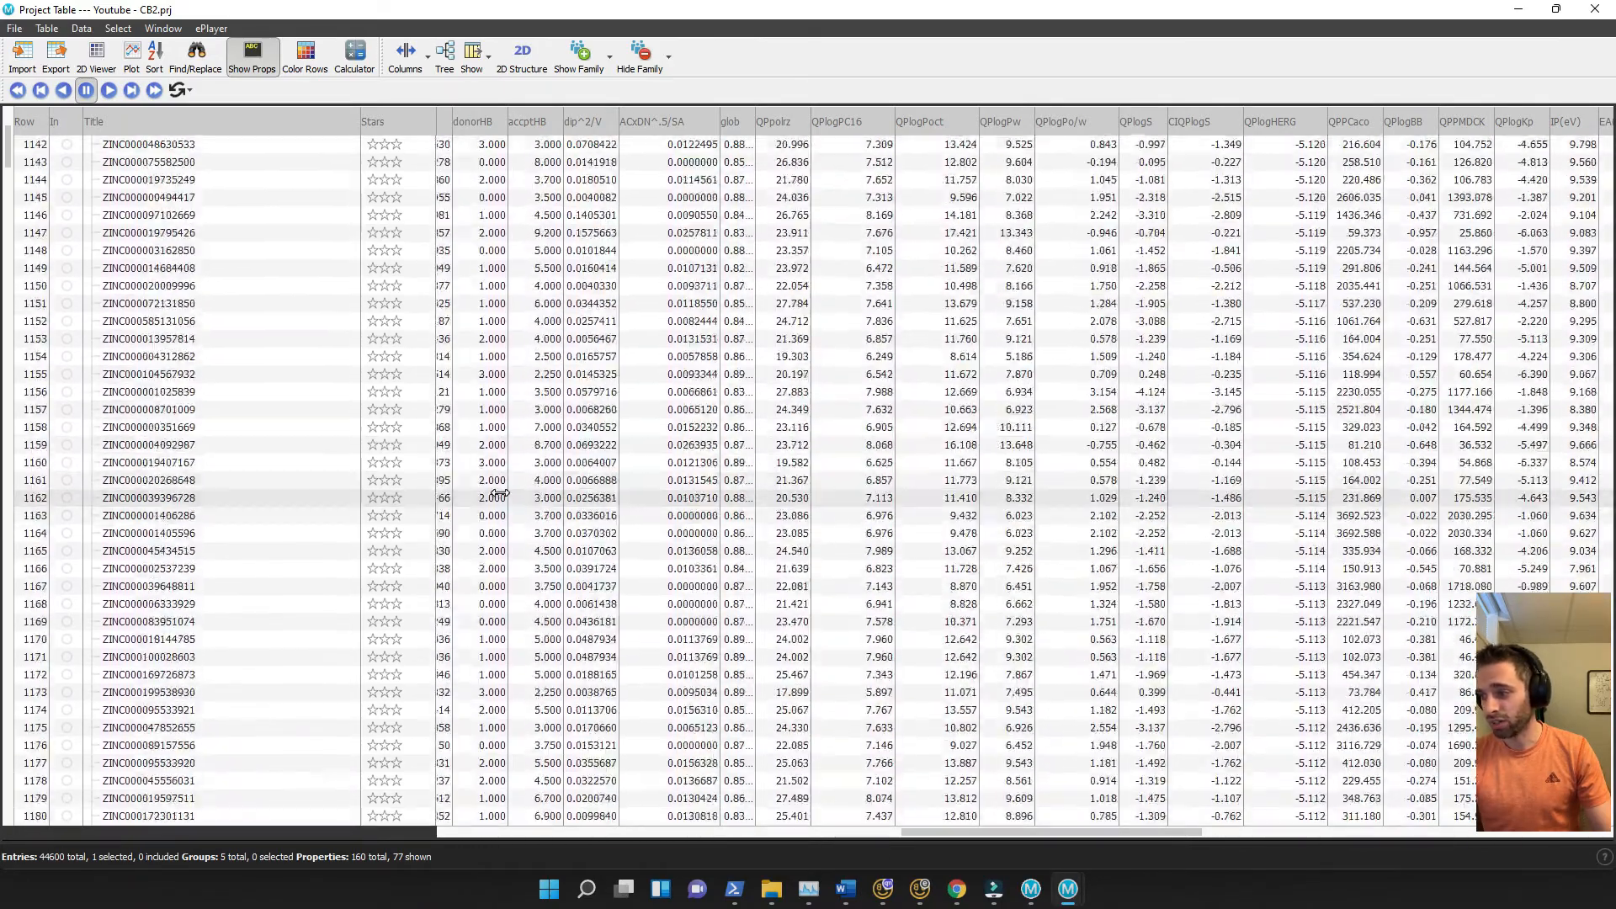
scroll(496, 518, down, 20)
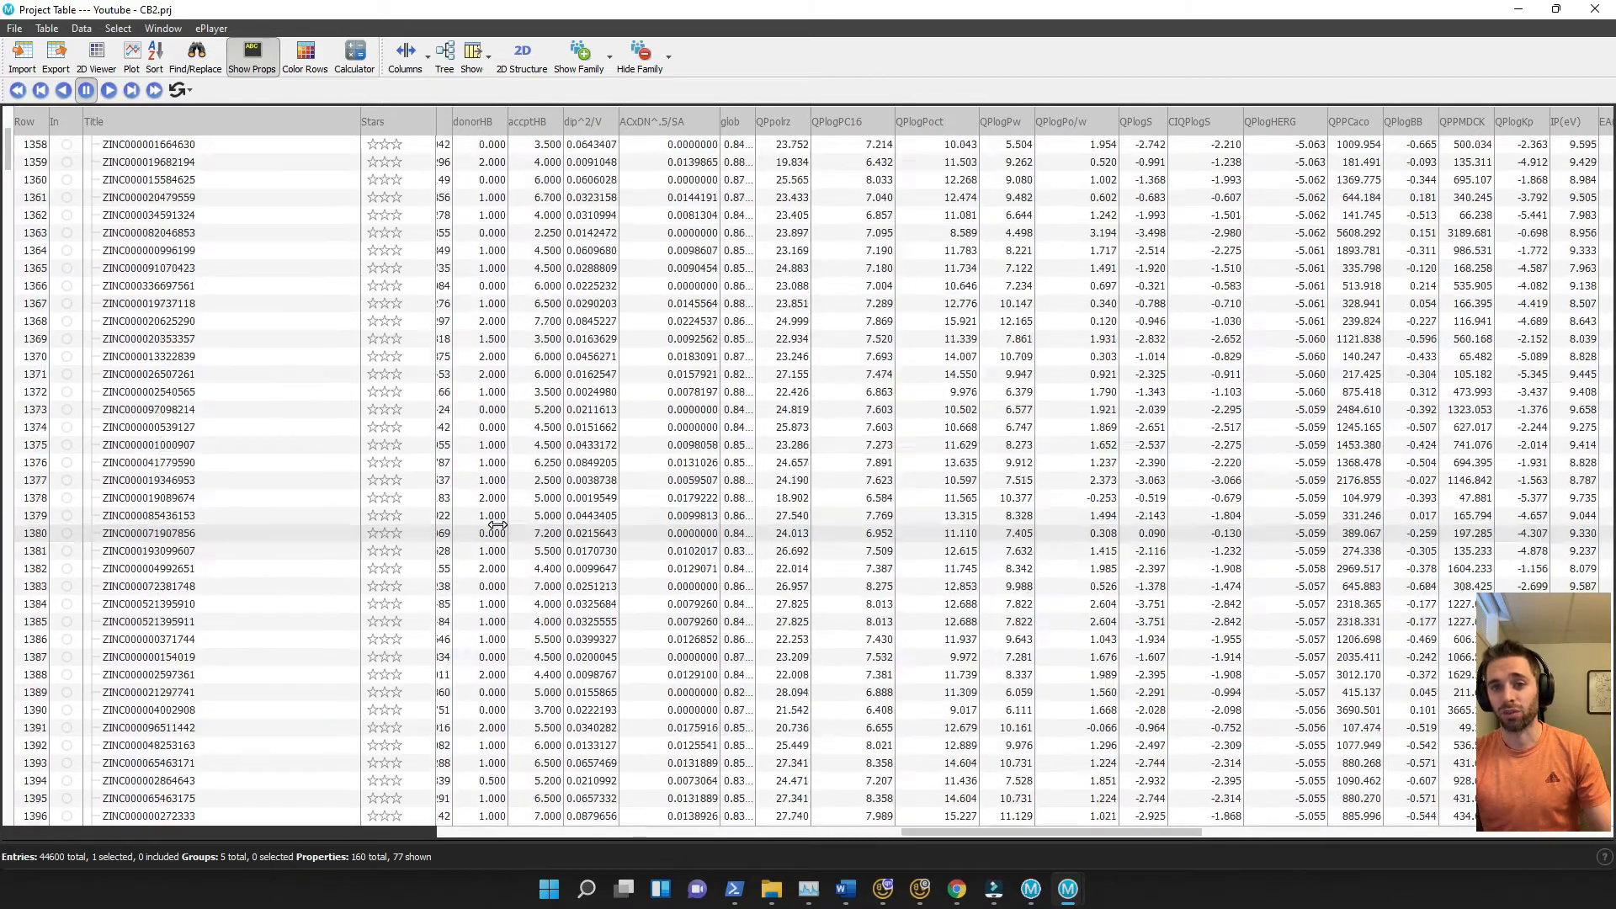
scroll(499, 523, down, 20)
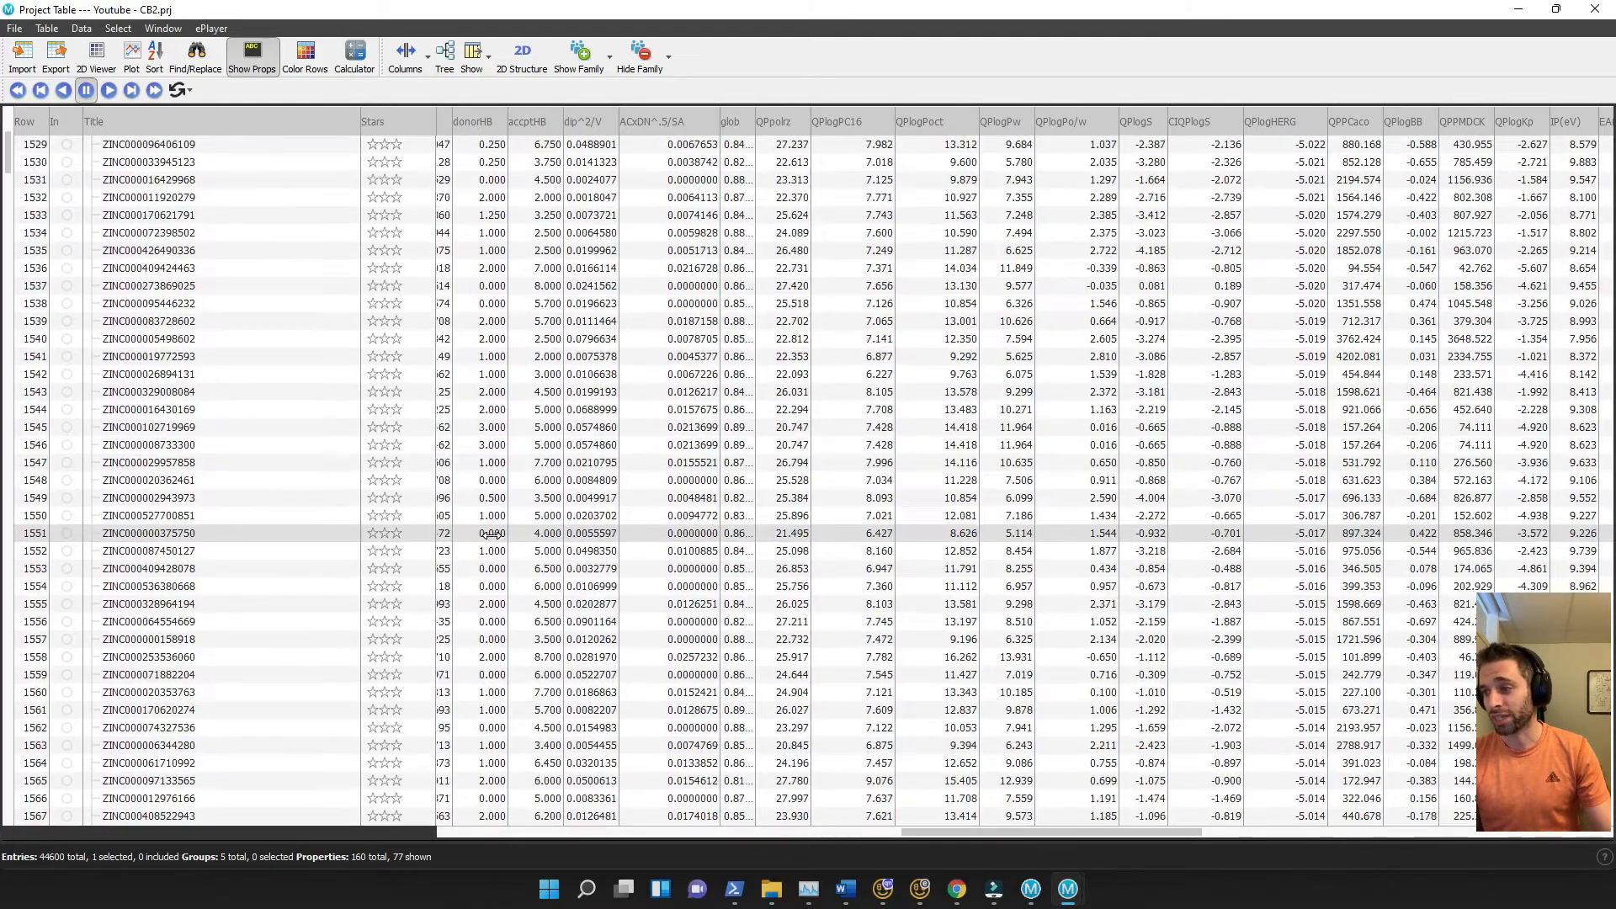
scroll(493, 533, up, 4)
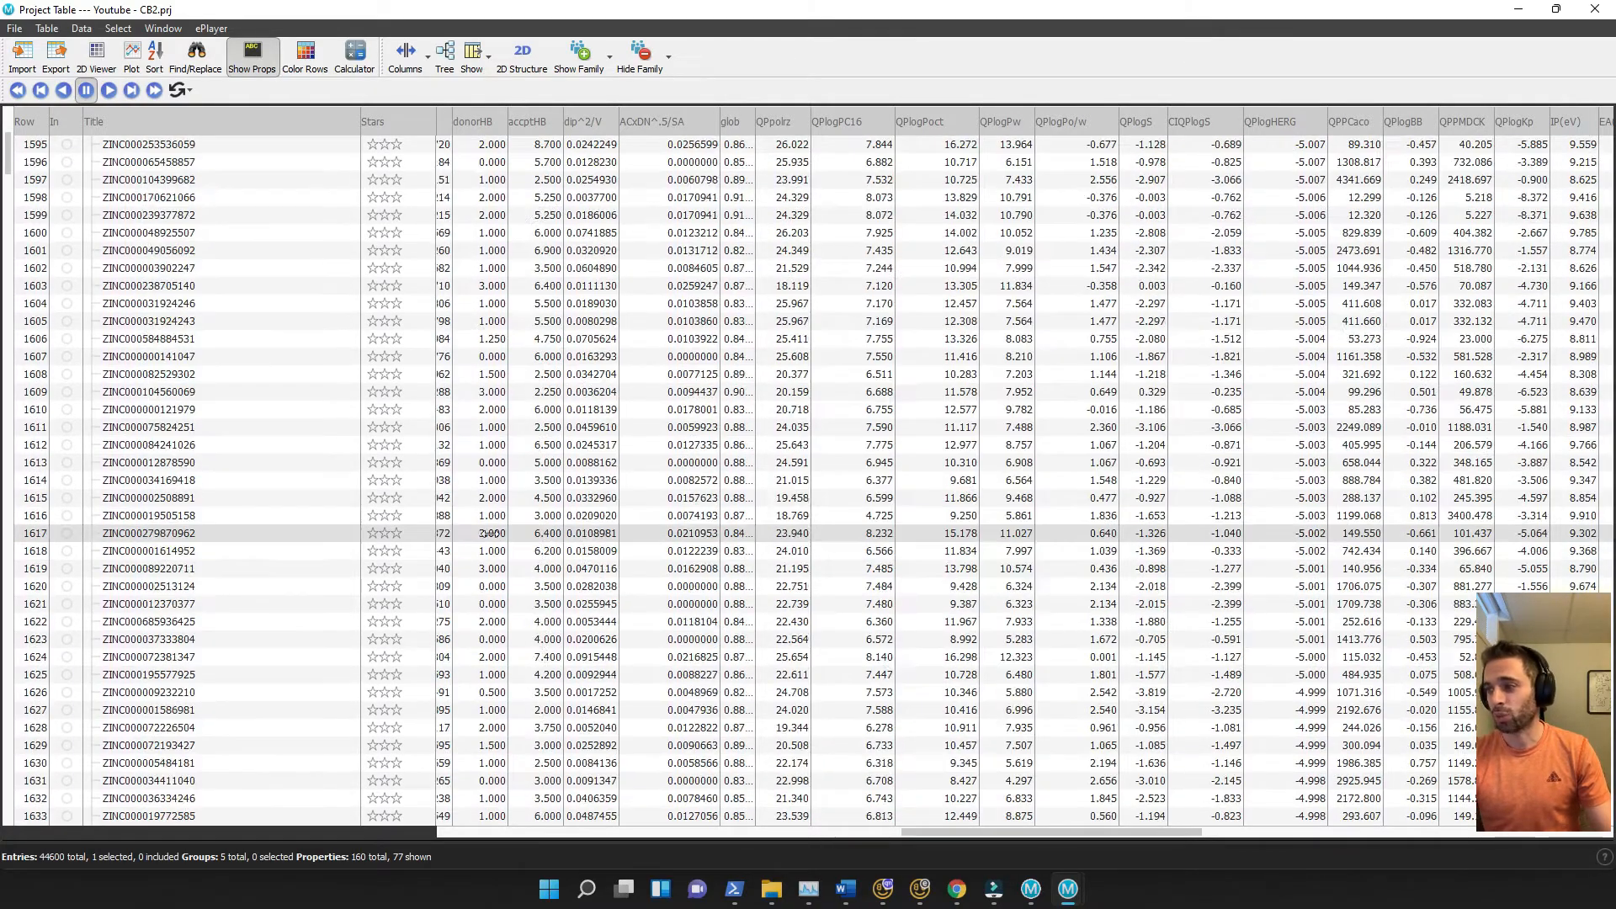
shift+click(305, 679)
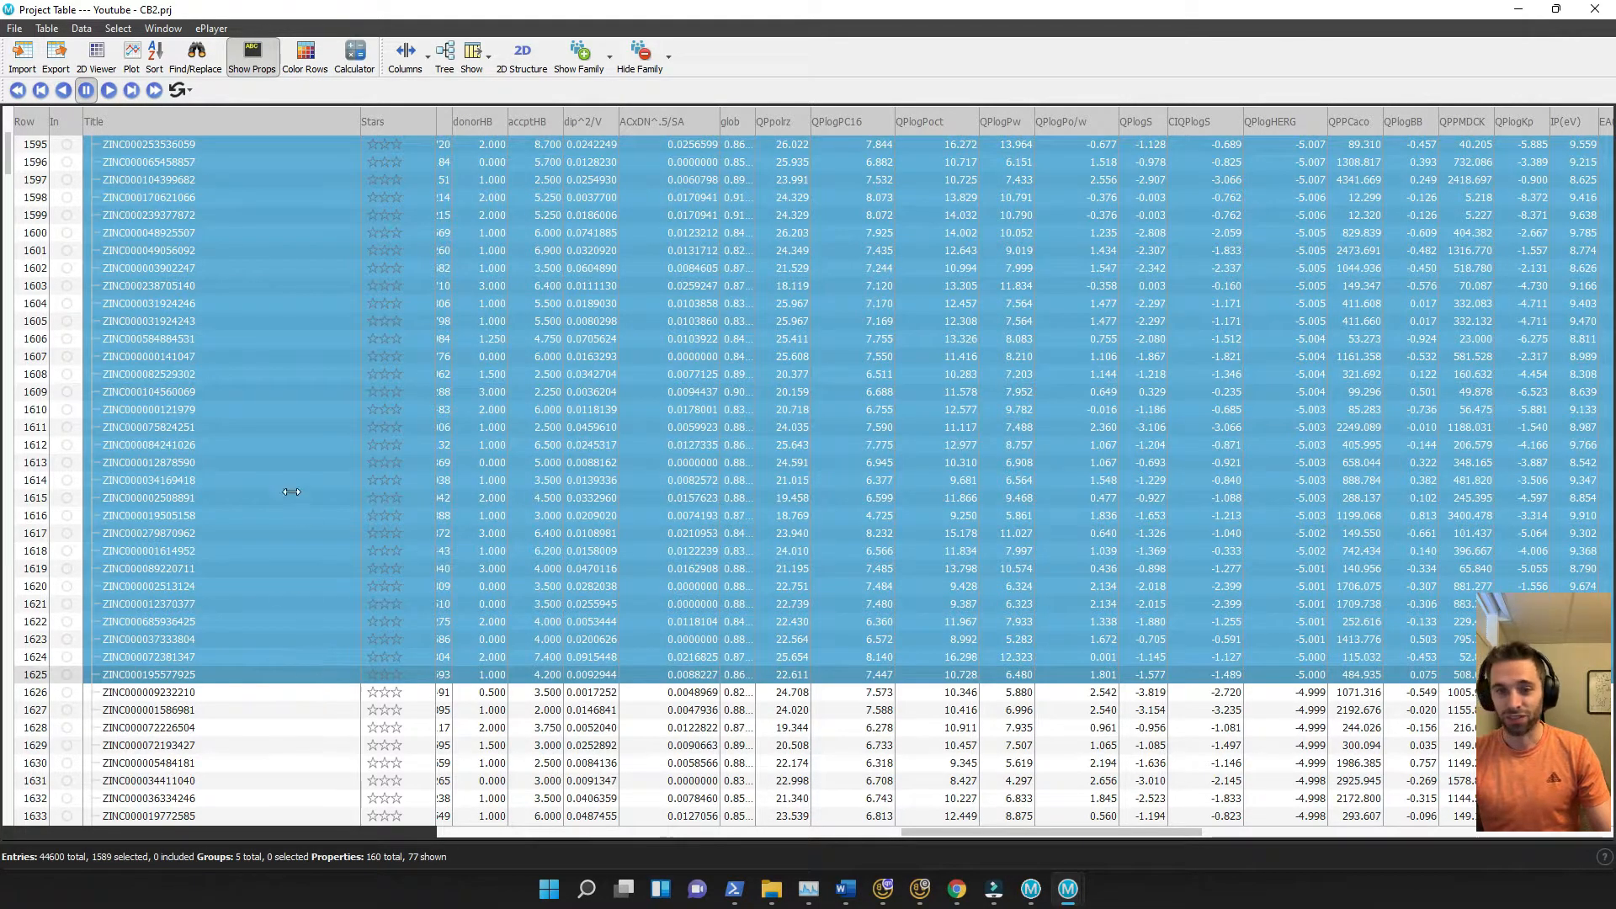
right_click(262, 443)
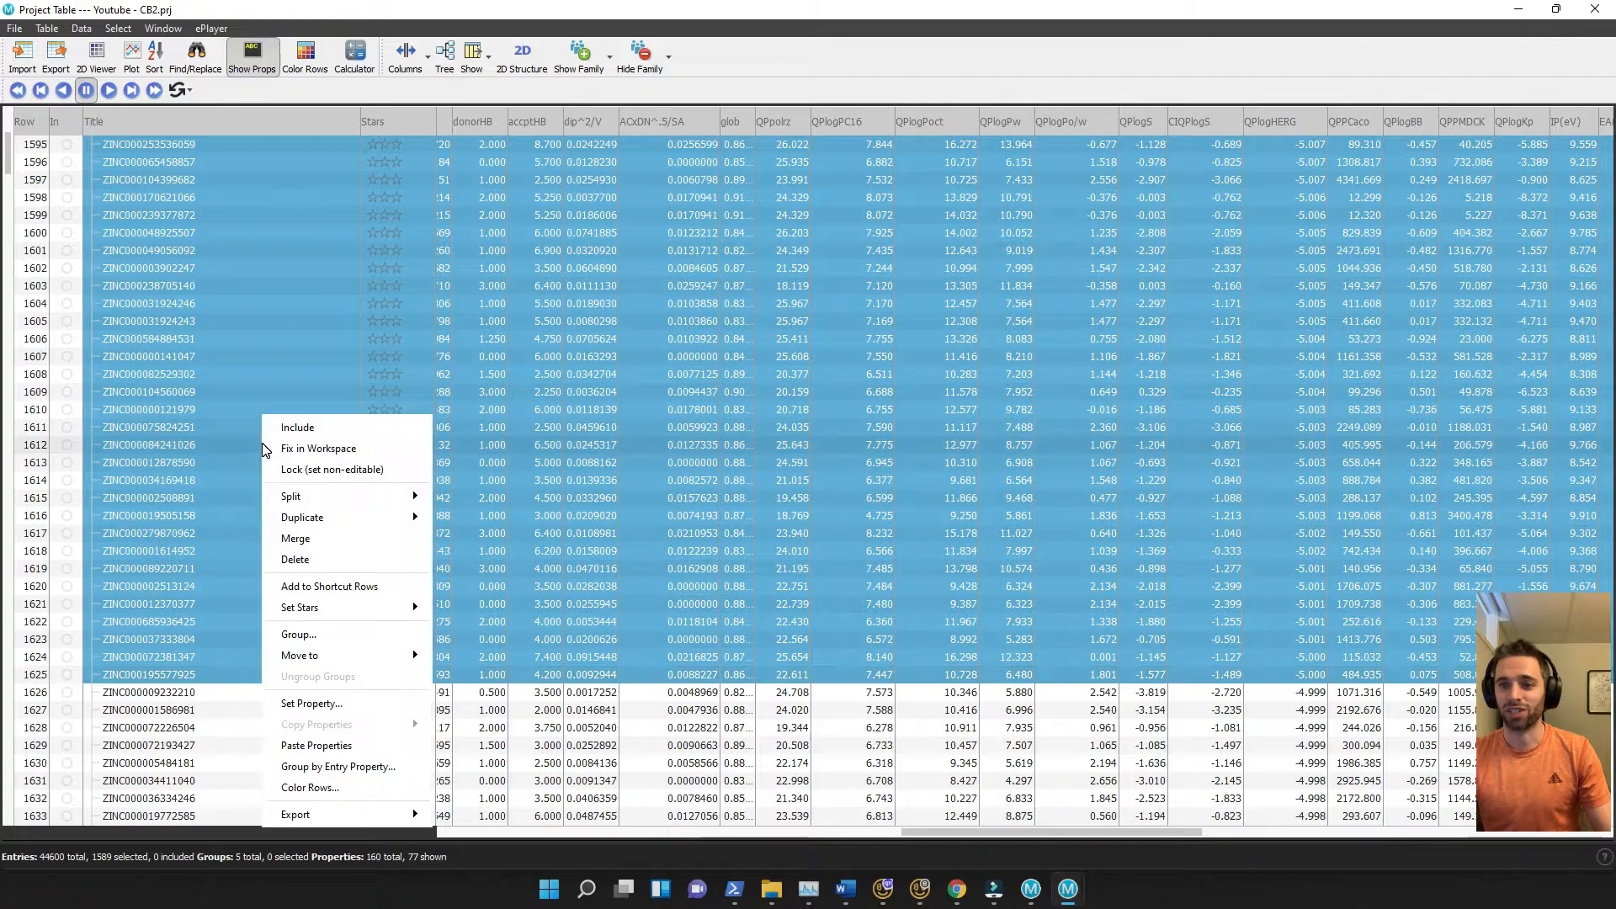
click(347, 560)
click(845, 473)
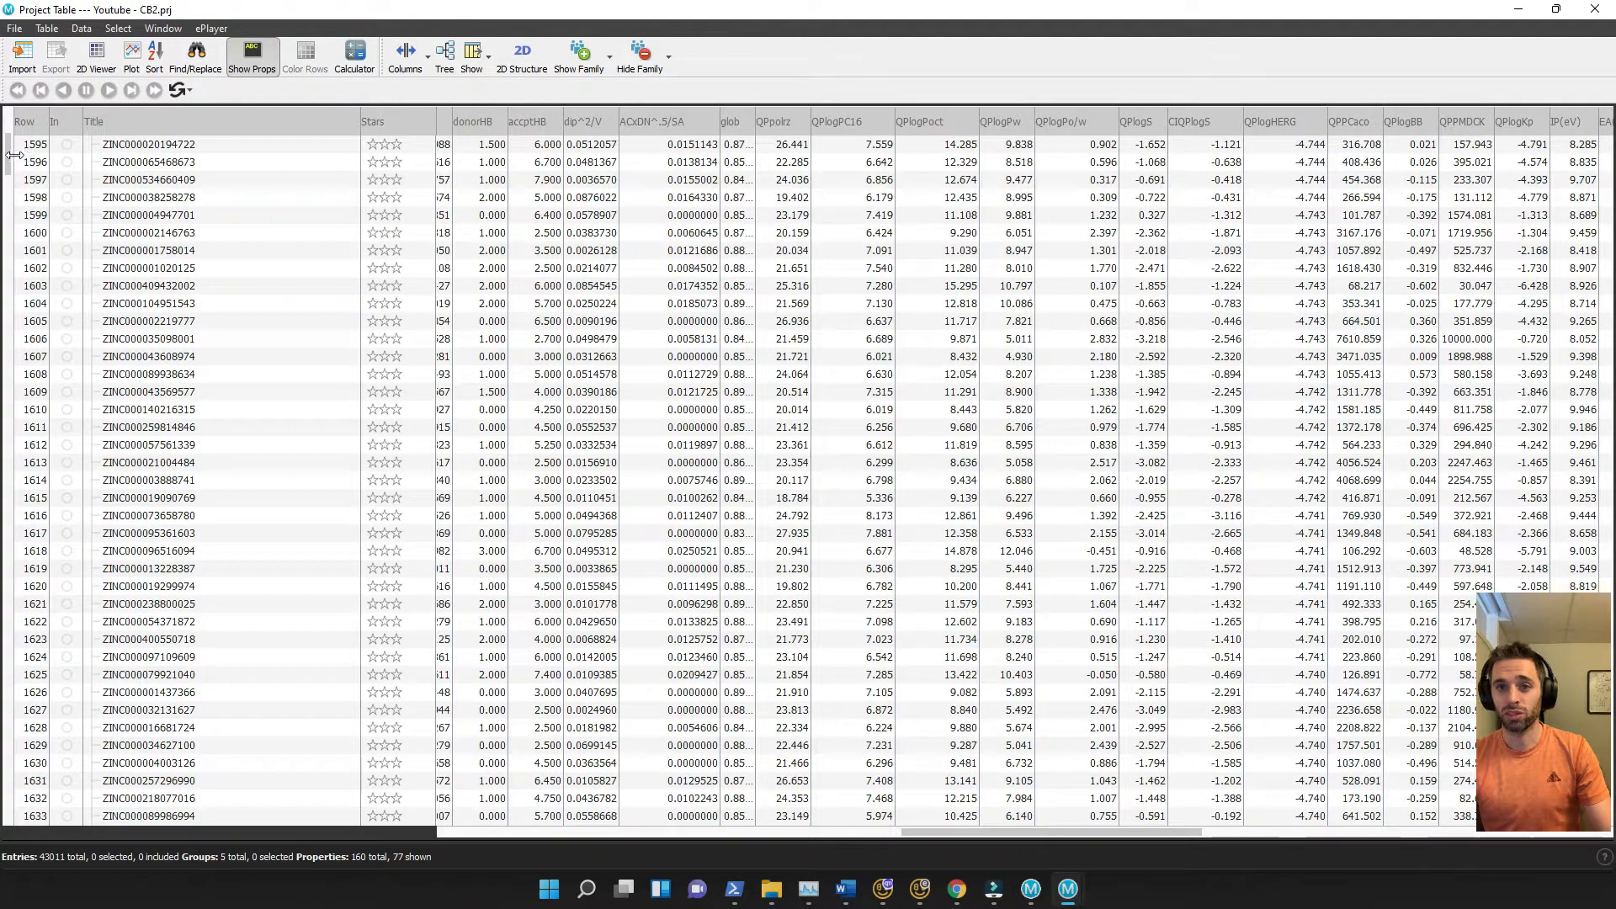
Select the first remaining CB1_QikProp_4-out entry and sort all entries by PercentHumanOralAbsorption in ascending order
scroll(407, 650, down, 3)
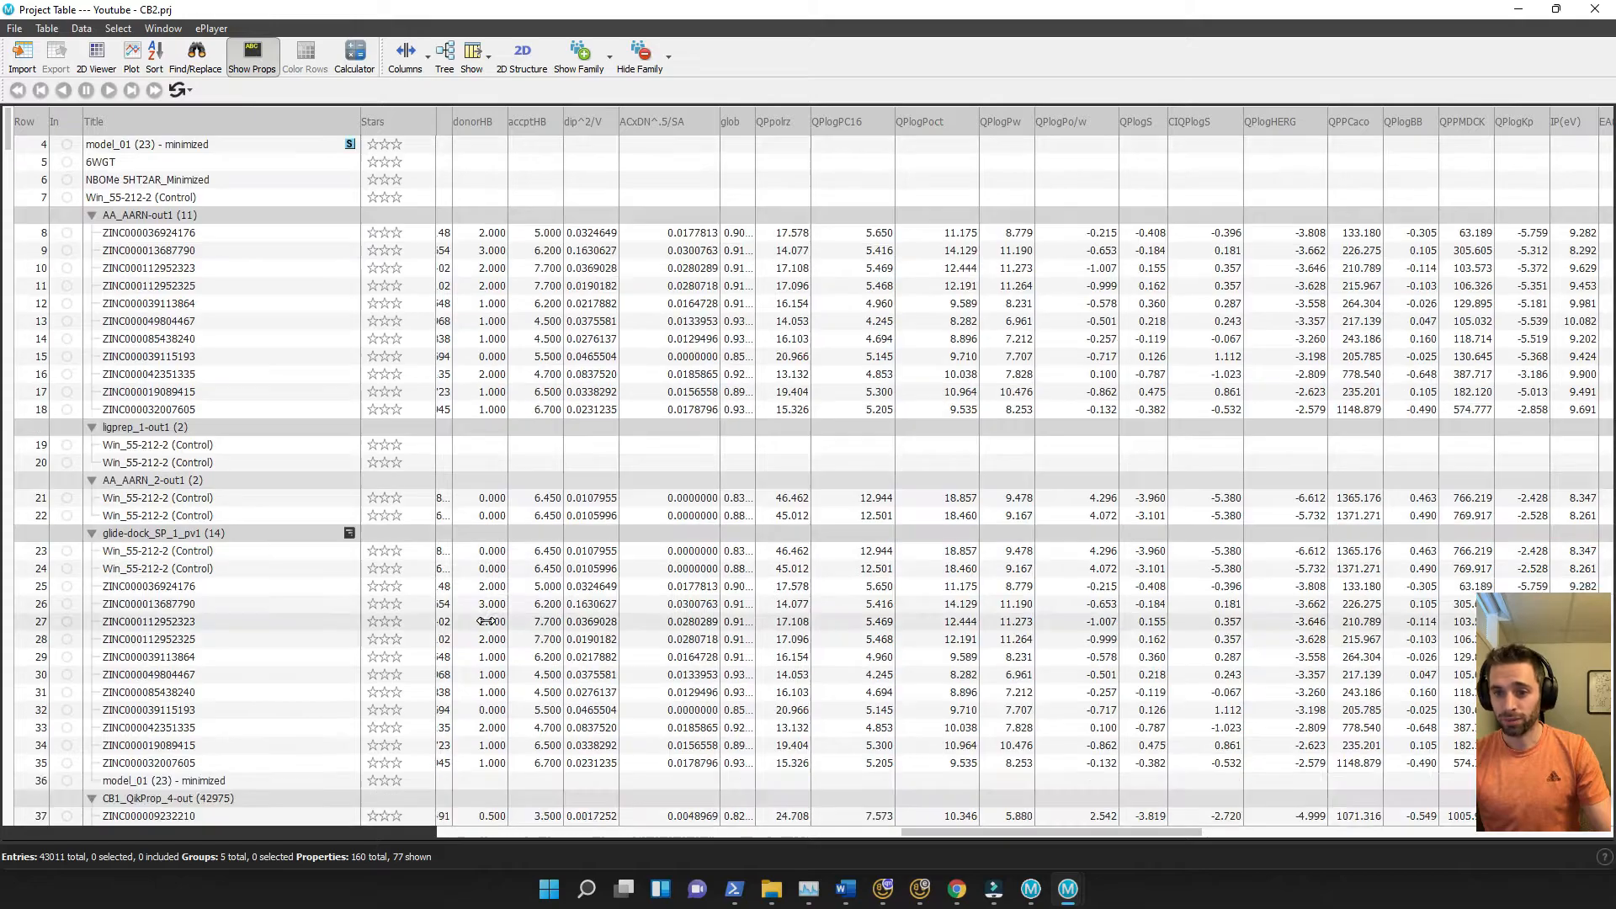
scroll(407, 650, down, 4)
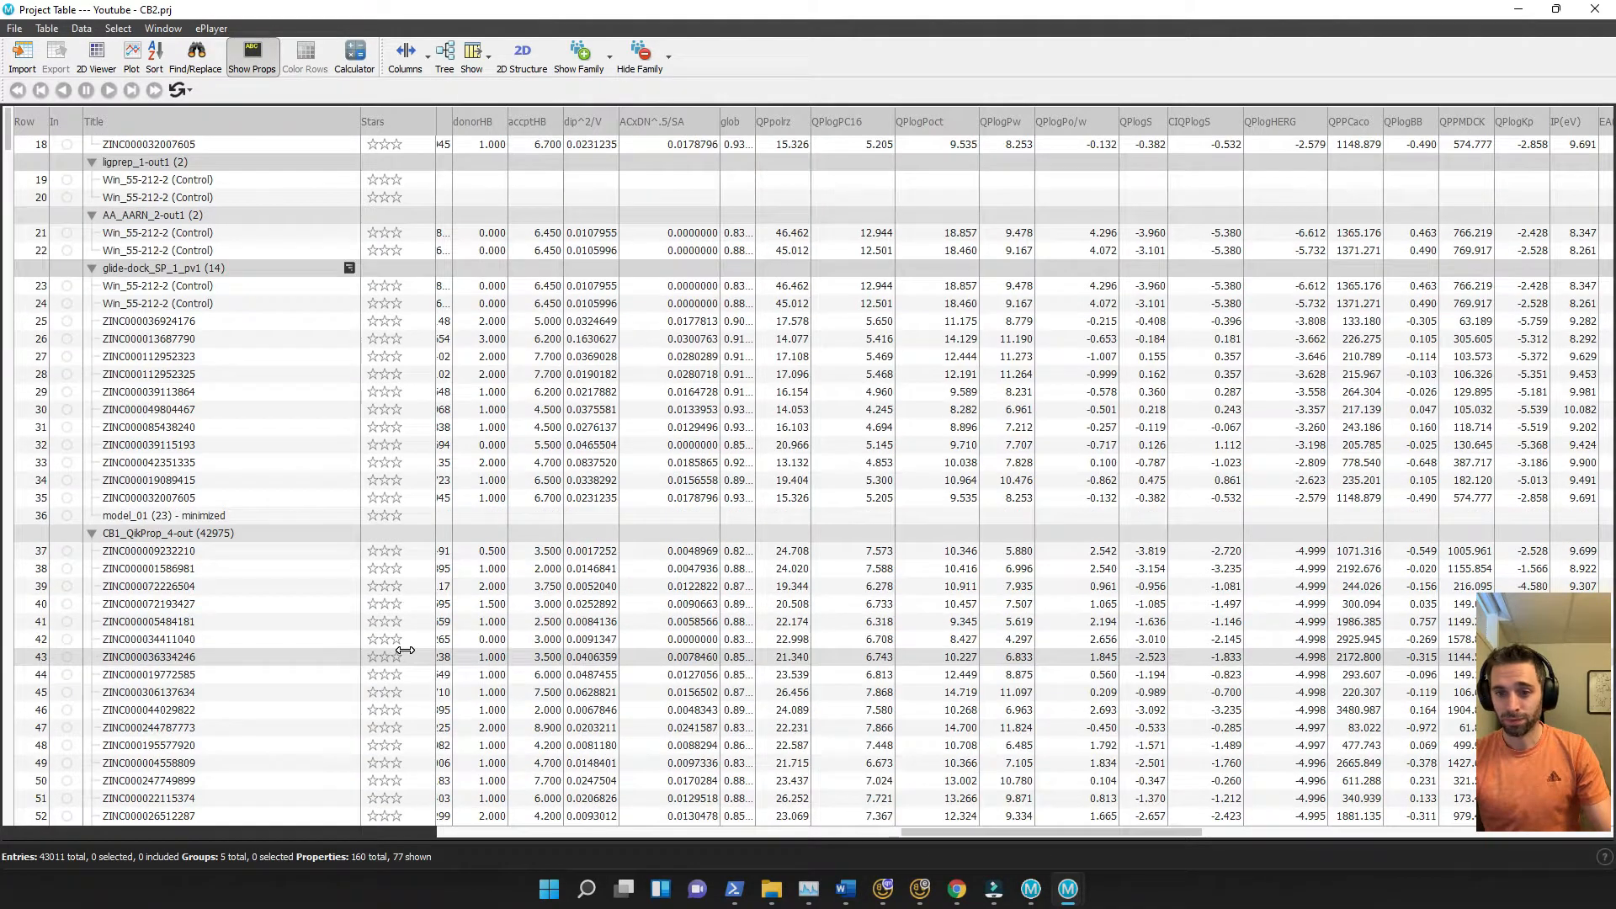
click(289, 552)
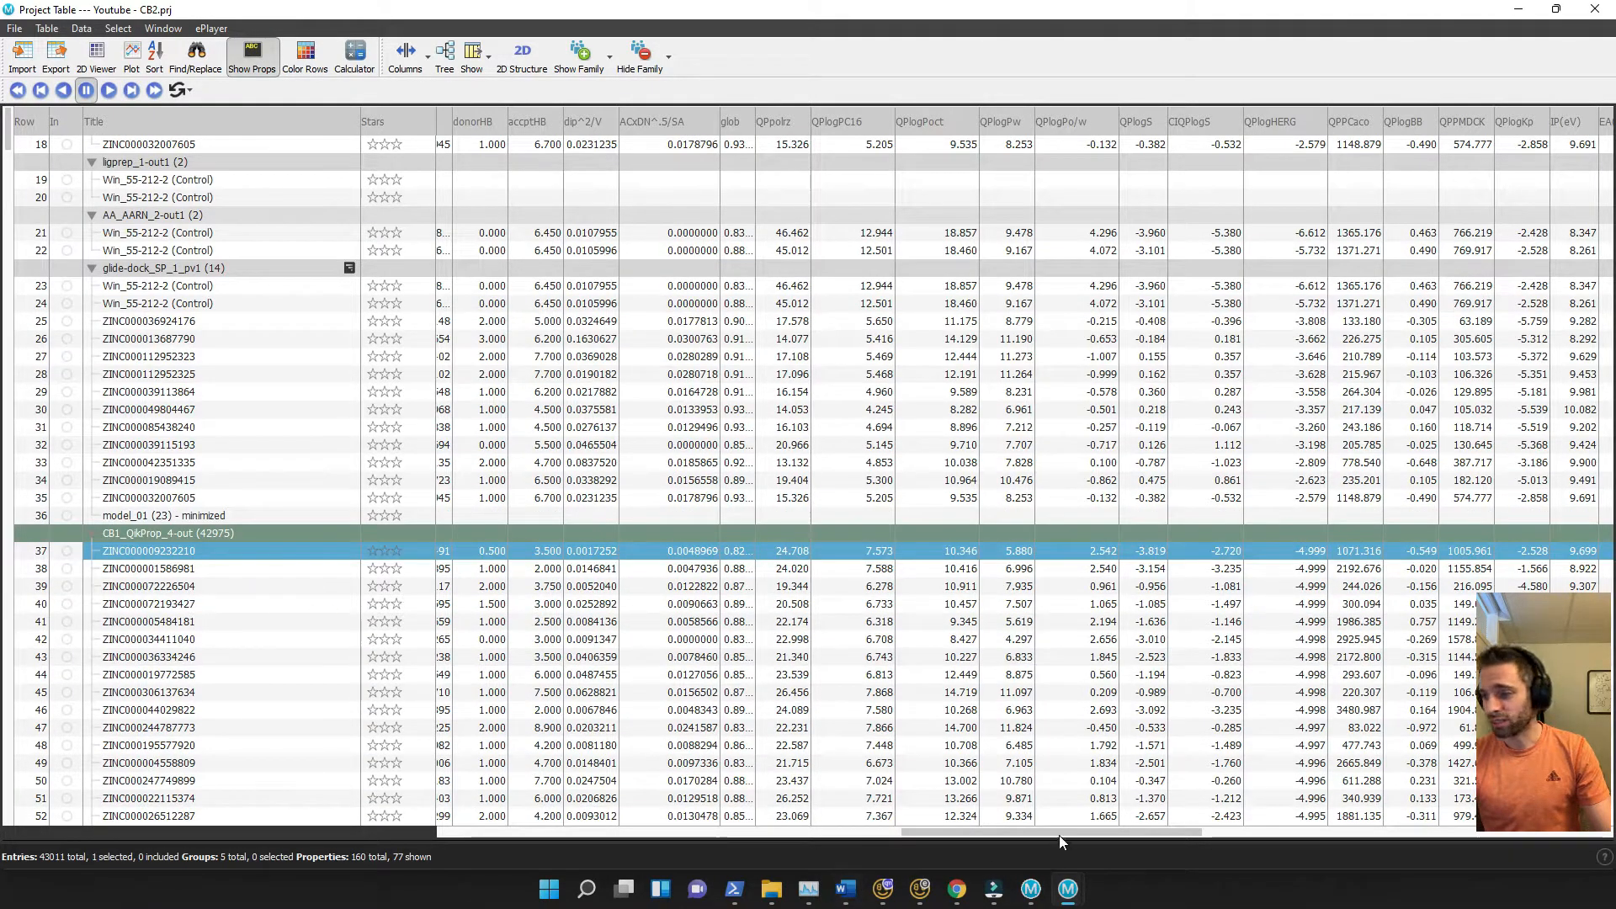
drag(1059, 835, 1241, 816)
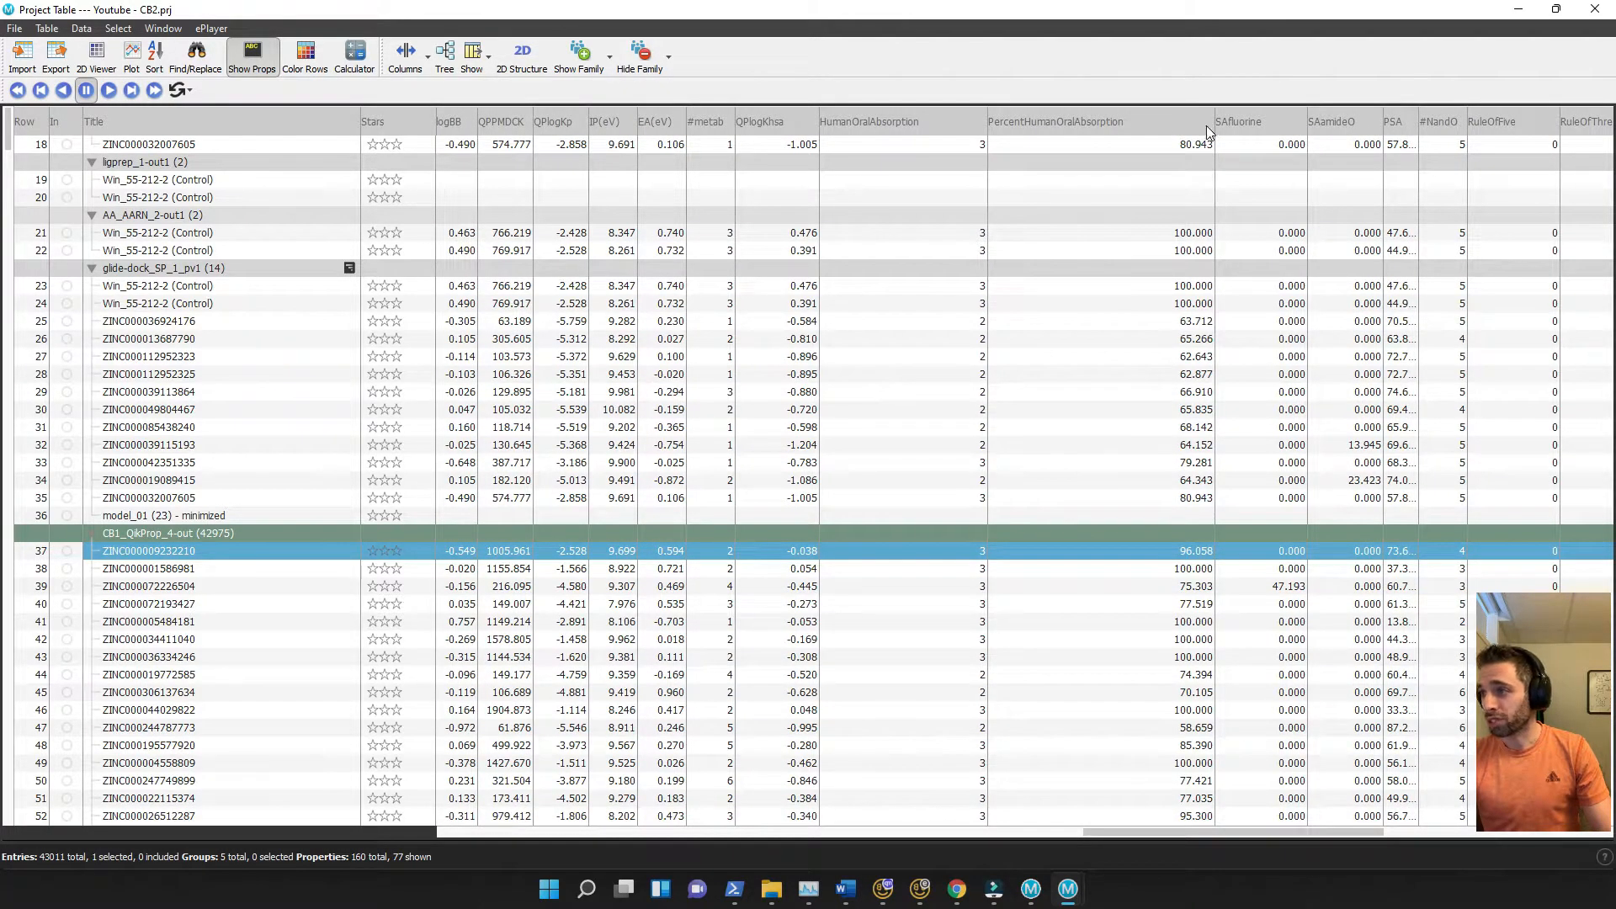
right_click(1209, 131)
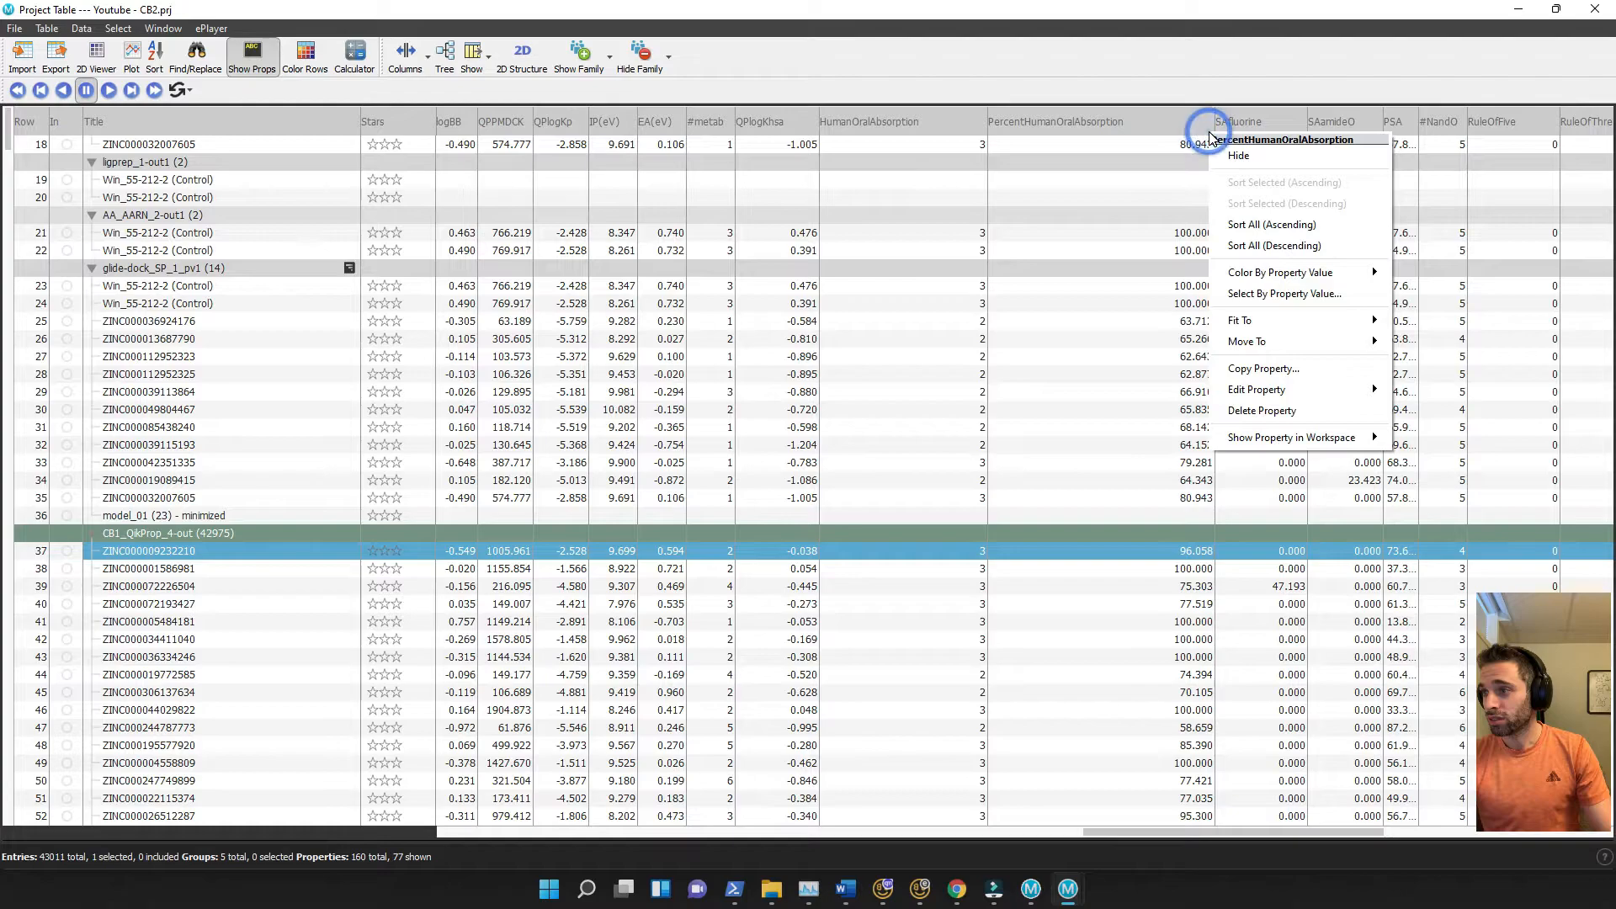
click(1263, 226)
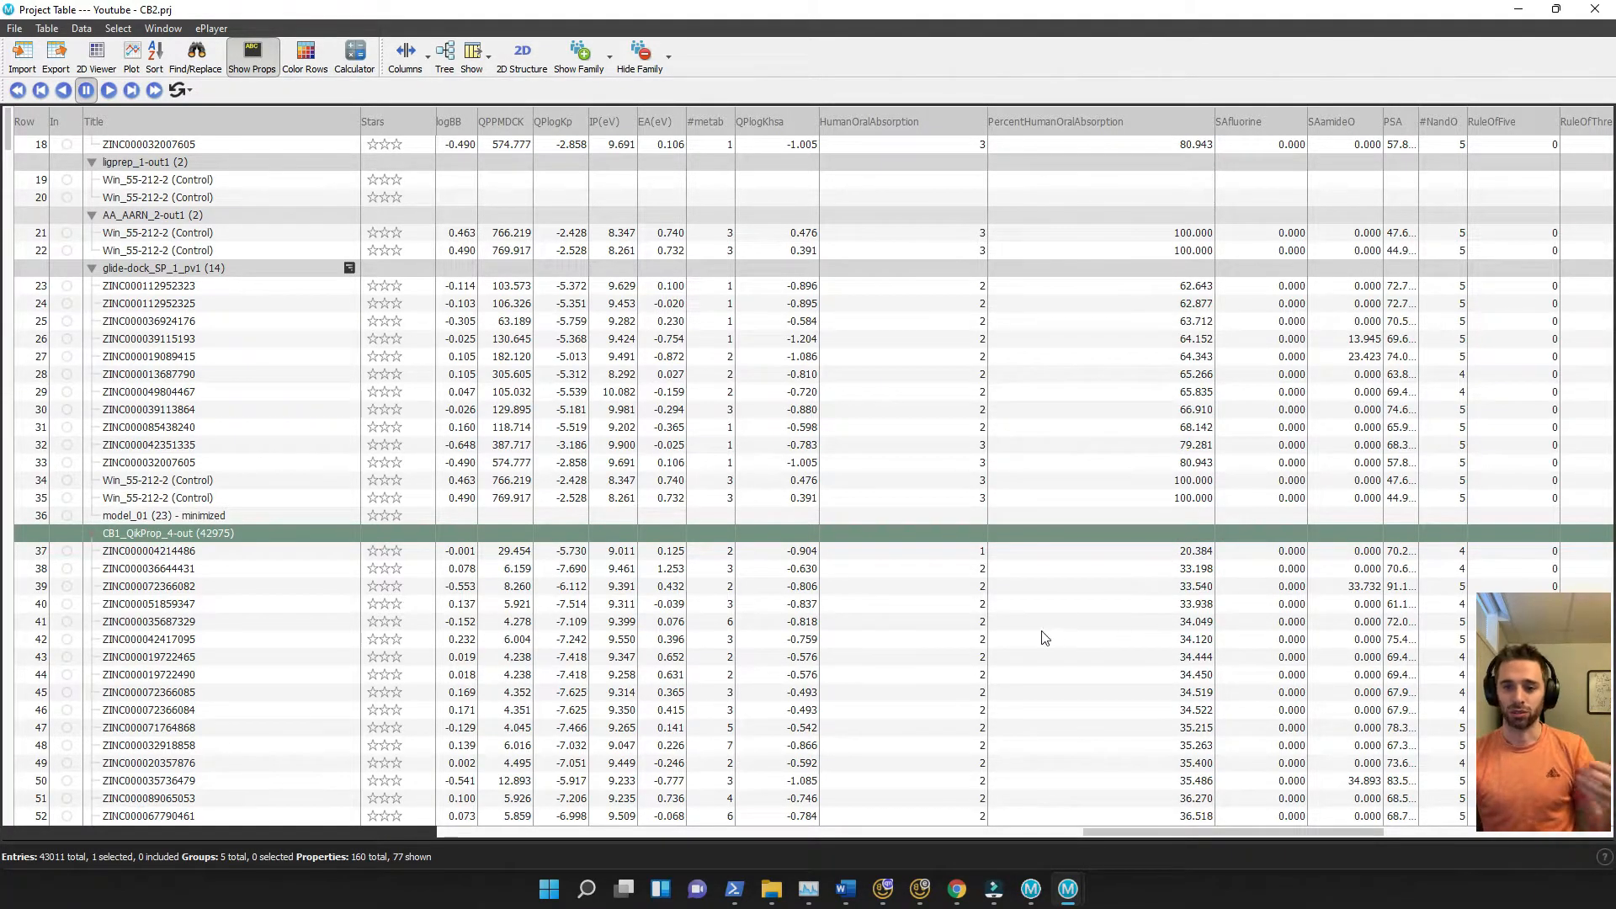
click(1059, 555)
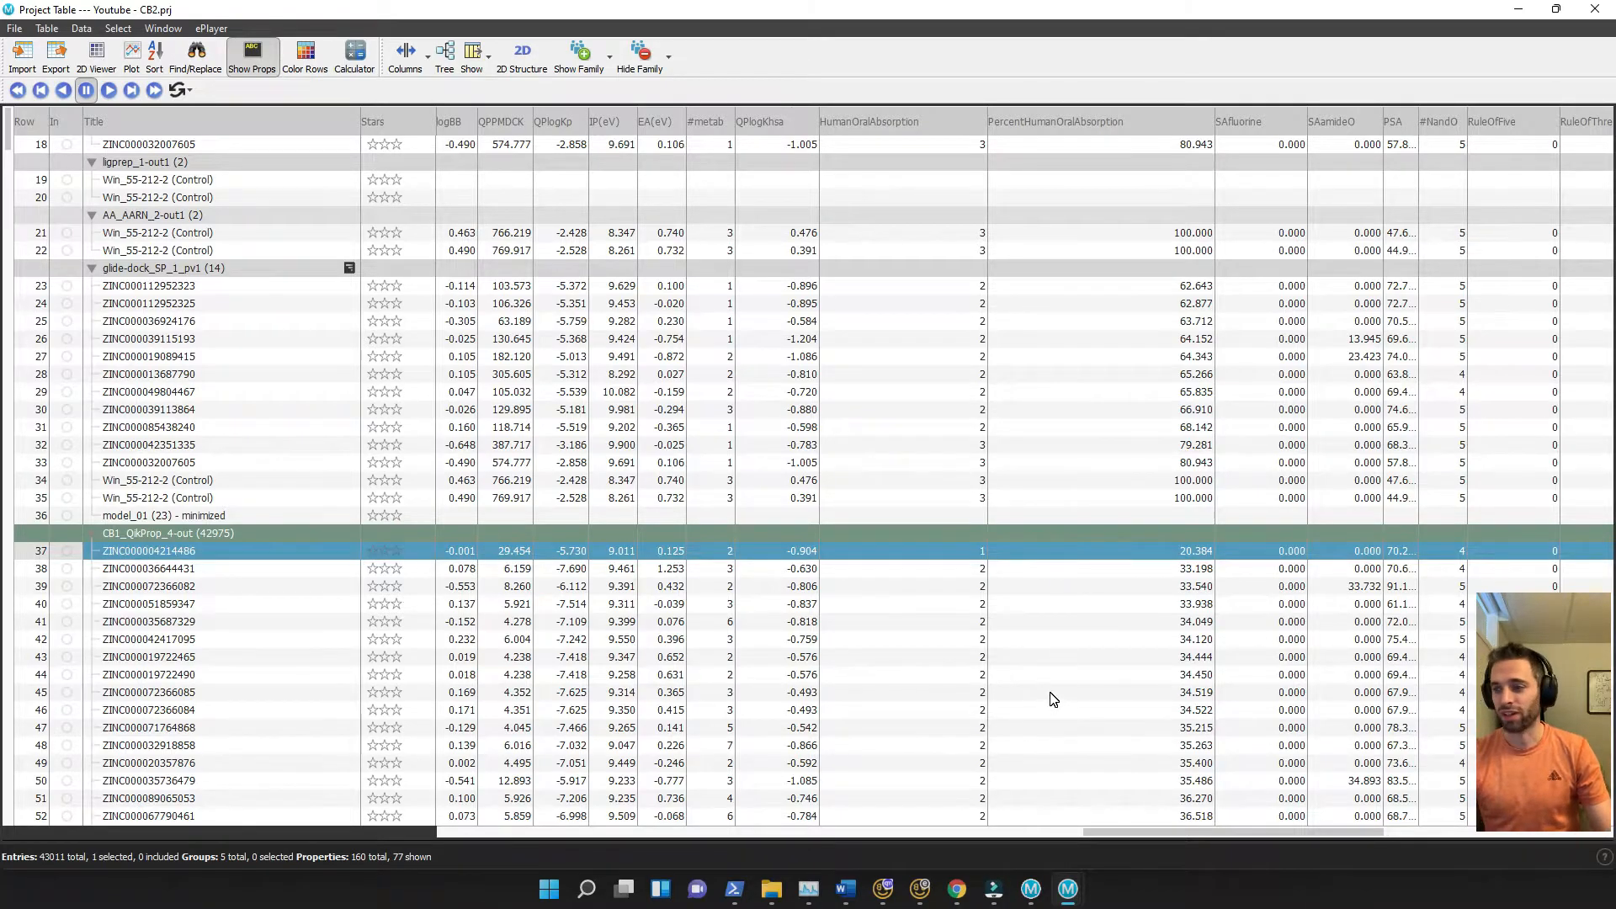
scroll(1052, 699, down, 20)
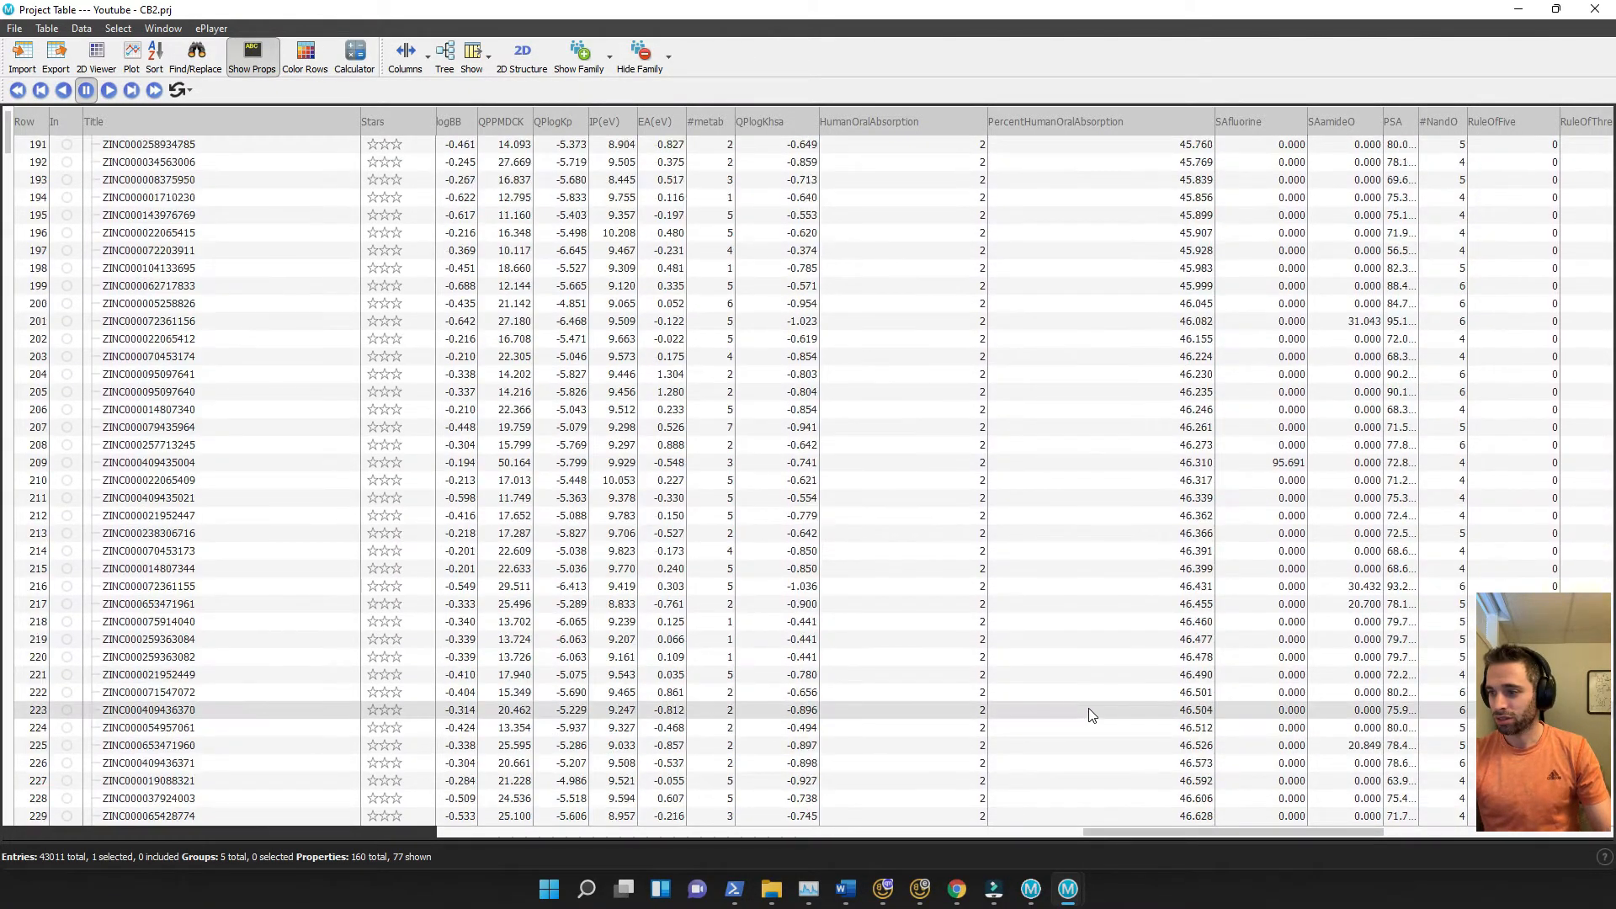
scroll(1092, 716, down, 20)
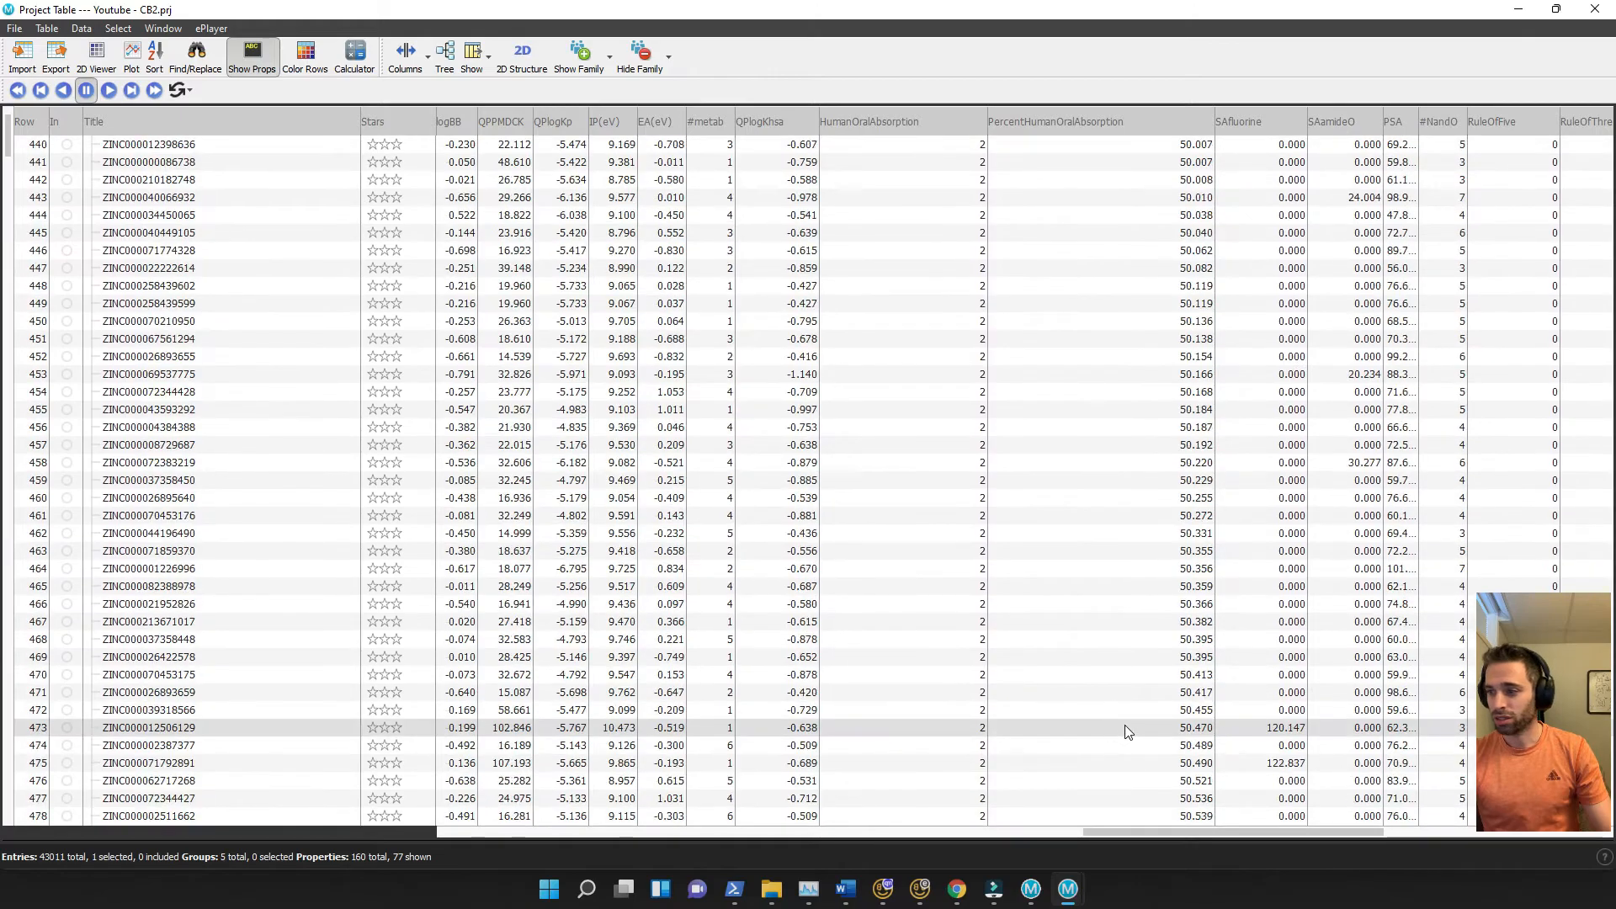
scroll(1128, 732, down, 17)
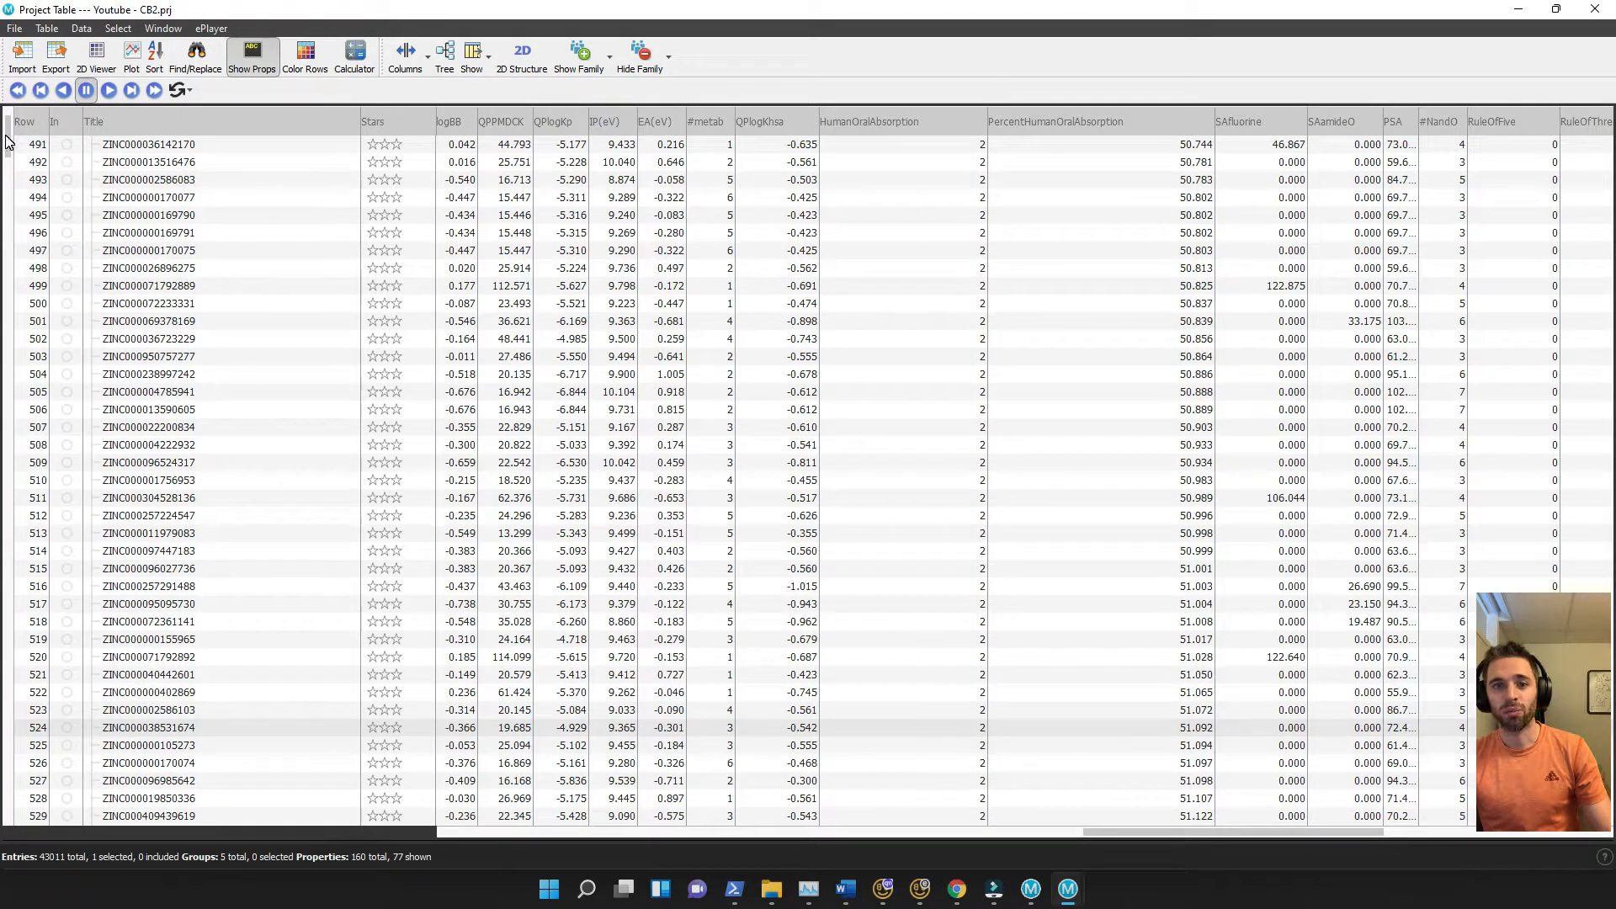
drag(6, 142, 60, 443)
scroll(1068, 358, up, 5)
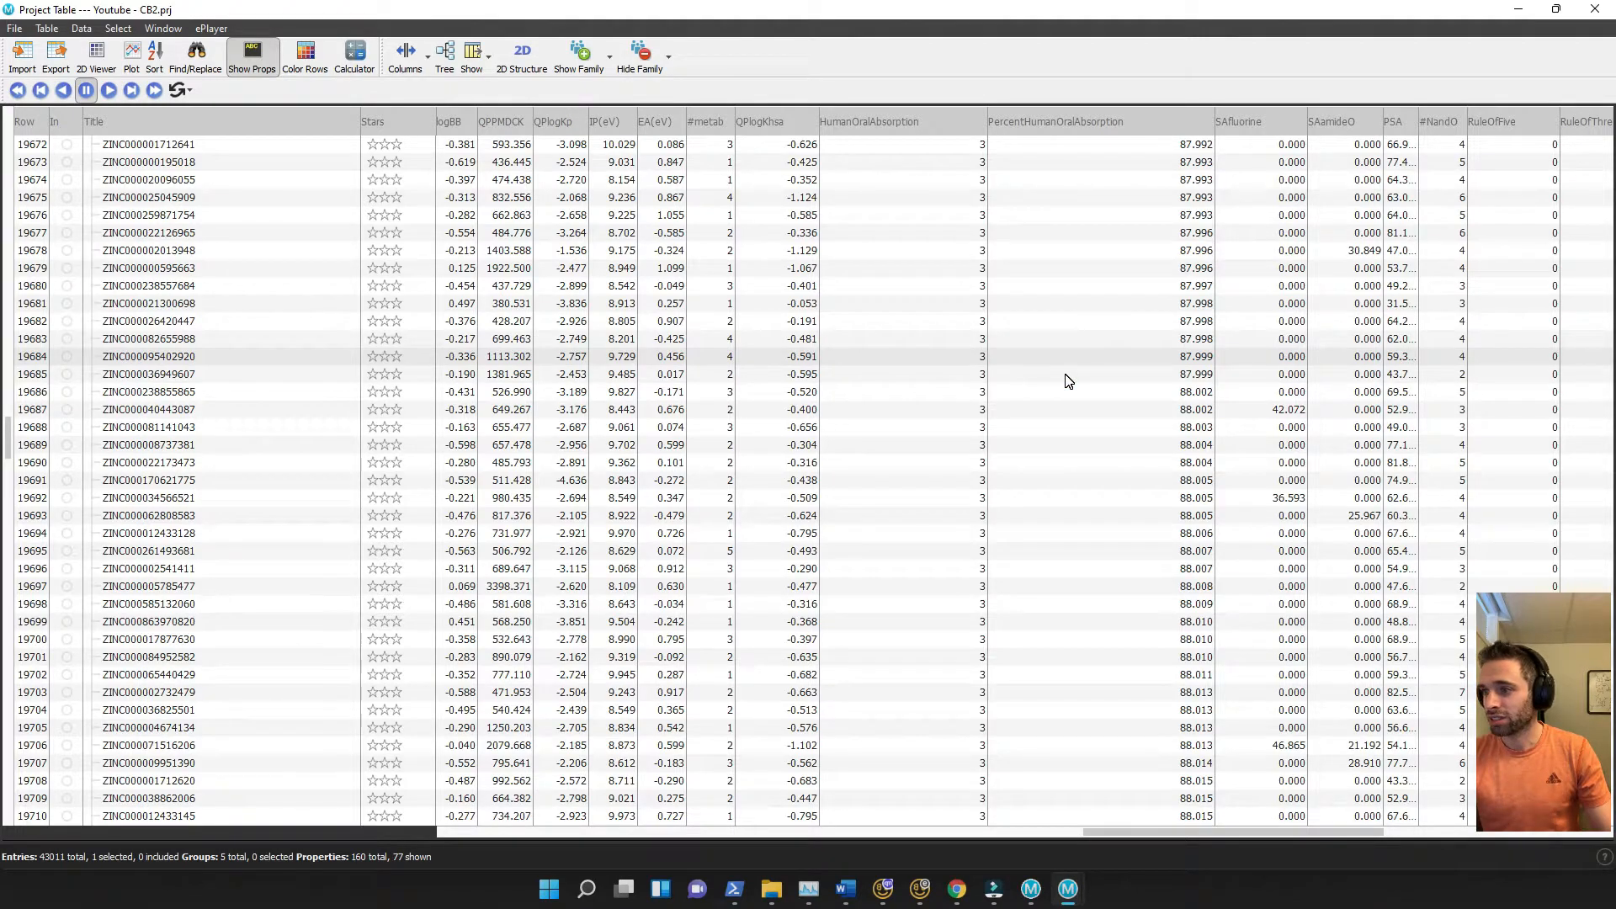
shift+click(1066, 376)
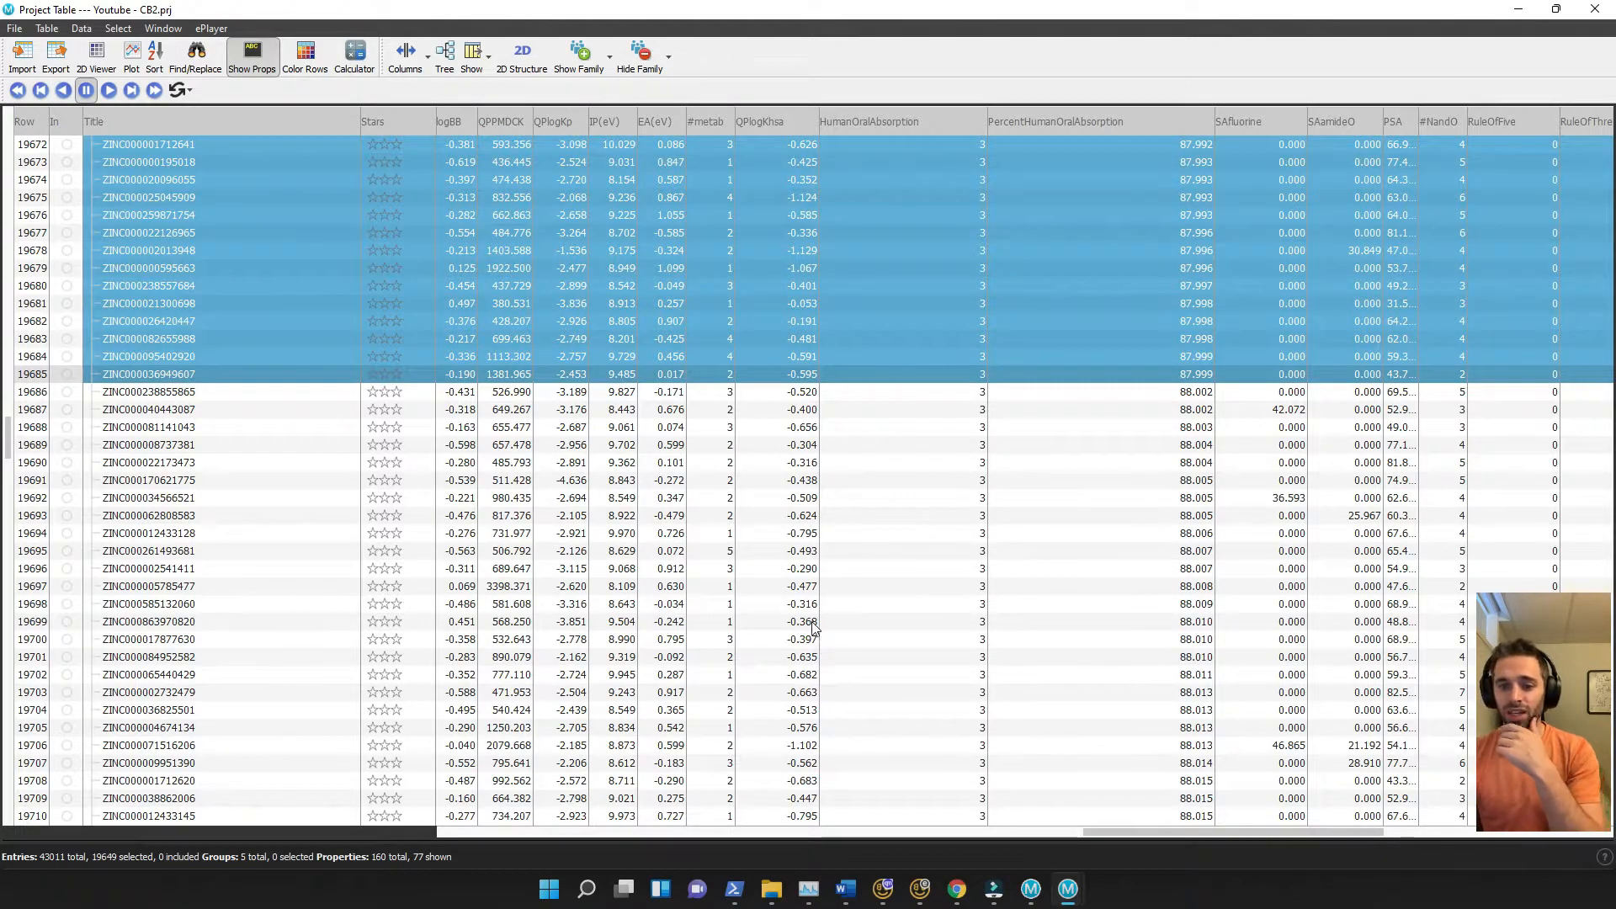
right_click(281, 197)
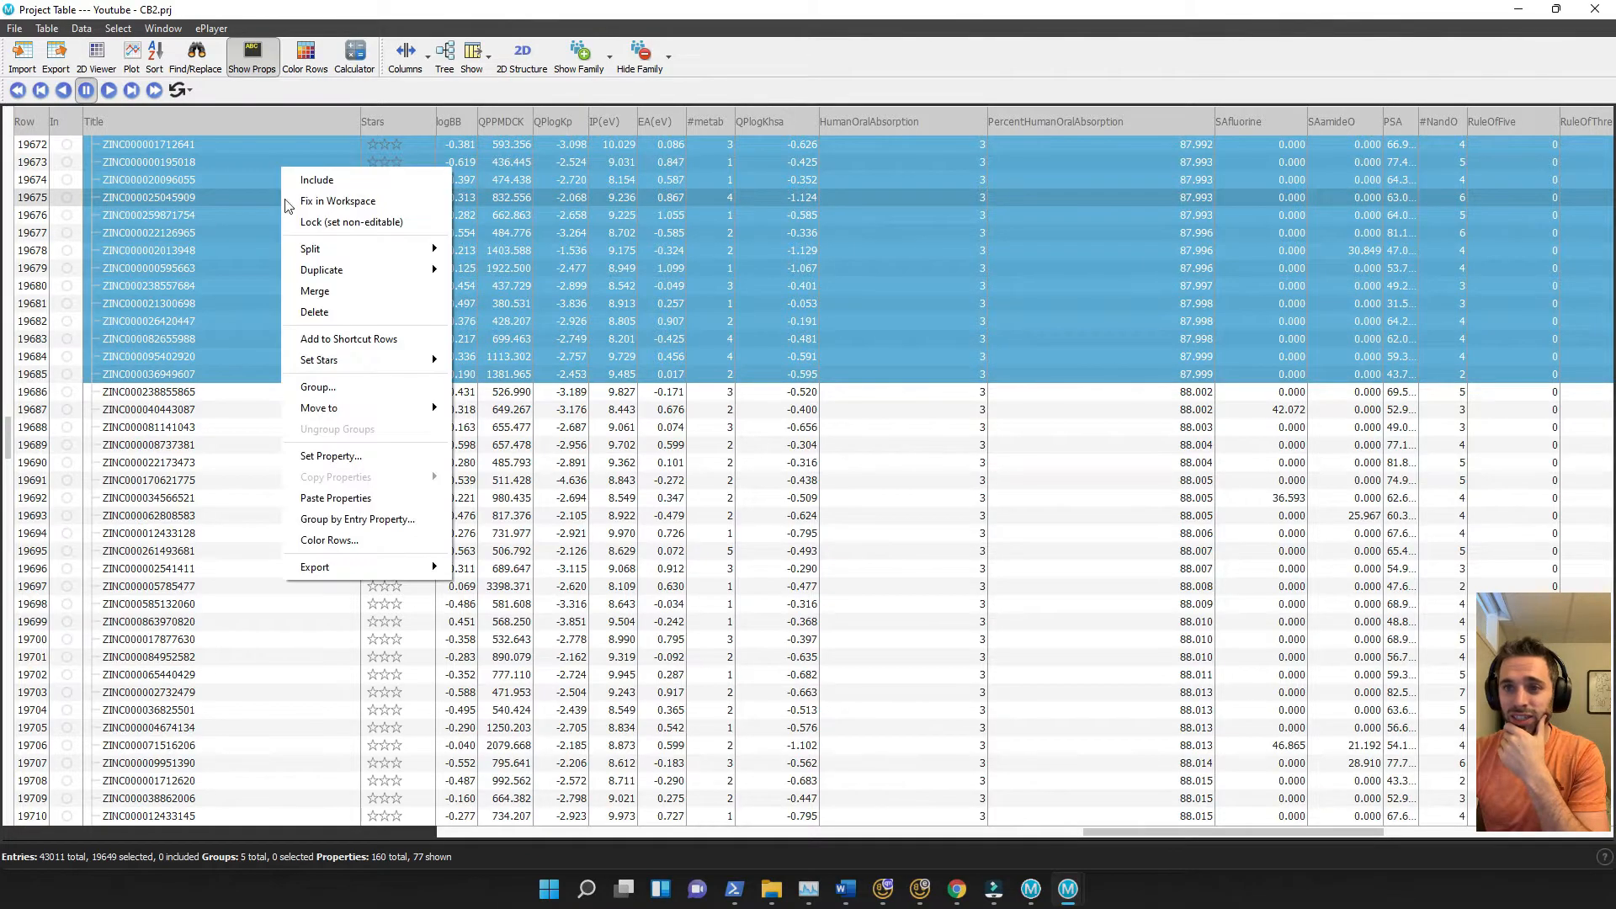
click(376, 312)
click(853, 474)
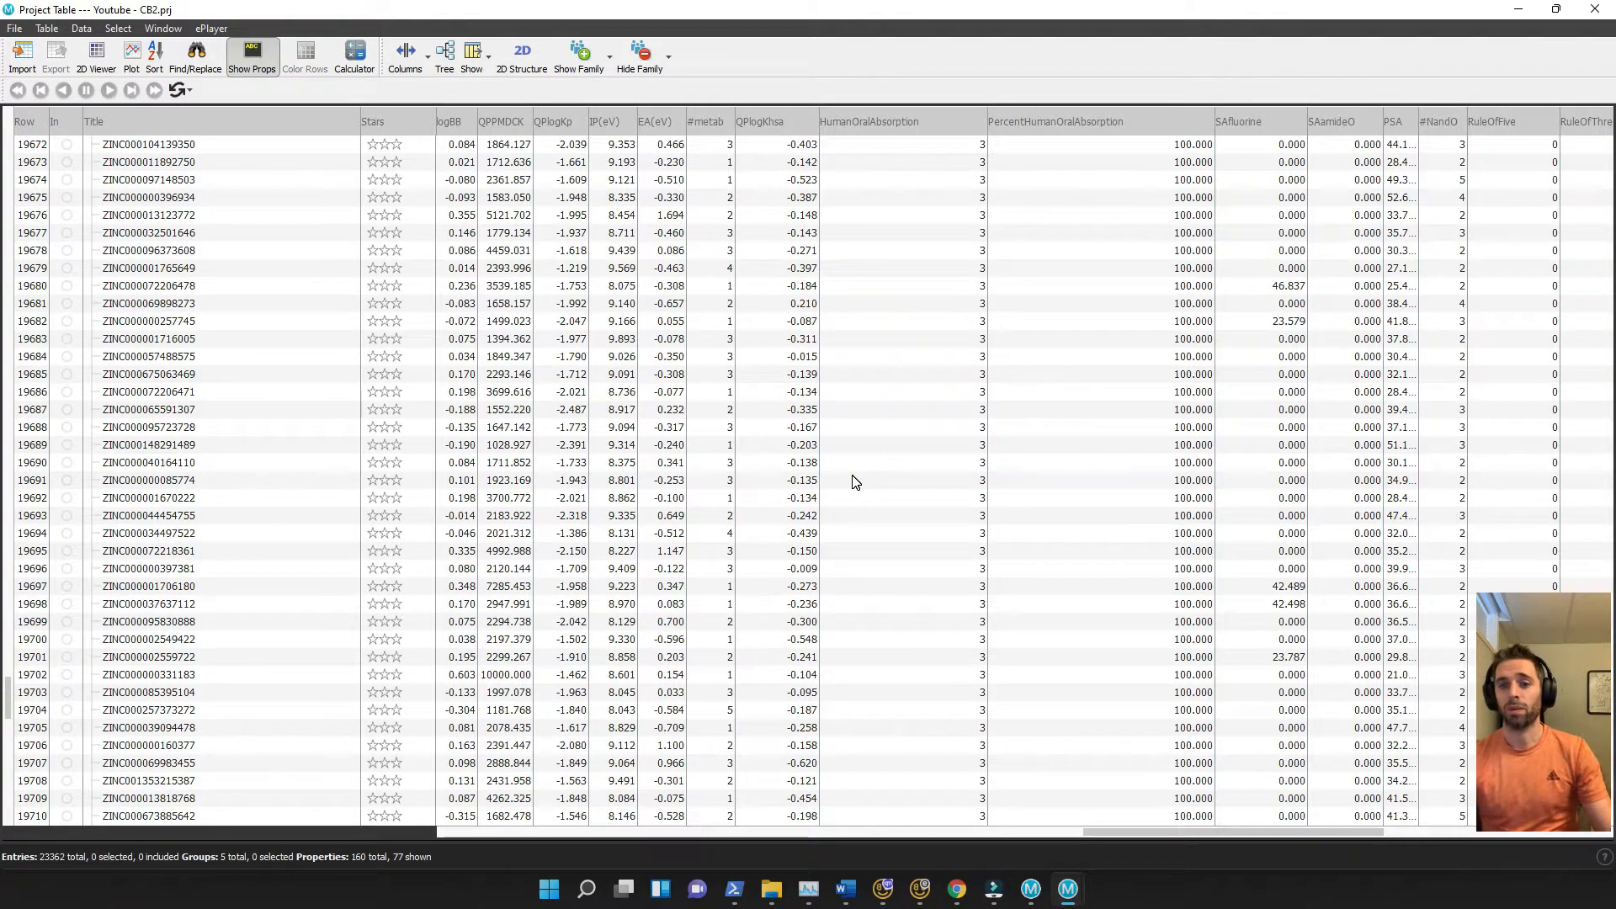
Review the remaining entries from the start of the CB1_QikProp_4-out group
scroll(846, 458, up, 20)
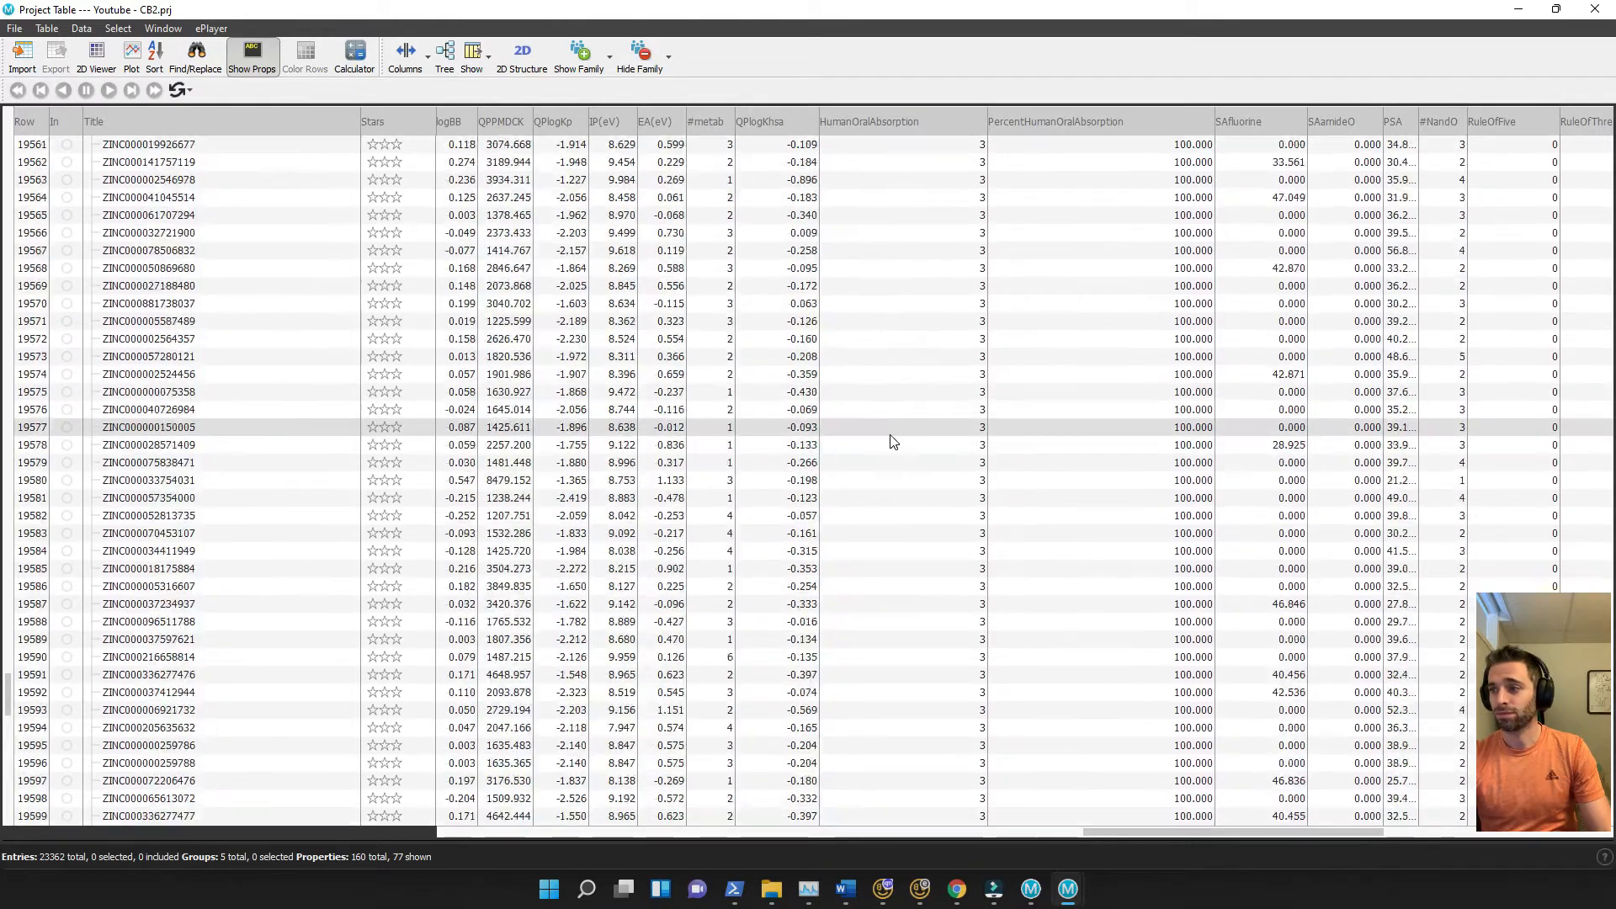
scroll(893, 442, up, 20)
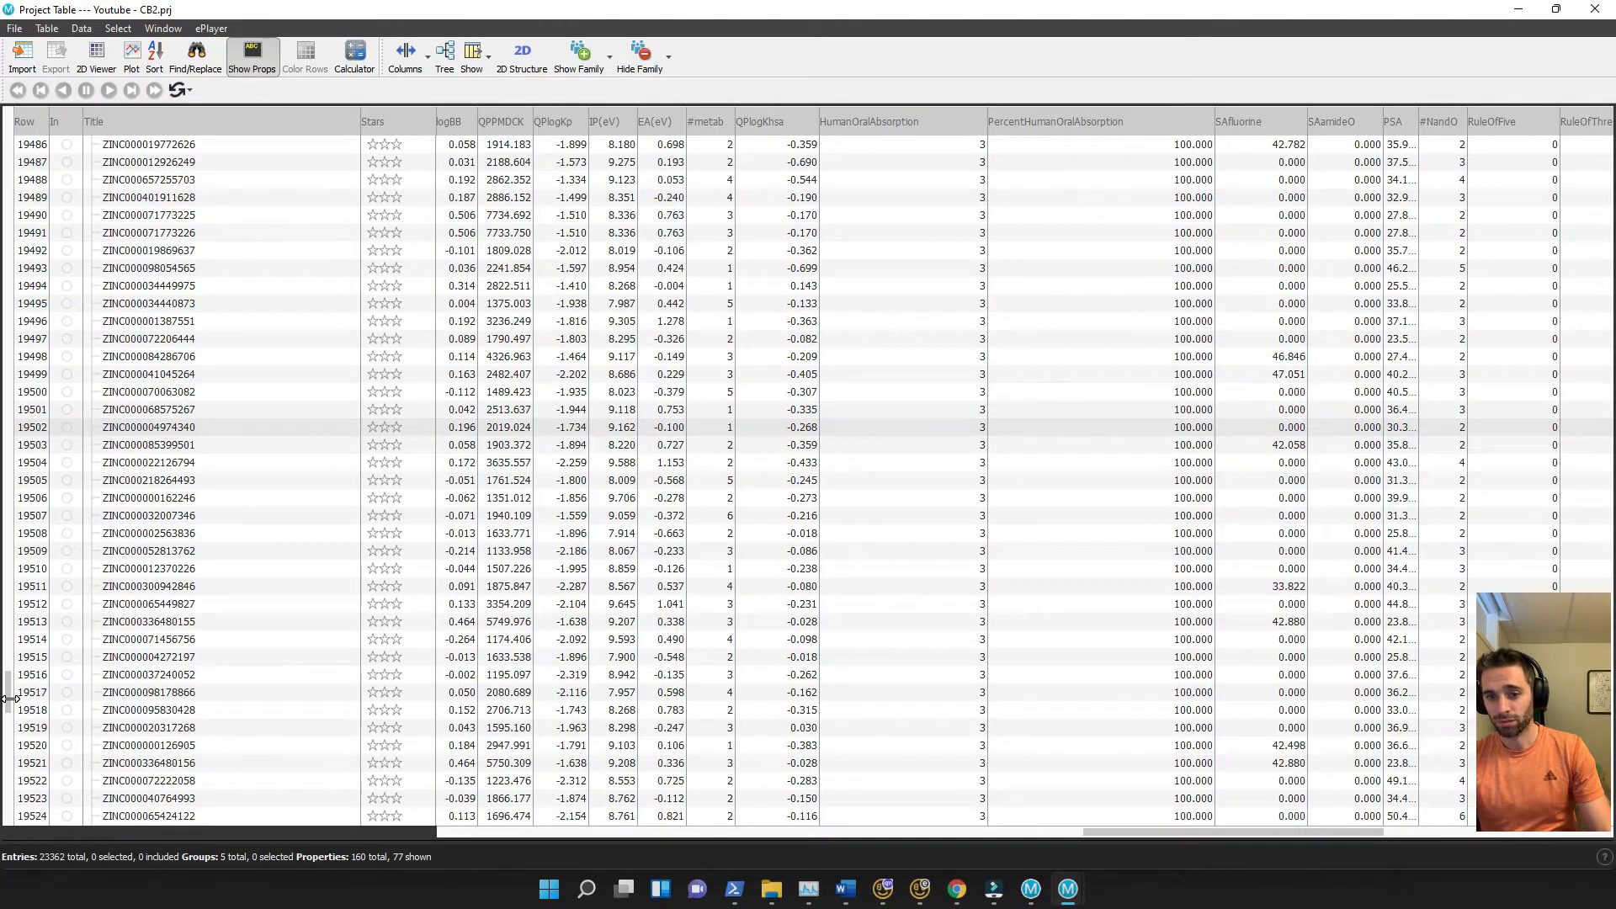
drag(8, 698, 20, 103)
scroll(509, 413, down, 8)
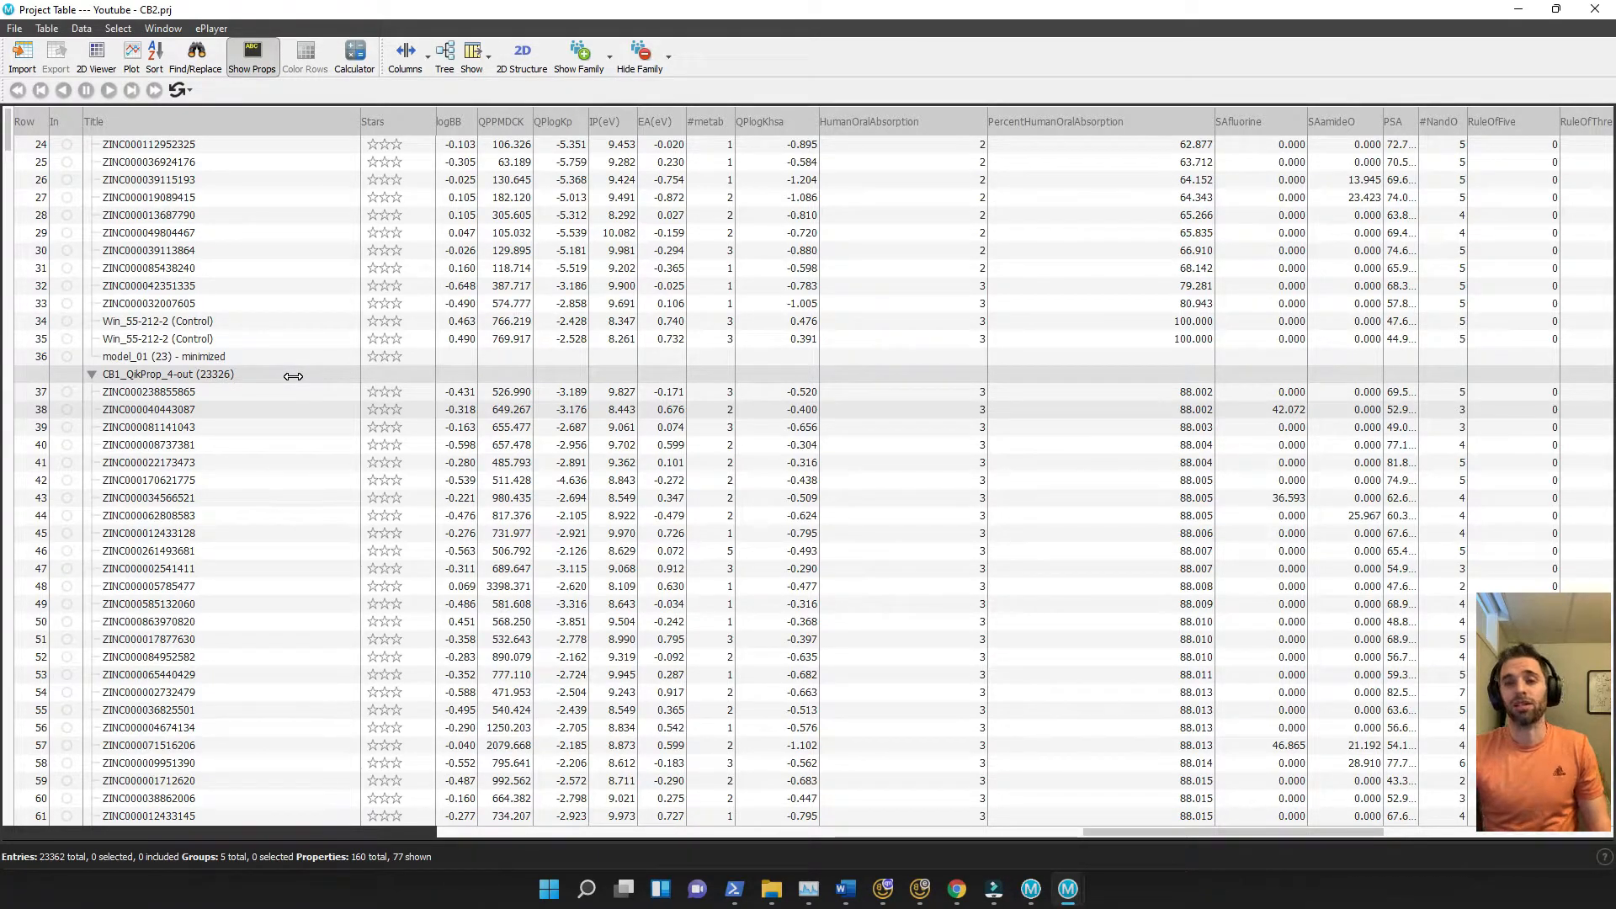
Examine the QikProp properties of the first Win_55-212-2 (Control) entry, including oral absorption, QPlogHERG, CNS and #stars
click(279, 327)
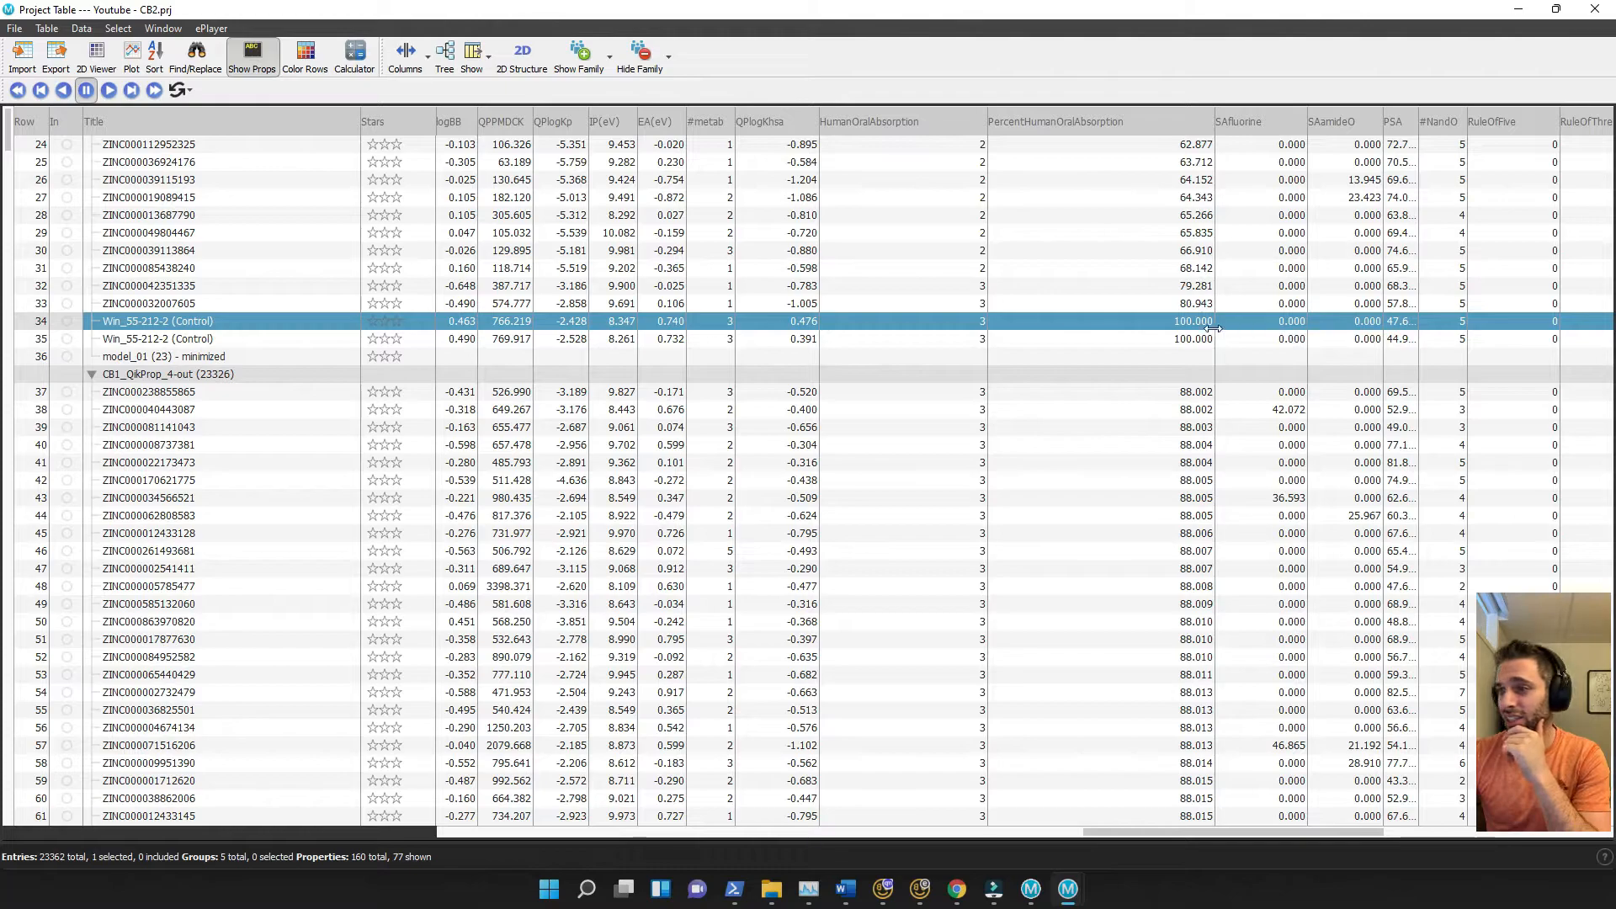
drag(1294, 832, 1413, 852)
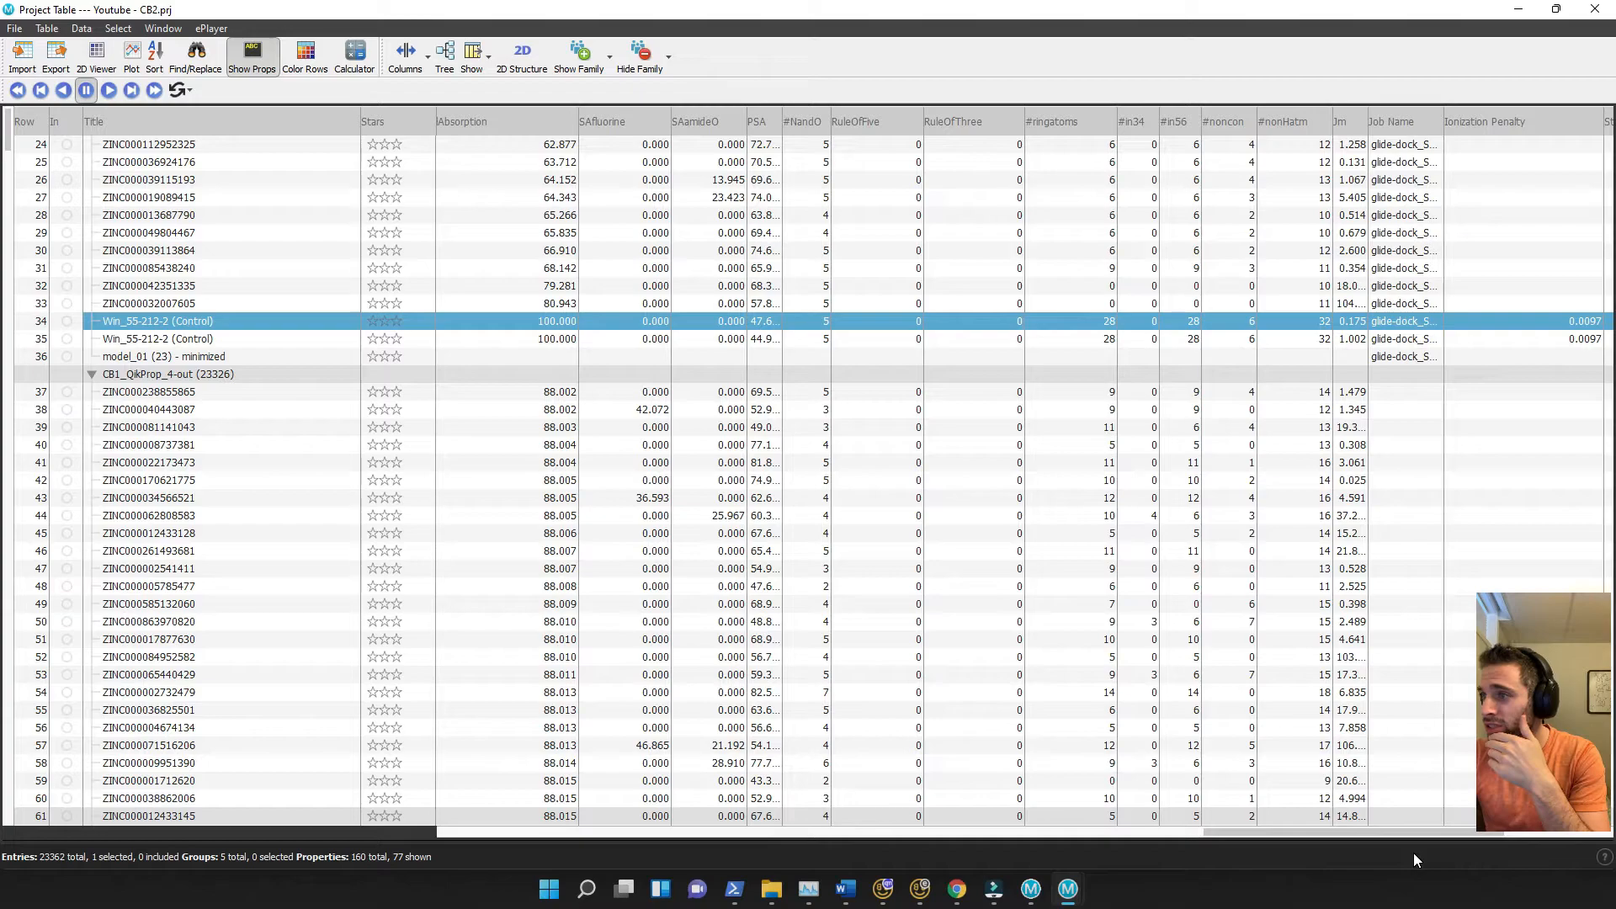
drag(1413, 852, 1221, 861)
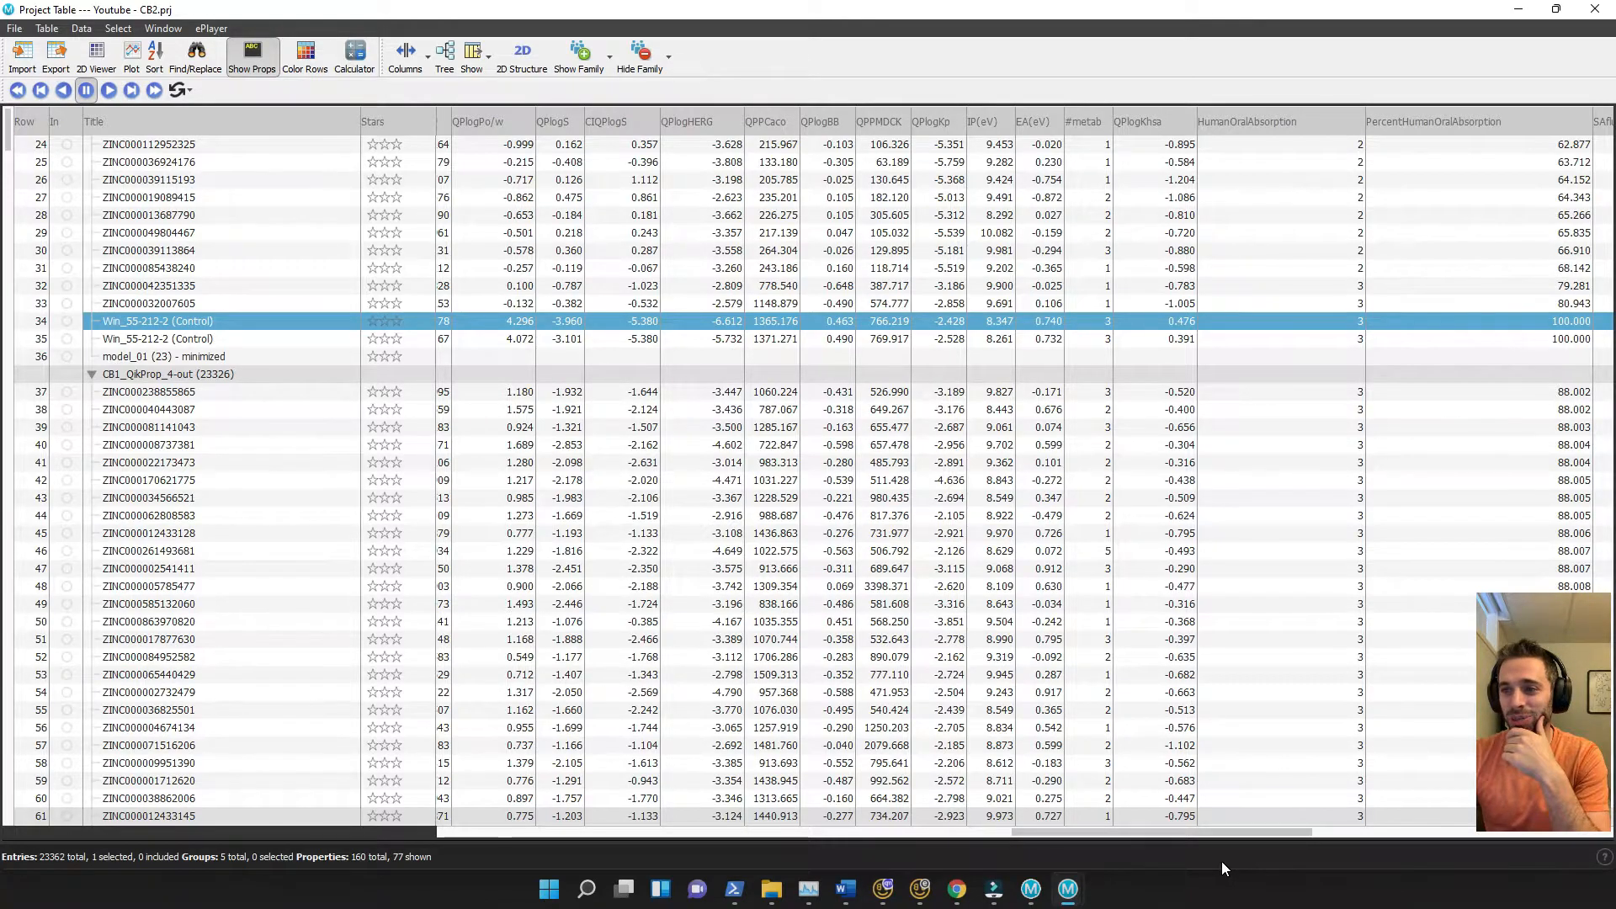
drag(1221, 861, 1210, 860)
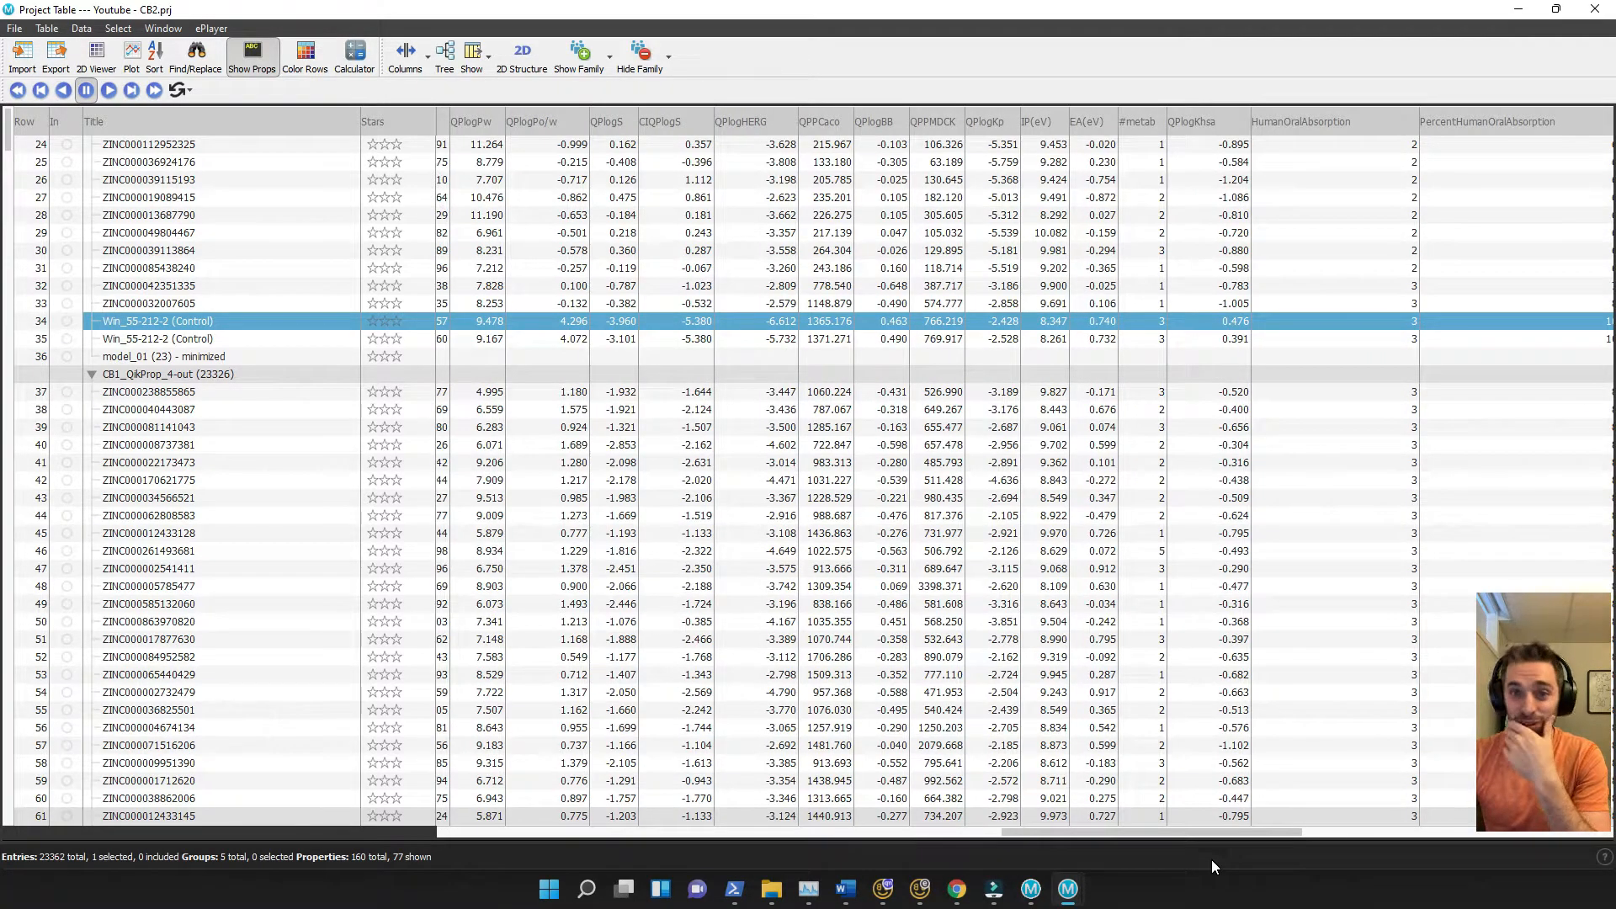
drag(1210, 860, 980, 852)
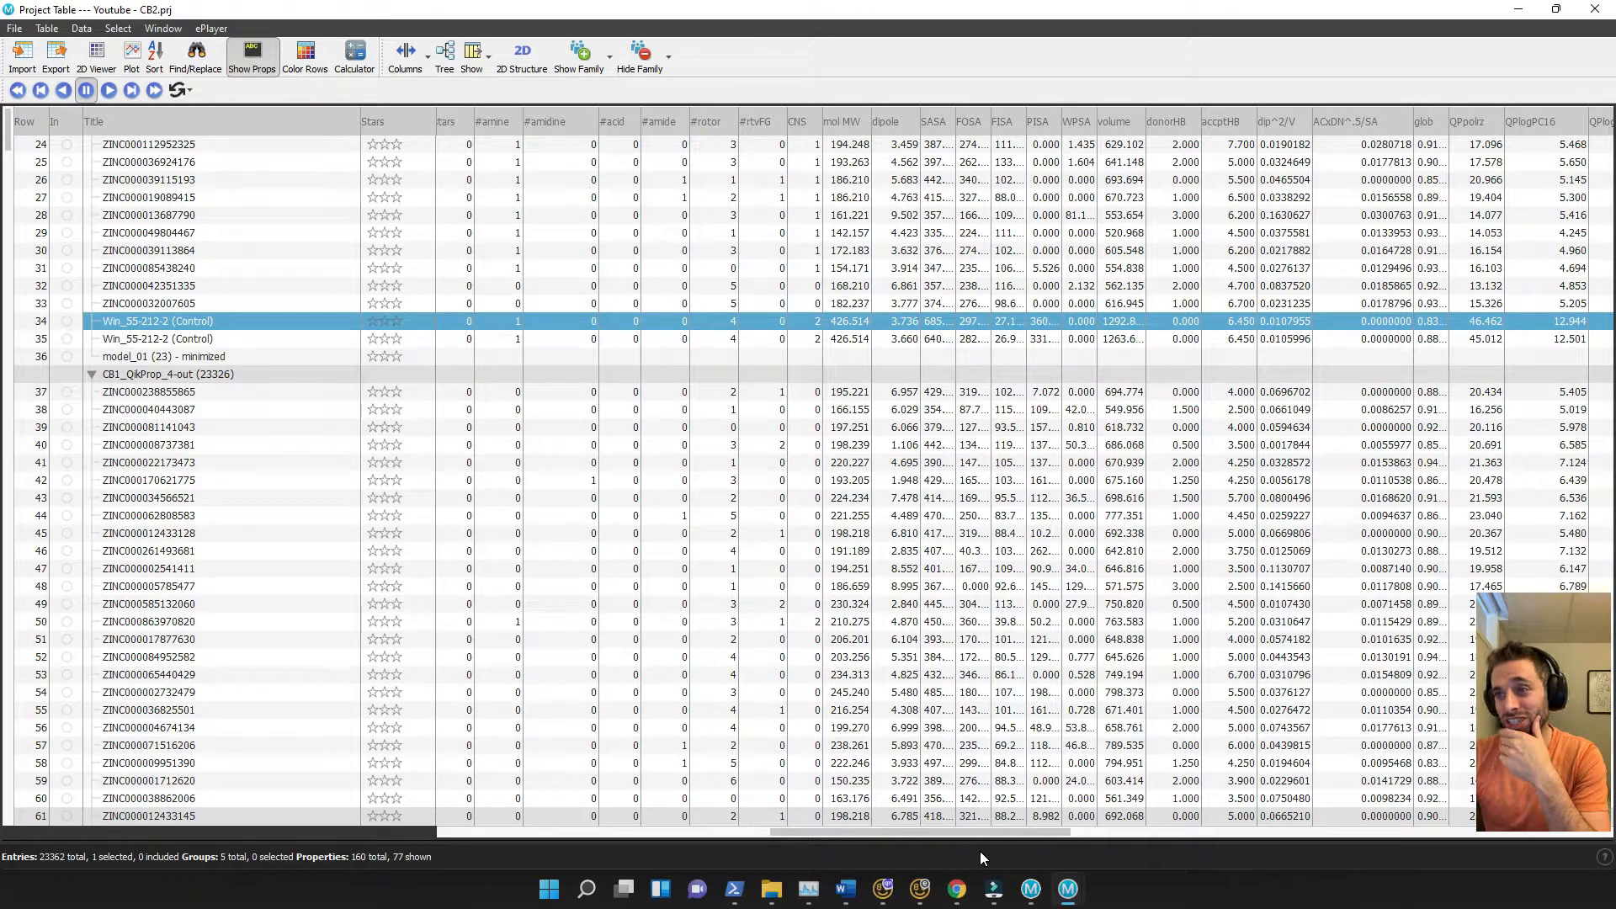
drag(980, 852, 907, 848)
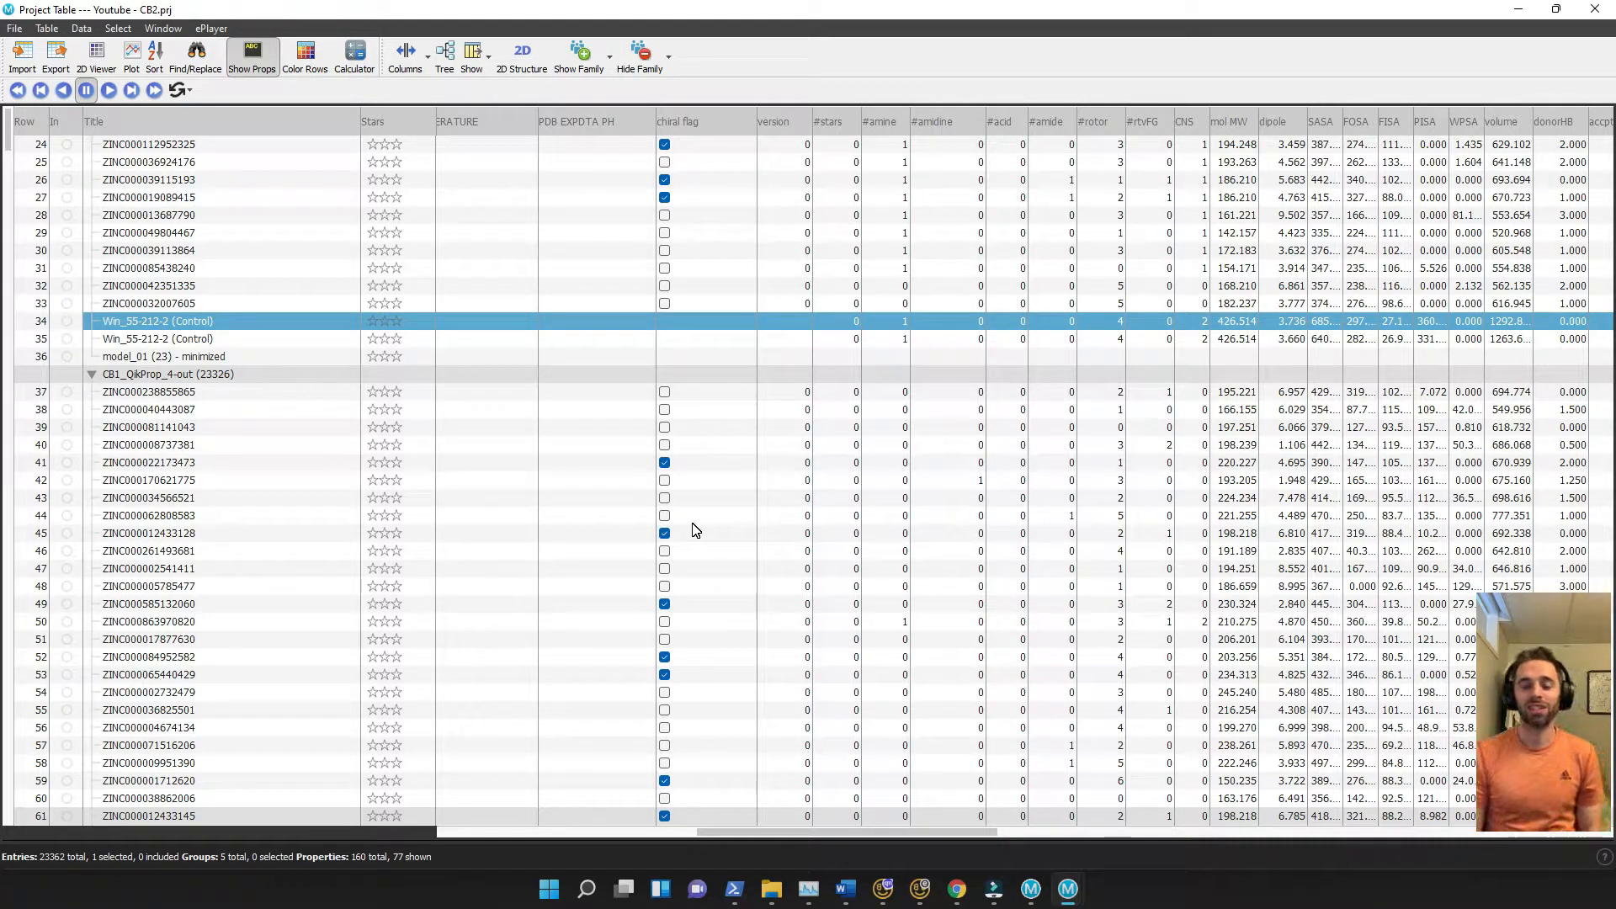
Select the whole CB1_QikProp_4-out group together with both Win_55-212-2 (Control) entries
click(312, 375)
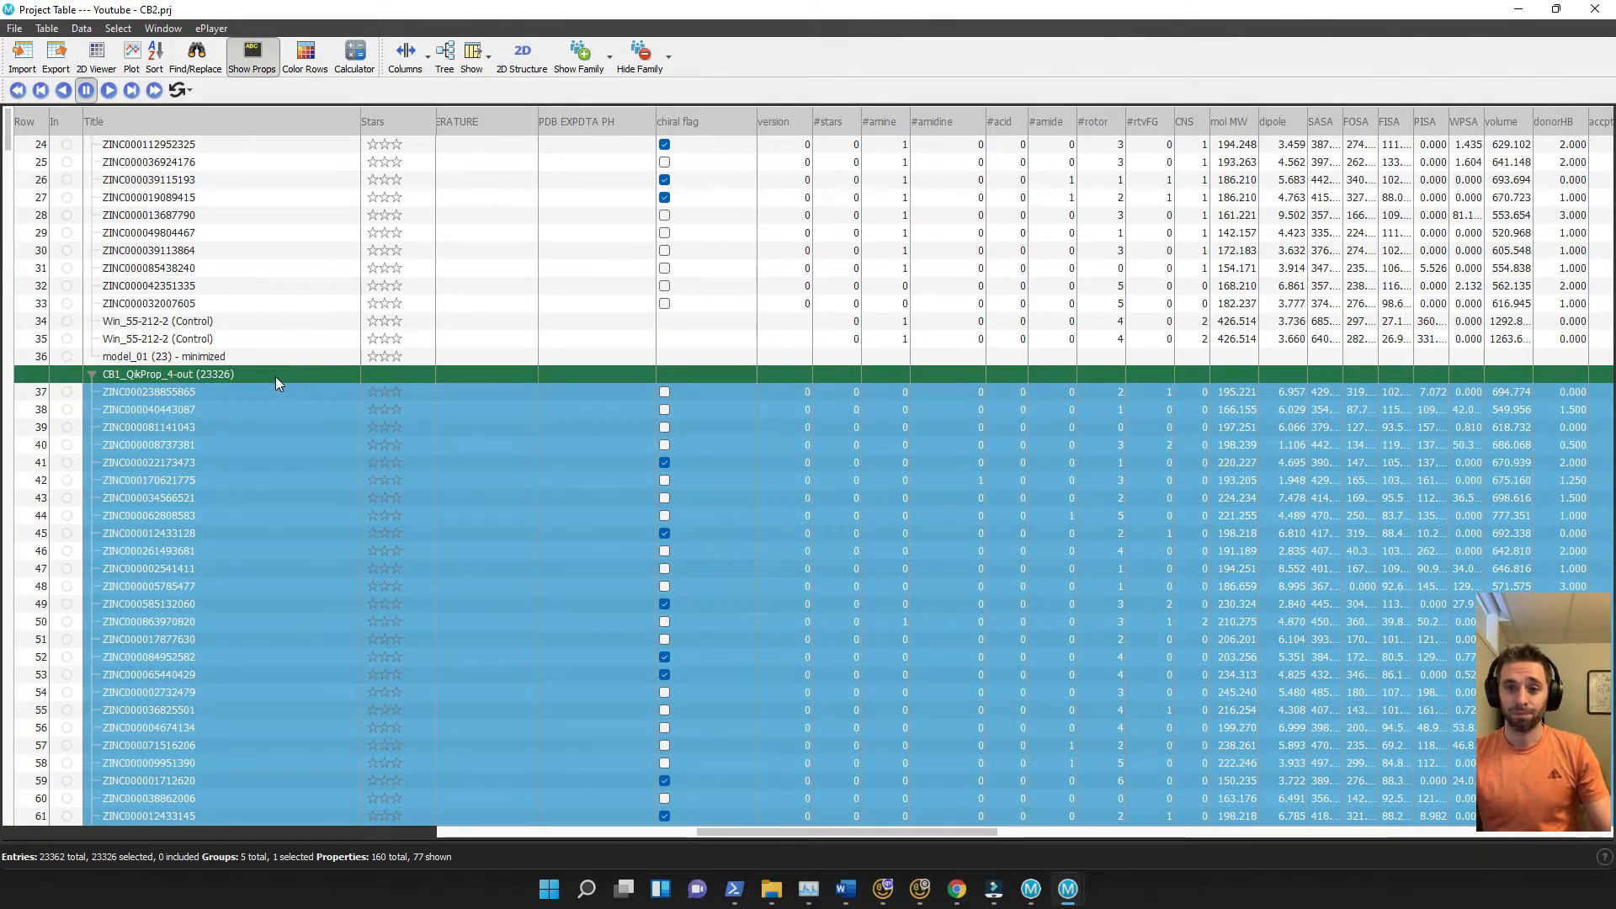
ctrl+click(249, 325)
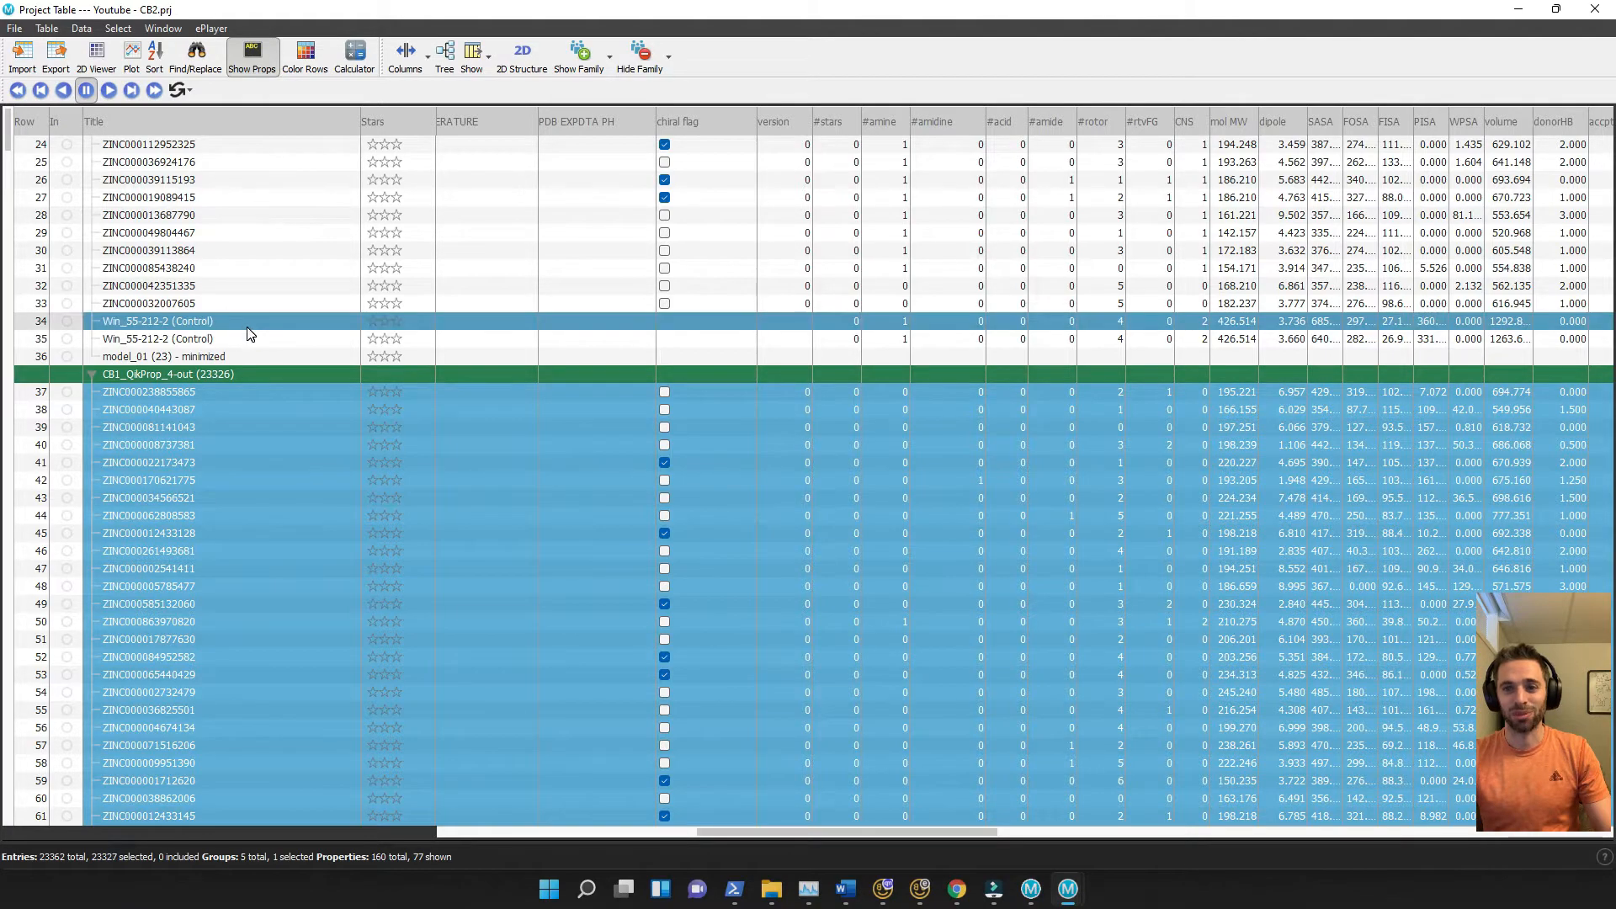
ctrl+click(249, 342)
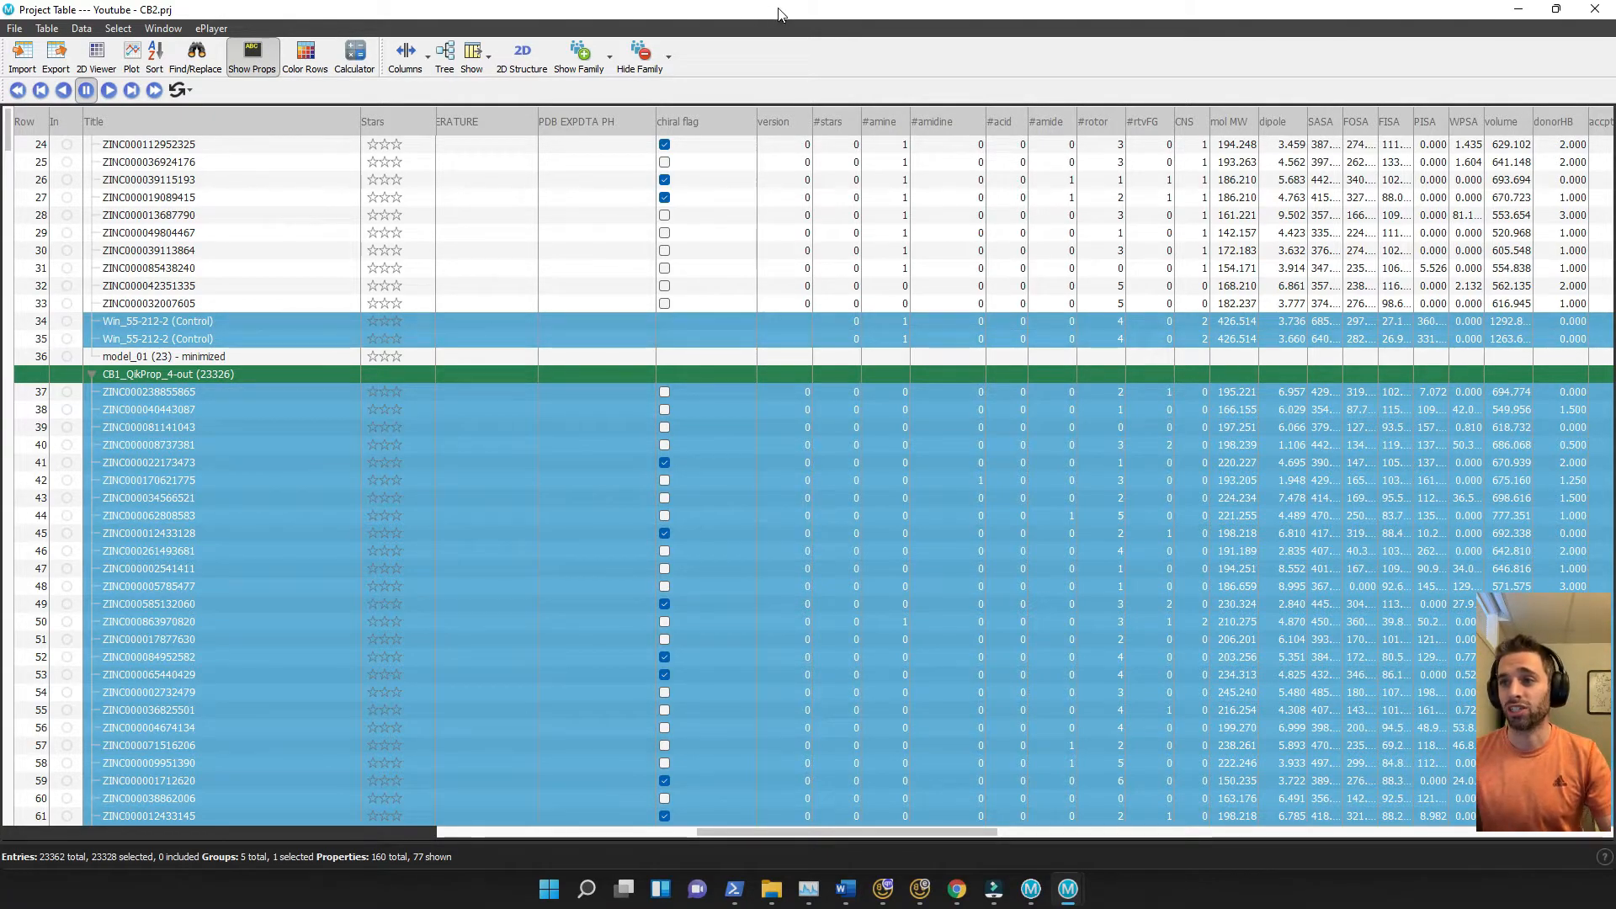
Move the Project Table off the Workspace and fit the view of model_01 (23) - minimized to its bound ligand
drag(778, 15, 152, 18)
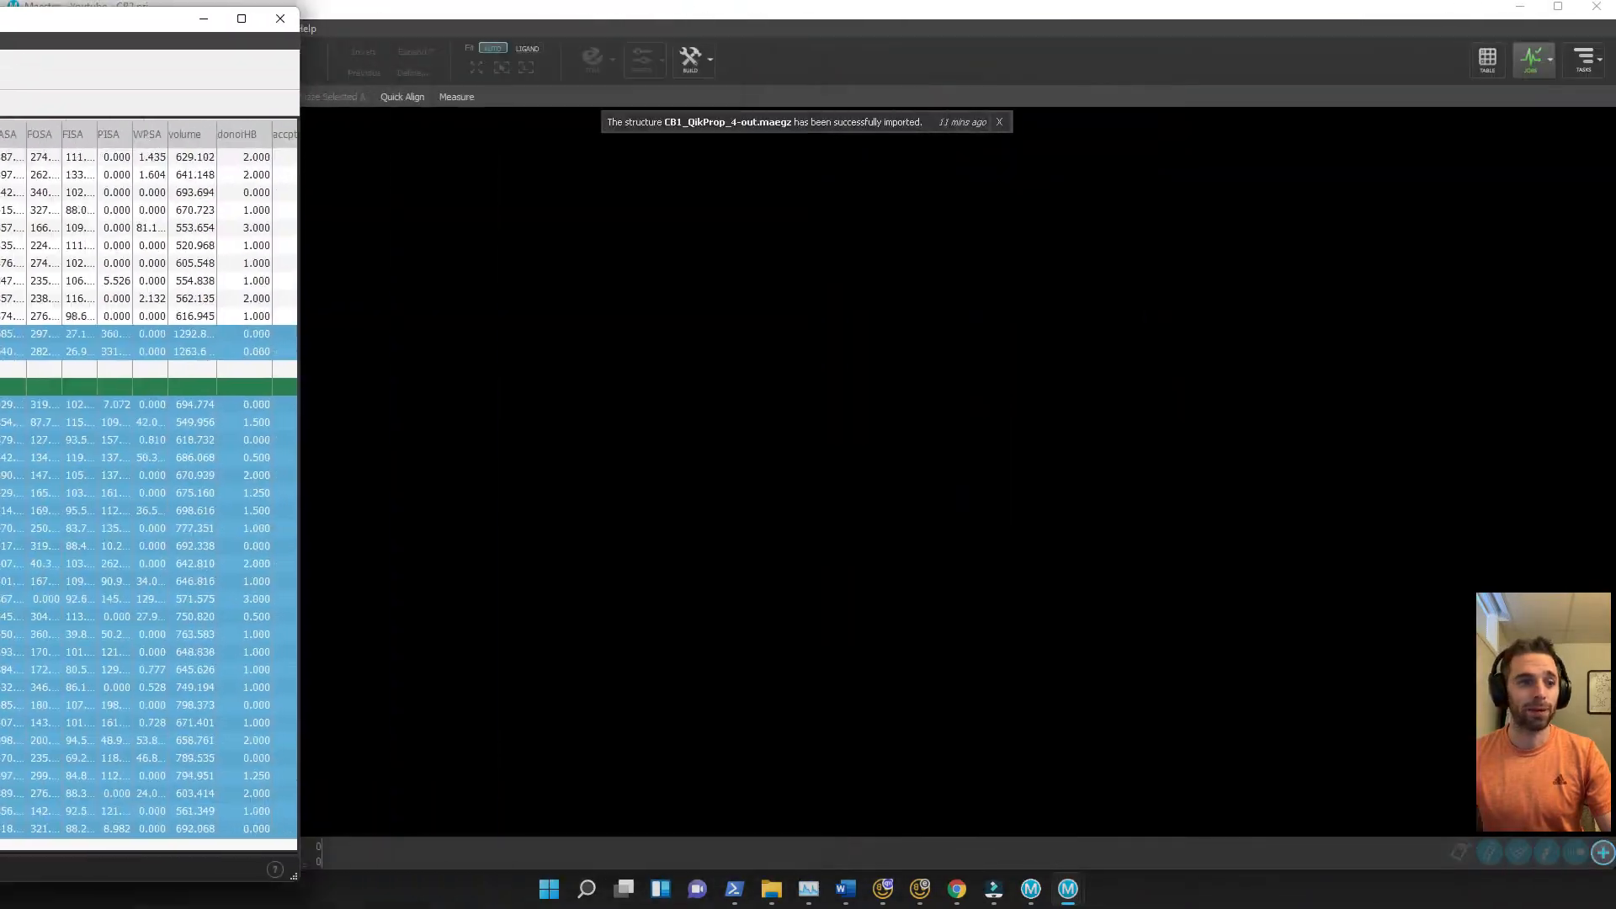
drag(0, 18, 0, 7)
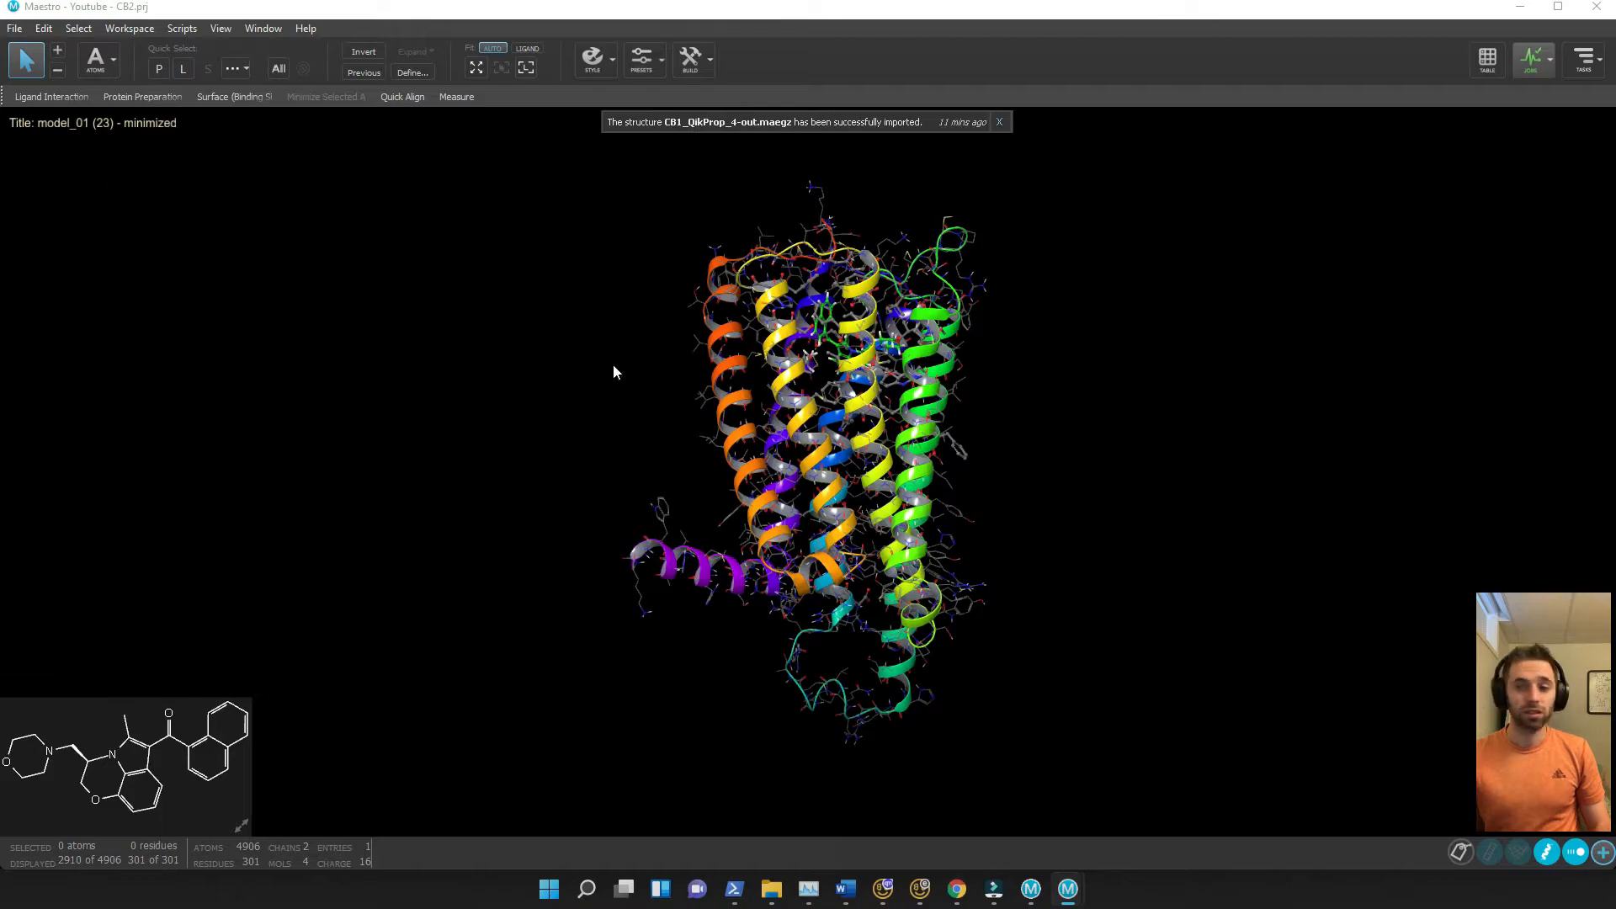
middle_drag(1200, 382, 1166, 469)
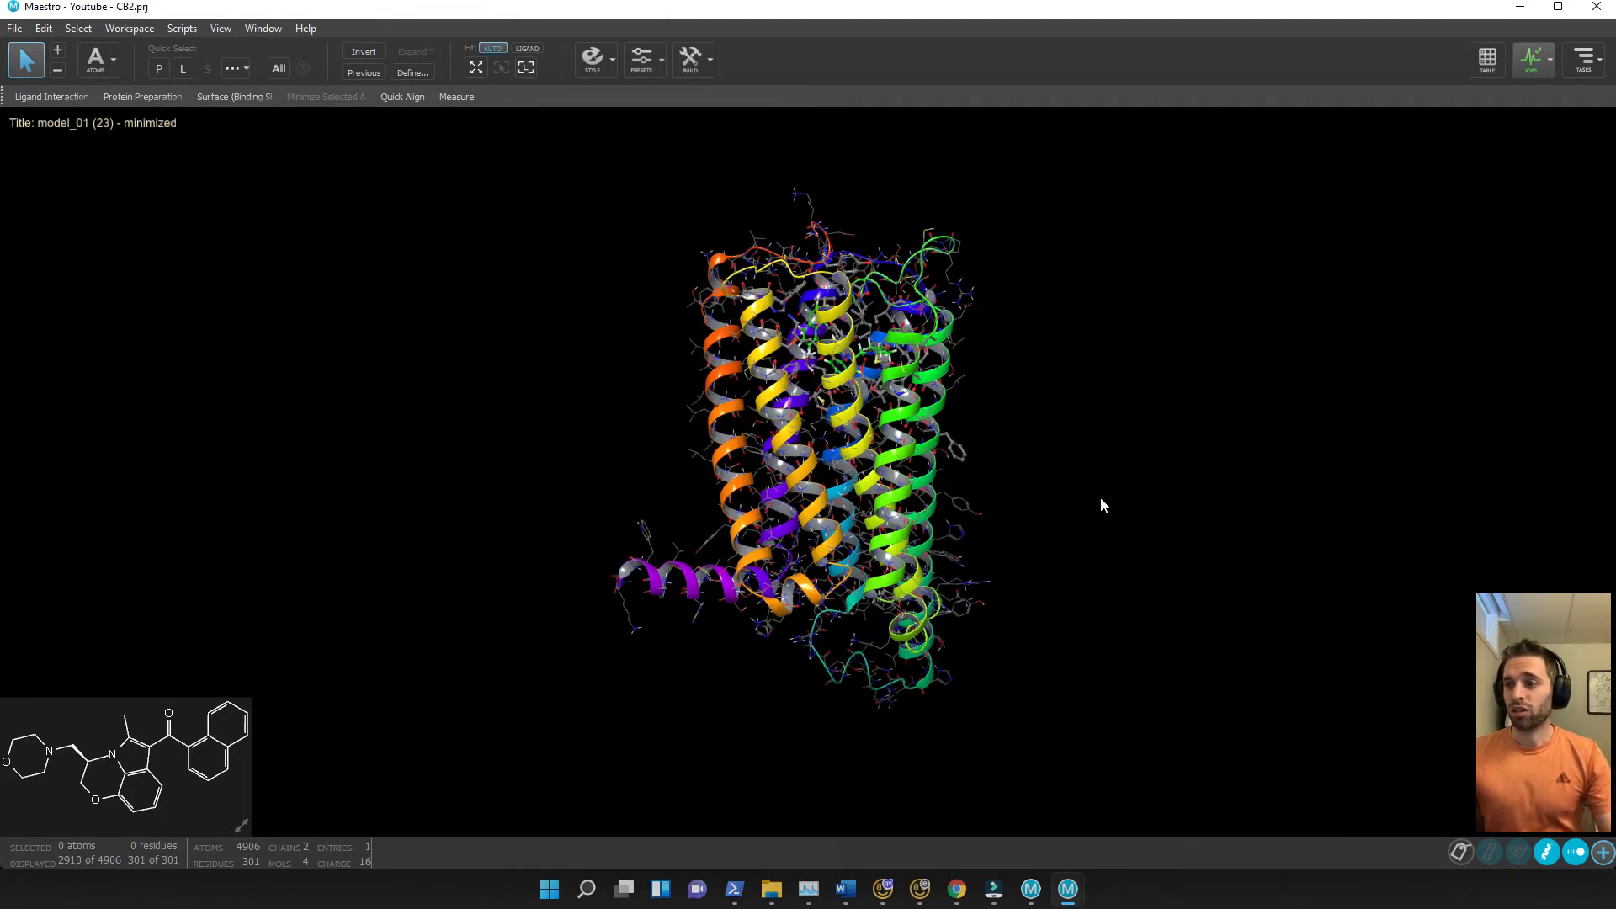
click(533, 73)
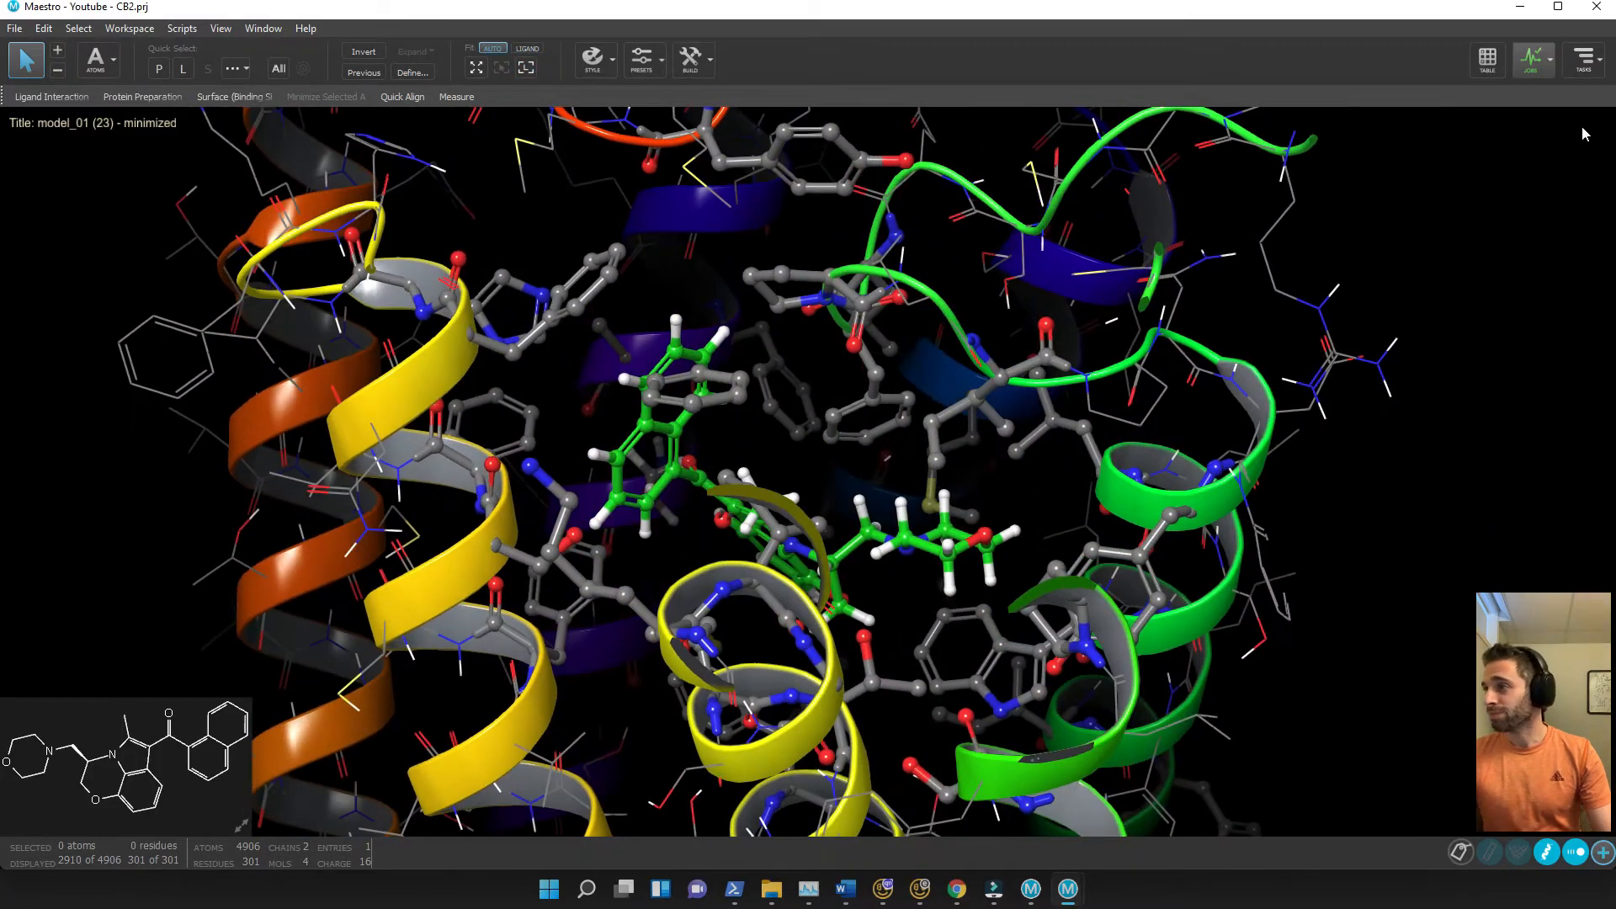
Start Receptor Grid Generation for model_01 (23) - minimized, with its narrowed window placed clear of the ligand
click(1597, 70)
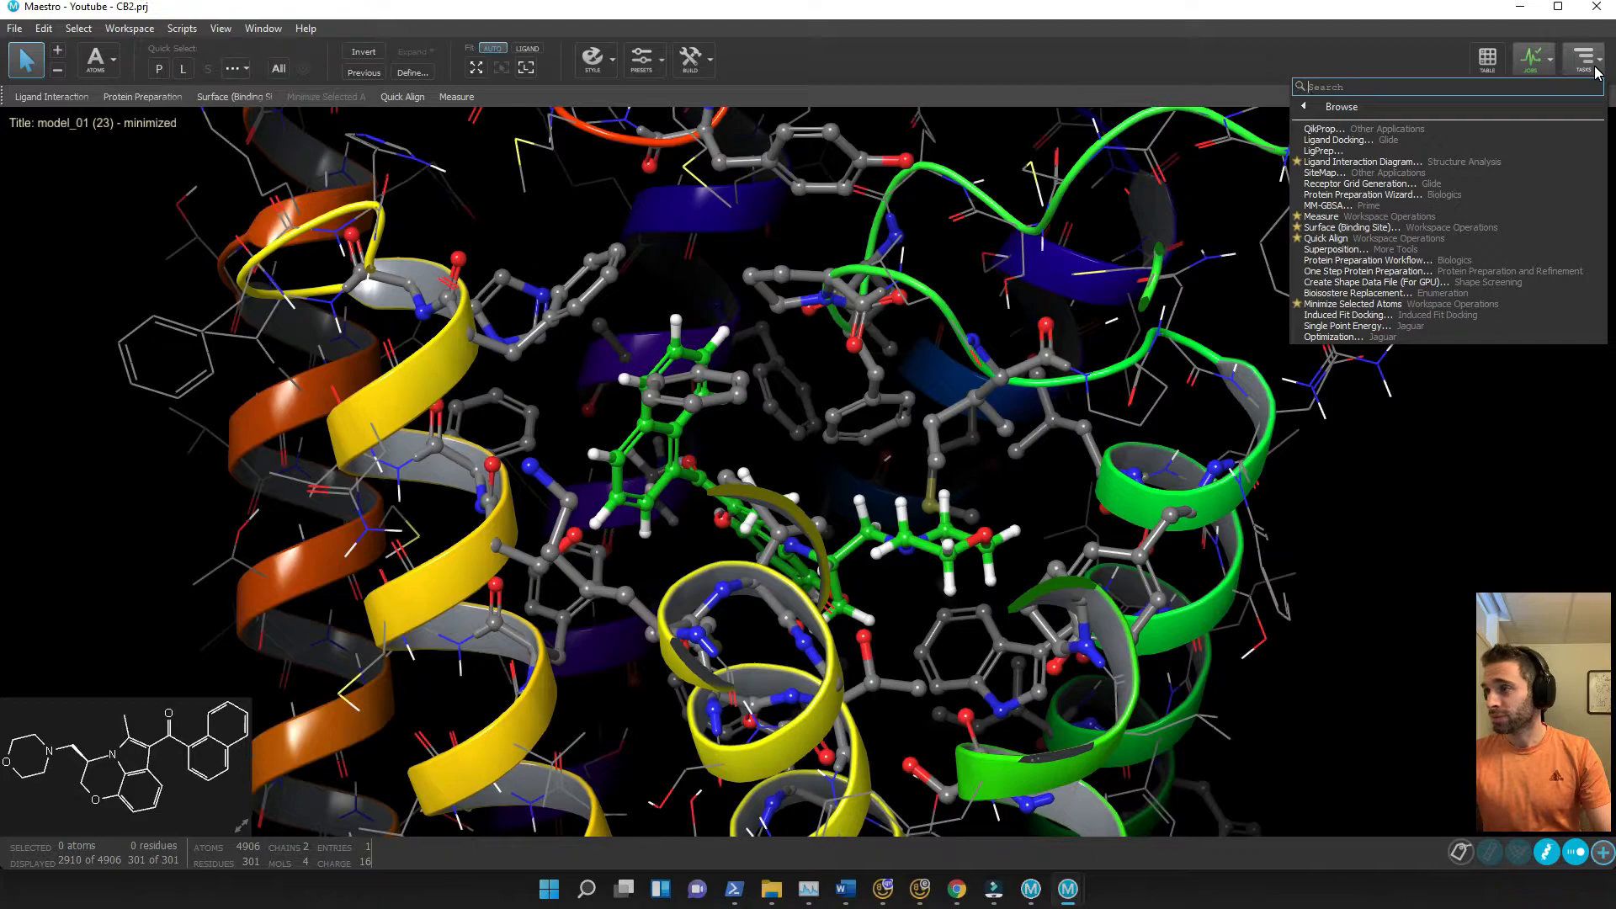
click(1551, 66)
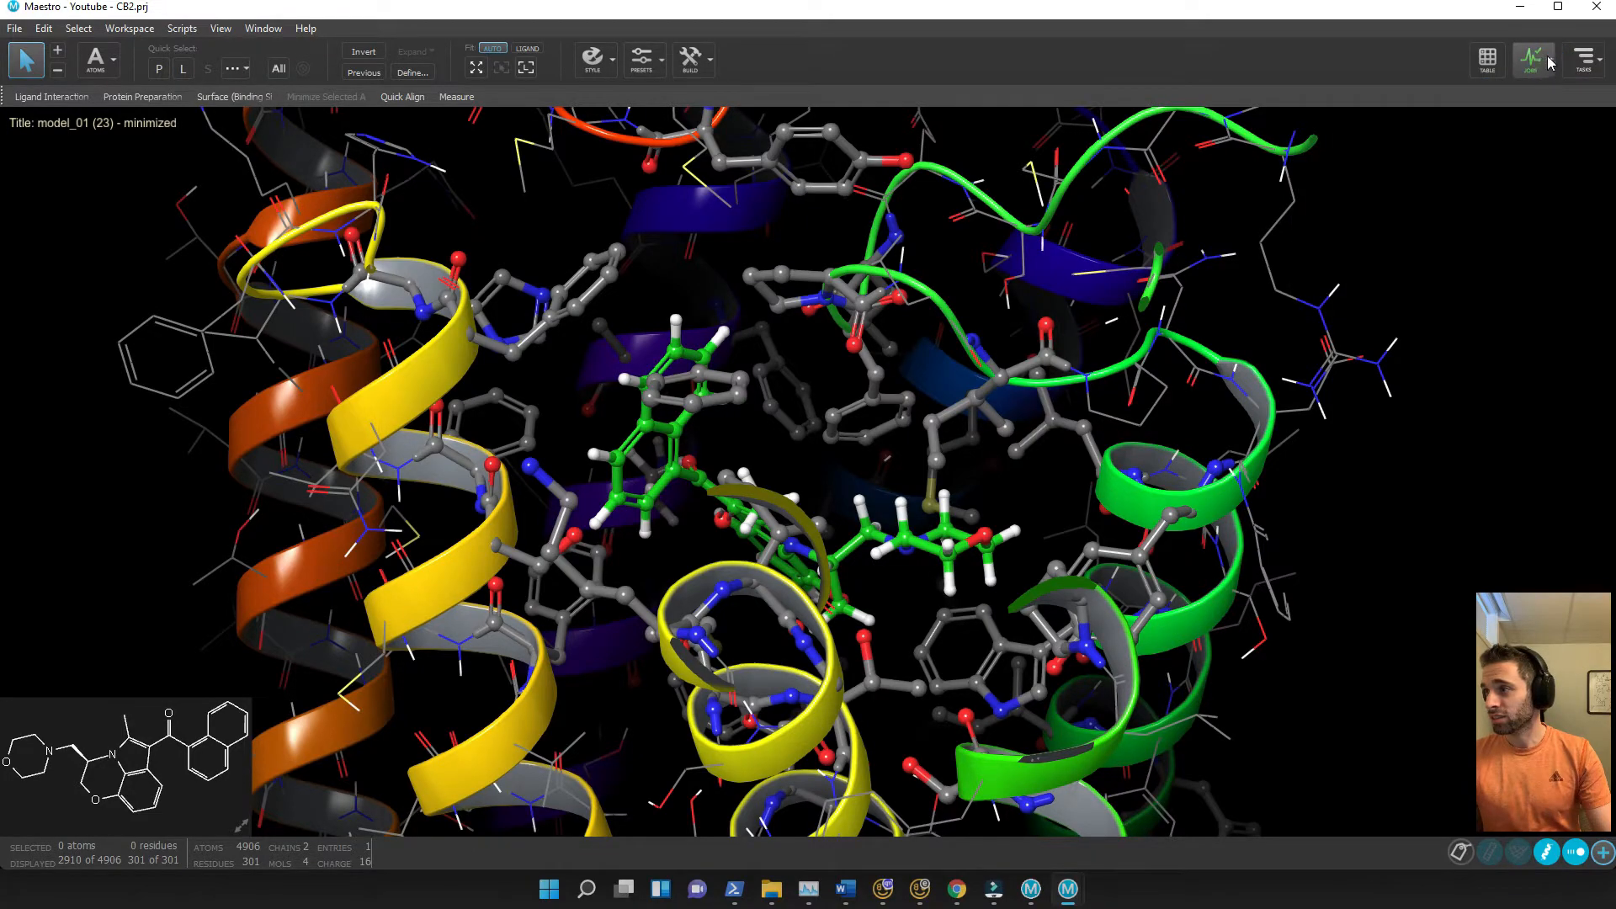
click(1552, 64)
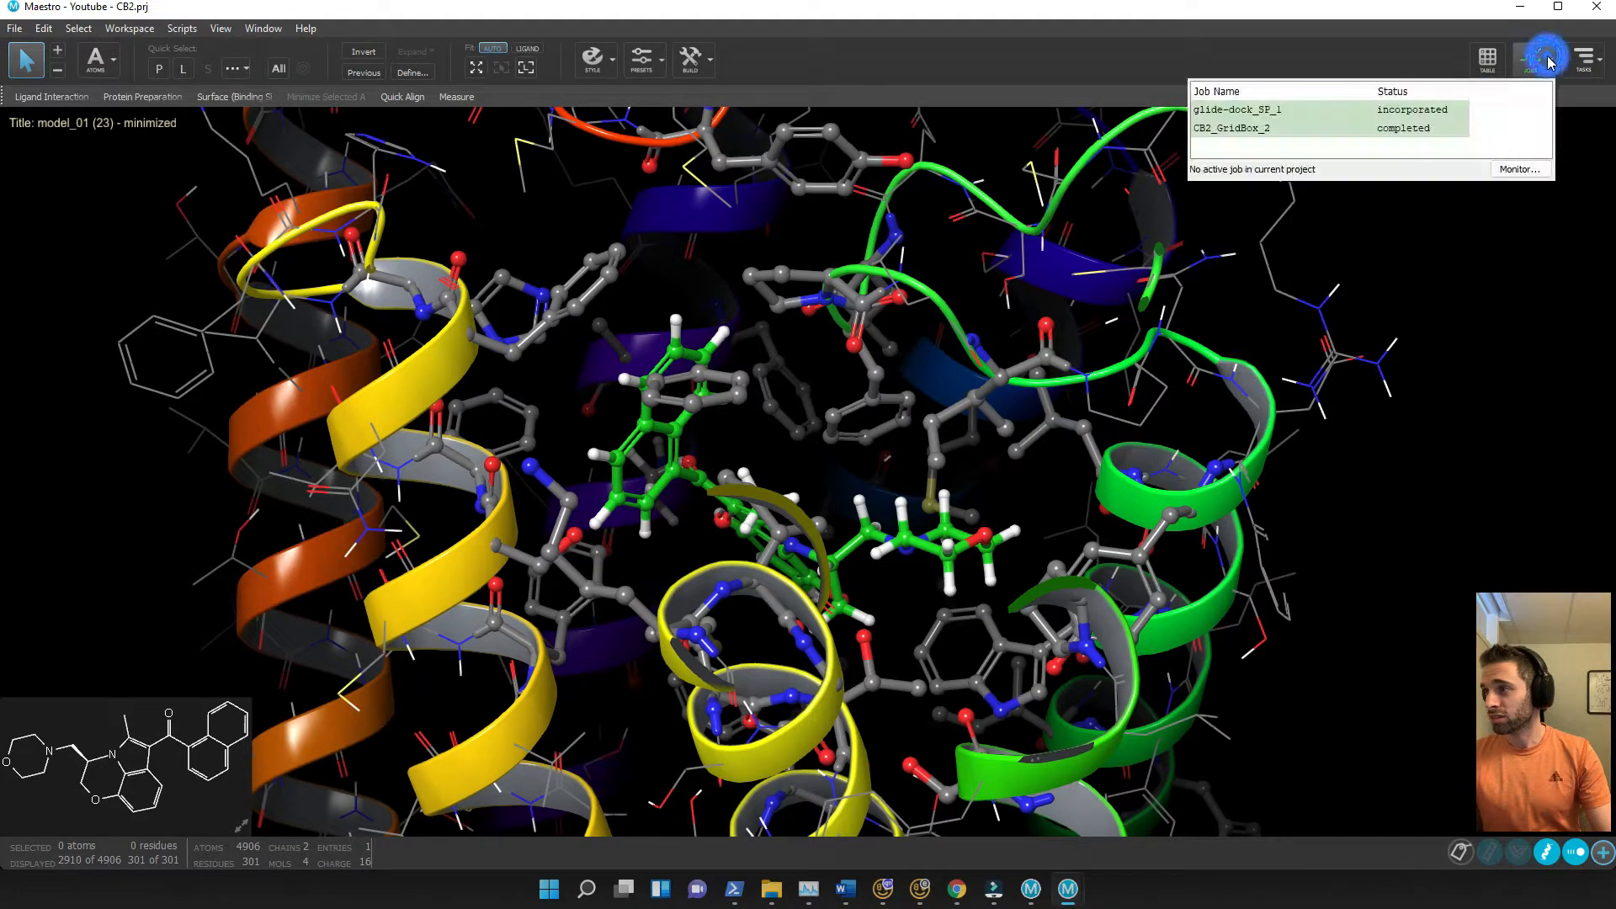
click(1599, 71)
click(1598, 71)
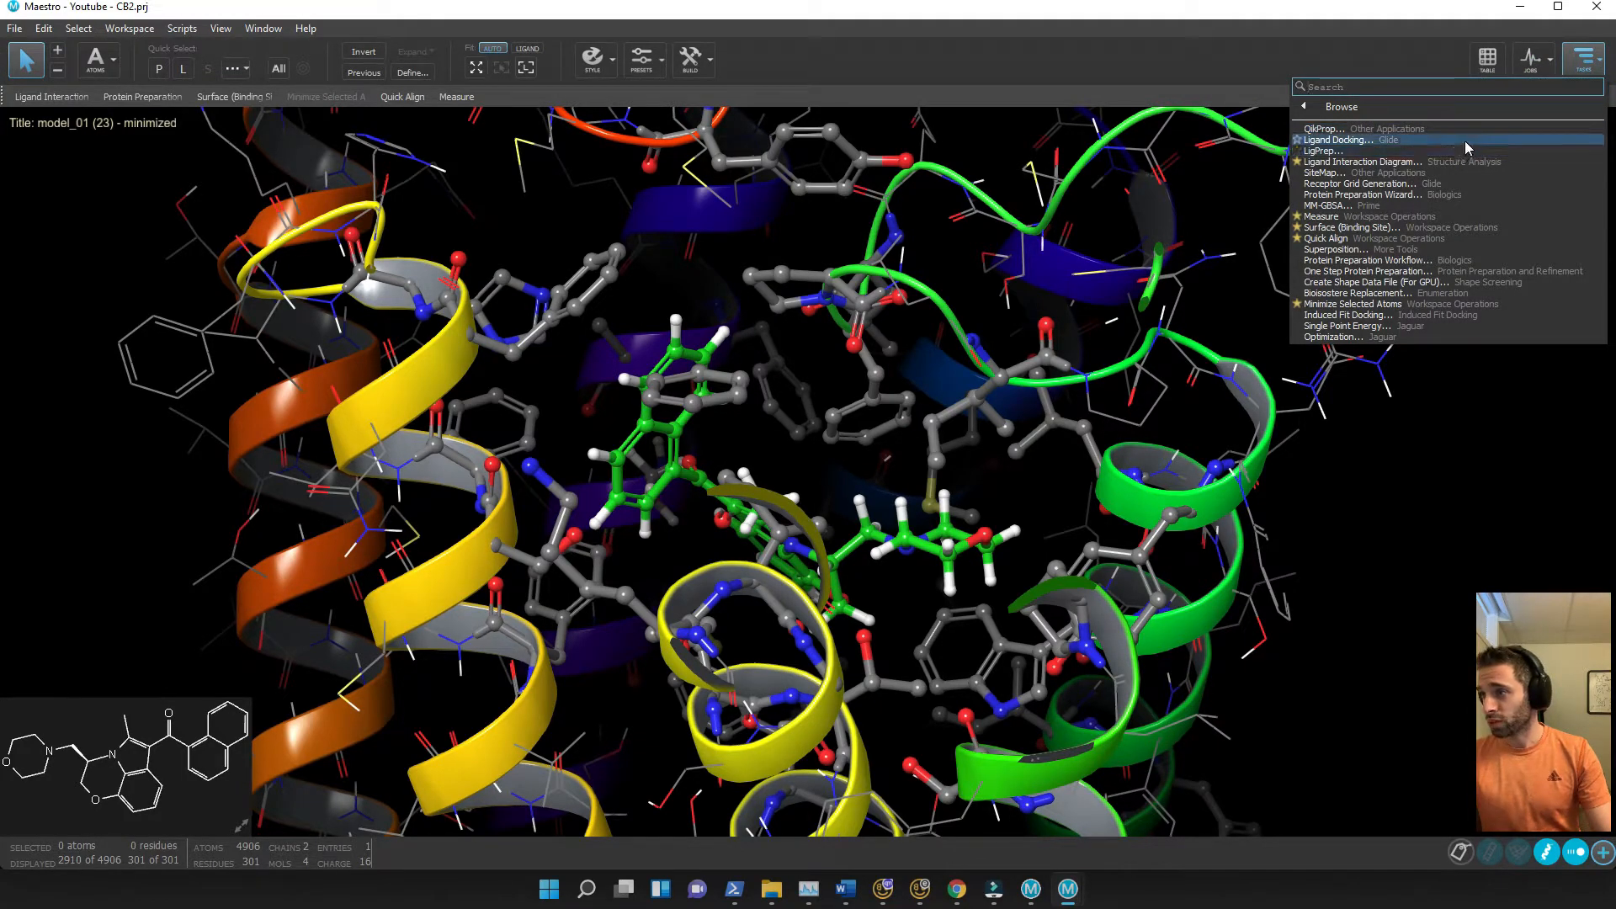
click(1455, 185)
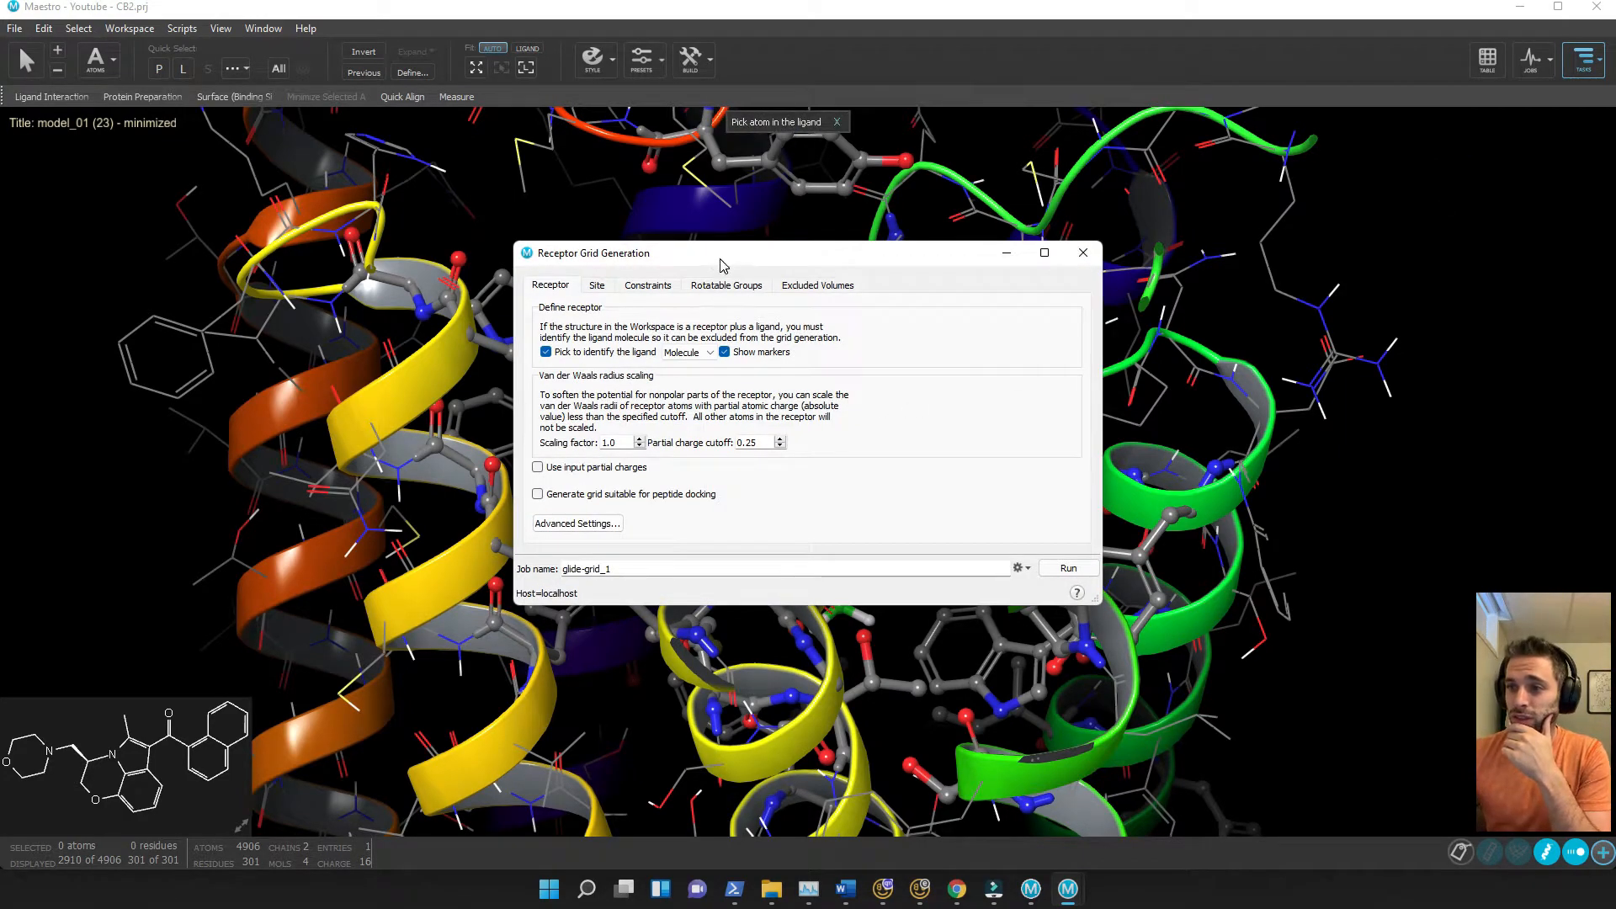
drag(720, 266, 1130, 211)
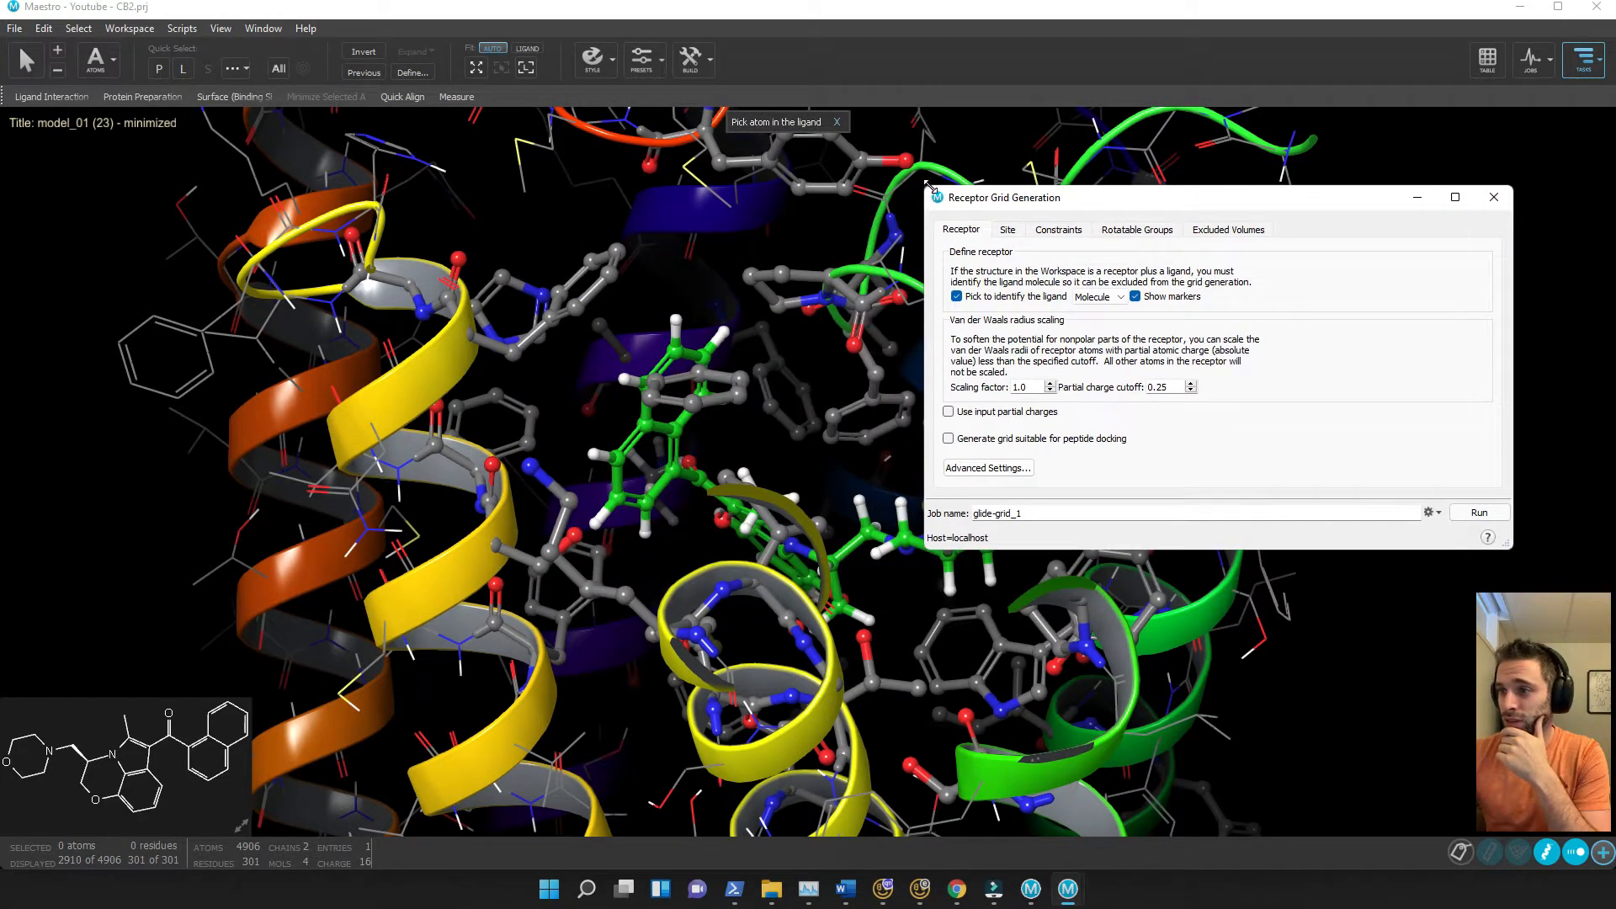
drag(929, 184, 1151, 186)
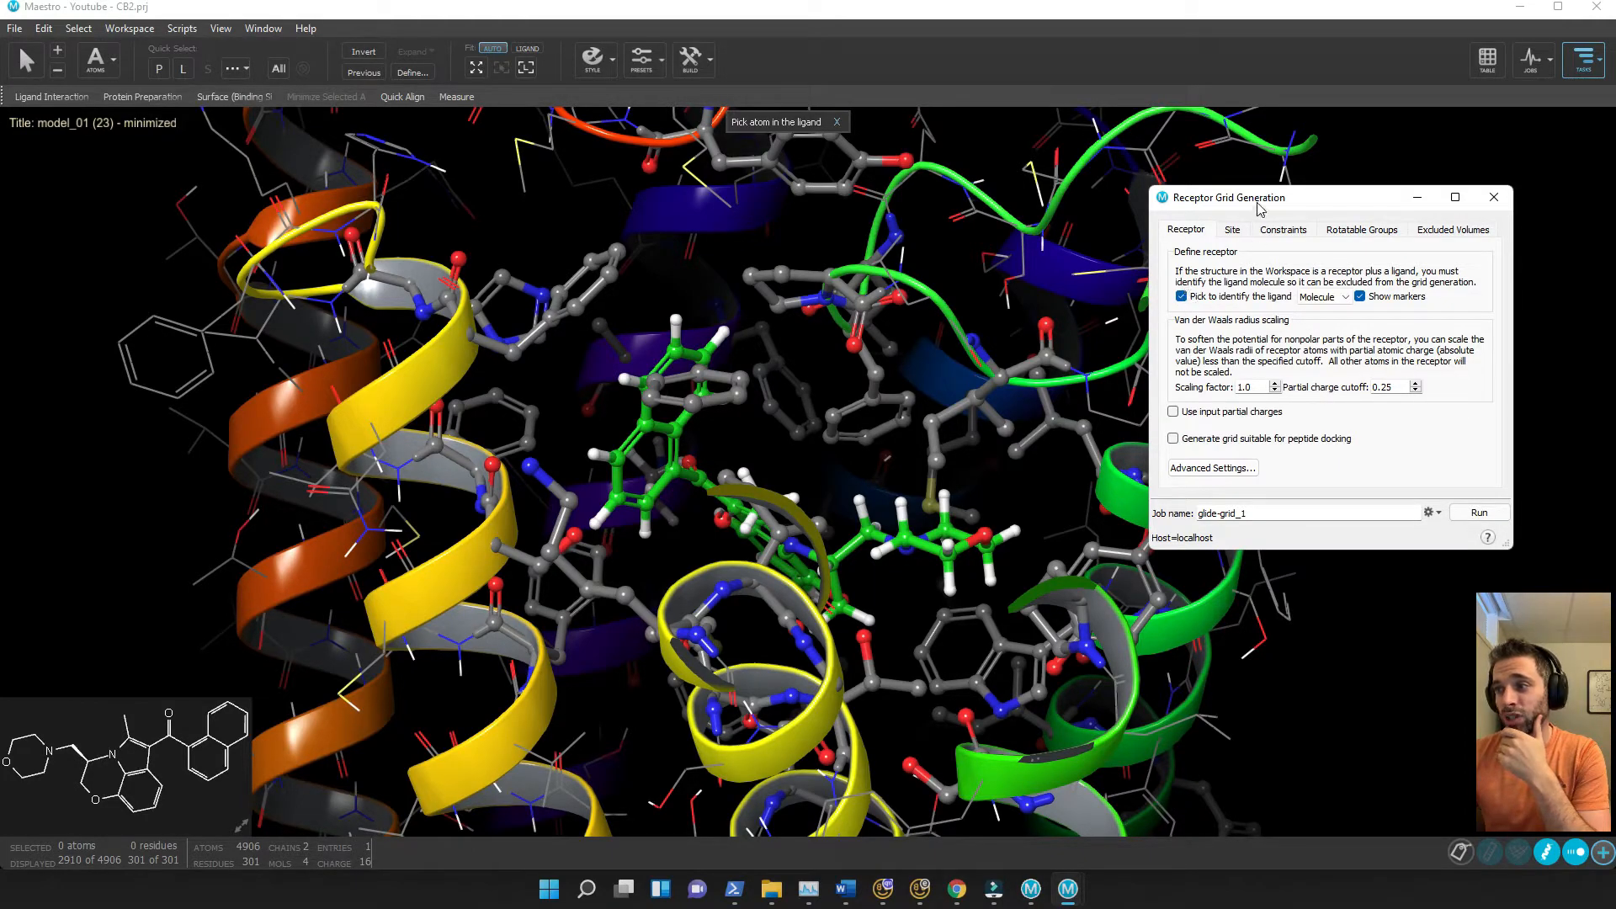
drag(1260, 210, 1315, 180)
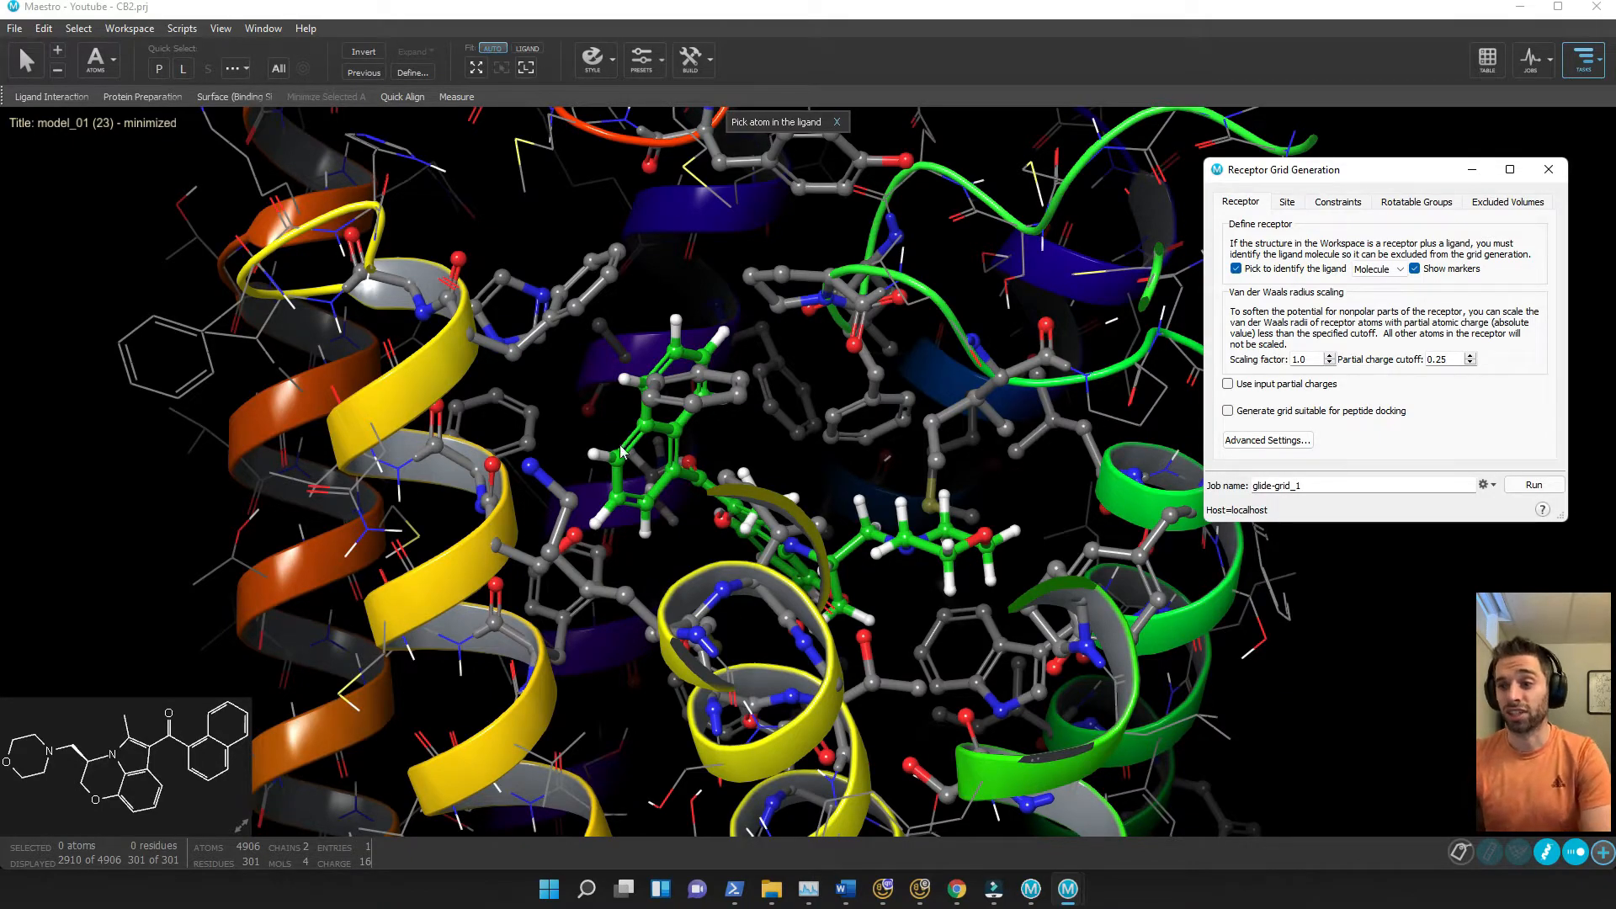
Pick the bound green ligand as the molecule excluded from the grid and bring up the enclosing box's site settings
click(671, 477)
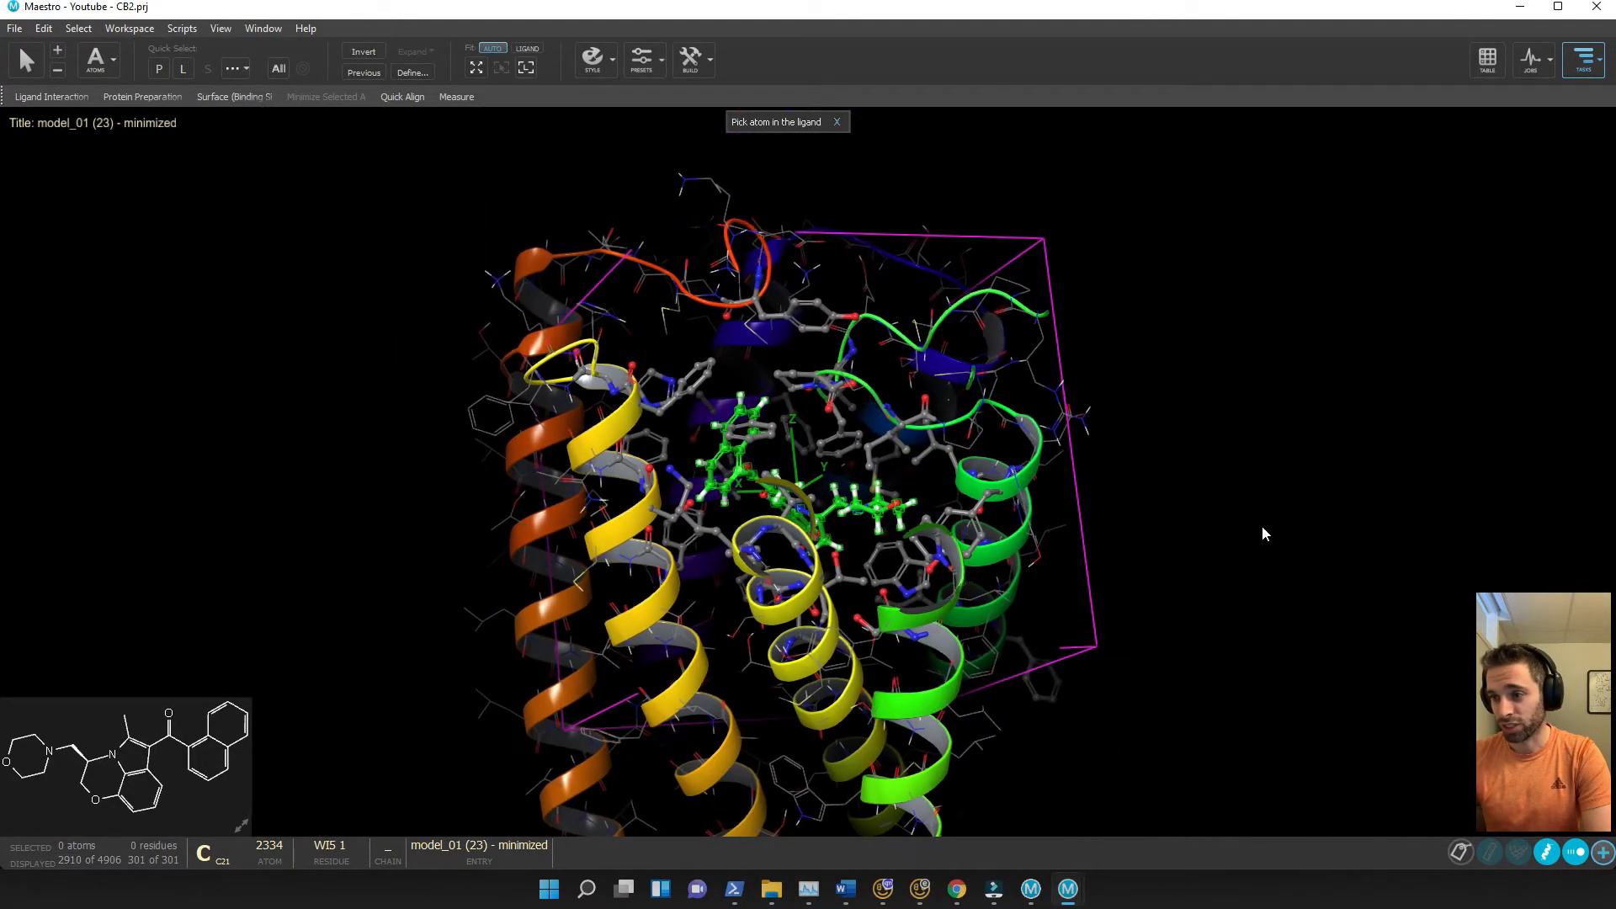
middle_drag(1263, 534, 1204, 554)
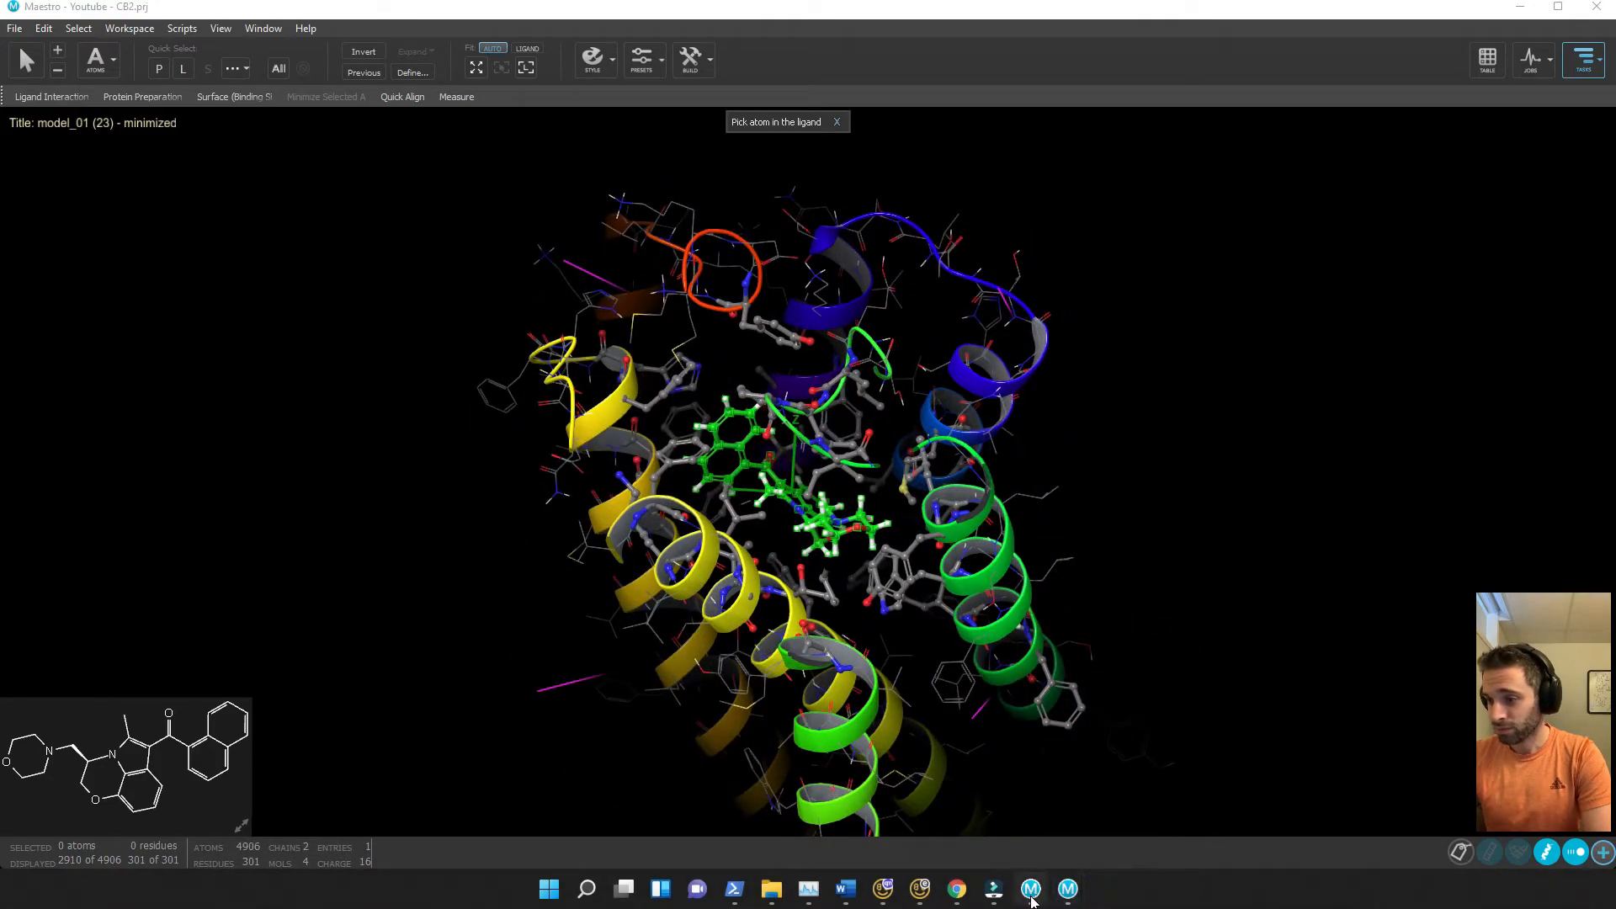
click(1033, 899)
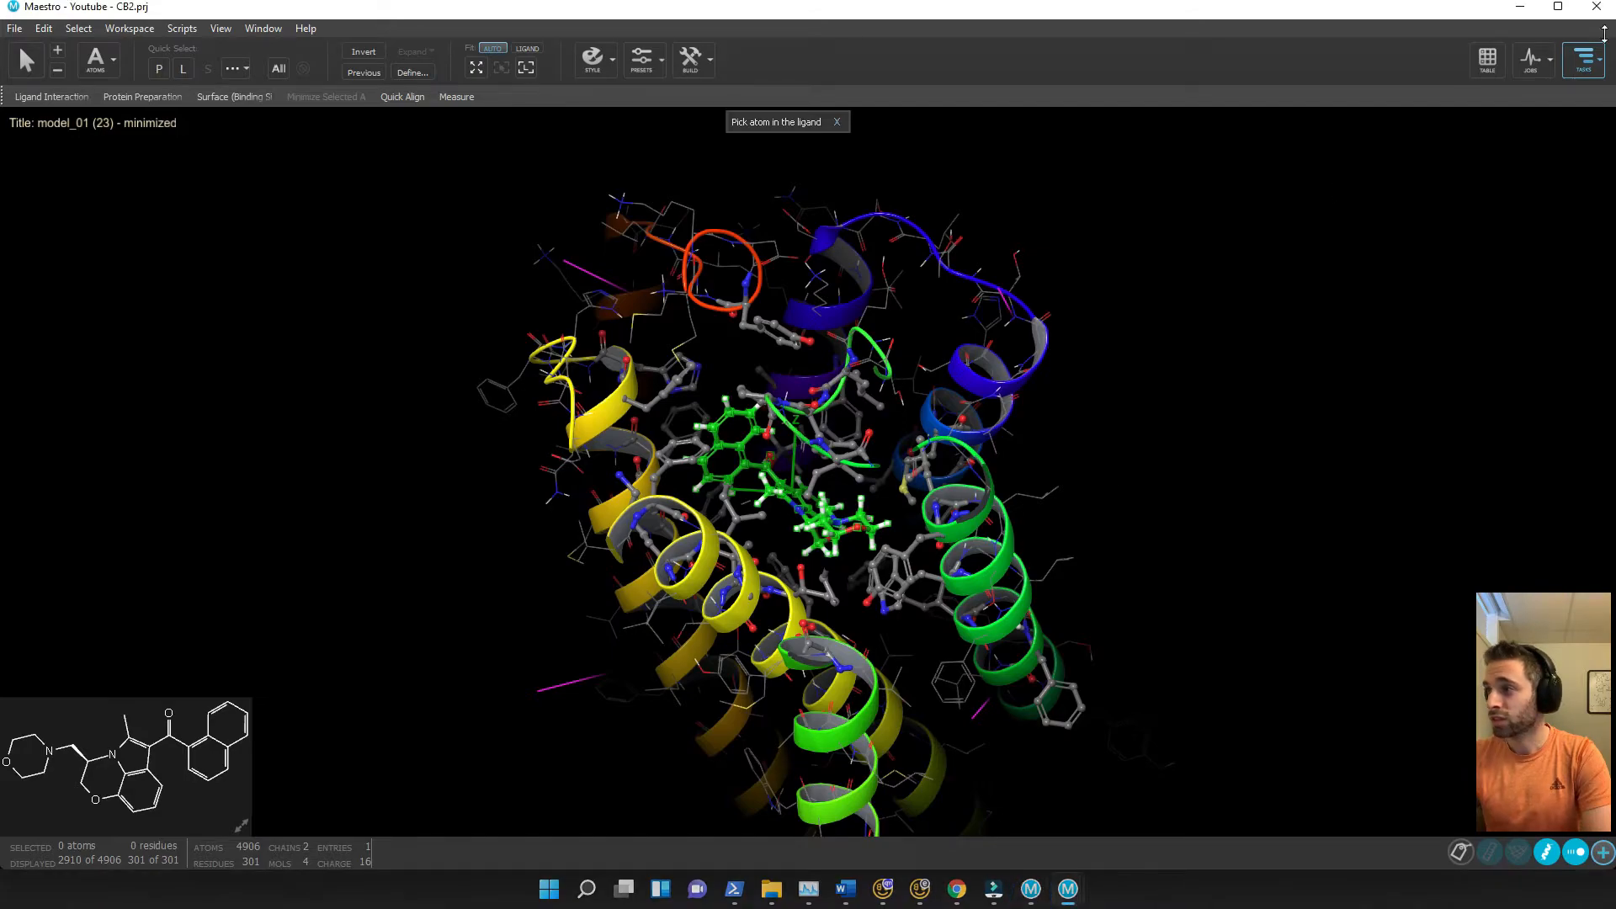
click(1598, 60)
click(1446, 130)
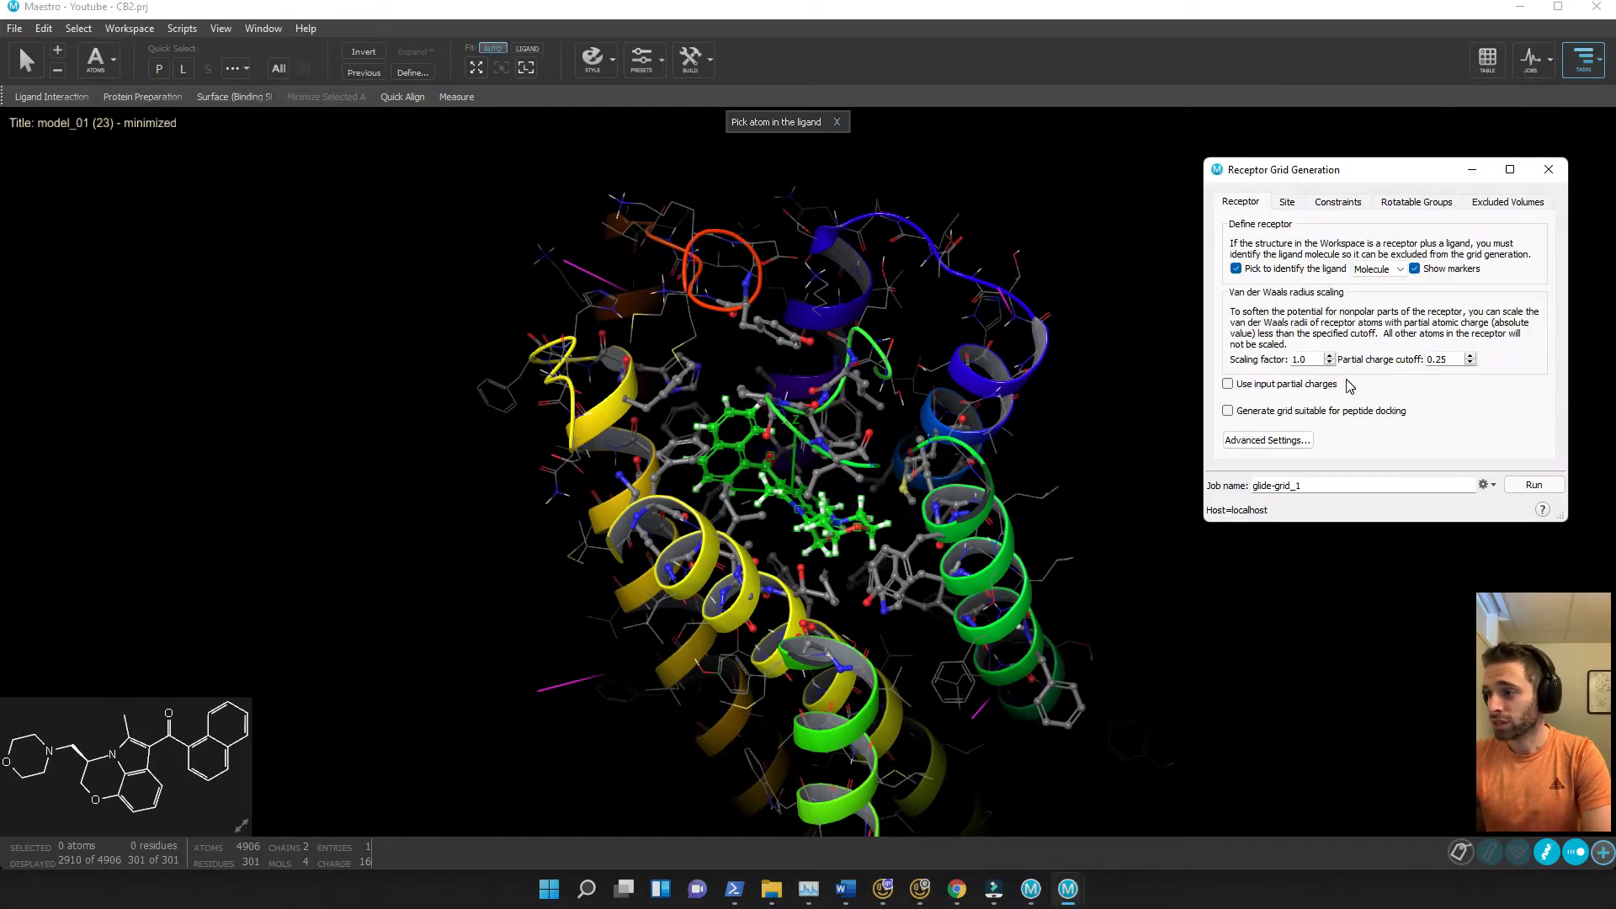
click(1287, 203)
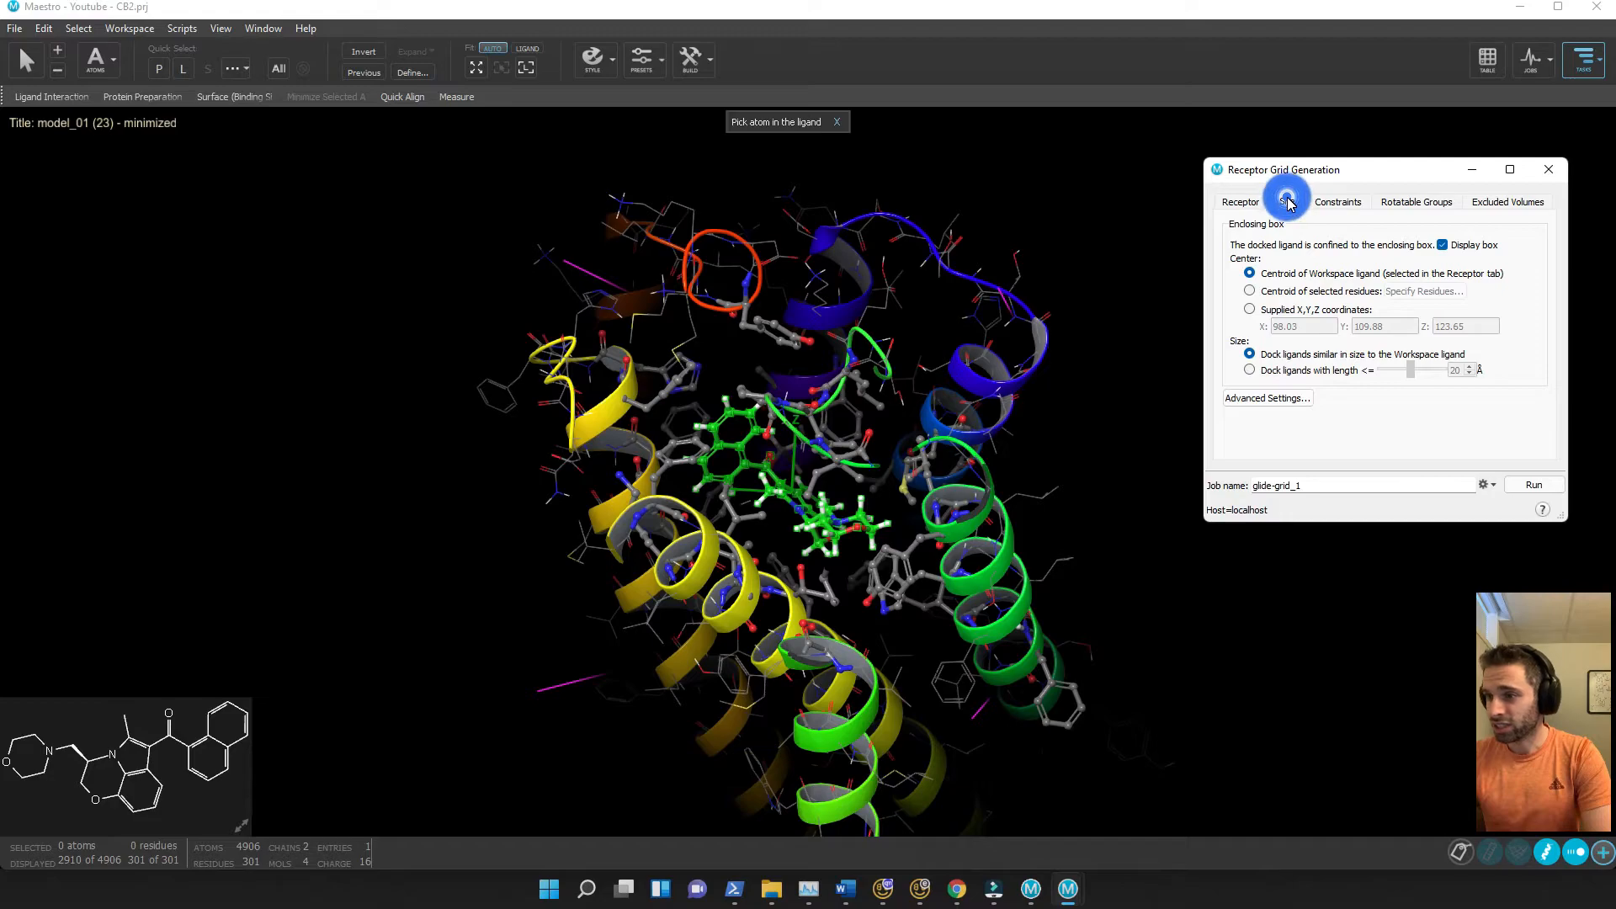
Fit the view to the ligand, pick its molecule again and inspect the enclosing box around the binding site
drag(1391, 185, 1615, 181)
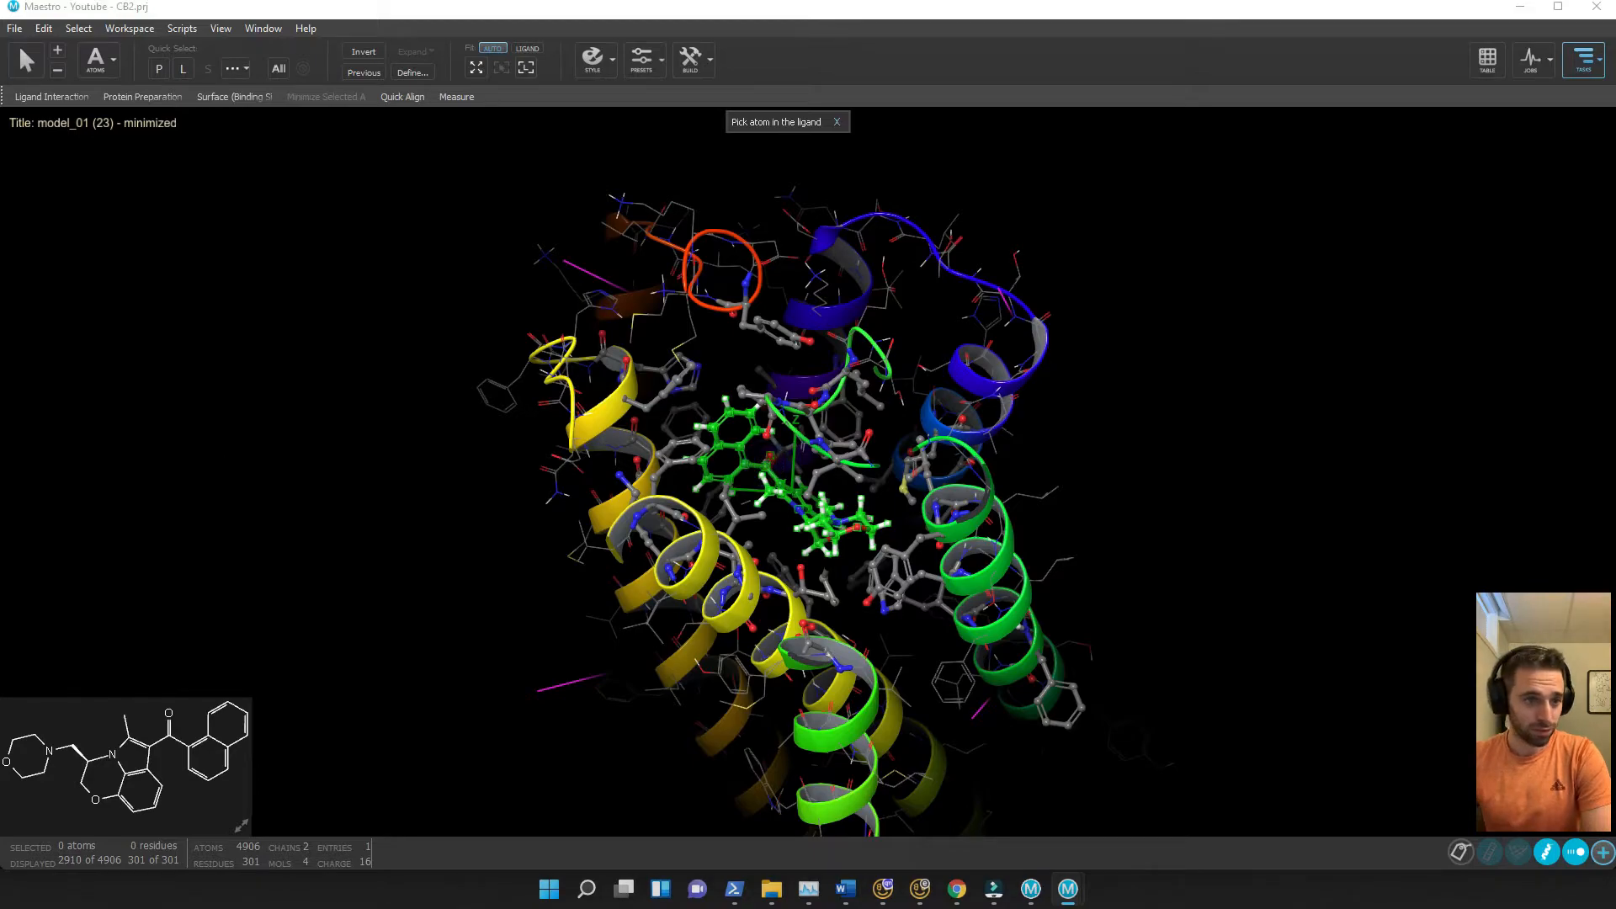
click(1147, 440)
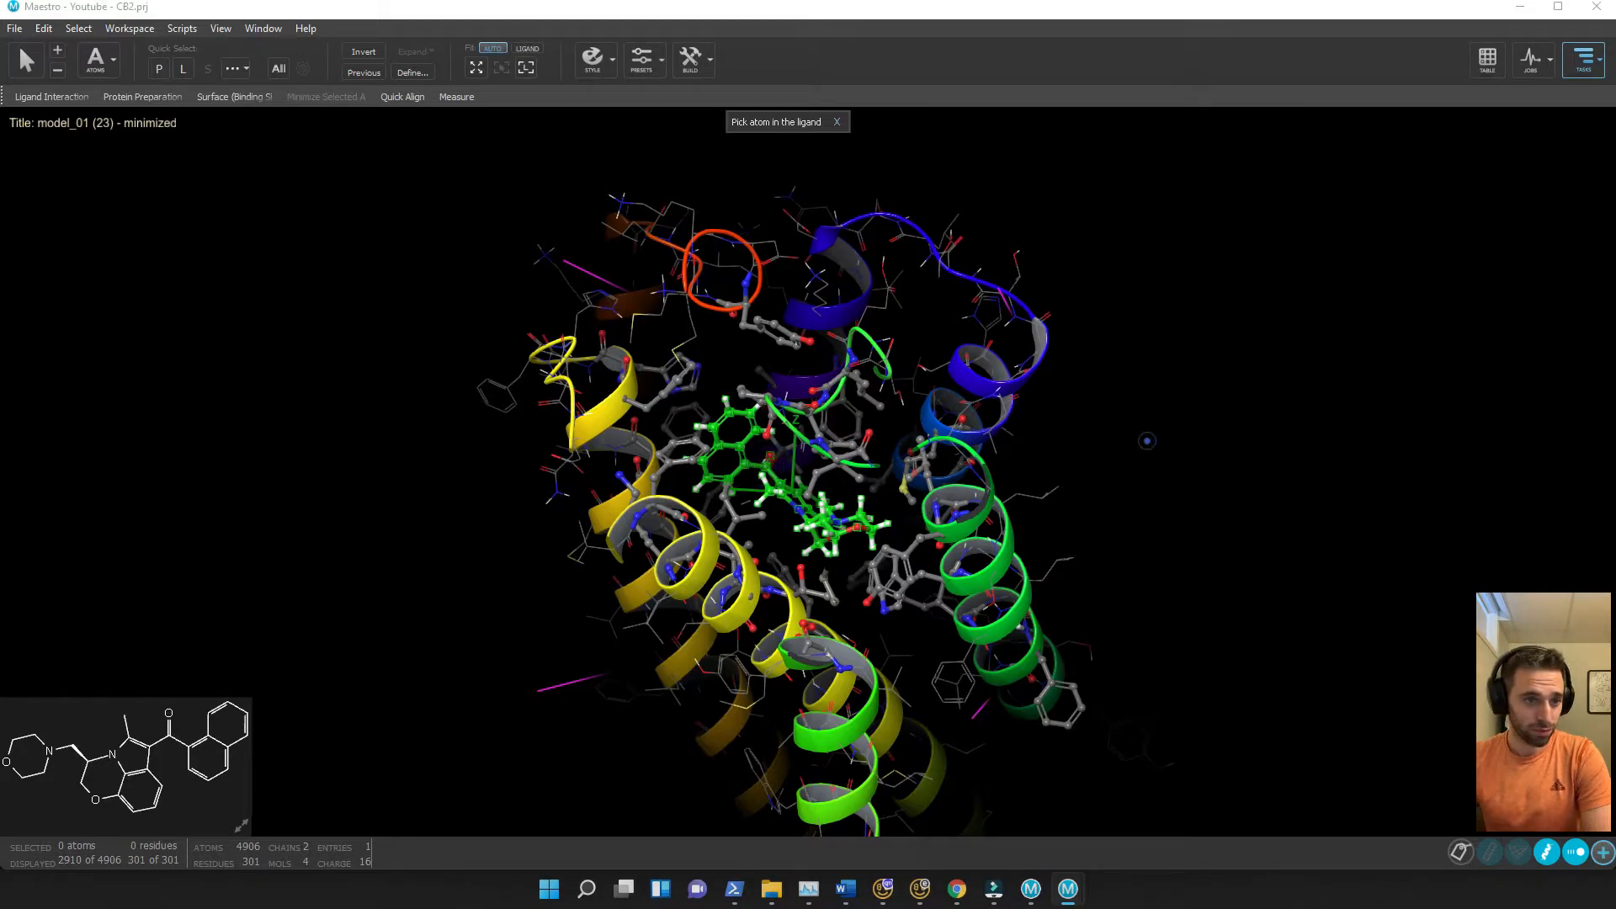
click(527, 67)
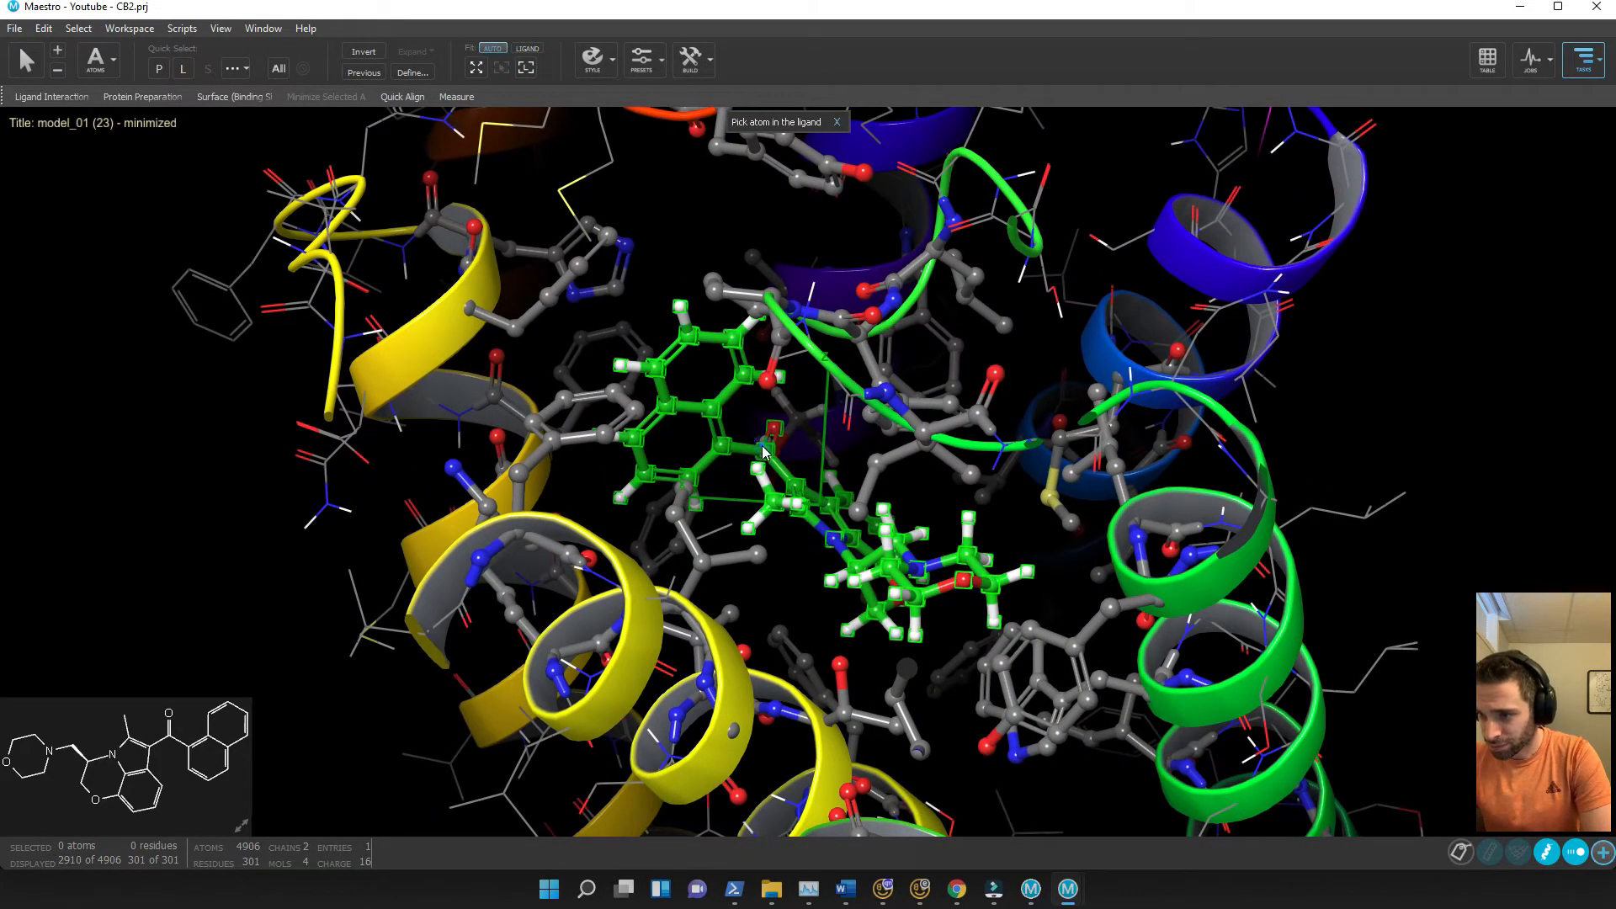
click(762, 446)
middle_drag(840, 476, 883, 594)
scroll(883, 593, down, 4)
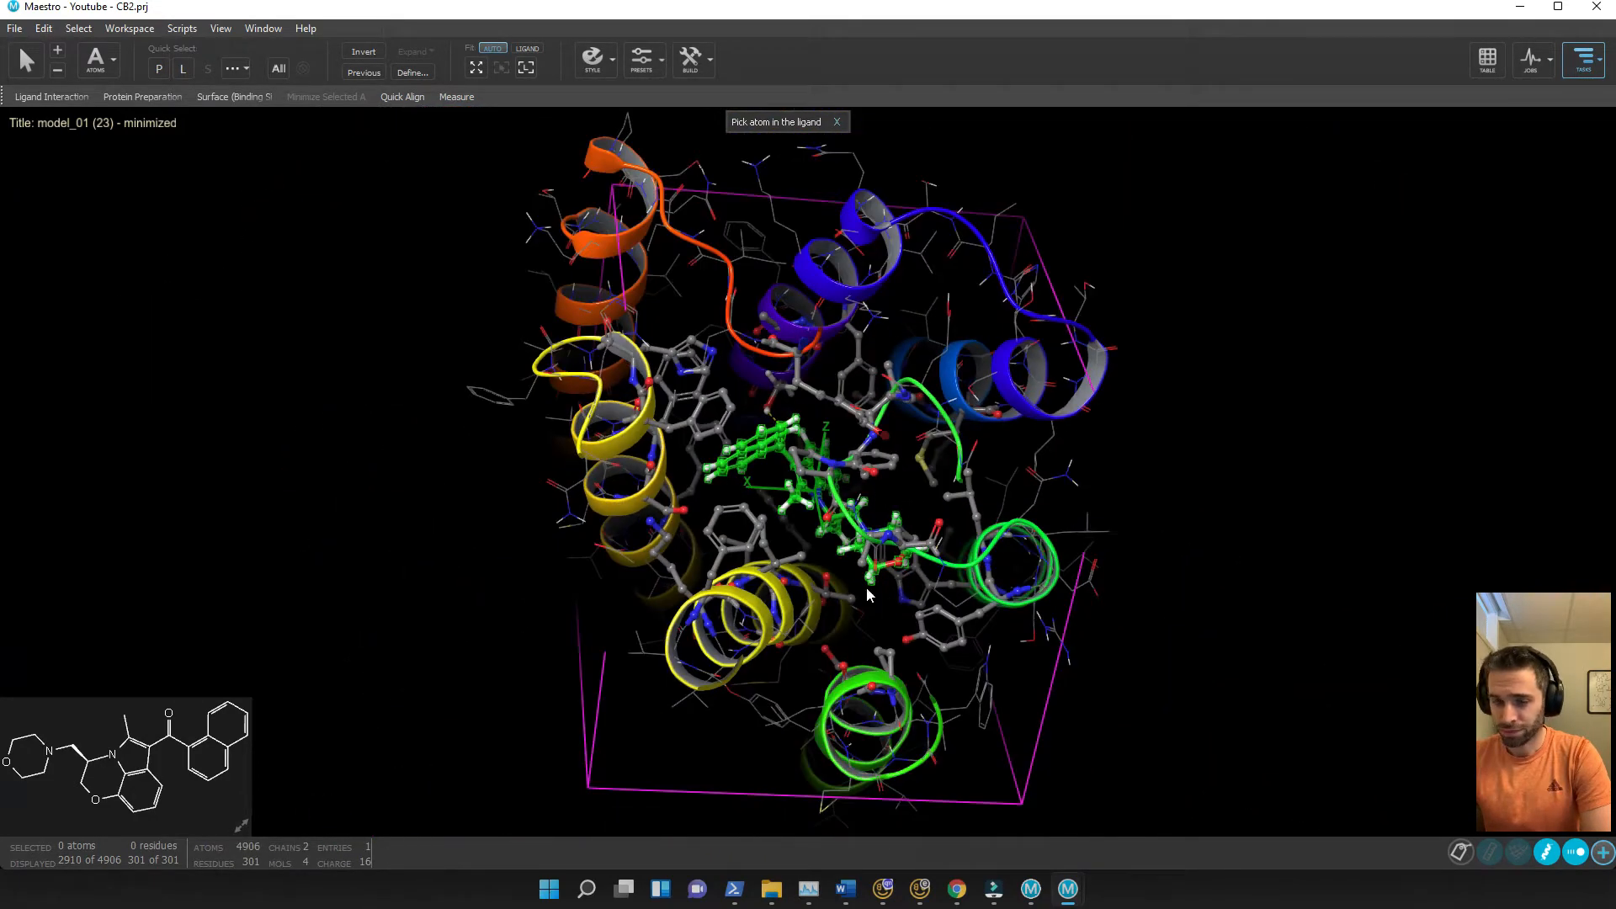
Open the site's advanced settings for the ligand diameter midpoint box and keep the dialog clear of the structure
key(alt+Tab)
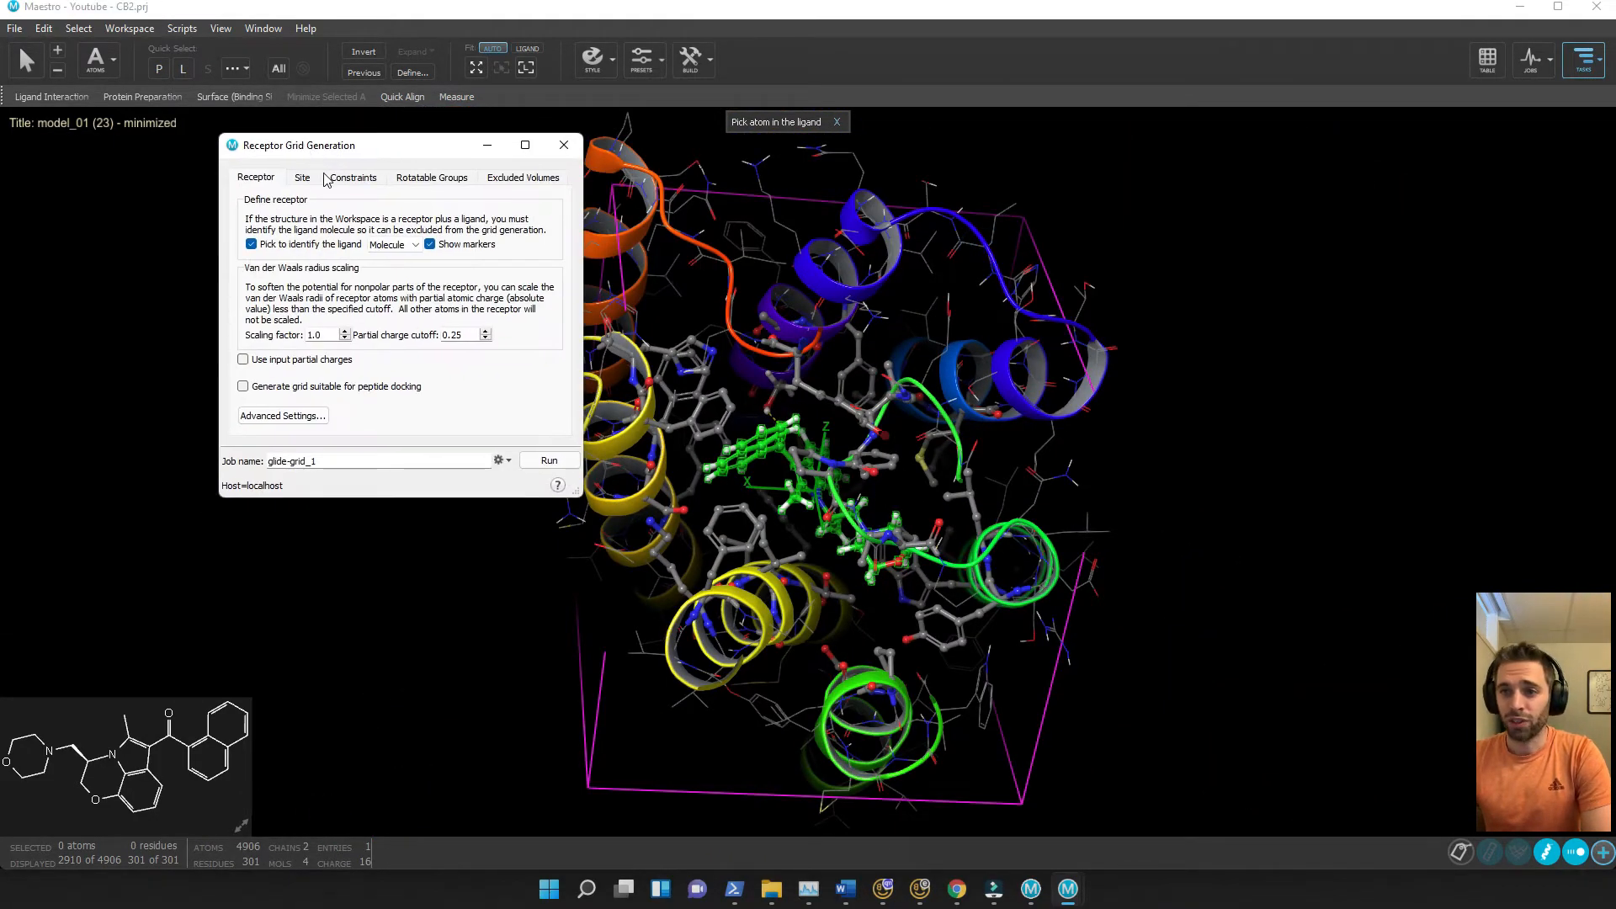
click(310, 179)
click(317, 375)
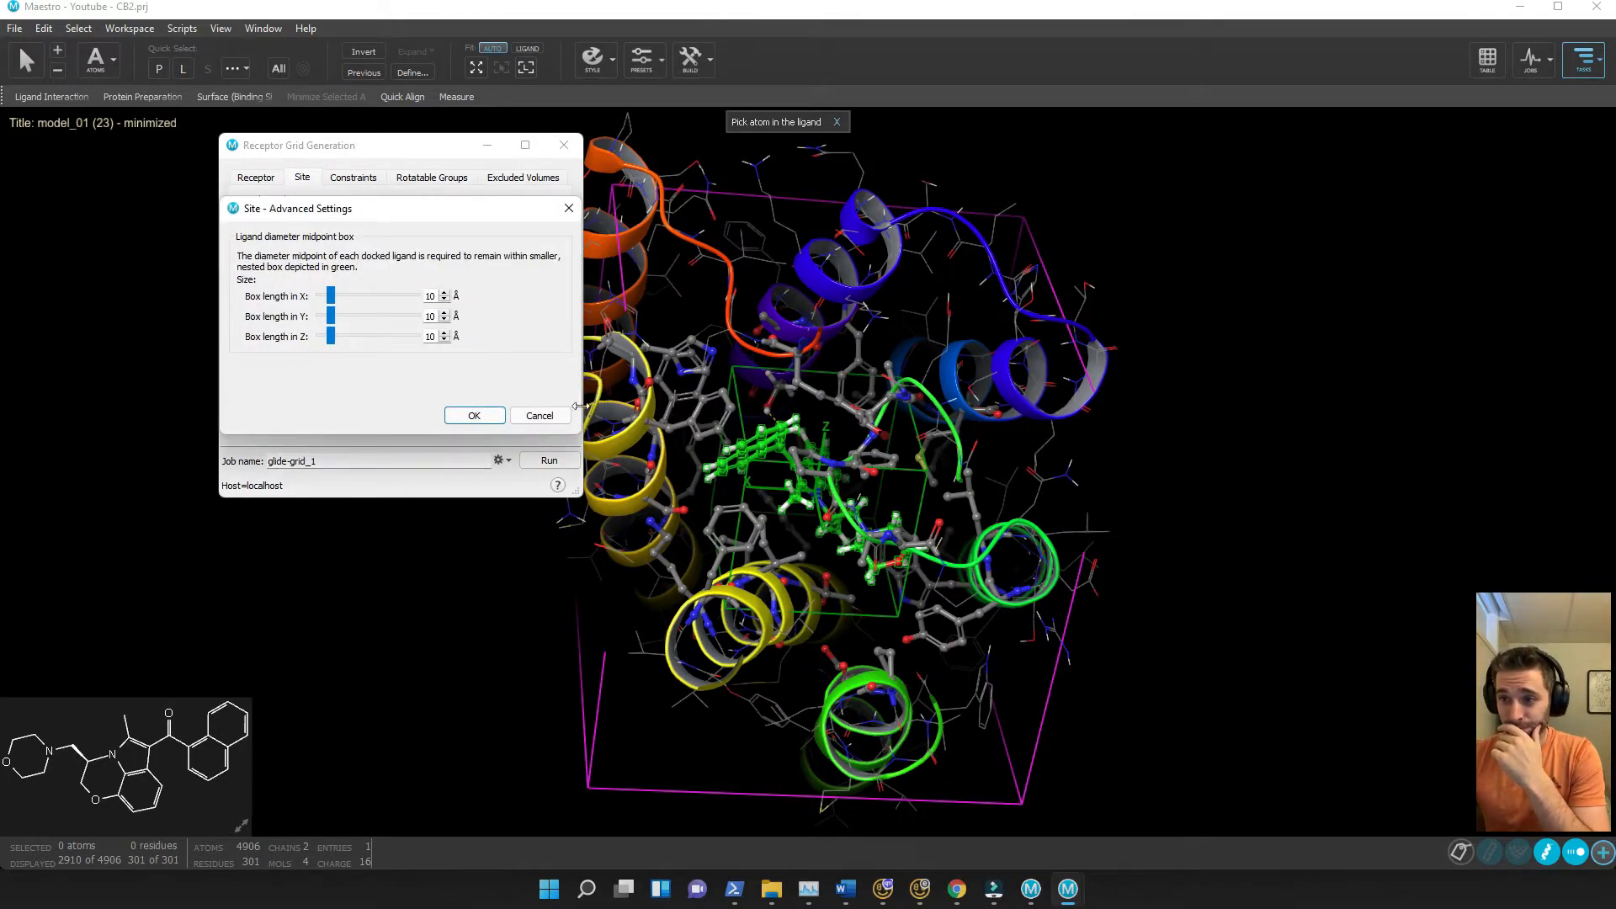
drag(497, 208, 454, 216)
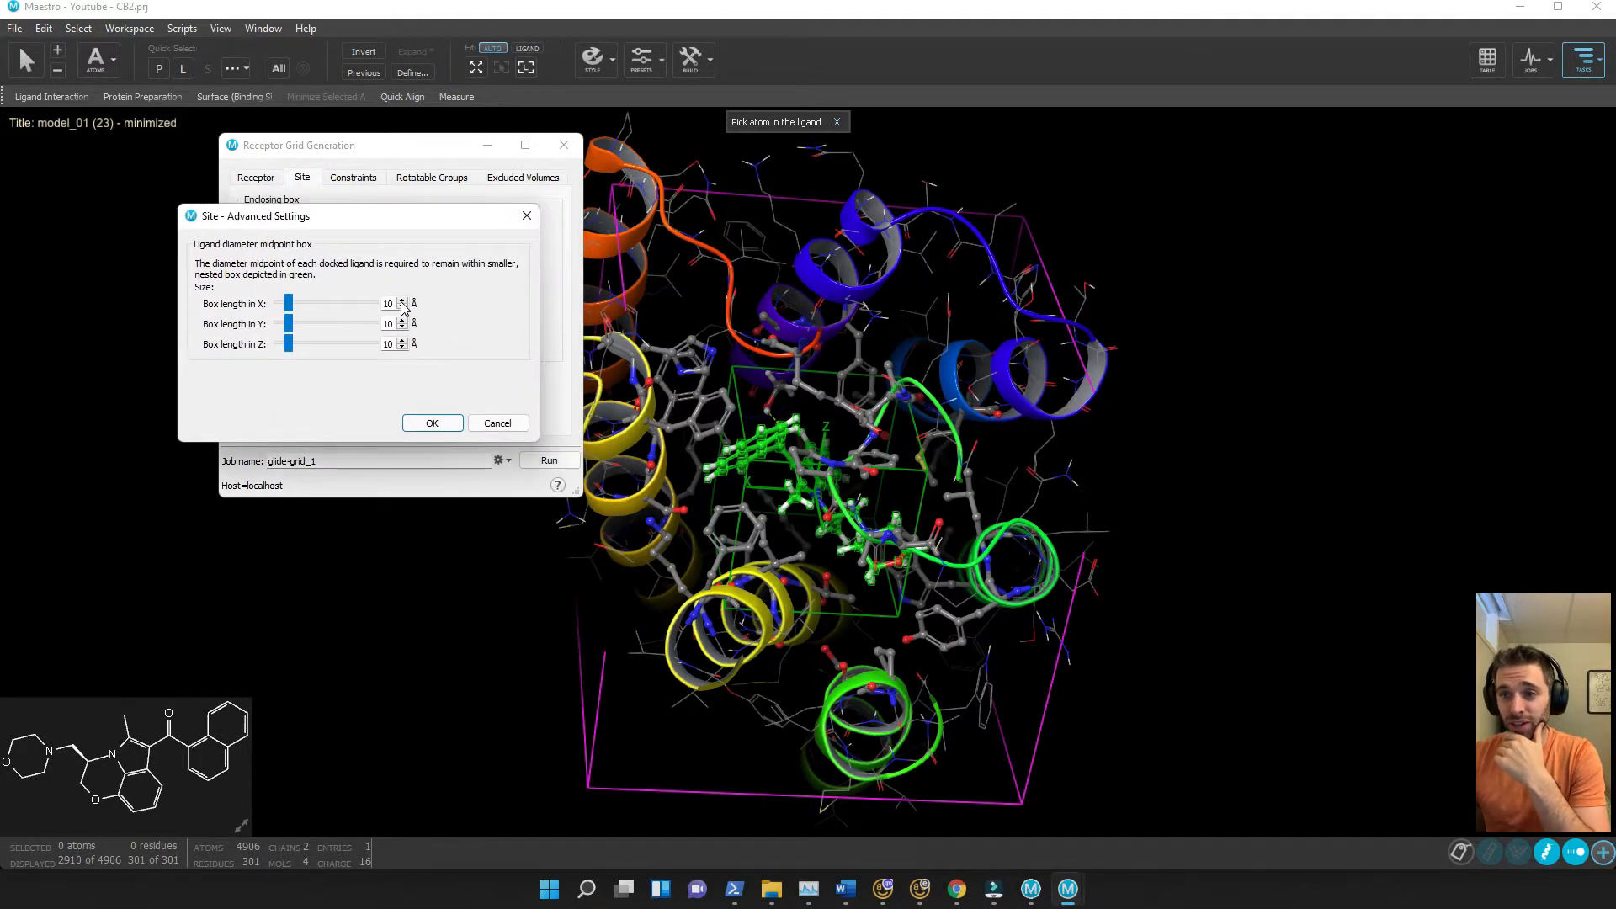
Increase the ligand diameter midpoint box's length in X to 16 Å
click(402, 302)
click(402, 302)
click(402, 301)
click(401, 301)
click(401, 301)
click(401, 301)
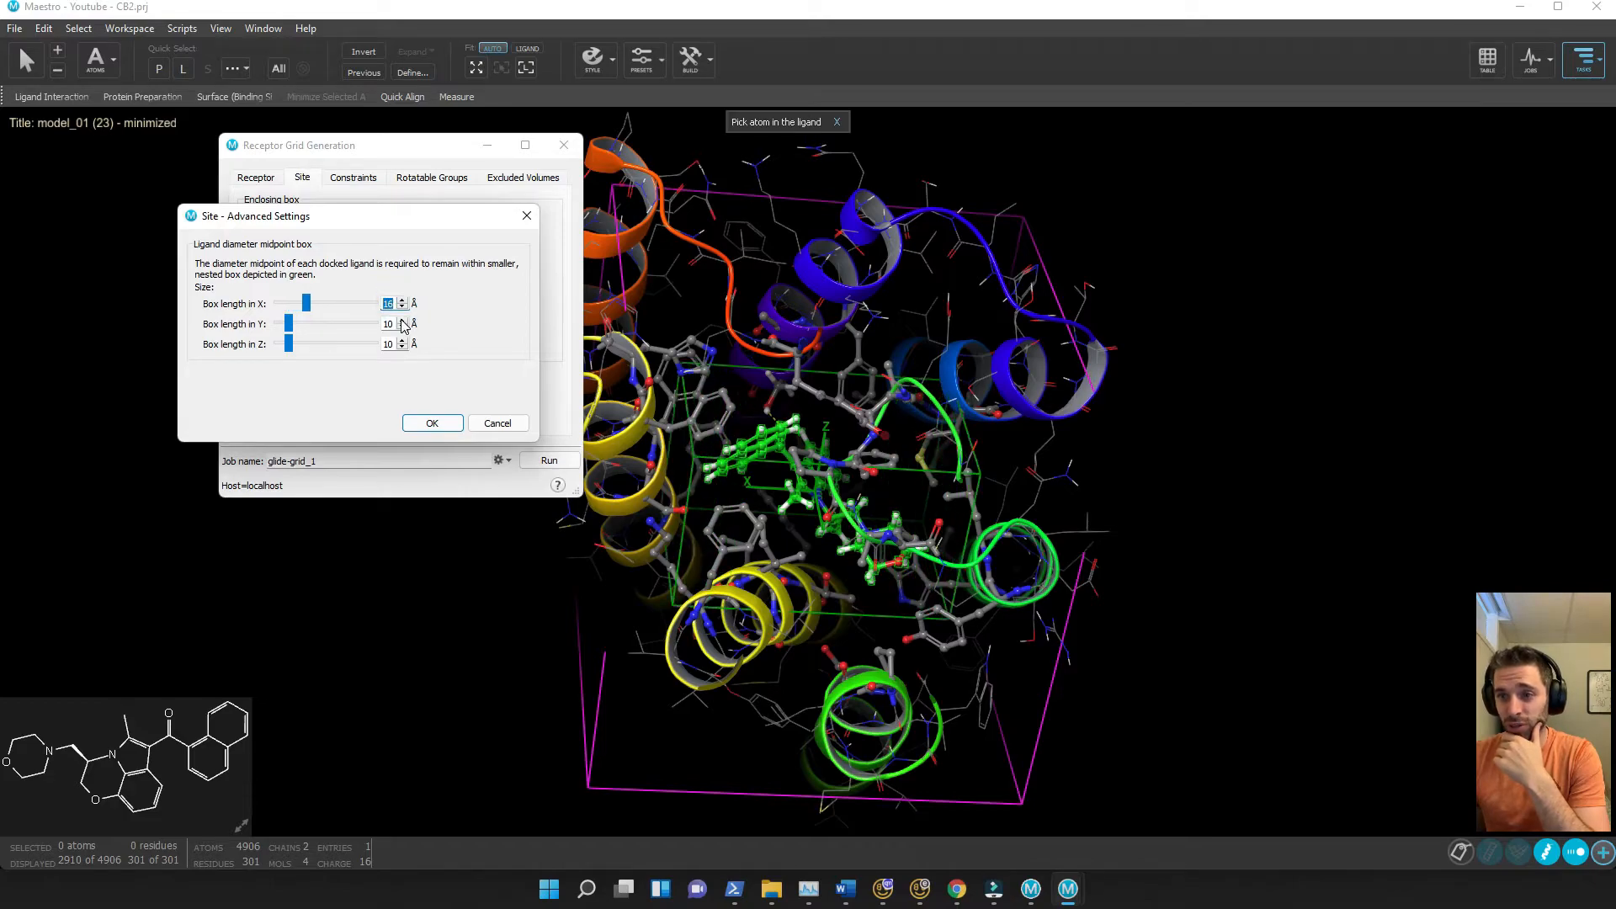
Restore the ligand diameter midpoint box's length in X to 10 Å
click(403, 307)
click(403, 308)
click(403, 307)
click(403, 308)
click(403, 307)
click(404, 307)
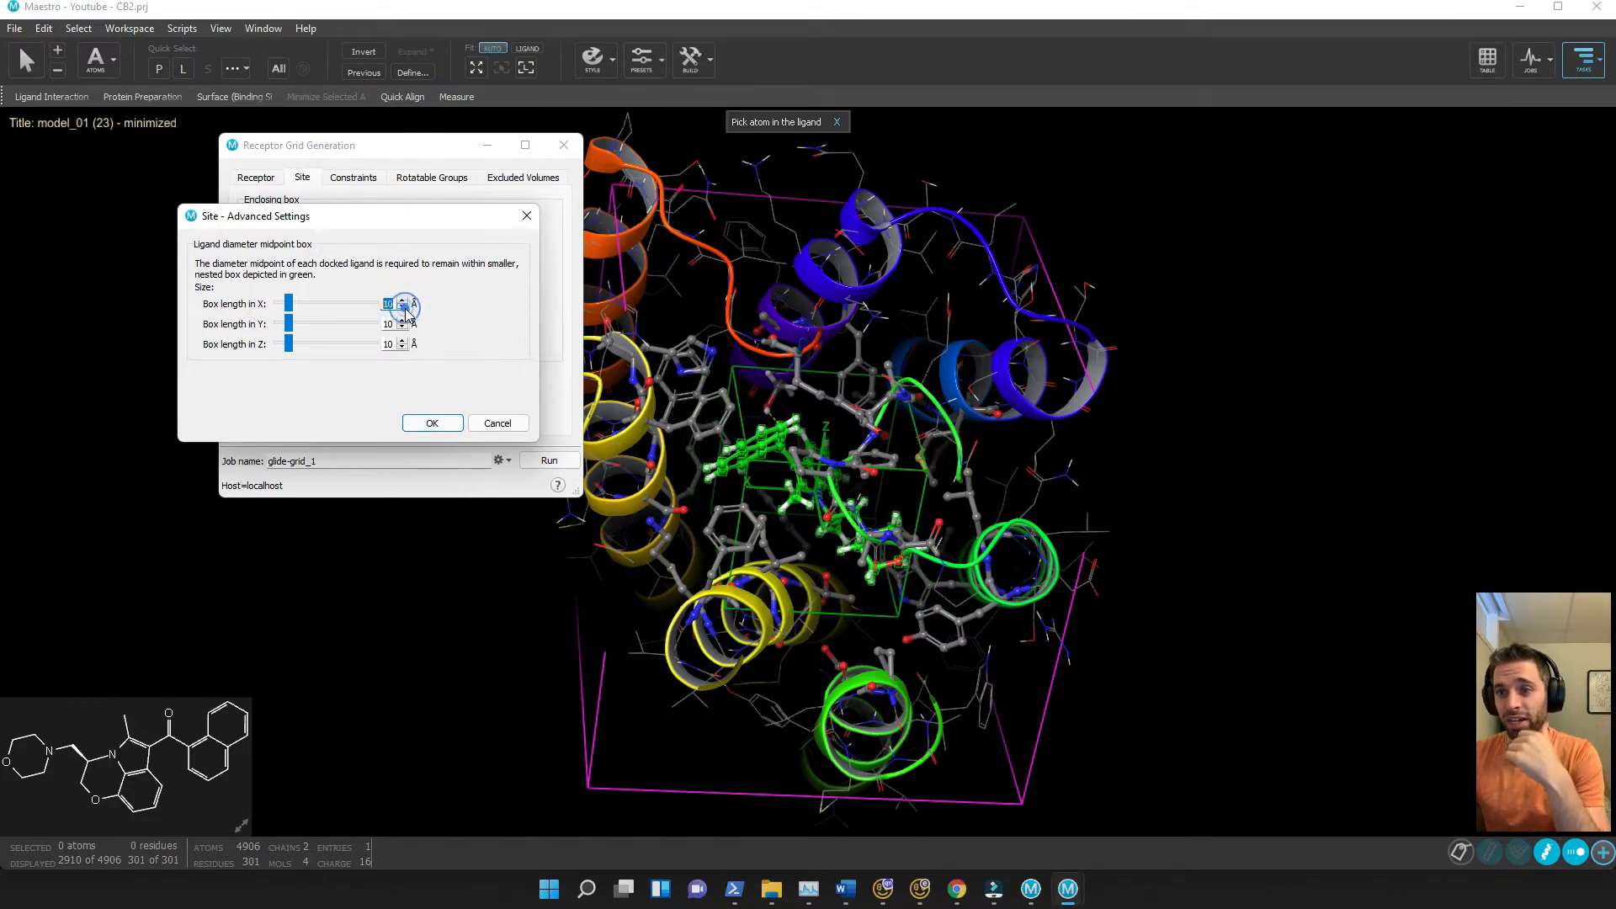
Increase the ligand diameter midpoint box's length in Y to 15 Å
click(401, 320)
click(401, 320)
click(401, 320)
click(402, 319)
click(401, 320)
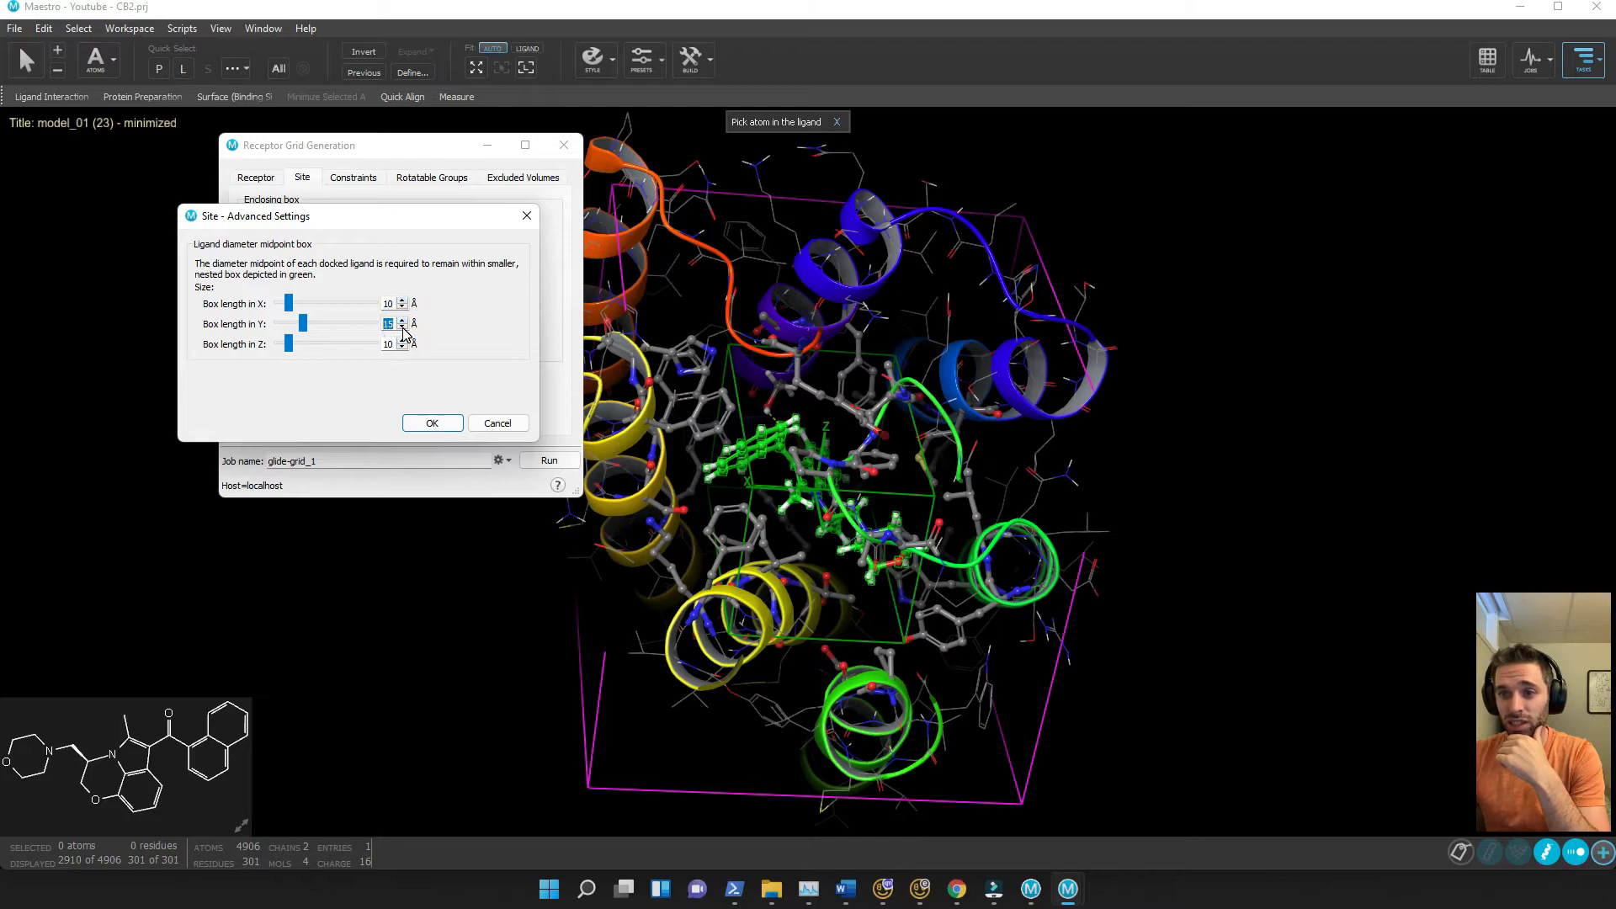
Restore the ligand diameter midpoint box's length in Y to 10 Å
click(403, 328)
click(403, 328)
click(402, 327)
click(403, 328)
click(403, 328)
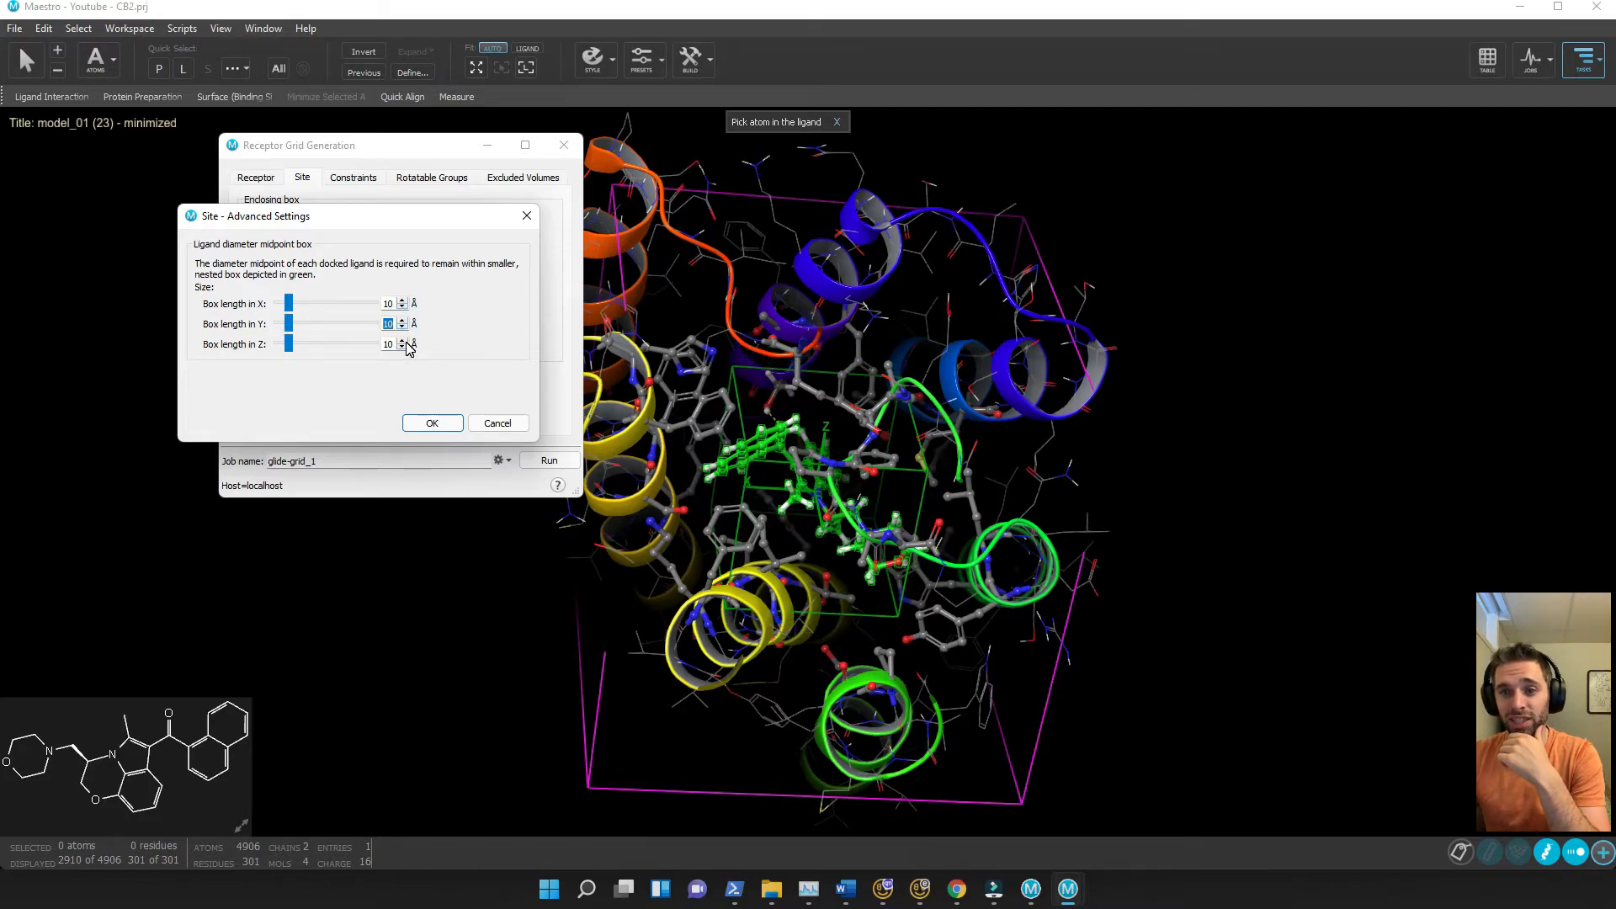
Increase the ligand diameter midpoint box's length in Z to 17 Å
click(402, 340)
click(403, 341)
click(403, 340)
click(402, 340)
click(402, 340)
click(402, 340)
click(403, 340)
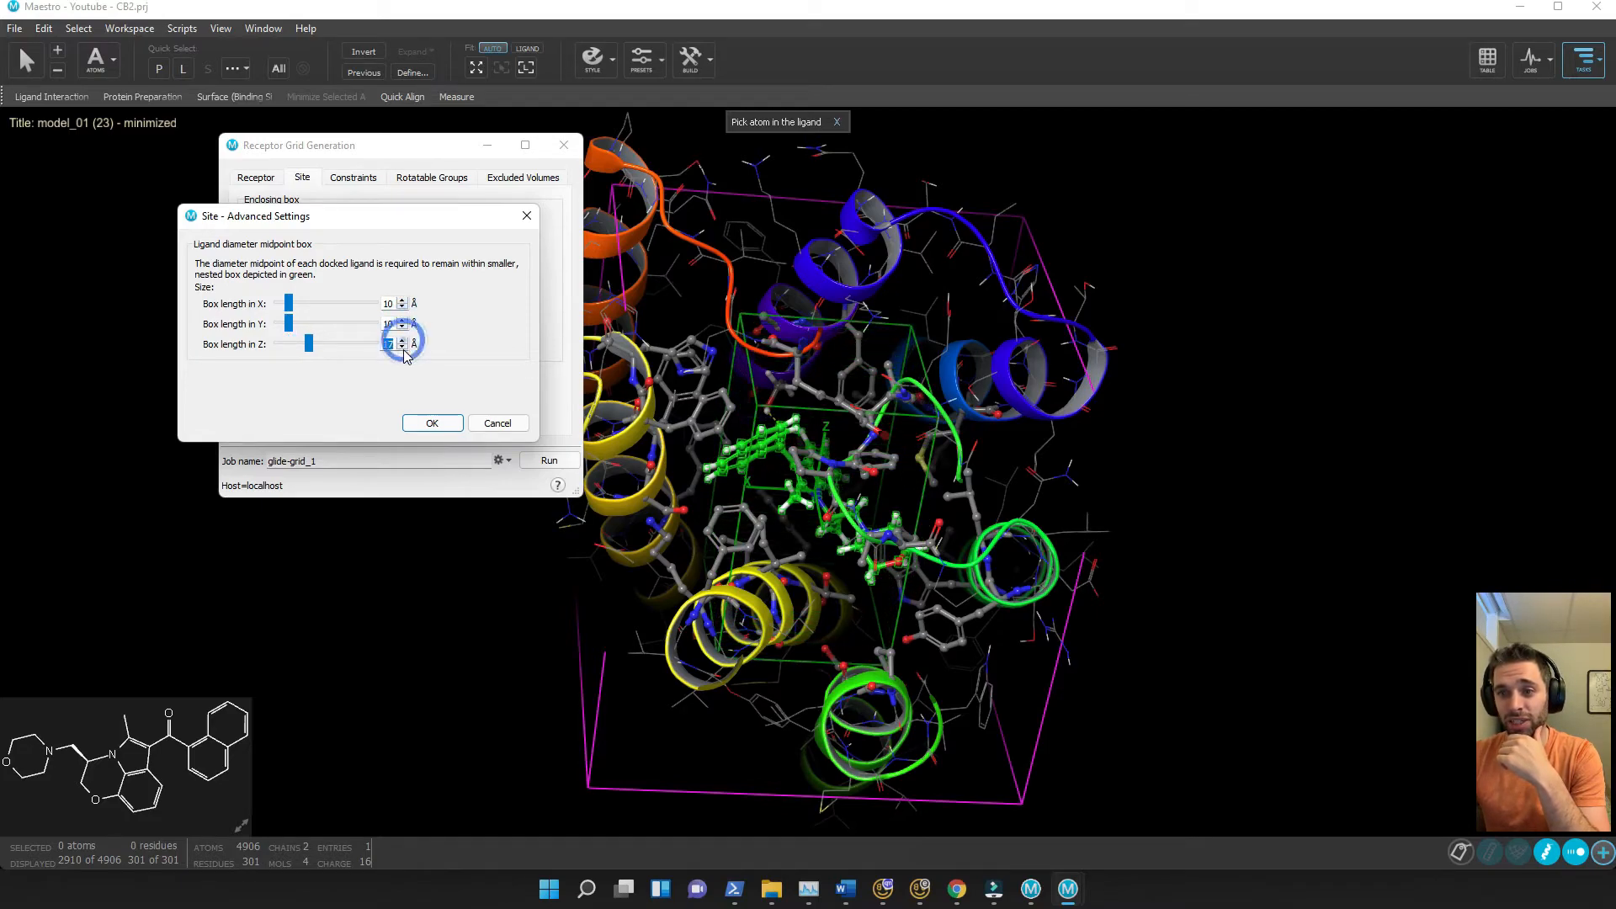
Restore the ligand diameter midpoint box's length in Z to 10 Å
click(402, 348)
click(403, 348)
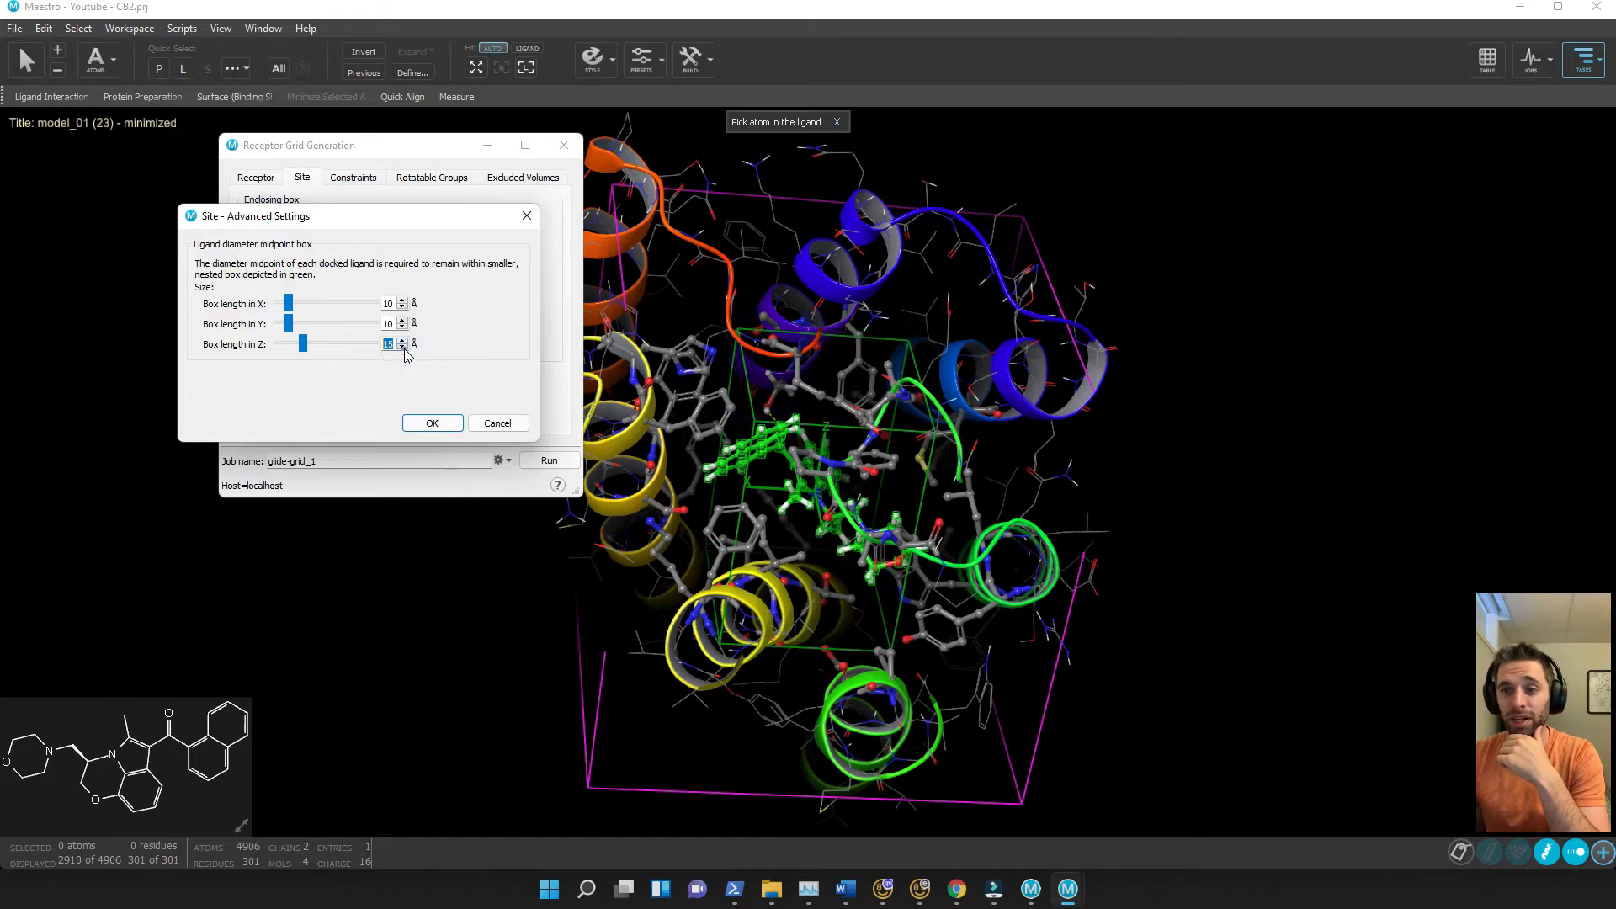
click(402, 348)
click(403, 347)
click(402, 348)
click(403, 348)
click(403, 348)
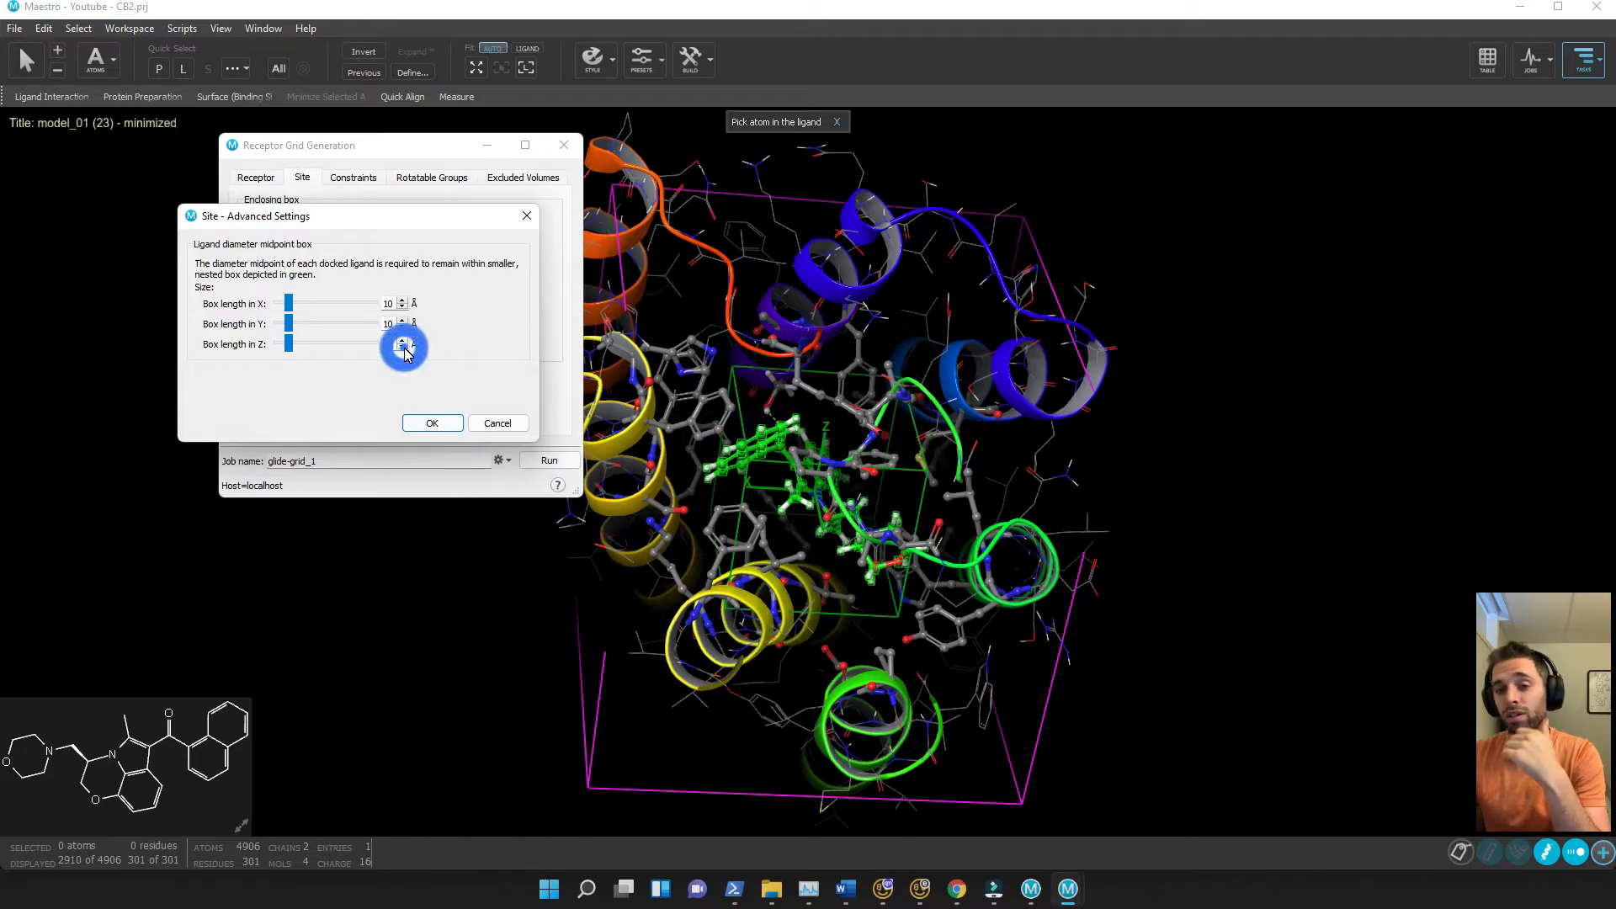
Accept the advanced site settings and run the receptor grid job under the name CB2_Grid_January_30_2022
click(431, 421)
triple_click(429, 461)
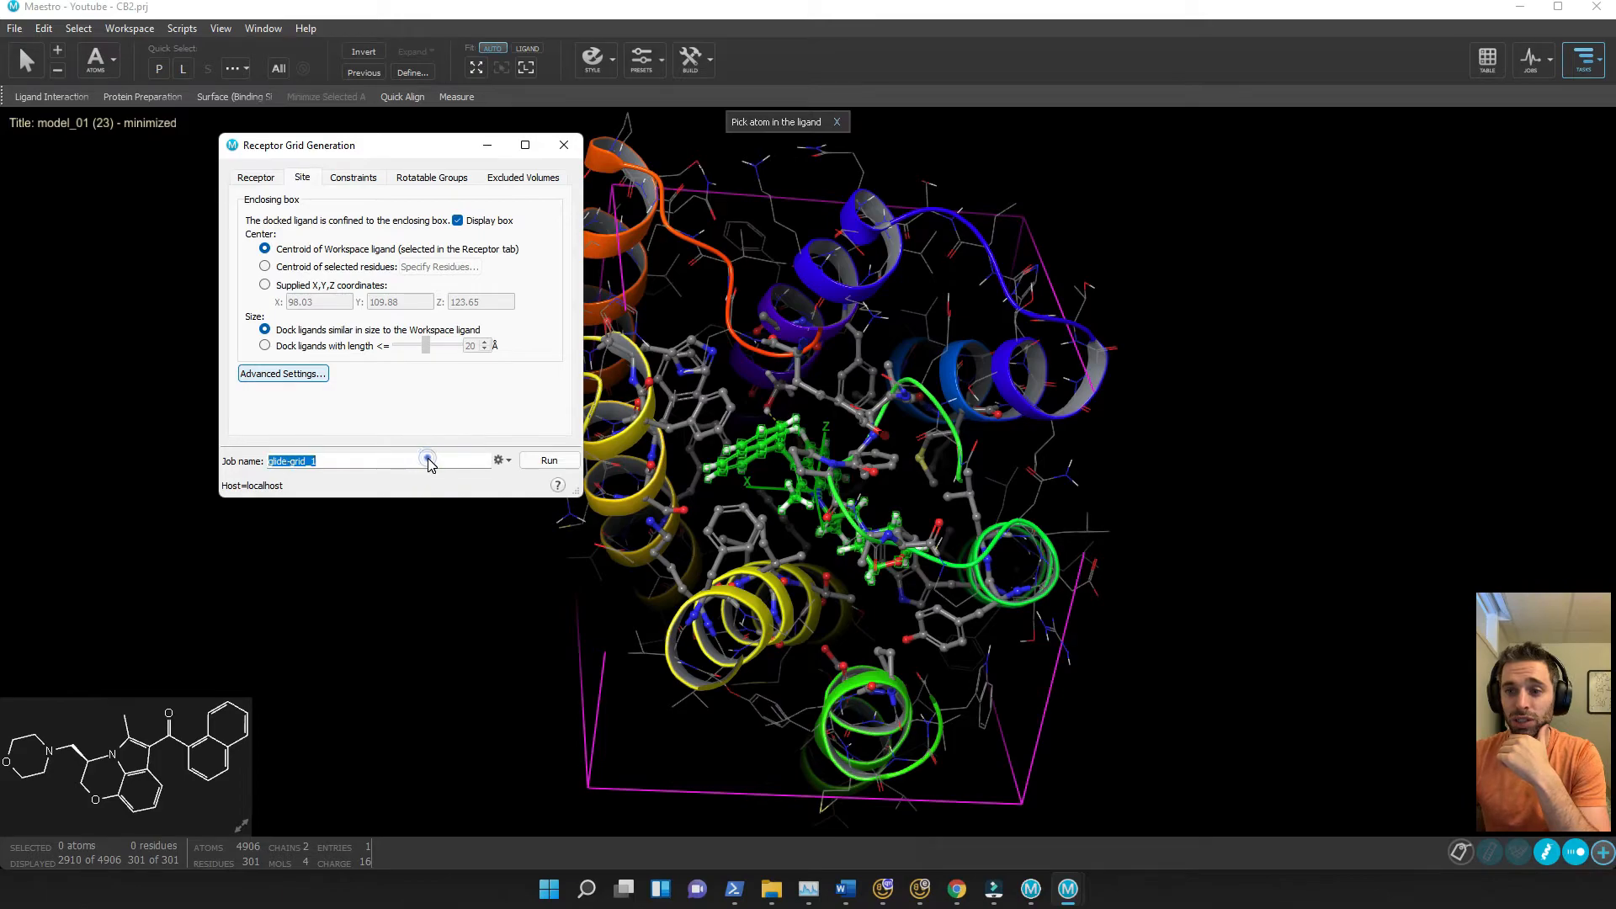
text(CB2_Grid_January_30_2022)
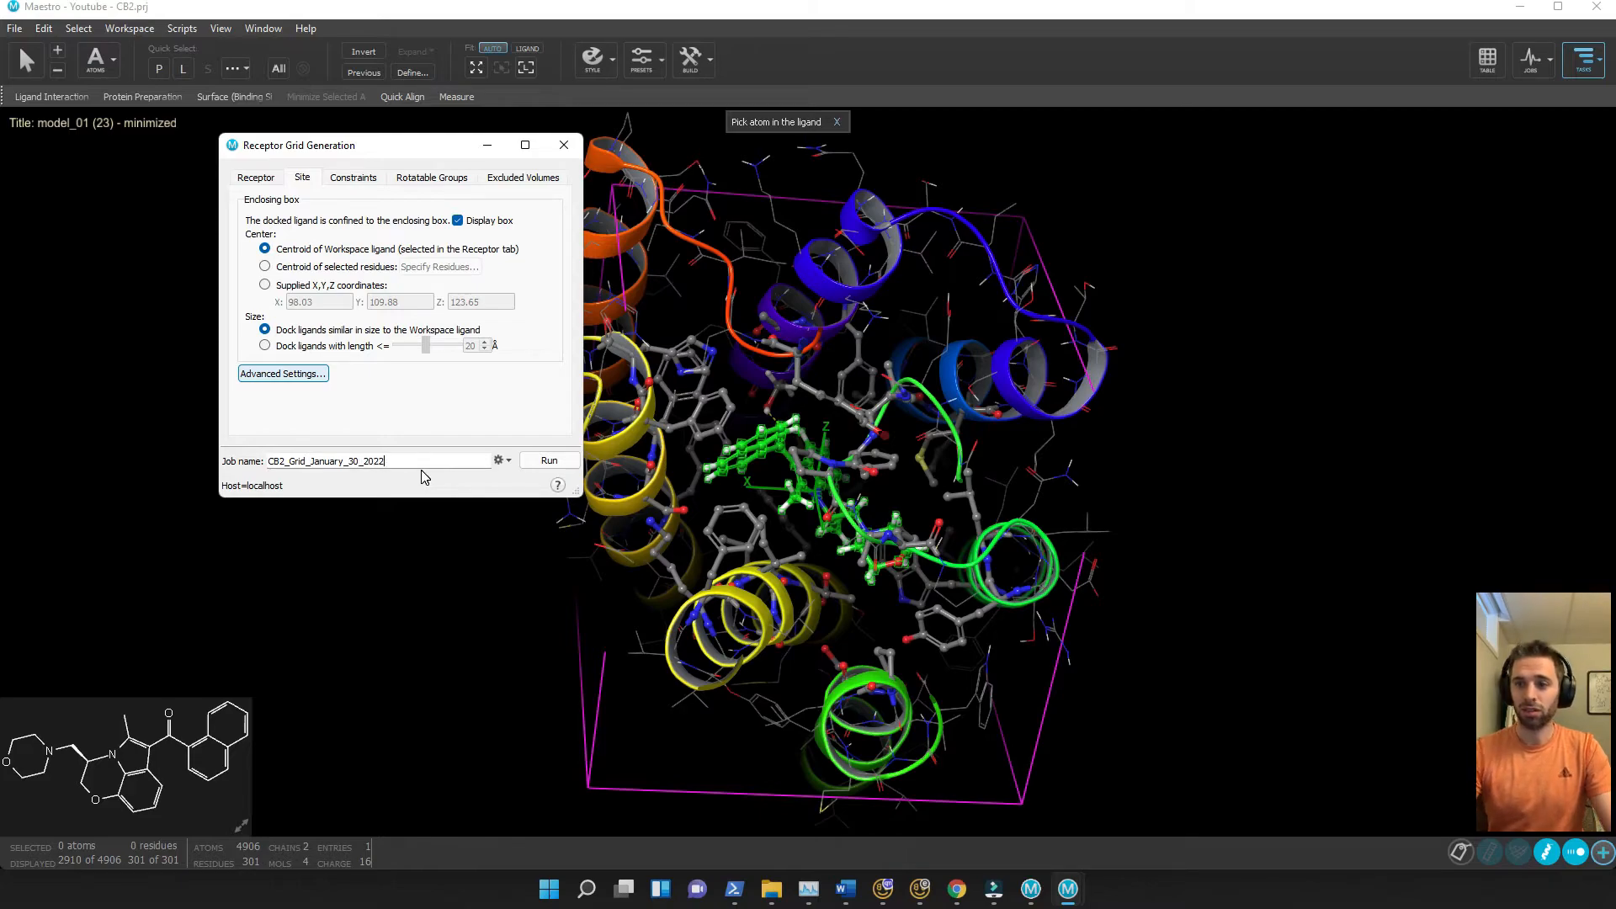
click(552, 460)
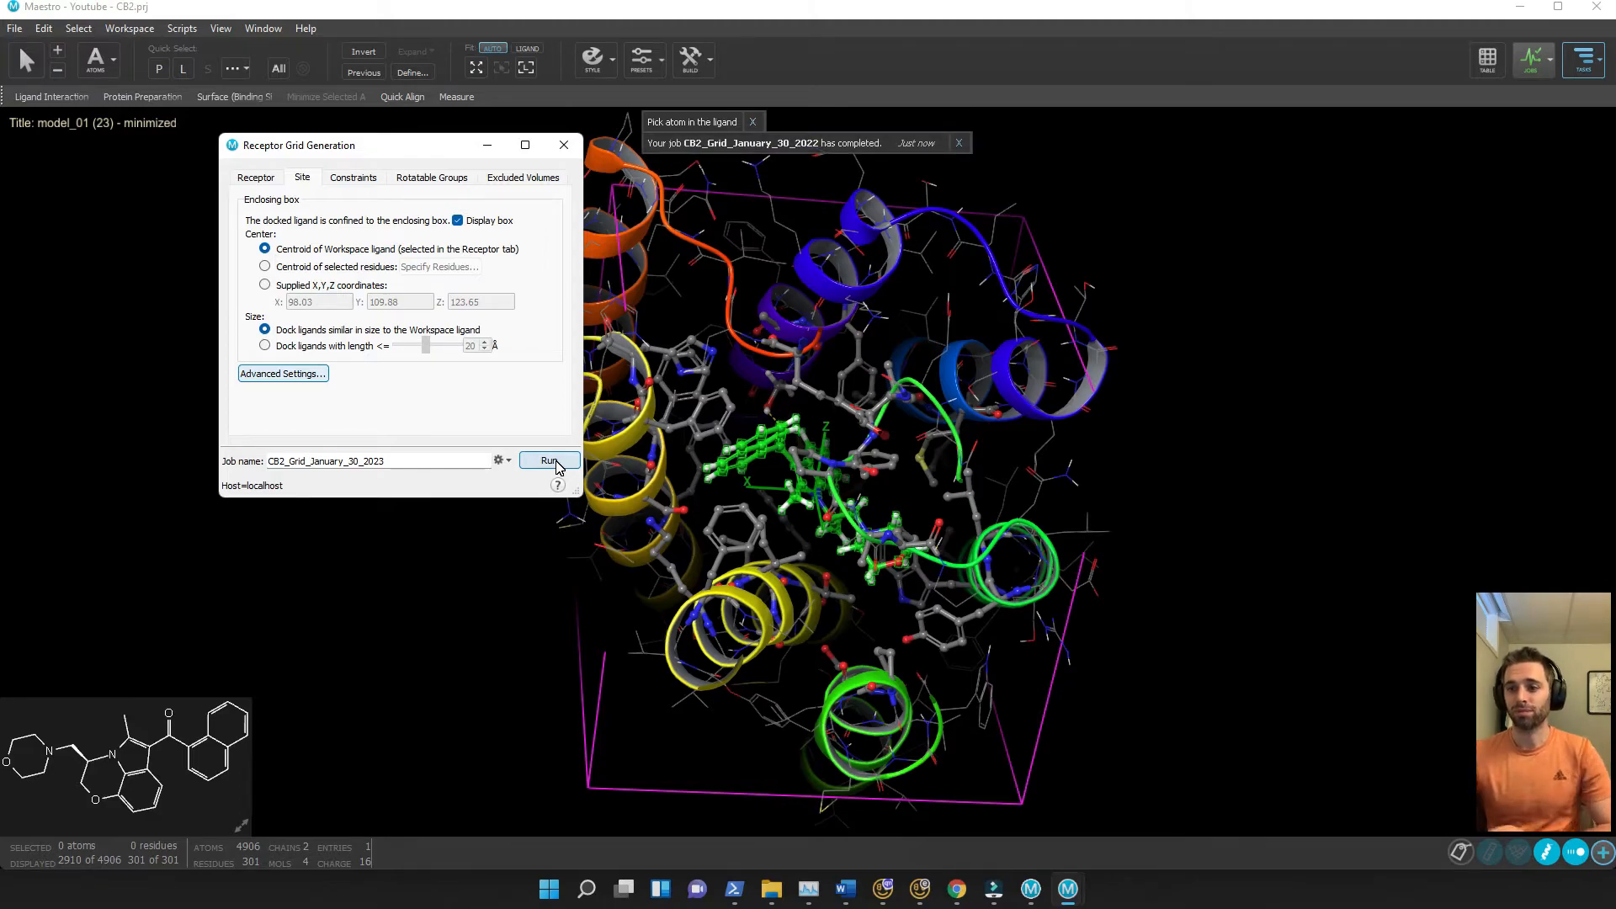
Close Receptor Grid Generation and load the CB2_Grid_January_30_2022.zip grid file as the receptor in Ligand Docking
click(564, 147)
click(1592, 66)
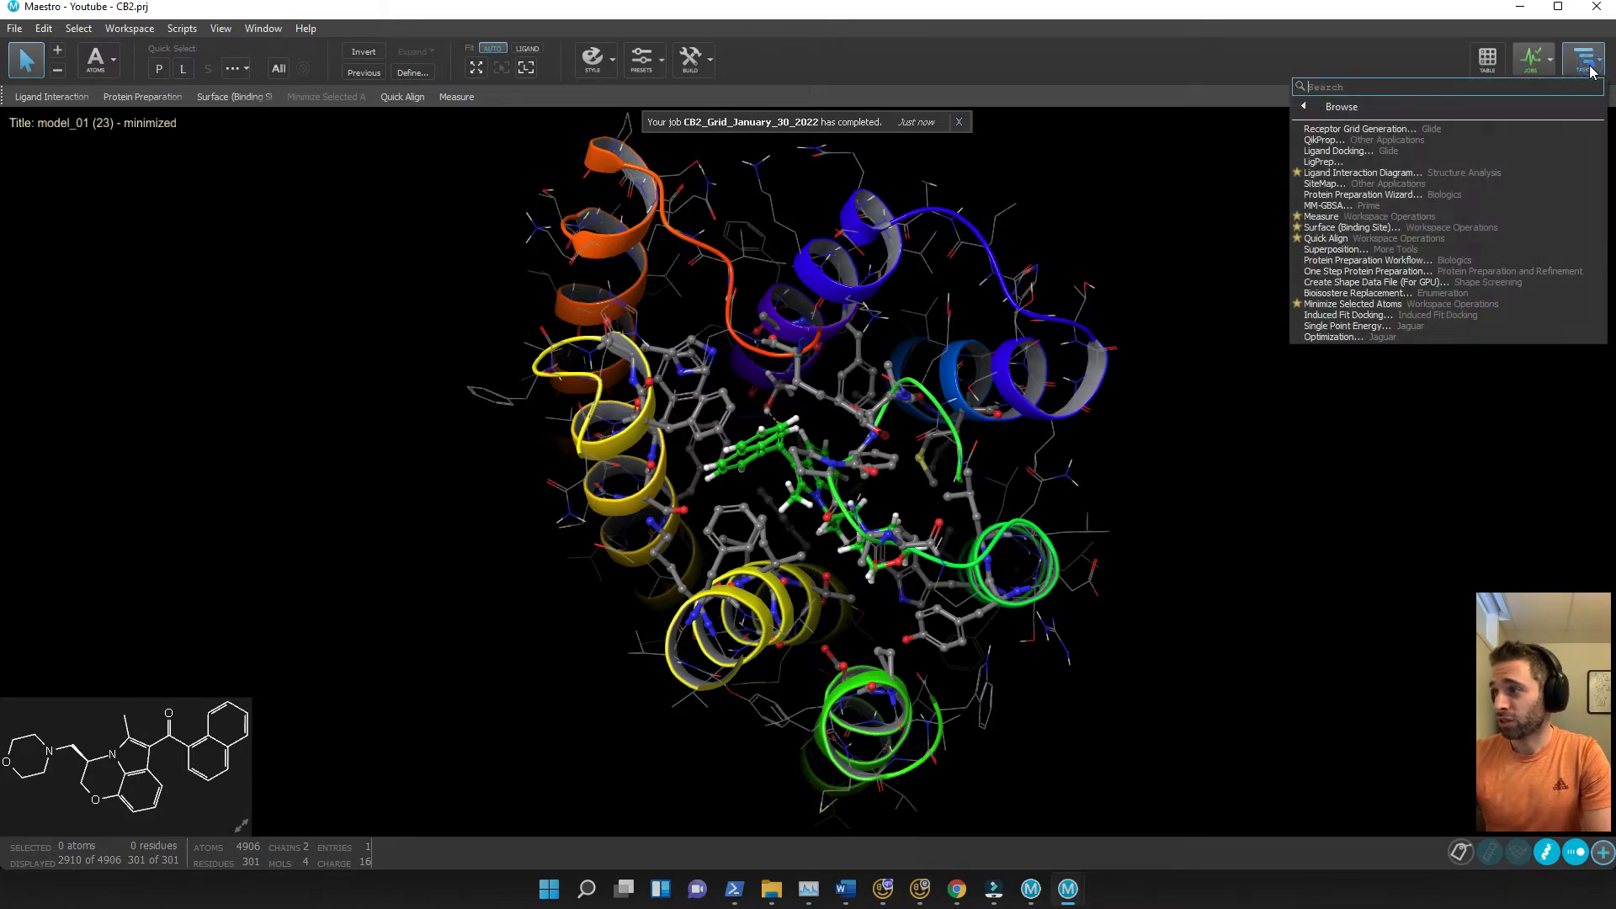
click(1471, 150)
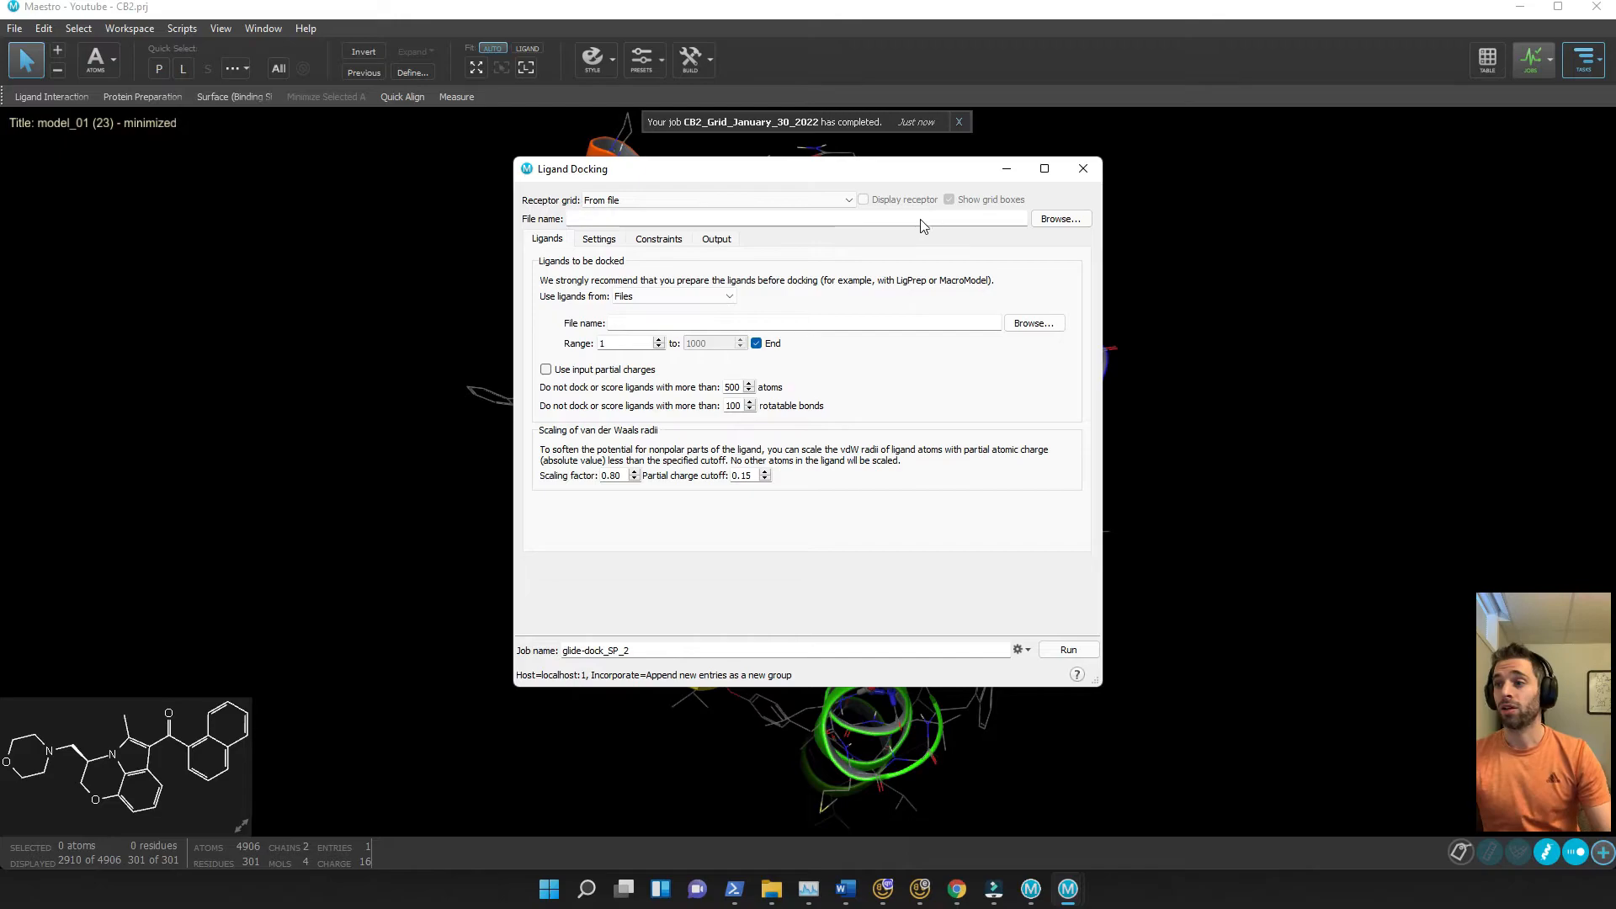
click(1060, 219)
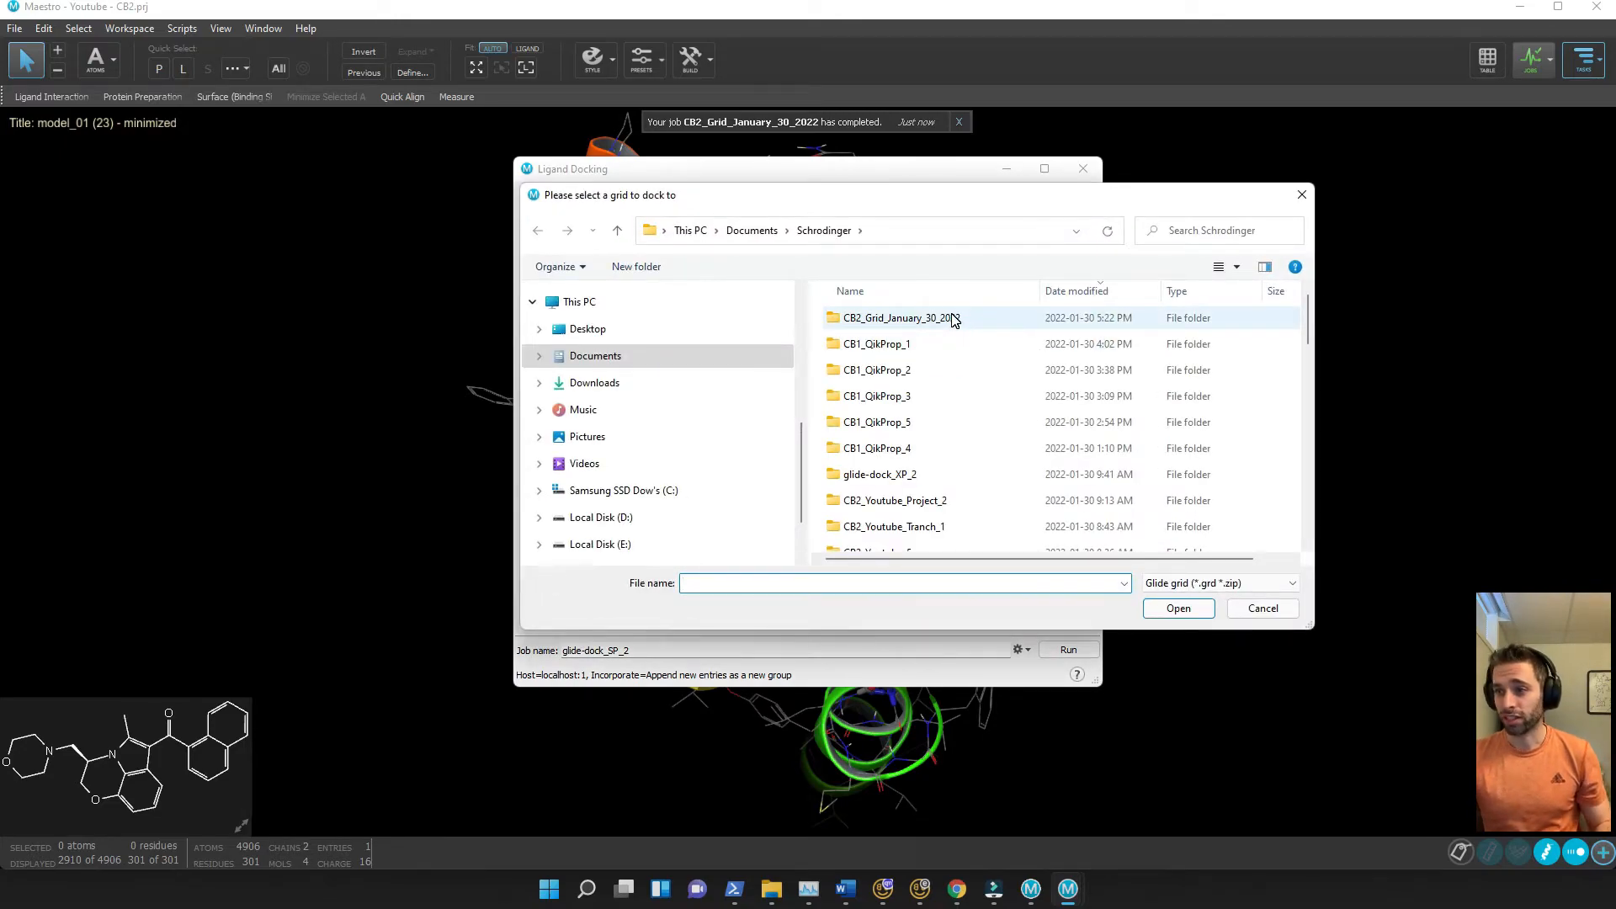
double_click(952, 318)
double_click(950, 318)
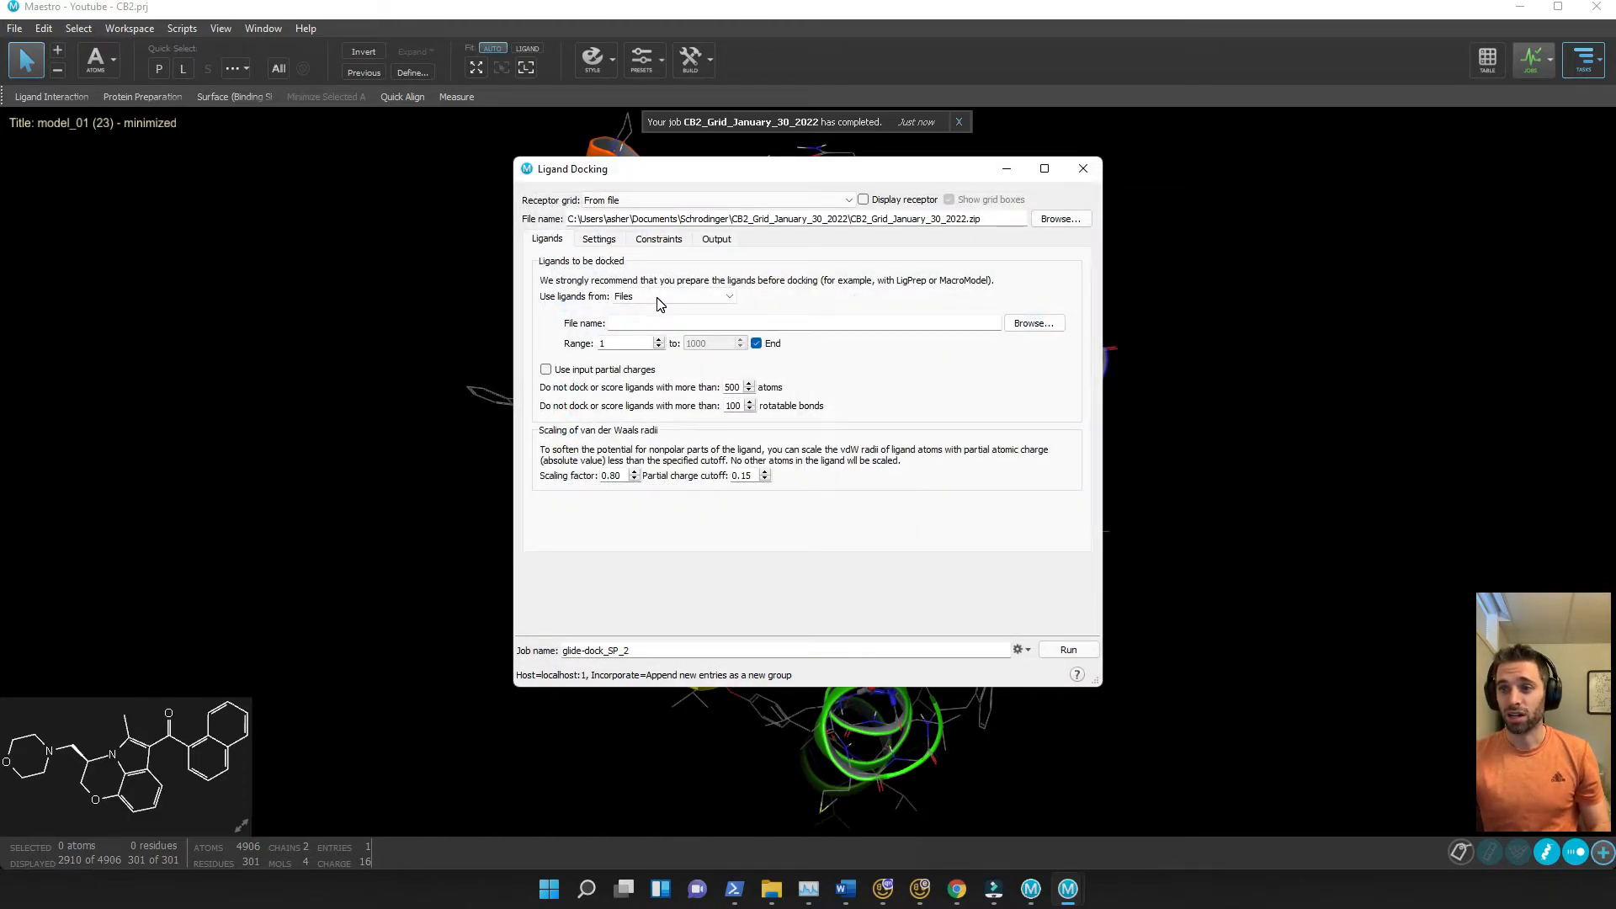
Select the CB1_QikProp_4-out group plus the Win_55-212-2 (Control) entries in rows 34 and 35 of the Project Table
drag(735, 176, 0, 273)
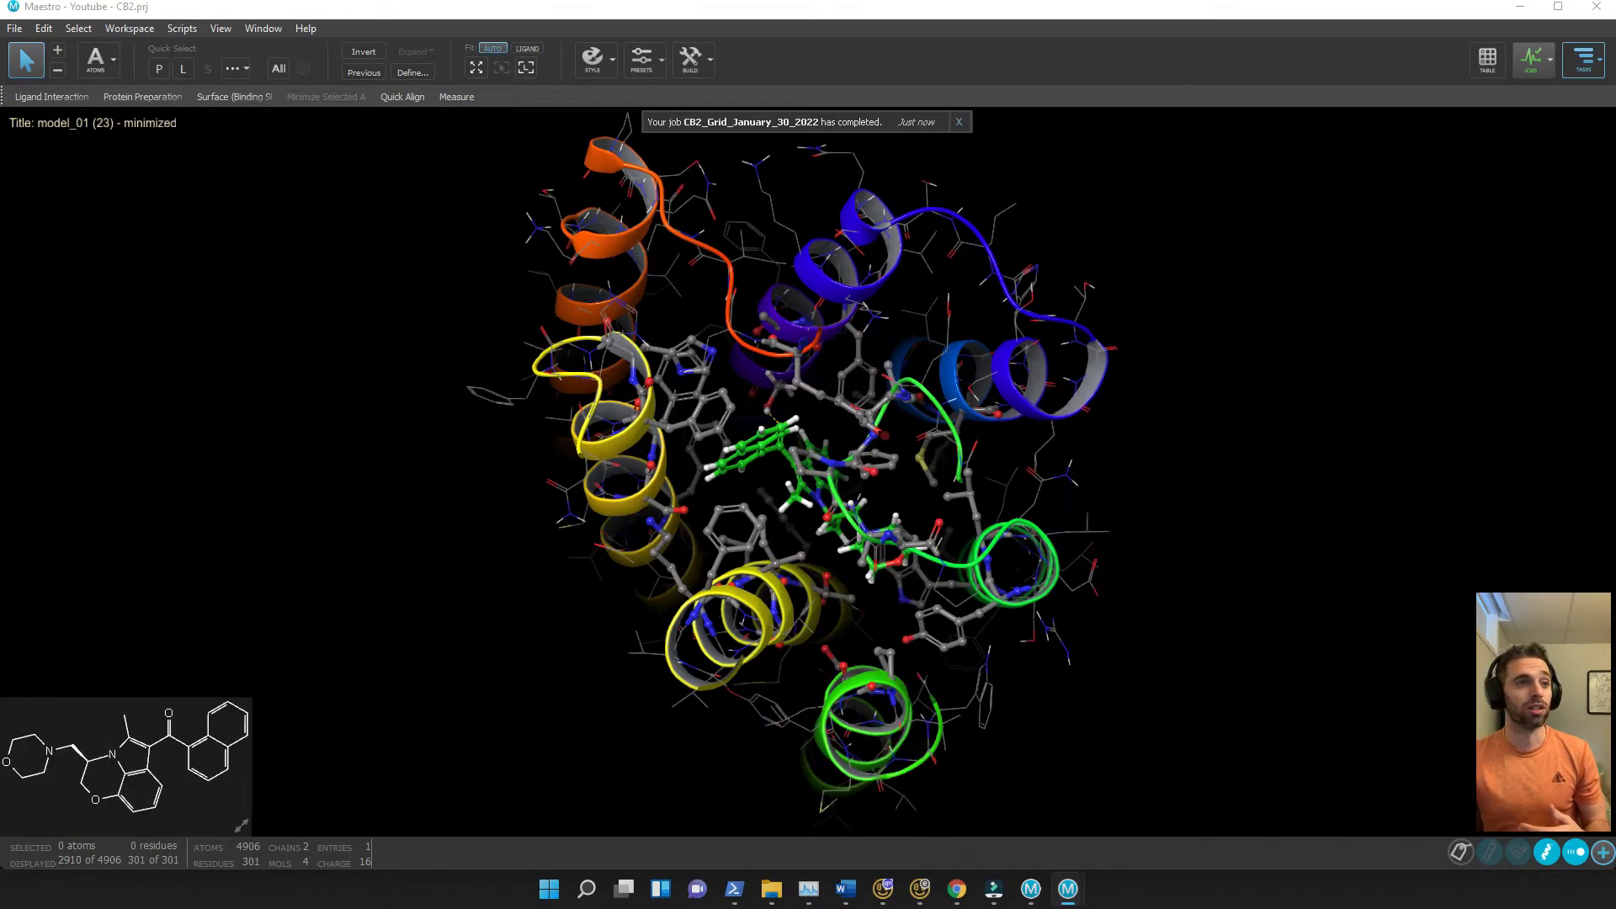
drag(0, 10, 869, 3)
click(1251, 103)
click(1044, 22)
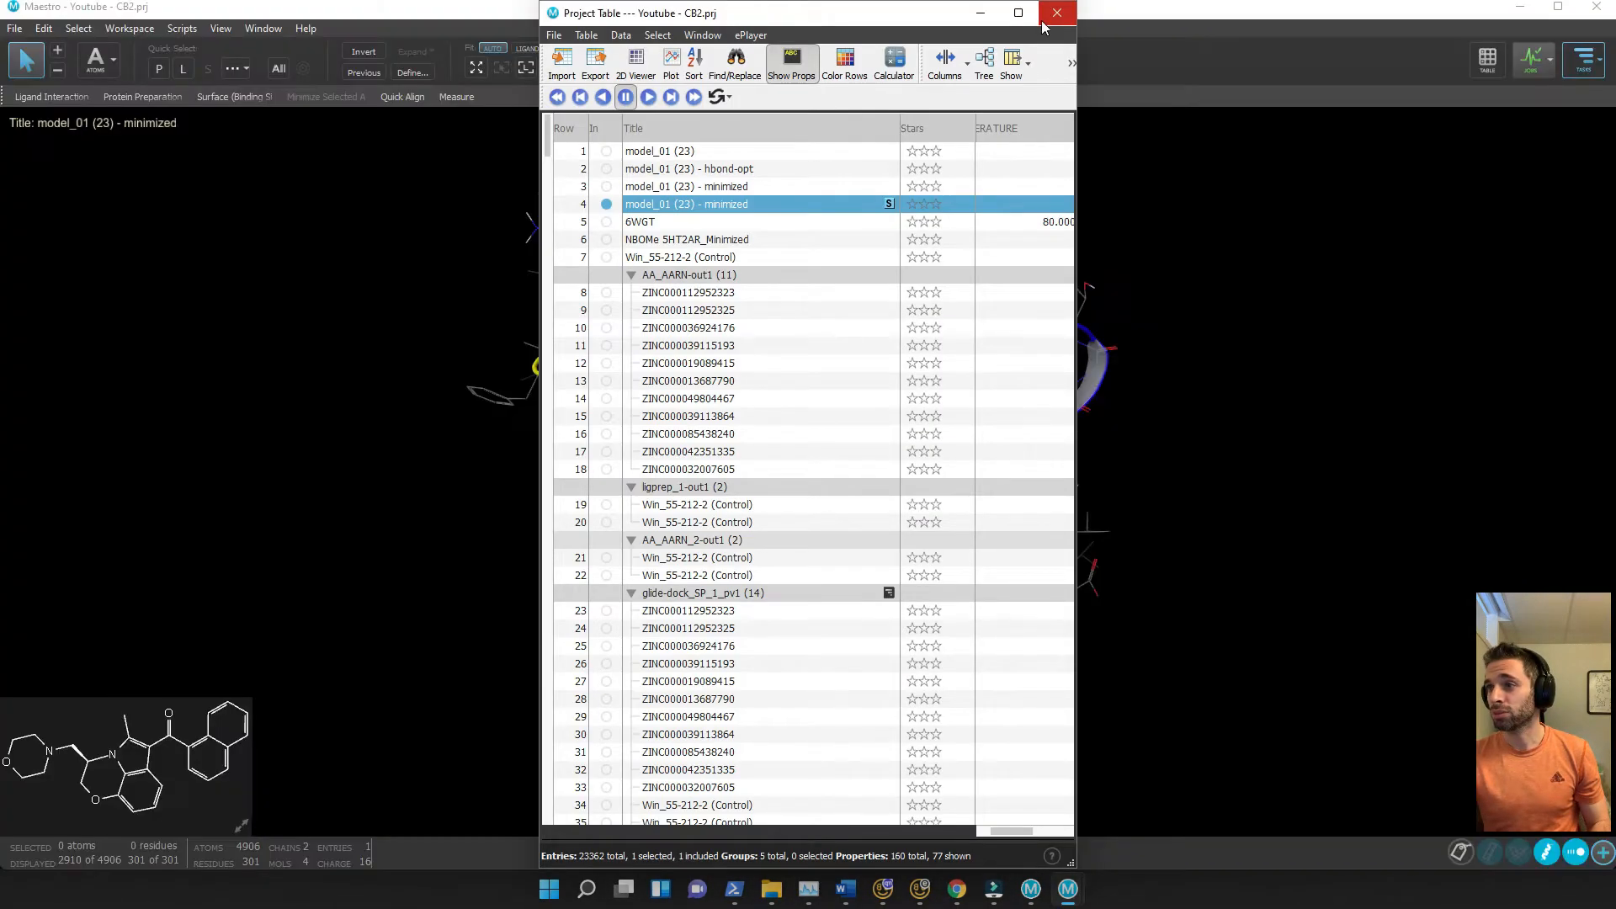
click(1019, 14)
scroll(379, 673, down, 9)
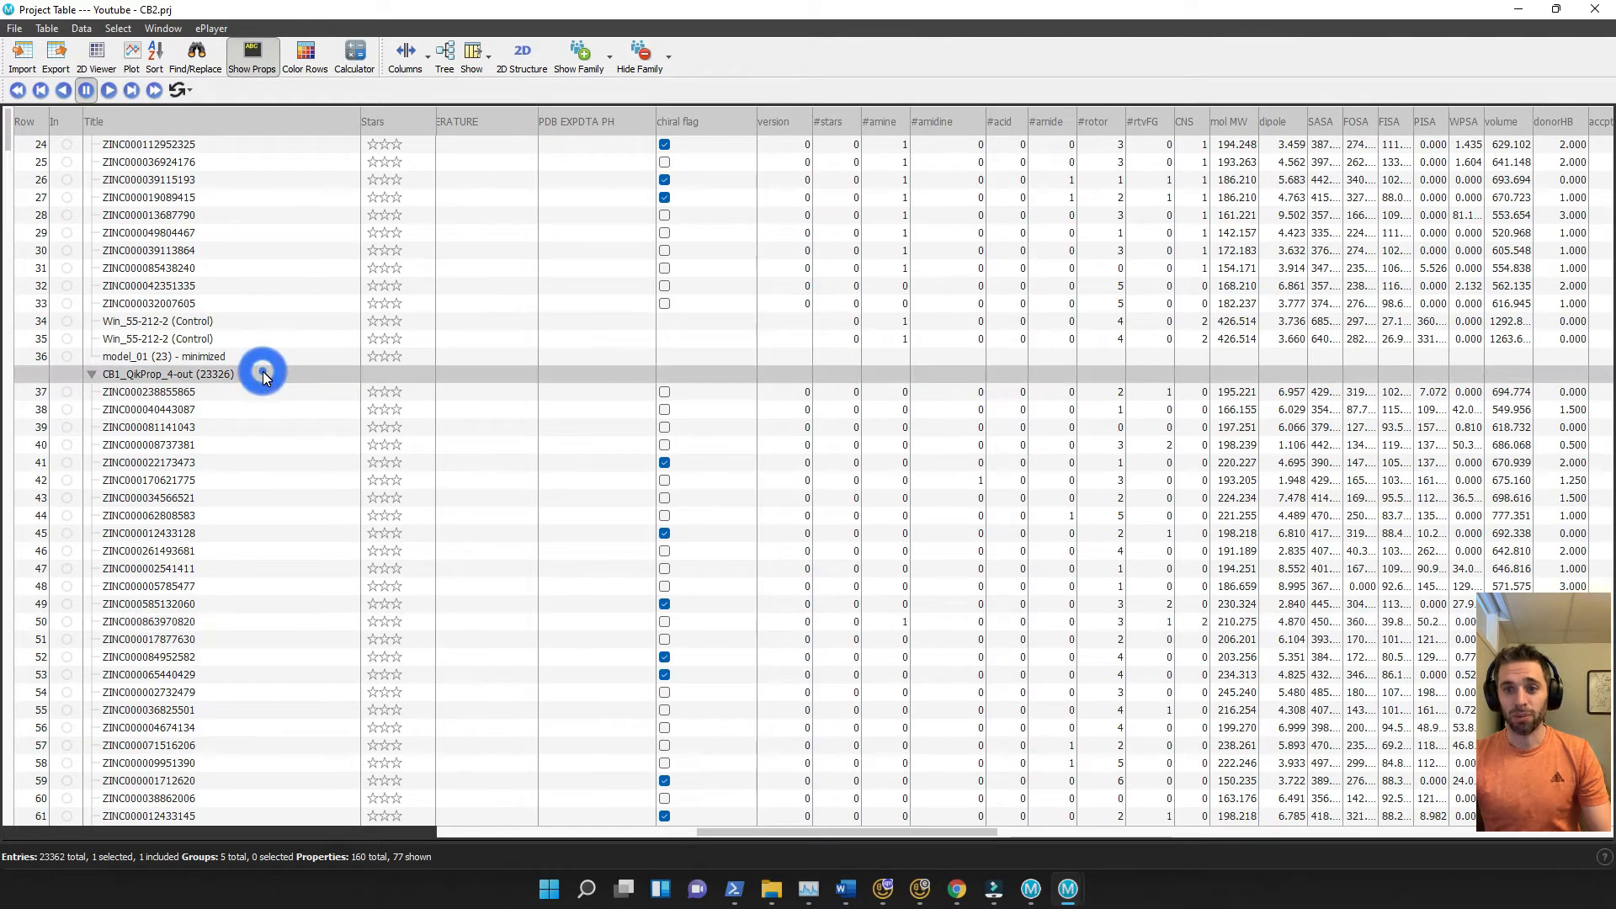
click(263, 374)
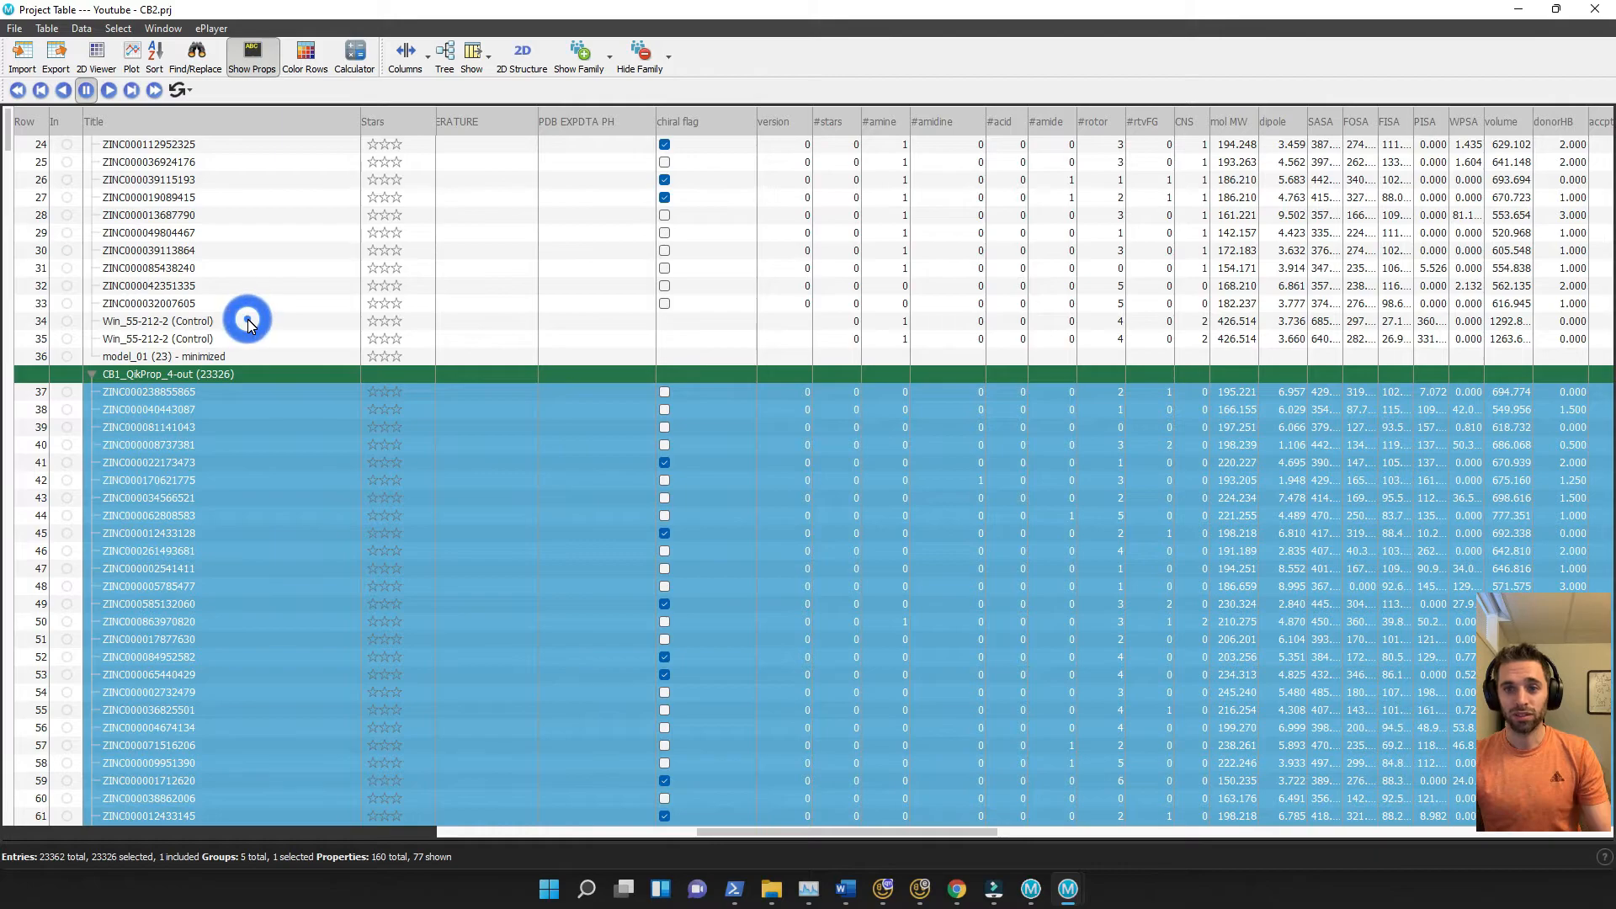
ctrl+click(248, 322)
ctrl+click(266, 339)
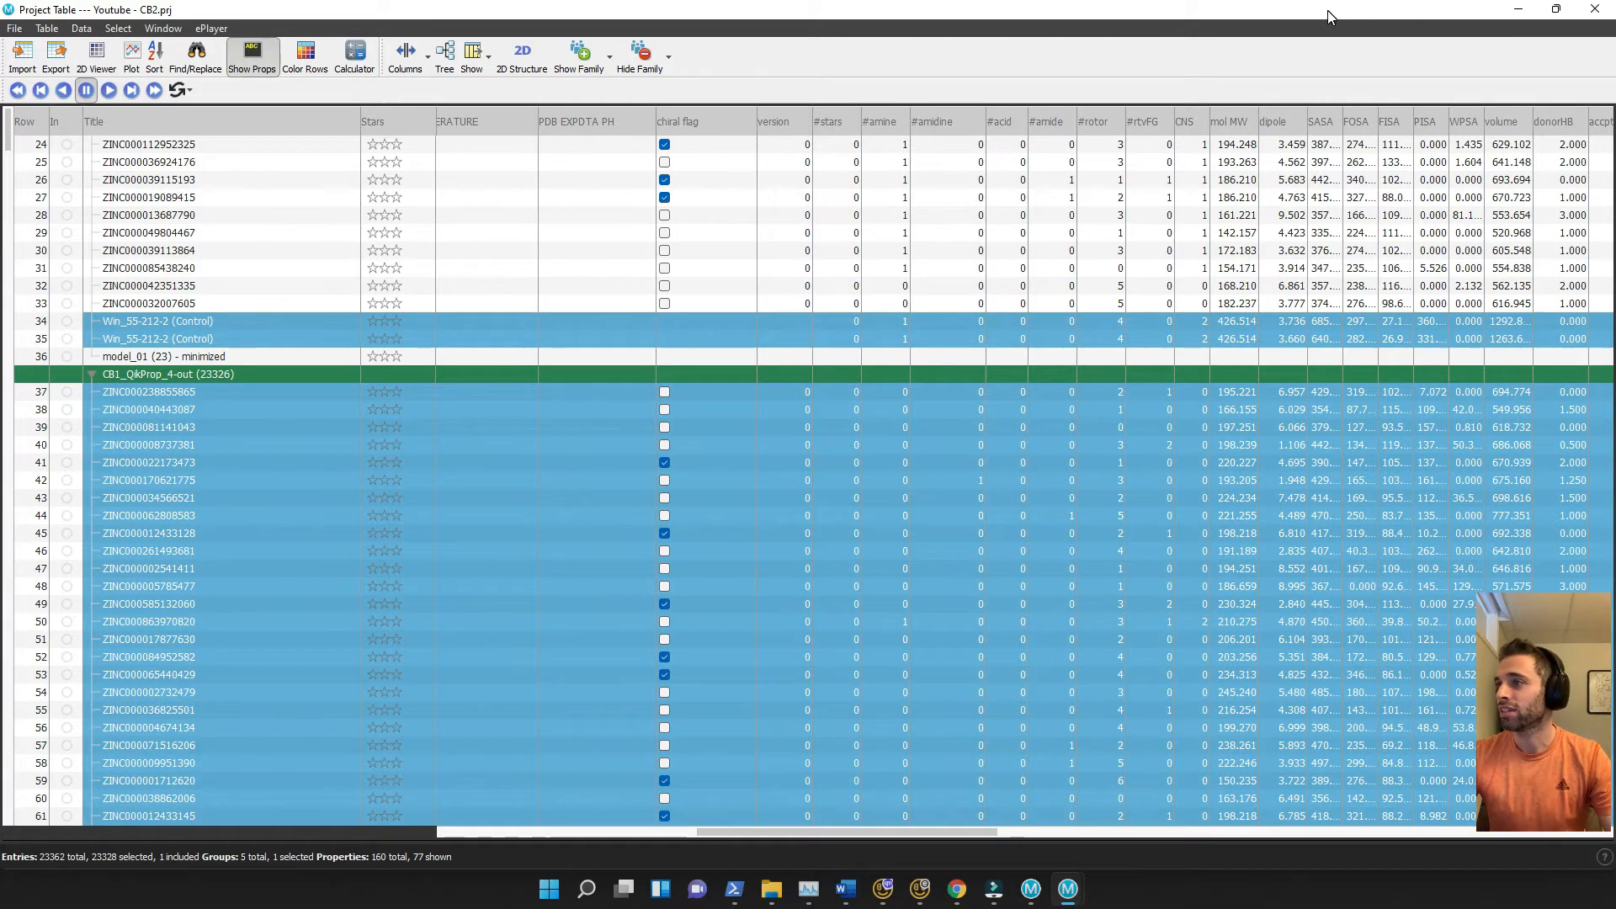
Put the Project Table aside and return to Ligand Docking, checking the receptor grid choices but keeping From file
drag(1327, 10, 1310, 59)
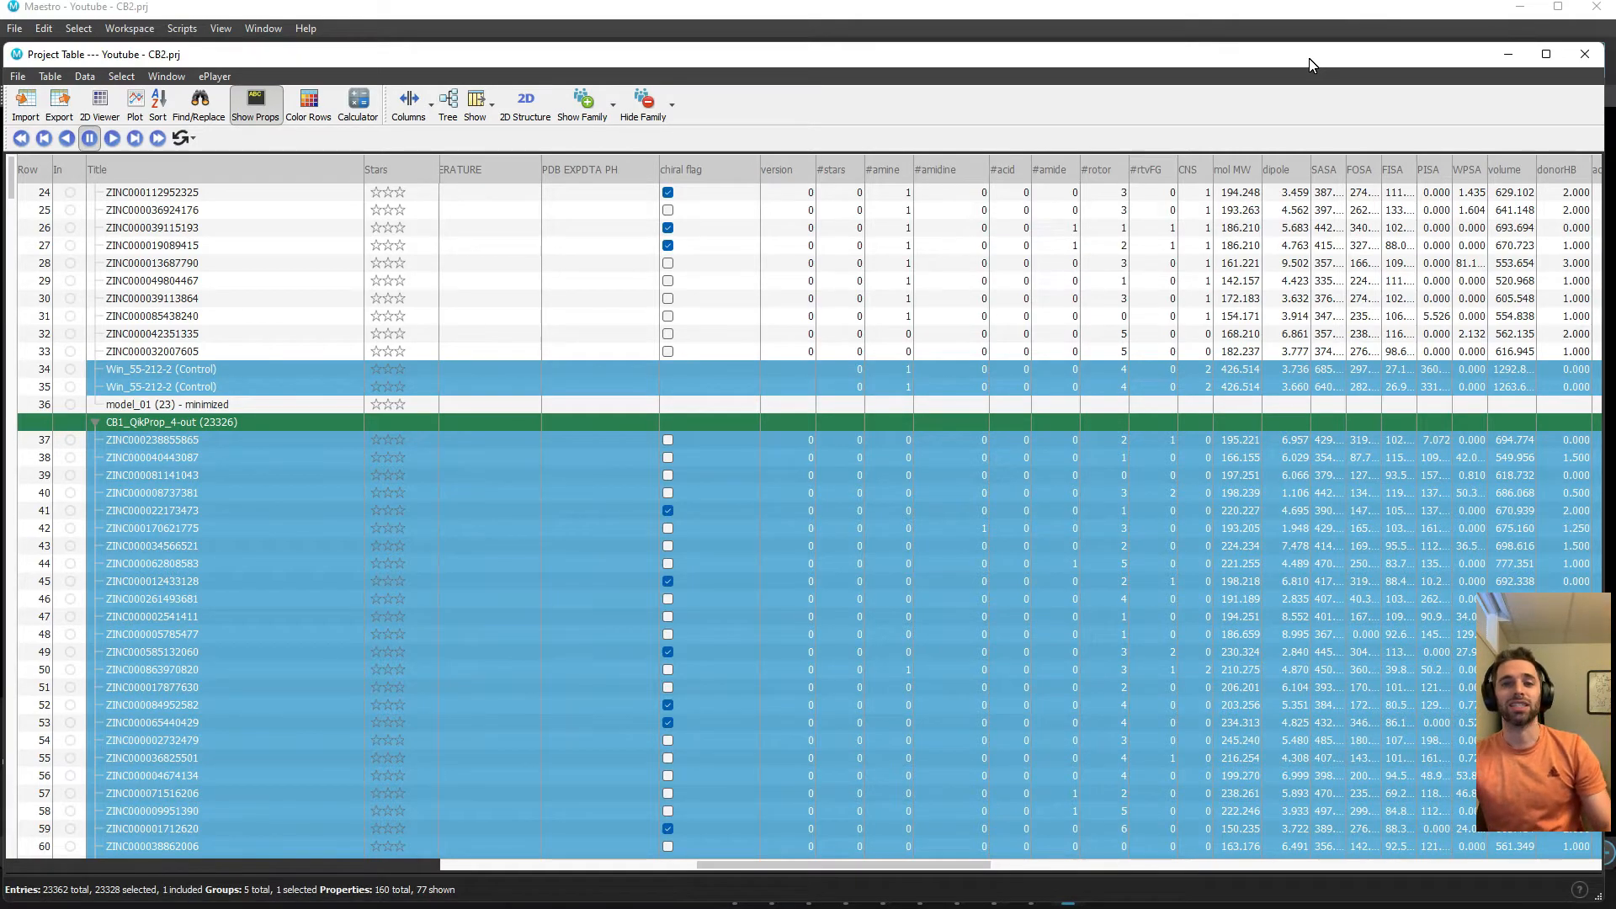
drag(1313, 66, 0, 76)
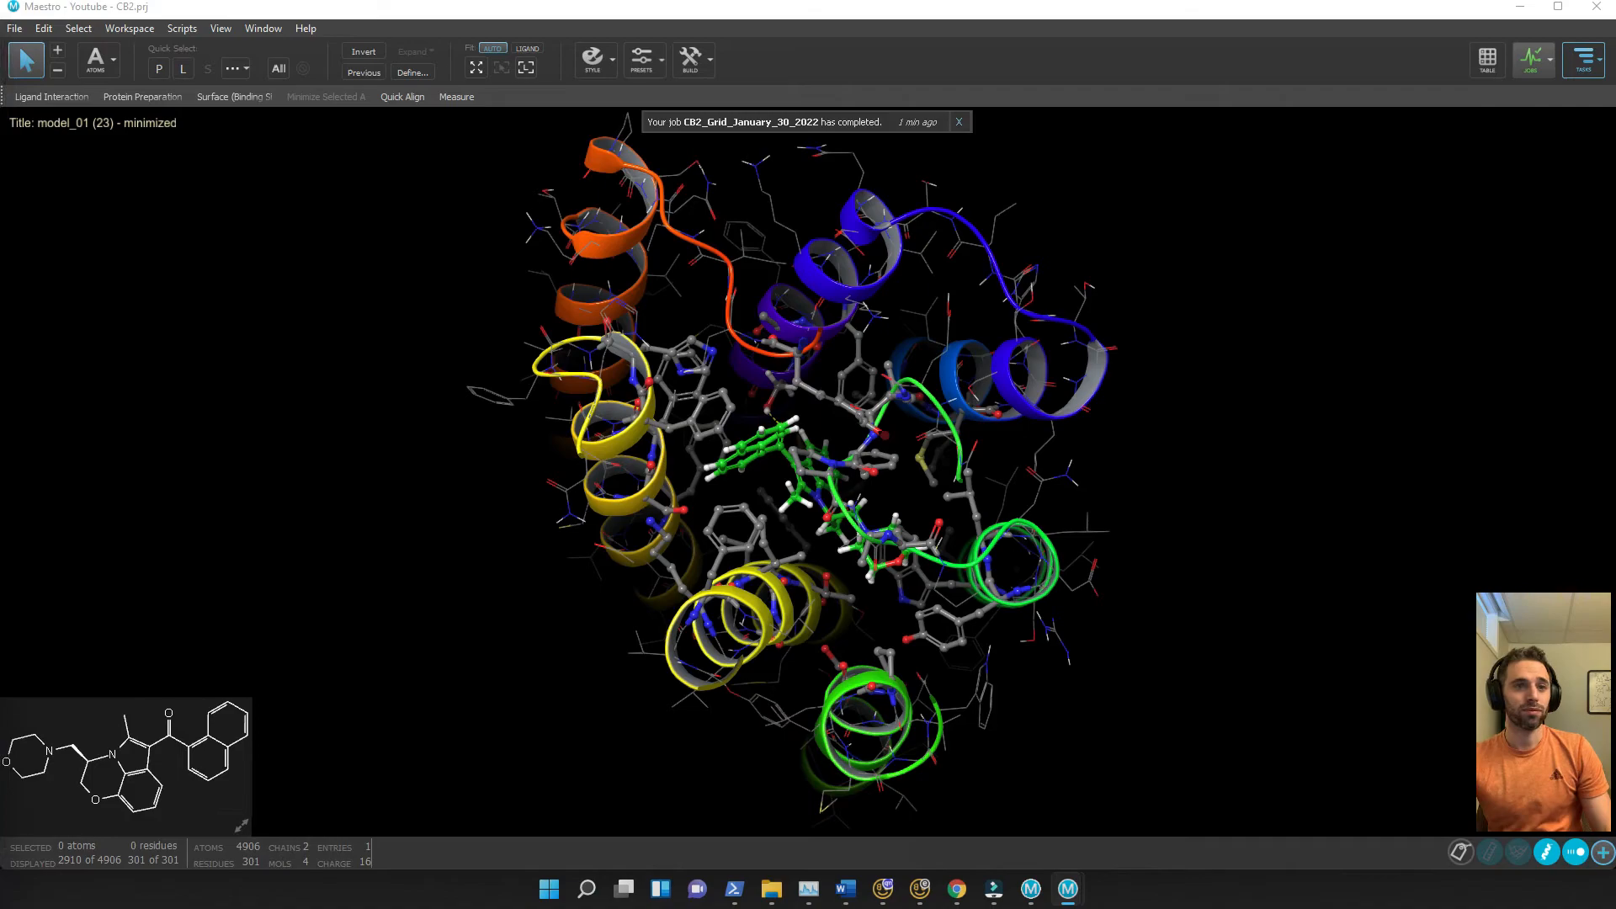
click(1594, 61)
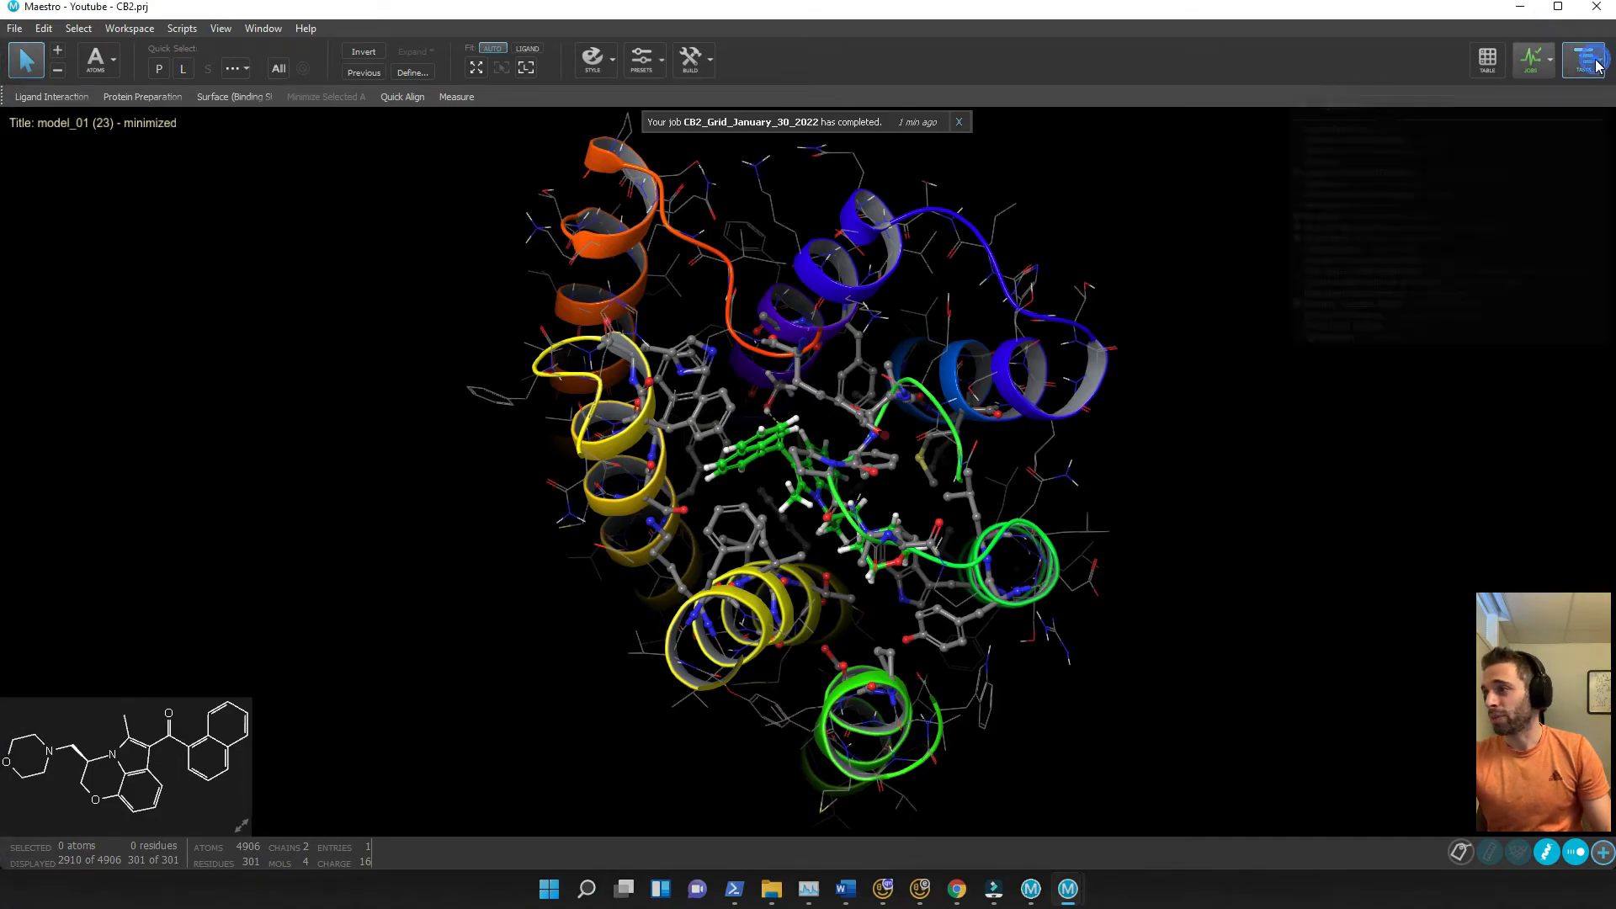
click(1489, 132)
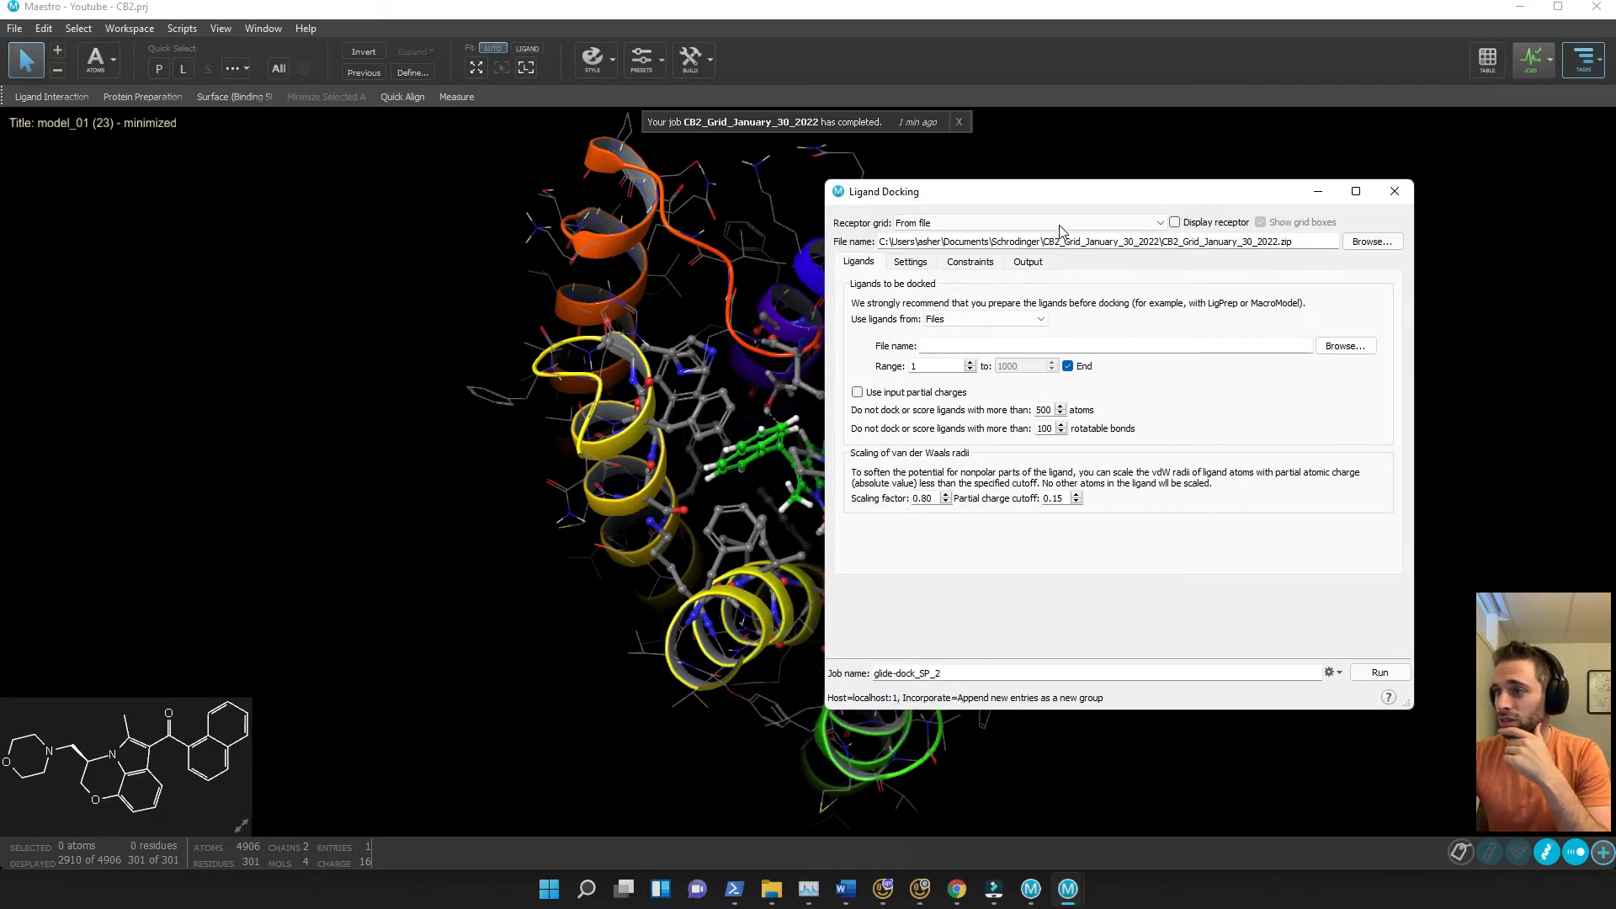
click(1060, 223)
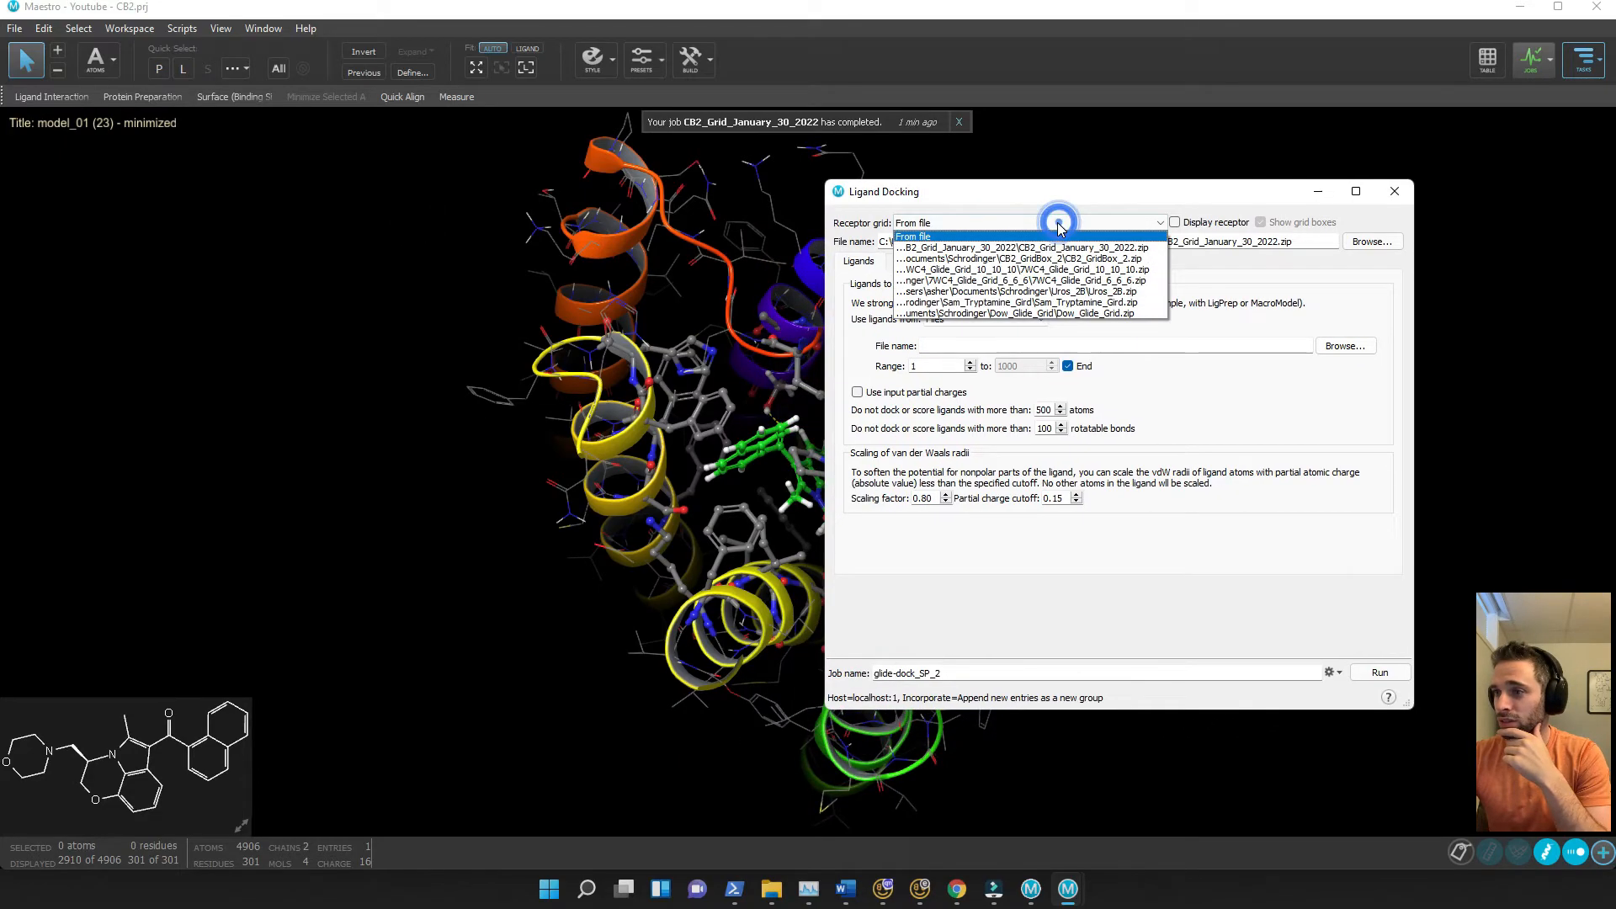
click(1350, 269)
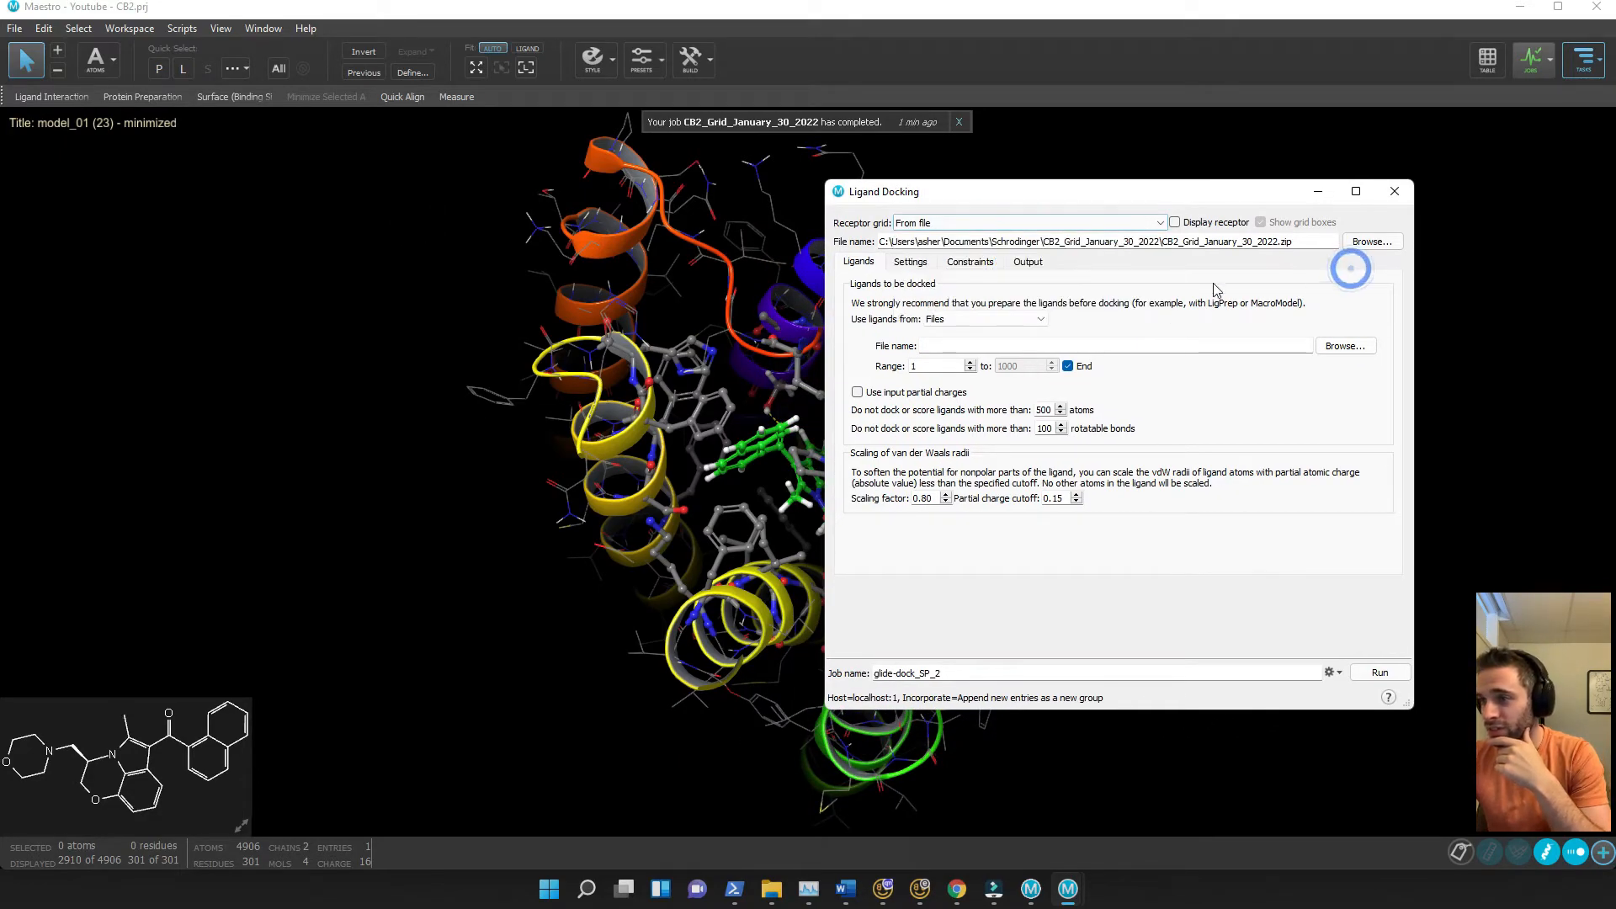
Set the docking precision to HTVS (high throughput virtual screening) and keep ligand sampling on Flexible
click(909, 262)
click(945, 288)
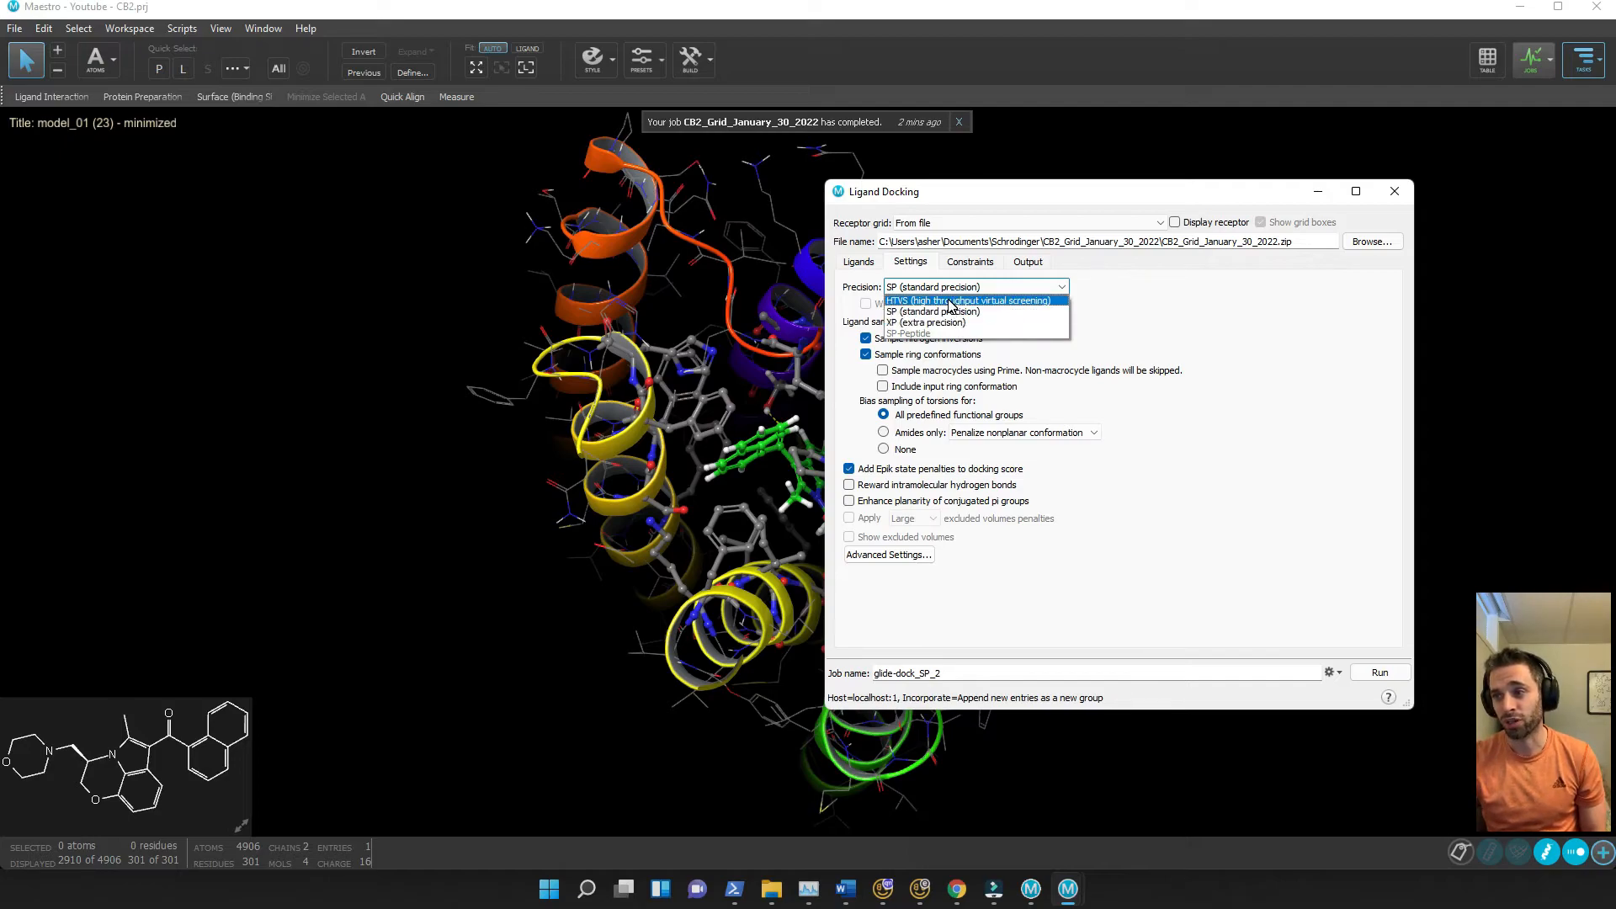
click(950, 300)
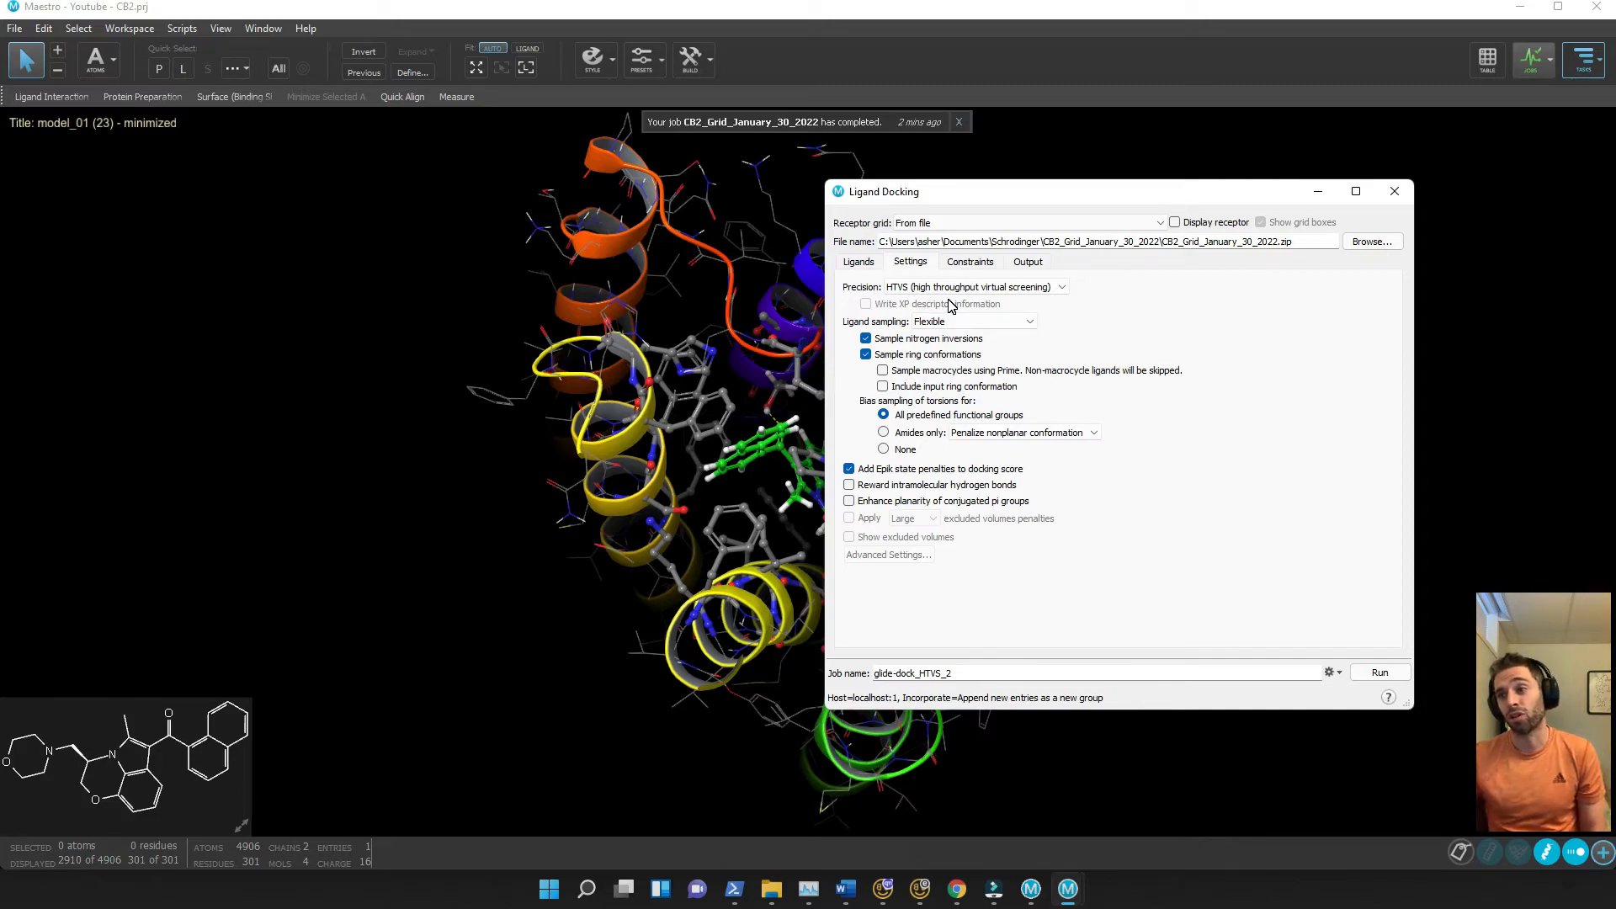
click(954, 287)
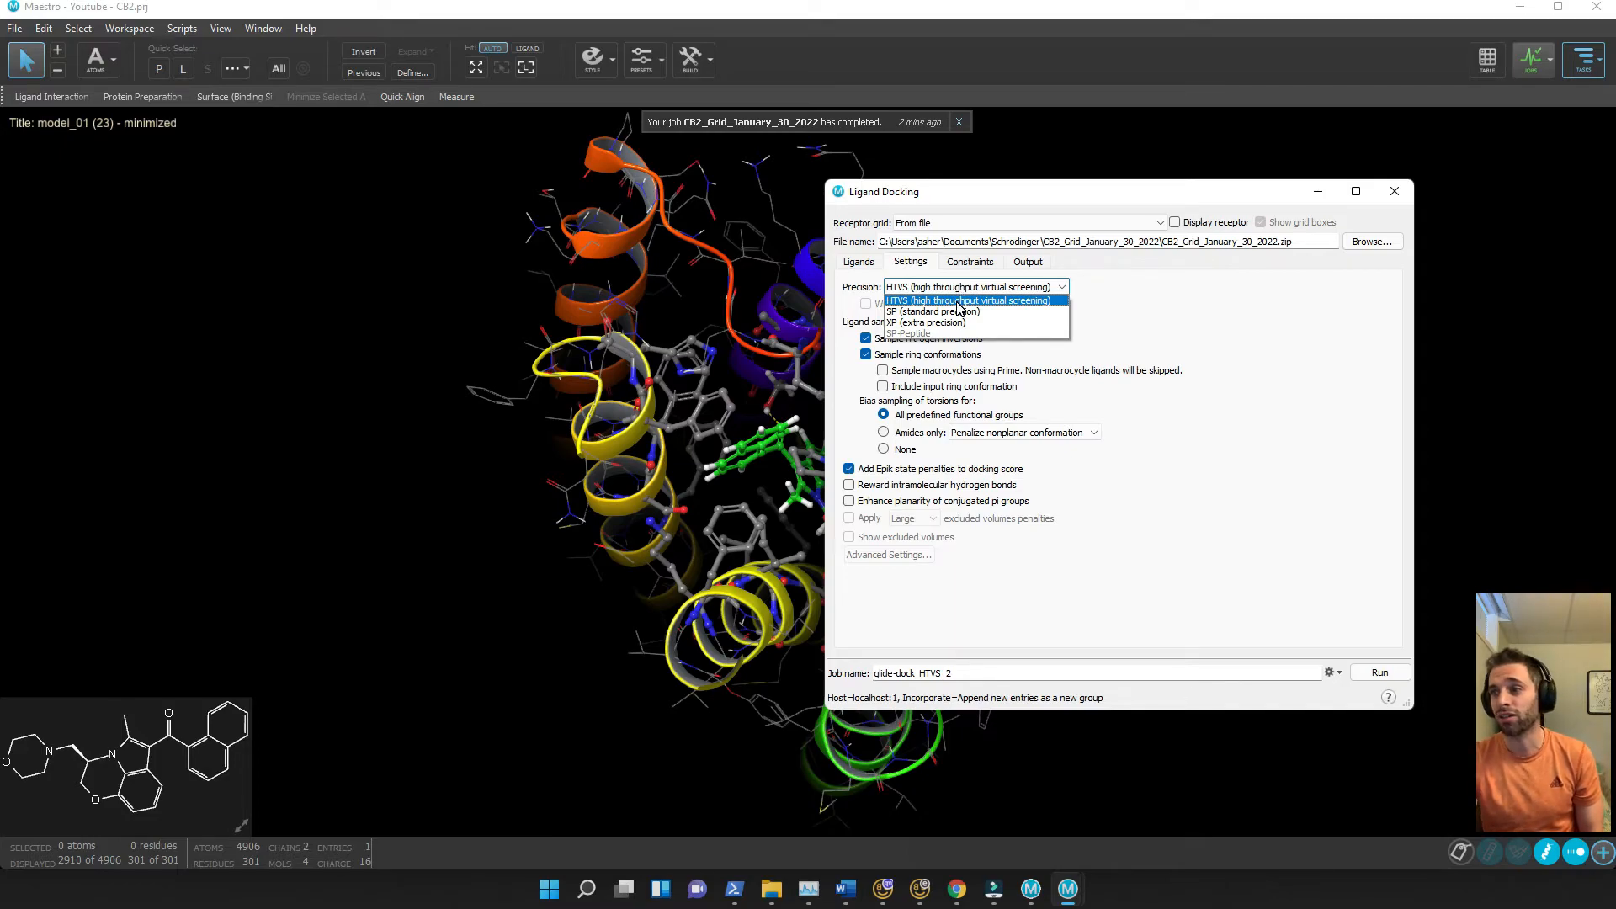
click(961, 302)
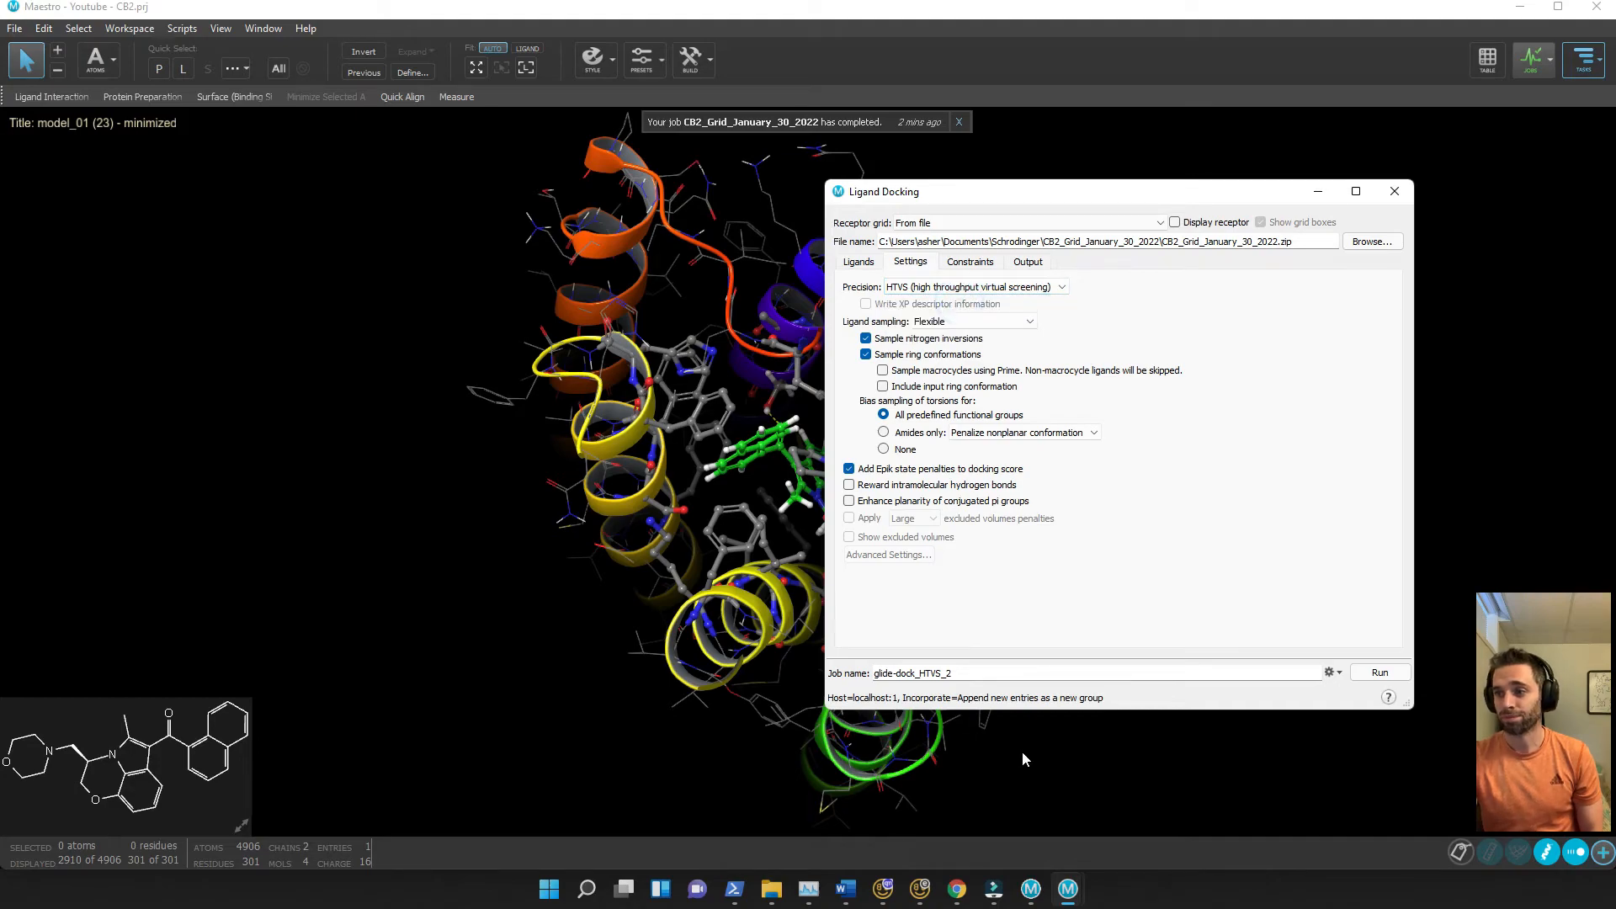
click(989, 325)
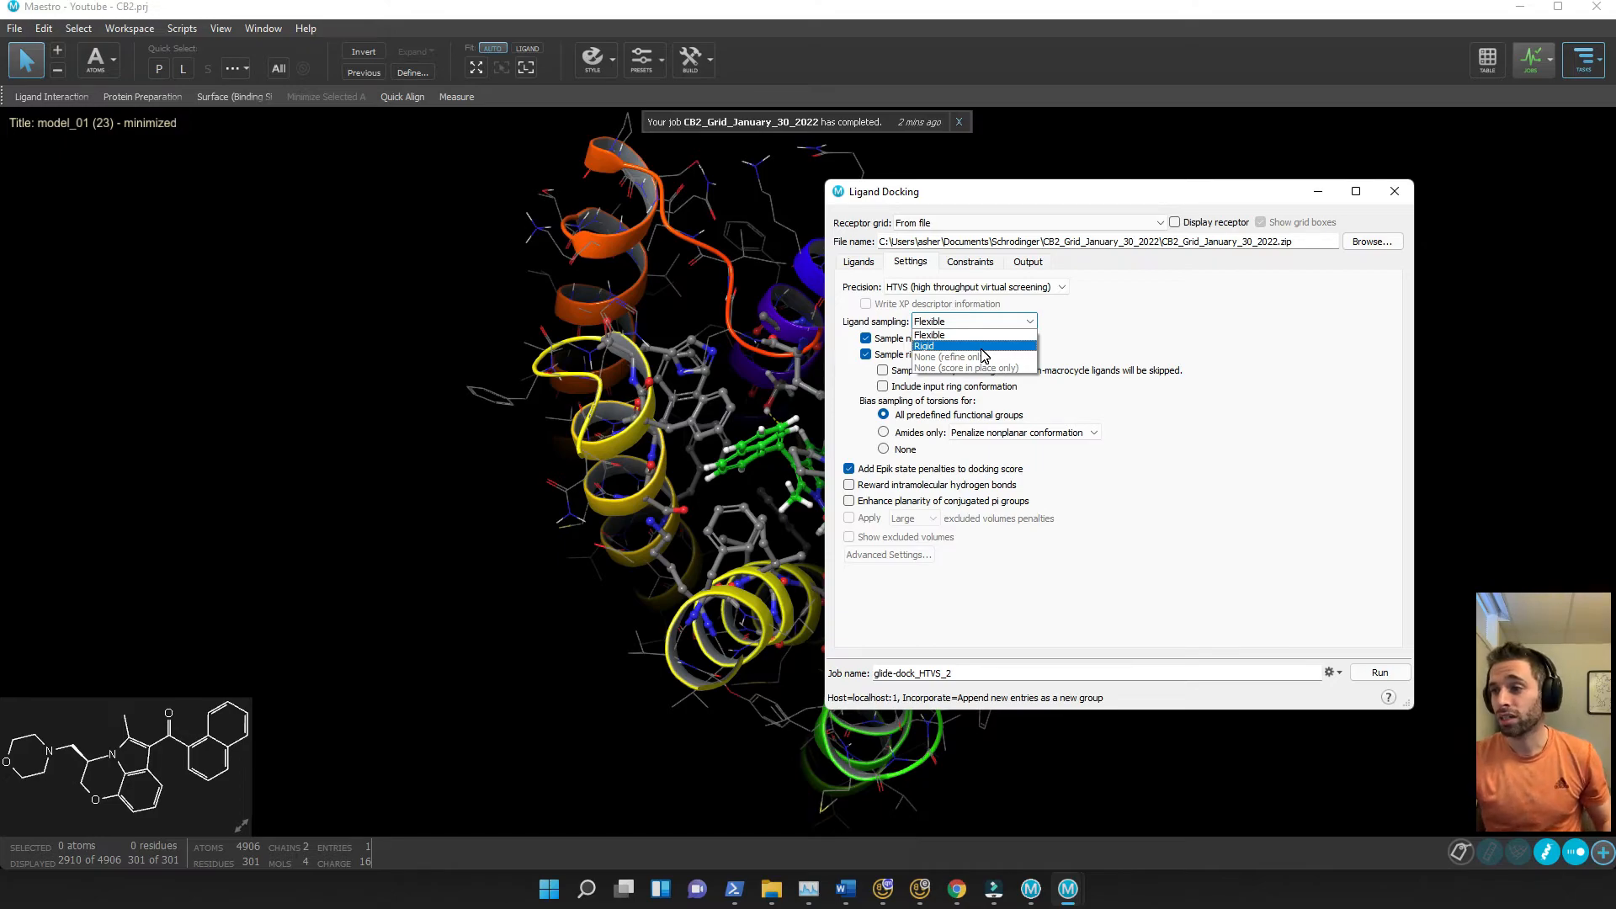
click(990, 337)
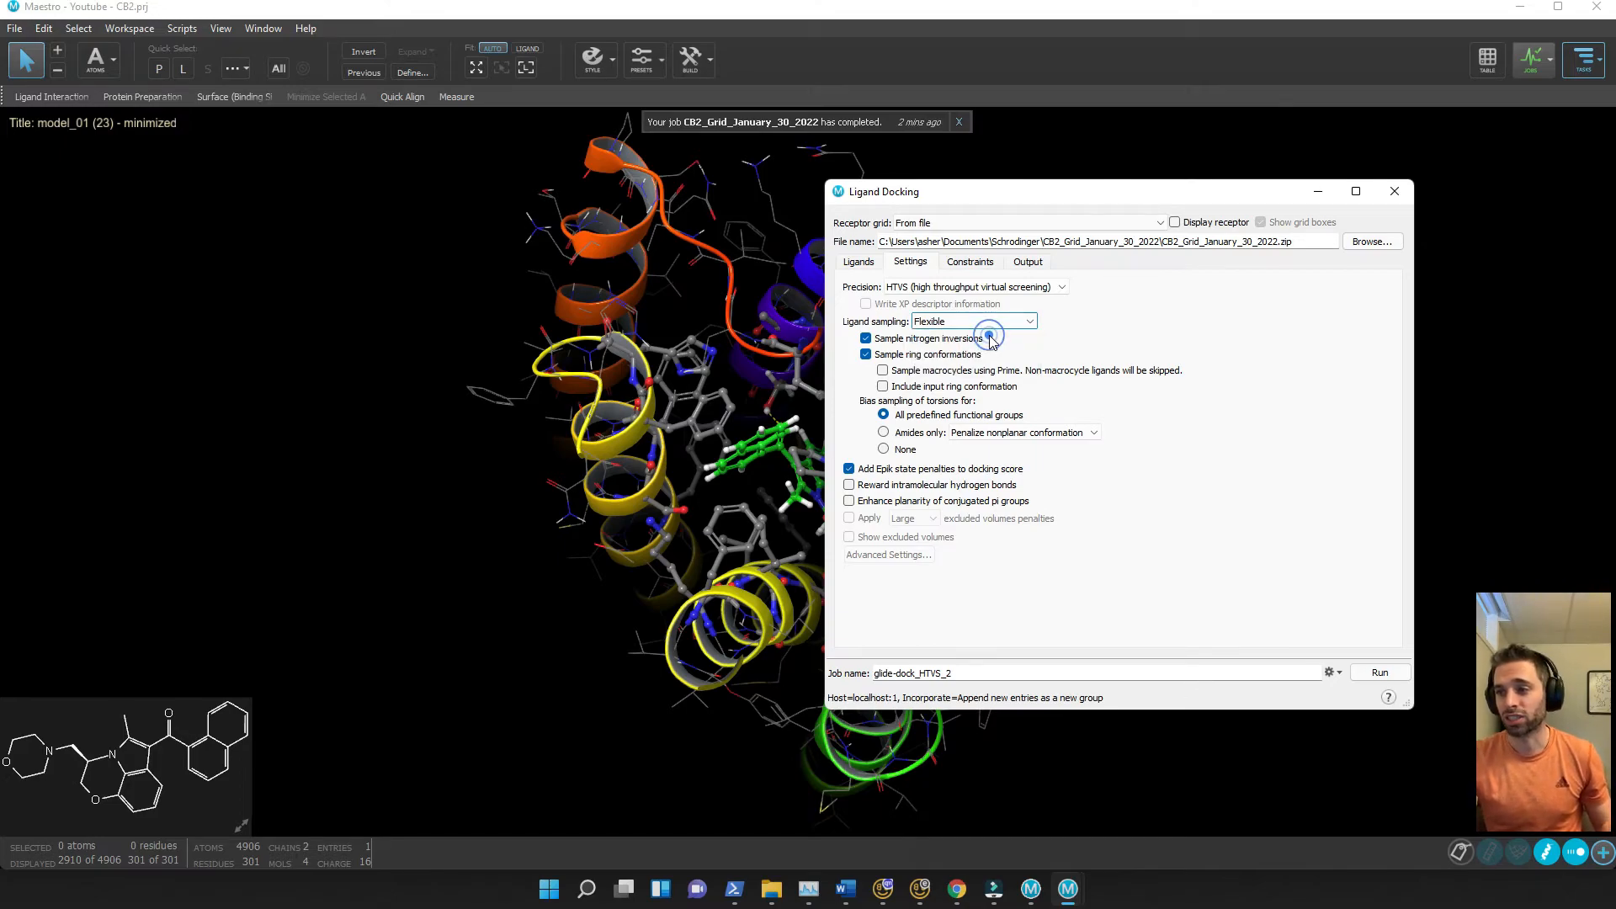
Name the docking job CB2_Qik_Prop_4 and try to run it
triple_click(1022, 674)
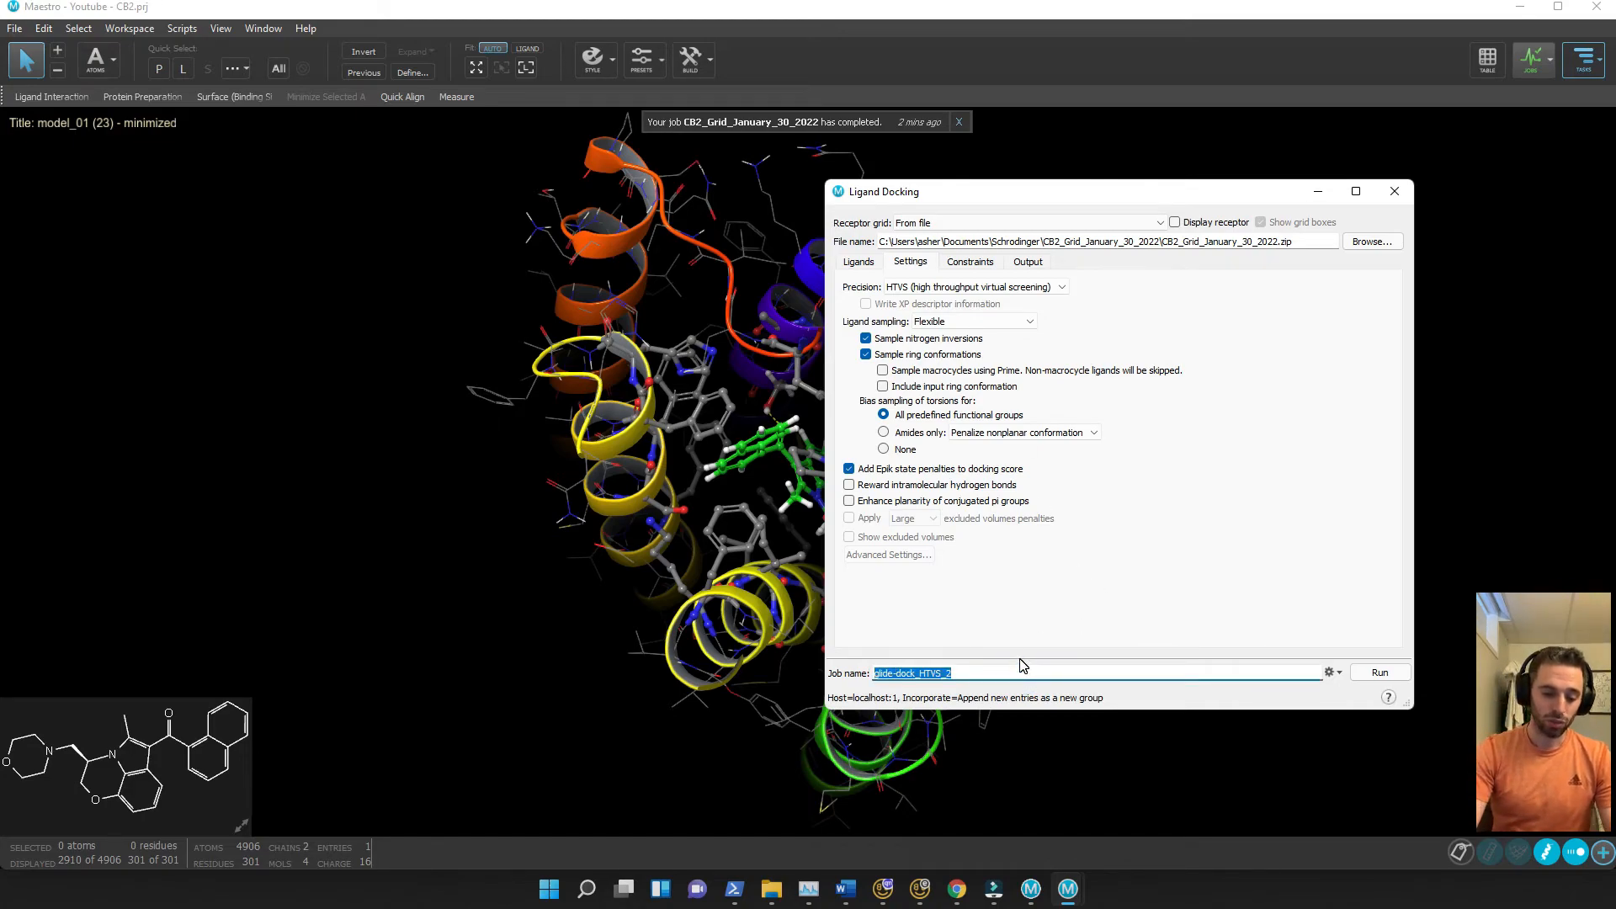
text(CB2_)
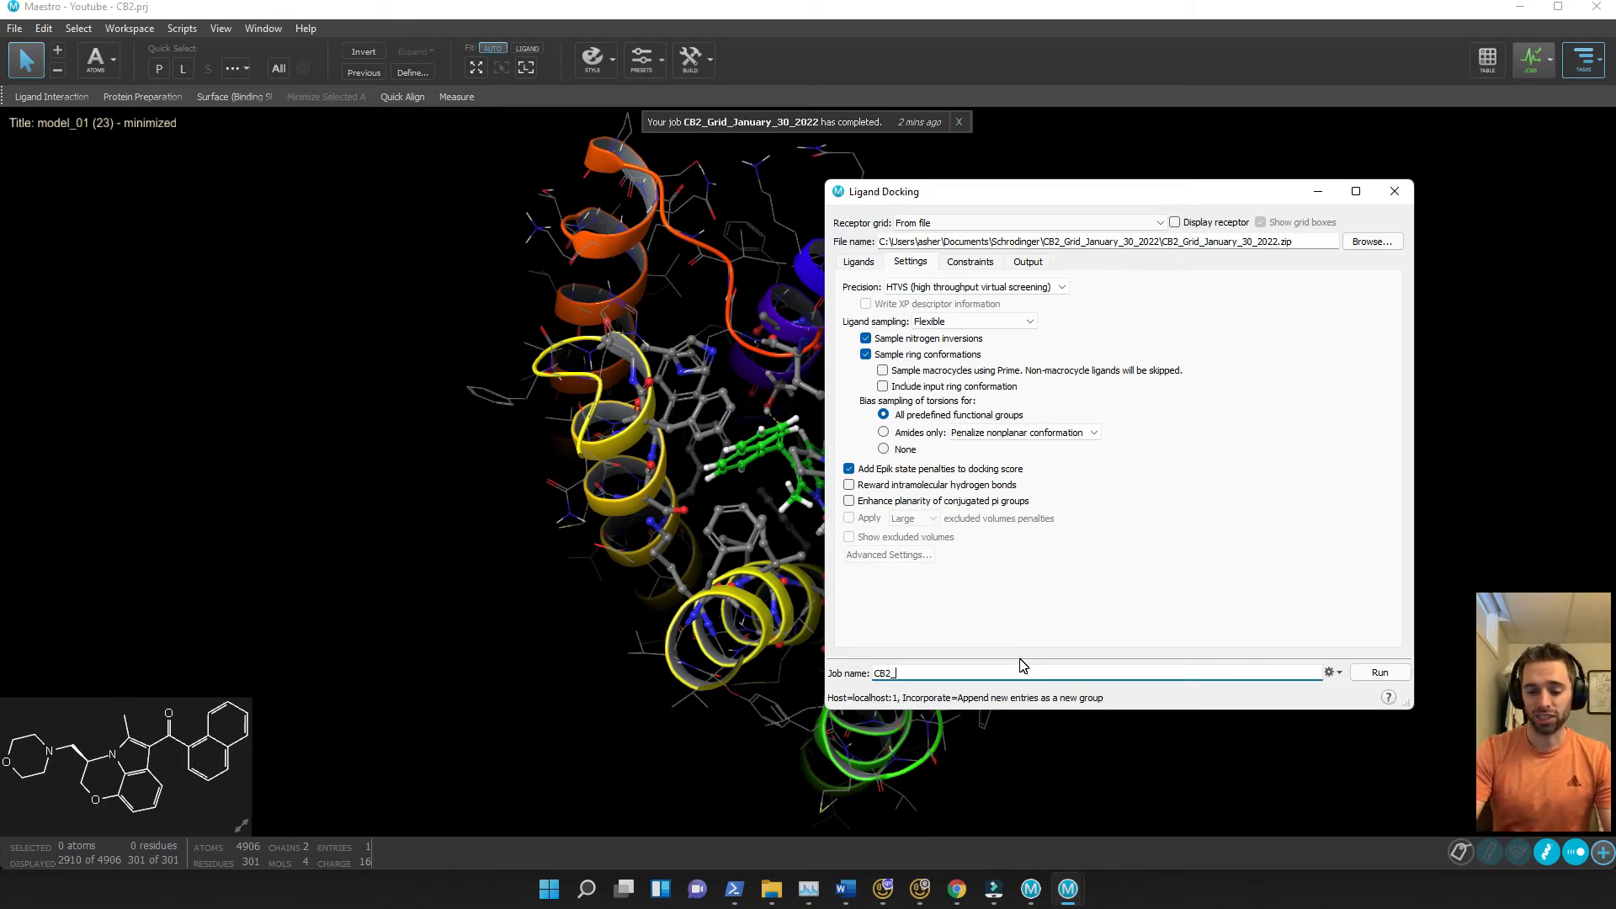
text(Qik)
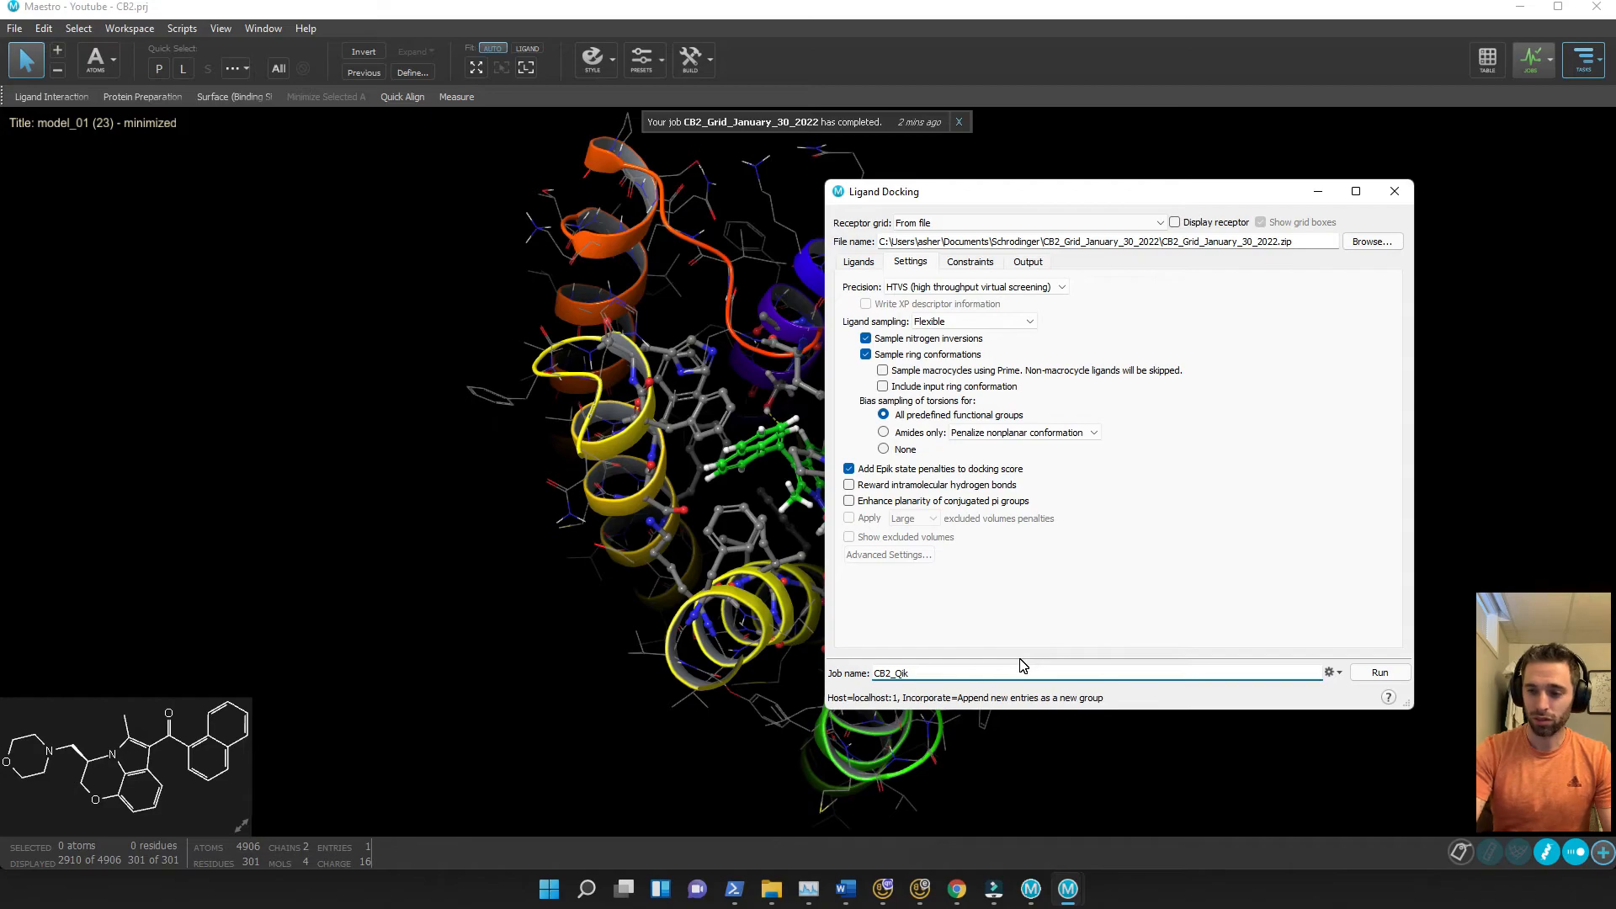
text(_Prop)
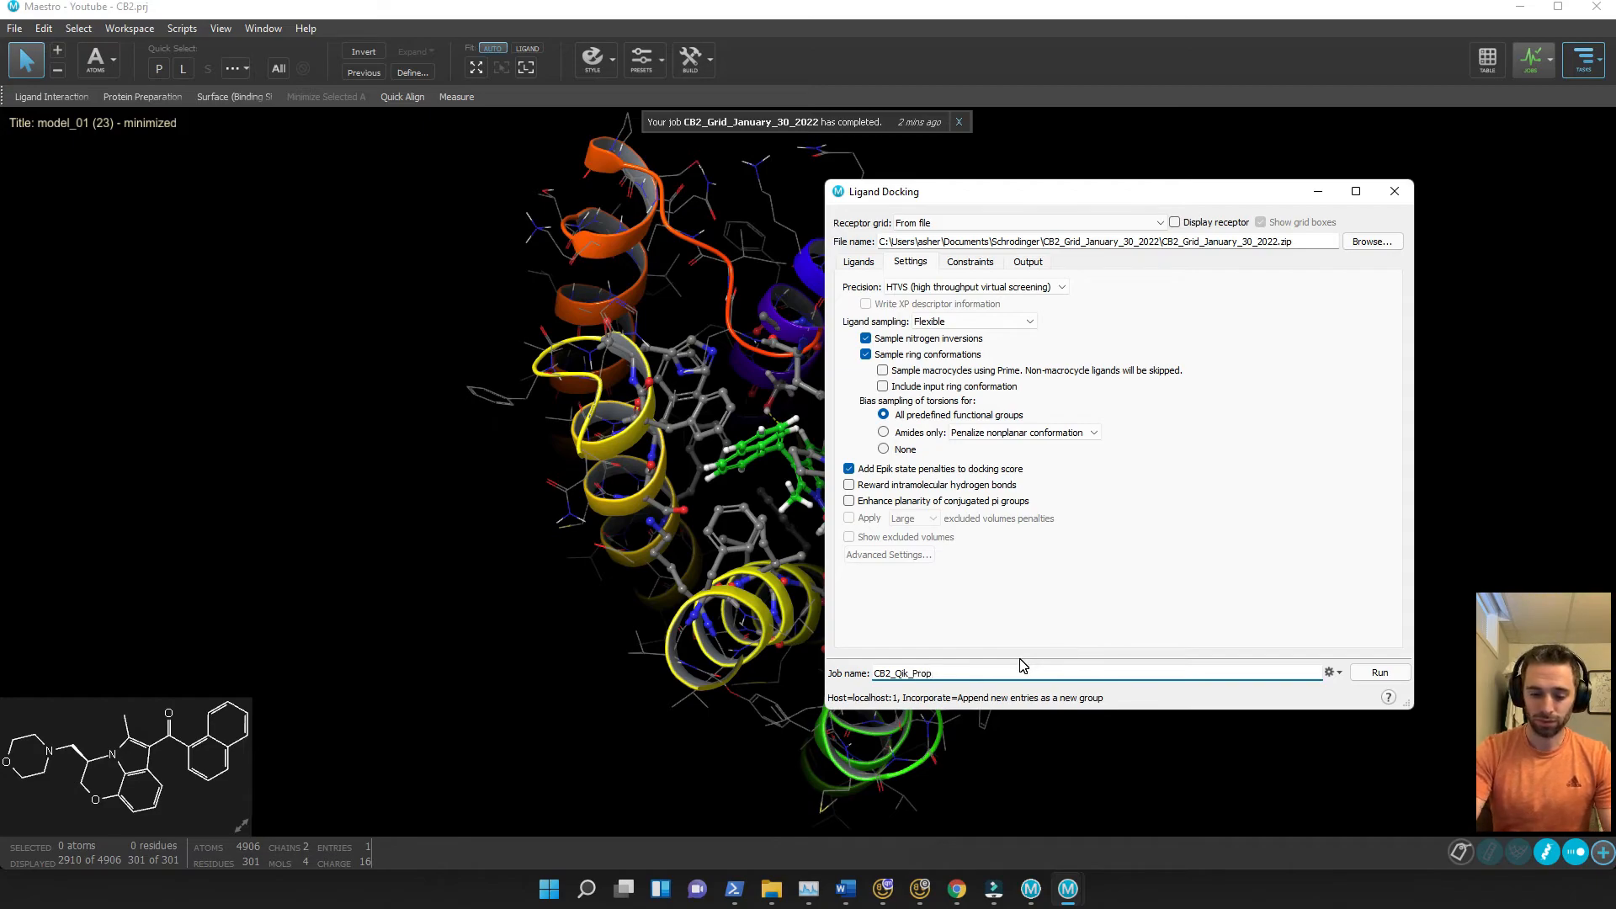
text(_4)
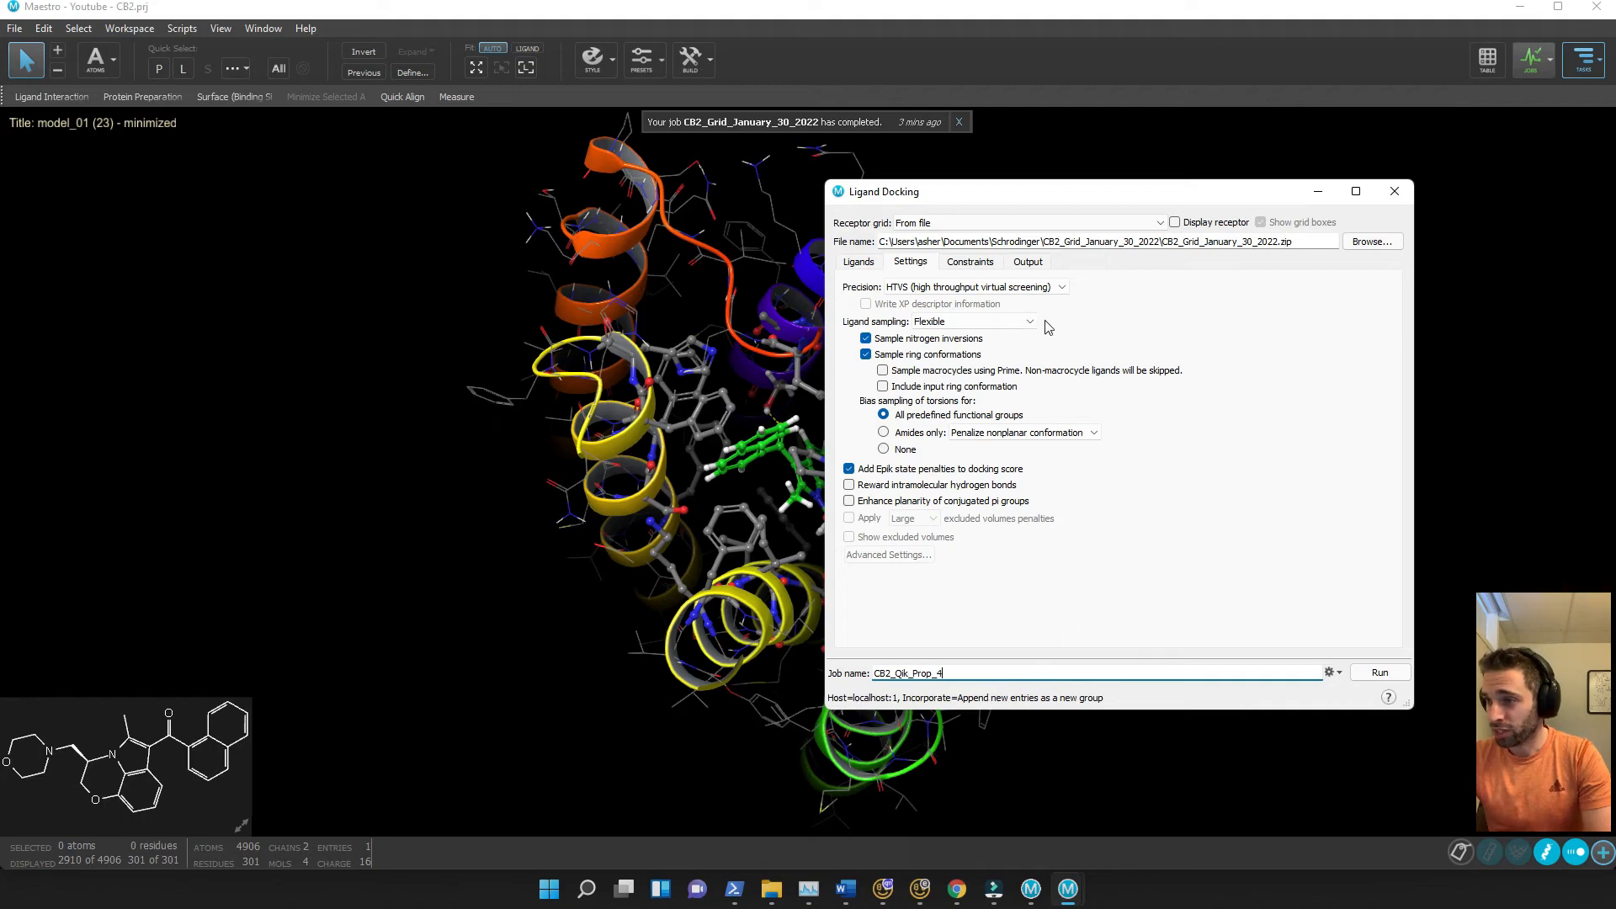
click(1381, 672)
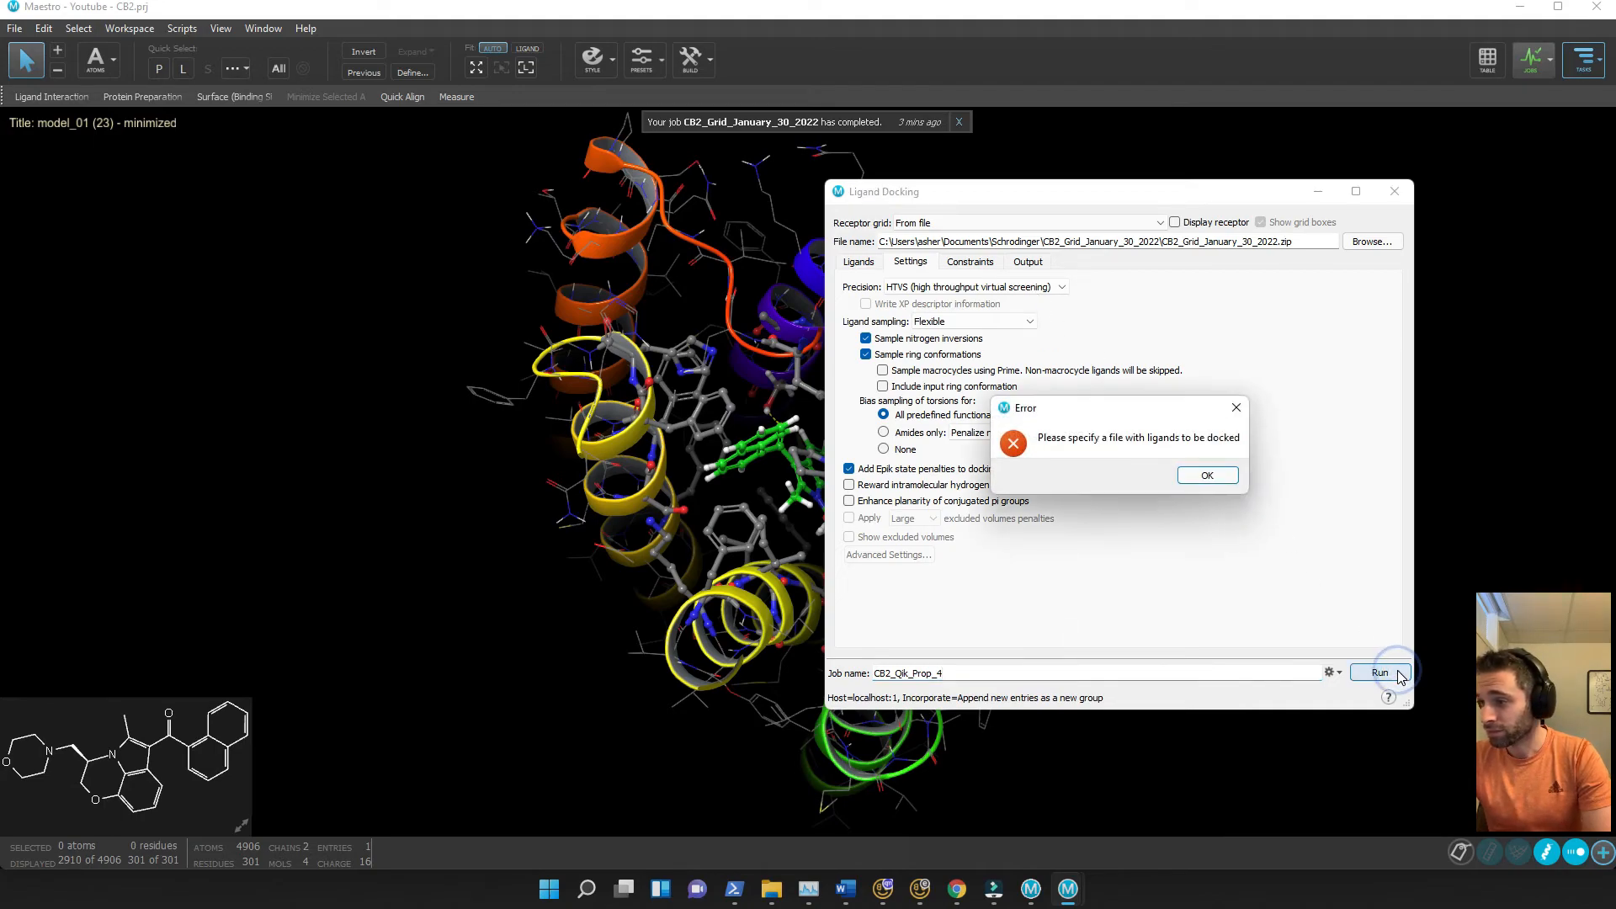
click(1204, 475)
Use the selected Project Table entries as the ligands to be docked and run the docking job
click(859, 262)
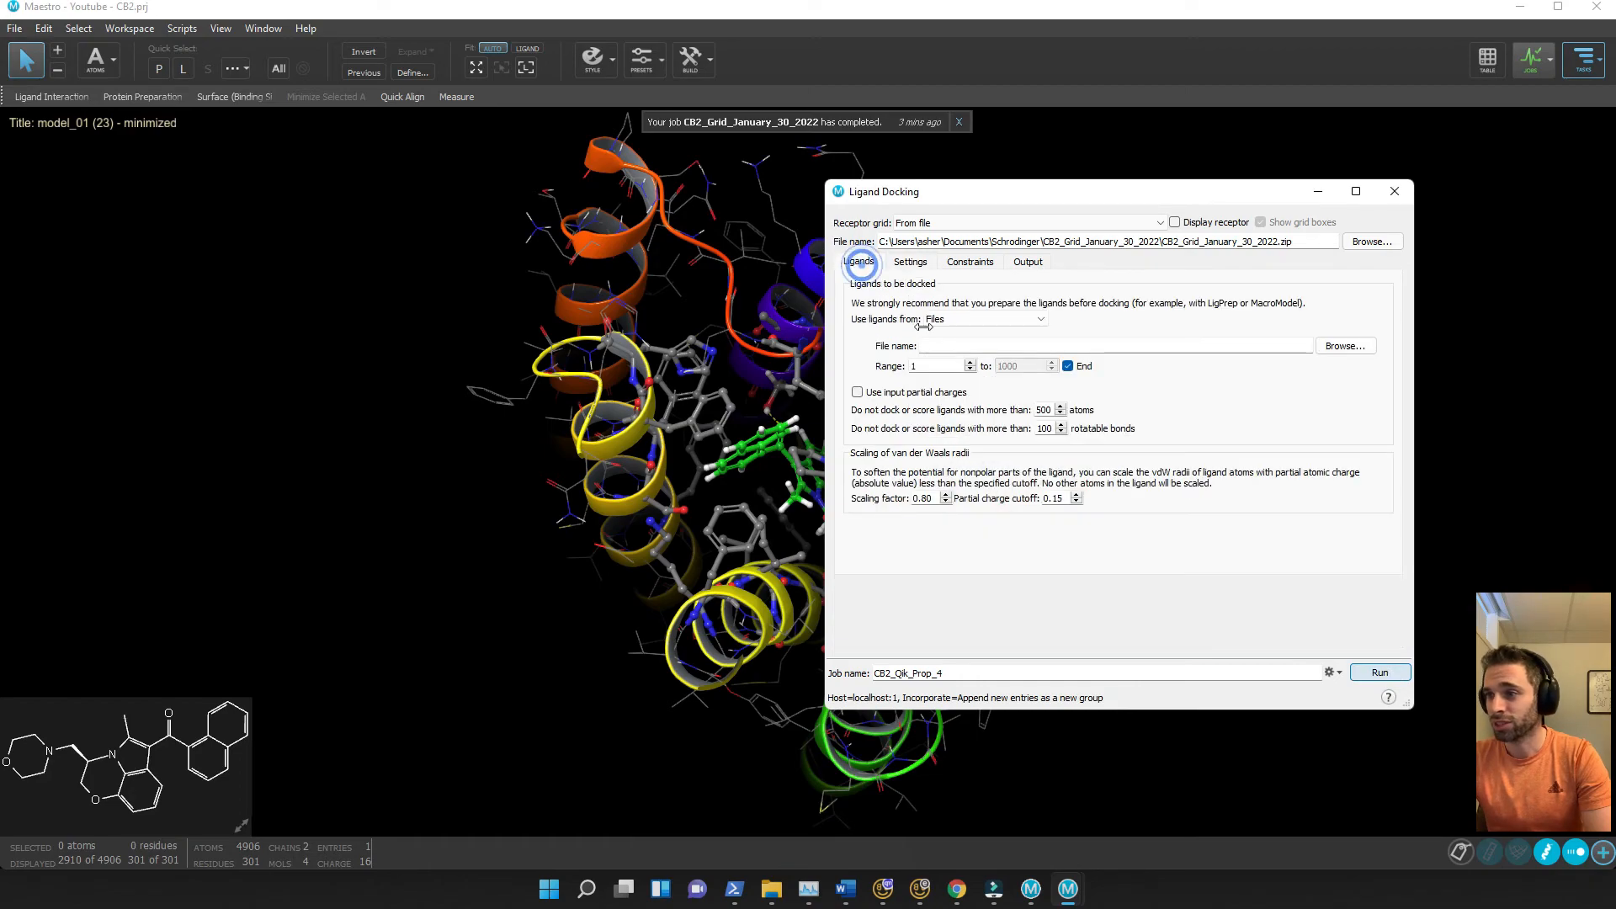
click(992, 319)
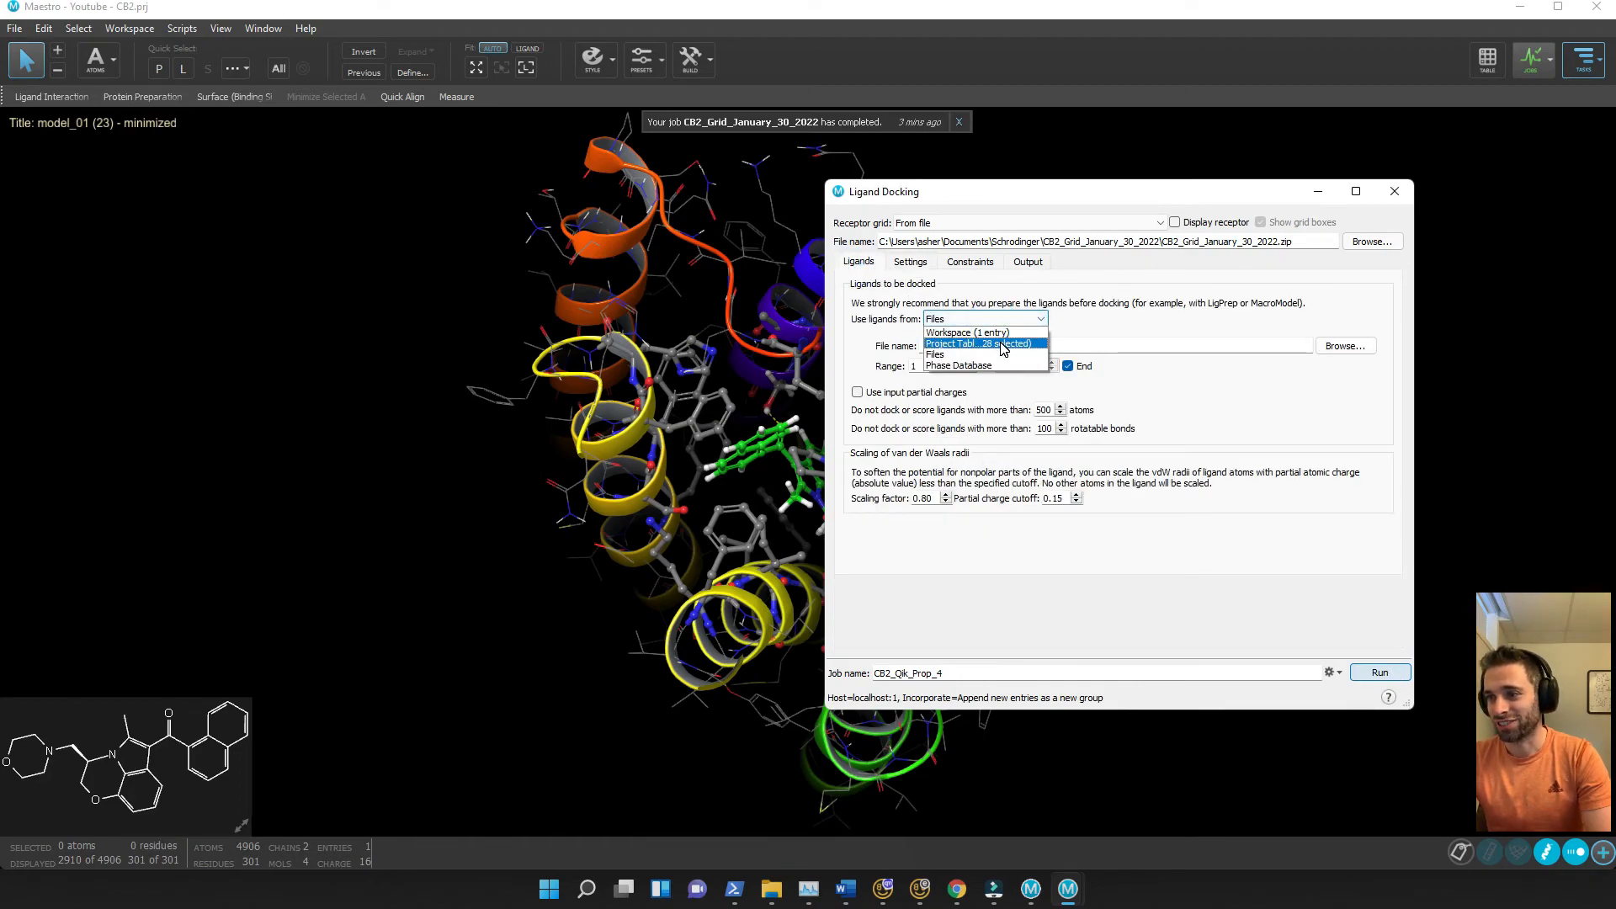
click(993, 342)
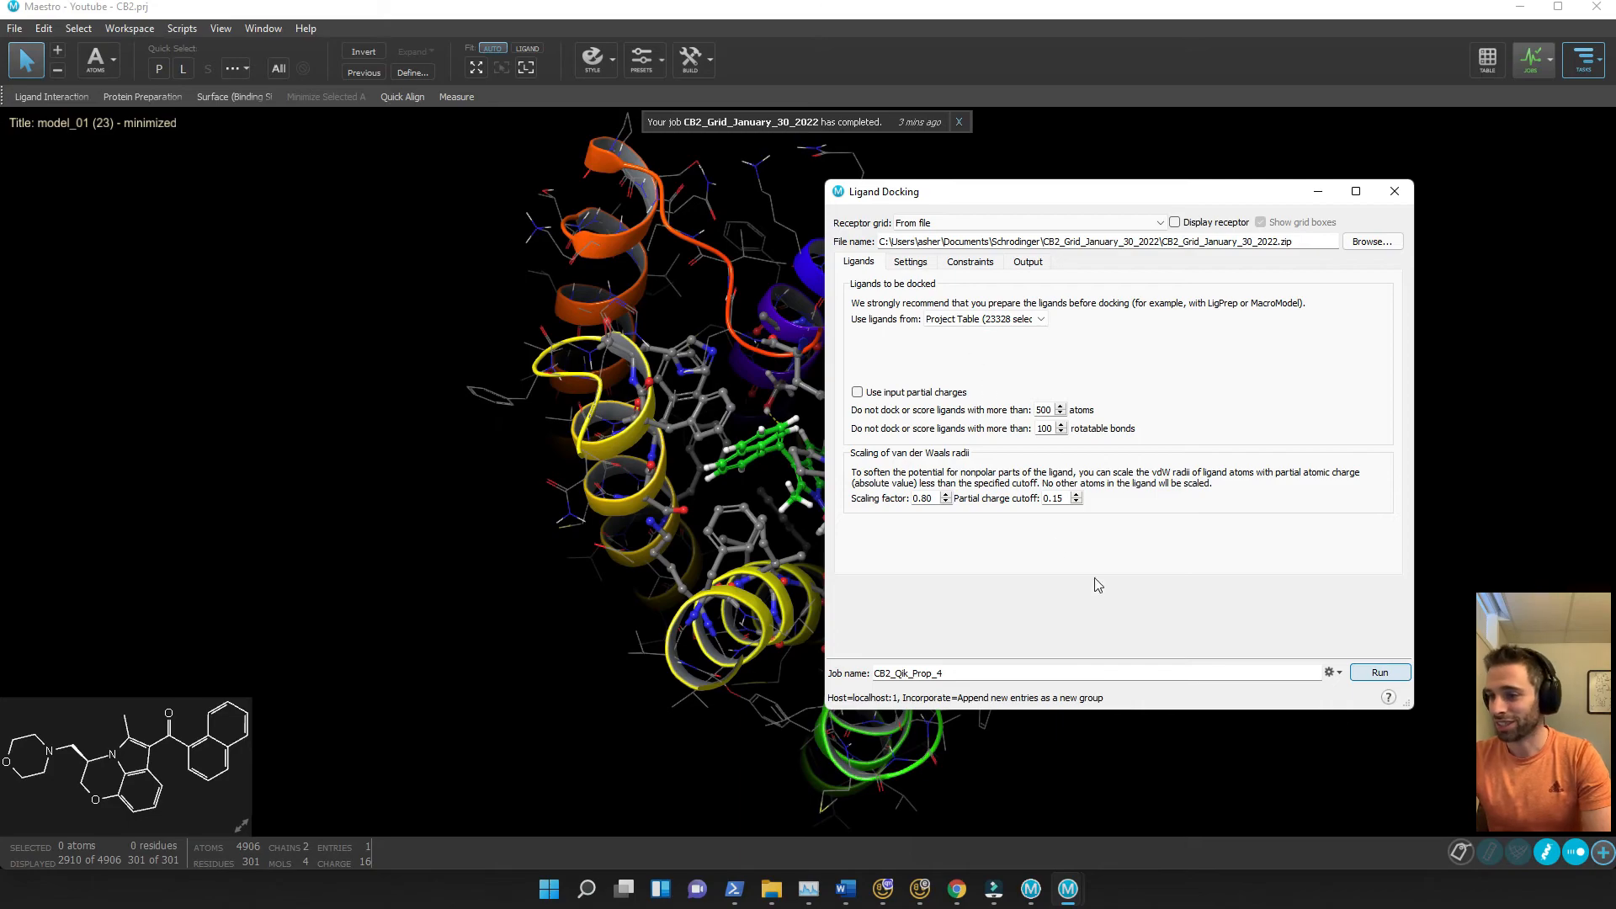
click(1385, 673)
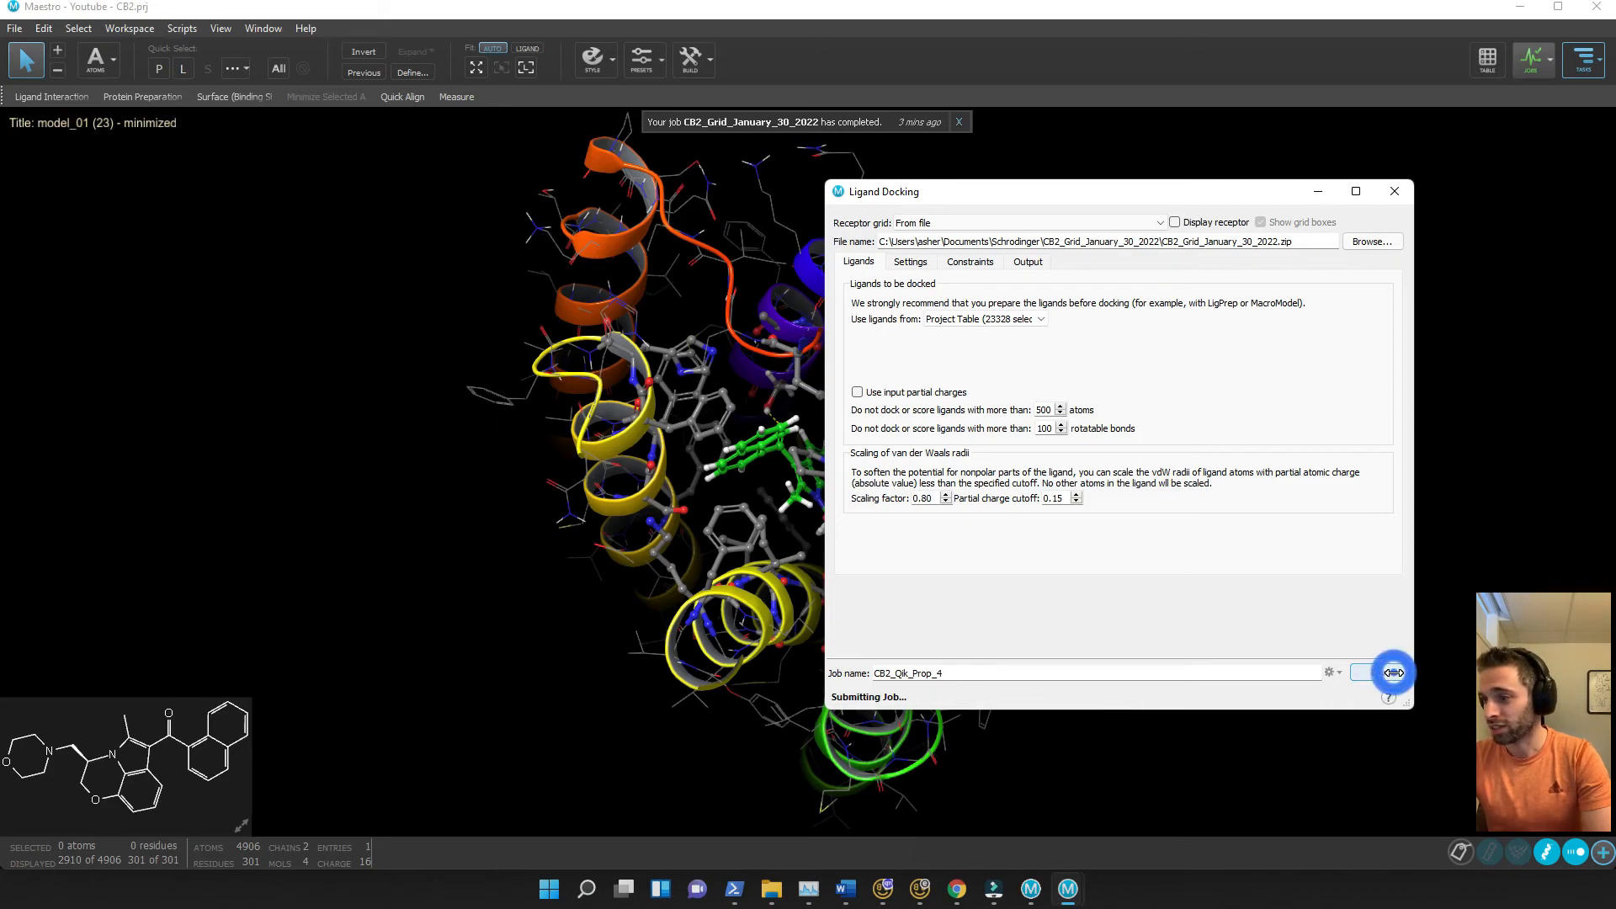